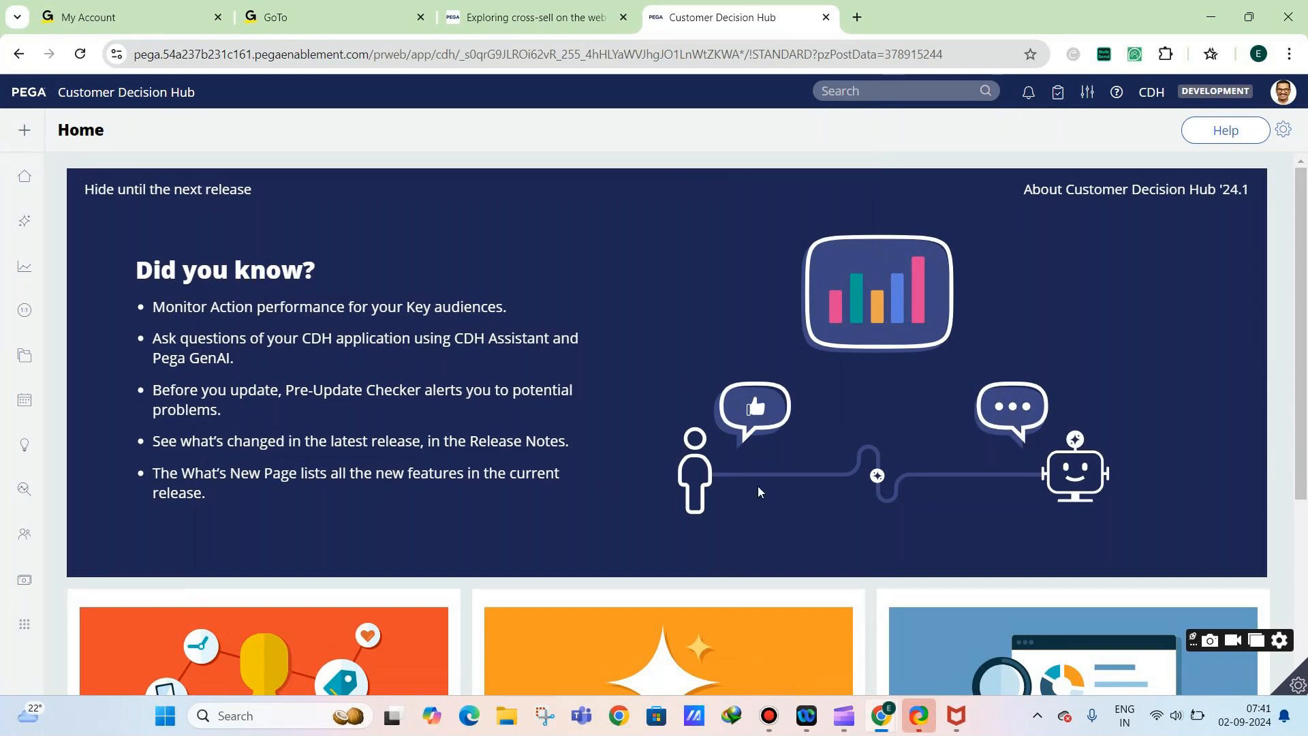
Create a blank note in Notepad listing the topics "1.... decisioning vs marketing" and "2. inbound vs outbound"
{"action": "mouse_move", "coordinate": [881, 715]}
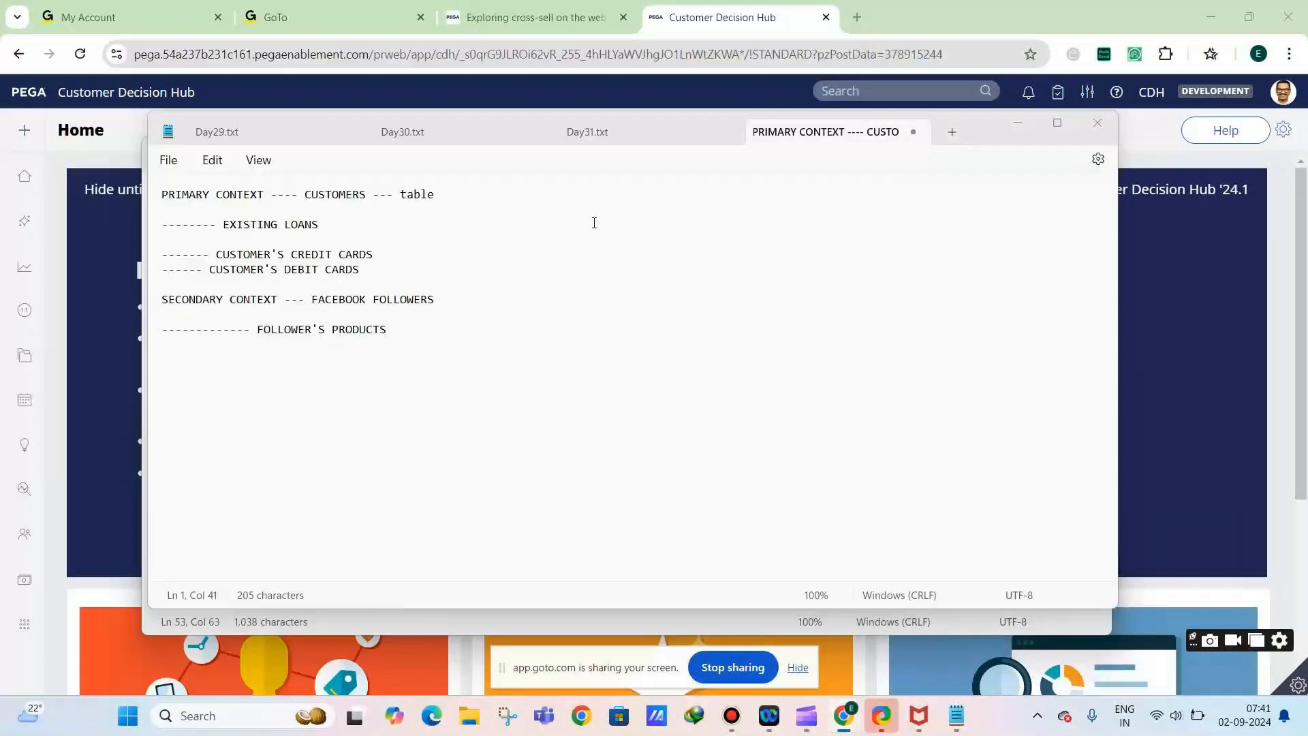
{"action": "left_click", "coordinate": [169, 160]}
{"action": "left_click", "coordinate": [203, 193]}
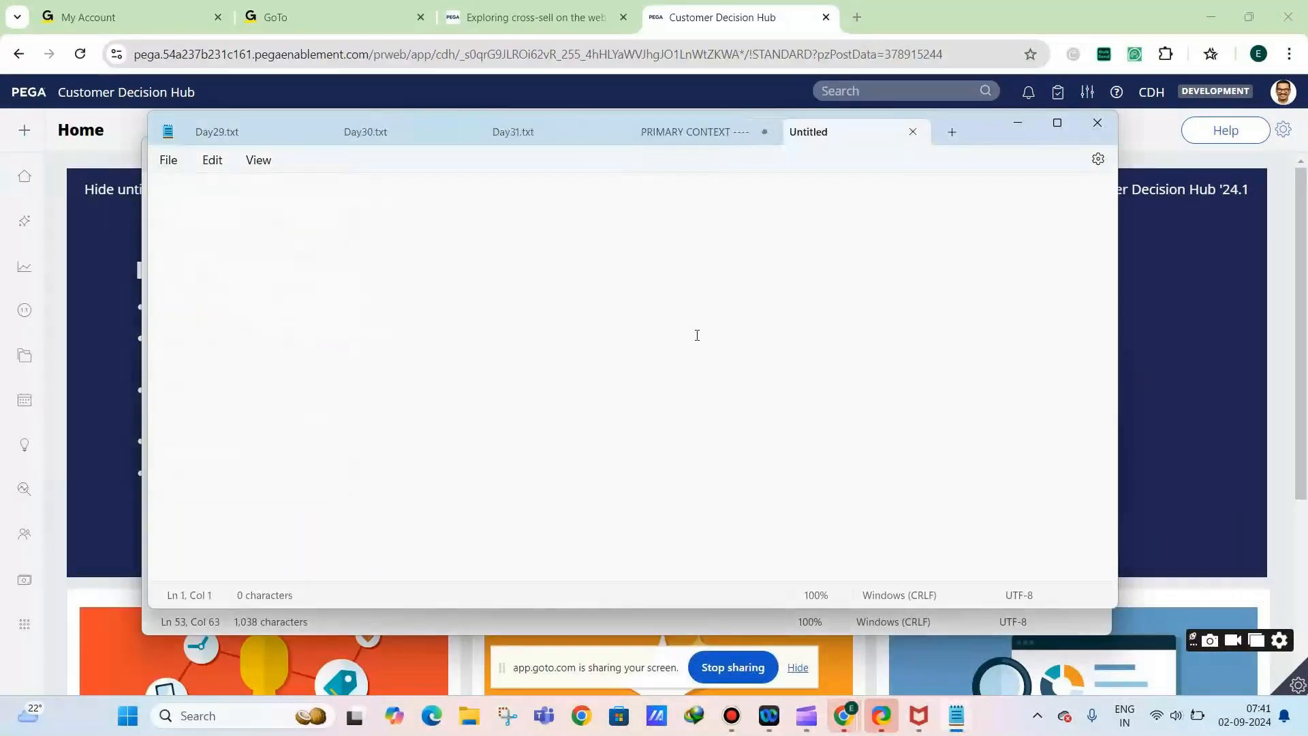
{"action": "type", "text": "1.... decisioning vs marketing"}
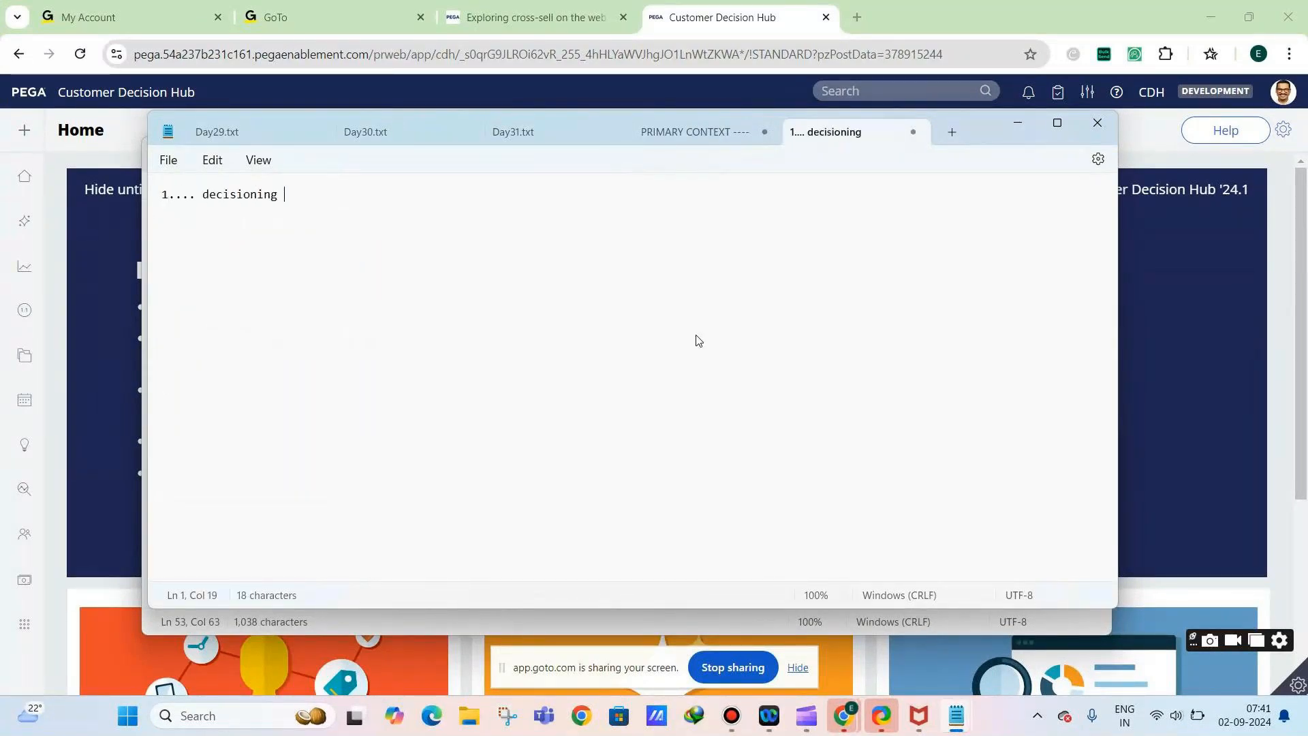
{"action": "key", "text": "Return"}
{"action": "type", "text": "2. "}
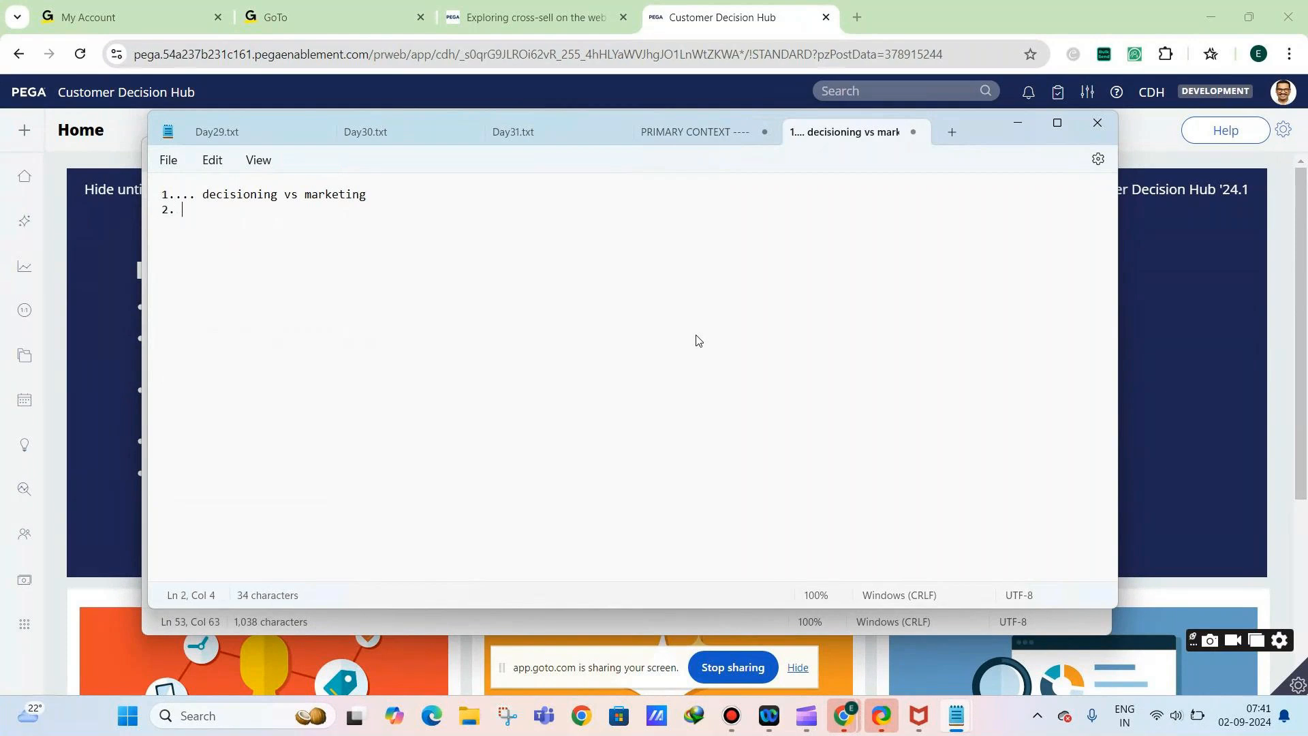
{"action": "type", "text": "inbound vs outbound"}
{"action": "key", "text": "Return"}
{"action": "key", "text": "Return"}
Add topic "3. application creation" with the indented line "CAR MODEL --- PEGA FOR DATAMODEL/CLASSES/PROPERTIES"
{"action": "type", "text": "3. app"}
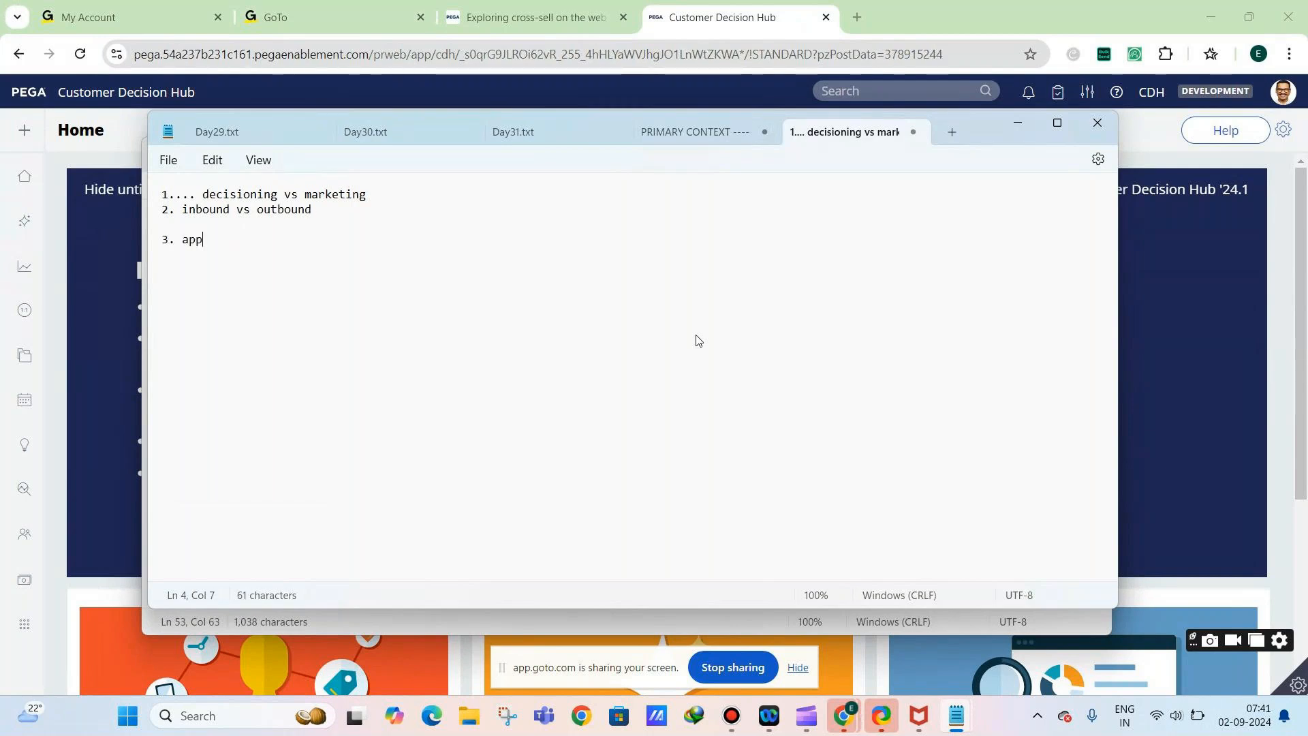
{"action": "type", "text": "lication creation"}
{"action": "key", "text": "Return"}
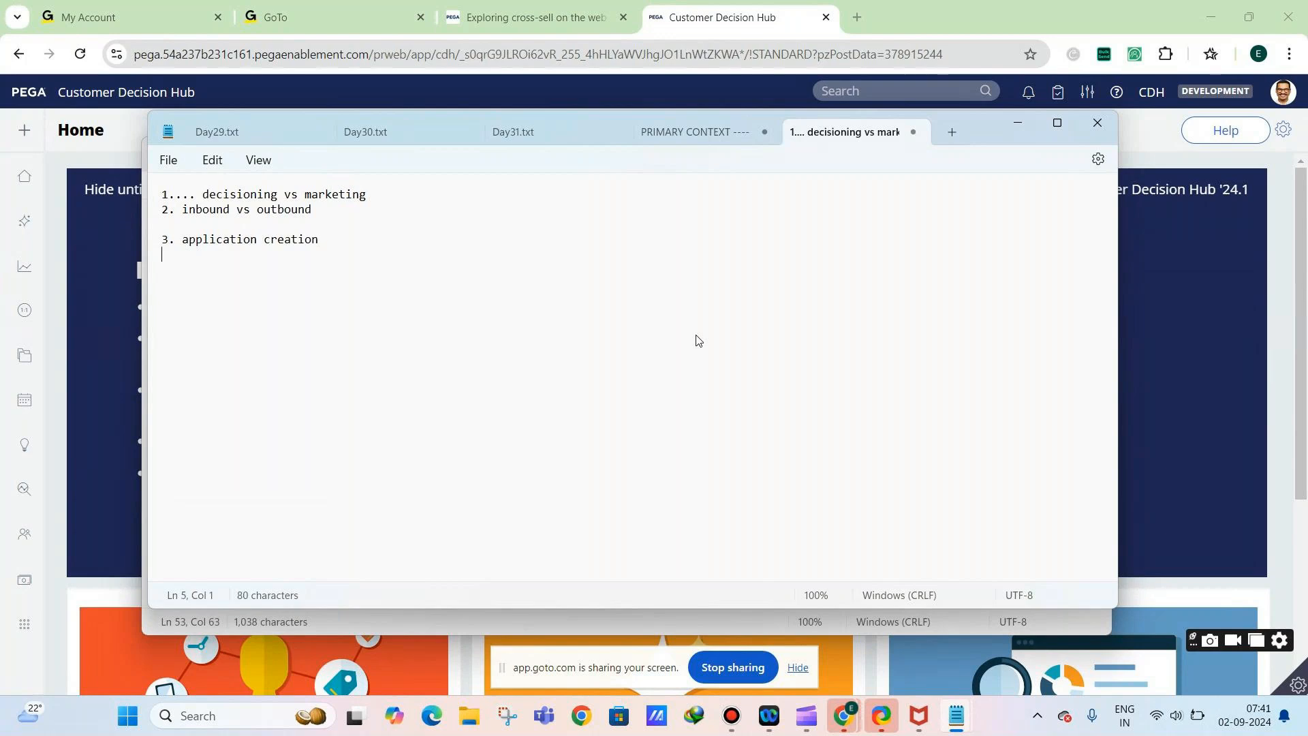
{"action": "type", "text": "CAR MODEL --- PEGA FOR DAT"}
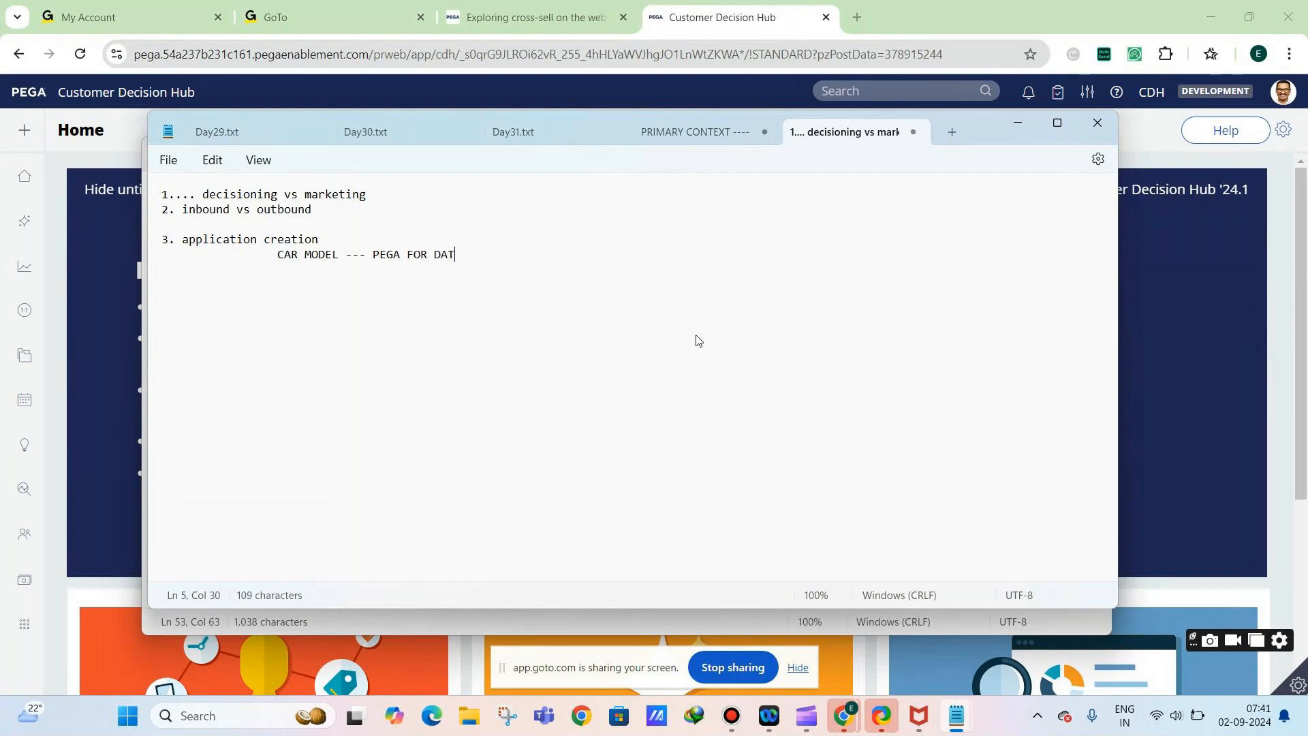
{"action": "type", "text": "AMODEL/CLASSES/PROPERTIES"}
Add the lines "XCAR --- EXTENDED CAR --- CUSTOM REQUIREMENT FOR BUSINESS" and "NBAD TEMPLATE" under application creation
{"action": "key", "text": "Return"}
{"action": "type", "text": "XCA"}
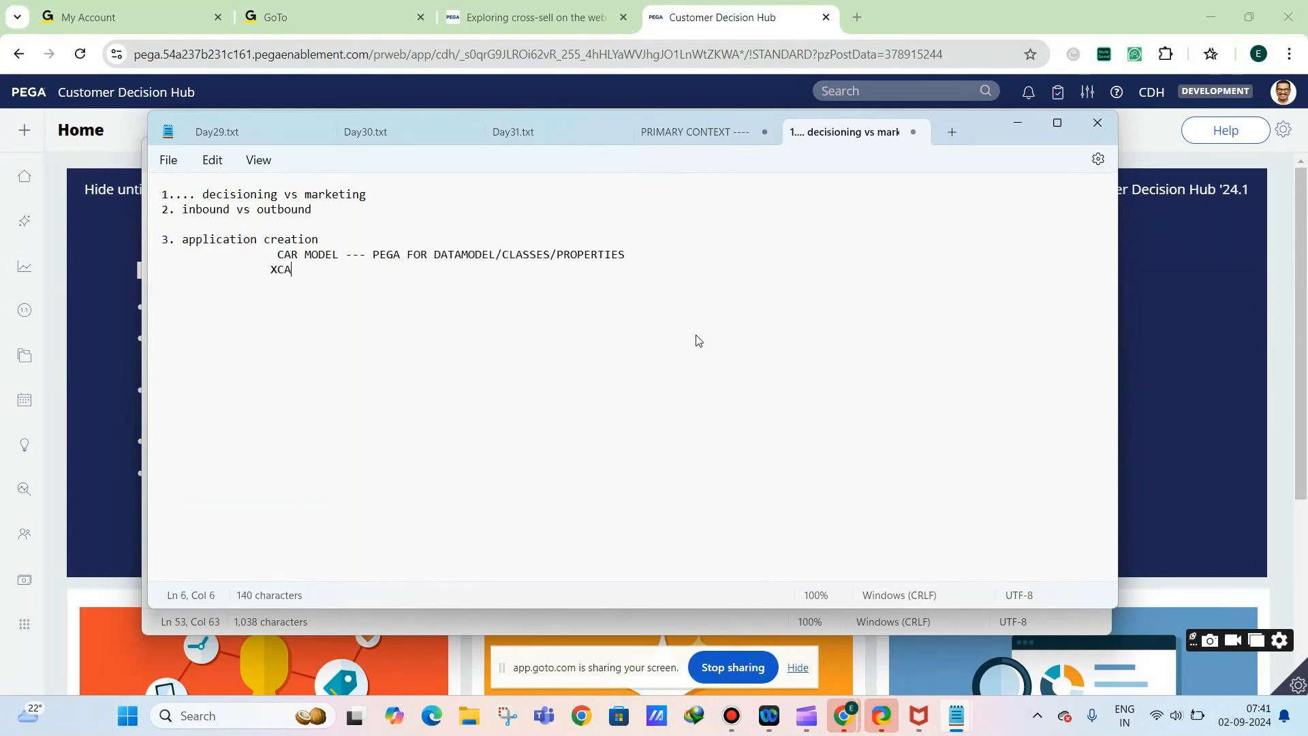
{"action": "type", "text": "R --- EXTENDED CAR --"}
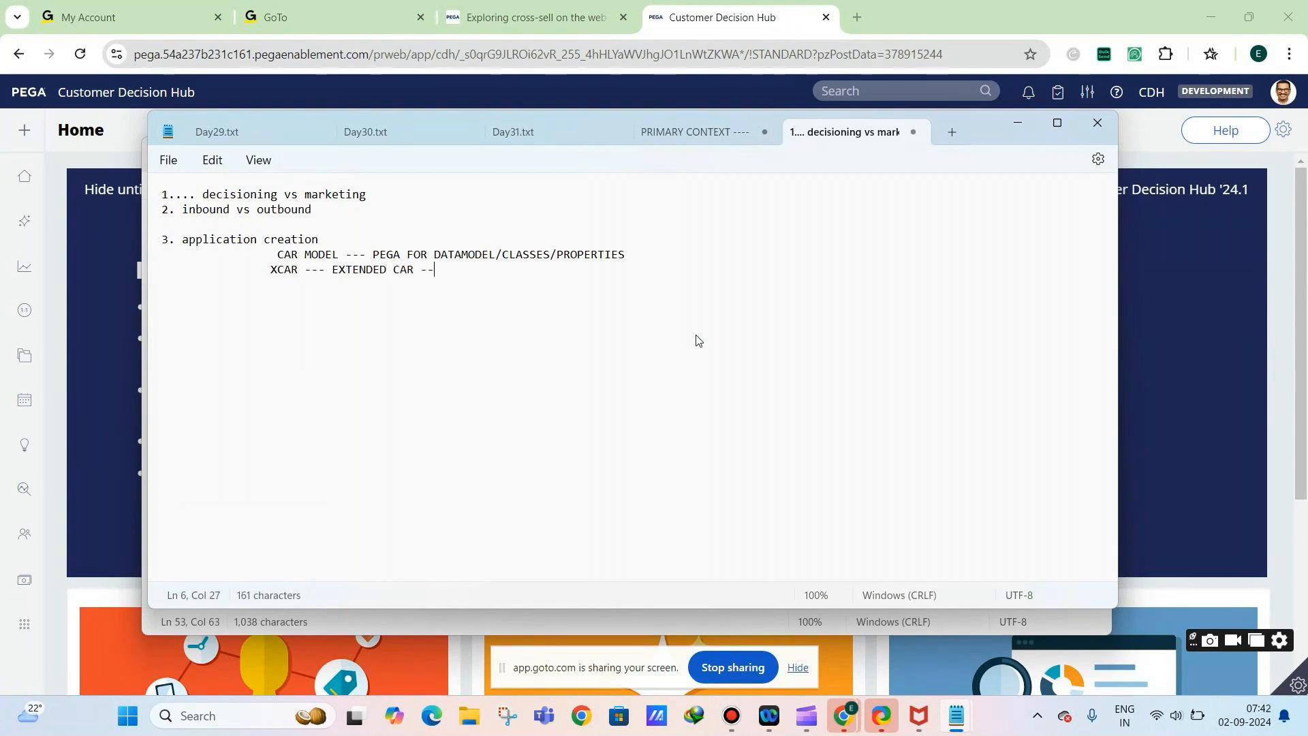
{"action": "type", "text": "- CUSTOM REQUIREMENT FOR "}
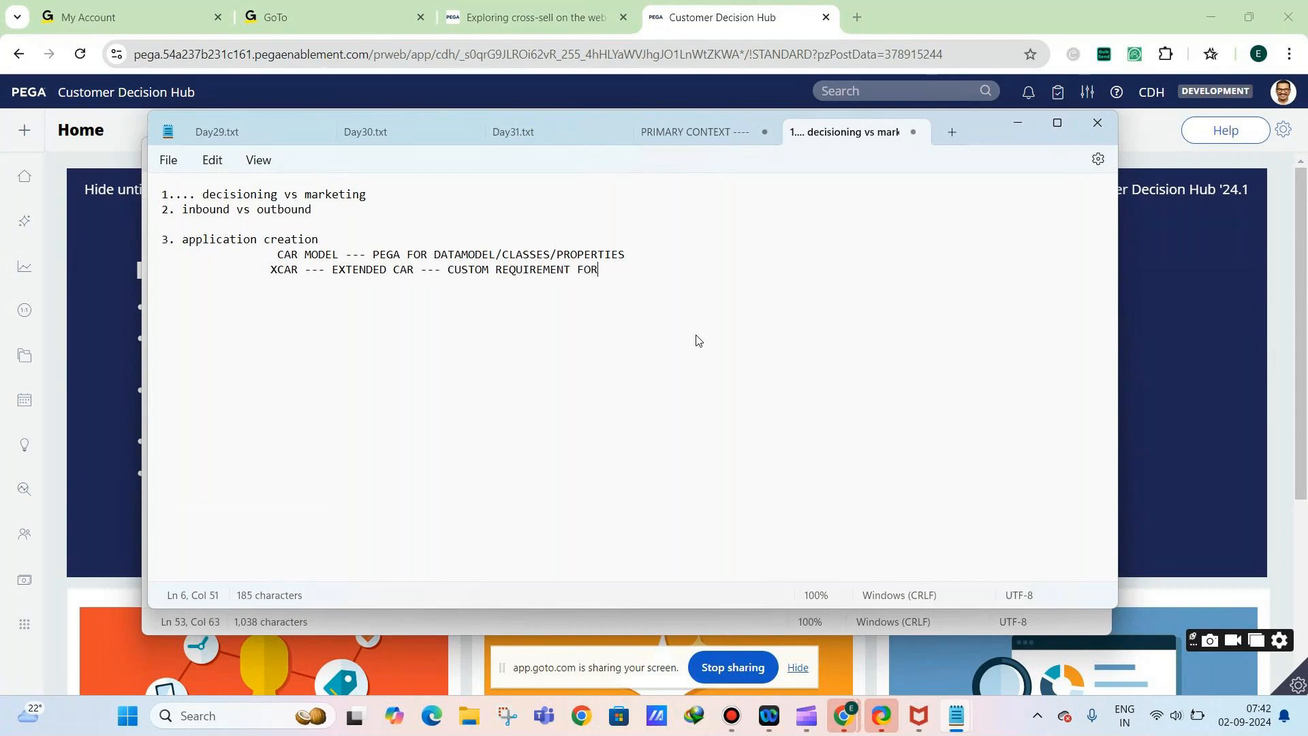
{"action": "type", "text": "BUSINESS"}
{"action": "key", "text": "Return"}
{"action": "key", "text": "Tab"}
{"action": "type", "text": "NBA"}
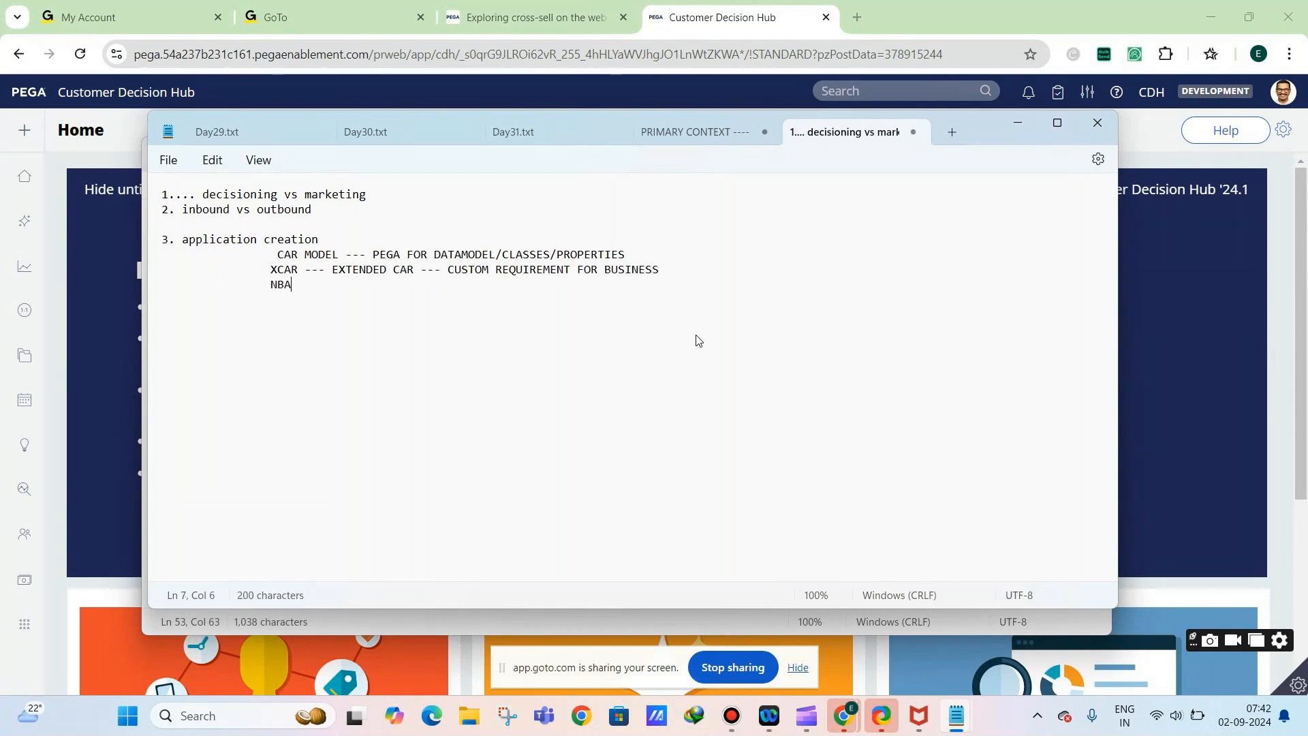
{"action": "type", "text": "D TEMPLATE  "}
Add the topic "4. Context dictionary -- primary context , secondary context and associateddata" to the list
{"action": "type", "text": "4. Context "}
{"action": "type", "text": "dictionary"}
{"action": "type", "text": " -- primary co"}
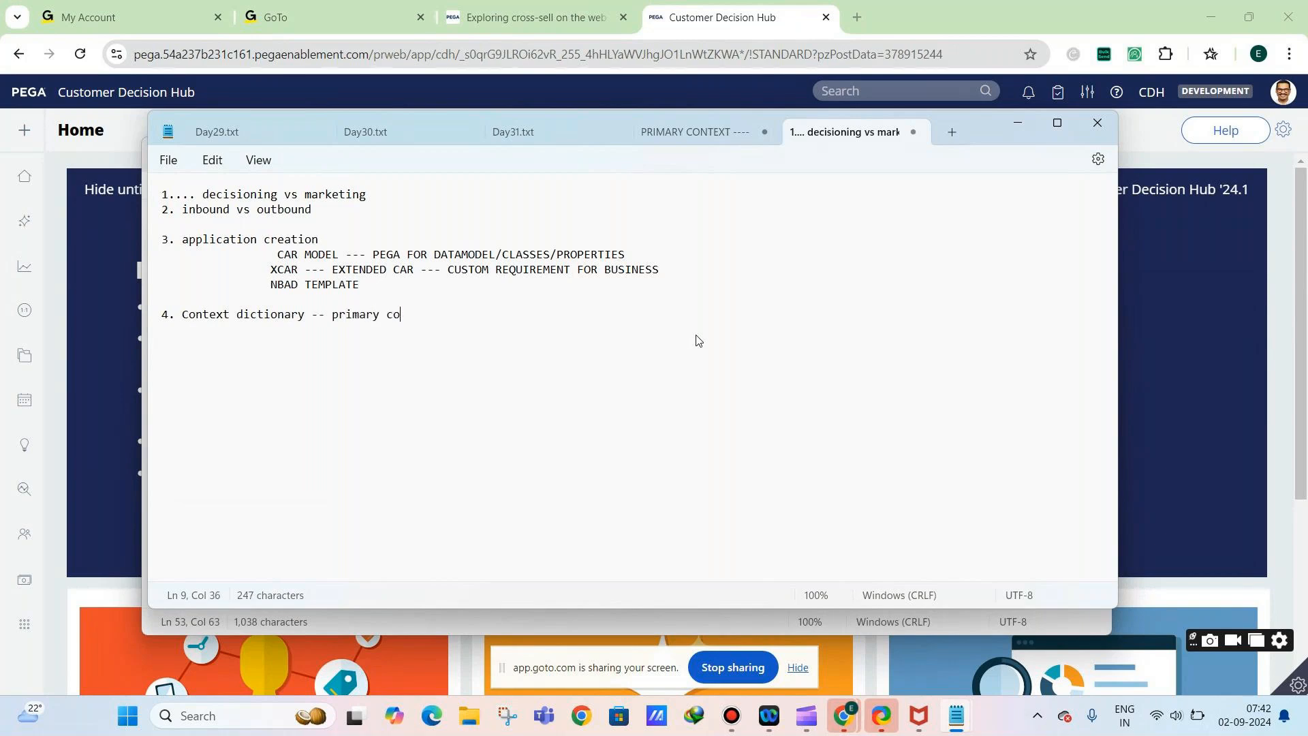
{"action": "type", "text": "ntext , secondary context a"}
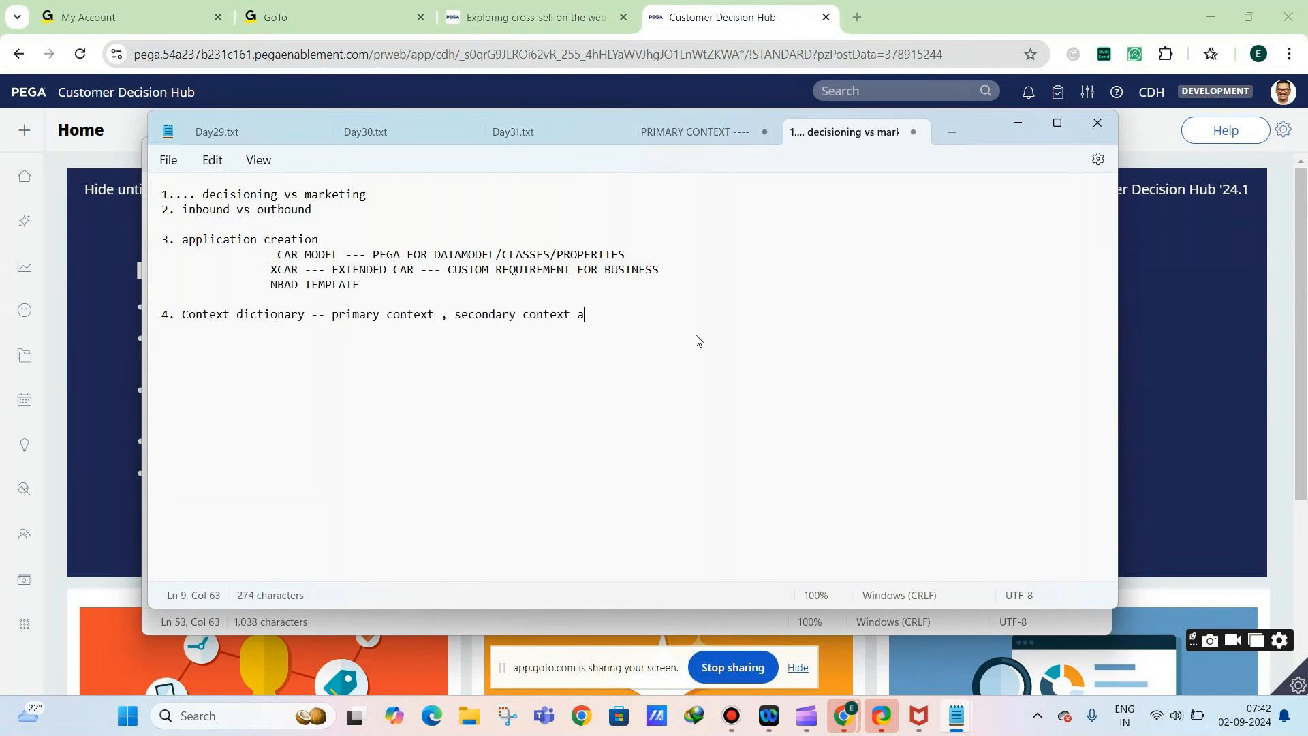
{"action": "type", "text": "nd associateddata"}
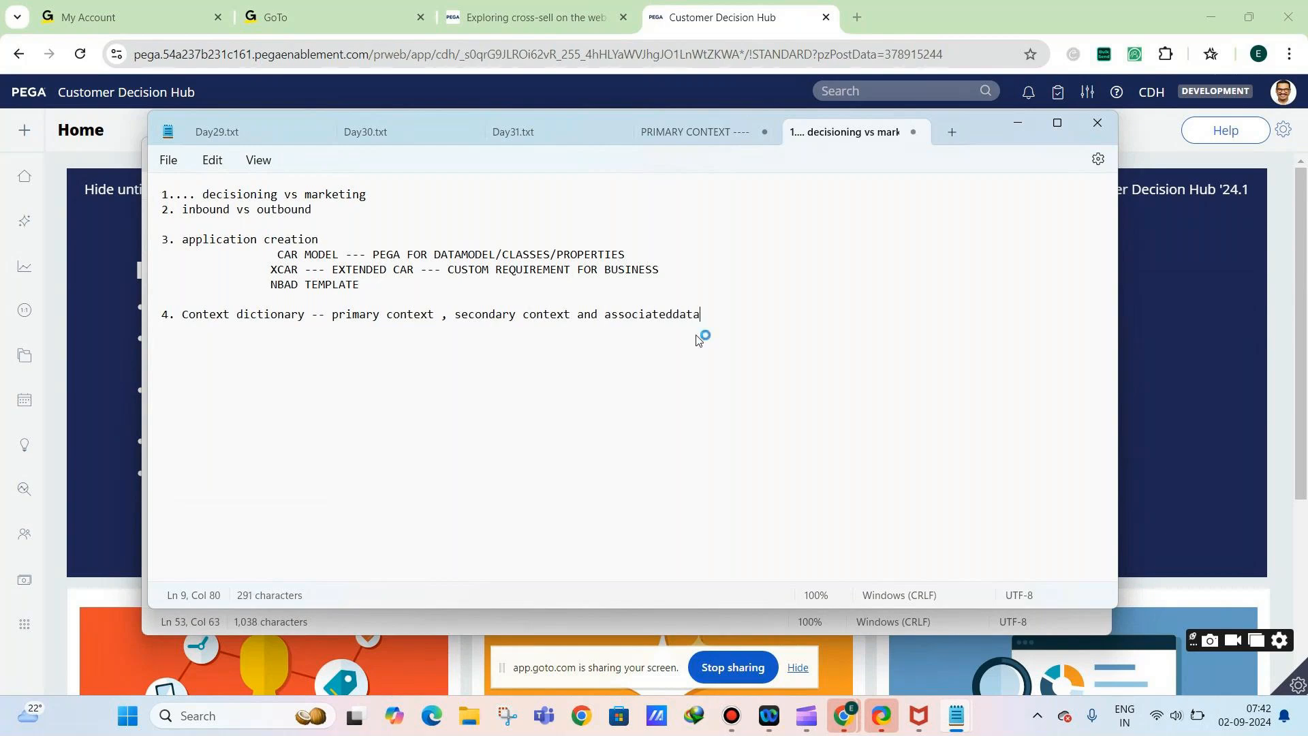
{"action": "key", "text": "Return"}
{"action": "key", "text": "Return"}
Add the topic "5. artifacts ruleset" with an indented "NBAD Tests" line beneath it
{"action": "type", "text": "5. artifacts ruleset"}
{"action": "key", "text": "Return"}
{"action": "key", "text": "Return"}
{"action": "key", "text": "Tab"}
{"action": "type", "text": "NB"}
{"action": "type", "text": "AD Template"}
{"action": "key", "text": "BackSpace"}
{"action": "key", "text": "BackSpace"}
{"action": "key", "text": "BackSpace"}
{"action": "key", "text": "BackSpace"}
{"action": "key", "text": "BackSpace"}
{"action": "key", "text": "BackSpace"}
{"action": "type", "text": "sts"}
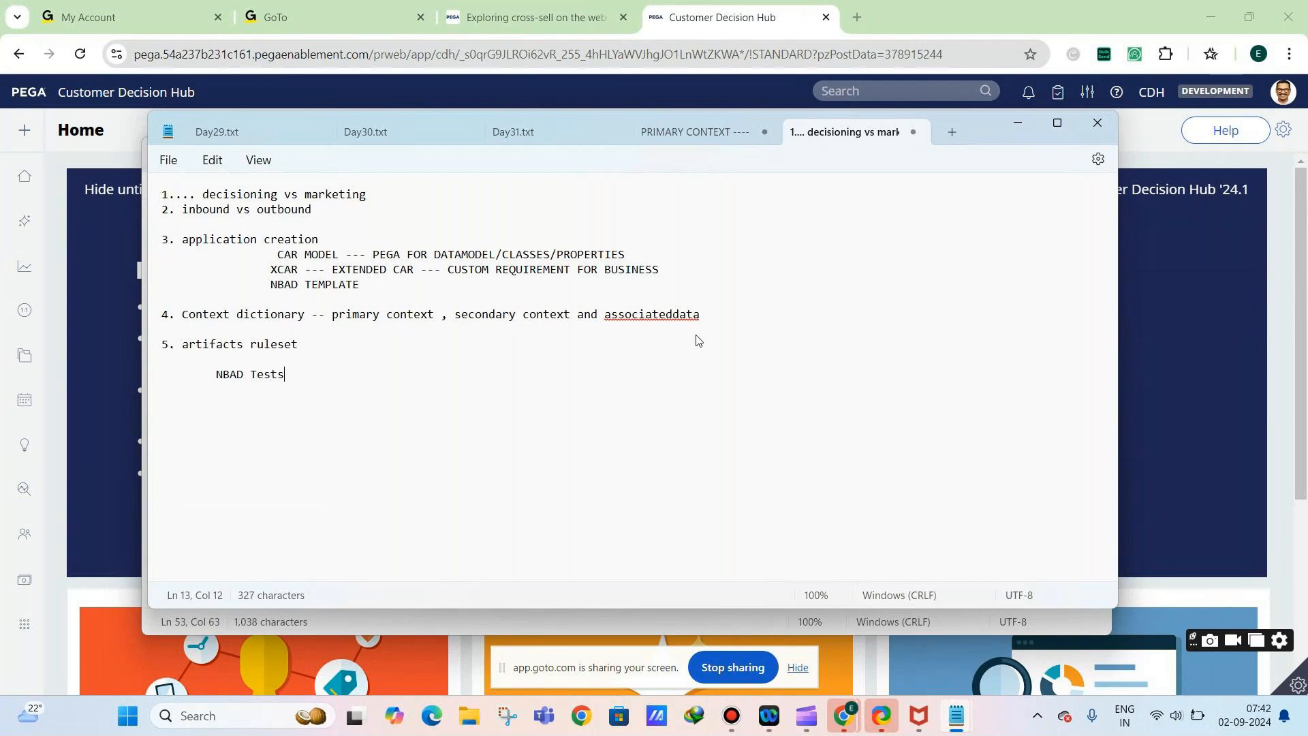
Describe the artifacts ruleset as "contains all the auto generated rules" and NBAD Tests as "contain all the testing related rules"
{"action": "left_click", "coordinate": [316, 343]}
{"action": "type", "text": "-- contains all the"}
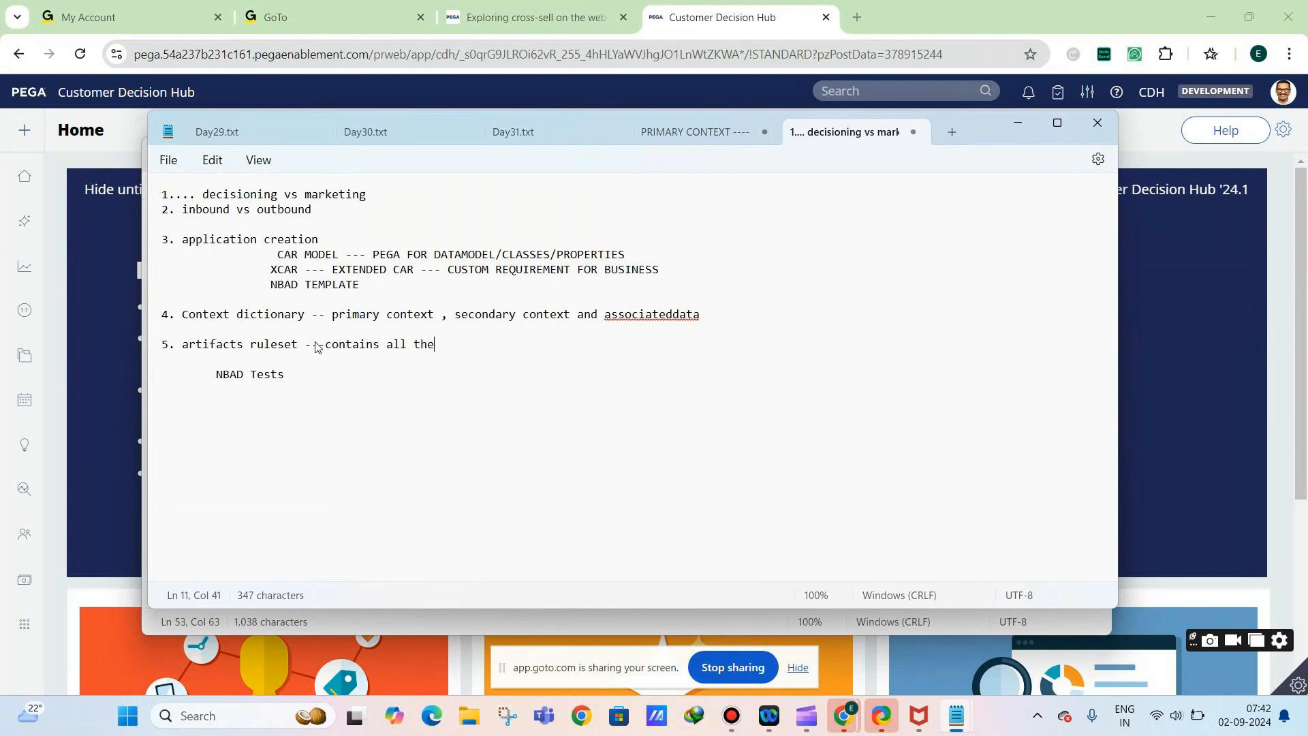
{"action": "type", "text": " auto generated rules"}
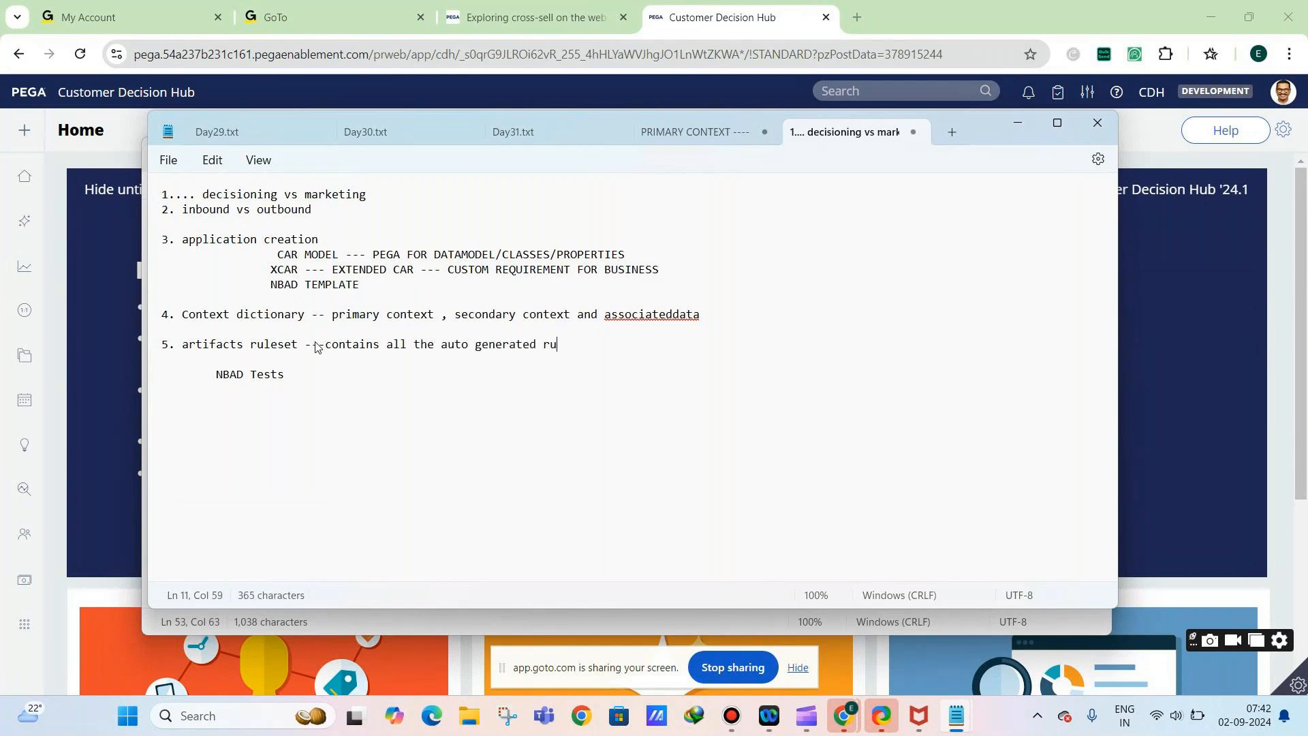
{"action": "left_click", "coordinate": [323, 376]}
{"action": "type", "text": "0-"}
{"action": "key", "text": "BackSpace"}
{"action": "key", "text": "BackSpace"}
{"action": "type", "text": "--- contain "}
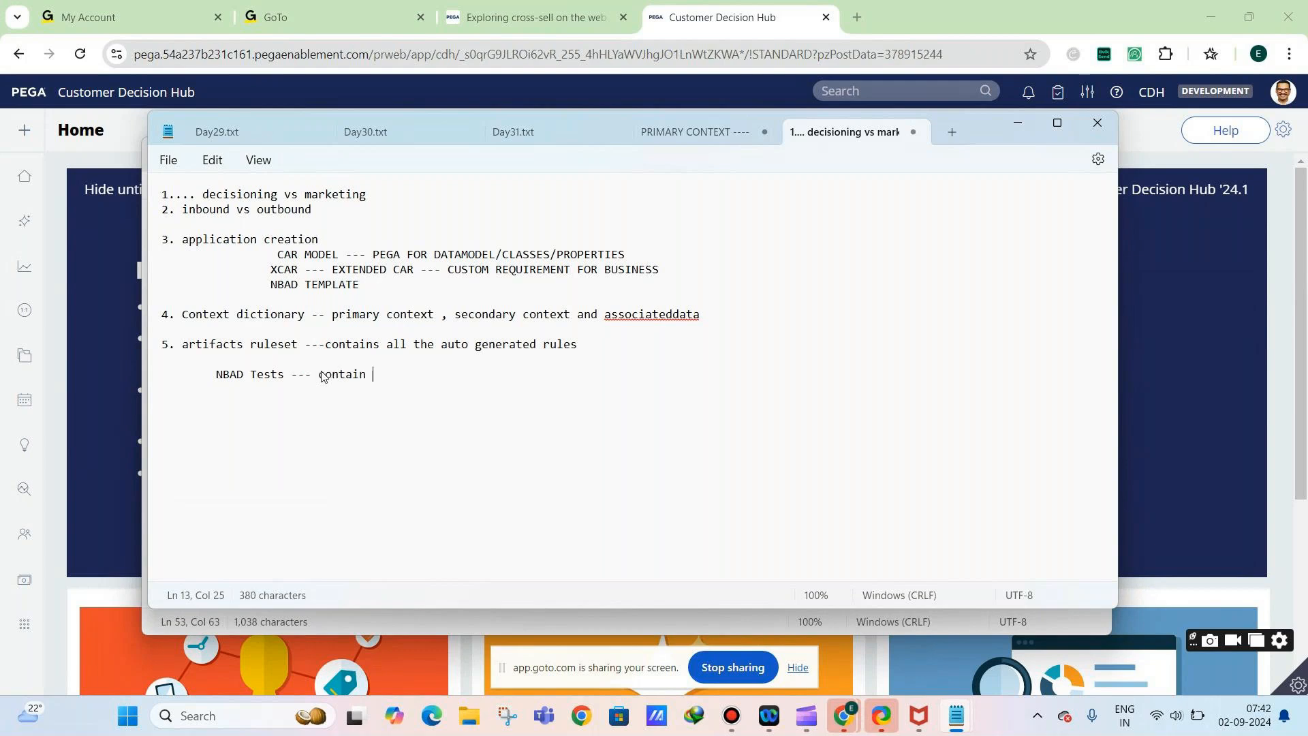
{"action": "type", "text": "all the testing related rules"}
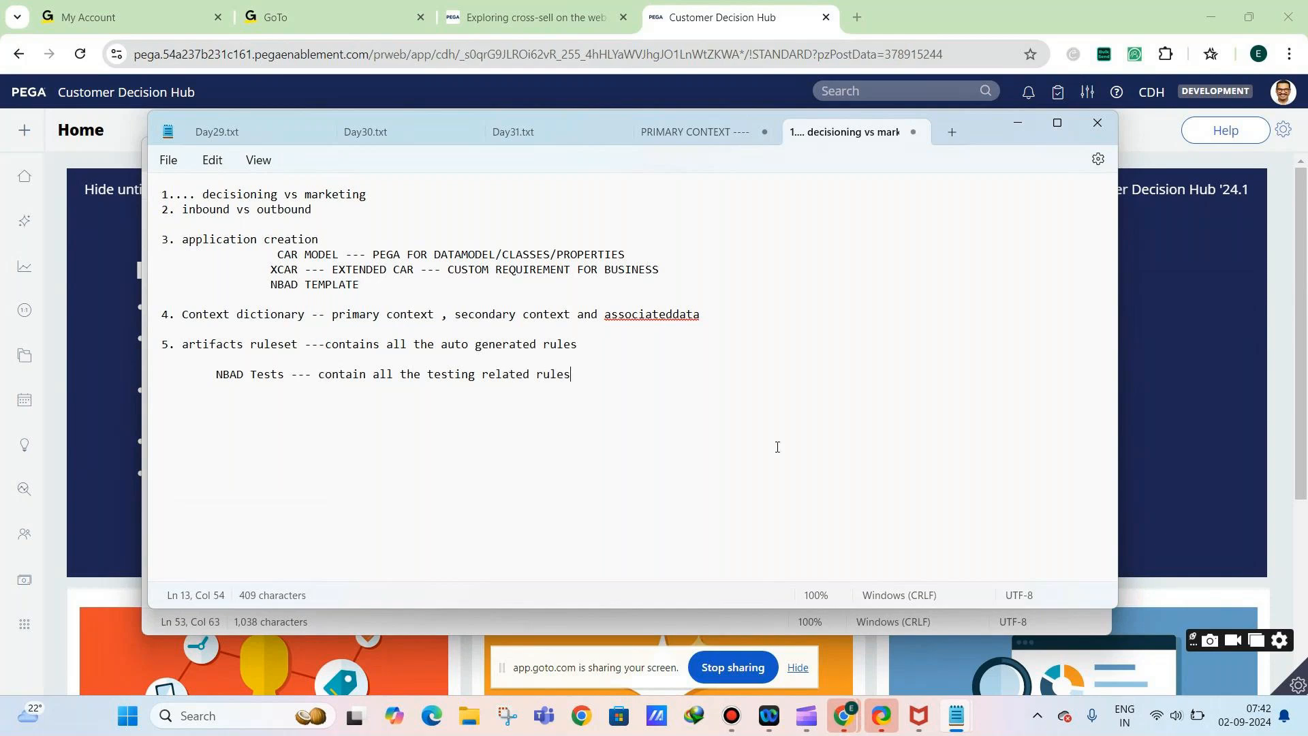
Hide the screen-sharing notice and return to the Customer Decision Hub page after checking the GoTo meeting window
{"action": "left_click", "coordinate": [1150, 378]}
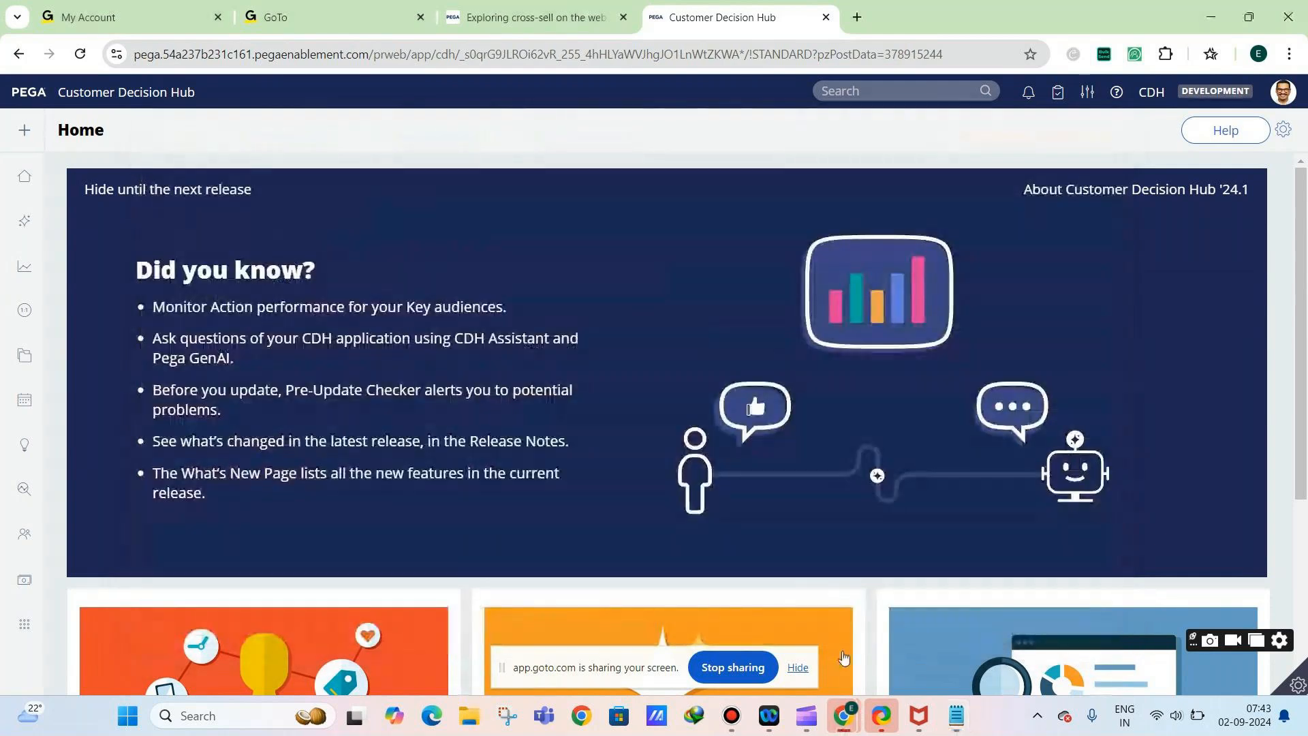
{"action": "left_click", "coordinate": [798, 668]}
{"action": "left_click", "coordinate": [844, 715]}
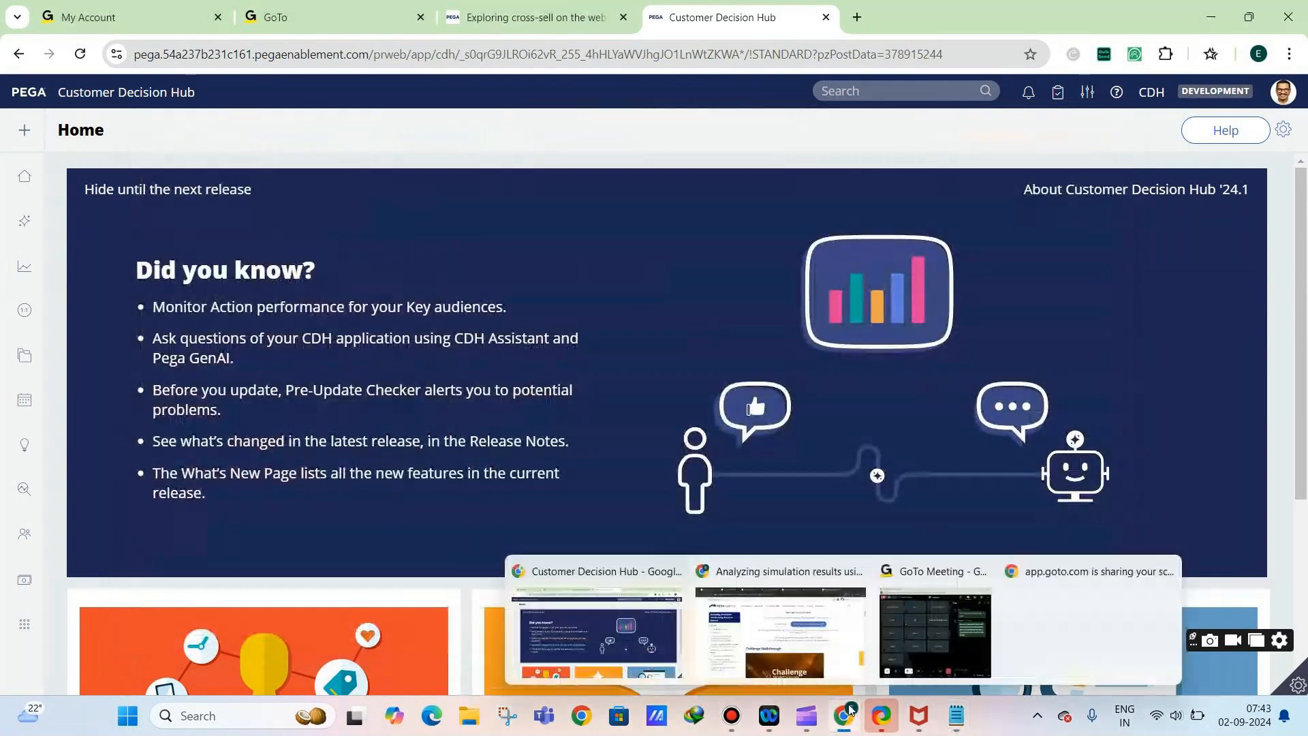
{"action": "left_click", "coordinate": [930, 630]}
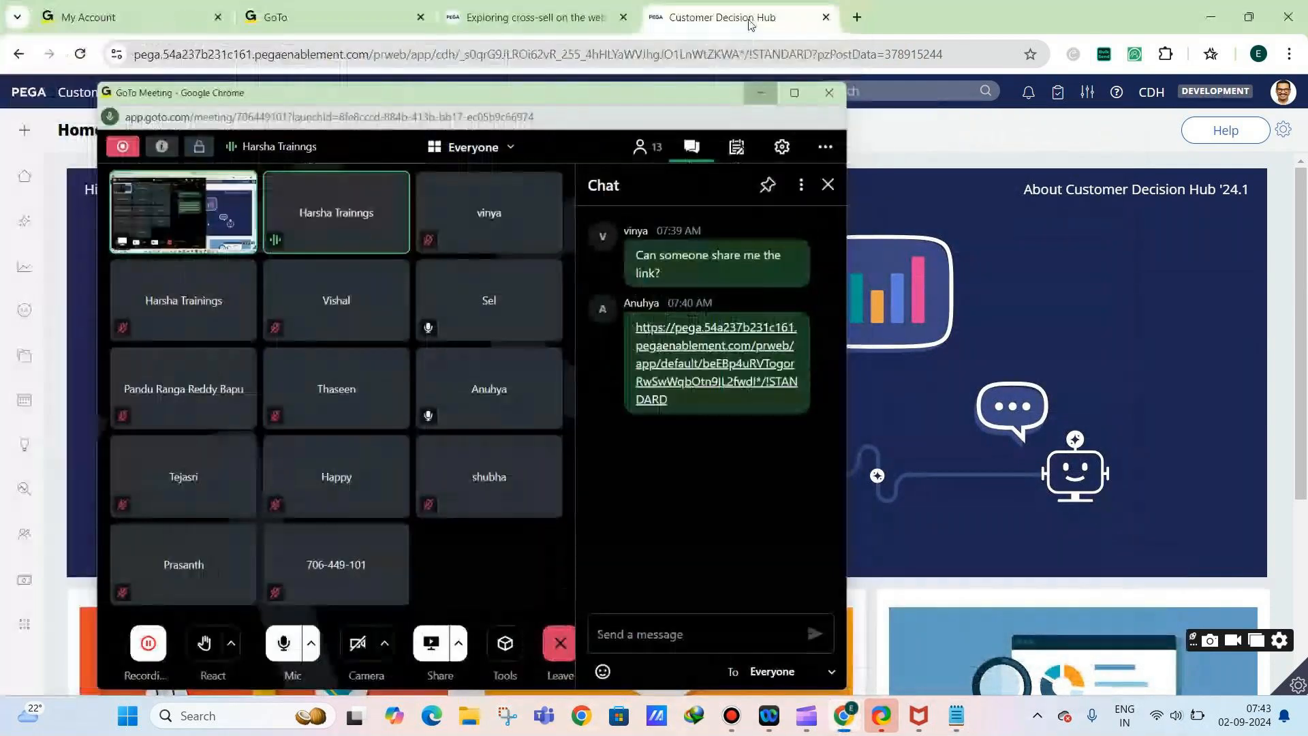
{"action": "left_click", "coordinate": [749, 25]}
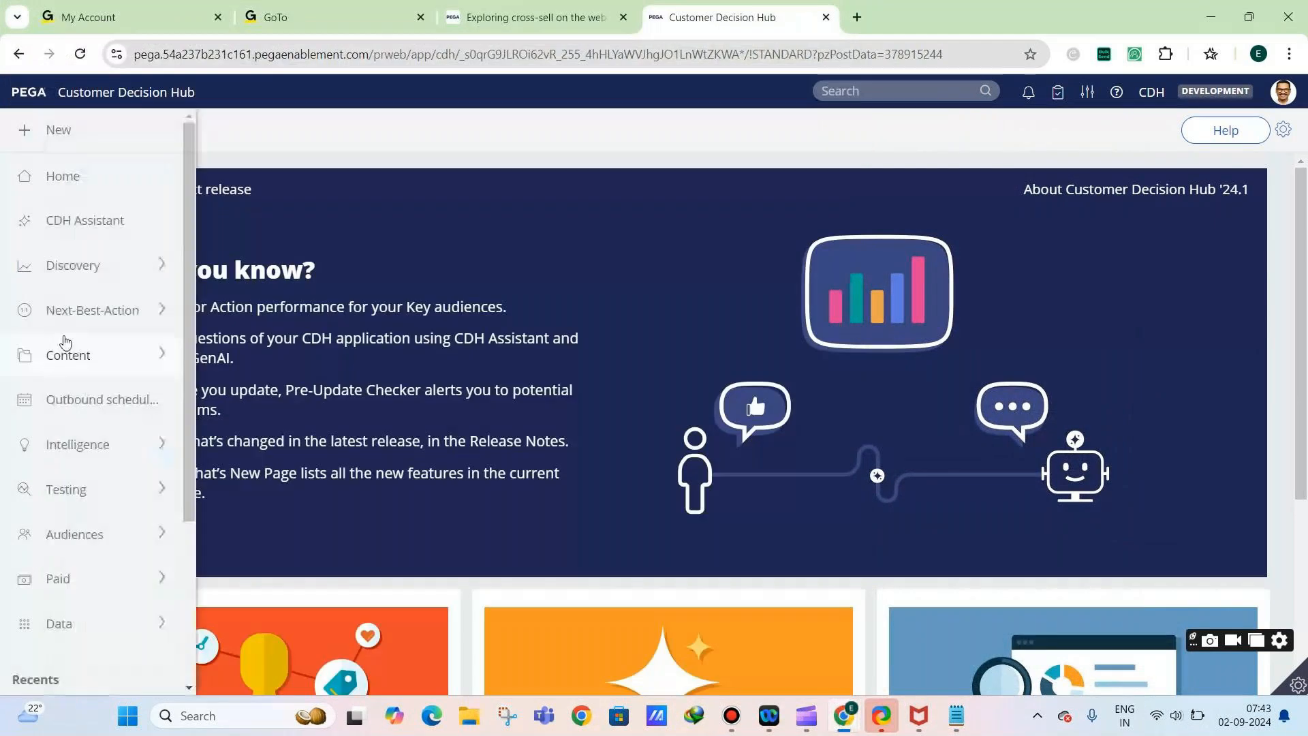
Open Prediction Studio from Customer Decision Hub and switch from it to Dev Studio
{"action": "left_click", "coordinate": [78, 449]}
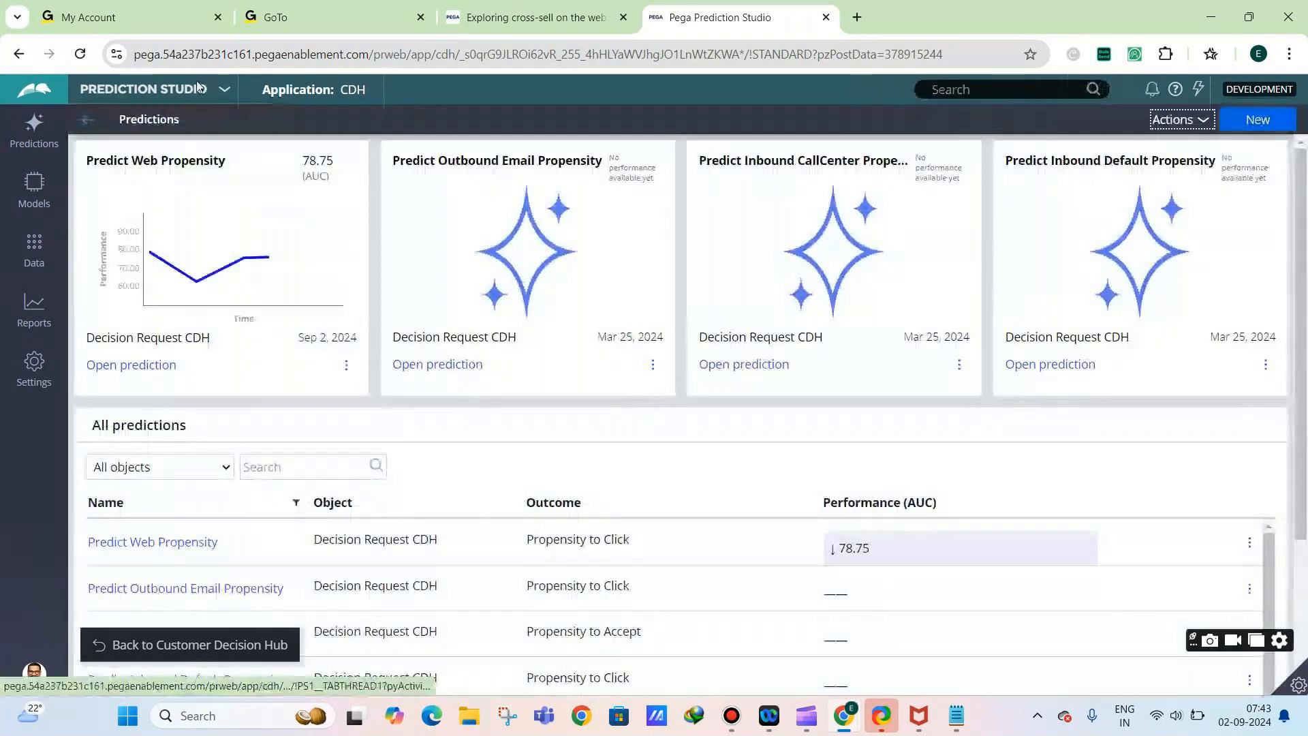
{"action": "left_click", "coordinate": [173, 89]}
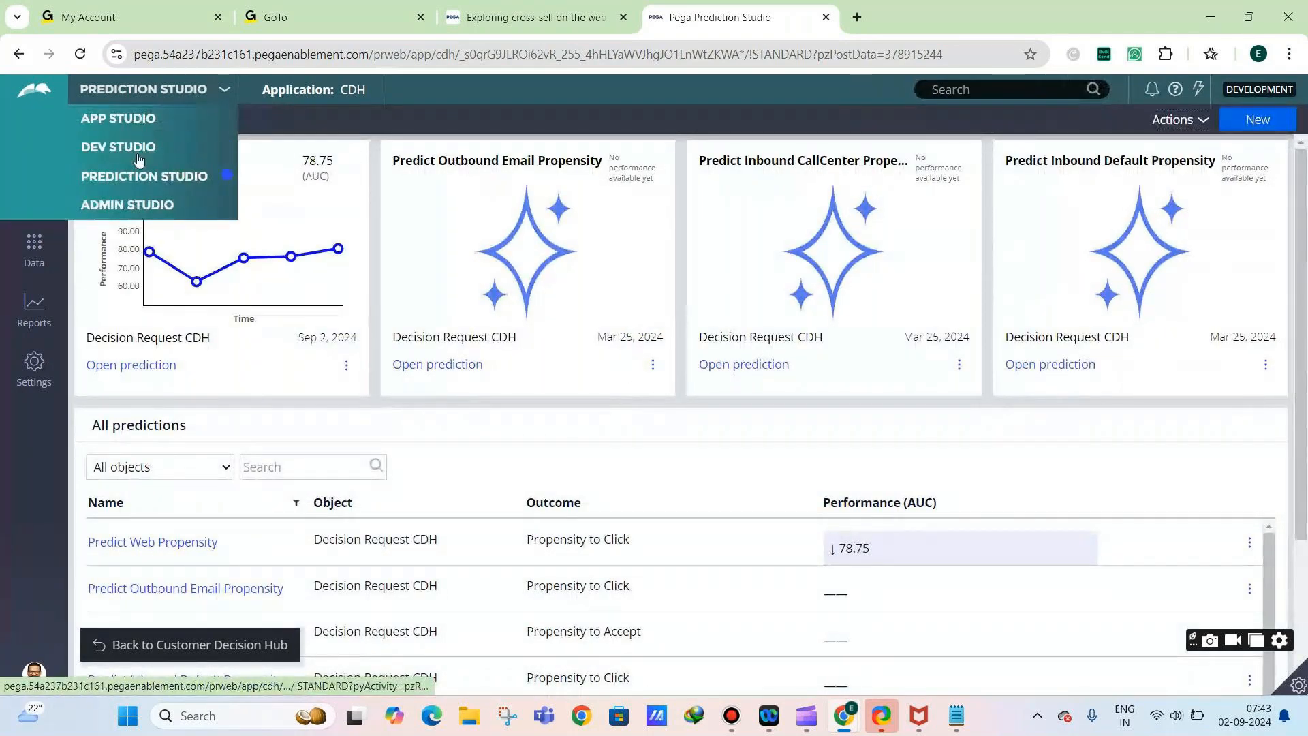
{"action": "left_click", "coordinate": [153, 175]}
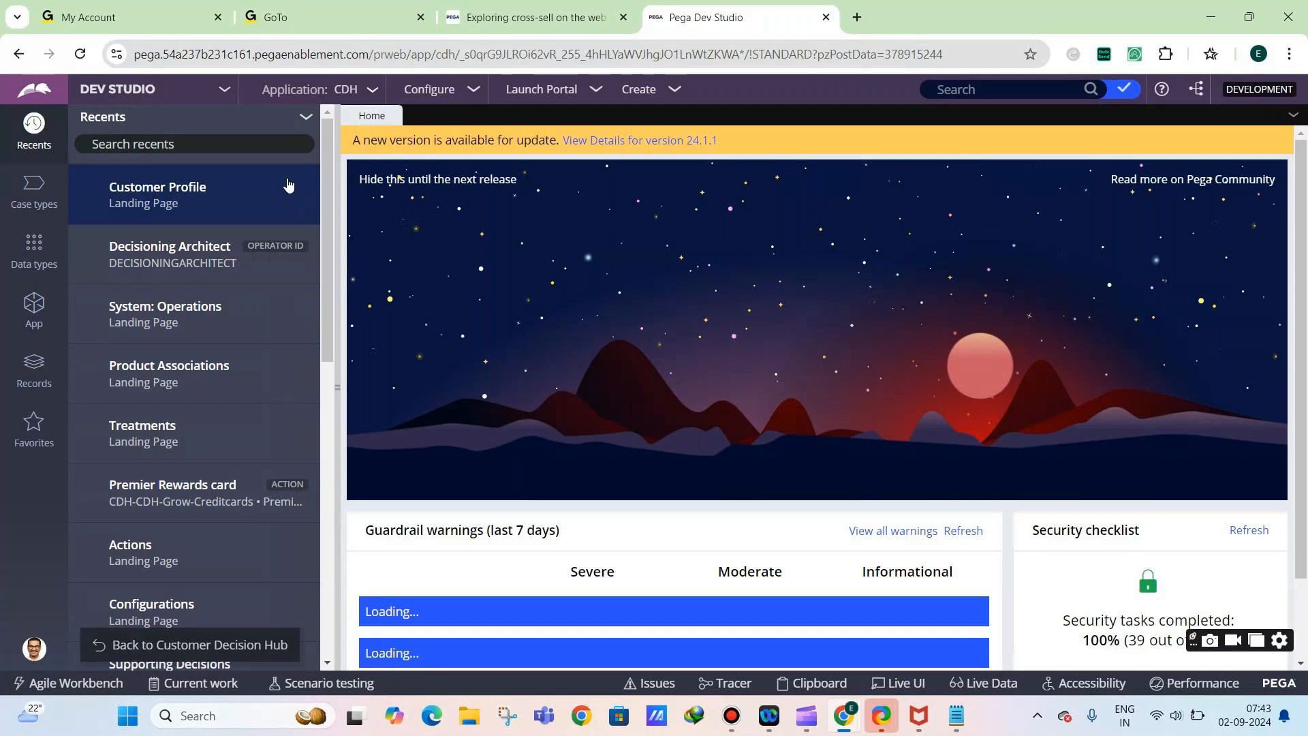
View the App Studio workspace and return to Dev Studio
{"action": "left_click", "coordinate": [134, 98]}
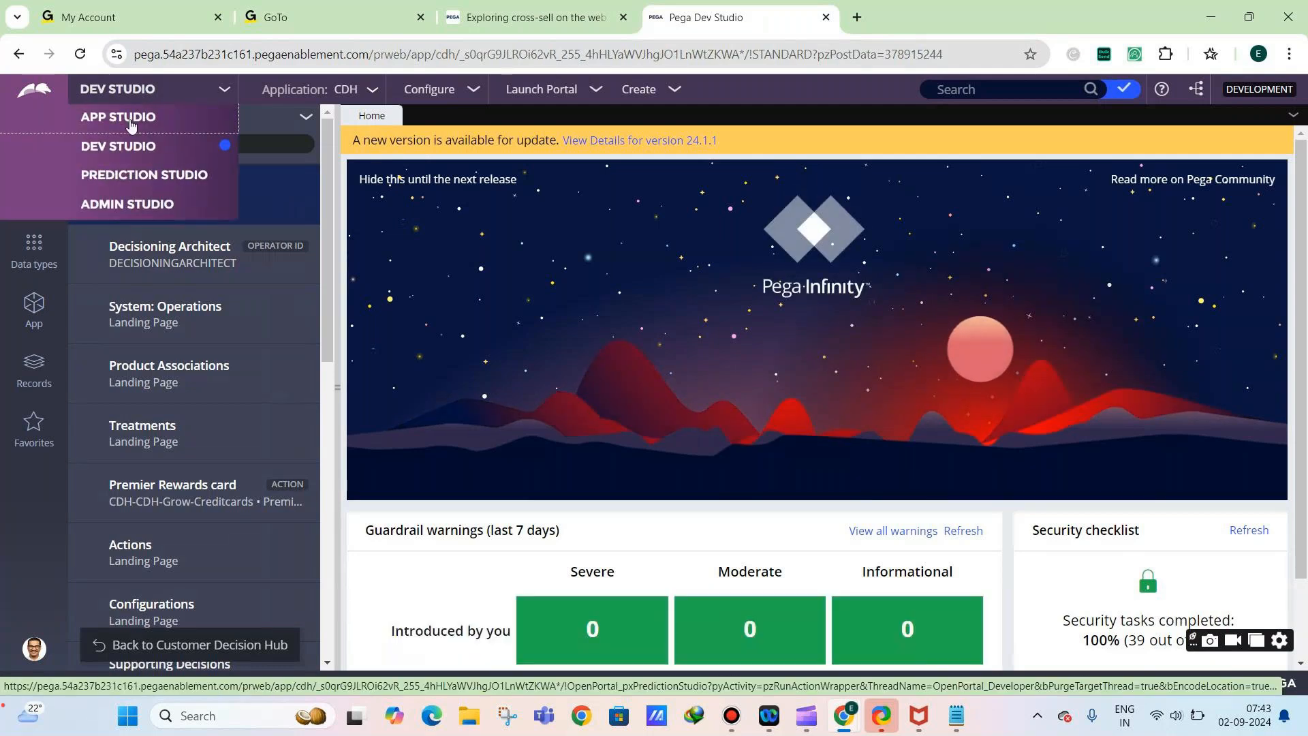
{"action": "left_click", "coordinate": [129, 118]}
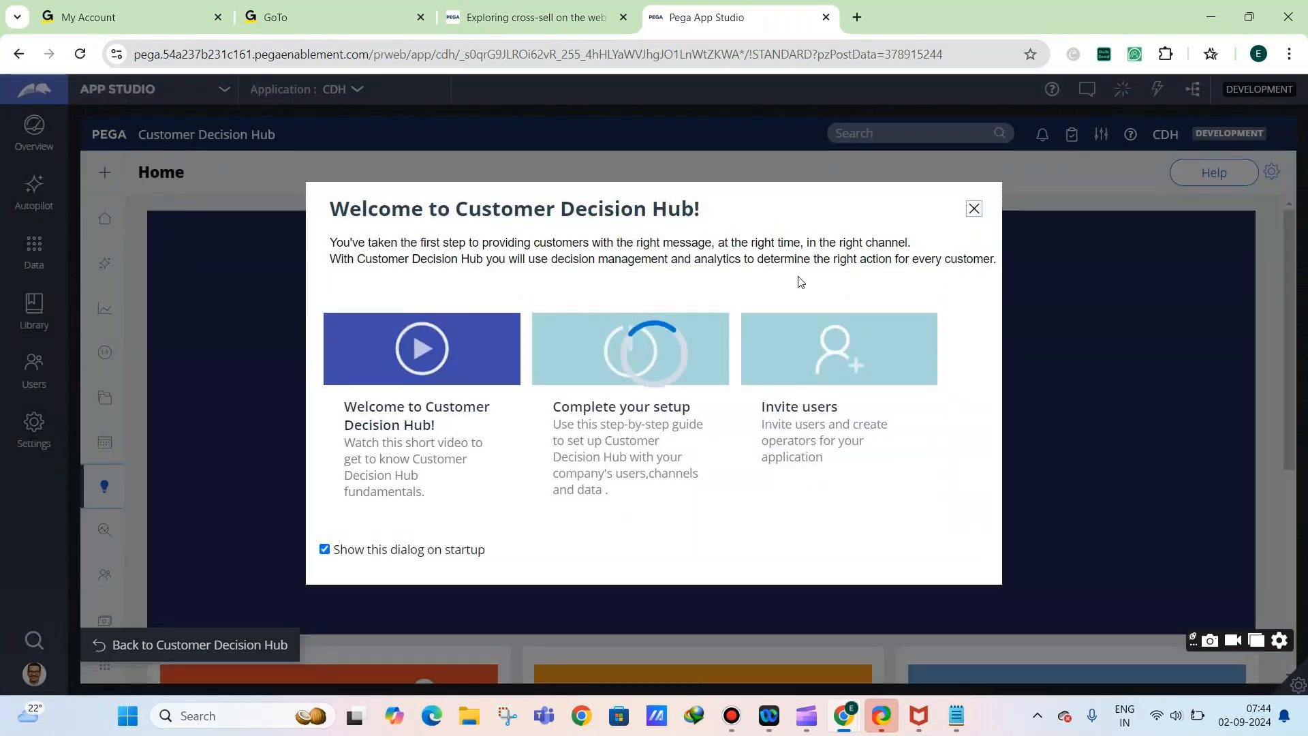
{"action": "left_click", "coordinate": [1176, 715]}
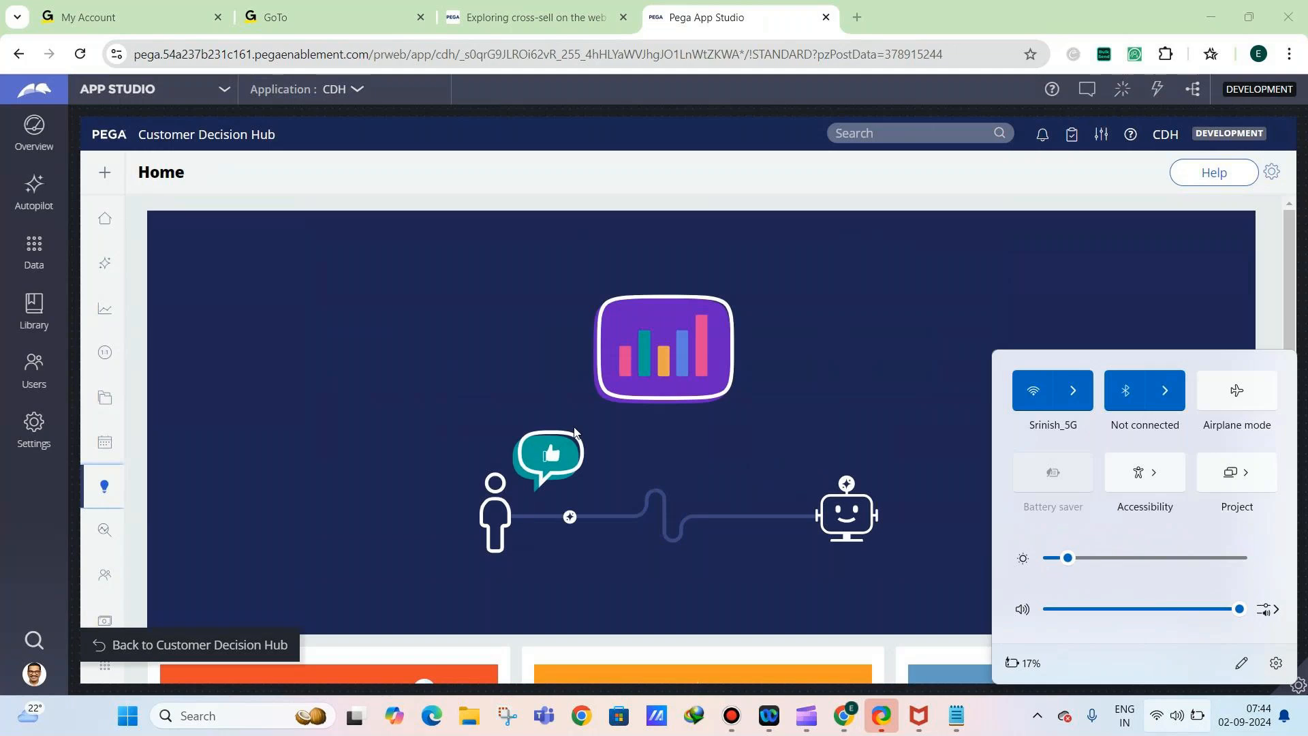
{"action": "left_click", "coordinate": [163, 89]}
{"action": "left_click", "coordinate": [123, 145]}
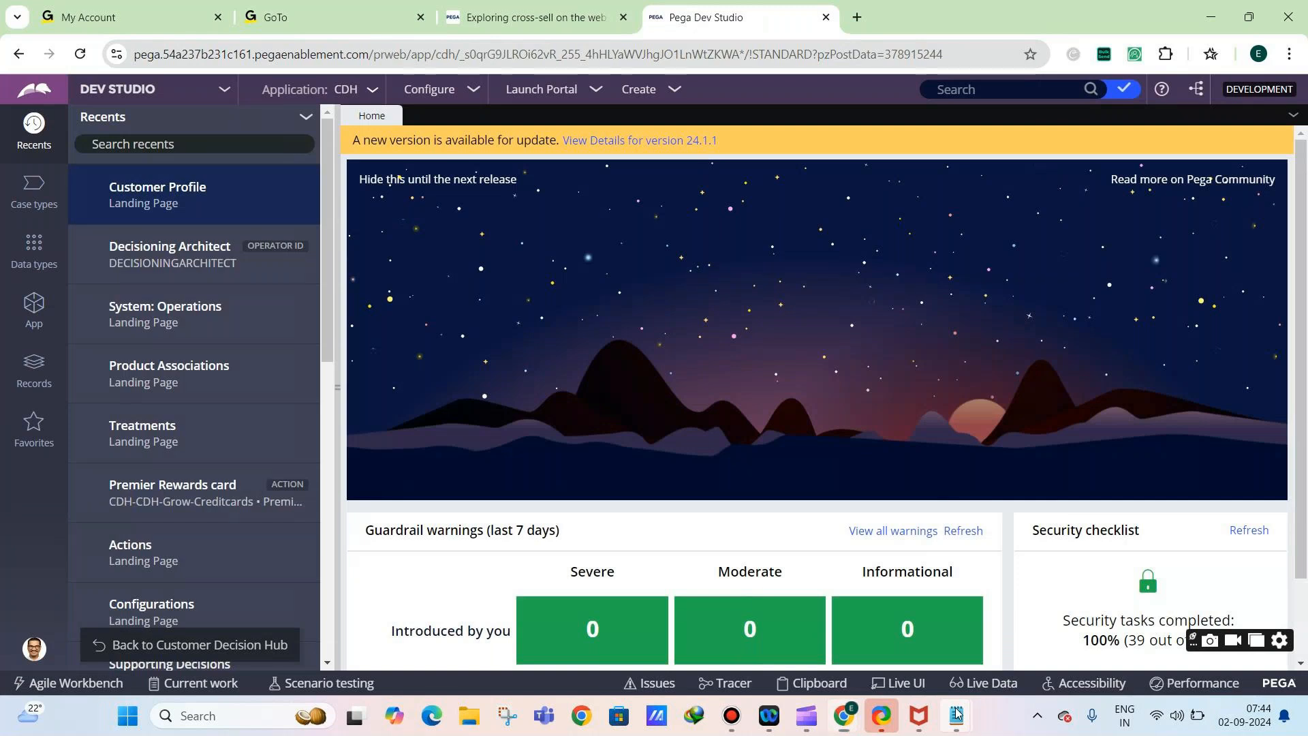
Switch to the topic list in Notepad and replace its entire text with the heading "1. Application Creation"
{"action": "mouse_move", "coordinate": [957, 714]}
{"action": "left_click", "coordinate": [1042, 593]}
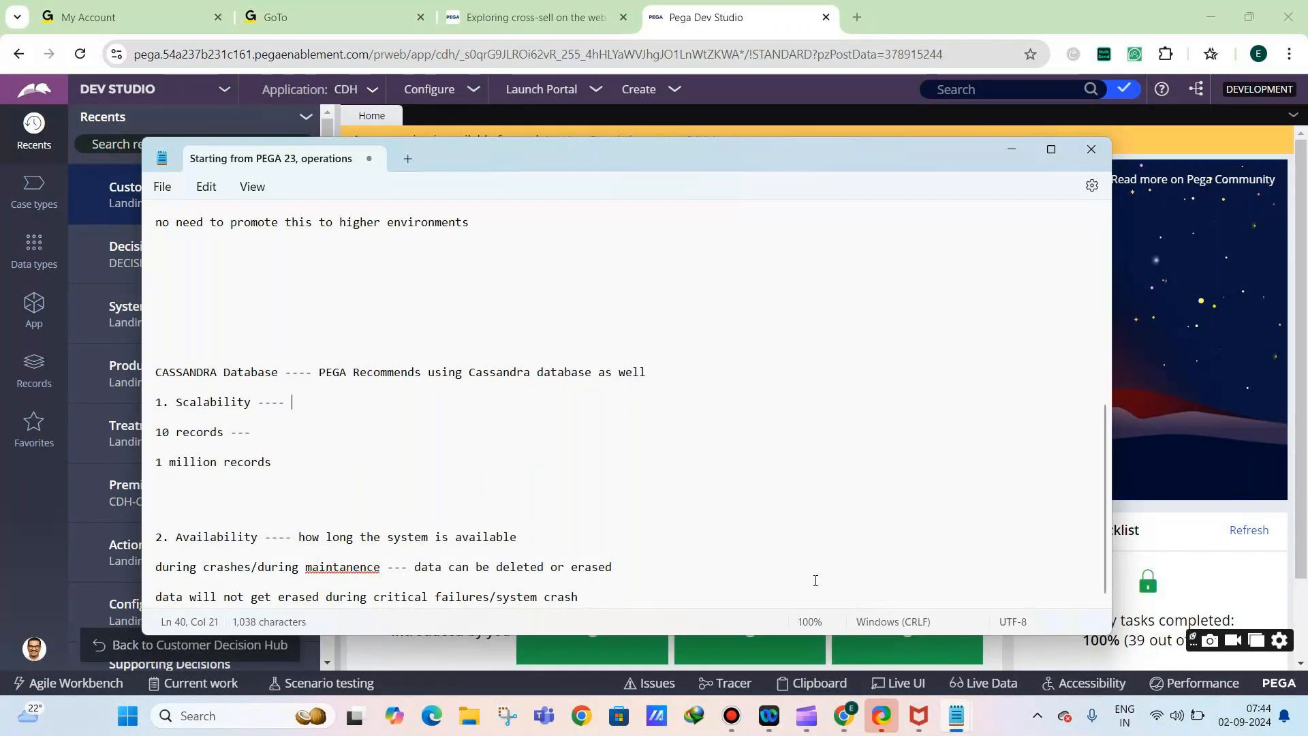
{"action": "mouse_move", "coordinate": [950, 713]}
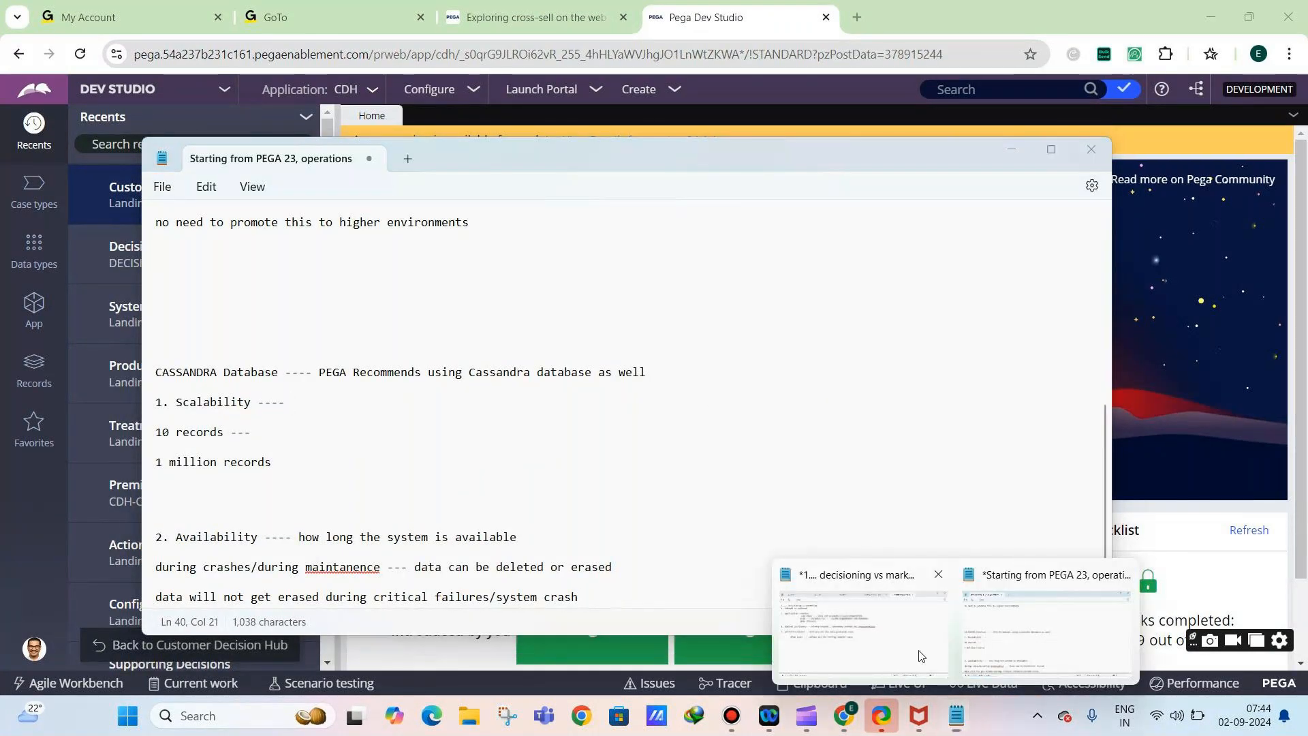
{"action": "left_click", "coordinate": [858, 593]}
{"action": "key", "text": "ctrl+a"}
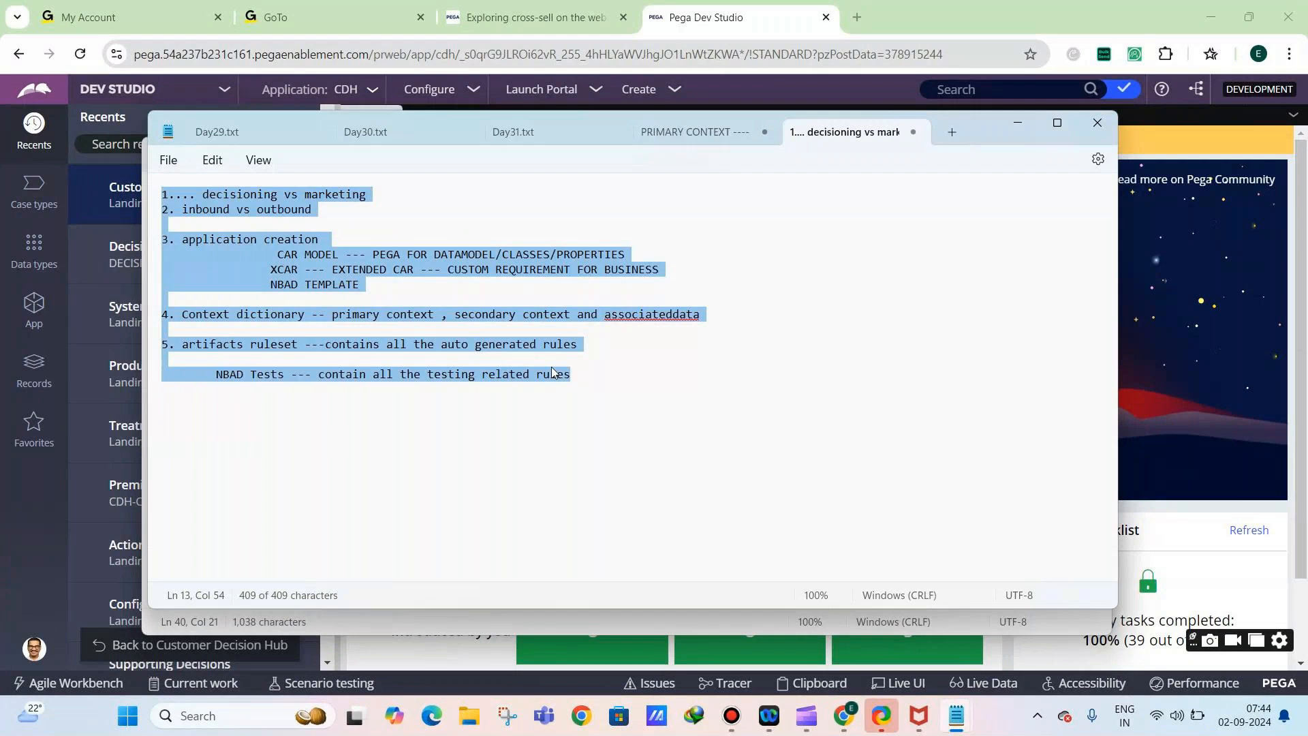
{"action": "type", "text": "1. Applicati"}
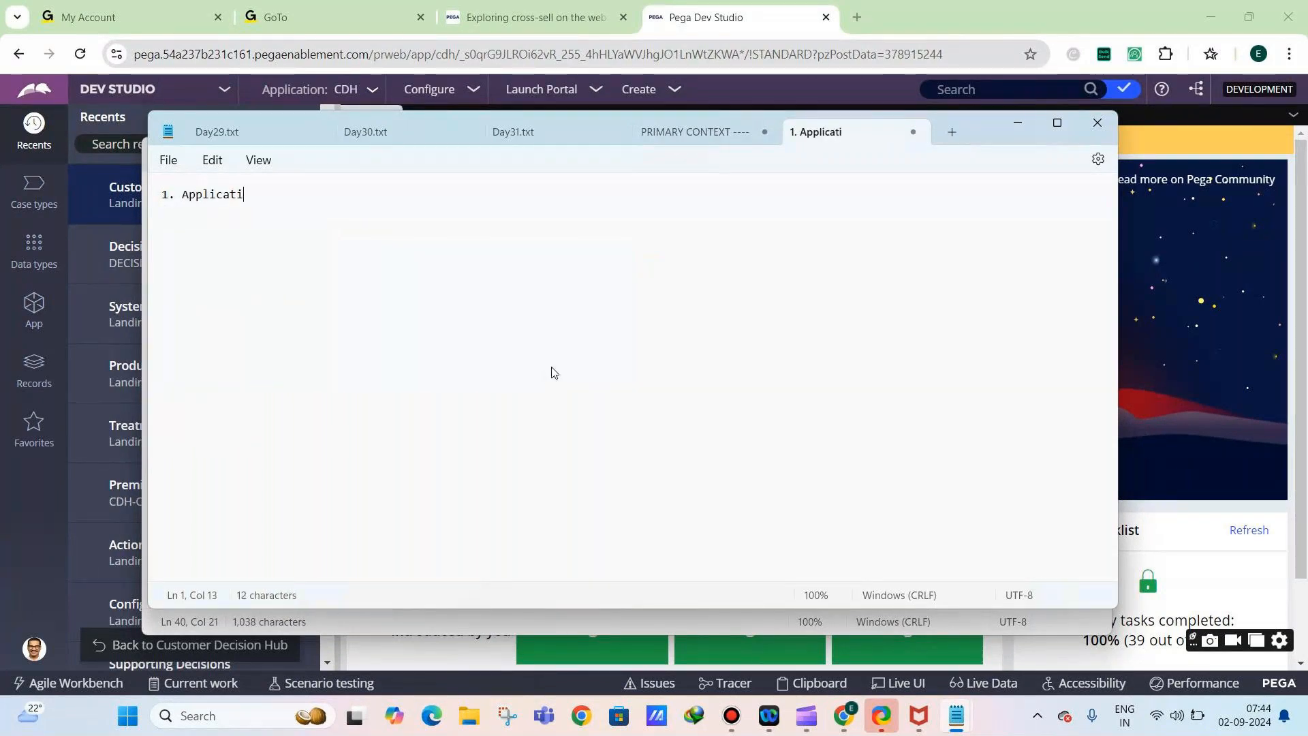
{"action": "type", "text": "on Creation"}
{"action": "key", "text": "Return"}
{"action": "key", "text": "Return"}
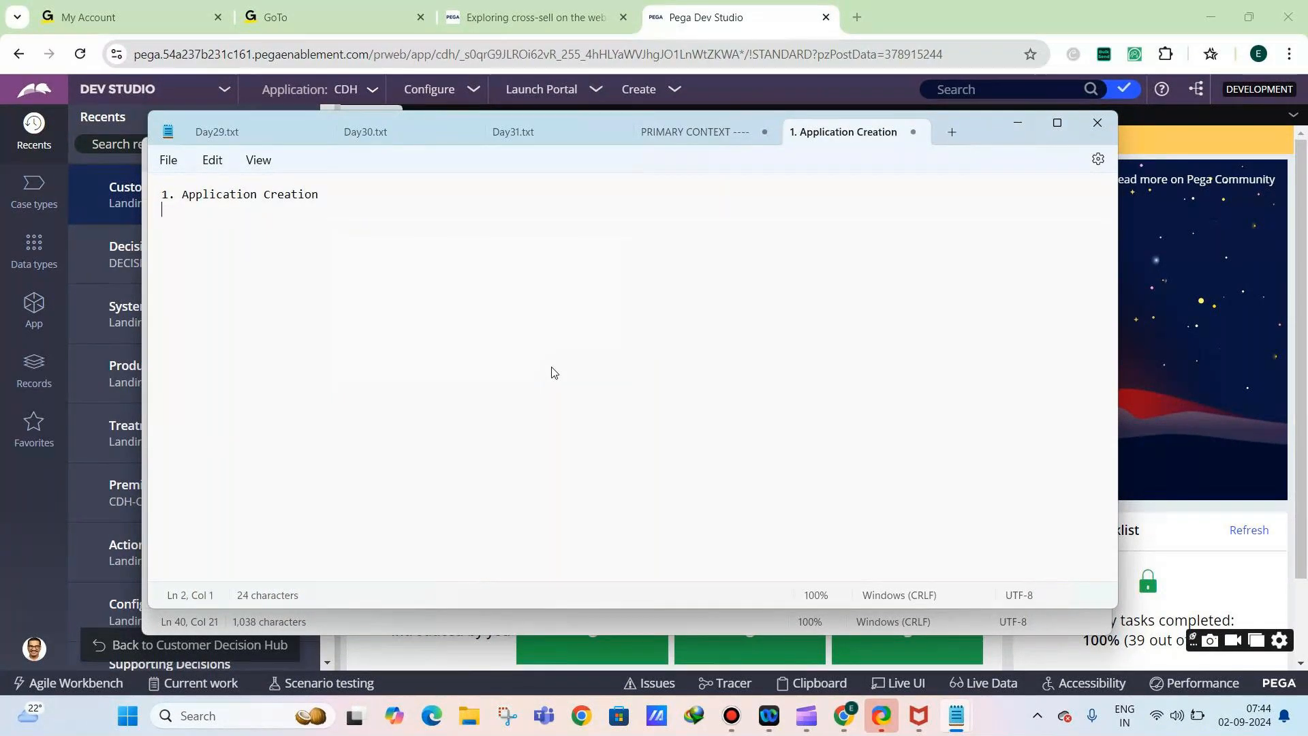
List "CAR Model component", "NBAD Template component" and "Context dictionary" as indented lines under the Application Creation heading
{"action": "type", "text": "CAR Model component"}
{"action": "key", "text": "Return"}
{"action": "type", "text": "NBA"}
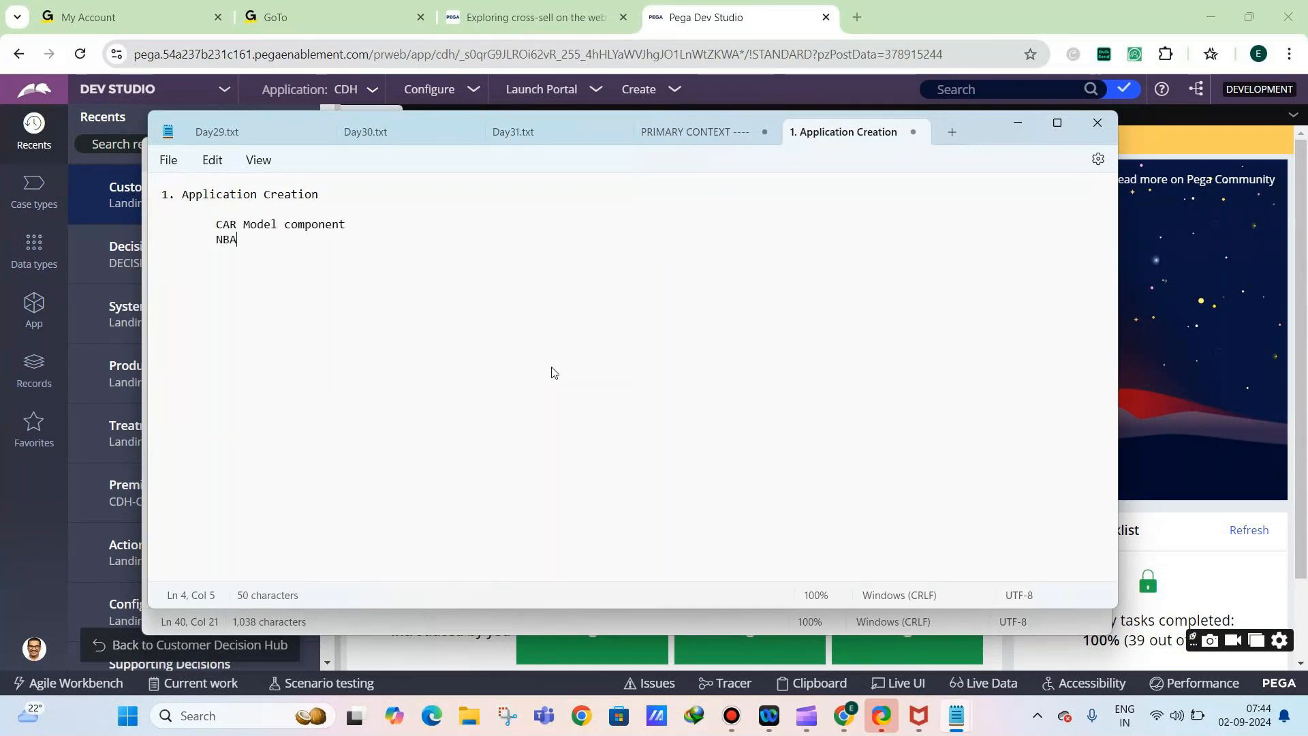
{"action": "type", "text": "D Template "}
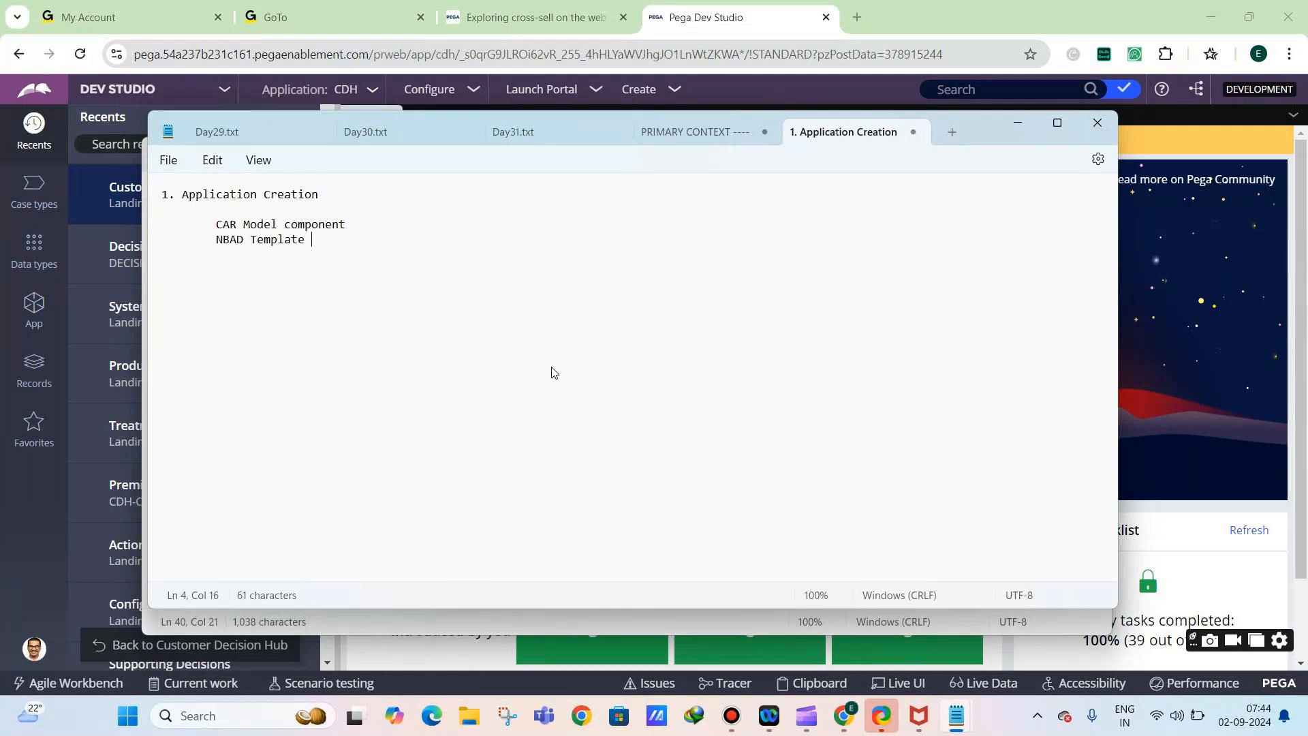
{"action": "type", "text": "component"}
{"action": "key", "text": "Return"}
{"action": "key", "text": "Tab"}
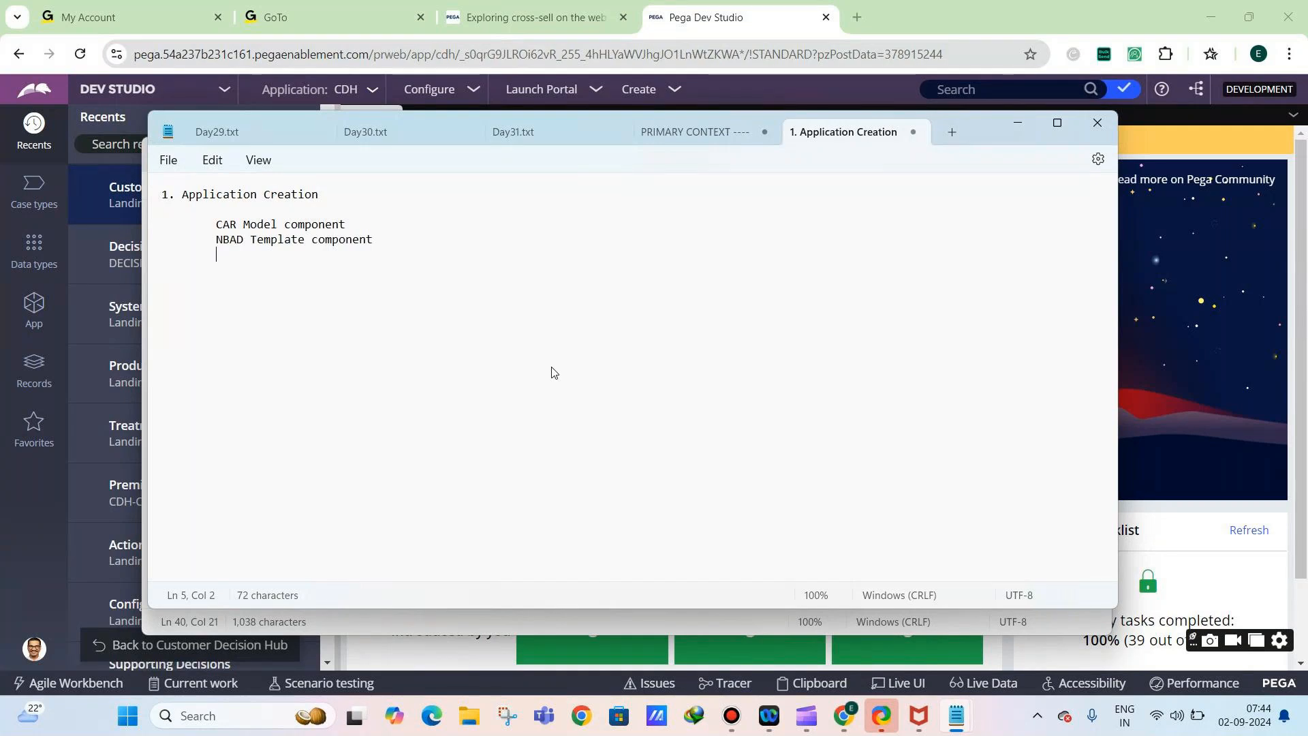
{"action": "type", "text": "Context dictionary"}
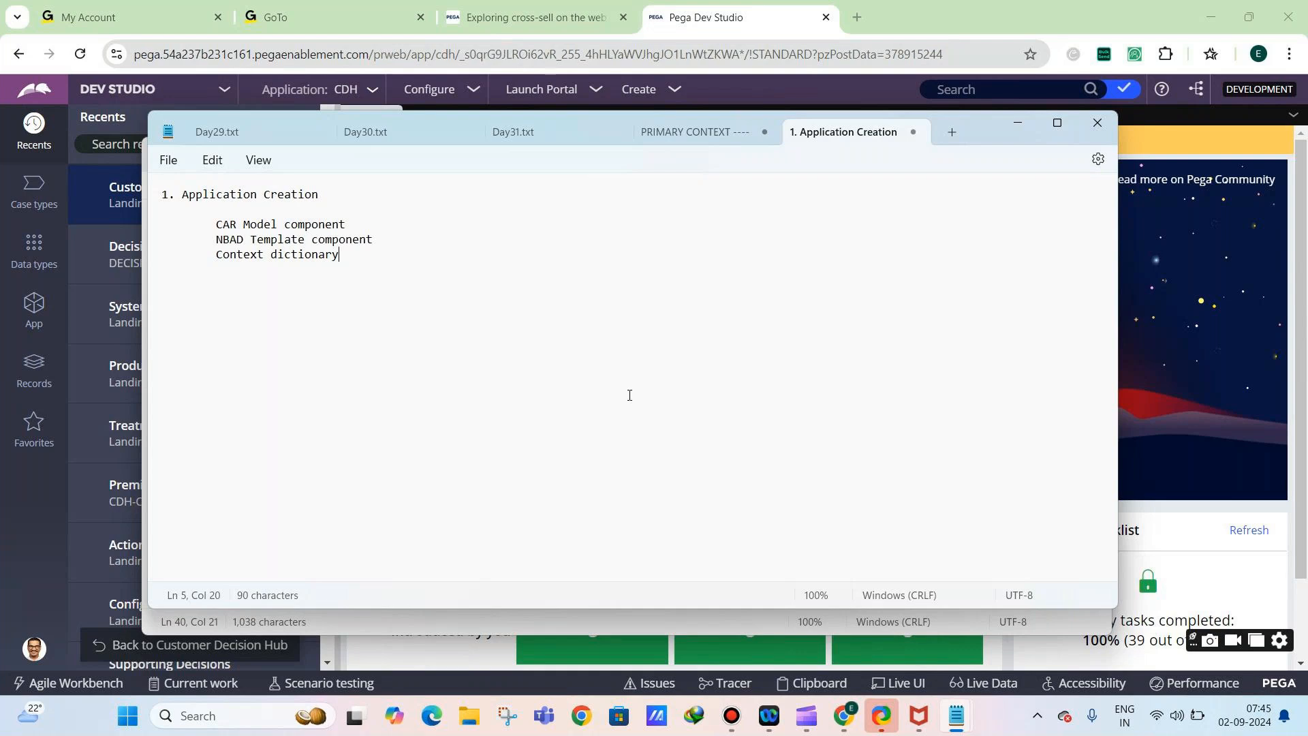
Add the heading "Business Taxonomy" below the component list, separated by blank lines
{"action": "key", "text": "Return"}
{"action": "key", "text": "Return"}
{"action": "key", "text": "Return"}
{"action": "type", "text": "Business Taxonomy"}
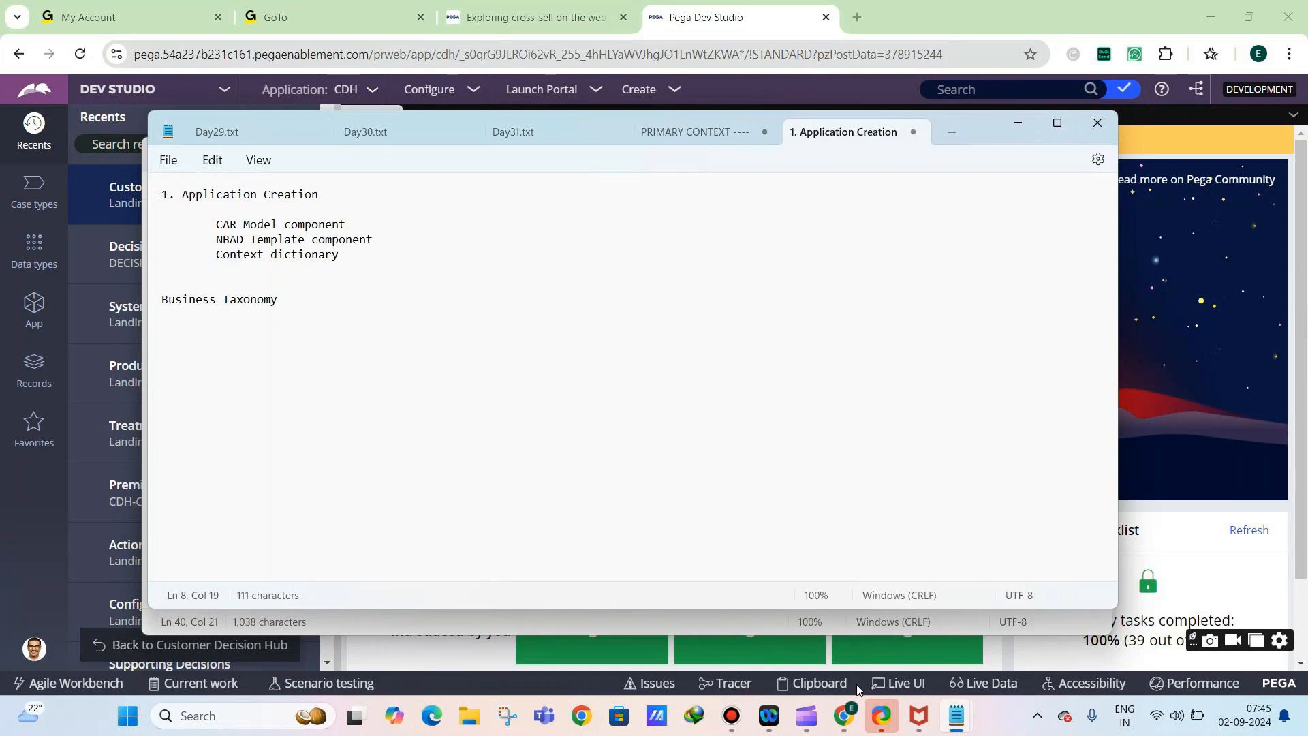
Switch to the GoTo meeting window, turn the microphone off and on again, and return to the notes
{"action": "mouse_move", "coordinate": [844, 715]}
{"action": "left_click", "coordinate": [907, 663]}
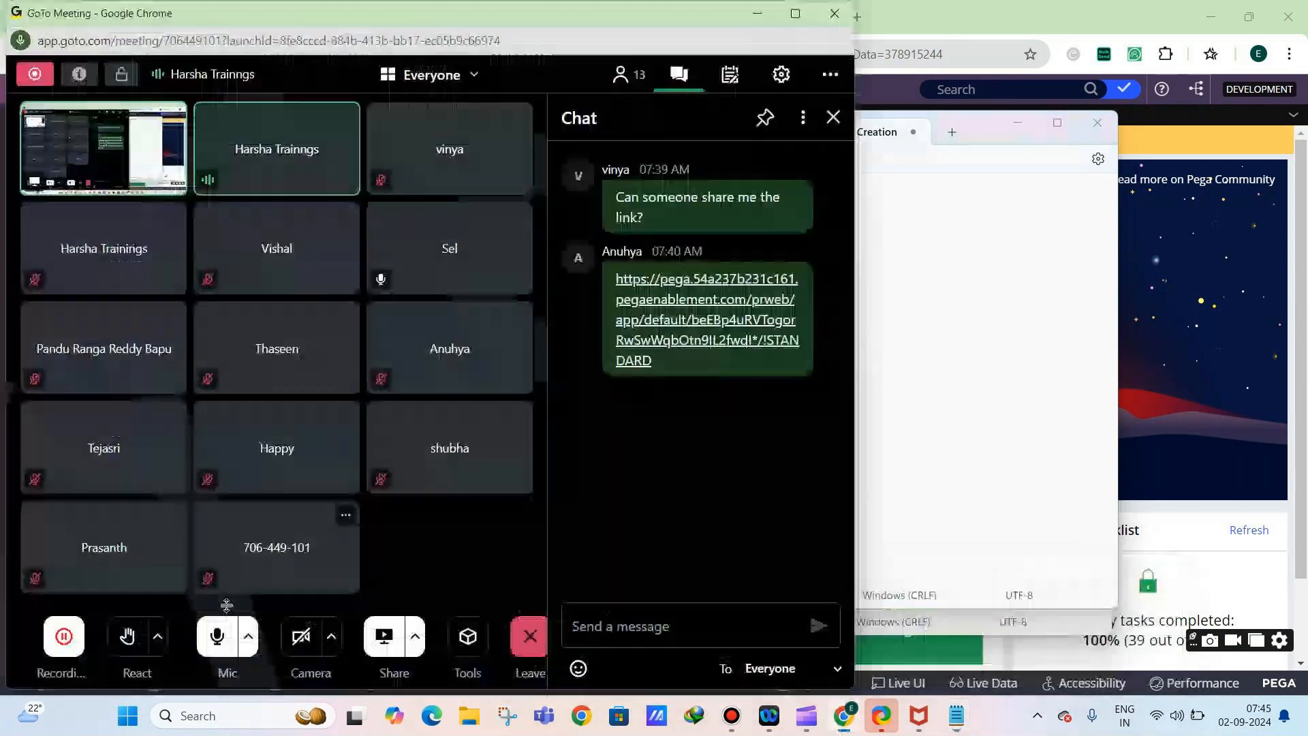
{"action": "left_click", "coordinate": [217, 644]}
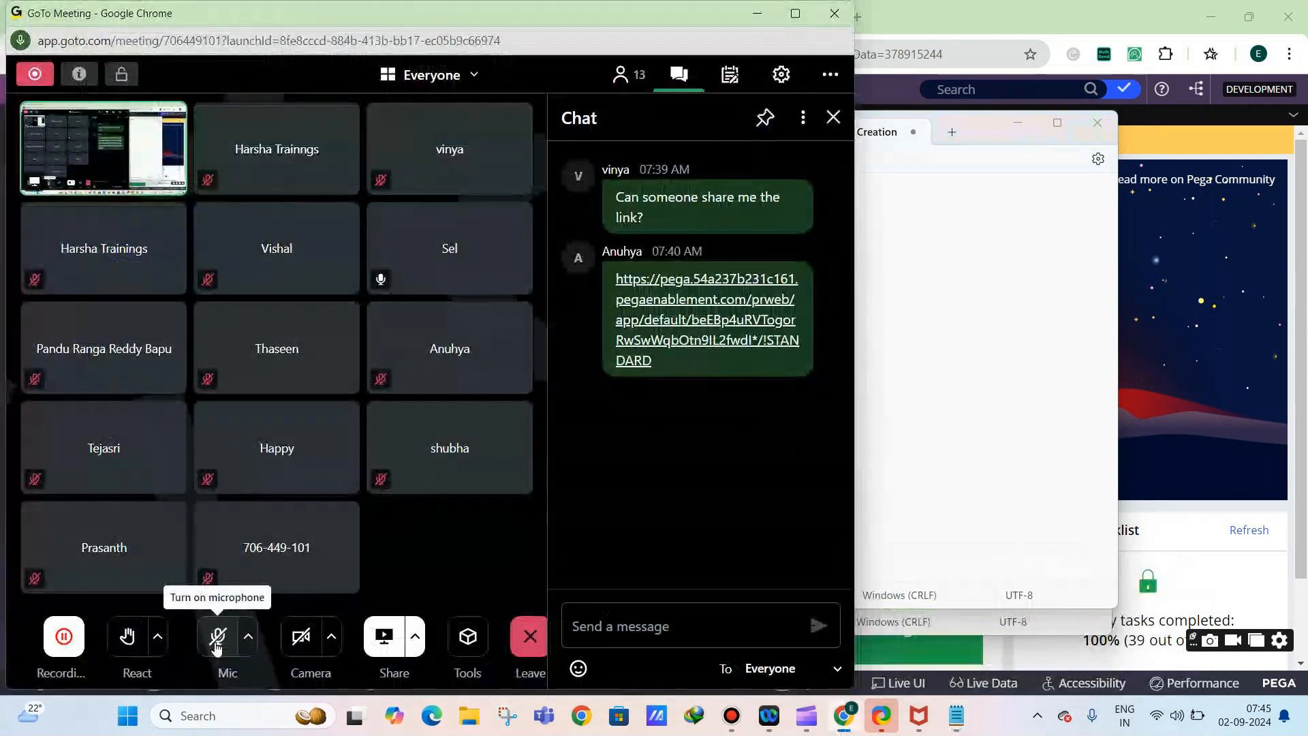
{"action": "left_click", "coordinate": [216, 643]}
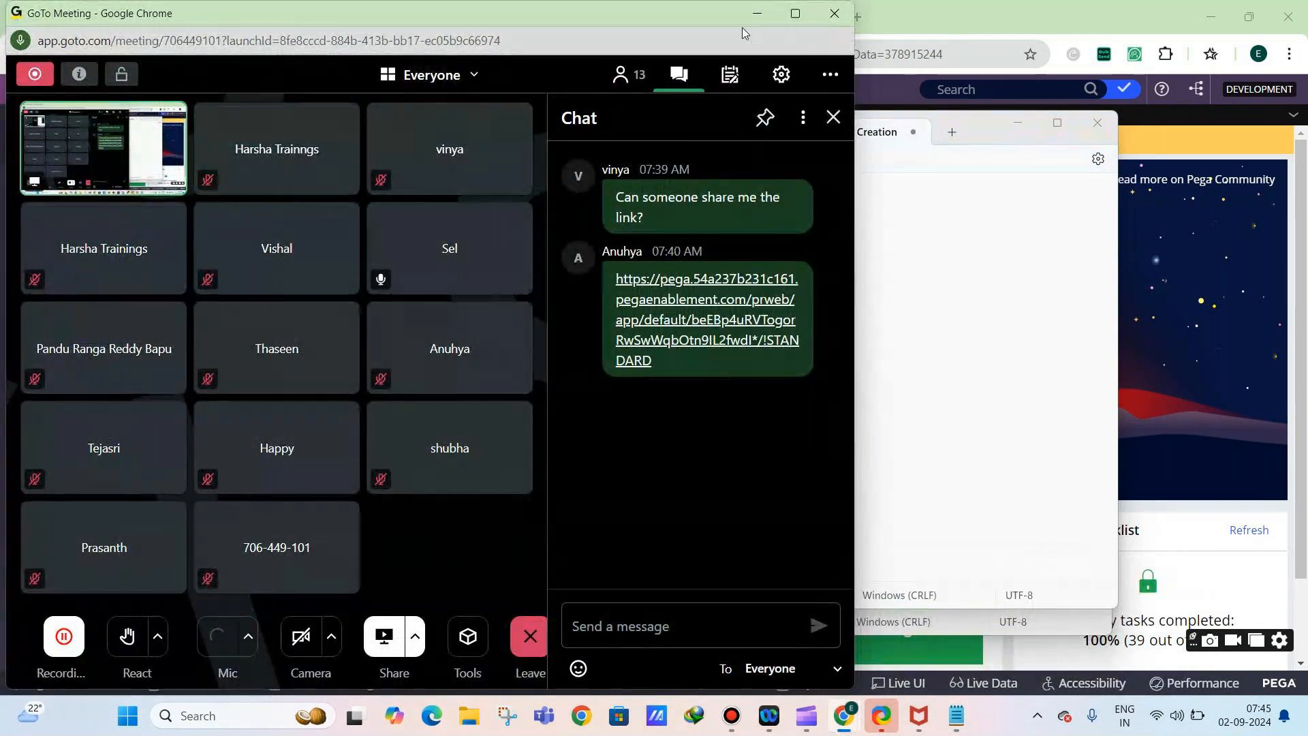
{"action": "left_click", "coordinate": [757, 14]}
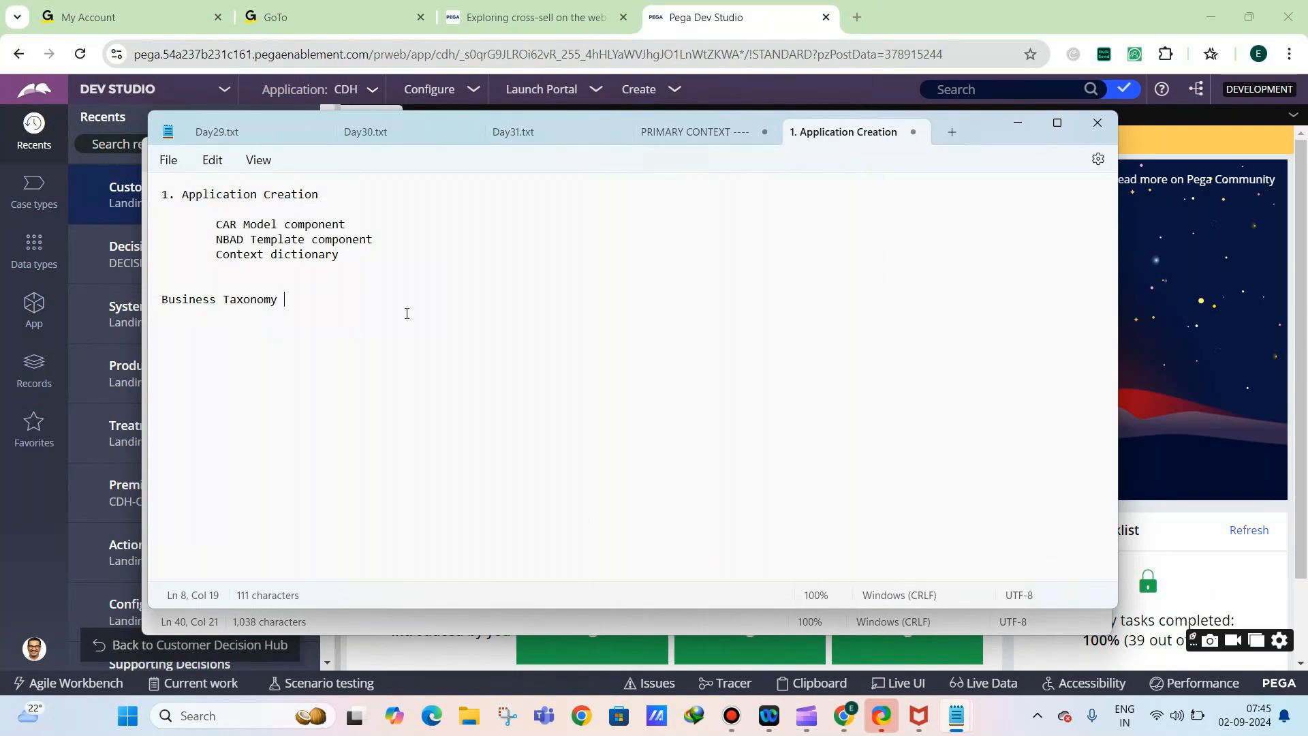
Append "---- BUSINESS STRUCTURE" to the Business Taxonomy heading and list "a. Business Issue", "b. Business Group" and "c. Proposition" under it
{"action": "type", "text": "---- BUSINESS STRUCTURE"}
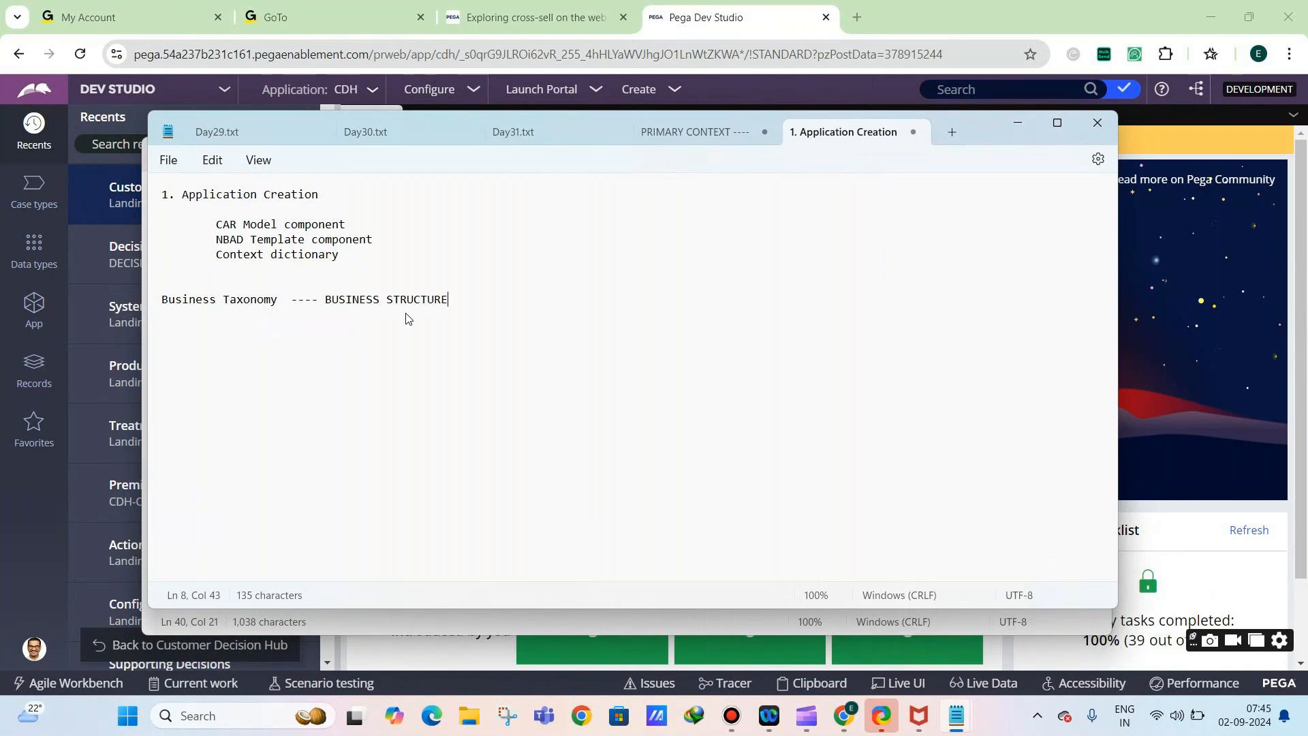
{"action": "key", "text": "Return"}
{"action": "key", "text": "Return"}
{"action": "type", "text": "a. Business Issue"}
{"action": "key", "text": "Return"}
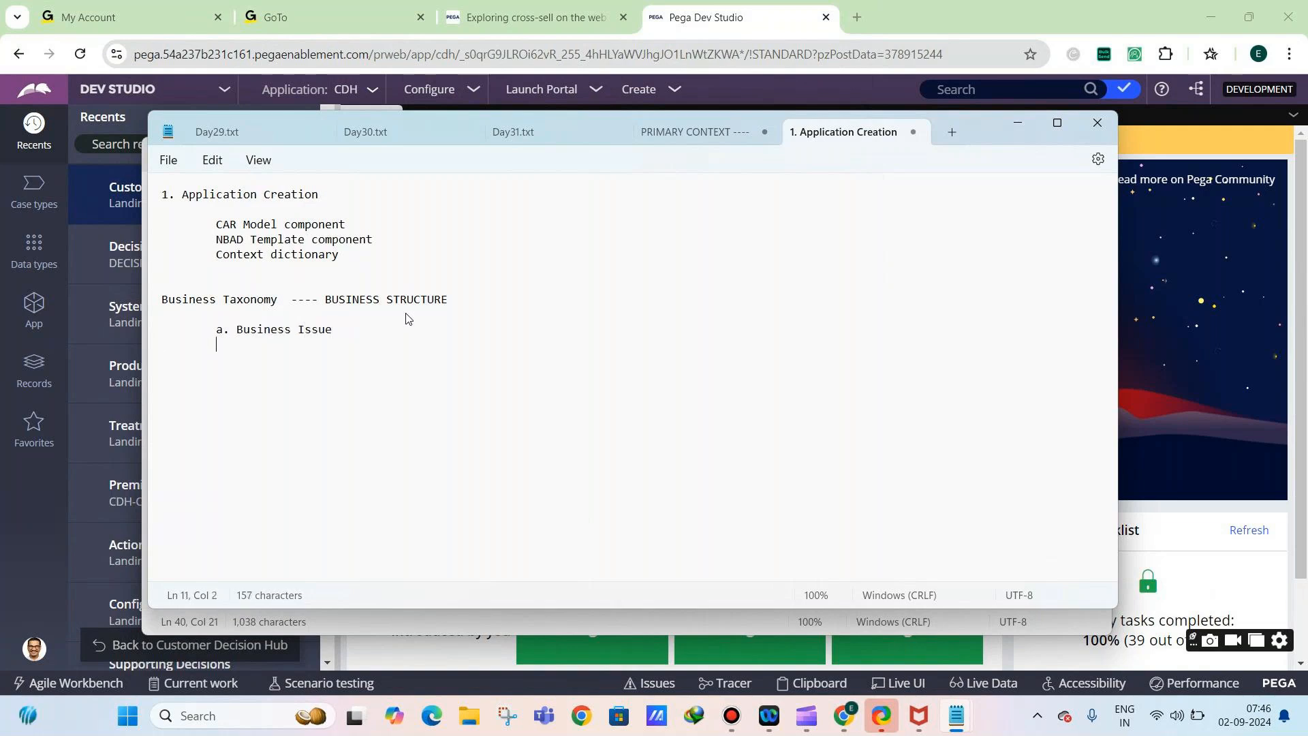
{"action": "type", "text": "b. Business Group"}
{"action": "key", "text": "Return"}
{"action": "type", "text": "c."}
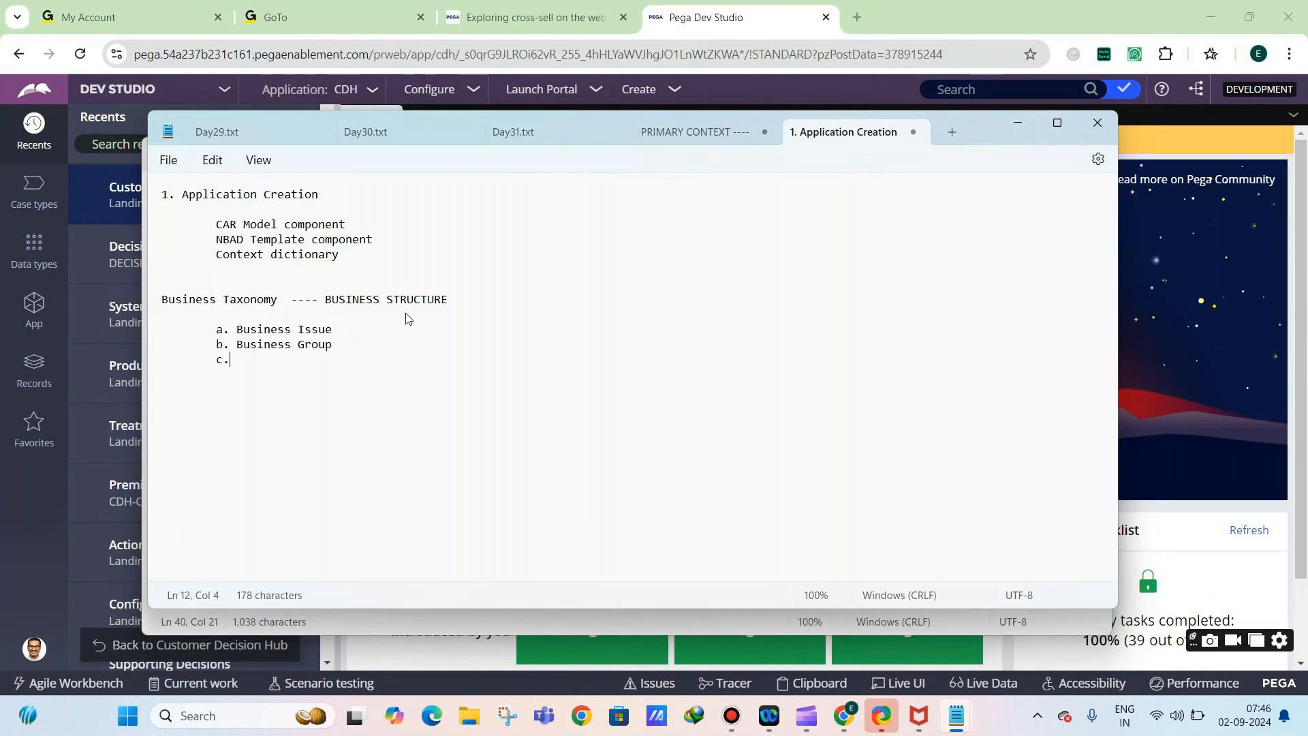
{"action": "type", "text": " Proposition"}
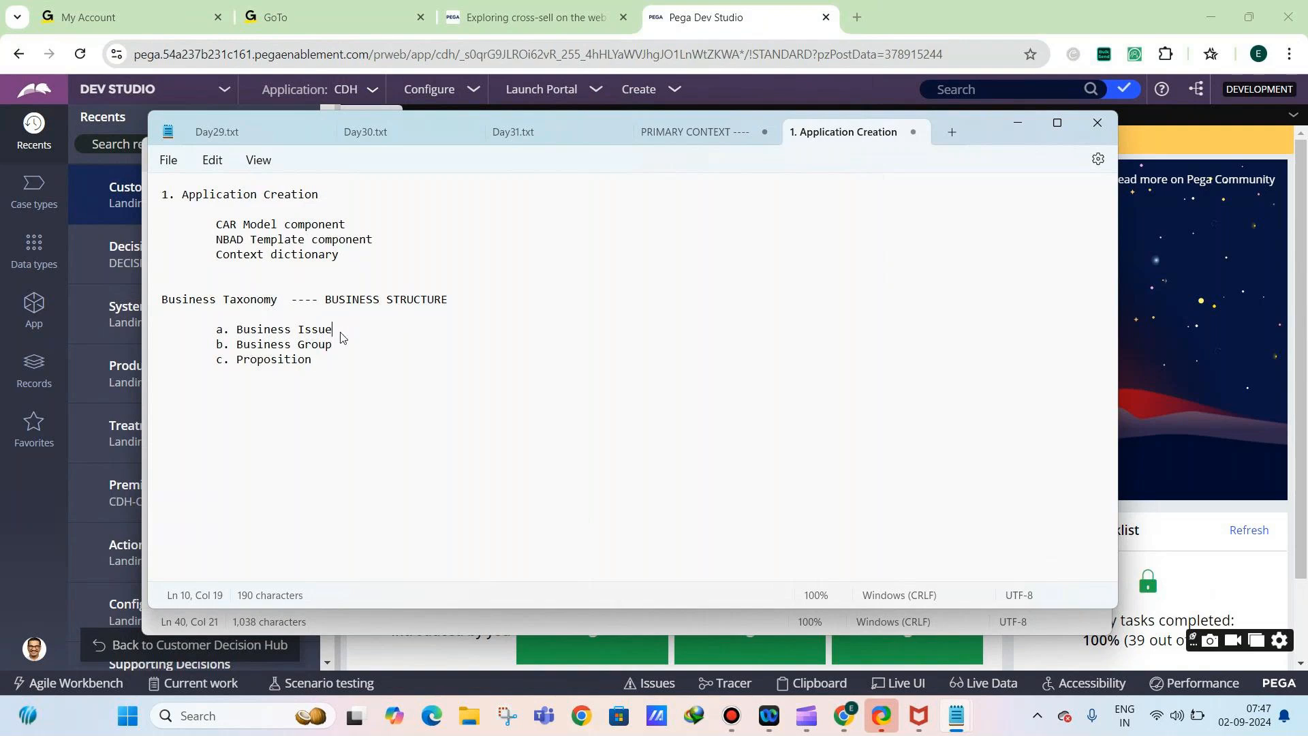
Describe Business Issue as "--- Purpose of the promotion" and add the example "For ex --- Acquire new customers" below it
{"action": "type", "text": "--- Purpose of the"}
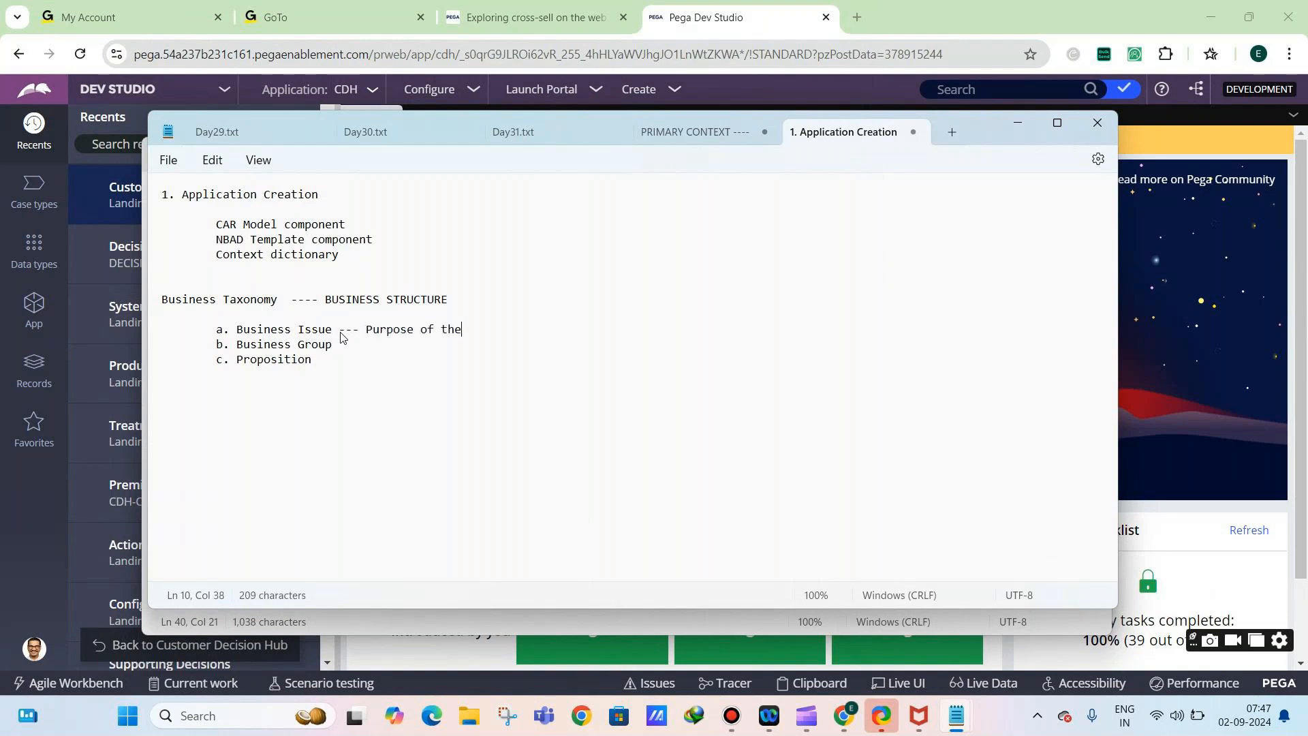
{"action": "type", "text": " promotion"}
{"action": "key", "text": "Return"}
{"action": "key", "text": "Return"}
{"action": "key", "text": "Tab"}
{"action": "type", "text": "For ex -"}
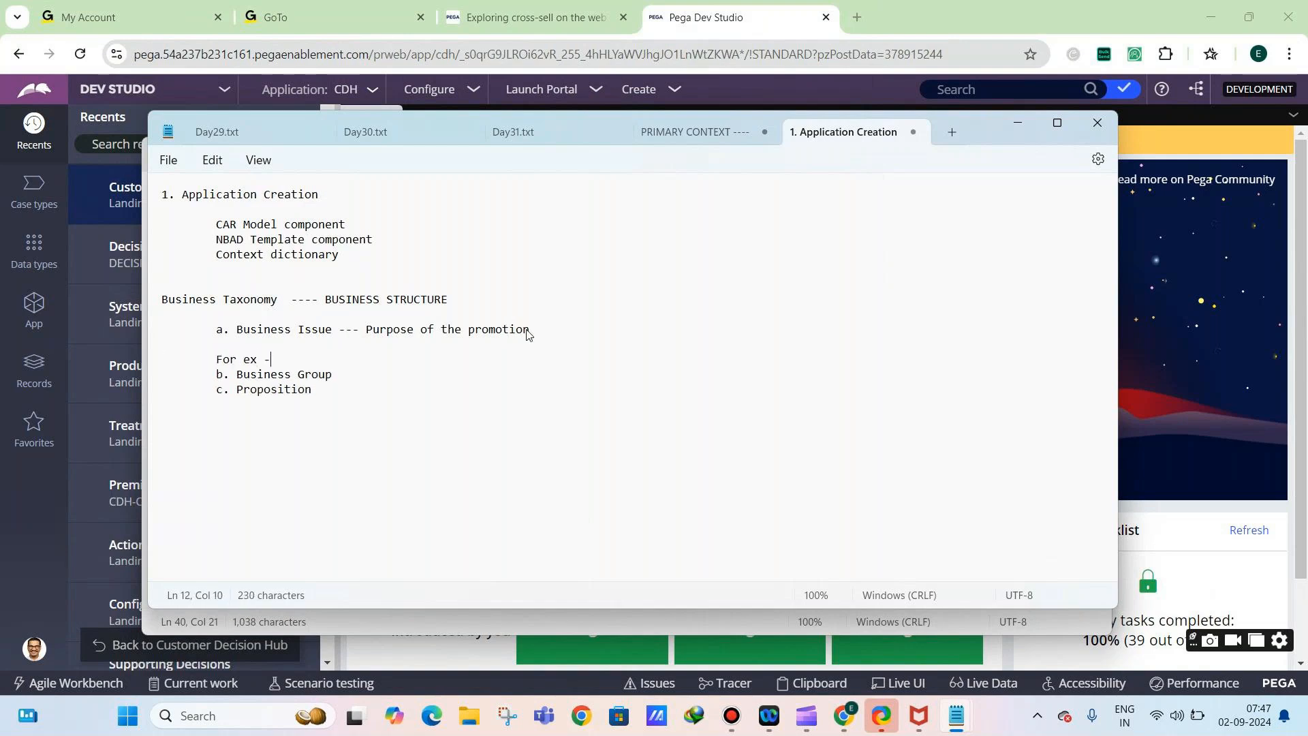
{"action": "type", "text": "-- Acquire new customers"}
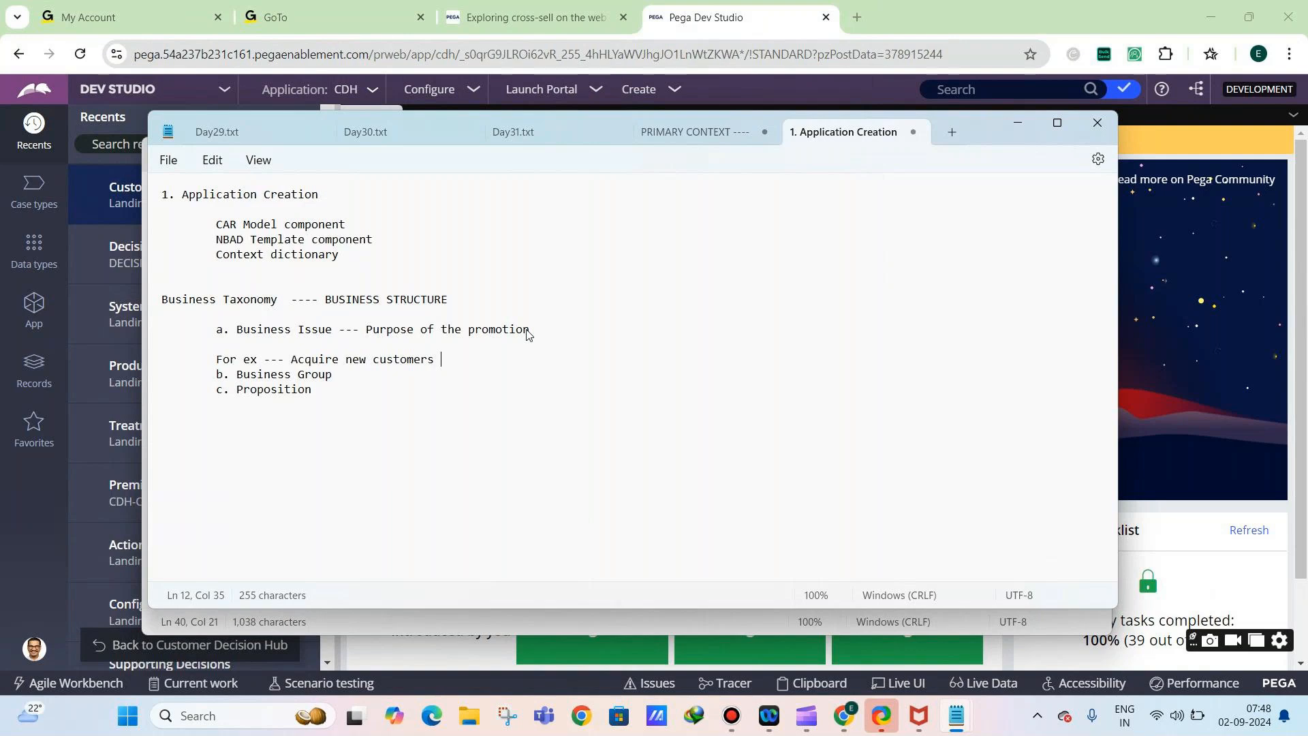
{"action": "key", "text": "Return"}
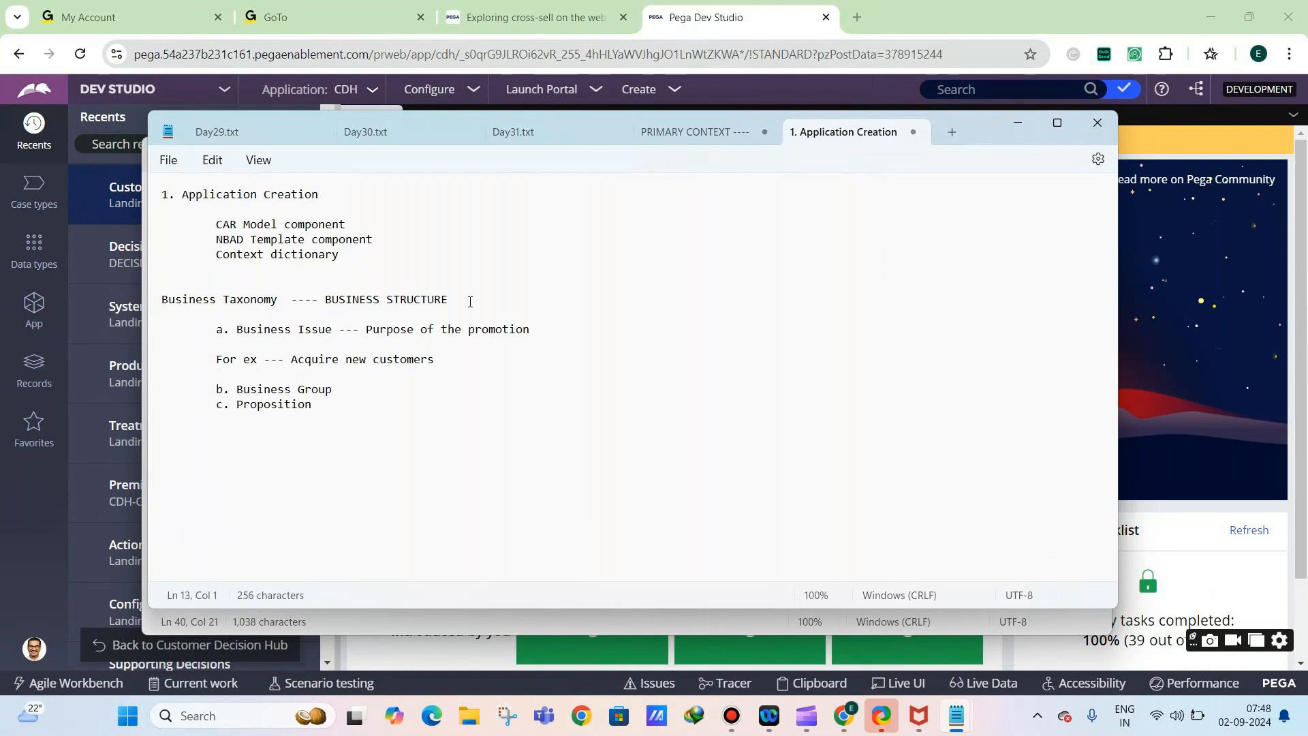
Insert "Goal or" before "Purpose of the promotion" and append "-- Acquisition" to the new customers example
{"action": "left_click", "coordinate": [367, 331]}
{"action": "type", "text": "Goal or"}
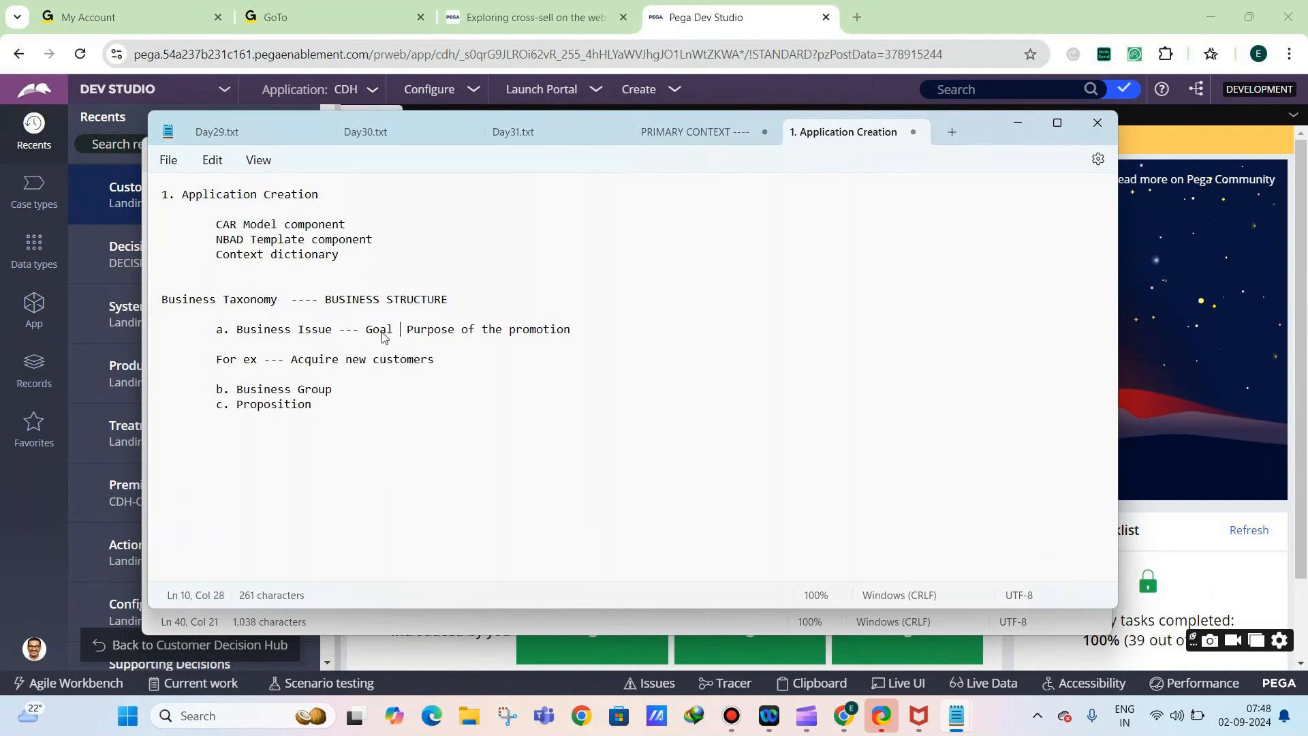
{"action": "left_click", "coordinate": [294, 358]}
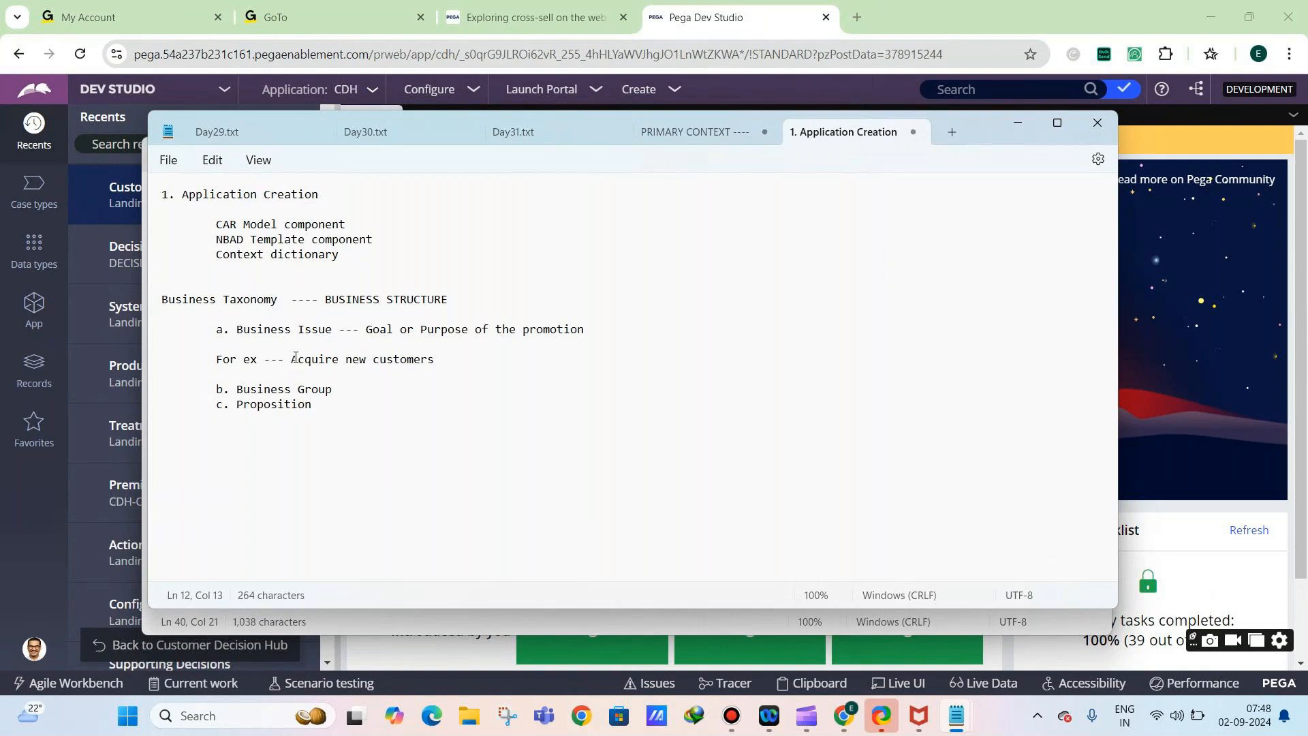
{"action": "left_click", "coordinate": [442, 362]}
{"action": "type", "text": "-- Acquisition"}
{"action": "key", "text": "Return"}
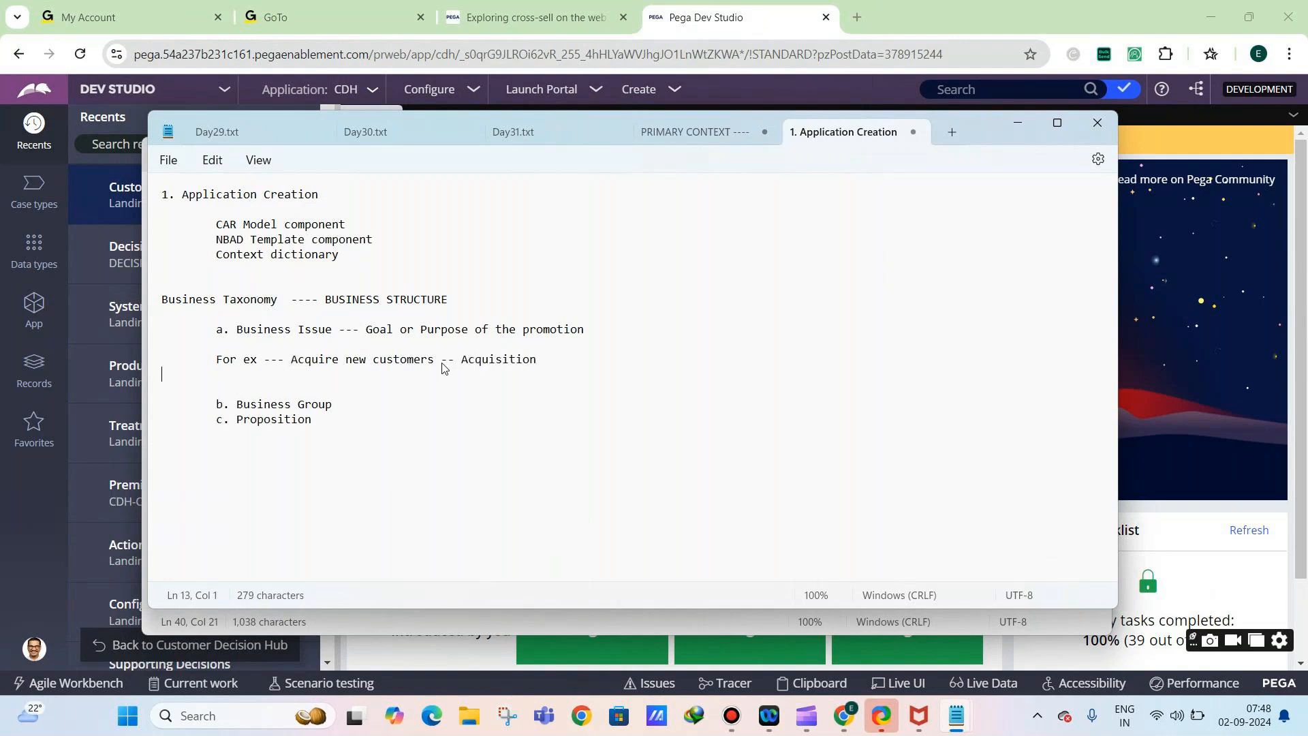
Add a second Business Issue example reading "For ex -- Increase my sales ---- Sales"
{"action": "key", "text": "Return"}
{"action": "key", "text": "Tab"}
{"action": "type", "text": "For "}
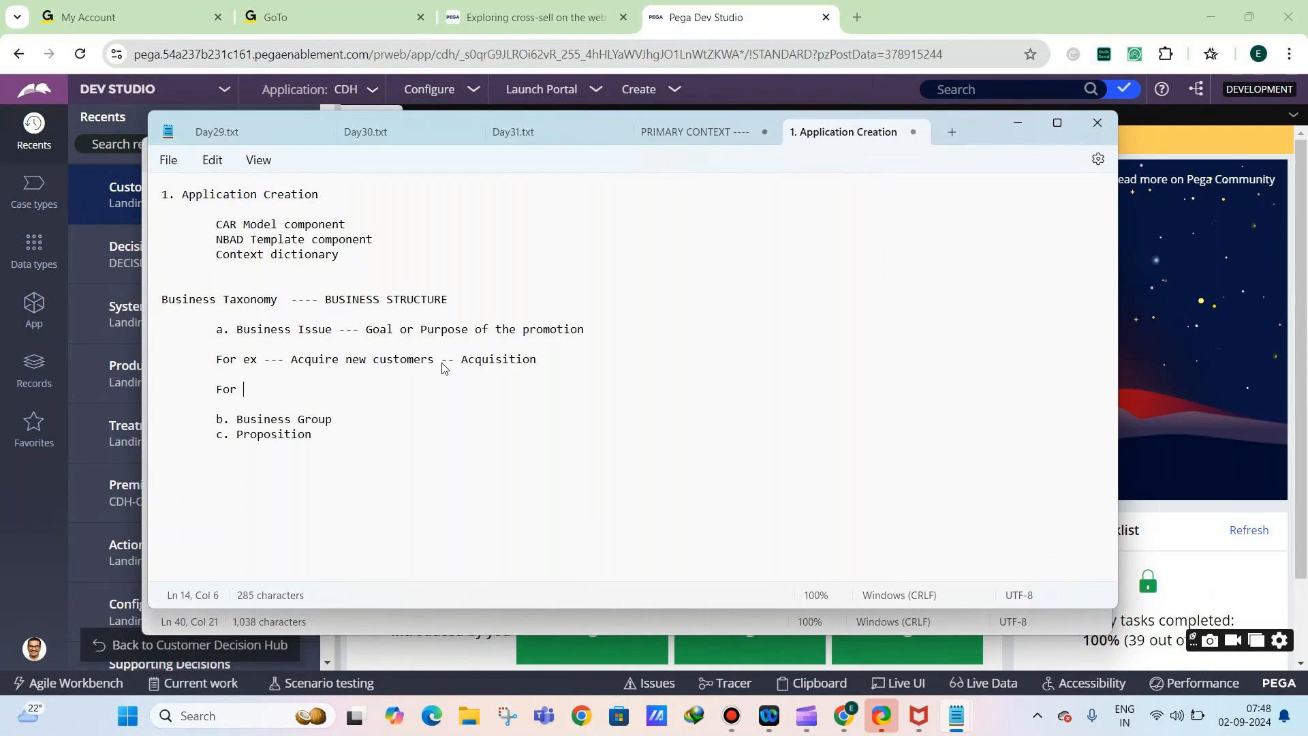
{"action": "type", "text": "ex -- Increase my"}
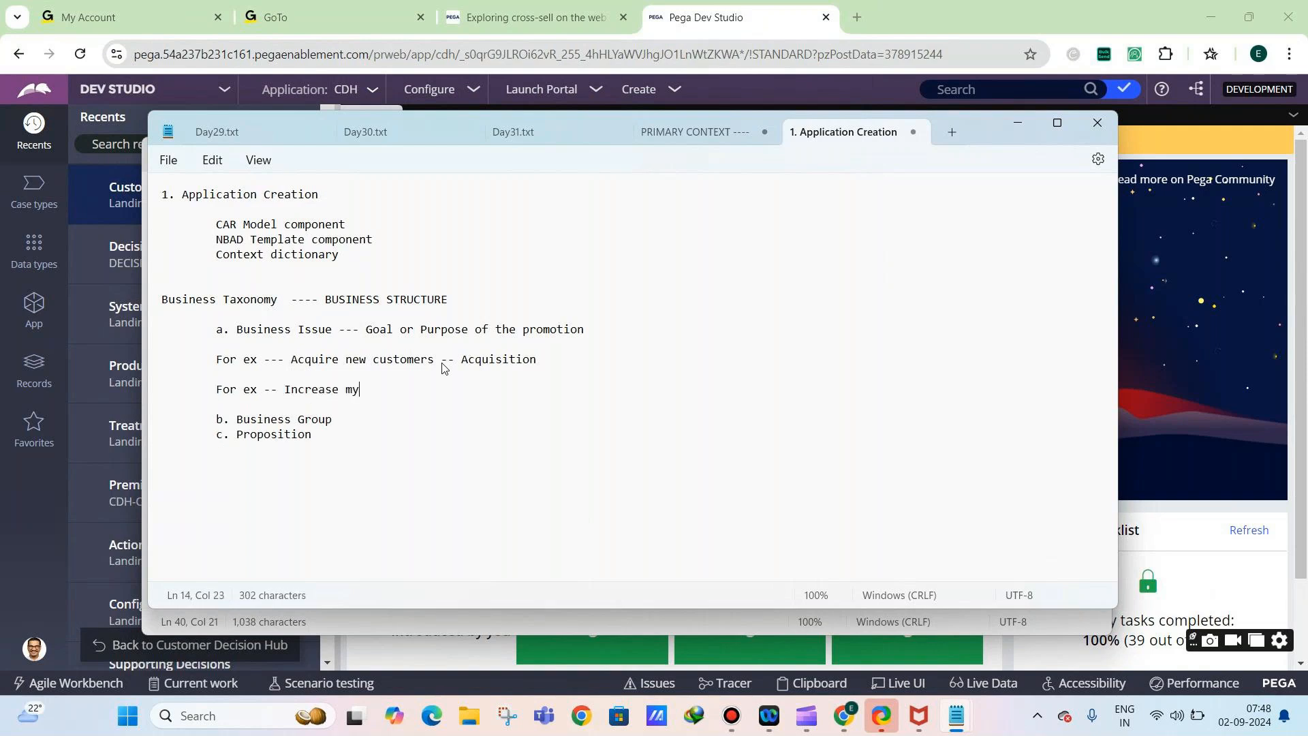
{"action": "type", "text": " sales ---- Sales"}
Add a third Business Issue example reading "For ex -- Retain the existing customers --- Retention"
{"action": "key", "text": "Return"}
{"action": "key", "text": "Return"}
{"action": "key", "text": "Tab"}
{"action": "type", "text": "For ex -- "}
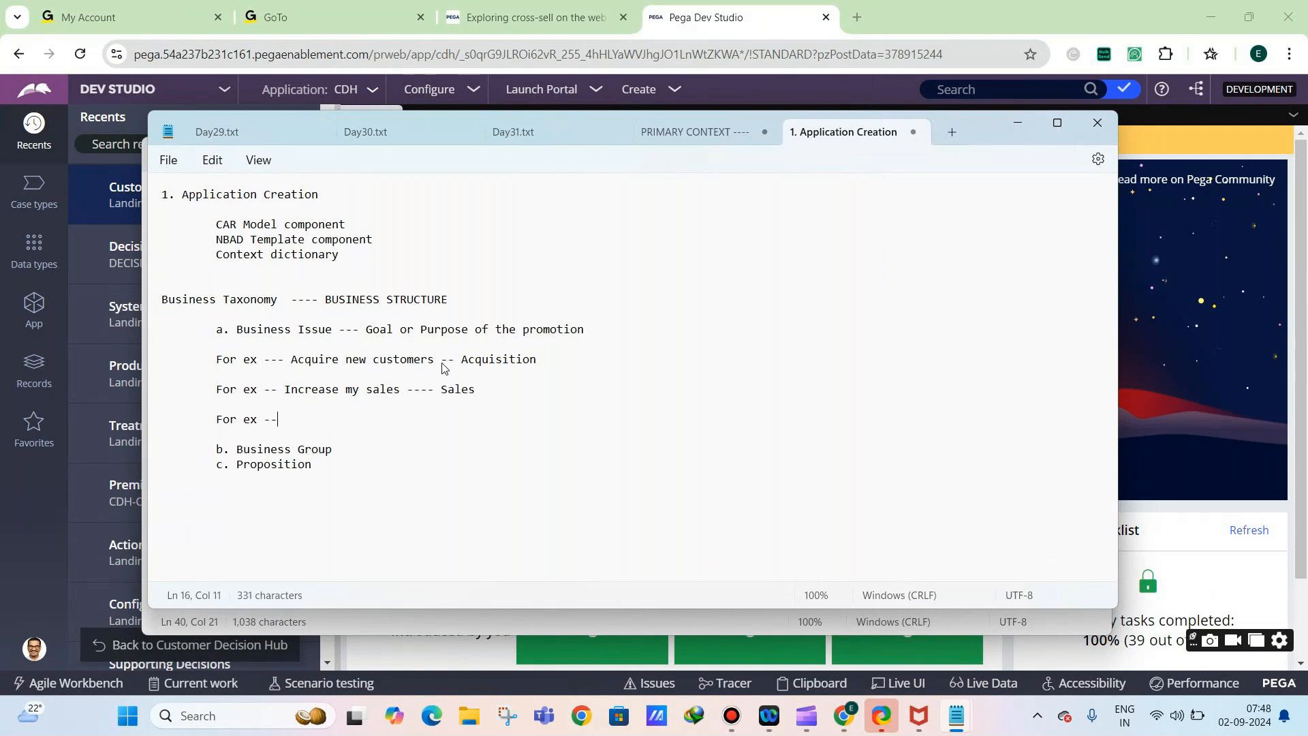
{"action": "type", "text": "Retain the existing customers"}
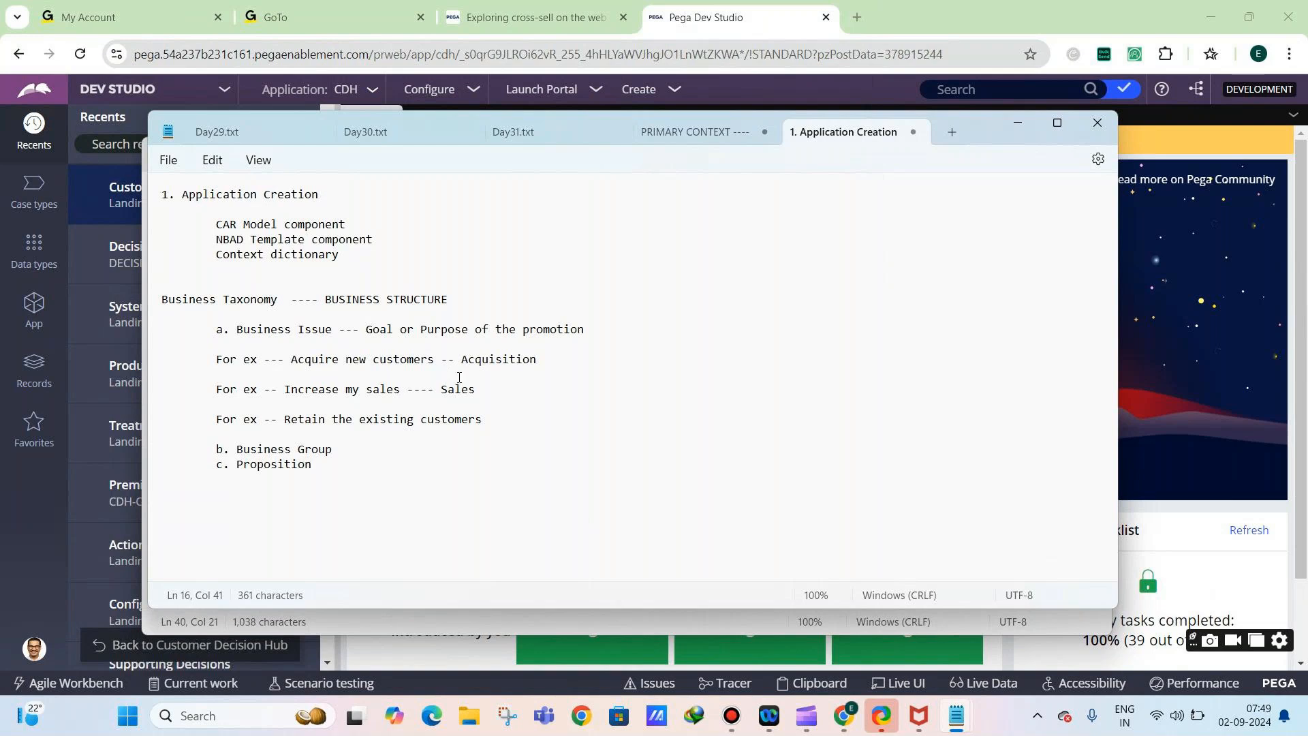
{"action": "type", "text": "--- Retention"}
Check the GoTo meeting window and return to the notes
{"action": "mouse_move", "coordinate": [844, 715]}
{"action": "left_click", "coordinate": [845, 620]}
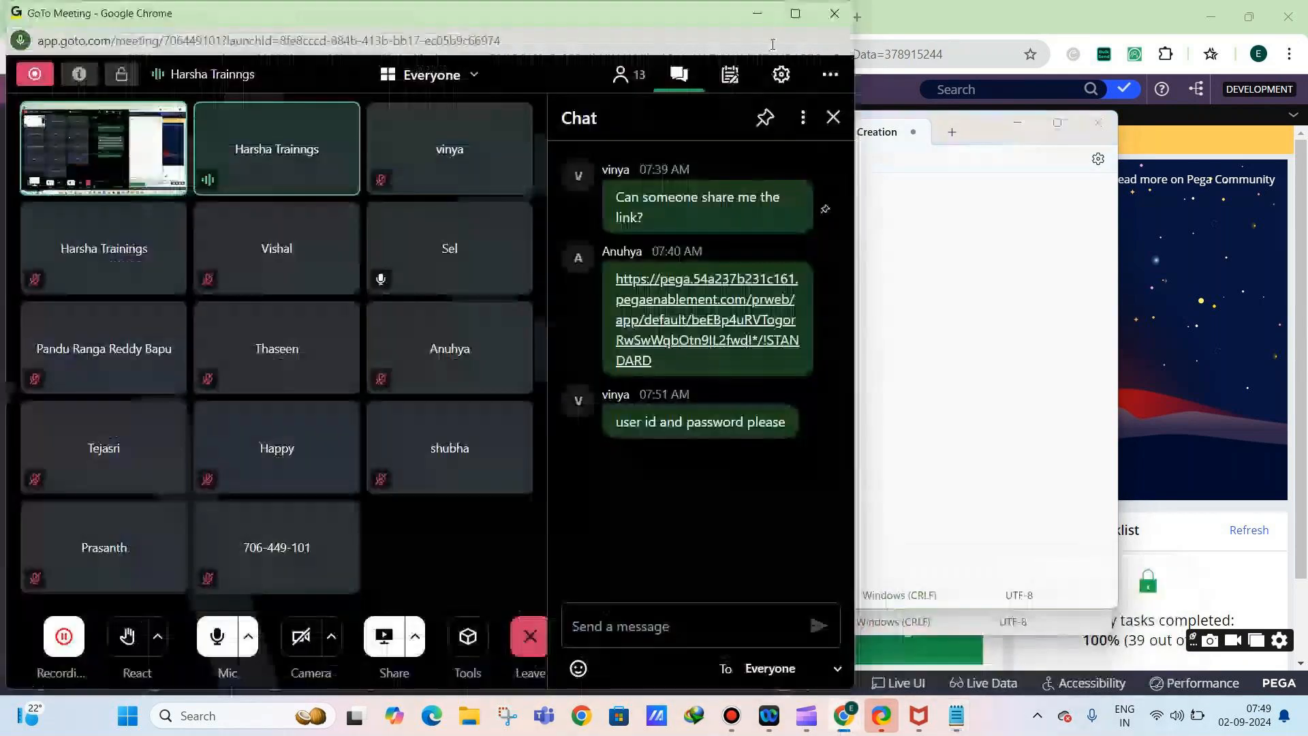
{"action": "left_click", "coordinate": [762, 16]}
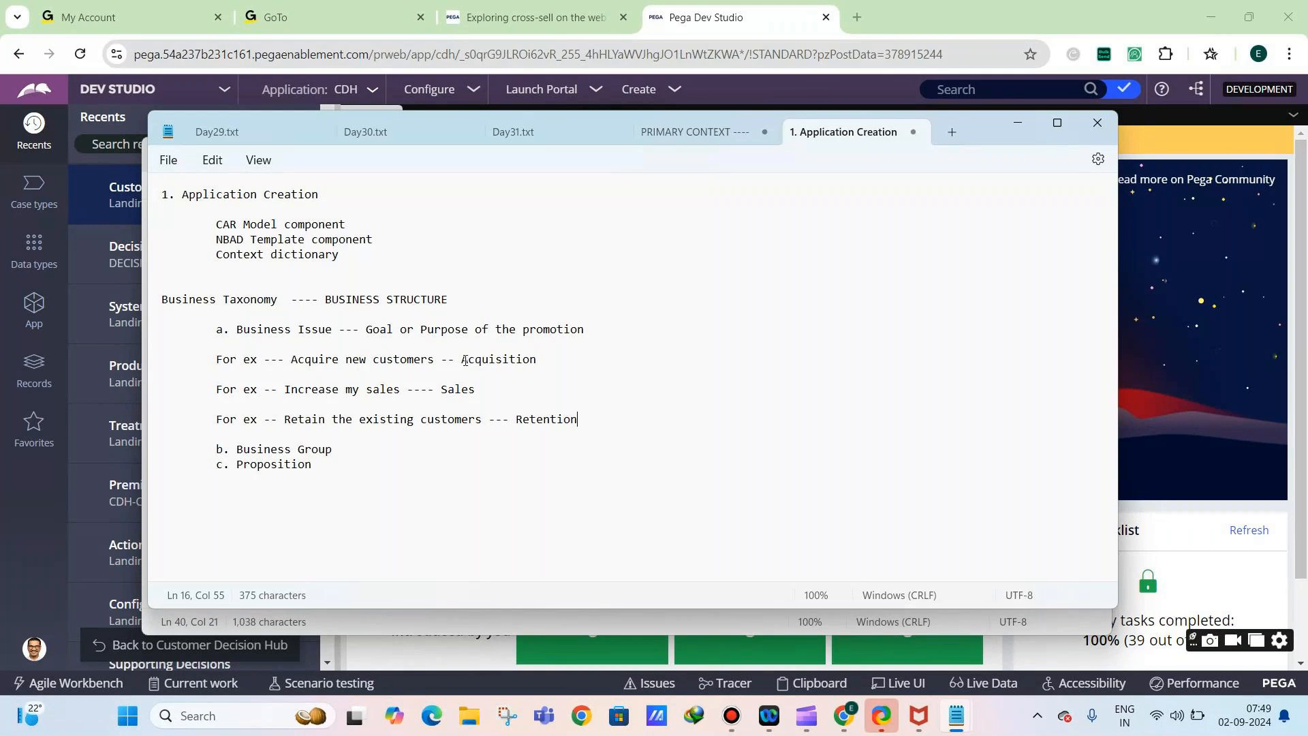
Highlight the issue names "Acquisition" and "Sales" in turn within the Business Issue examples
{"action": "left_click_drag", "start_coordinate": [464, 360], "coordinate": [522, 362]}
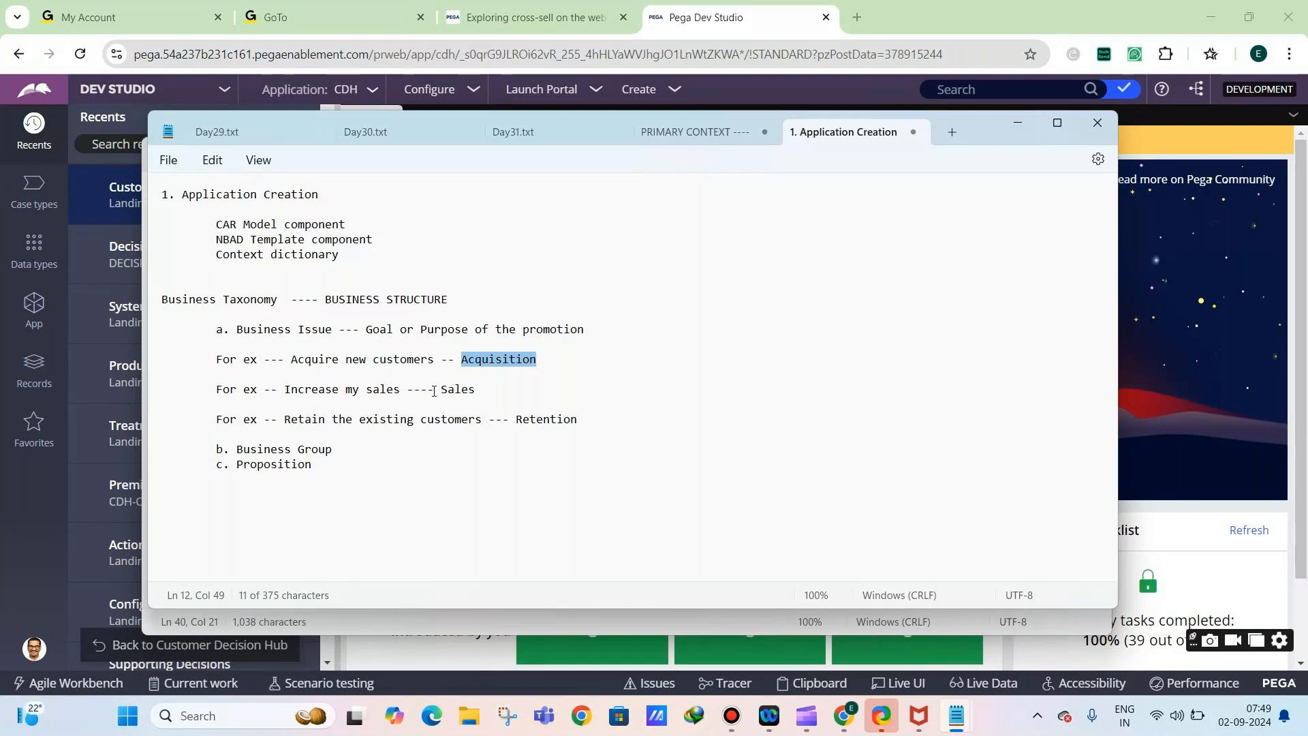
{"action": "left_click_drag", "start_coordinate": [441, 392], "coordinate": [477, 393]}
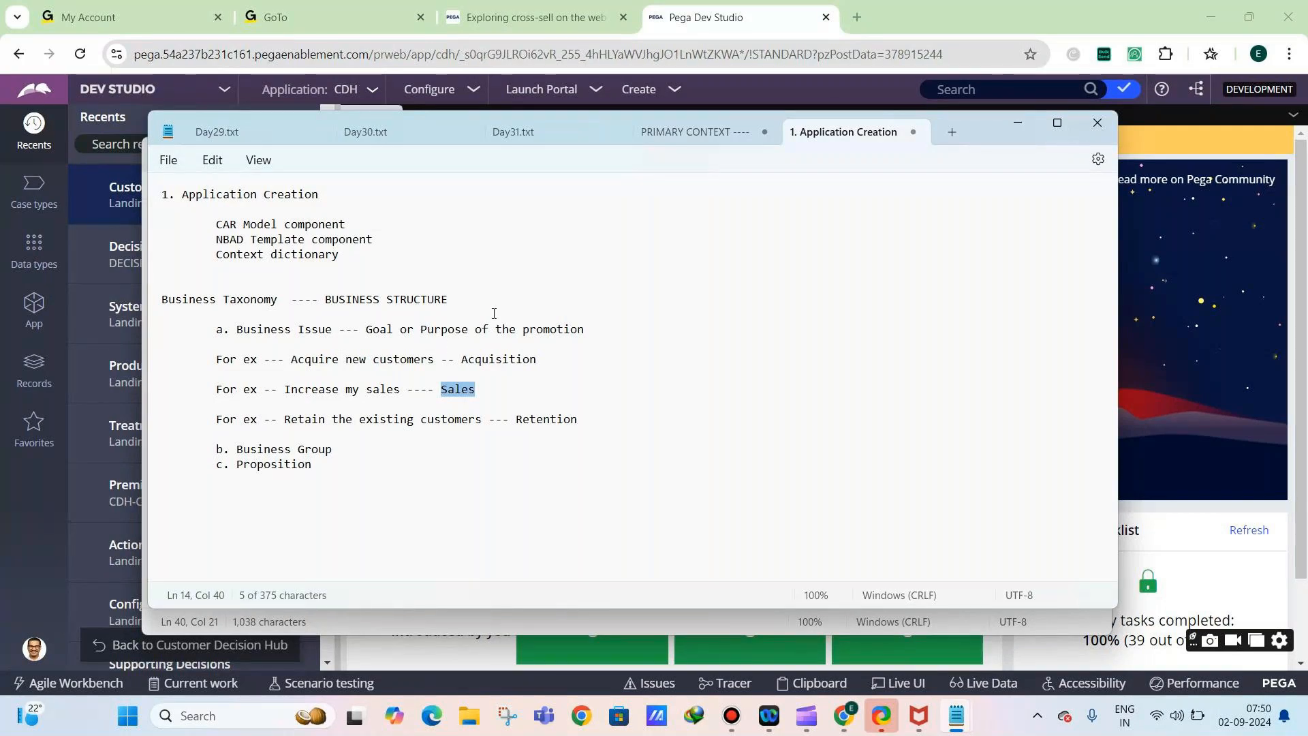
Describe Business Group as "--- Category of the promotions" and leave blank lines before the Proposition entry
{"action": "left_click", "coordinate": [362, 444]}
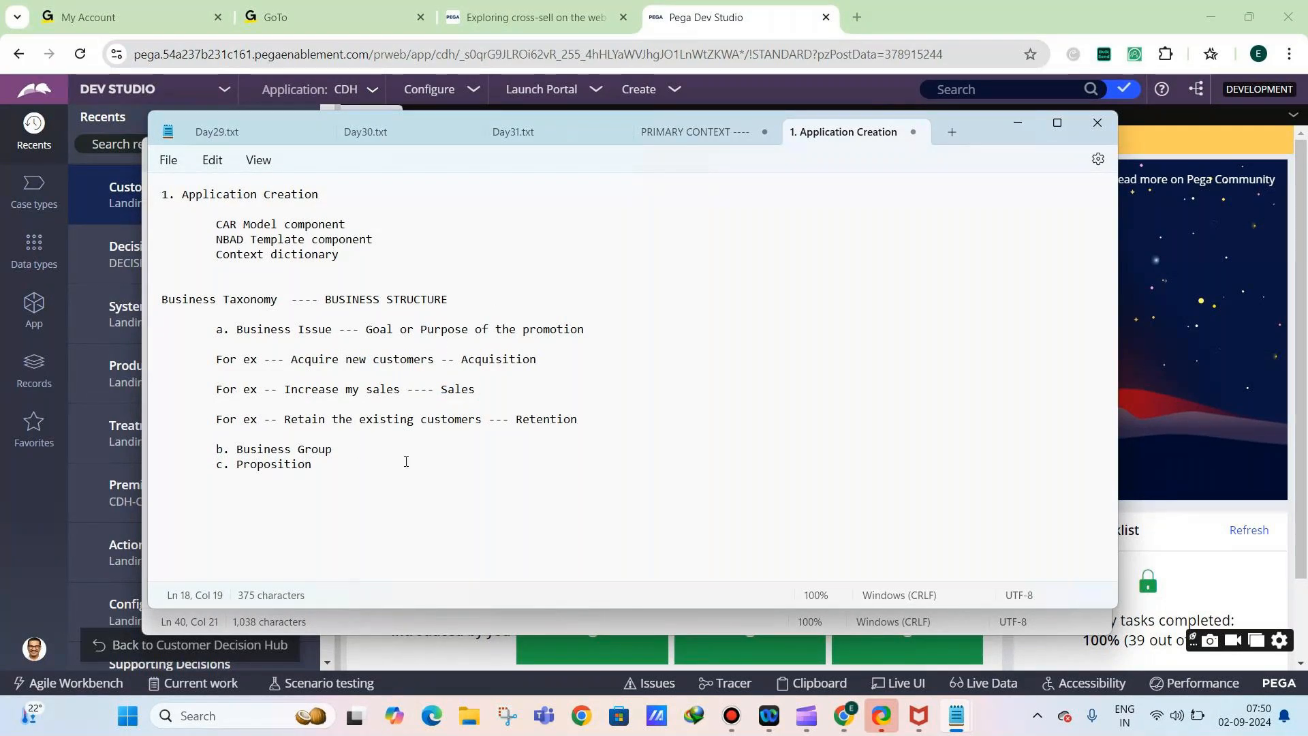
{"action": "type", "text": "---"}
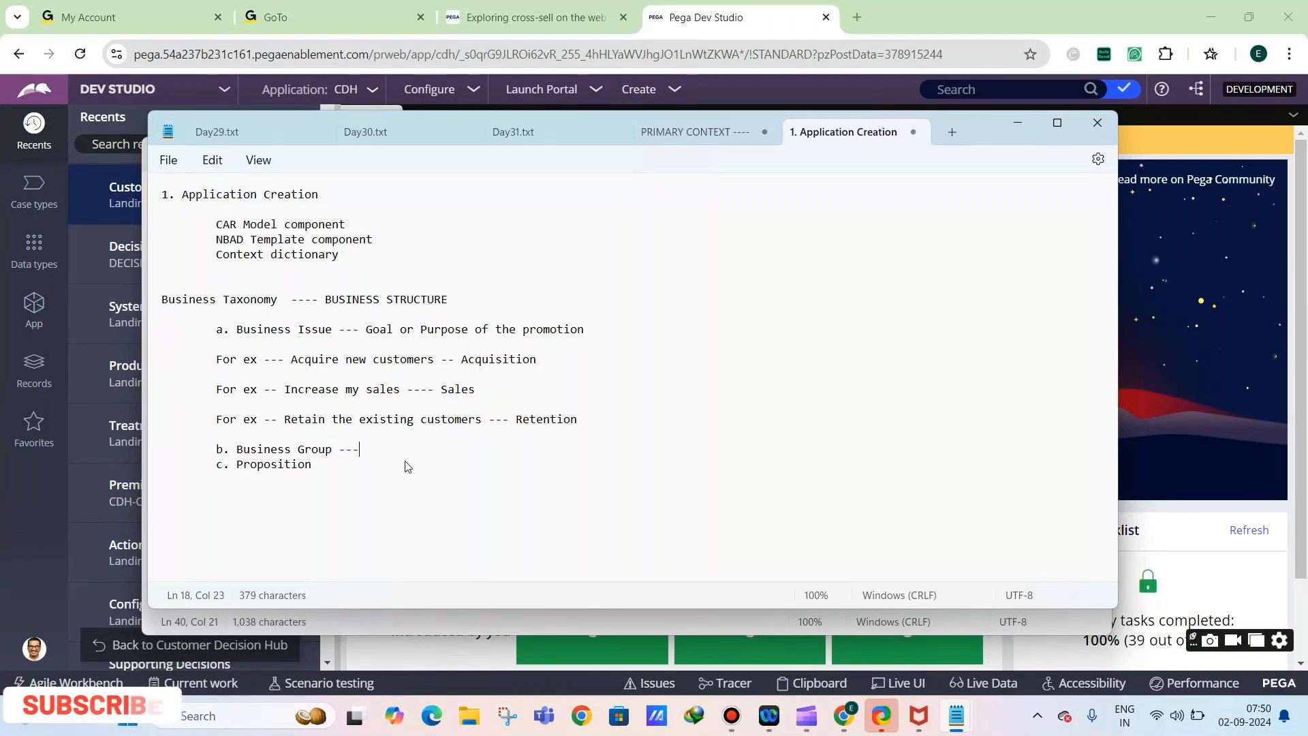
{"action": "type", "text": " Category of the p"}
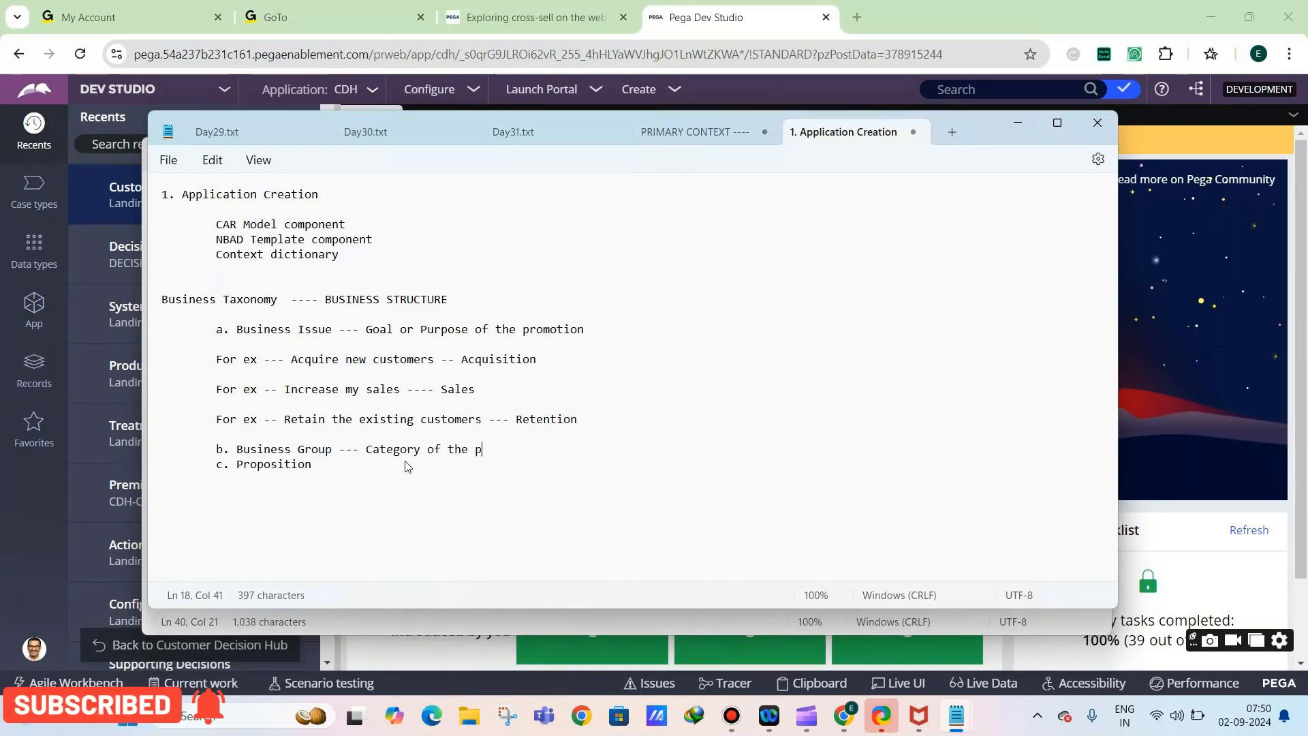
{"action": "type", "text": "romotions"}
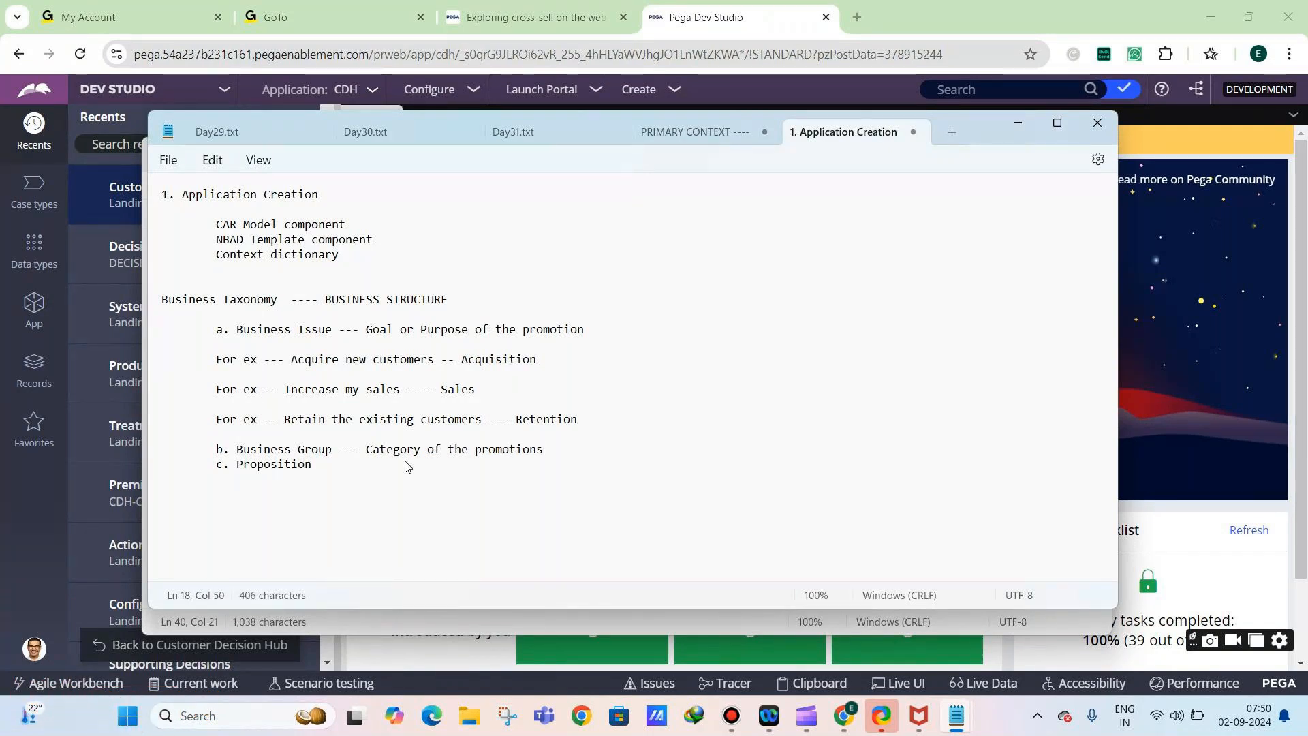
{"action": "key", "text": "Return"}
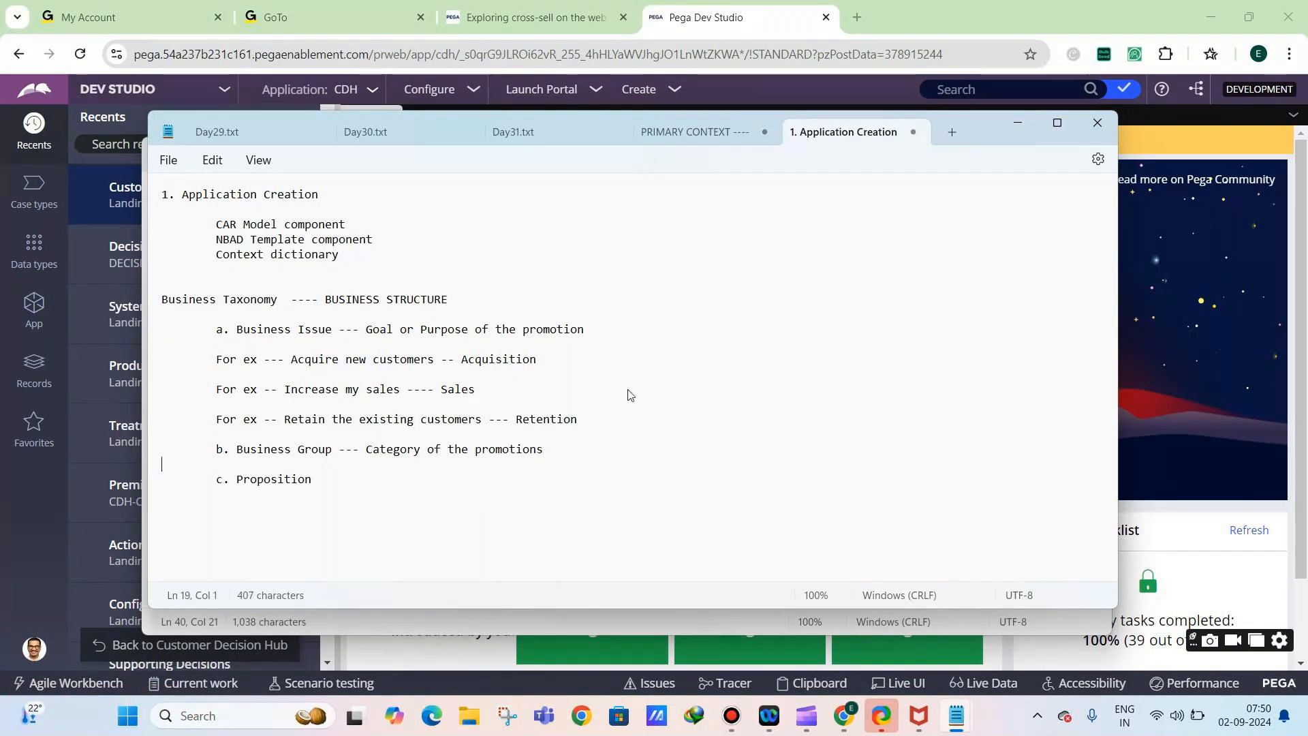
{"action": "key", "text": "Return"}
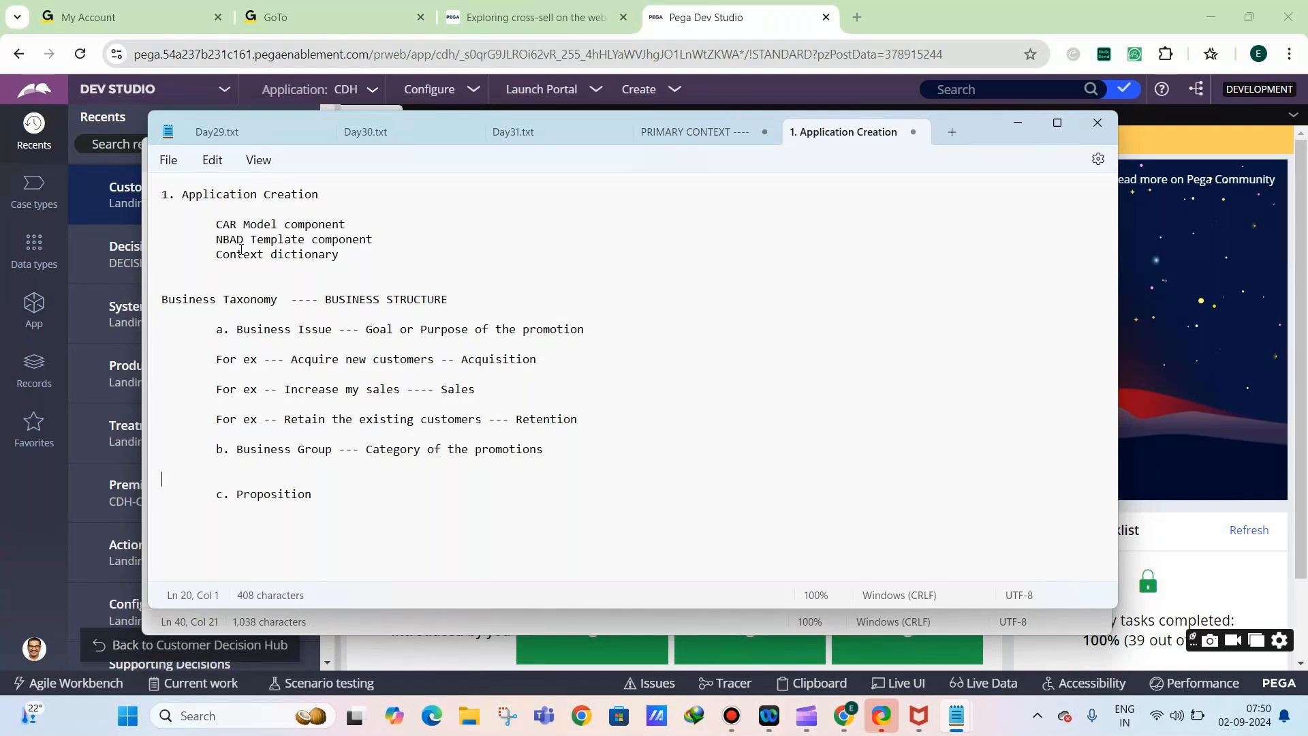
Add the heading "BANKING APPLICATION" on its own line above the Business Taxonomy section
{"action": "left_click", "coordinate": [254, 275]}
{"action": "key", "text": "Return"}
{"action": "key", "text": "Return"}
{"action": "type", "text": "BA"}
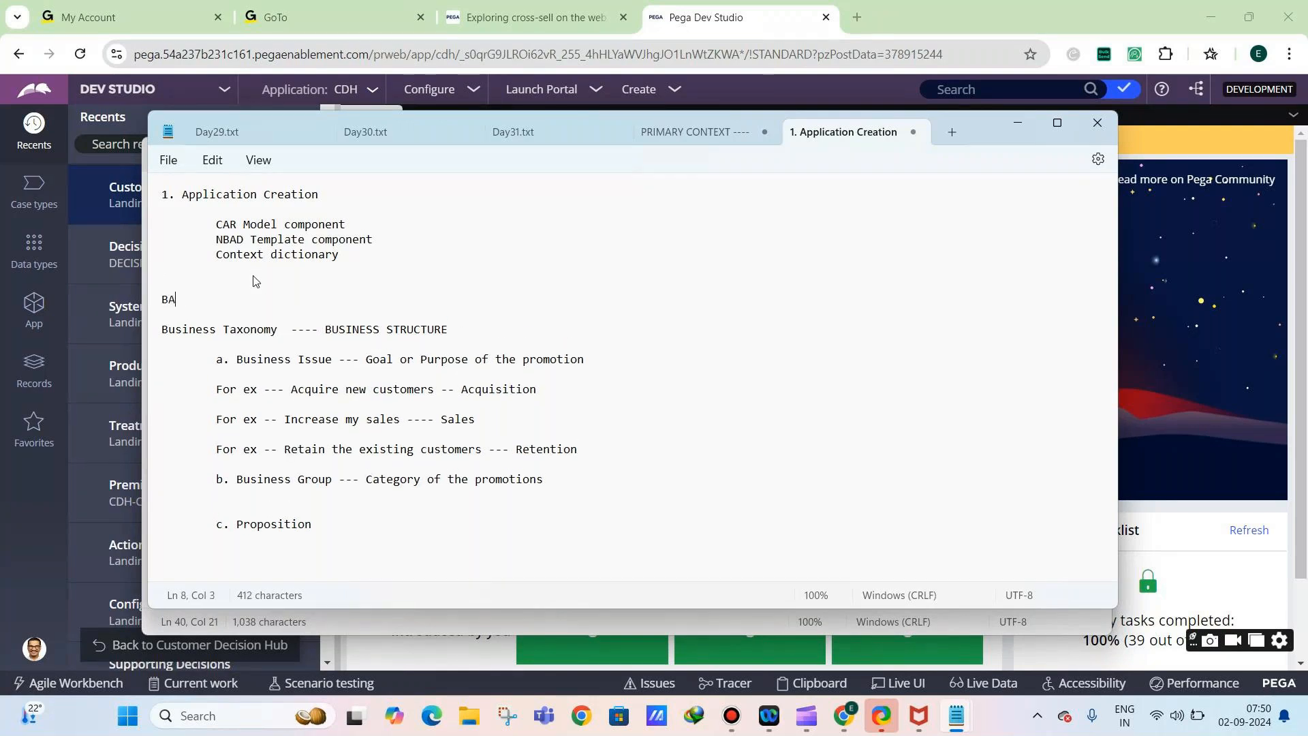
{"action": "type", "text": "NKING APPL"}
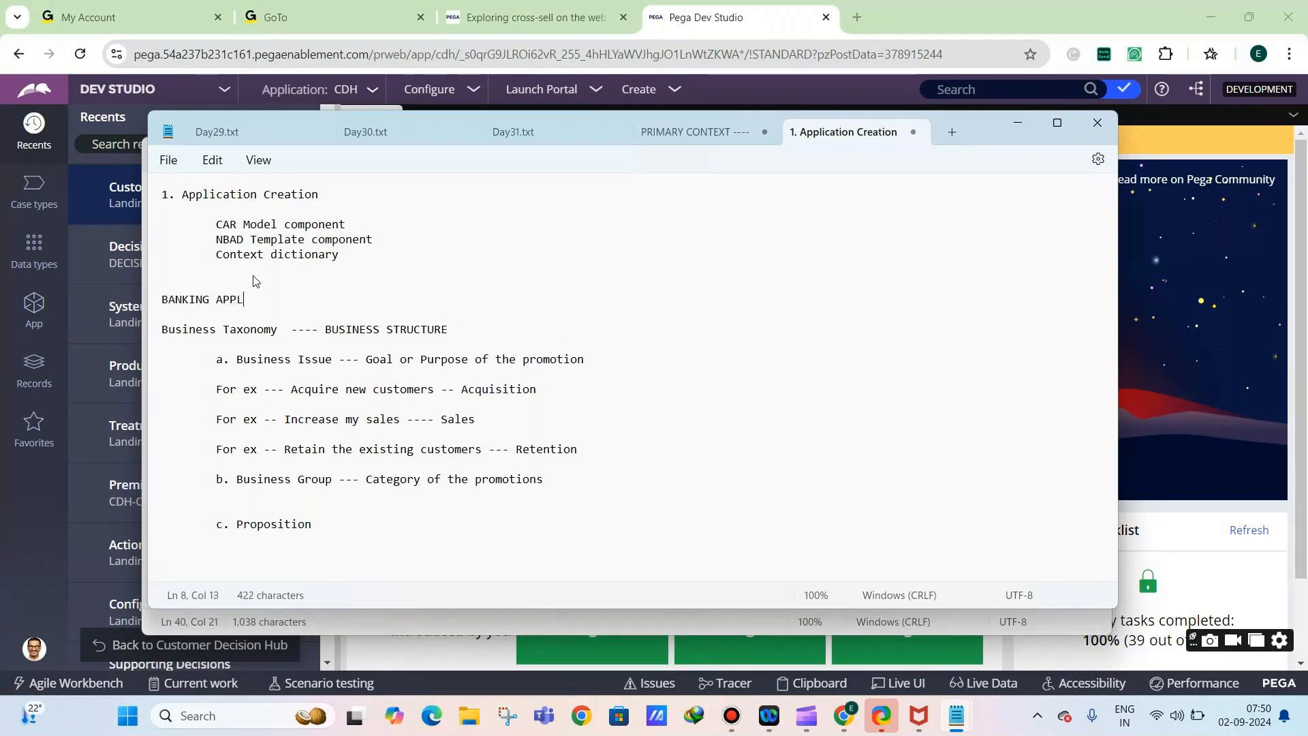
{"action": "type", "text": "ICATION"}
Add an indented example under Business Group reading "For ex -- Debit cards --- category of promotion"
{"action": "left_click", "coordinate": [304, 500]}
{"action": "key", "text": "Return"}
{"action": "key", "text": "Tab"}
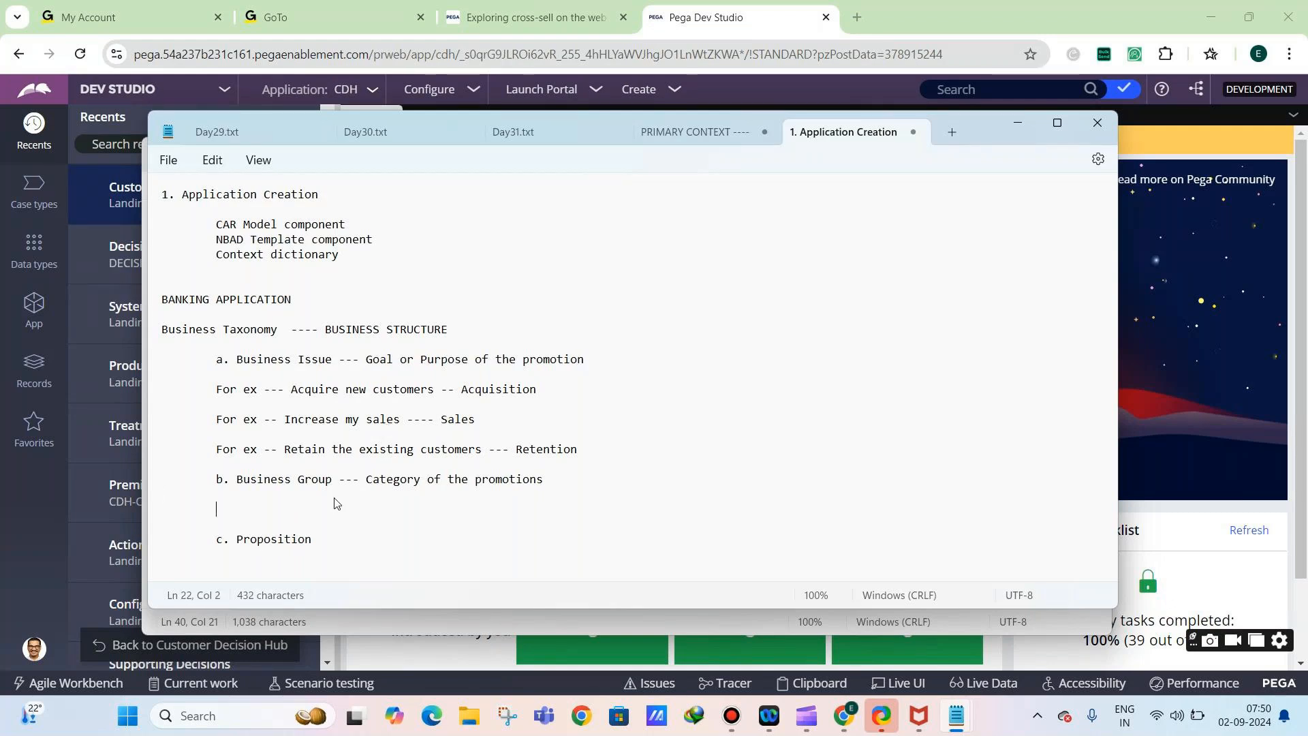
{"action": "type", "text": "Fore"}
{"action": "key", "text": "BackSpace"}
{"action": "type", "text": "ex -- D"}
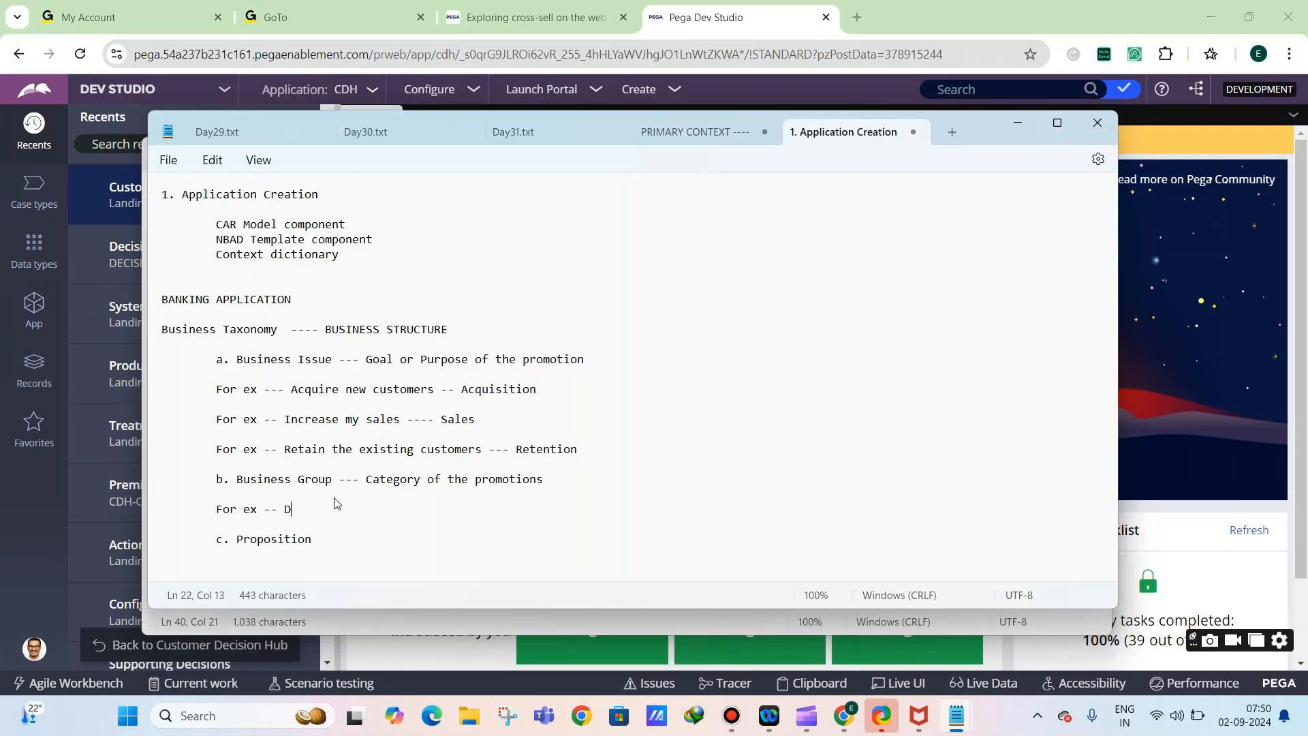
{"action": "type", "text": "ebit cards"}
{"action": "type", "text": "--- category of tp"}
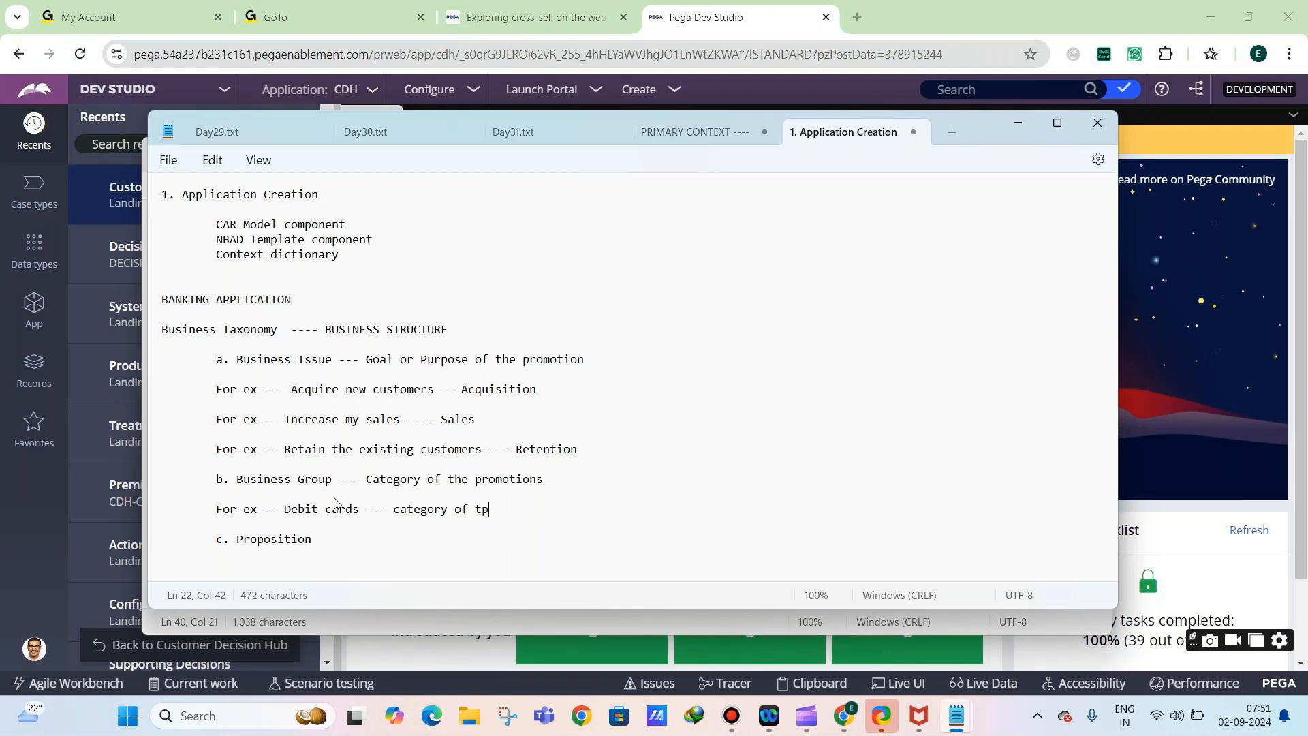
{"action": "key", "text": "BackSpace"}
{"action": "key", "text": "BackSpace"}
{"action": "type", "text": "promotion"}
Add a second Business Group example reading "For ex -- Credit cards --- category of promotion", separated by a blank line
{"action": "key", "text": "Return"}
{"action": "key", "text": "Return"}
{"action": "key", "text": "Tab"}
{"action": "type", "text": "Fore"}
{"action": "key", "text": "BackSpace"}
{"action": "type", "text": "ex -- Credit"}
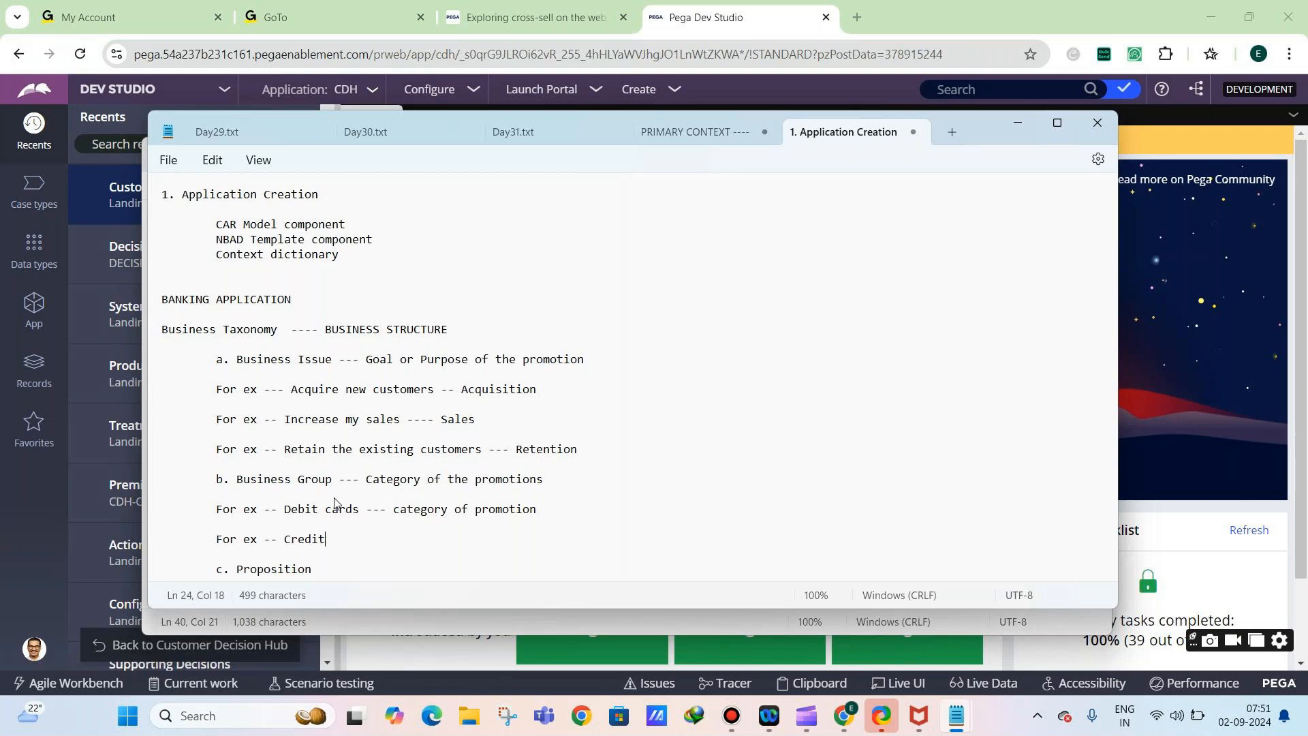
{"action": "type", "text": " cards --- category of promotion"}
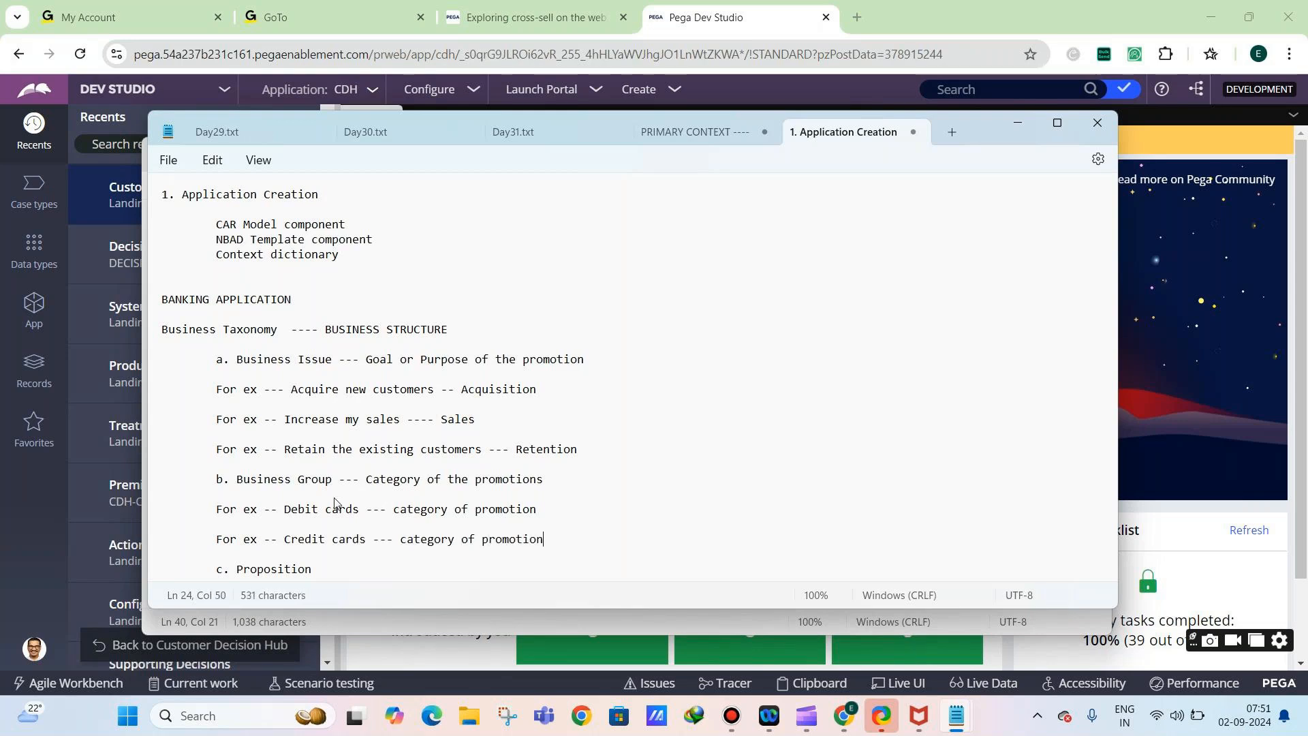
Add a third Business Group example reading "For ex --- Laptops - category of promotion", separated by a blank line
{"action": "key", "text": "Return"}
{"action": "key", "text": "Return"}
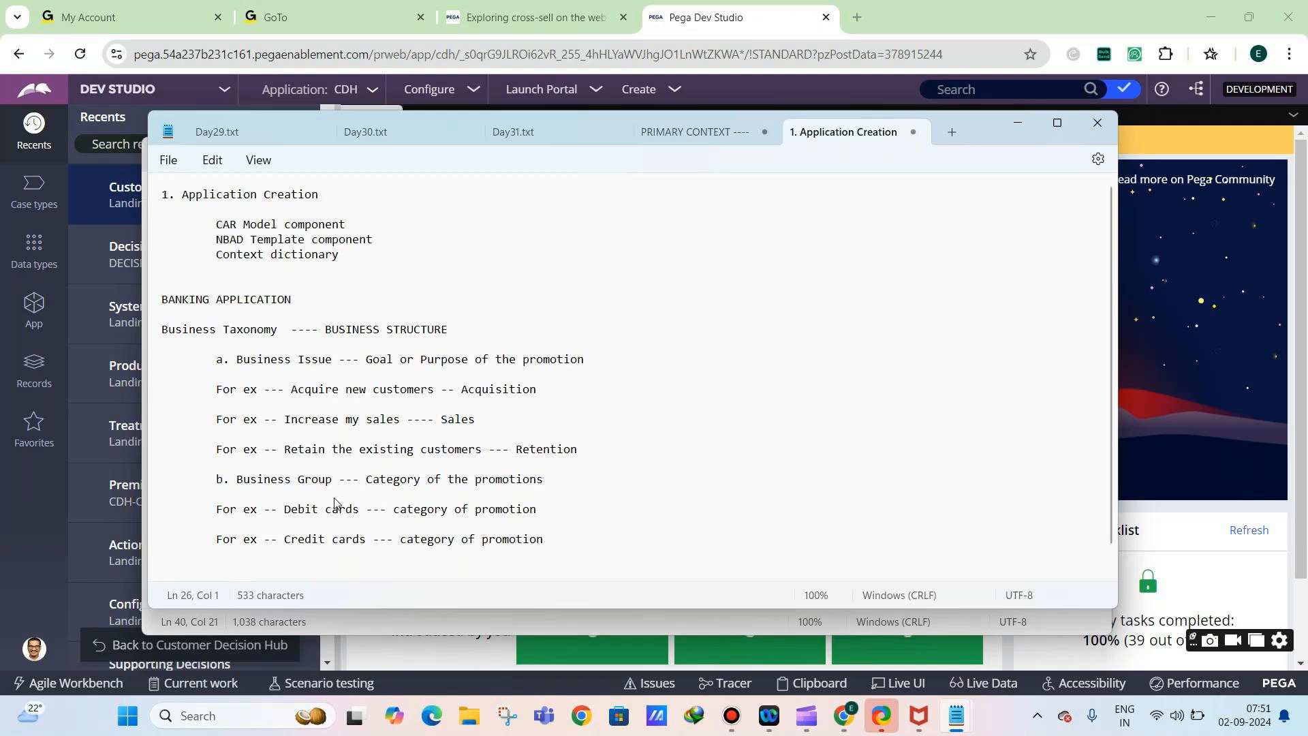
{"action": "key", "text": "Tab"}
{"action": "type", "text": "For ex"}
{"action": "type", "text": " -"}
{"action": "type", "text": "-- Laon"}
{"action": "key", "text": "BackSpace"}
{"action": "key", "text": "BackSpace"}
{"action": "type", "text": "ptops - category"}
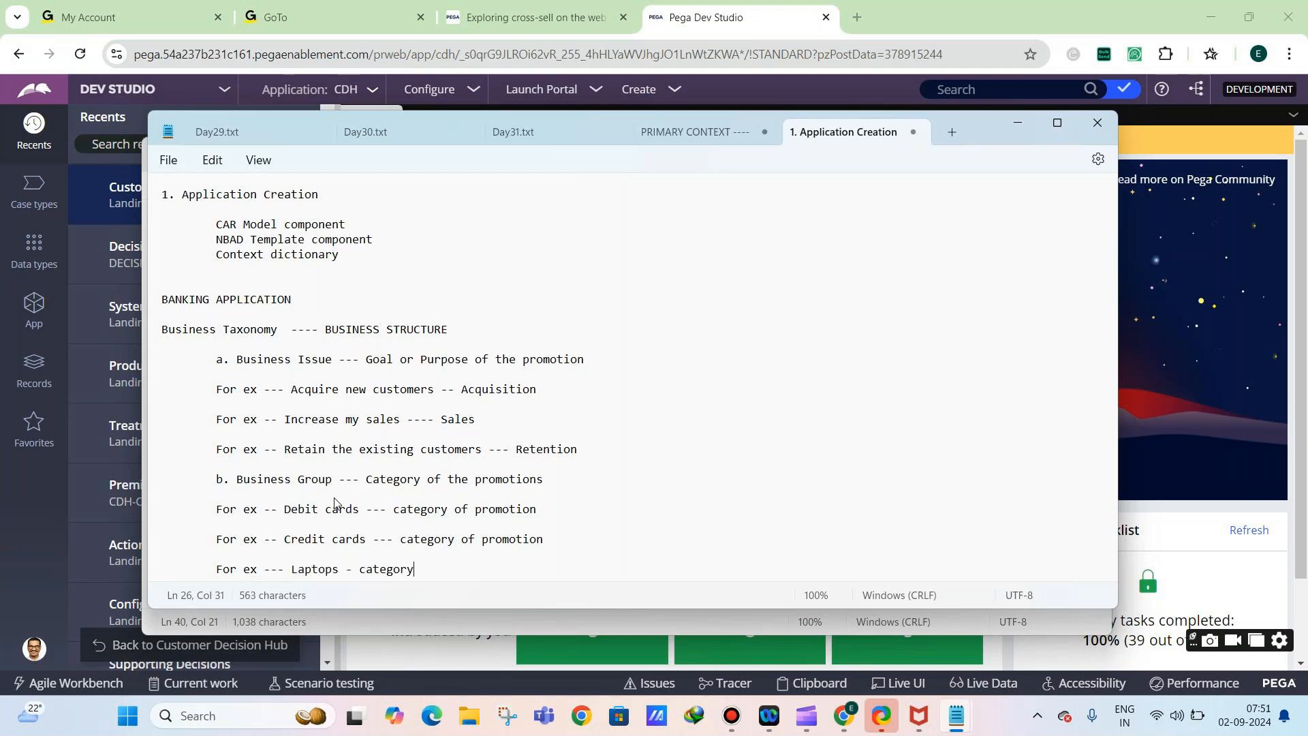
{"action": "type", "text": " of promotion"}
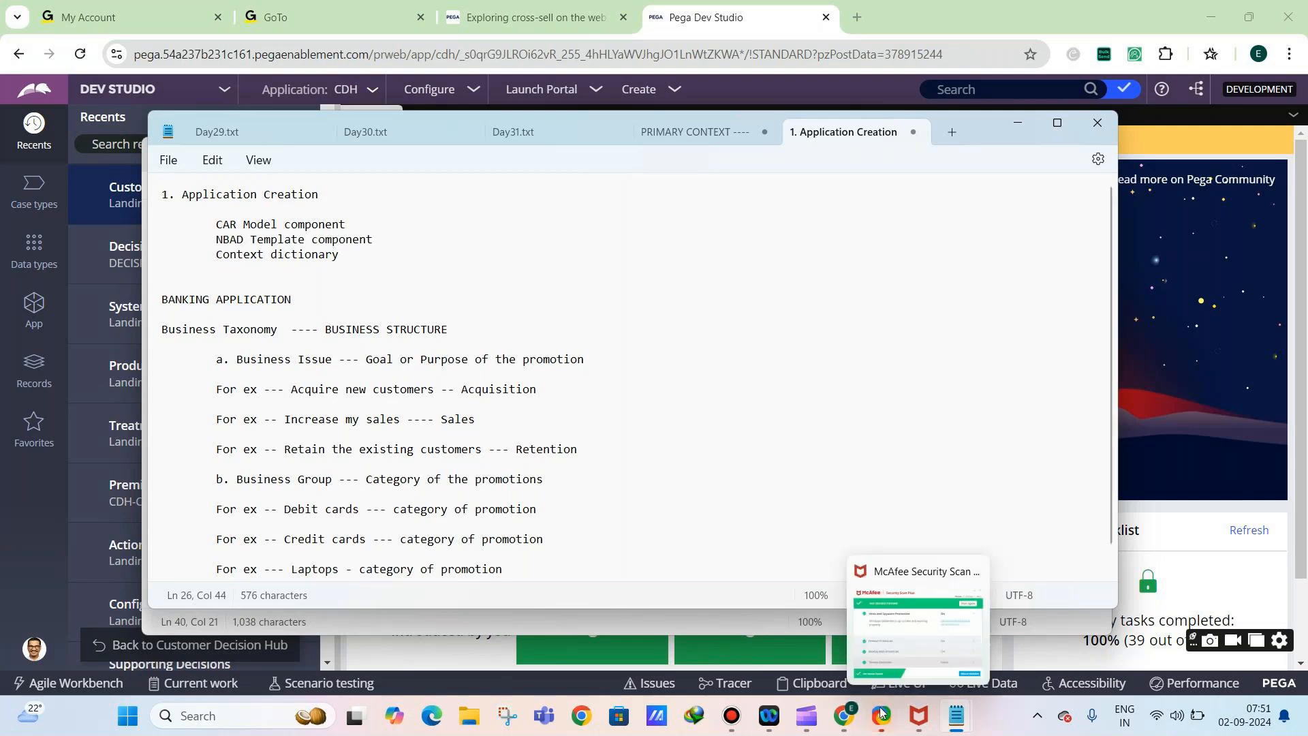
Check the chat in the GoTo meeting window and return to the notes
{"action": "mouse_move", "coordinate": [881, 715]}
{"action": "left_click", "coordinate": [895, 630]}
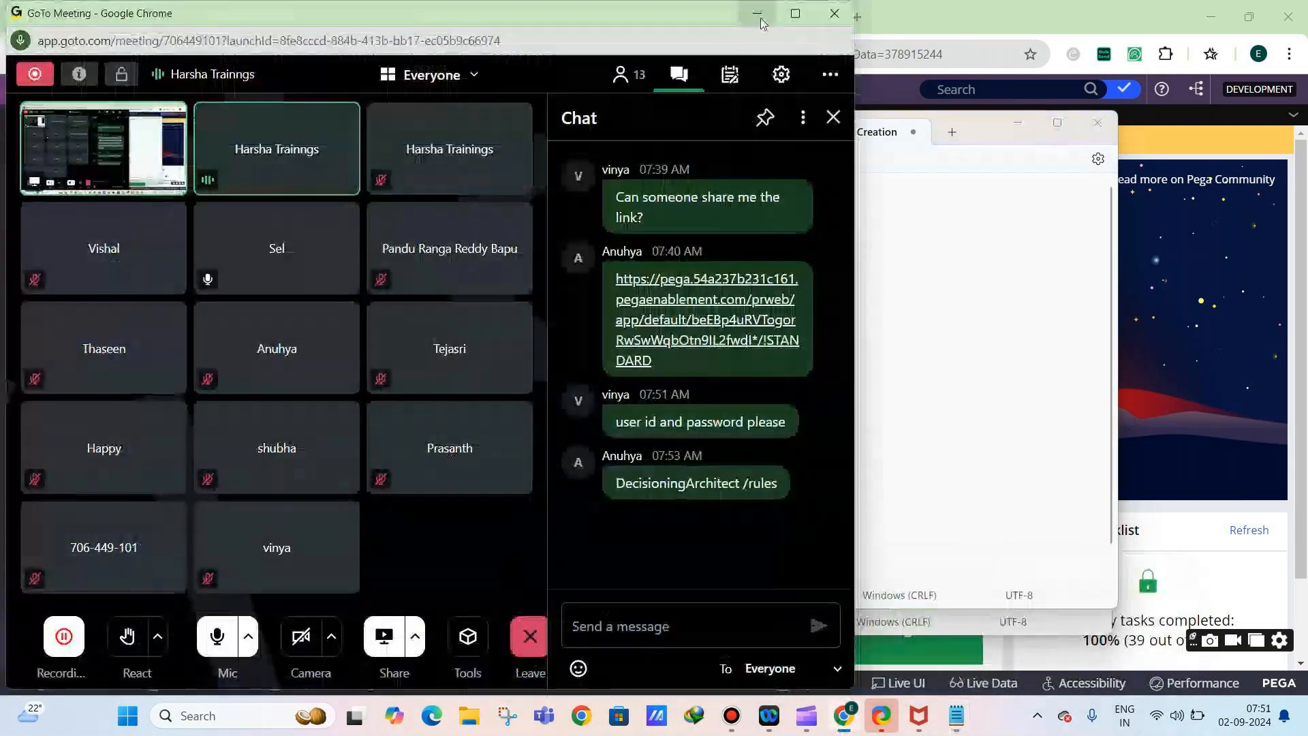
{"action": "left_click", "coordinate": [761, 19]}
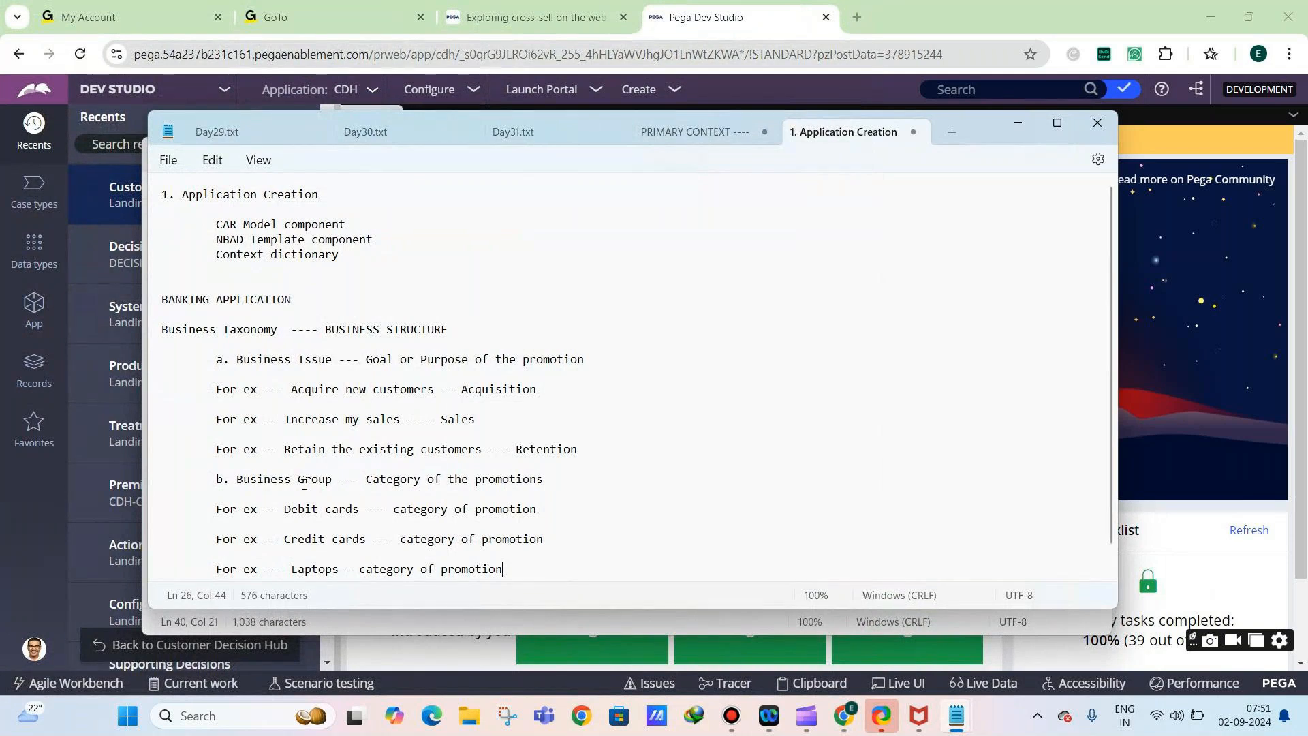
Describe the Proposition entry as "-- Promotion itself -- Anything that you propose to the customer"
{"action": "scroll", "coordinate": [361, 327], "scroll_direction": "down", "scroll_amount": 1}
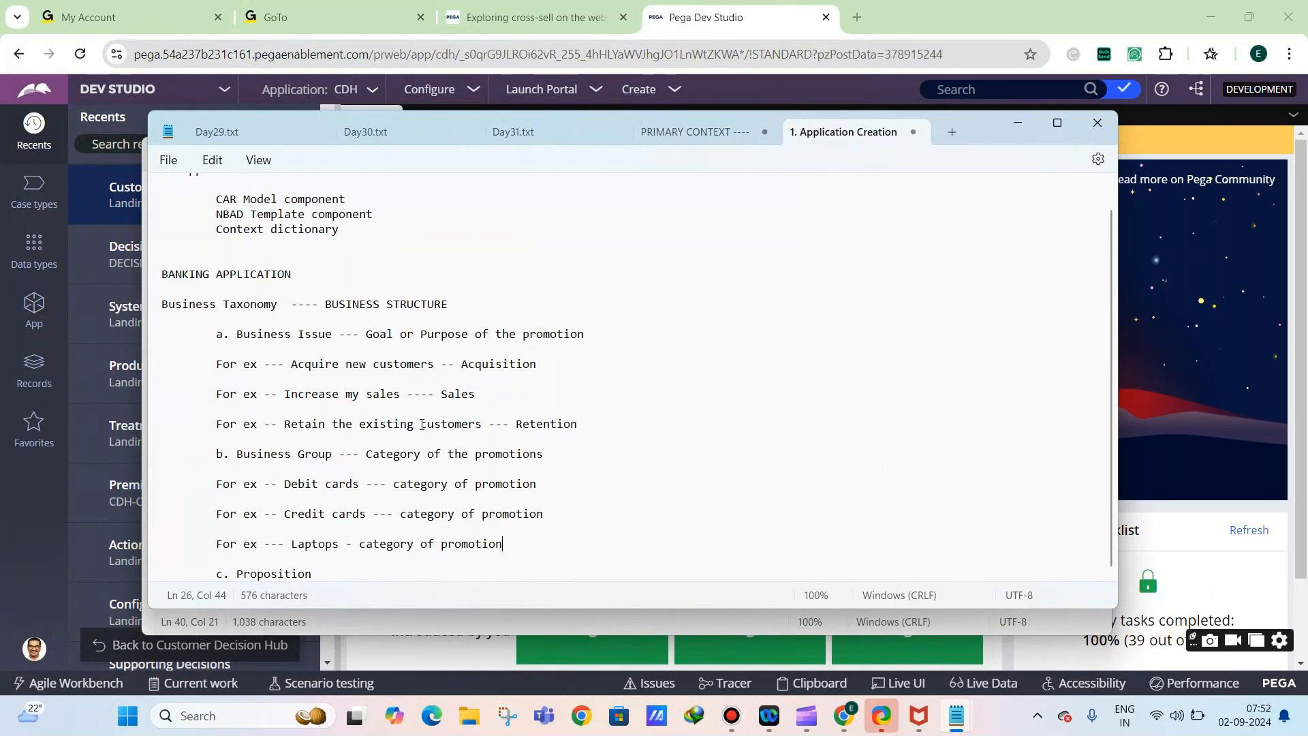
{"action": "left_click", "coordinate": [353, 573]}
{"action": "type", "text": "-- Promo"}
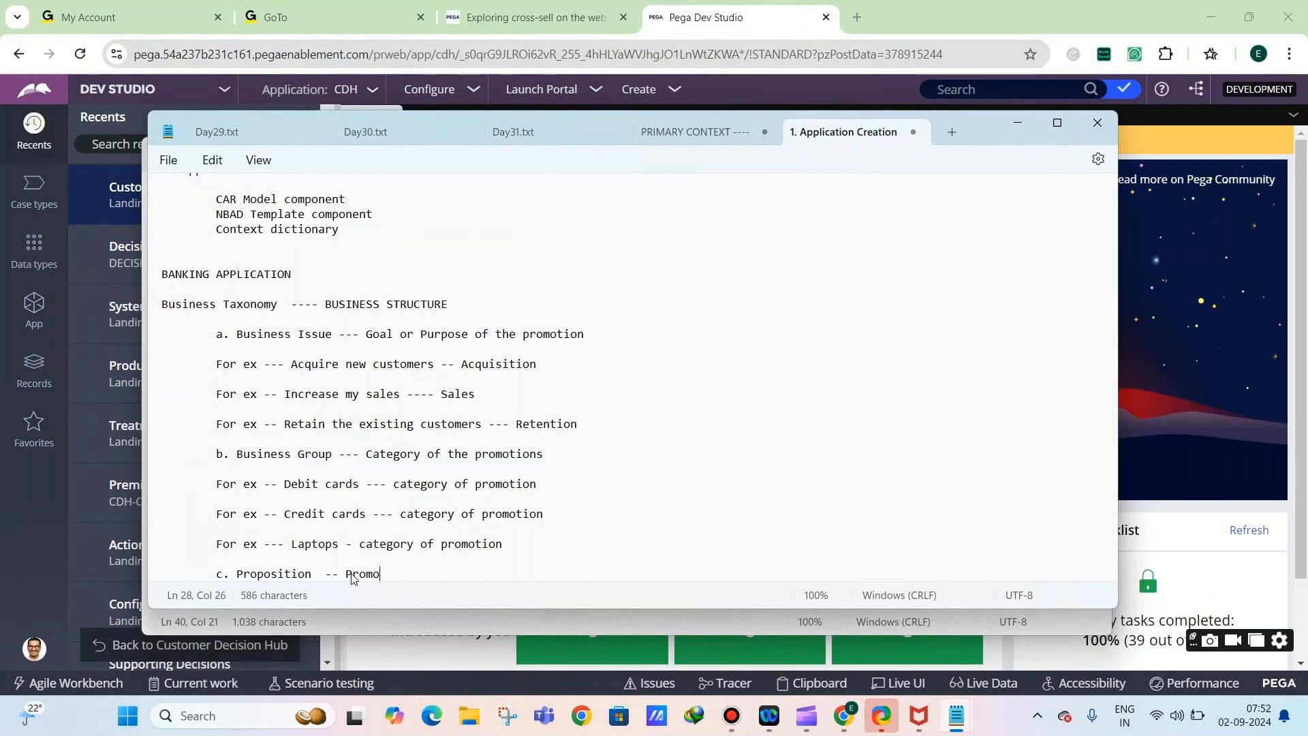
{"action": "type", "text": "tion itself -- Anything t"}
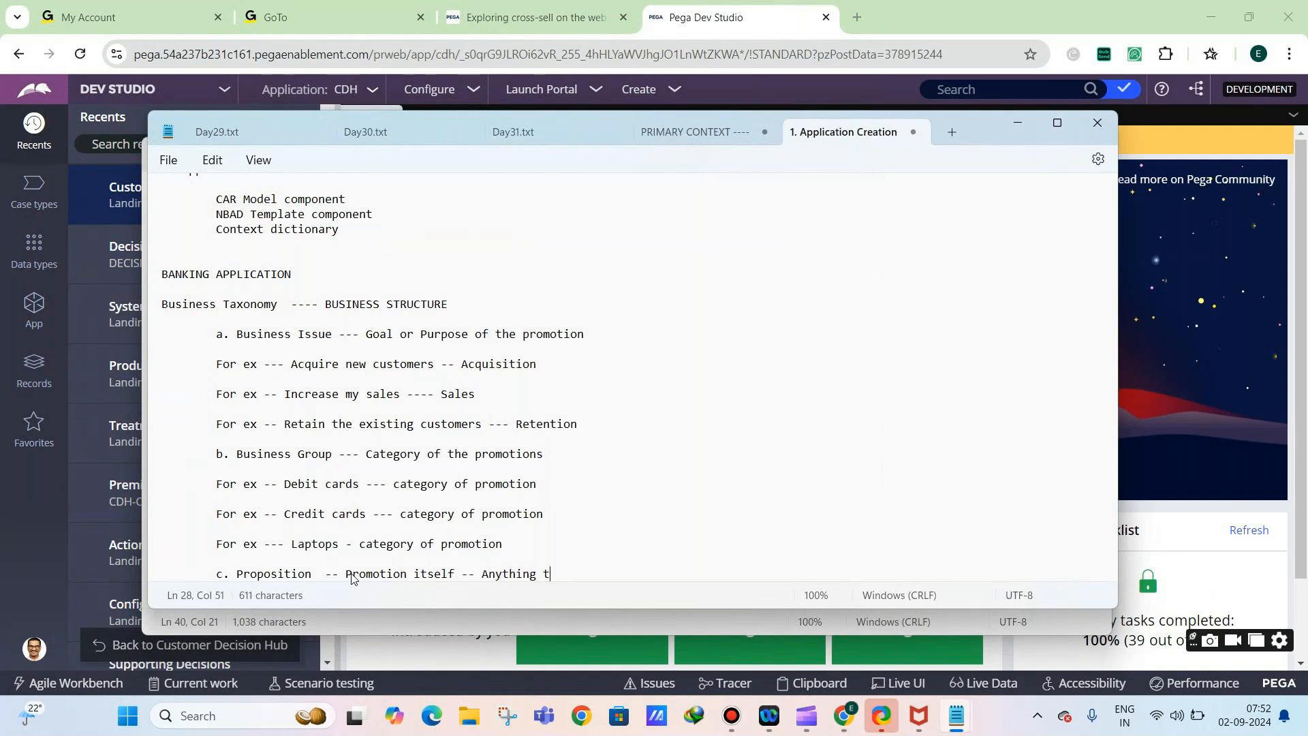
{"action": "type", "text": "hat you propose to the custo"}
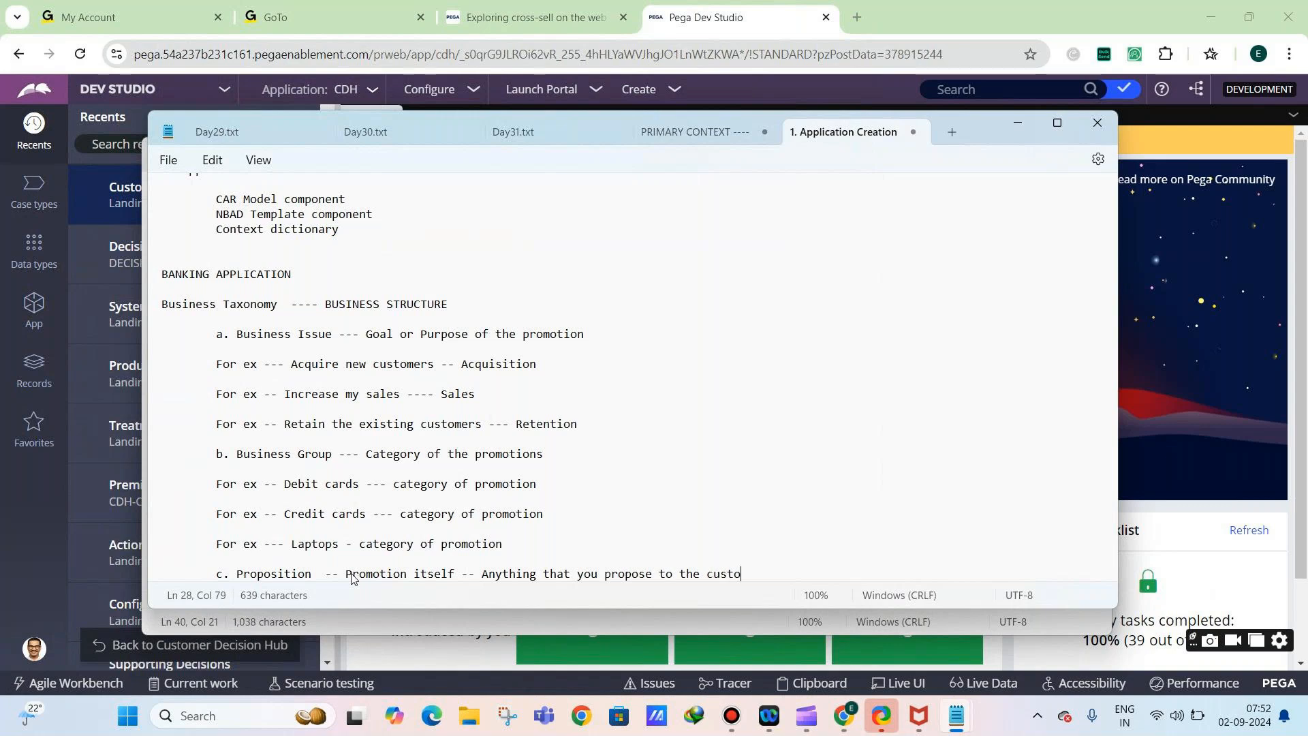
{"action": "type", "text": "mer"}
Add an indented Proposition example reading "For ex --- 1 crore personal loan with 12% annual interest"
{"action": "key", "text": "Return"}
{"action": "key", "text": "Return"}
{"action": "key", "text": "Tab"}
{"action": "type", "text": "For ex "}
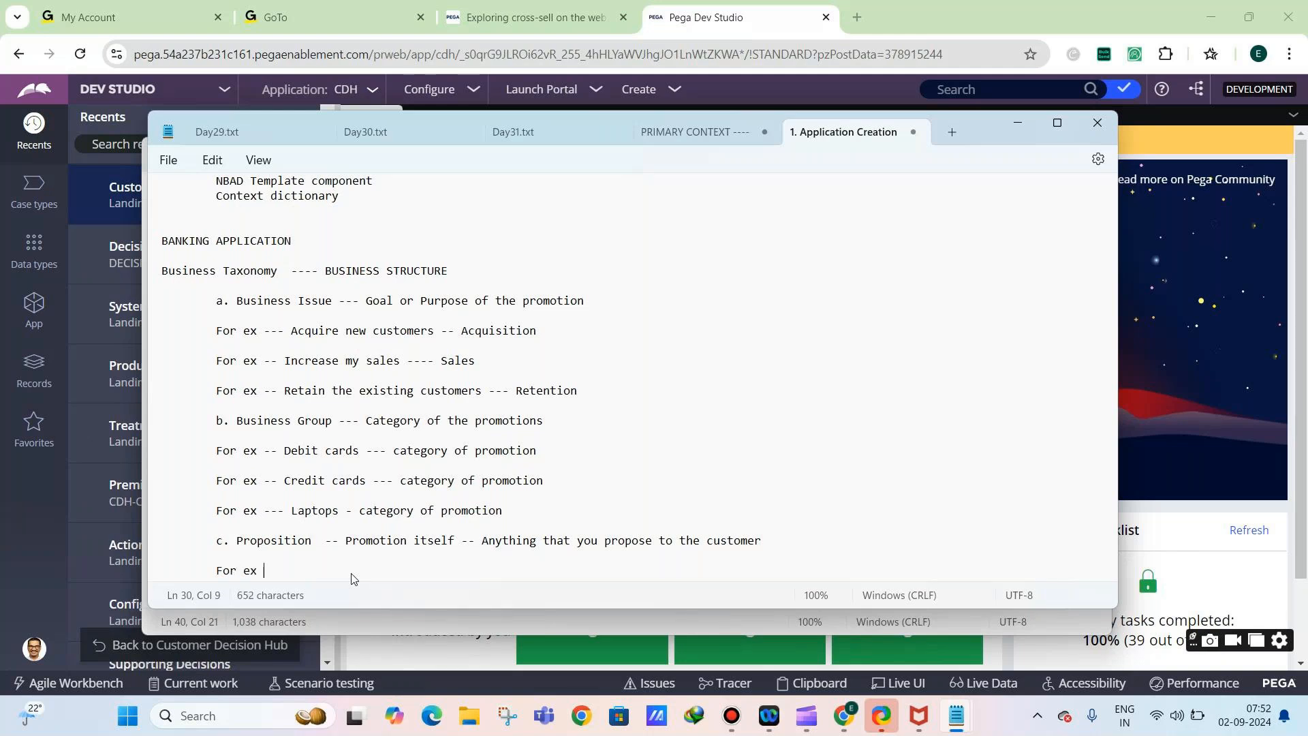
{"action": "type", "text": "--- 1 crore personal loan"}
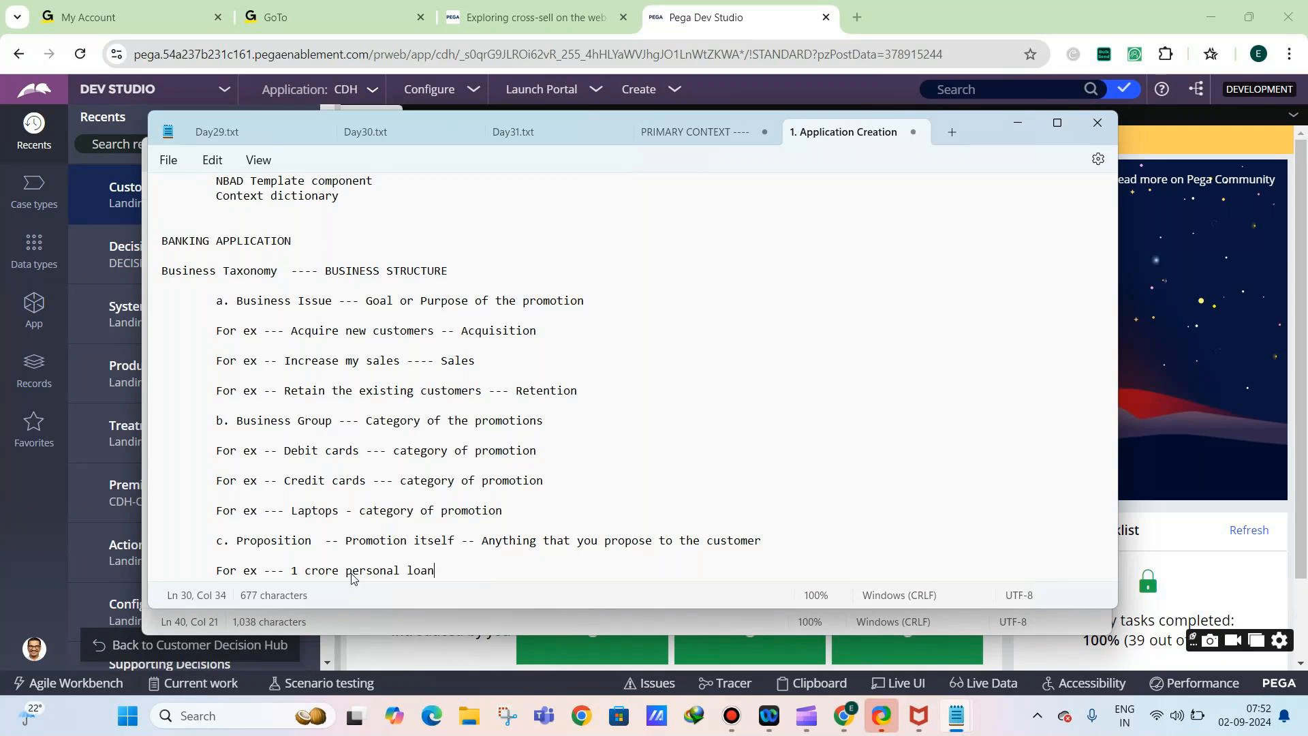
{"action": "type", "text": " with 12% annual intere"}
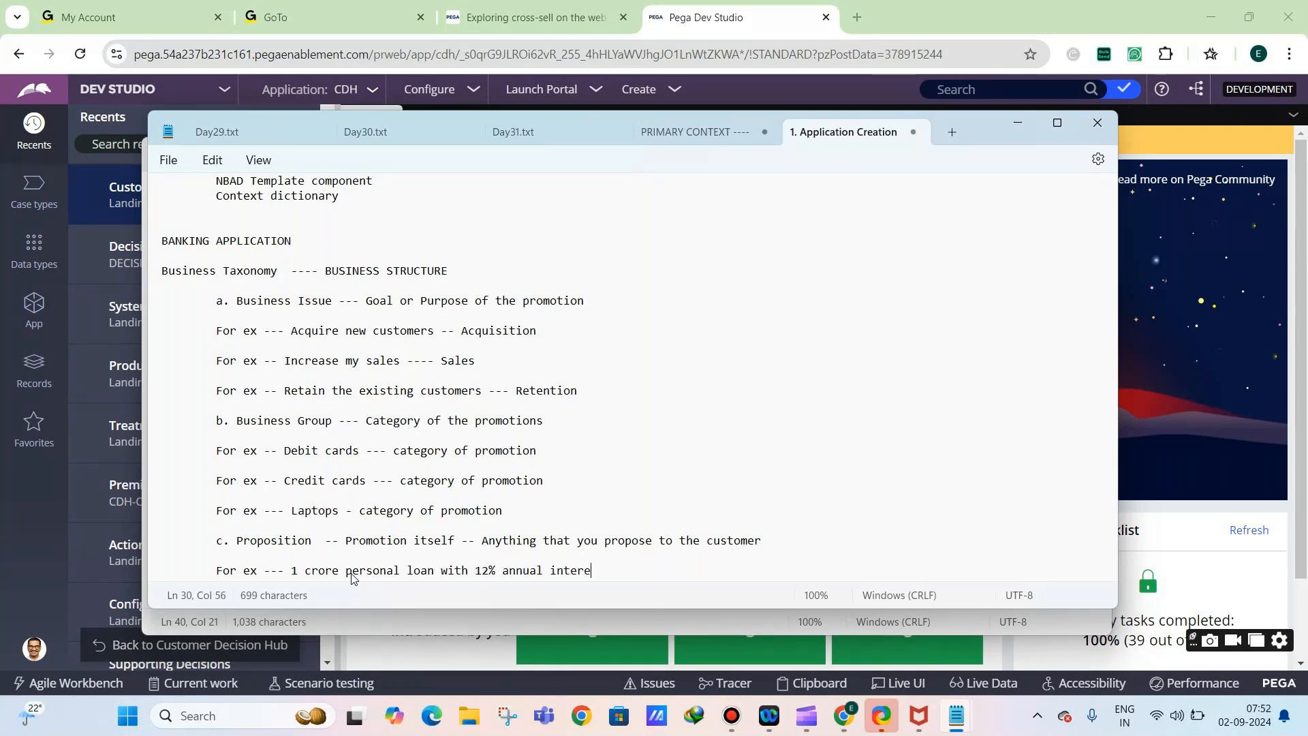
{"action": "type", "text": "st"}
Add a second Proposition example on the following line reading "For ex --- Premium Deluxe Master credit card"
{"action": "key", "text": "Return"}
{"action": "key", "text": "Tab"}
{"action": "type", "text": "For ex --- "}
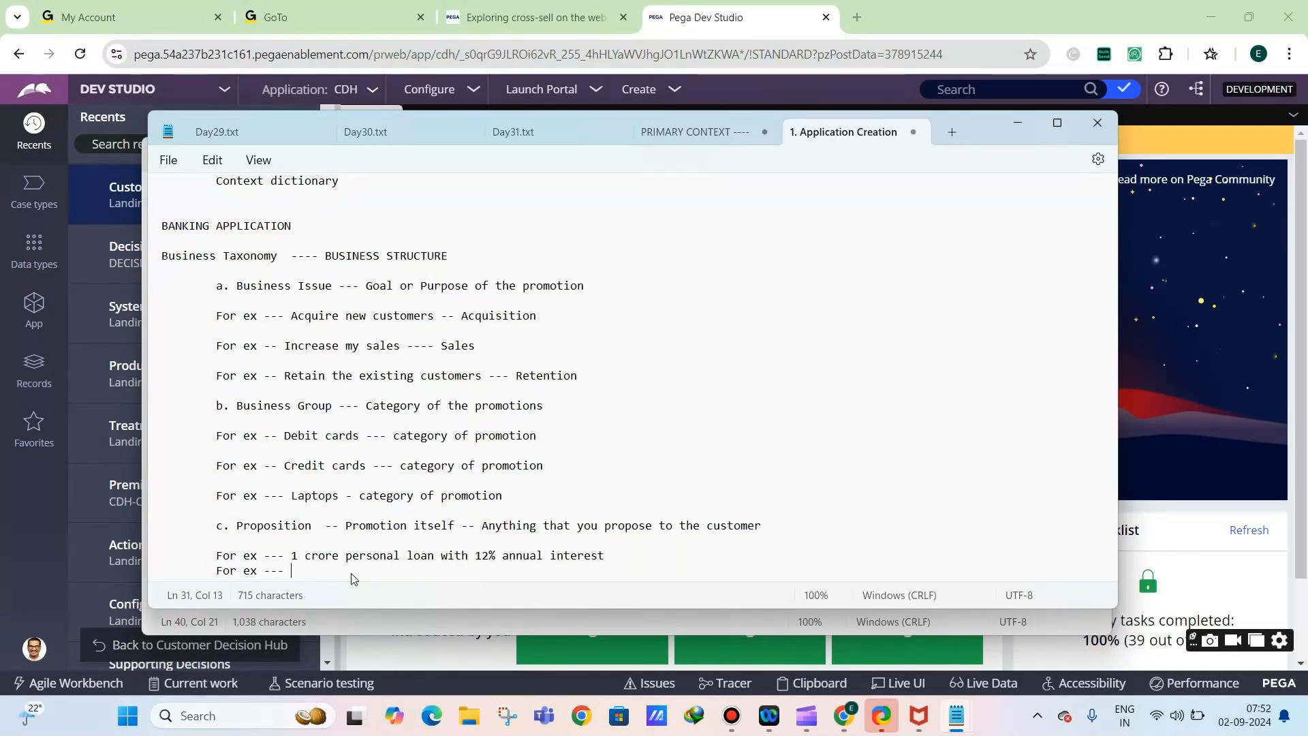
{"action": "type", "text": "Premium Deluxe M"}
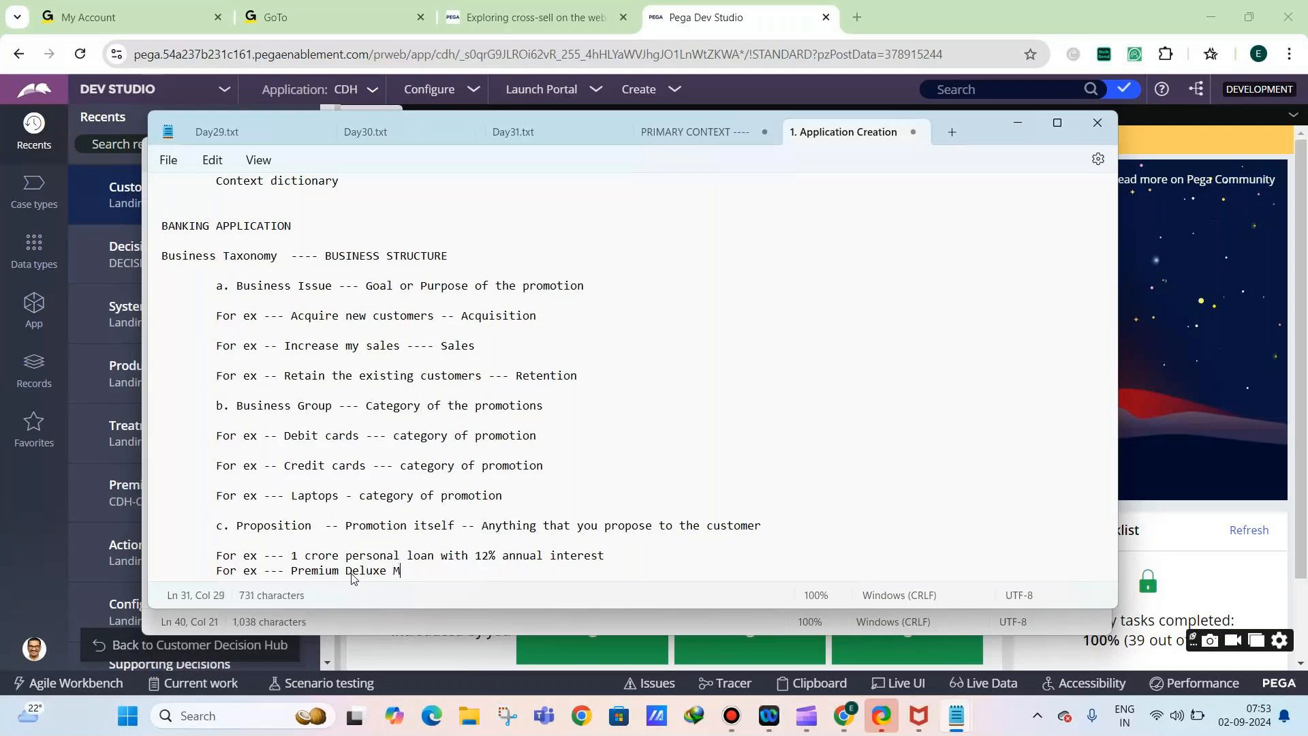
{"action": "type", "text": "aster credit card"}
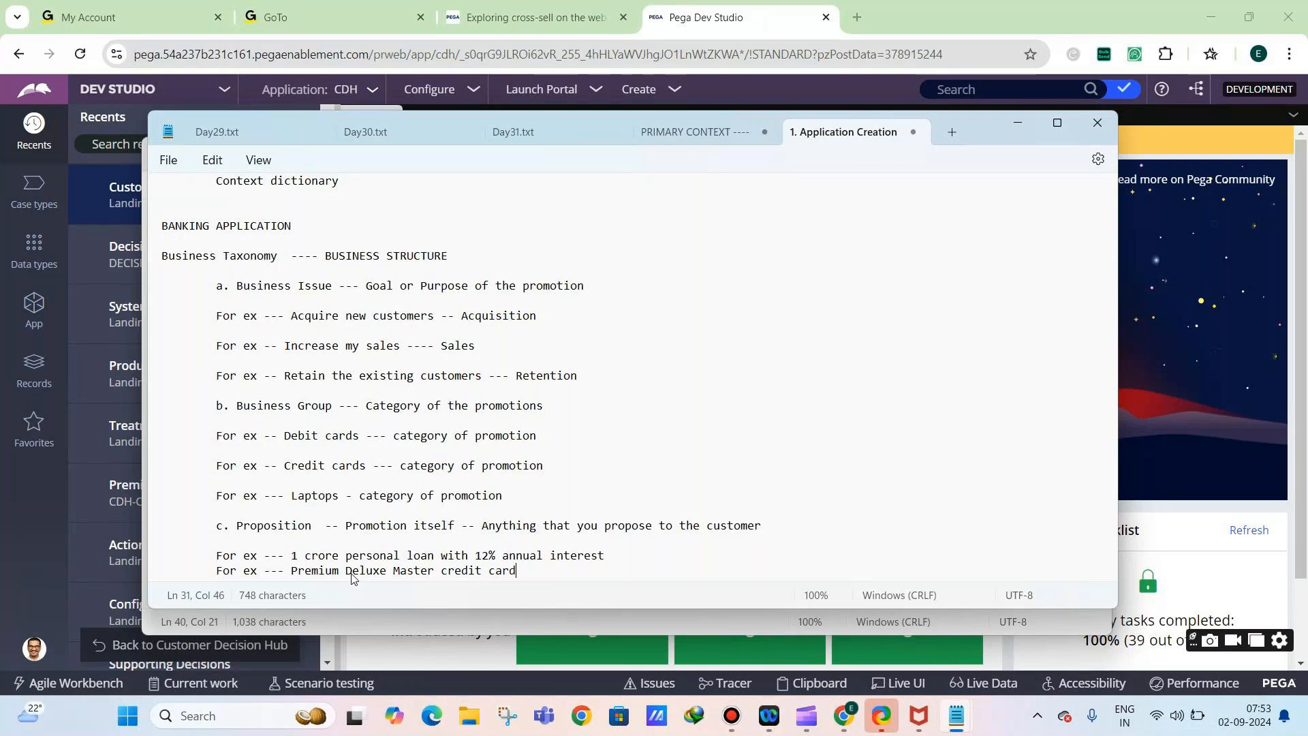
Add "Titanium debit card" as another Proposition example, indented three tab stops below the credit card line
{"action": "key", "text": "Return"}
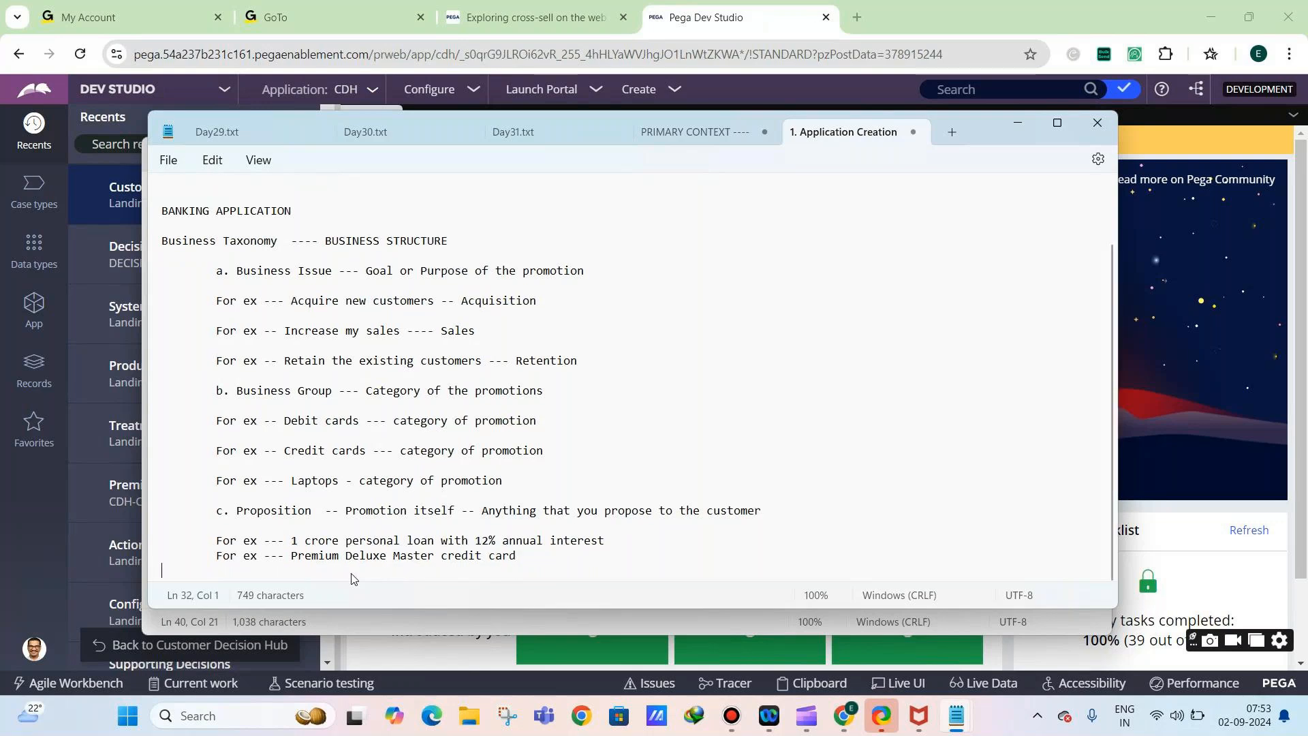
{"action": "key", "text": "Tab"}
{"action": "key", "text": "Tab"}
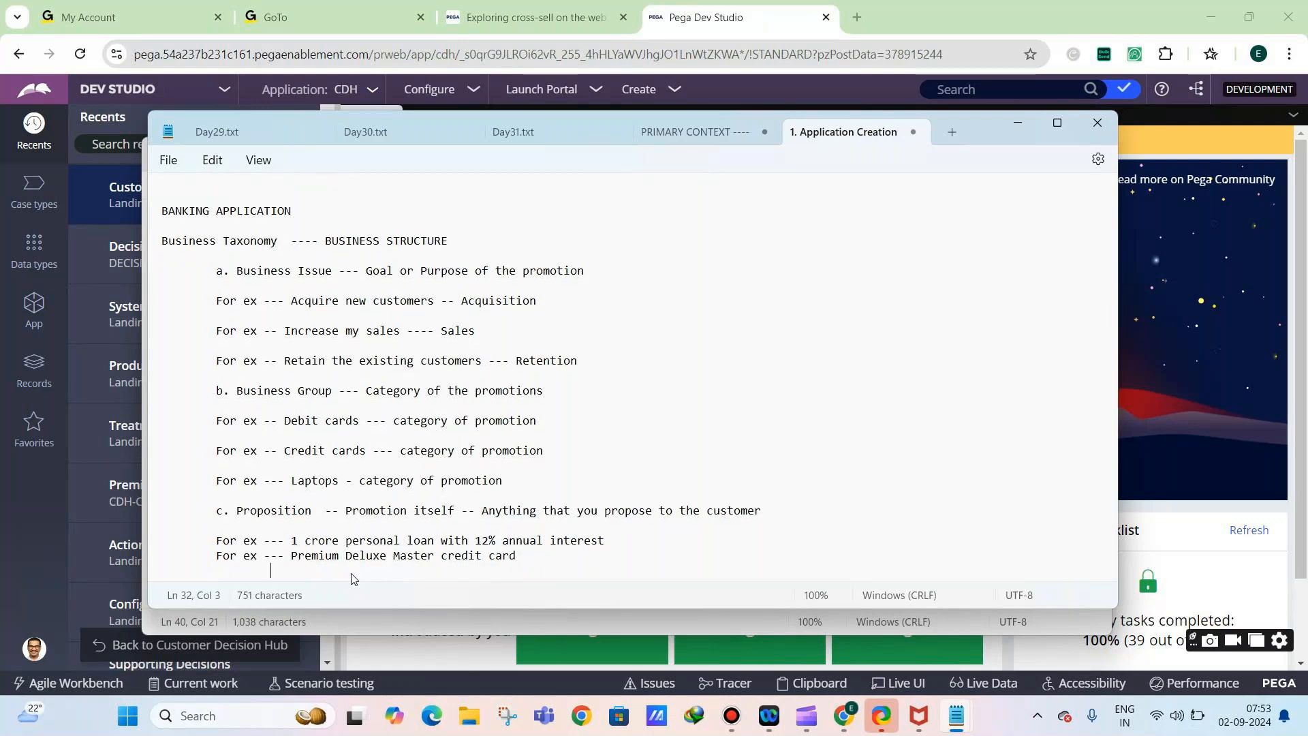
{"action": "key", "text": "Tab"}
{"action": "type", "text": "Titanium debit cards"}
{"action": "key", "text": "BackSpace"}
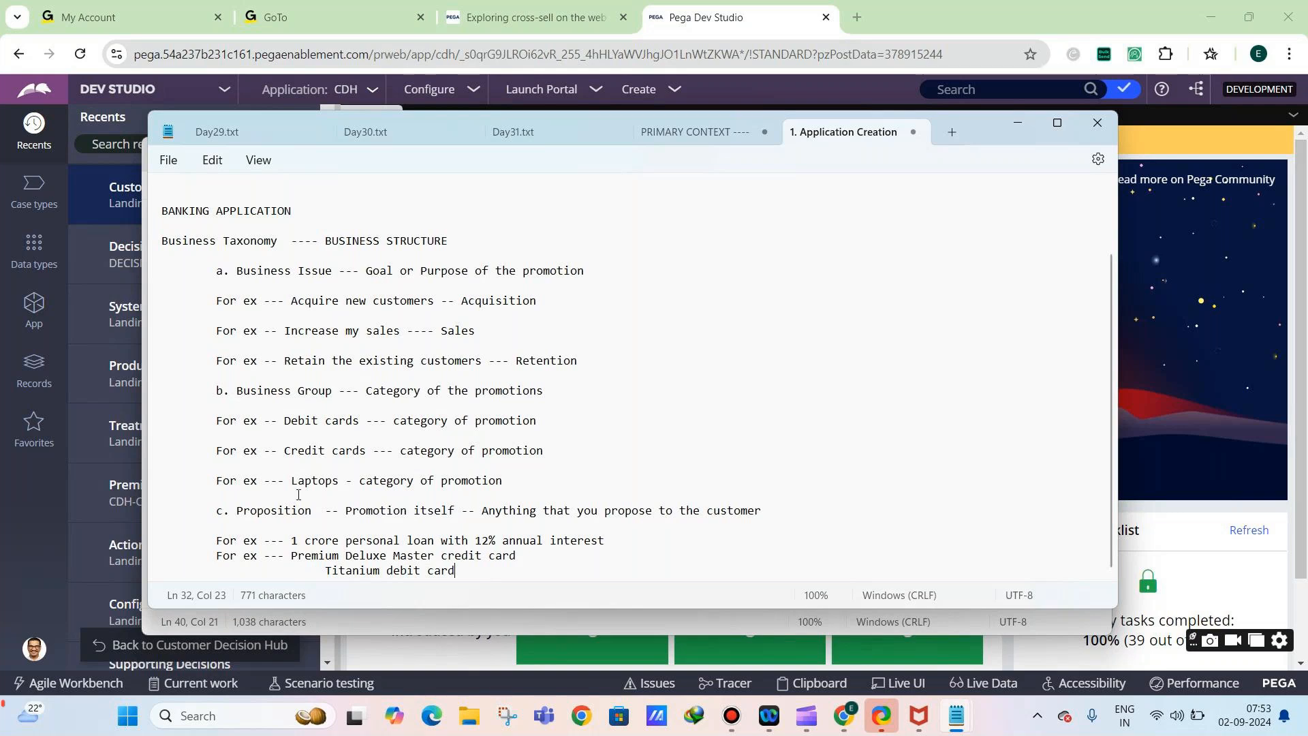
Start a sample hierarchy below the Proposition examples with "Sales" and the indented entries "Credit Cards" and "Debit Cards" beneath it
{"action": "scroll", "coordinate": [511, 506], "scroll_direction": "up", "scroll_amount": 1}
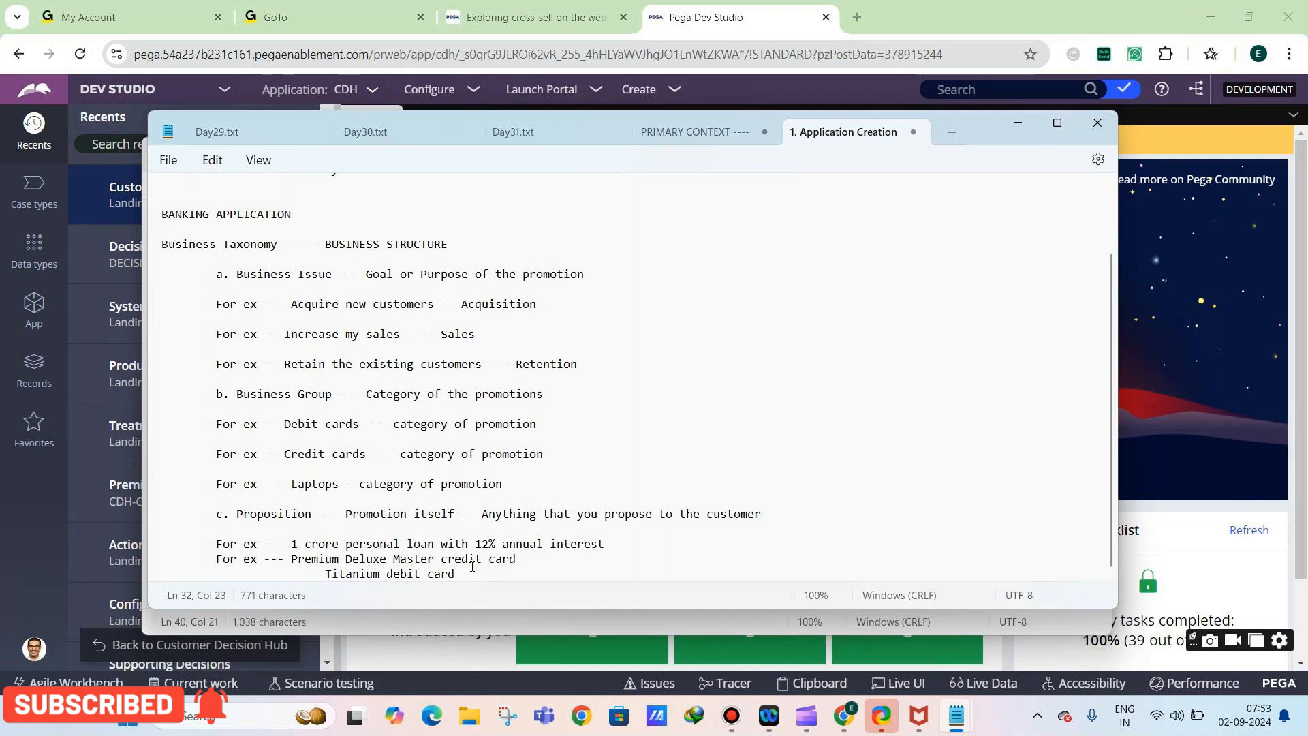
{"action": "key", "text": "Return"}
{"action": "key", "text": "Return"}
{"action": "key", "text": "Return"}
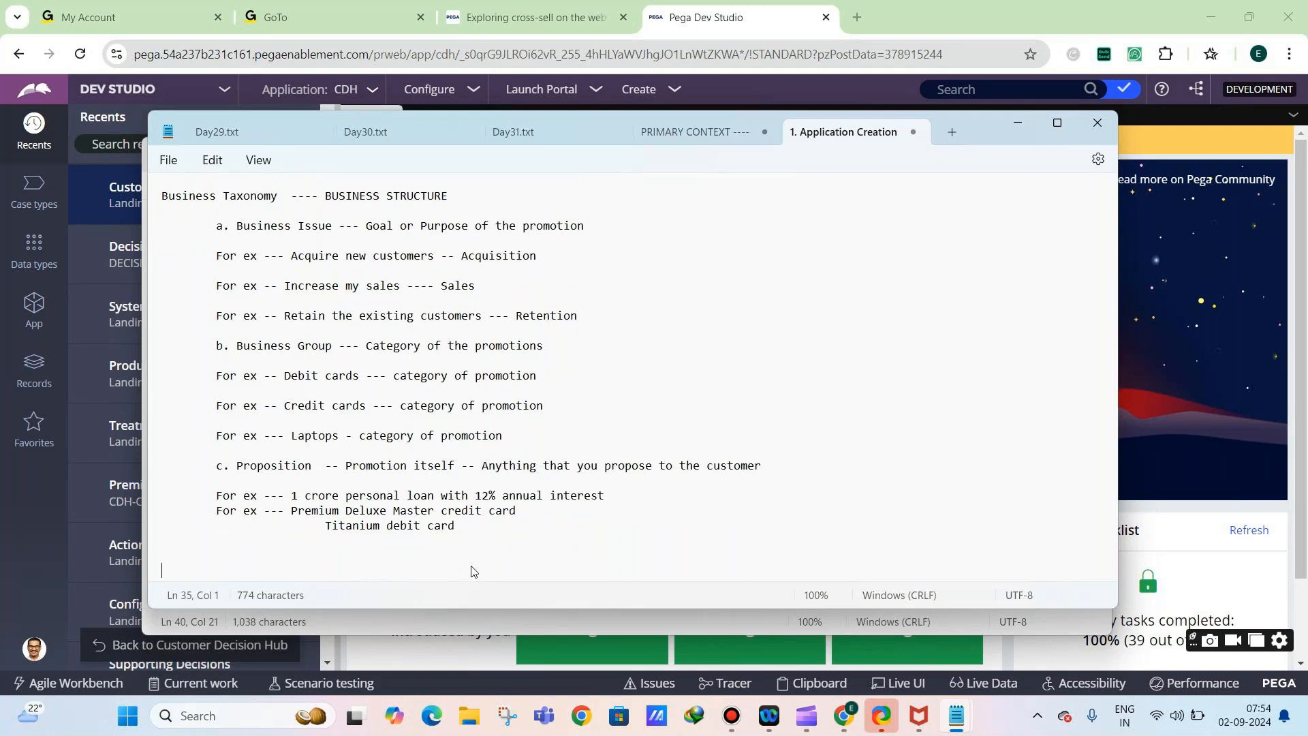
{"action": "type", "text": "Sales"}
{"action": "key", "text": "Return"}
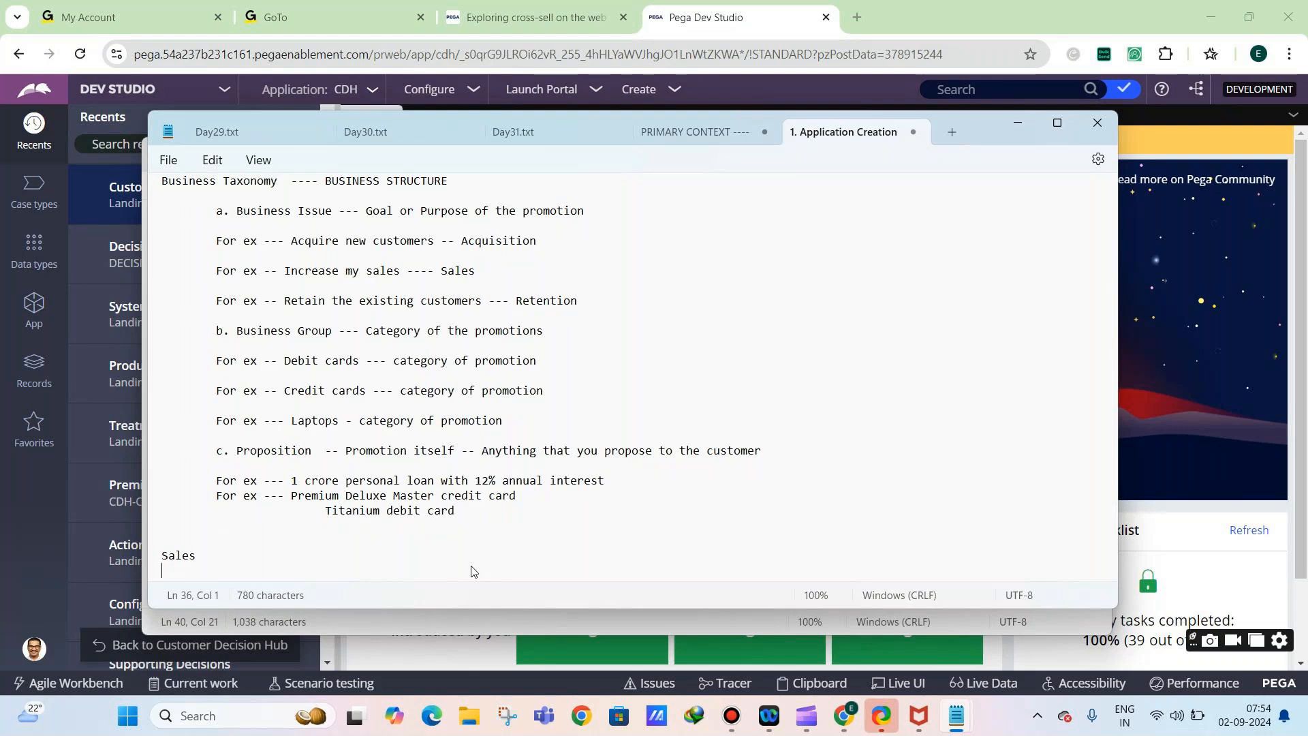
{"action": "key", "text": "Return"}
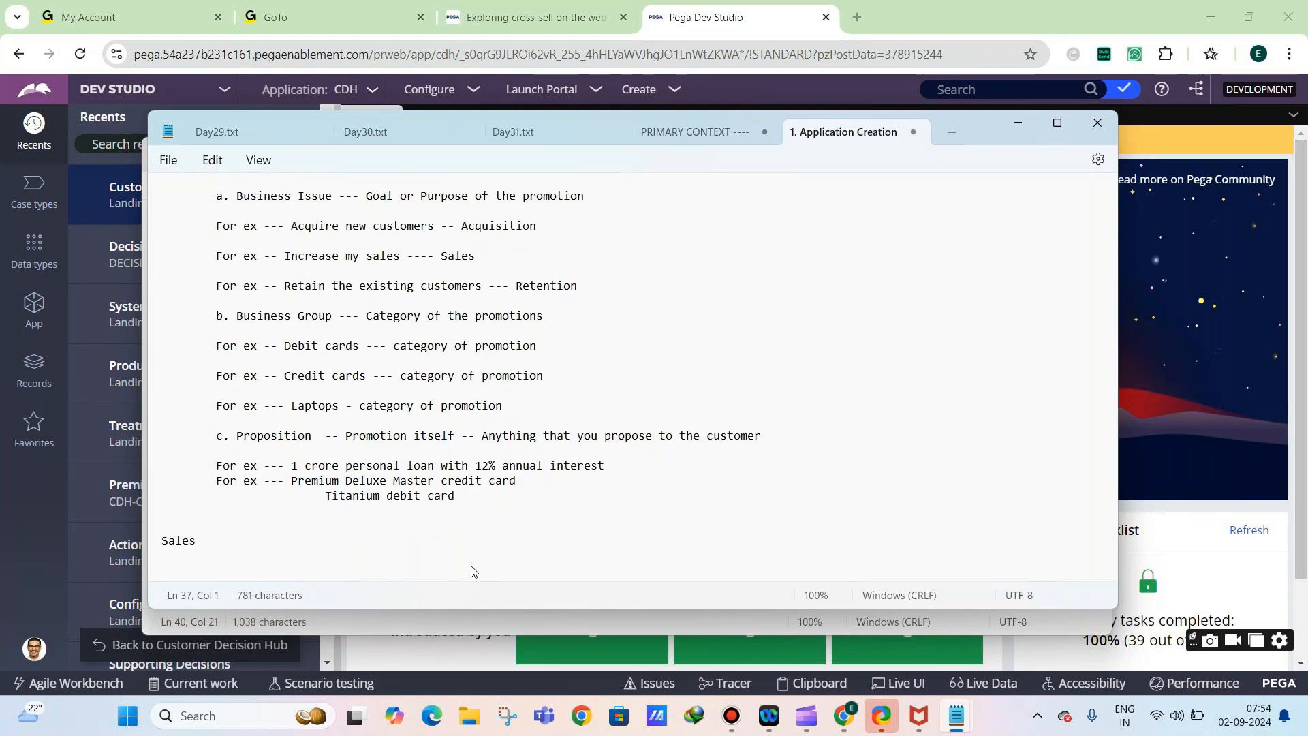
{"action": "type", "text": "Credit Cards"}
{"action": "key", "text": "Return"}
{"action": "key", "text": "Tab"}
{"action": "type", "text": "Debit Cards"}
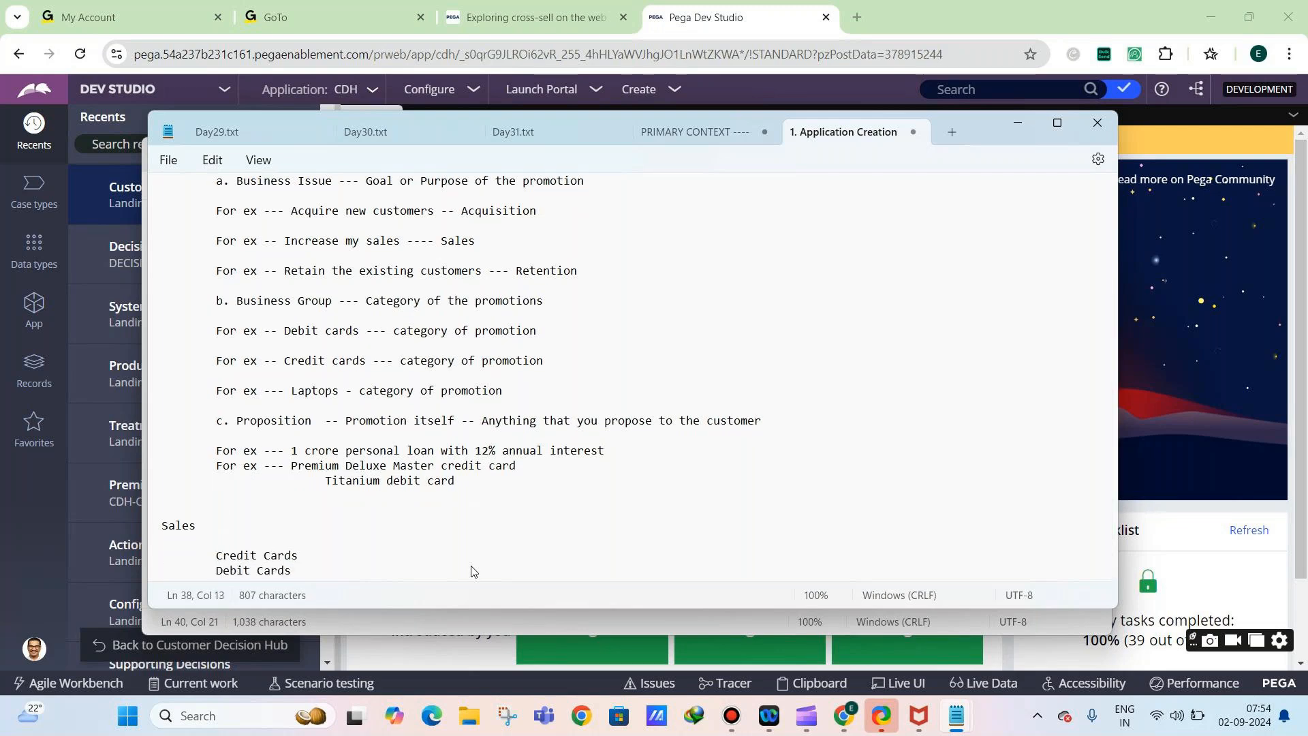
Label Sales with "( Business Issue )" and Credit Cards with "( Business group )" in the sample hierarchy
{"action": "left_click", "coordinate": [238, 529]}
{"action": "type", "text": "("}
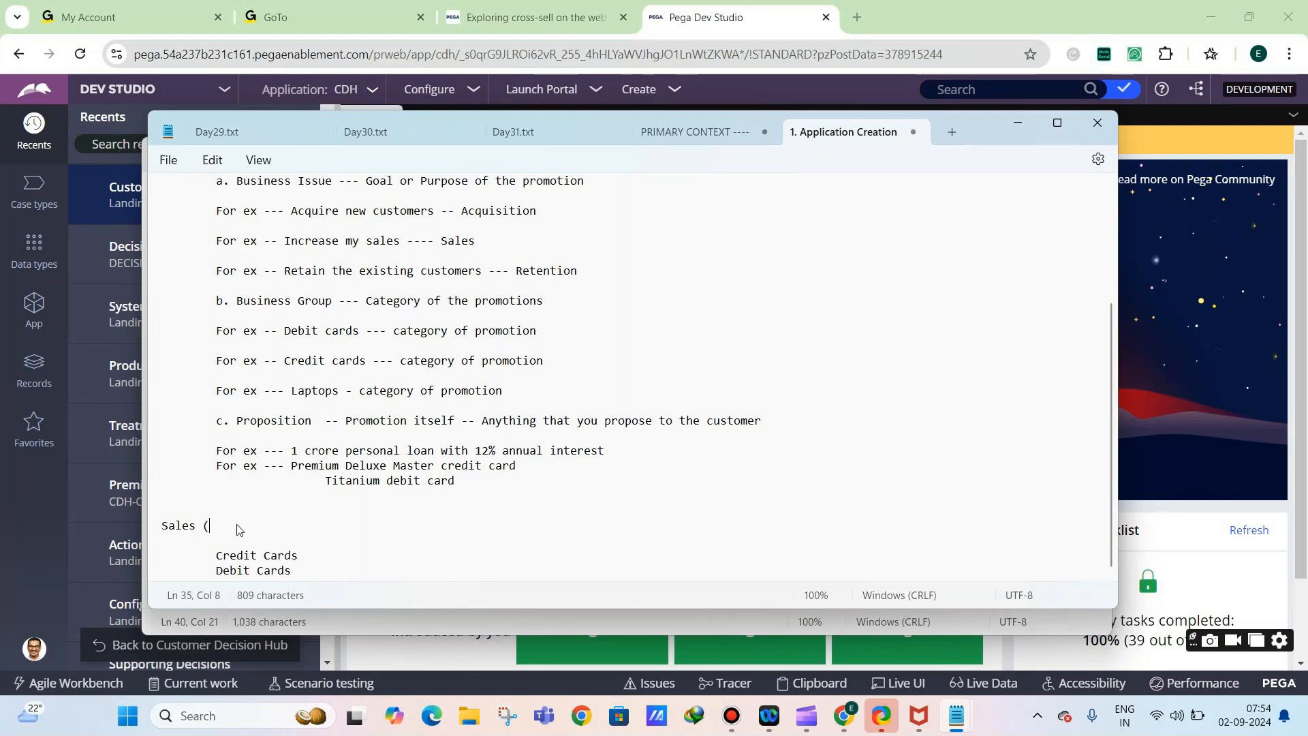
{"action": "type", "text": " Busi"}
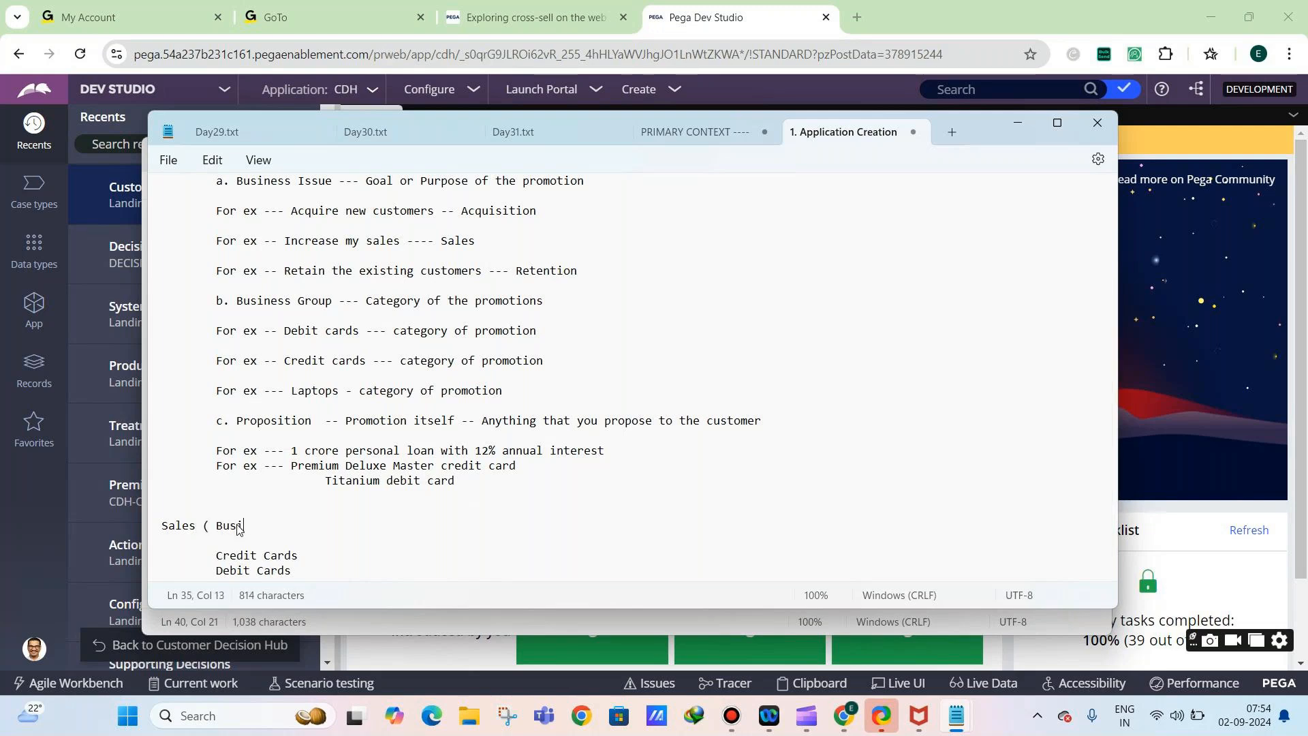
{"action": "type", "text": "ness Issue )"}
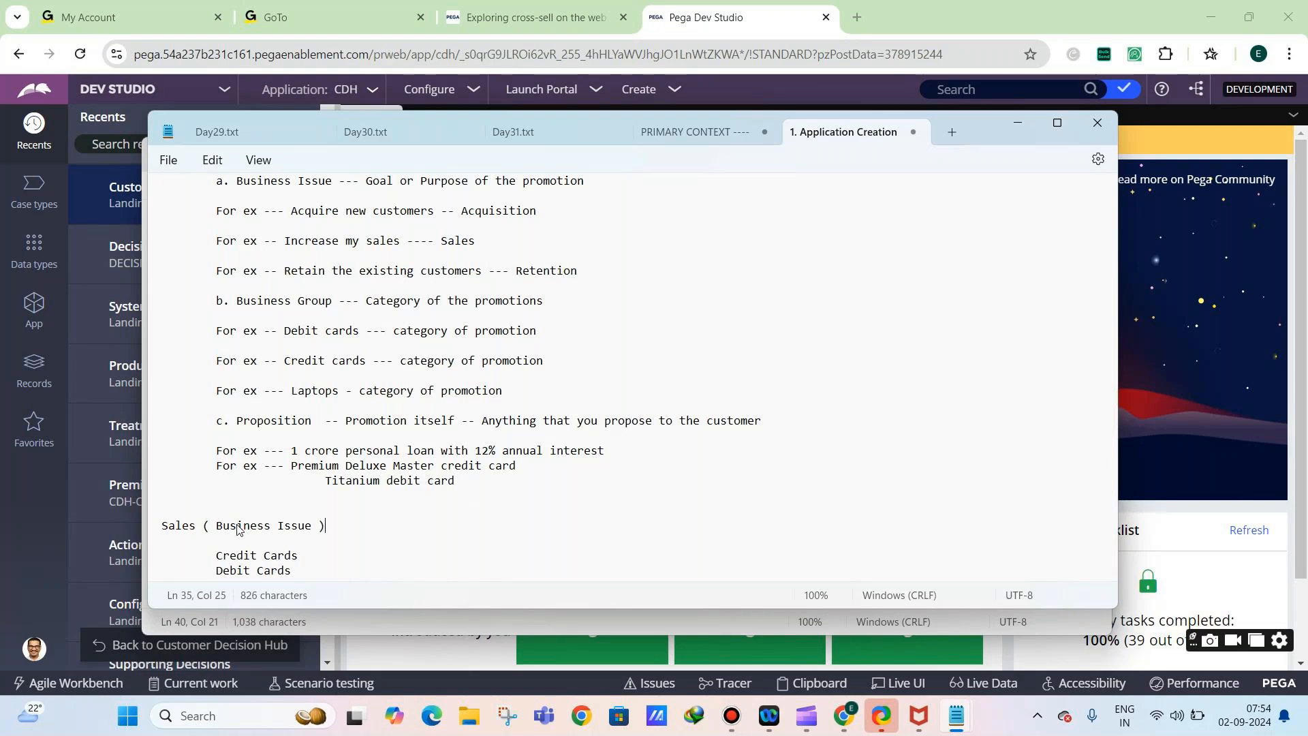
{"action": "left_click", "coordinate": [307, 559]}
{"action": "type", "text": "( Business group"}
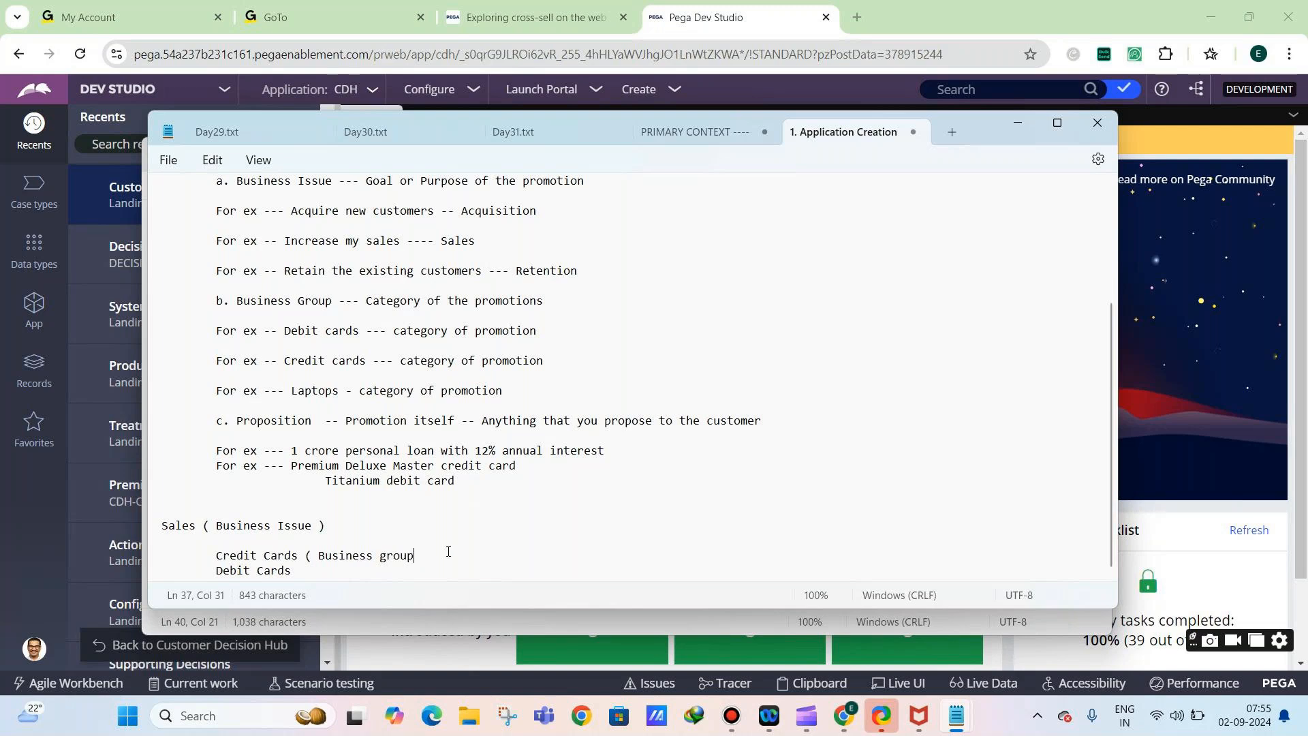
{"action": "type", "text": ")"}
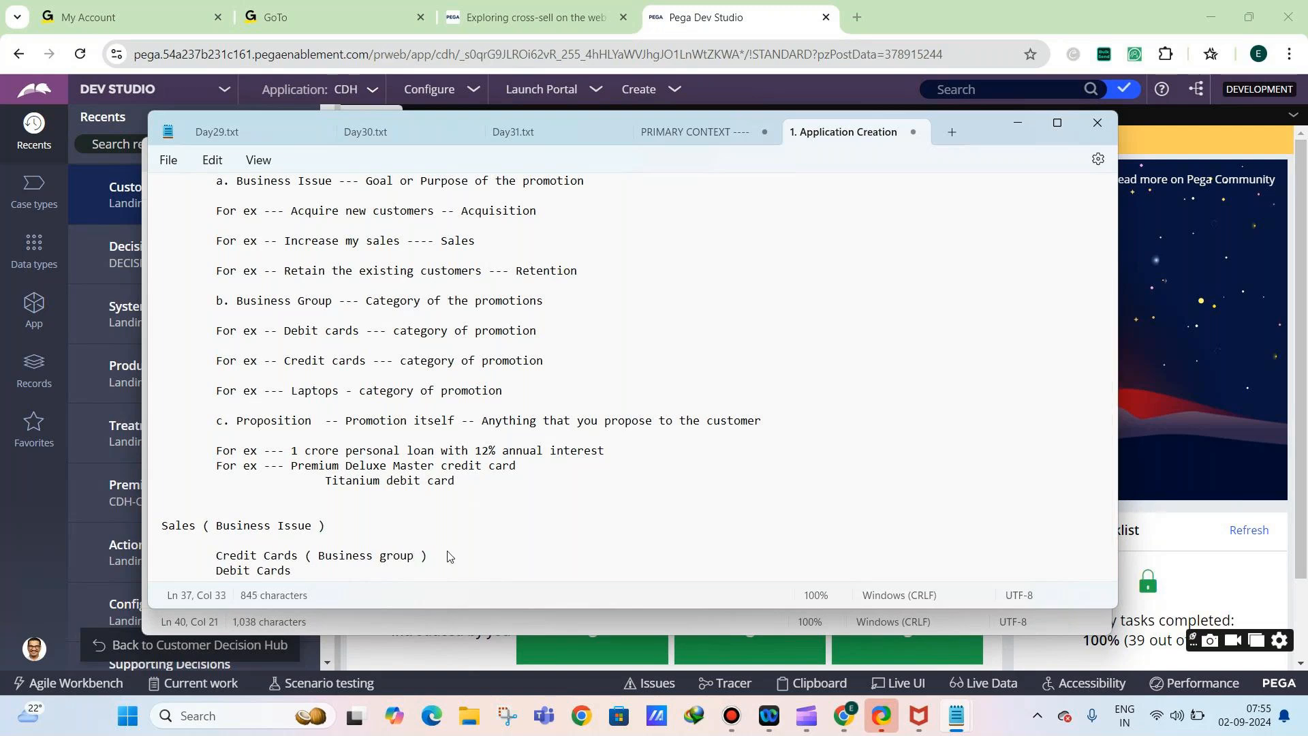
Label Debit Cards with "( Business group )" in the sample hierarchy
{"action": "left_click", "coordinate": [398, 576]}
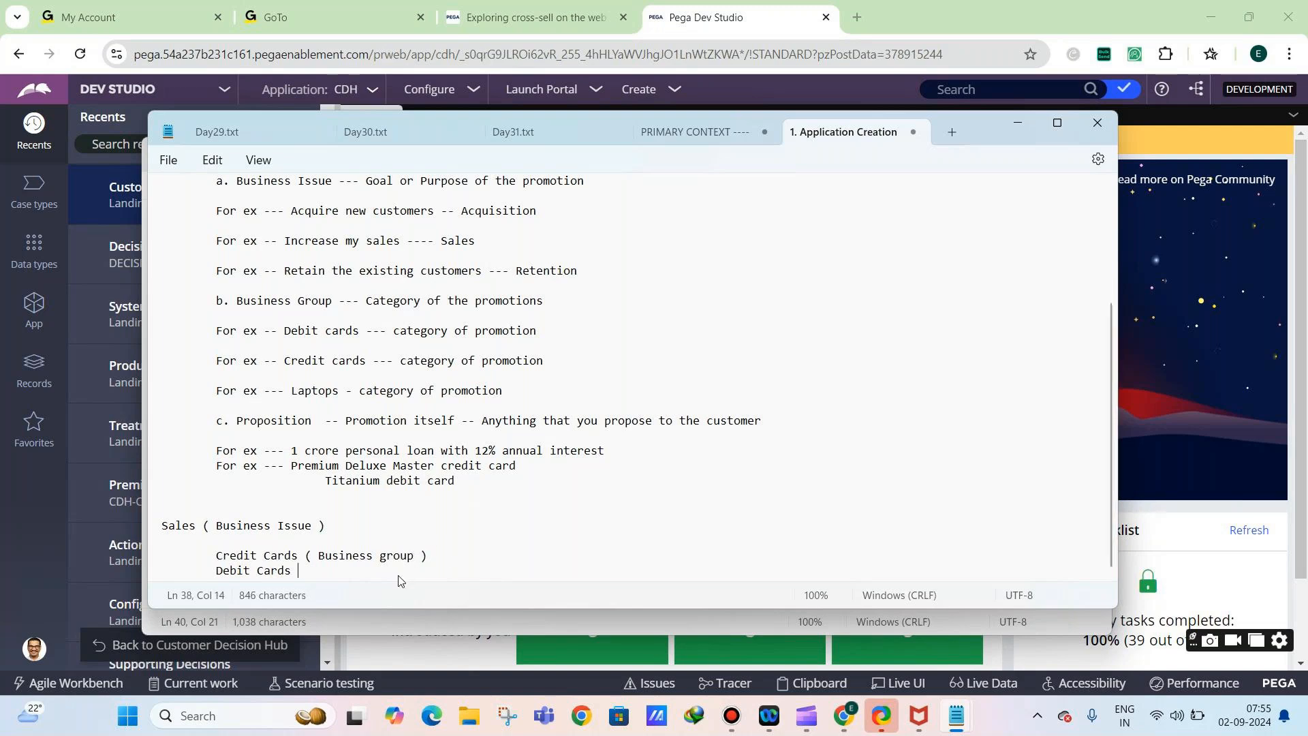
{"action": "type", "text": "( Busines"}
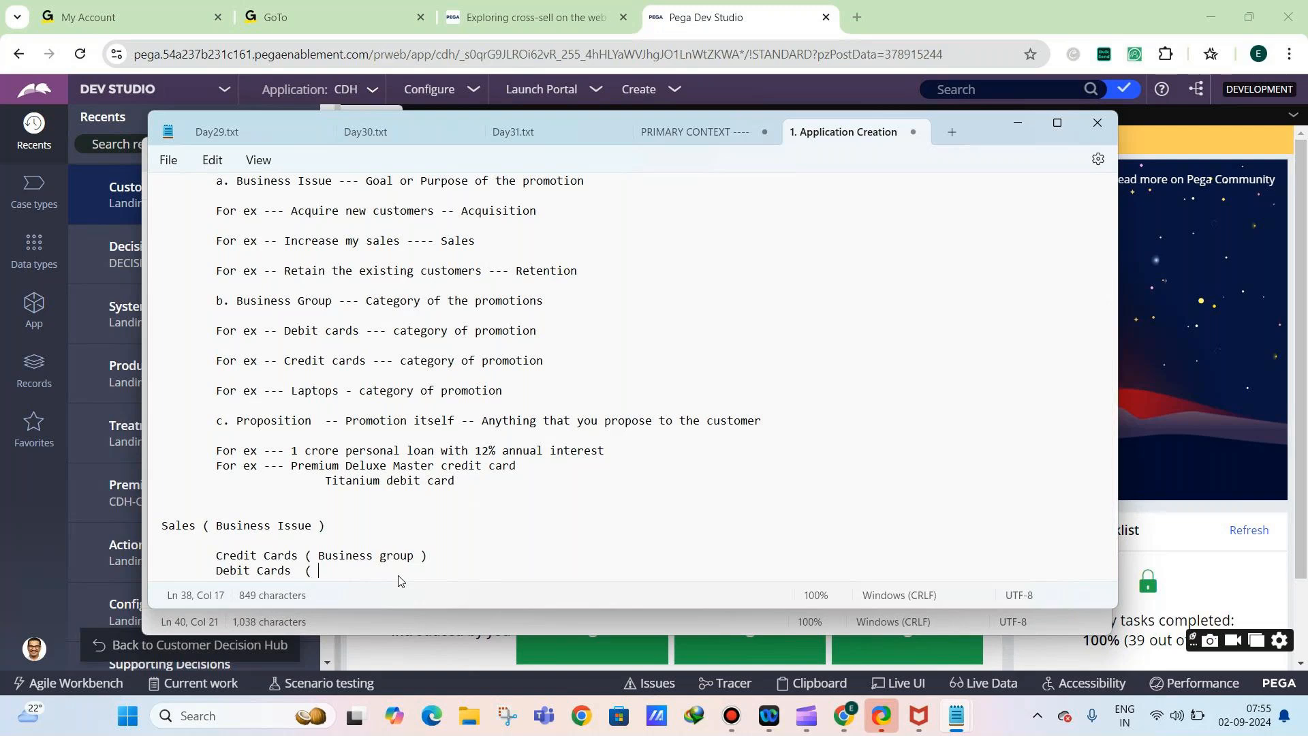
{"action": "type", "text": "s group )"}
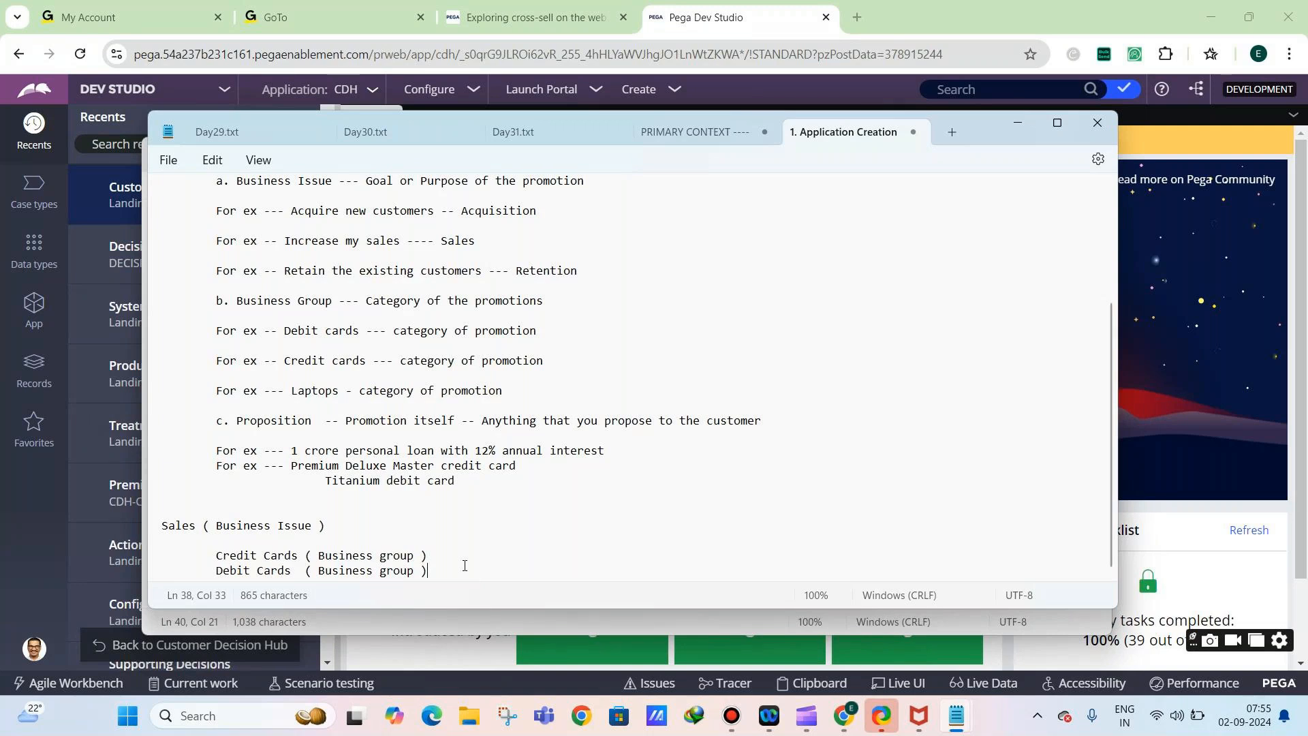
Add the indented entry "-- Easy Flights Prepaid Debit Card ( Proposition )" beneath Debit Cards in the sample hierarchy
{"action": "key", "text": "Return"}
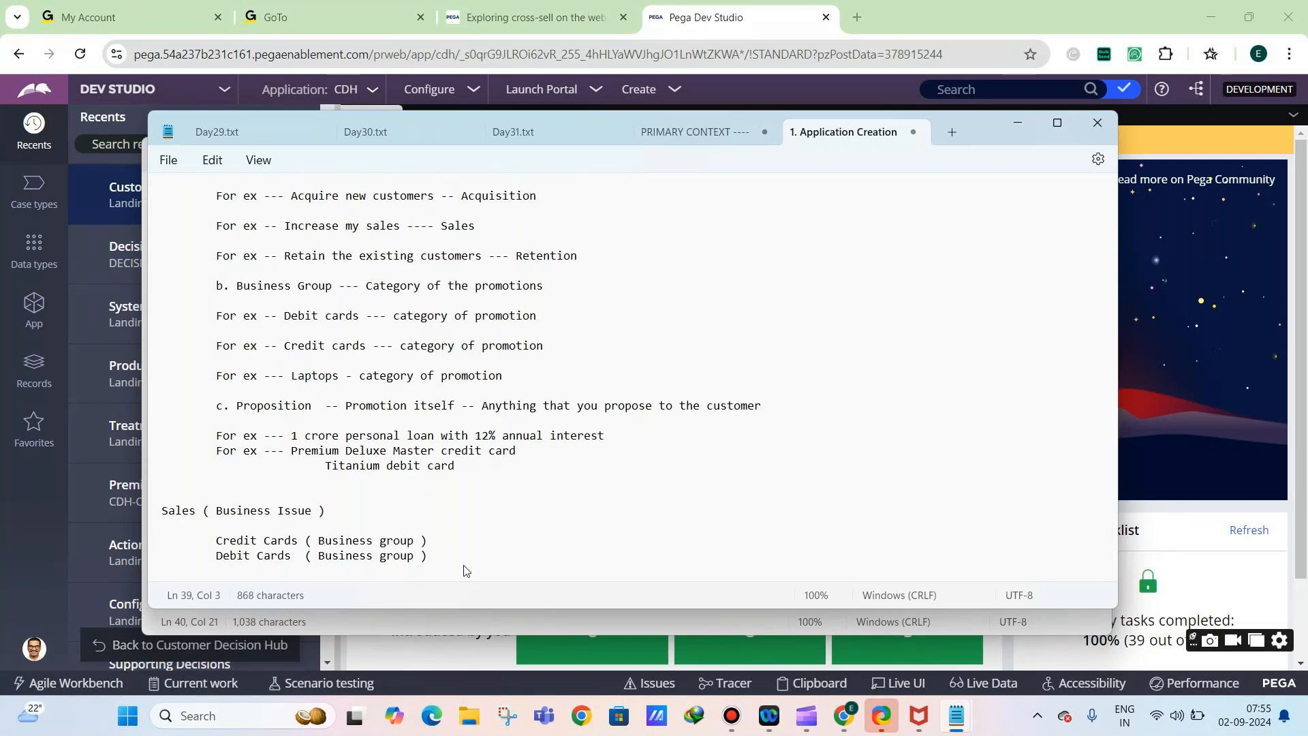
{"action": "key", "text": "Tab"}
{"action": "key", "text": "Tab"}
{"action": "type", "text": "--"}
{"action": "type", "text": "Easy Fli"}
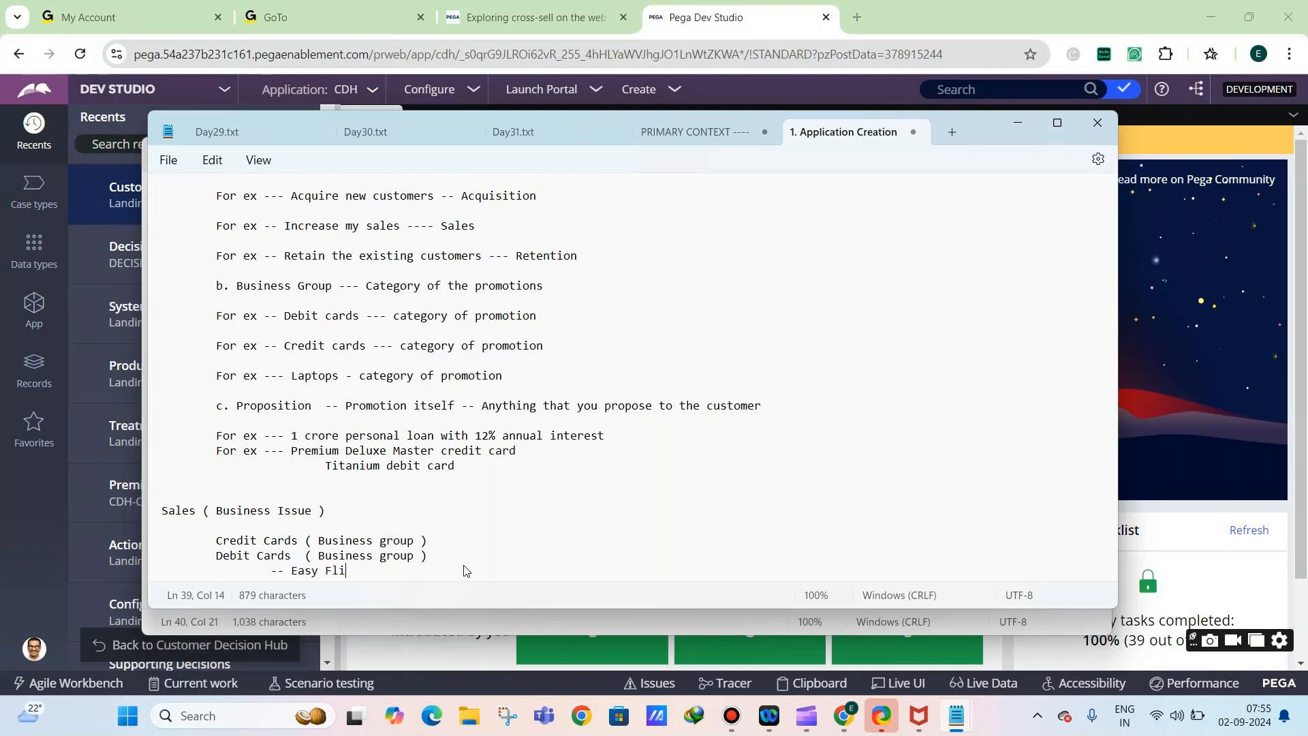
{"action": "type", "text": "ghts Prepaid Debit "}
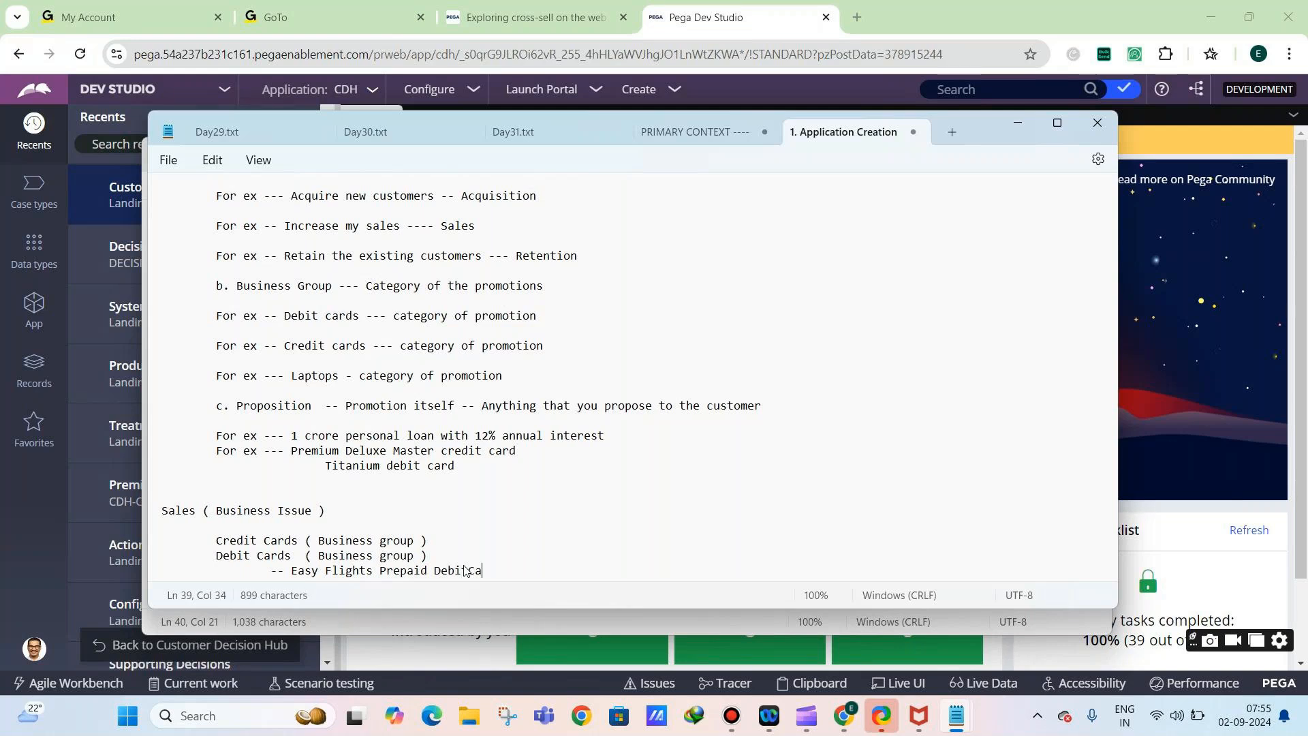
{"action": "type", "text": " Card ( Proposition )"}
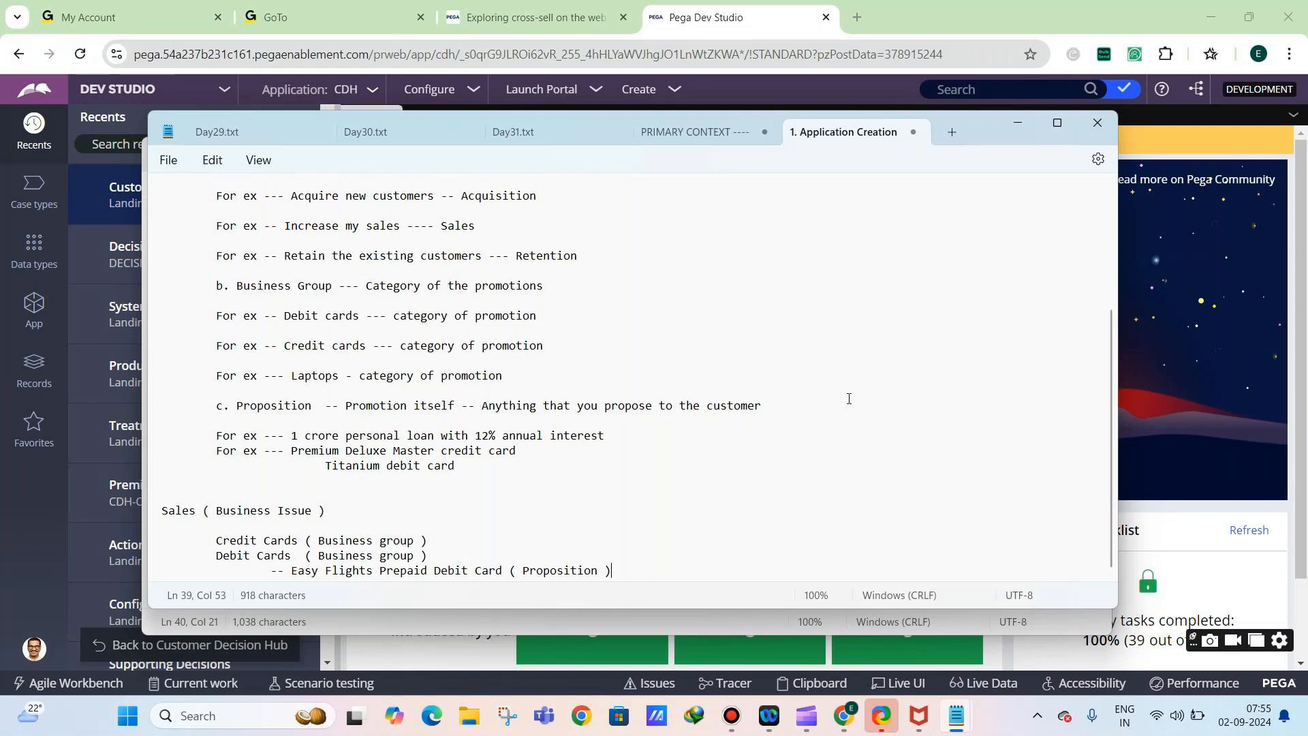
Start an indented numbered list below the Proposition definition with "1. PRODUCT" and "2. SERVICE", leaving a blank line above it
{"action": "left_click", "coordinate": [762, 408]}
{"action": "key", "text": "Return"}
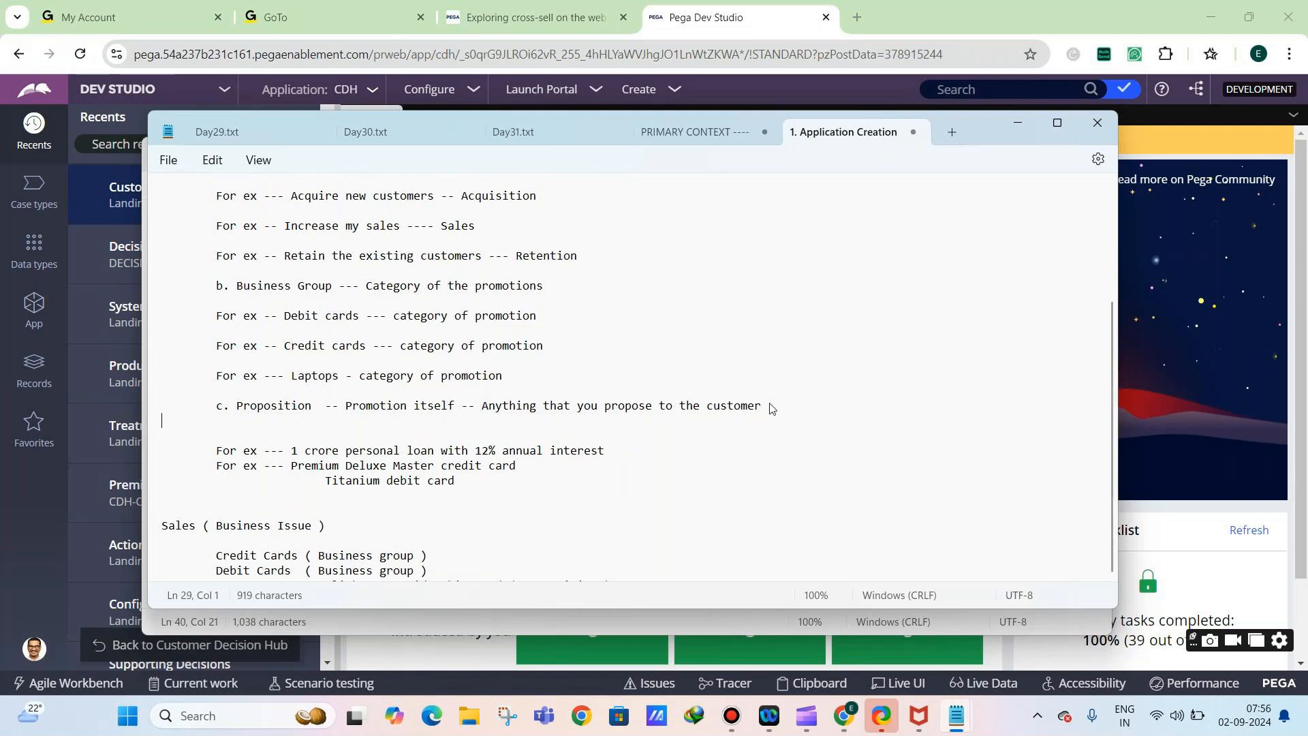
{"action": "key", "text": "Return"}
{"action": "key", "text": "Tab"}
{"action": "key", "text": "Tab"}
{"action": "type", "text": "1. PRODUC"}
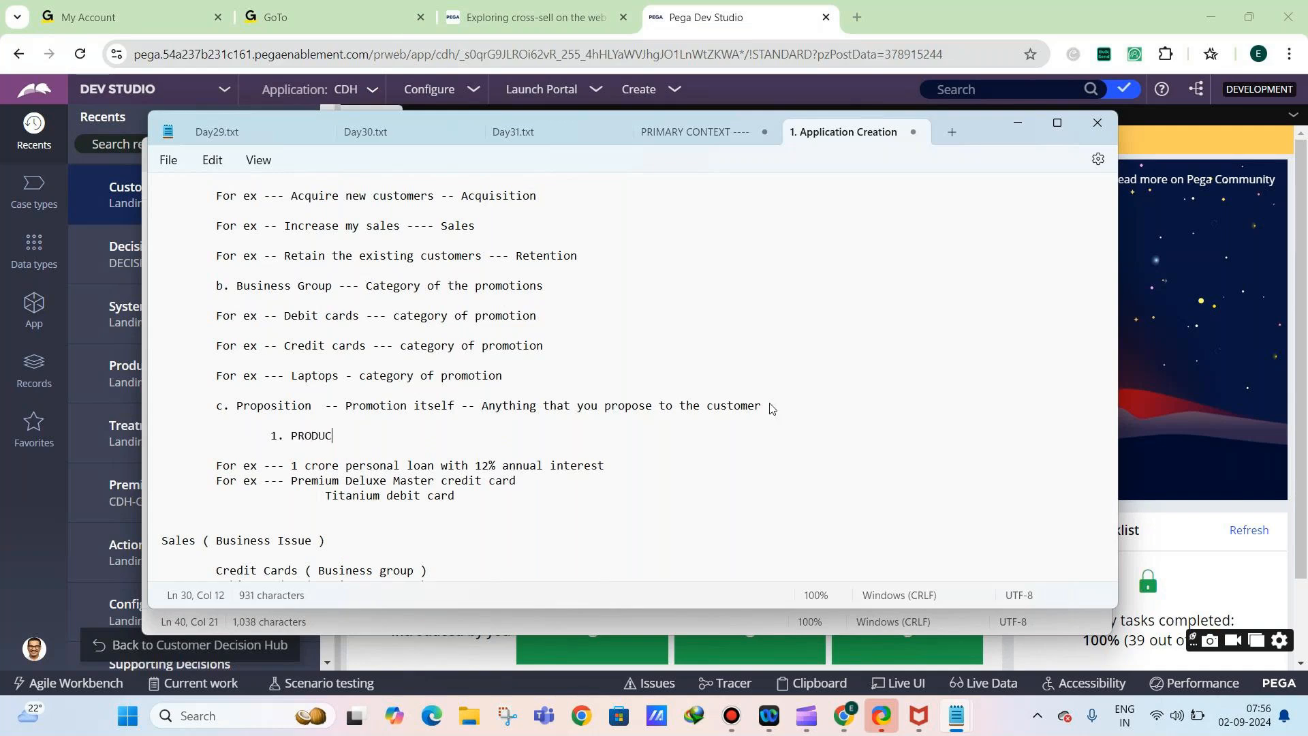
{"action": "type", "text": "T"}
{"action": "key", "text": "Return"}
{"action": "key", "text": "Tab"}
{"action": "key", "text": "Tab"}
{"action": "type", "text": "2. SERV"}
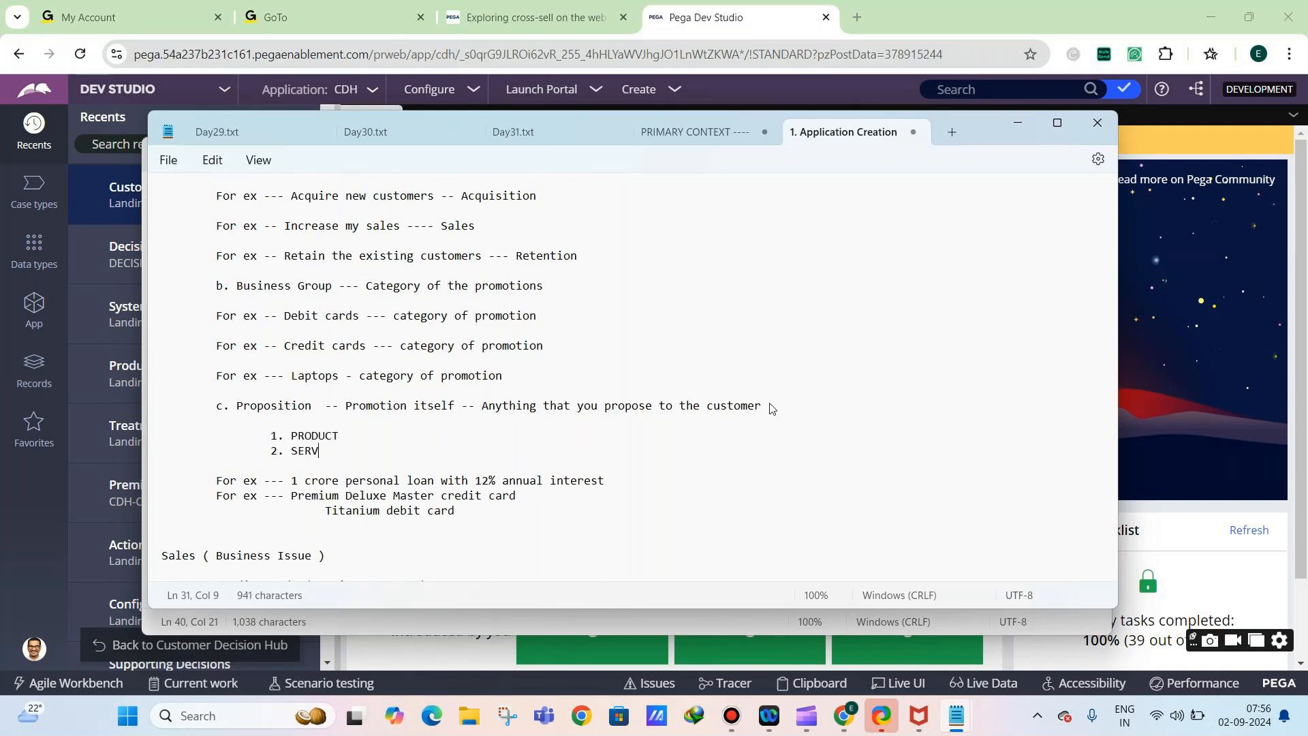
{"action": "type", "text": "ICE"}
Continue the numbered list of proposition types with "3. COUPON", "4. DISCOUNT" and "5. NOTIFICATION"
{"action": "key", "text": "Return"}
{"action": "key", "text": "Tab"}
{"action": "key", "text": "Tab"}
{"action": "type", "text": "3. COUPON"}
{"action": "key", "text": "Return"}
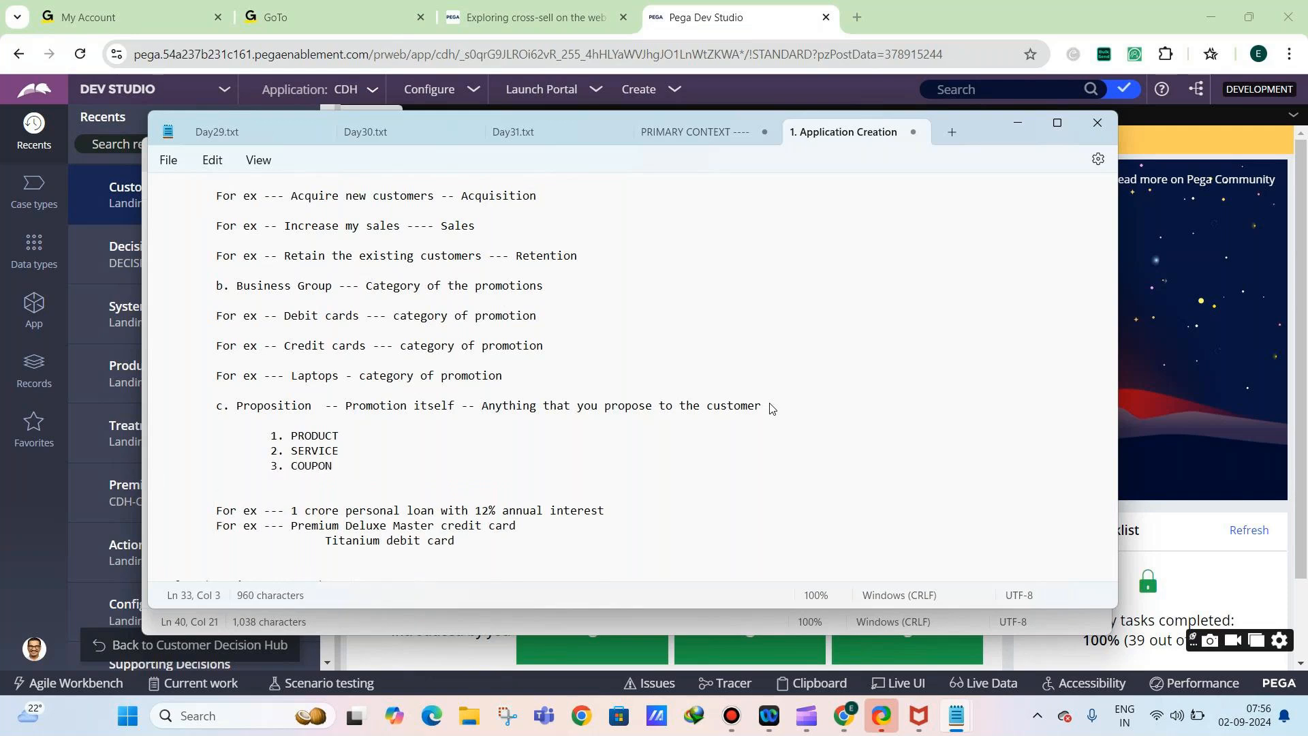
{"action": "type", "text": "4. DISCOUNT"}
{"action": "key", "text": "Return"}
{"action": "key", "text": "Tab"}
{"action": "key", "text": "Tab"}
{"action": "type", "text": "5. "}
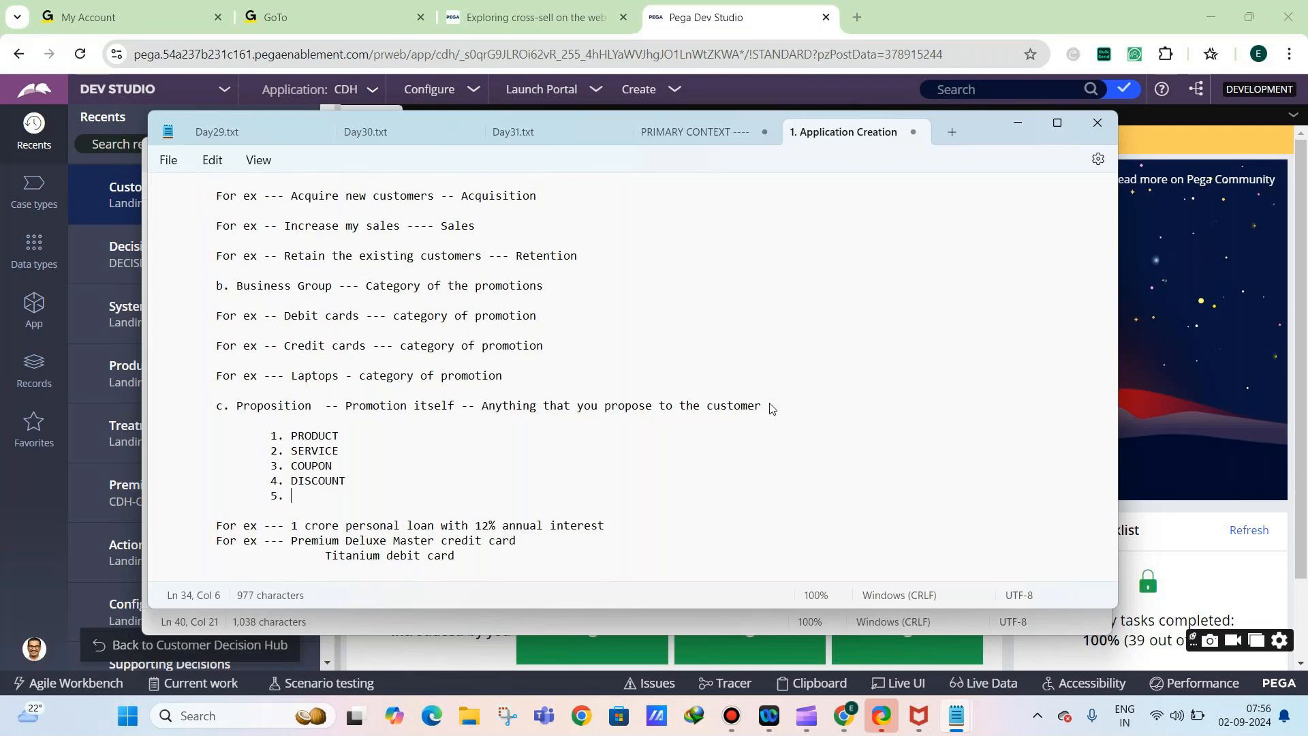
{"action": "type", "text": "NOTIFICATION"}
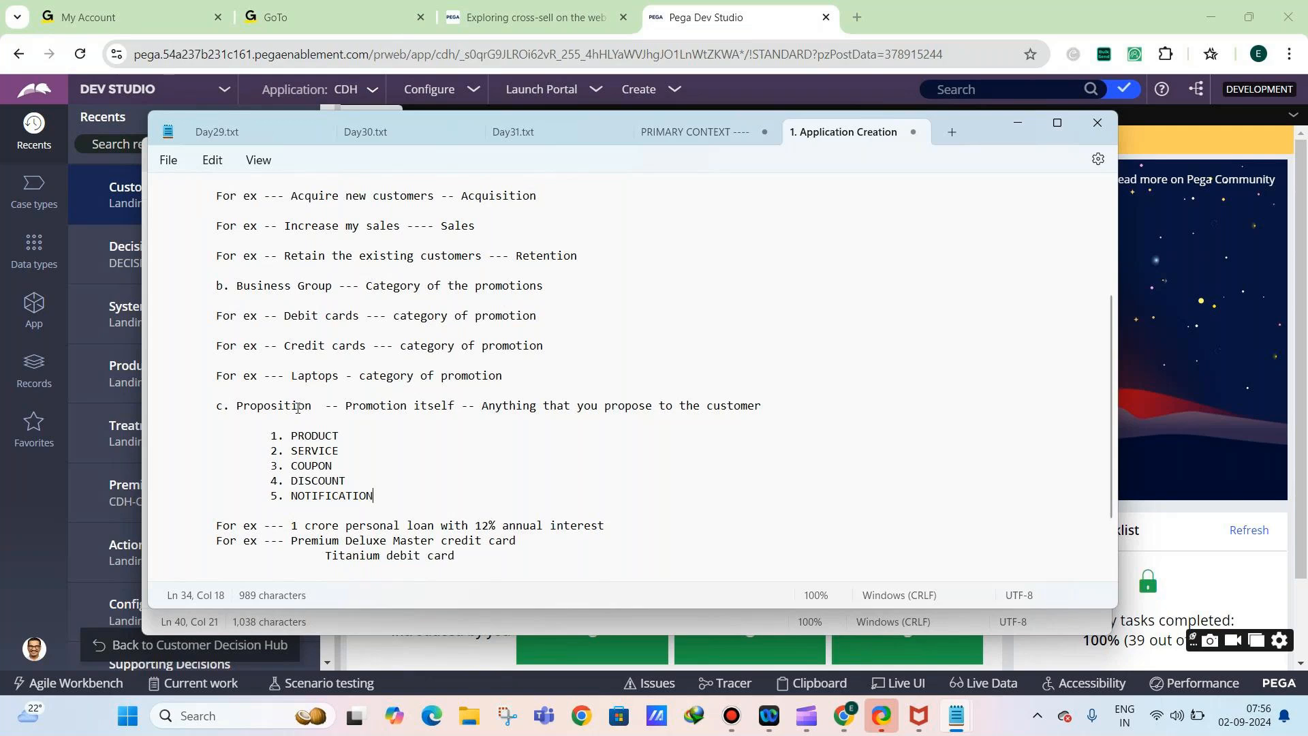
Insert a blank line between Debit Cards and its Easy Flights Prepaid Debit Card entry in the sample hierarchy
{"action": "left_click_drag", "start_coordinate": [339, 431], "coordinate": [296, 430]}
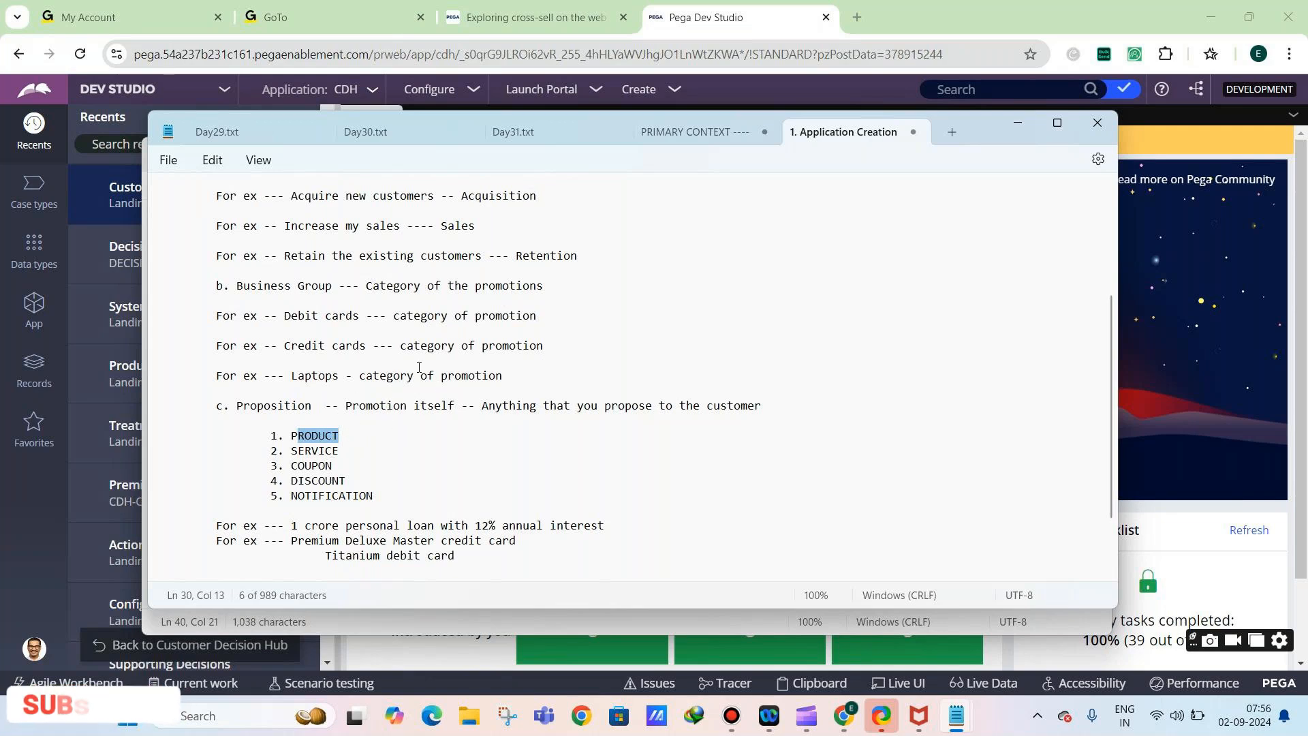
{"action": "scroll", "coordinate": [422, 372], "scroll_direction": "down", "scroll_amount": 1}
{"action": "scroll", "coordinate": [422, 368], "scroll_direction": "down", "scroll_amount": 1}
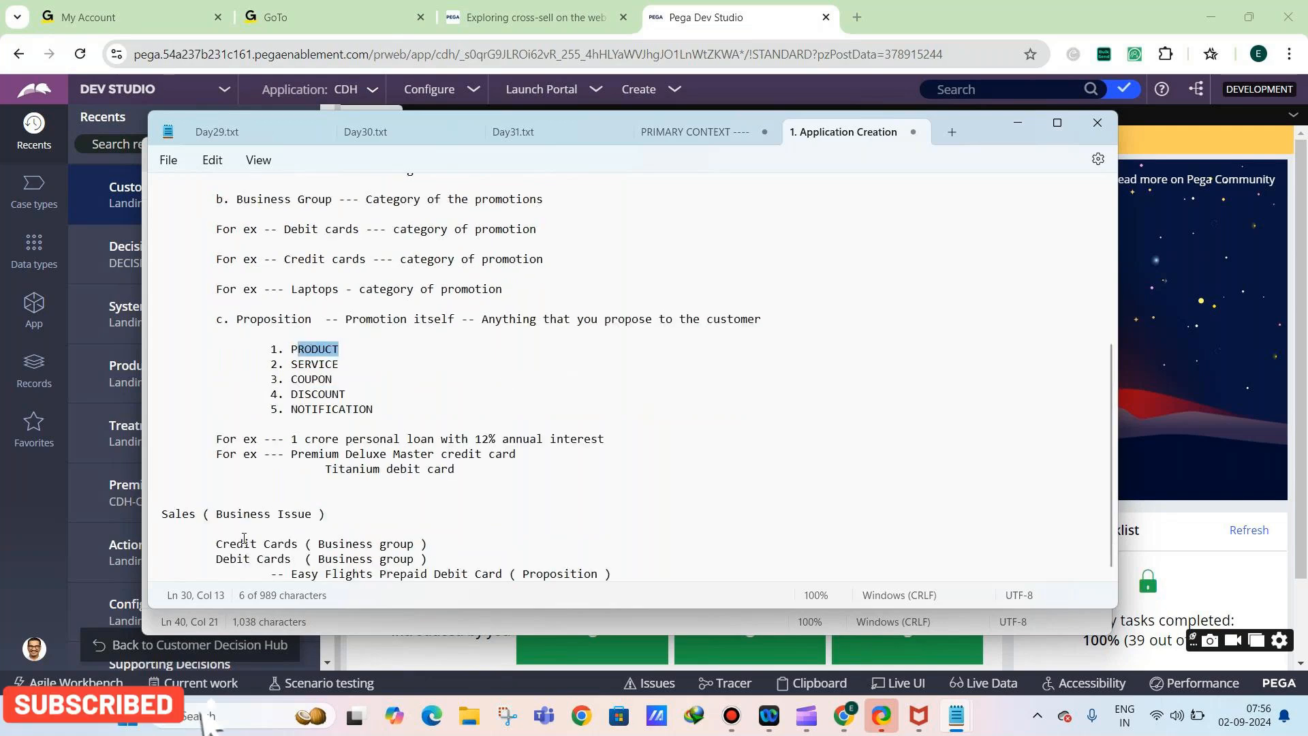
{"action": "left_click", "coordinate": [442, 563]}
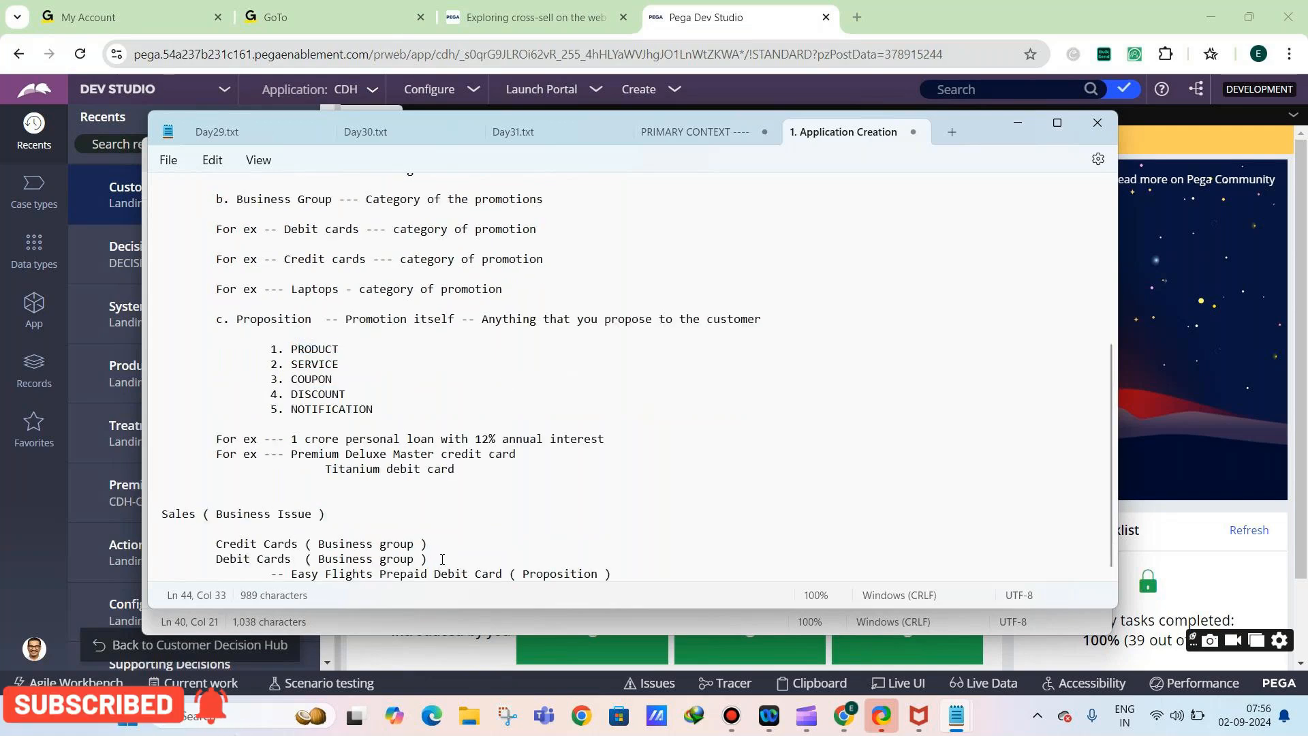
{"action": "key", "text": "Return"}
{"action": "scroll", "coordinate": [429, 442], "scroll_direction": "down", "scroll_amount": 1}
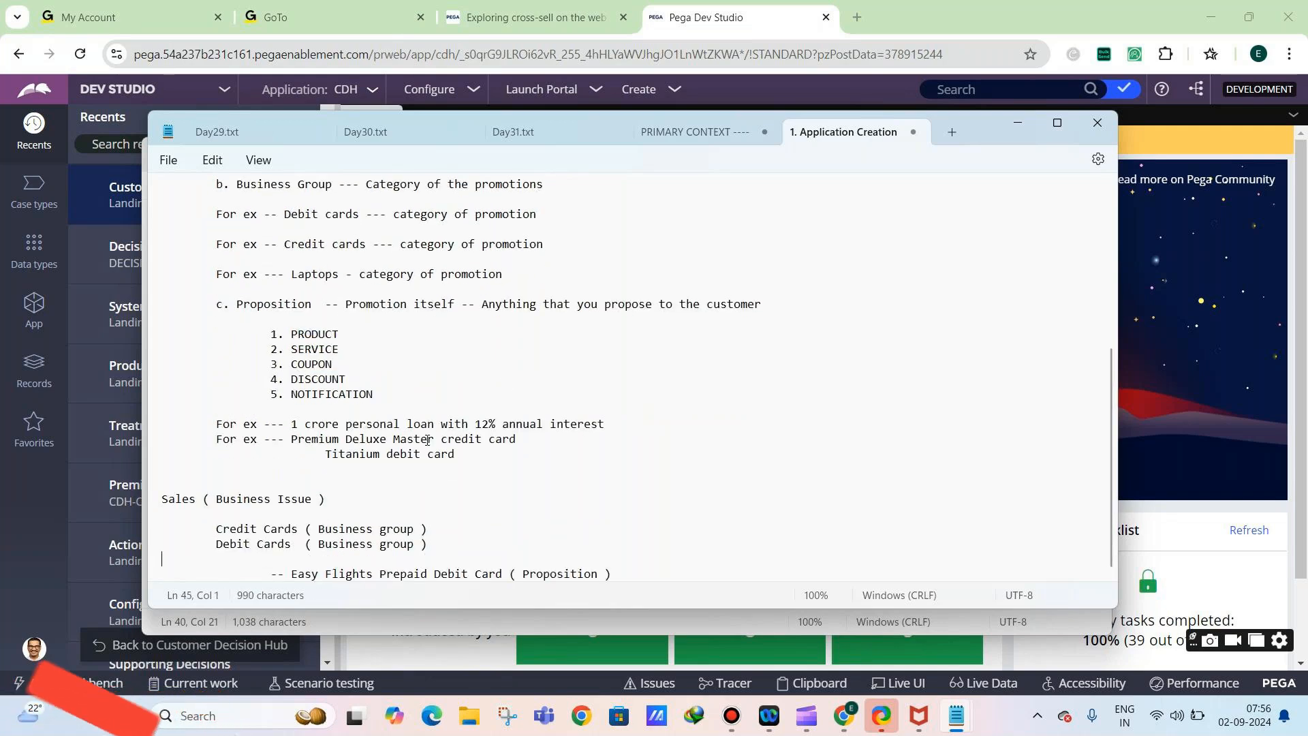
Add the indented entry "-- Neon Credit Card ( Proposition )" beneath Credit Cards, with a blank line above and below it
{"action": "left_click_drag", "start_coordinate": [163, 497], "coordinate": [175, 498]}
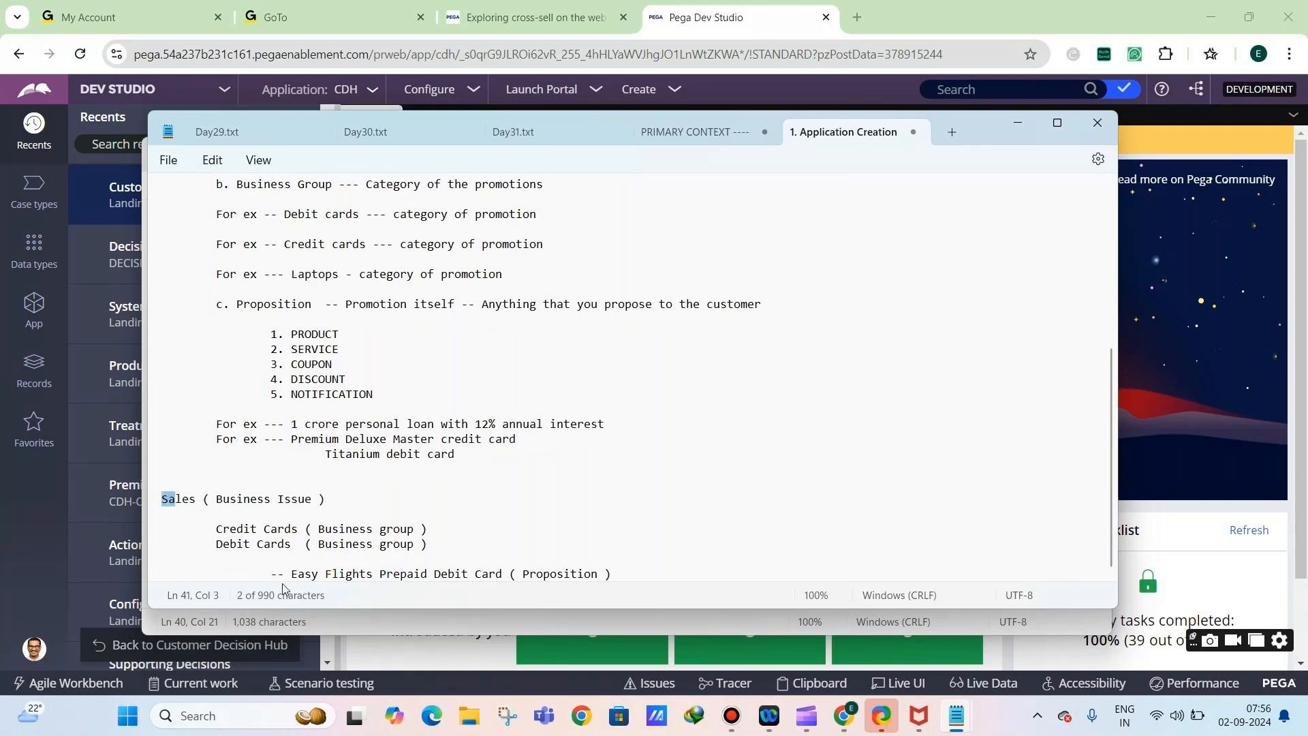
{"action": "left_click_drag", "start_coordinate": [297, 576], "coordinate": [635, 590]}
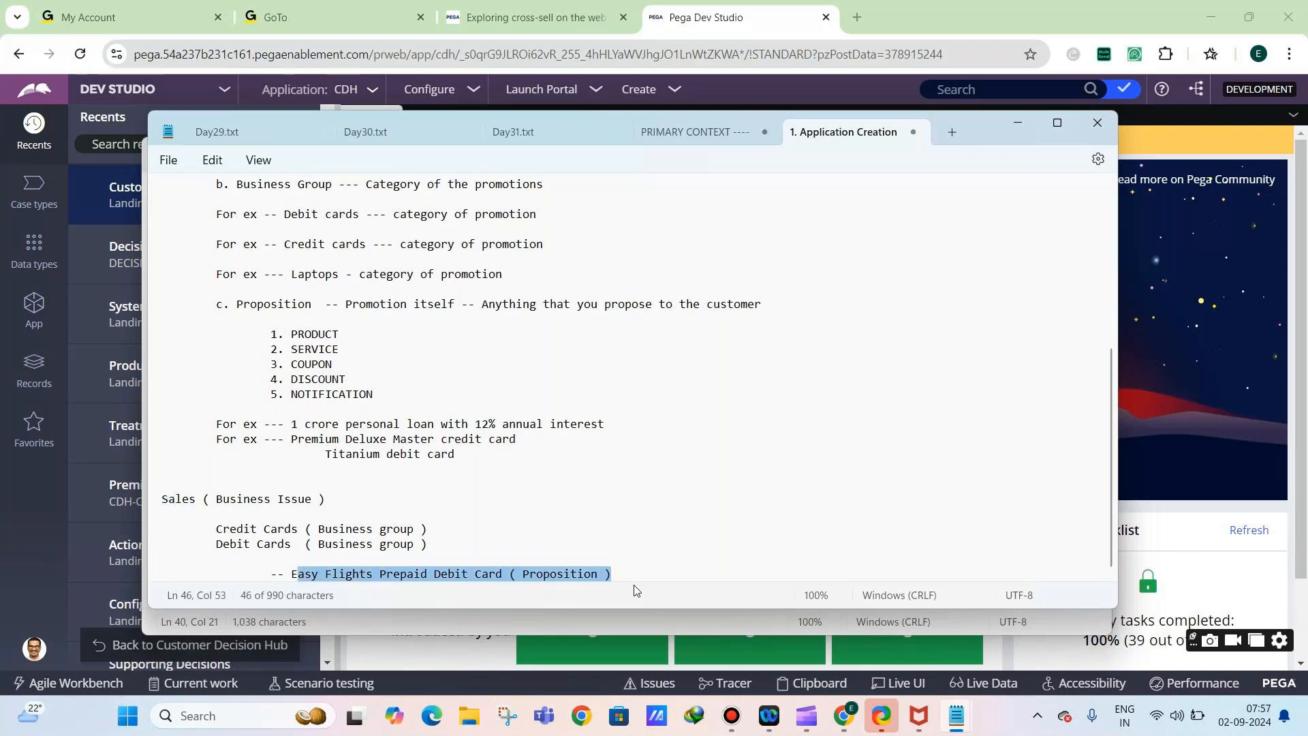
{"action": "left_click", "coordinate": [438, 529]}
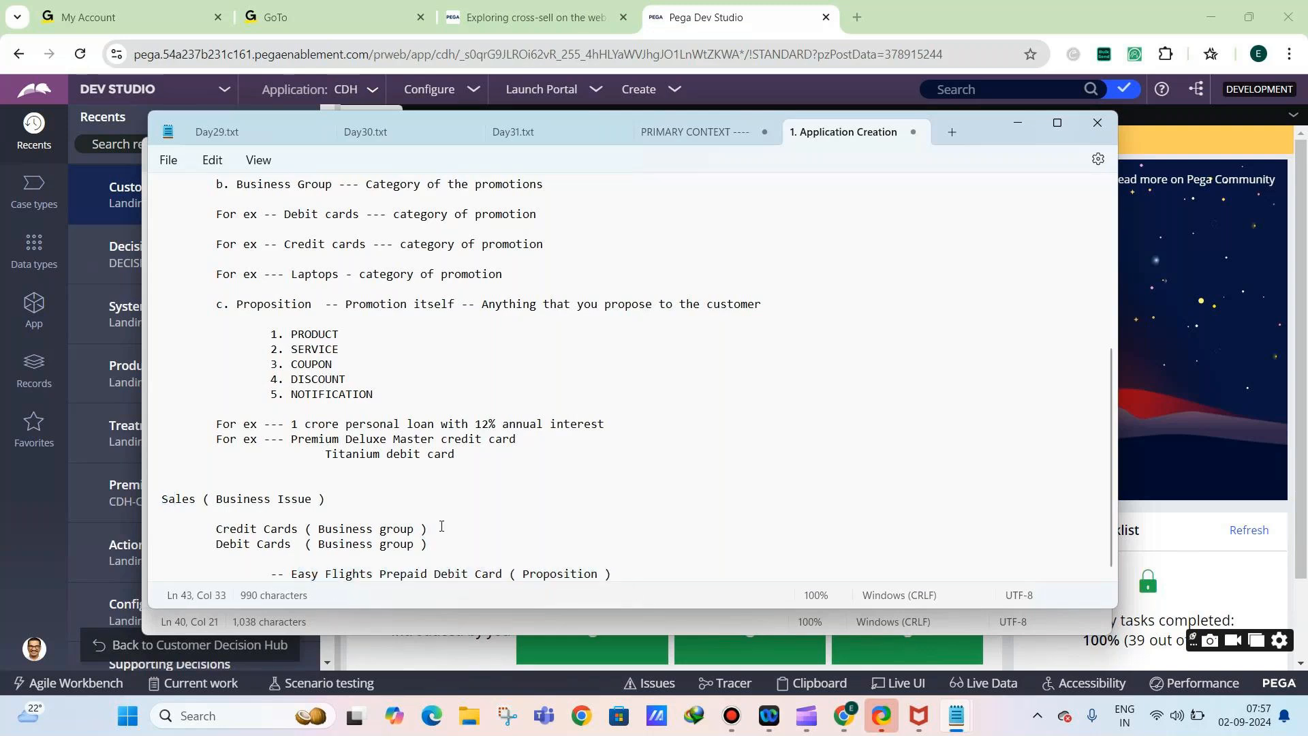
{"action": "key", "text": "Return"}
{"action": "key", "text": "Return"}
{"action": "key", "text": "Tab"}
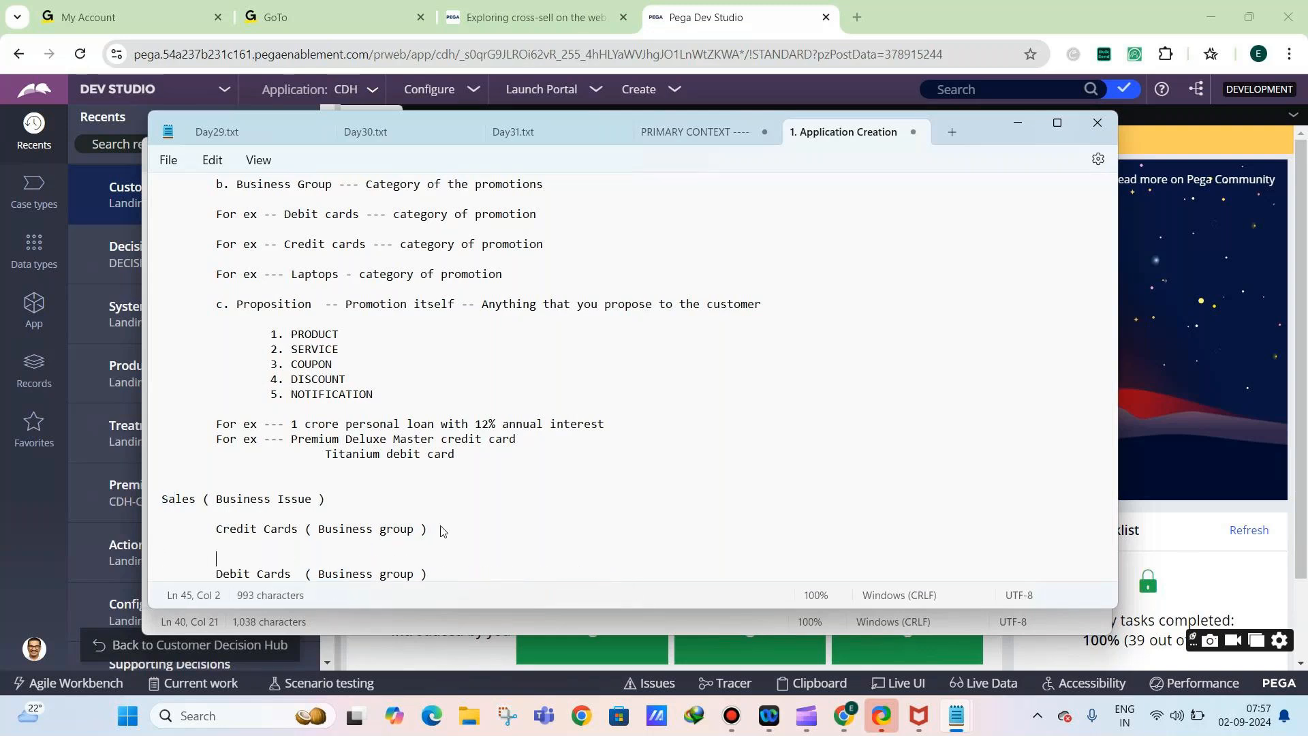
{"action": "type", "text": "-- Neon Credit Ca"}
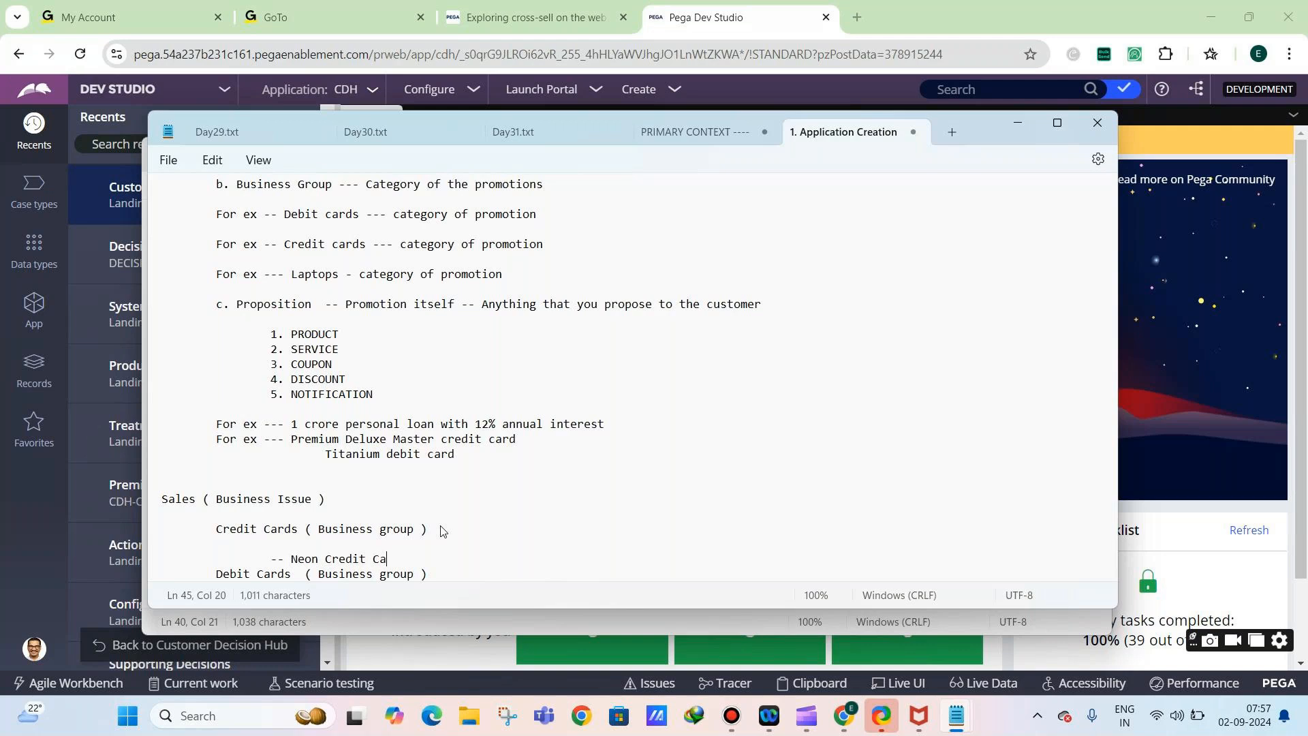
{"action": "type", "text": "rd ( Proposition )"}
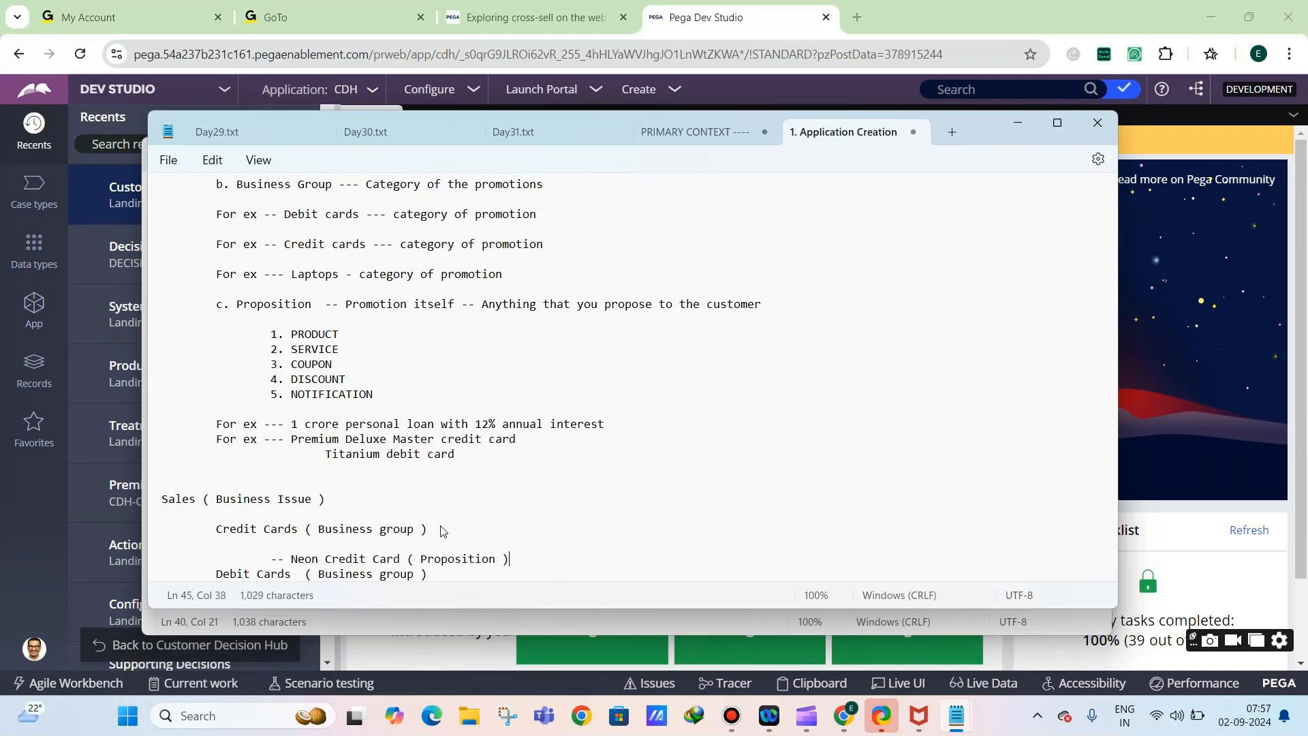
{"action": "key", "text": "Return"}
{"action": "scroll", "coordinate": [477, 452], "scroll_direction": "down", "scroll_amount": 1}
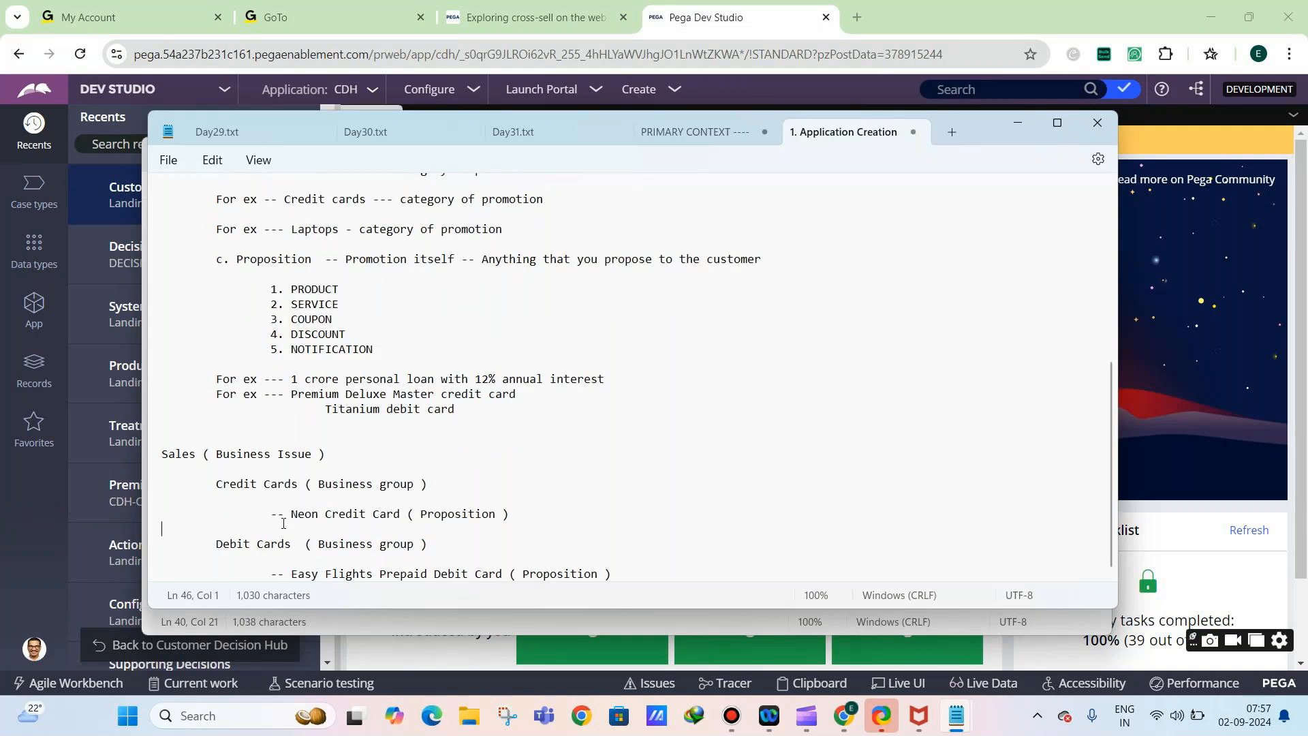
Review the sample hierarchy by highlighting the Sales issue, the business groups and the propositions under them
{"action": "left_click_drag", "start_coordinate": [164, 457], "coordinate": [327, 457]}
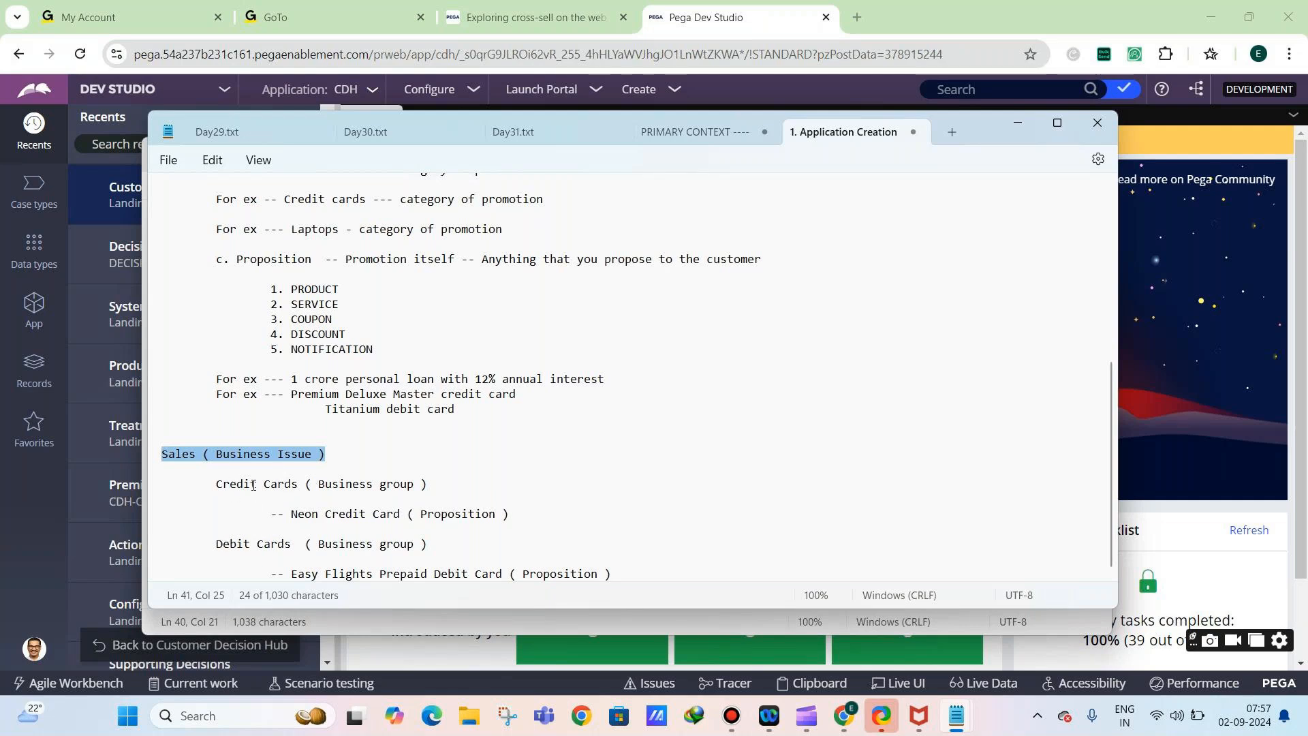
{"action": "left_click_drag", "start_coordinate": [290, 515], "coordinate": [397, 515]}
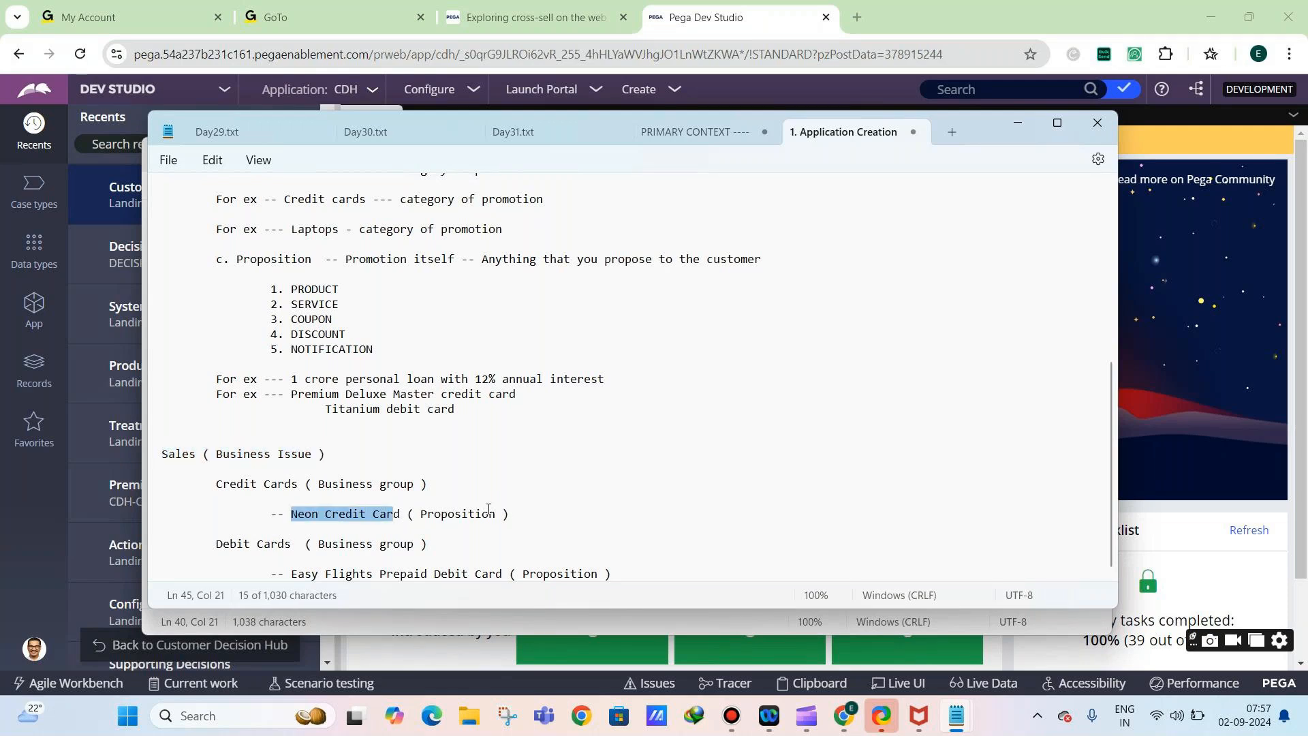
{"action": "left_click_drag", "start_coordinate": [508, 514], "coordinate": [407, 513]}
{"action": "left_click_drag", "start_coordinate": [216, 543], "coordinate": [393, 544]}
{"action": "left_click_drag", "start_coordinate": [291, 573], "coordinate": [510, 576]}
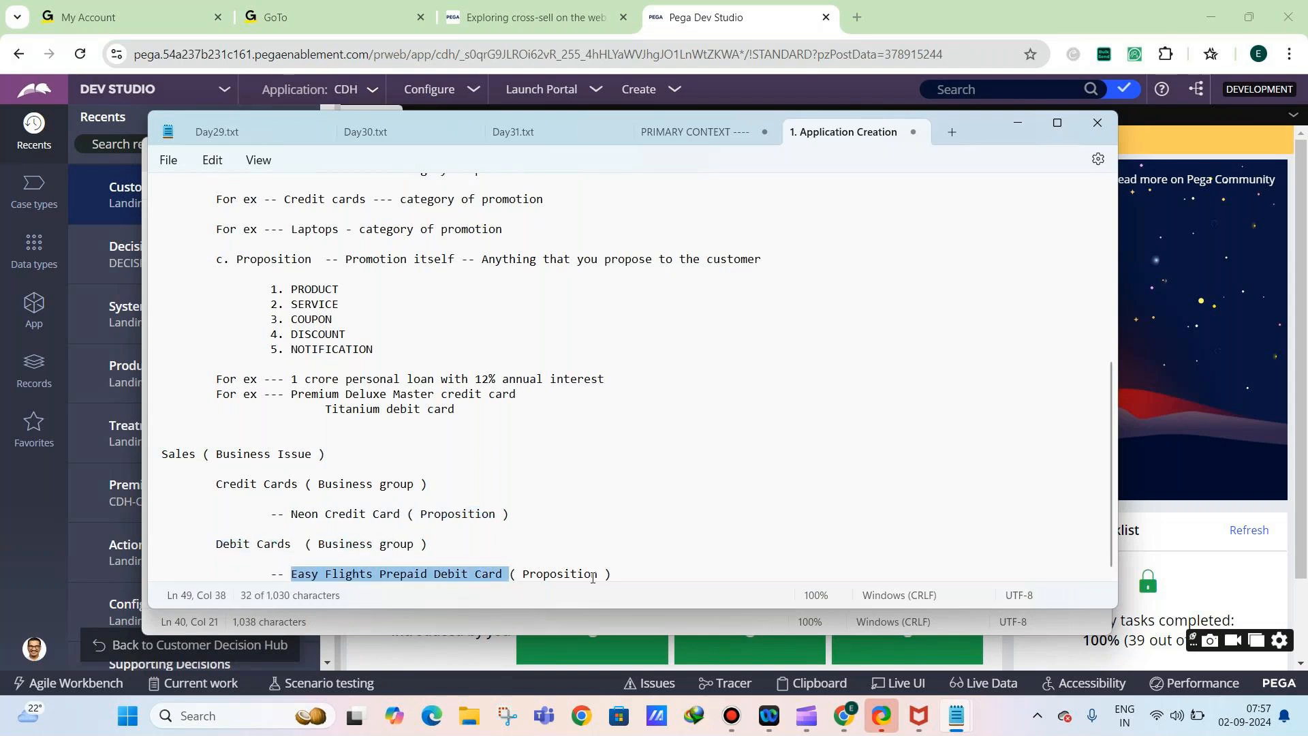
{"action": "left_click_drag", "start_coordinate": [611, 574], "coordinate": [291, 574]}
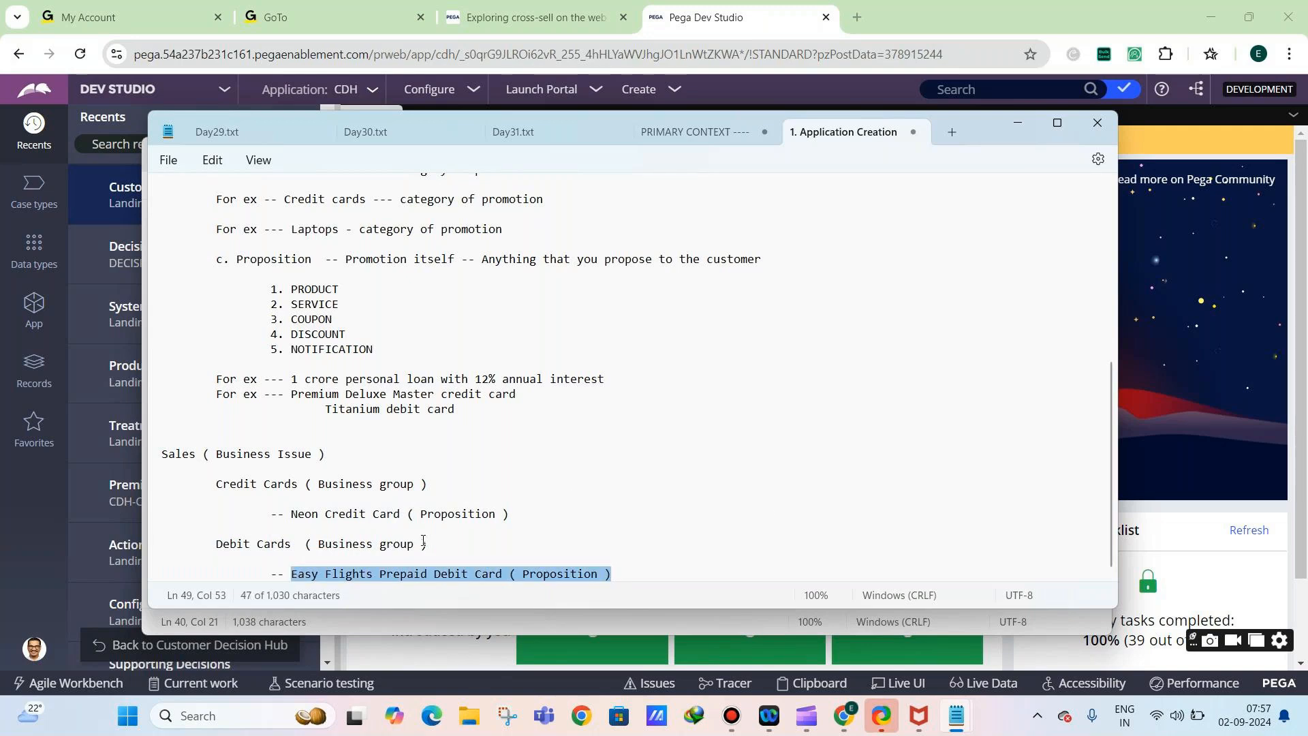
{"action": "left_click_drag", "start_coordinate": [434, 545], "coordinate": [217, 552]}
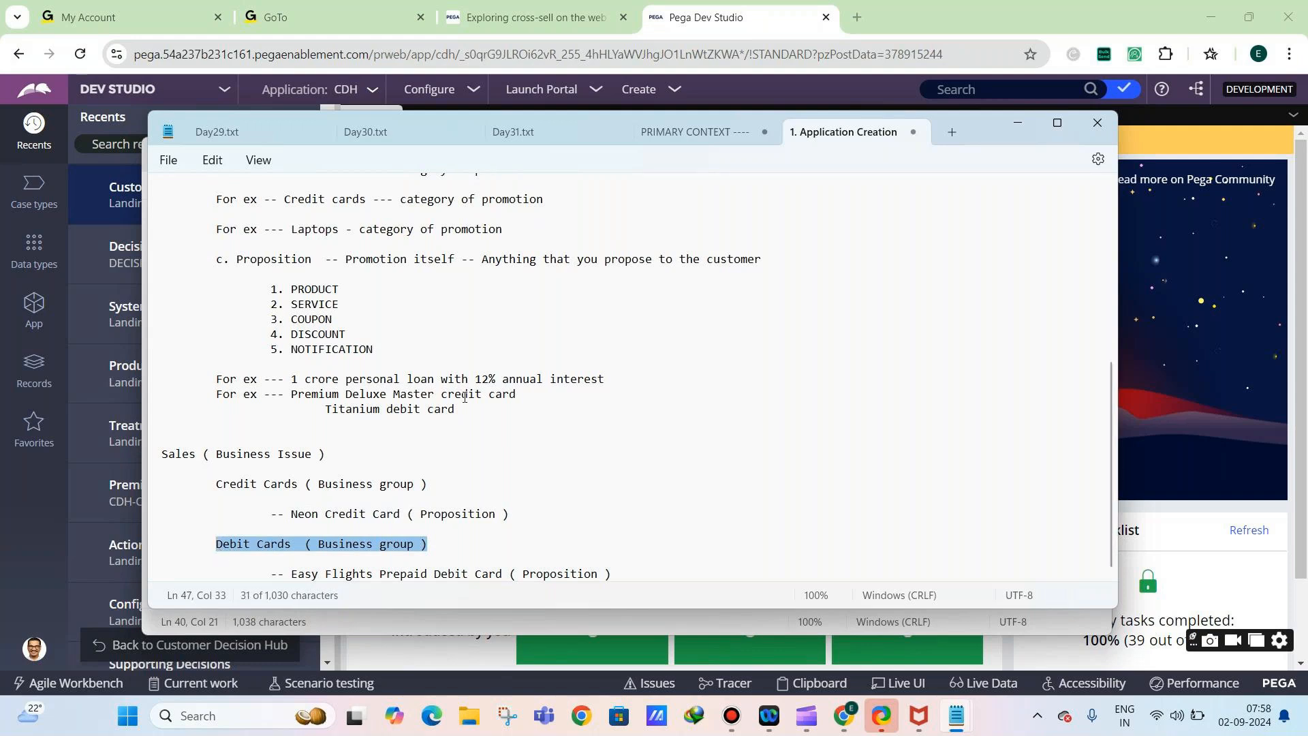
Add the example "50% discount on shoes" a few blank lines below the sample hierarchy
{"action": "left_click", "coordinate": [651, 574]}
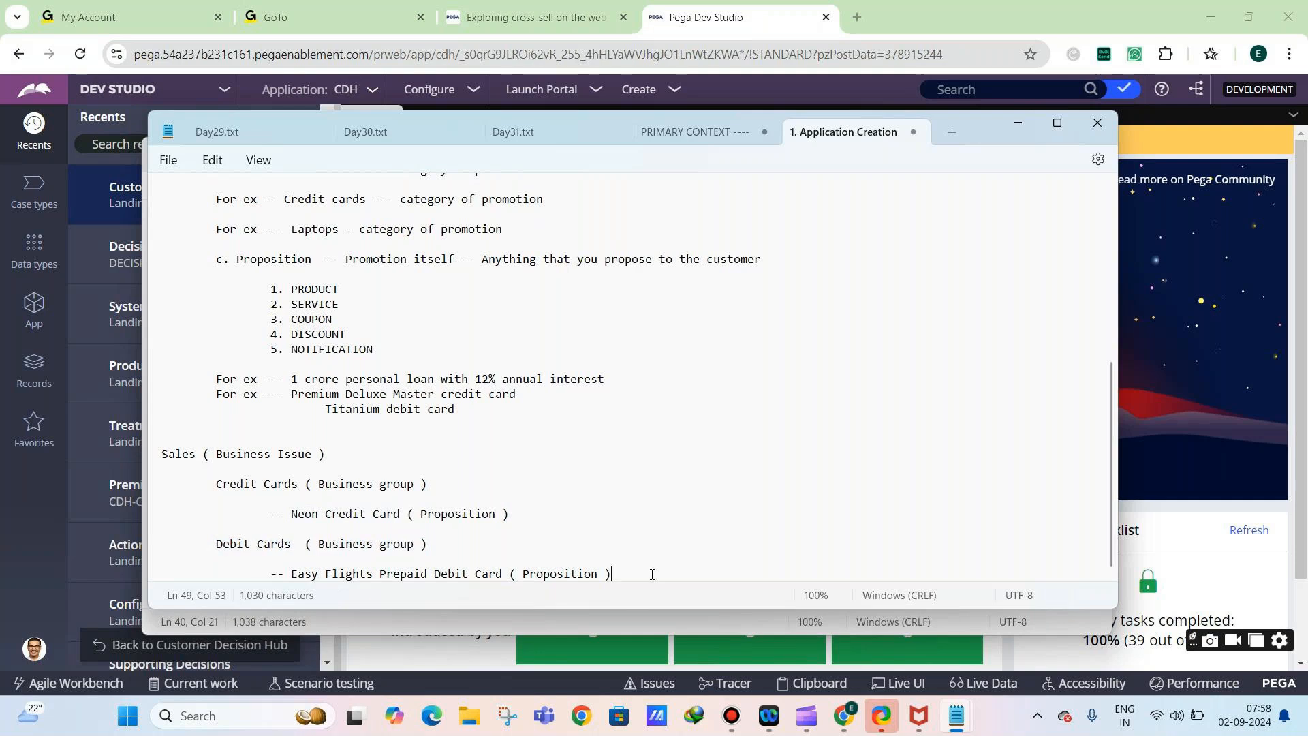
{"action": "key", "text": "Return"}
{"action": "key", "text": "Return"}
{"action": "key", "text": "Return"}
{"action": "key", "text": "Return"}
{"action": "type", "text": "50%"}
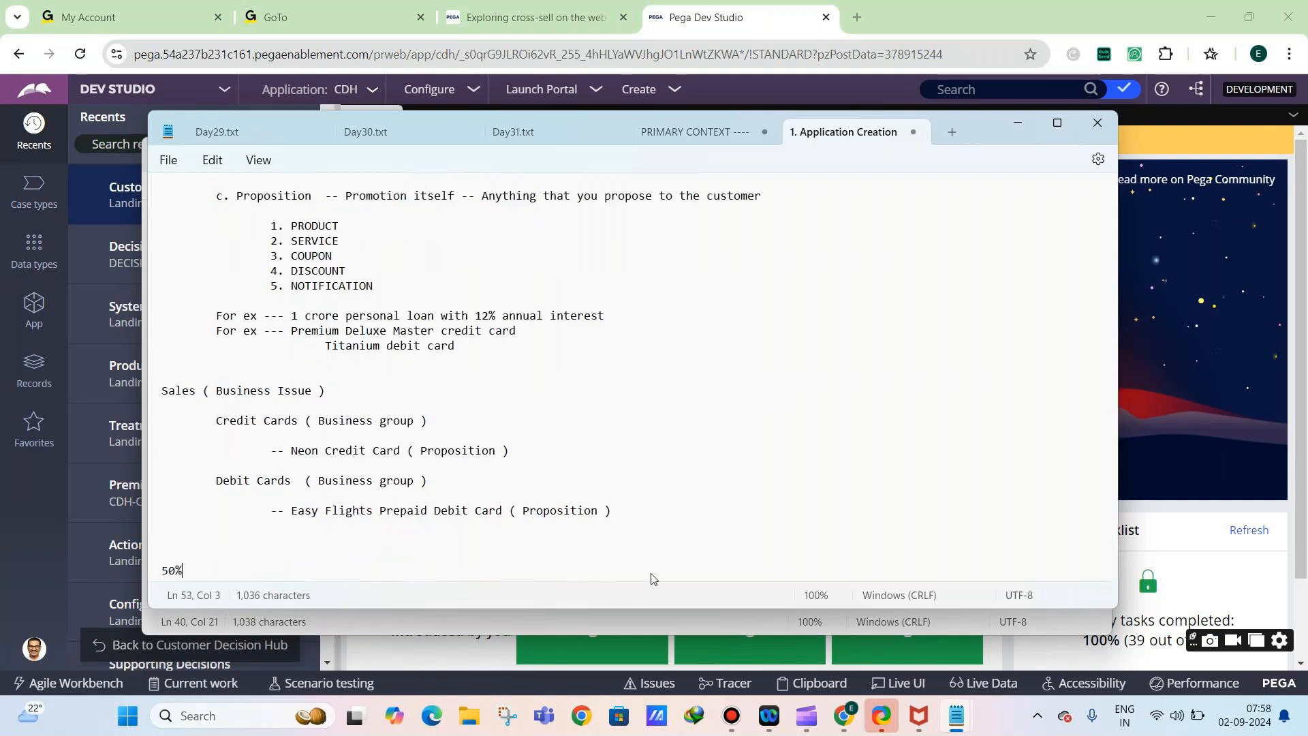
{"action": "type", "text": " discount on "}
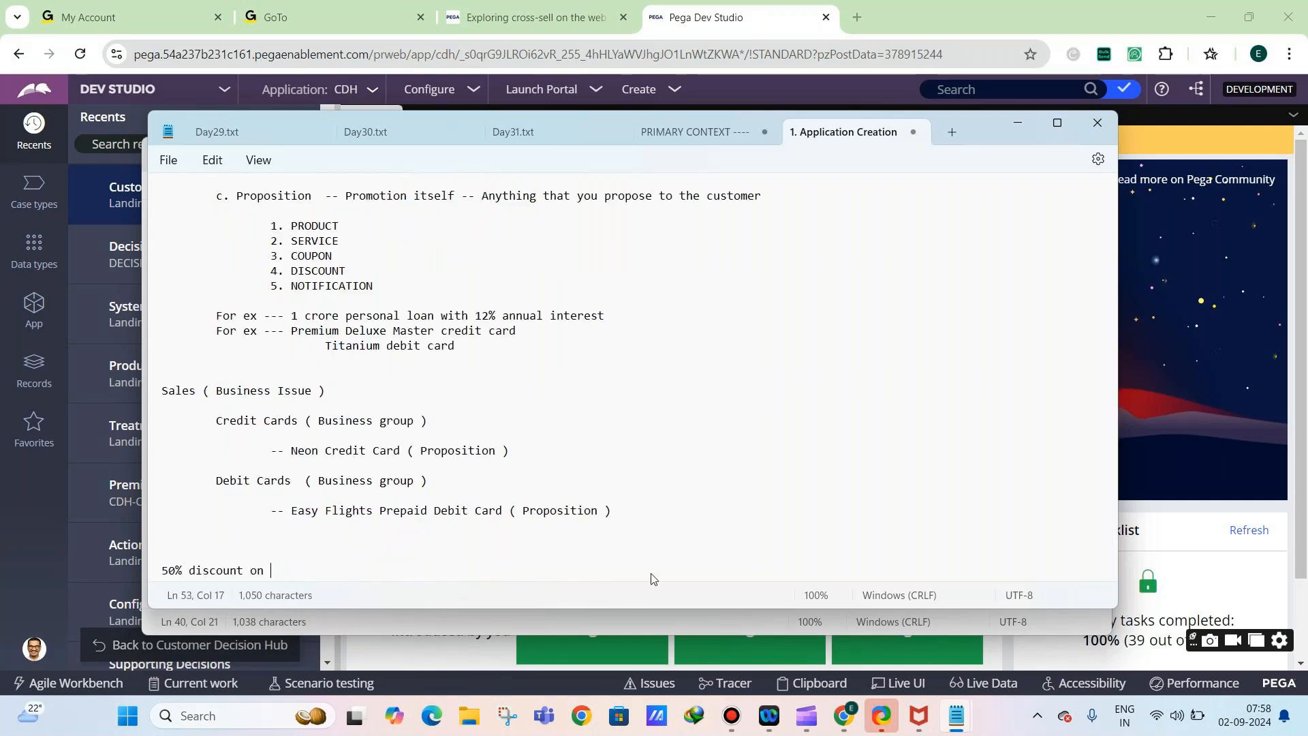
{"action": "type", "text": "shoes"}
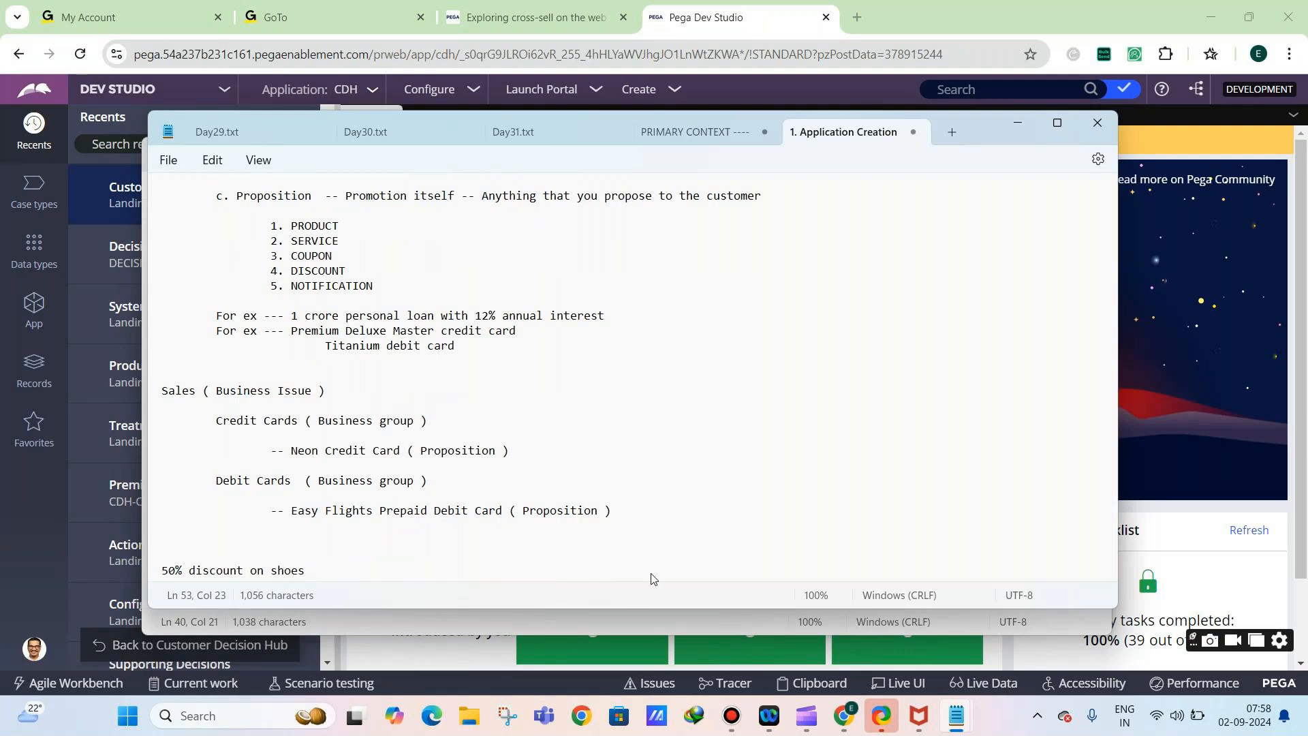
Replace "shoes" with "nike shoe" in the 50% discount example and return to the blank line above it
{"action": "double_click", "coordinate": [290, 570]}
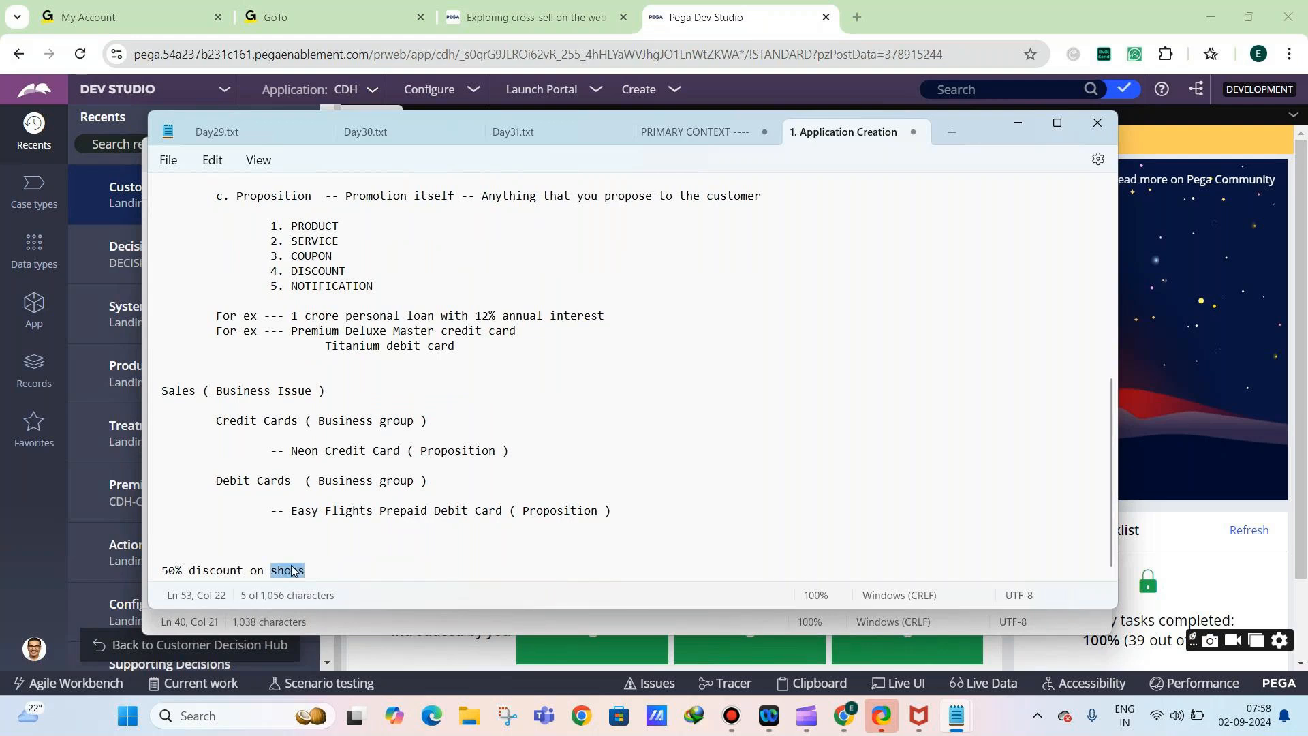
{"action": "key", "text": "BackSpace"}
{"action": "type", "text": "nike shoe"}
{"action": "key", "text": "Up"}
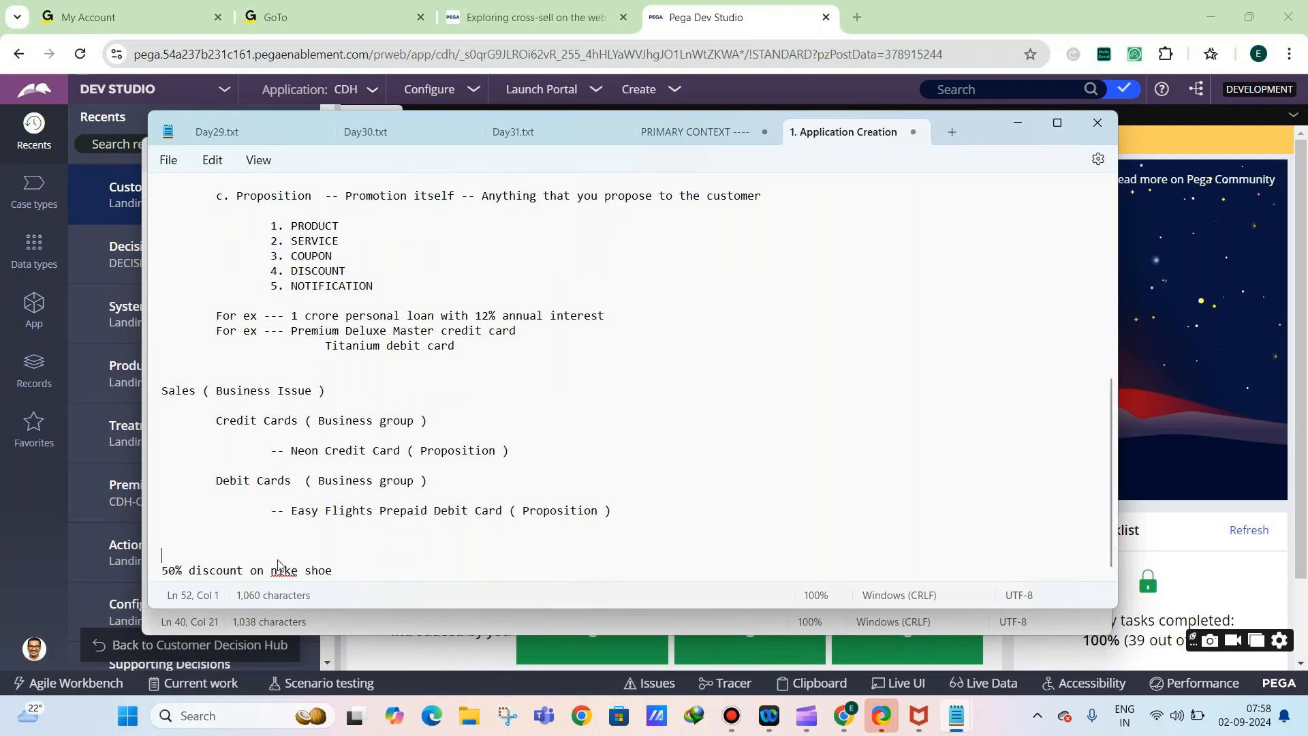
Add "Shoes - business group" above the 50% discount example and append "or Acquisition ( Business Issue )" to the Sales line
{"action": "type", "text": "Shoes - business group"}
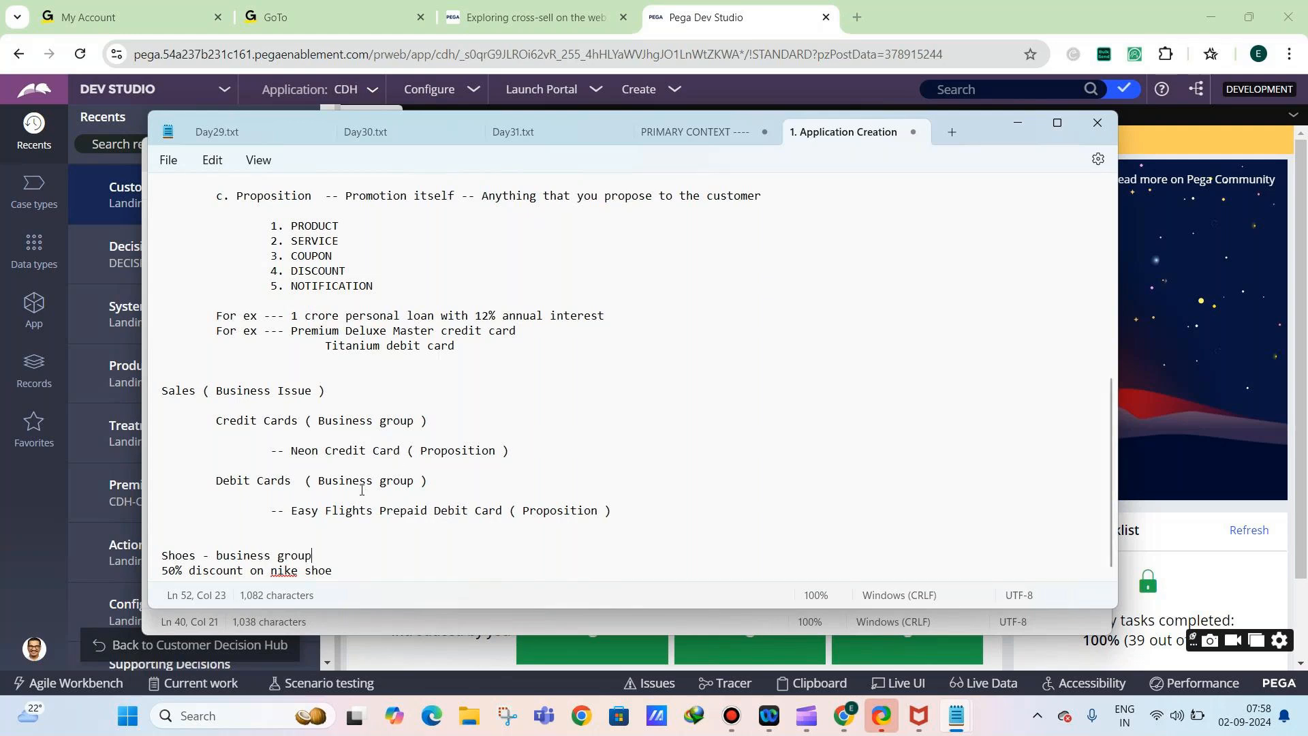
{"action": "scroll", "coordinate": [365, 494], "scroll_direction": "up", "scroll_amount": 3}
{"action": "scroll", "coordinate": [371, 480], "scroll_direction": "up", "scroll_amount": 1}
{"action": "scroll", "coordinate": [371, 480], "scroll_direction": "up", "scroll_amount": 5}
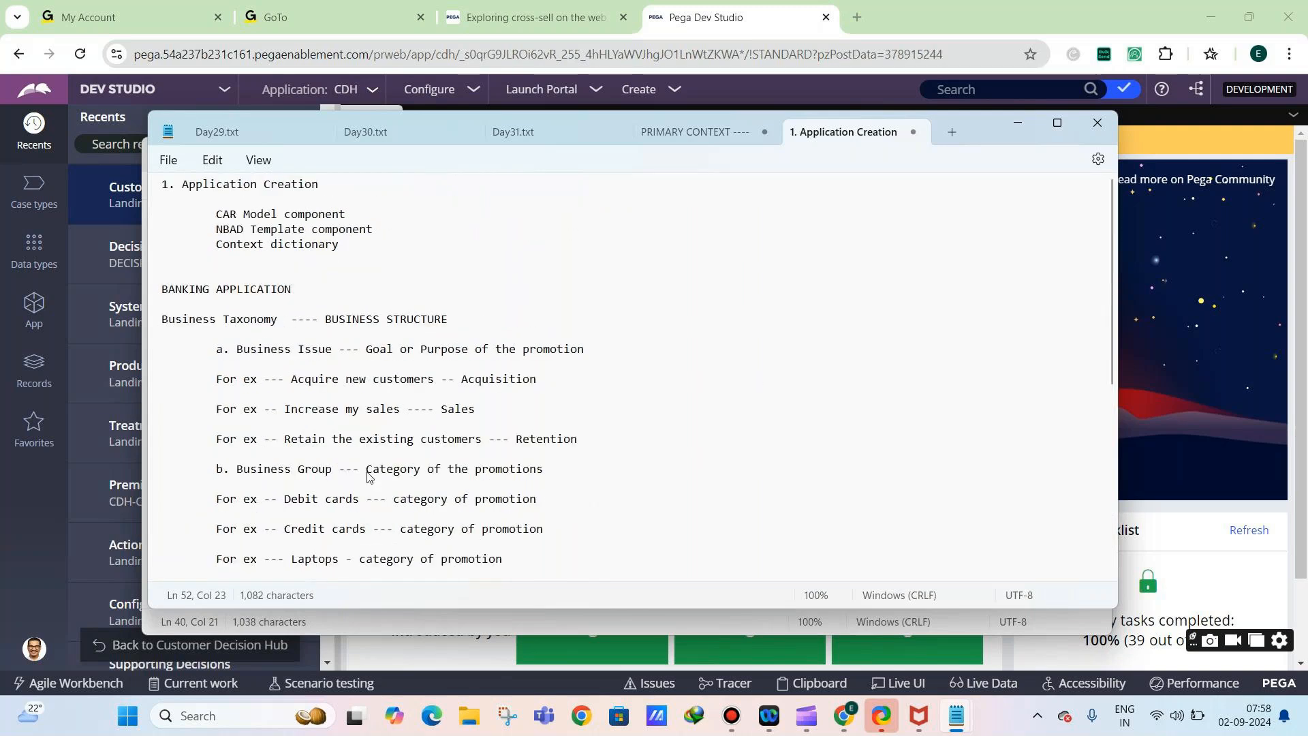
{"action": "scroll", "coordinate": [330, 437], "scroll_direction": "down", "scroll_amount": 9}
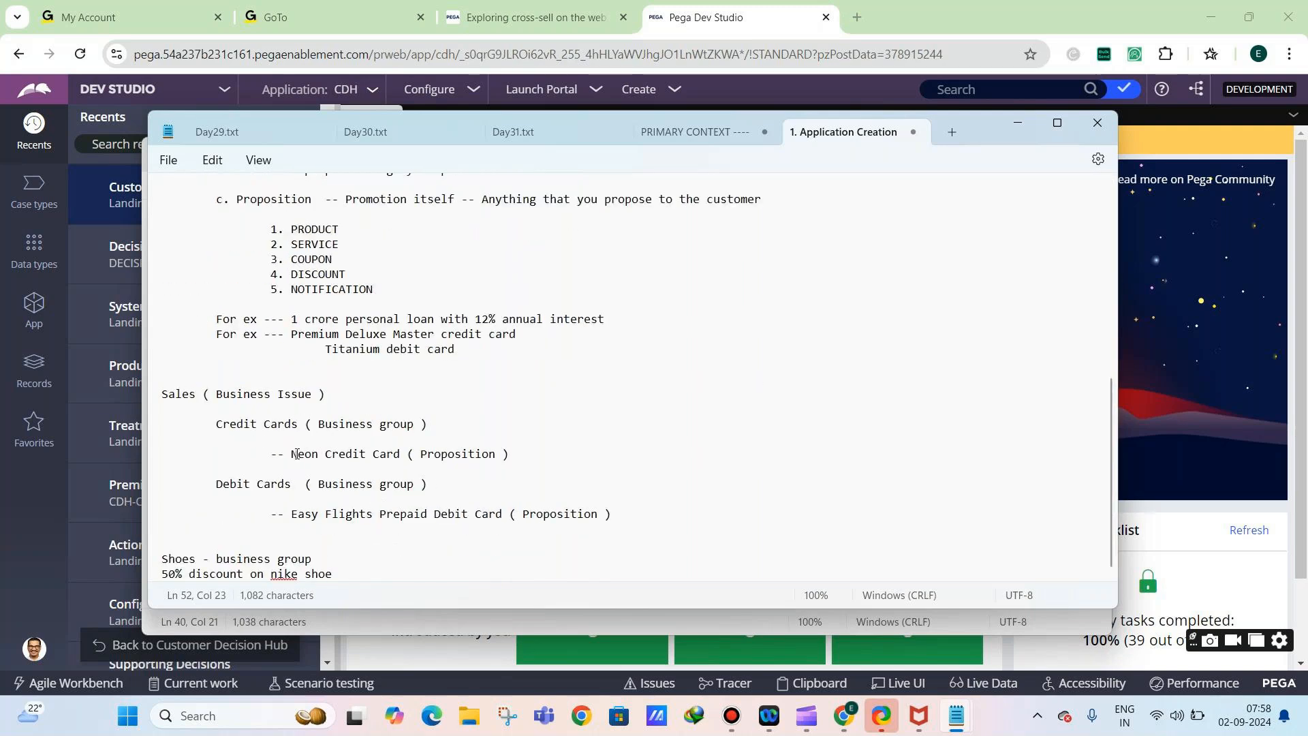
{"action": "left_click", "coordinate": [356, 396]}
{"action": "type", "text": "or Acquisit"}
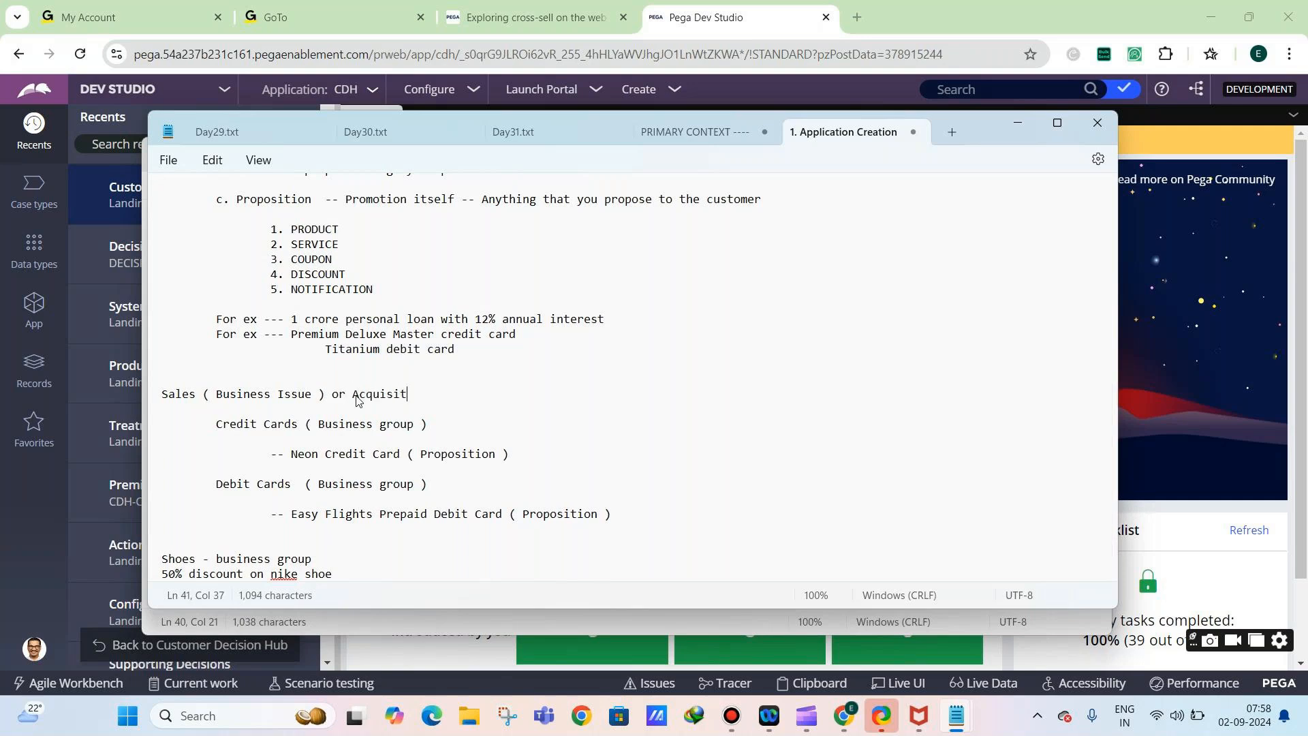
{"action": "type", "text": "ion ( Business Issue )"}
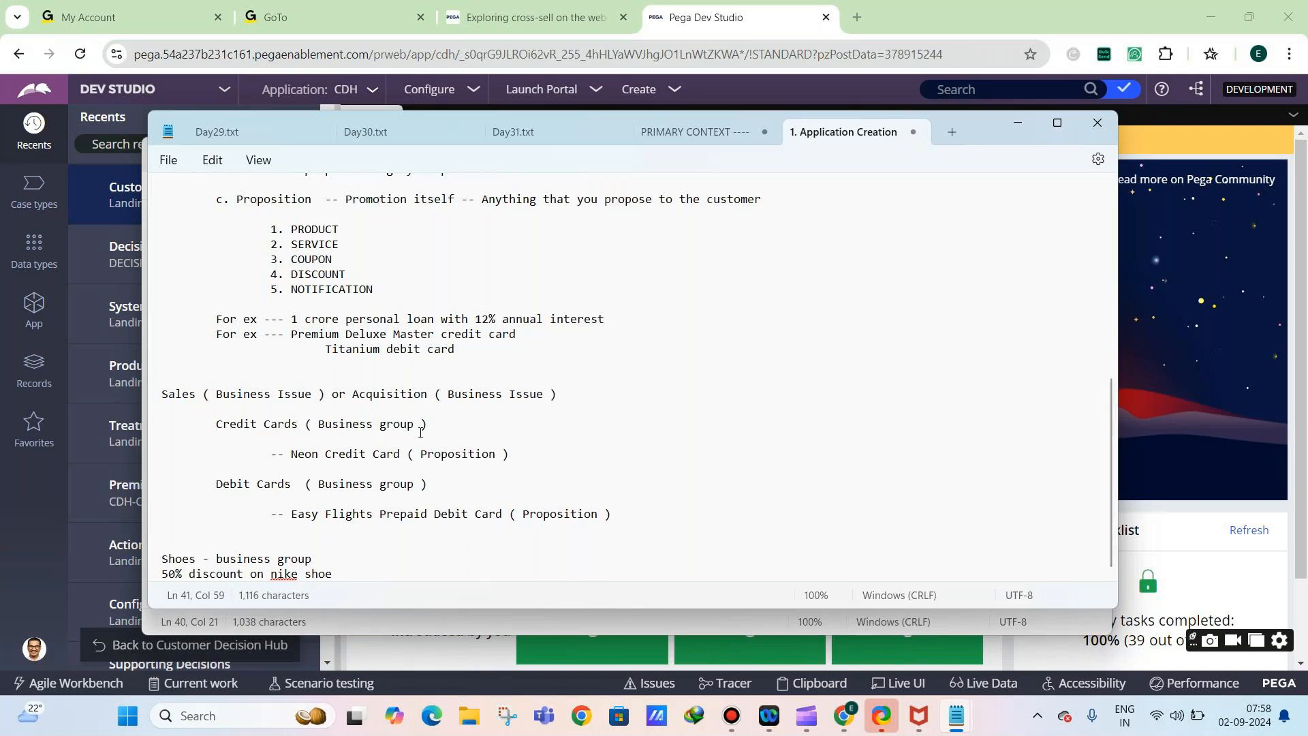
Review the Business Issue and Business Group definitions in the taxonomy notes by highlighting each term
{"action": "scroll", "coordinate": [466, 455], "scroll_direction": "up", "scroll_amount": 9}
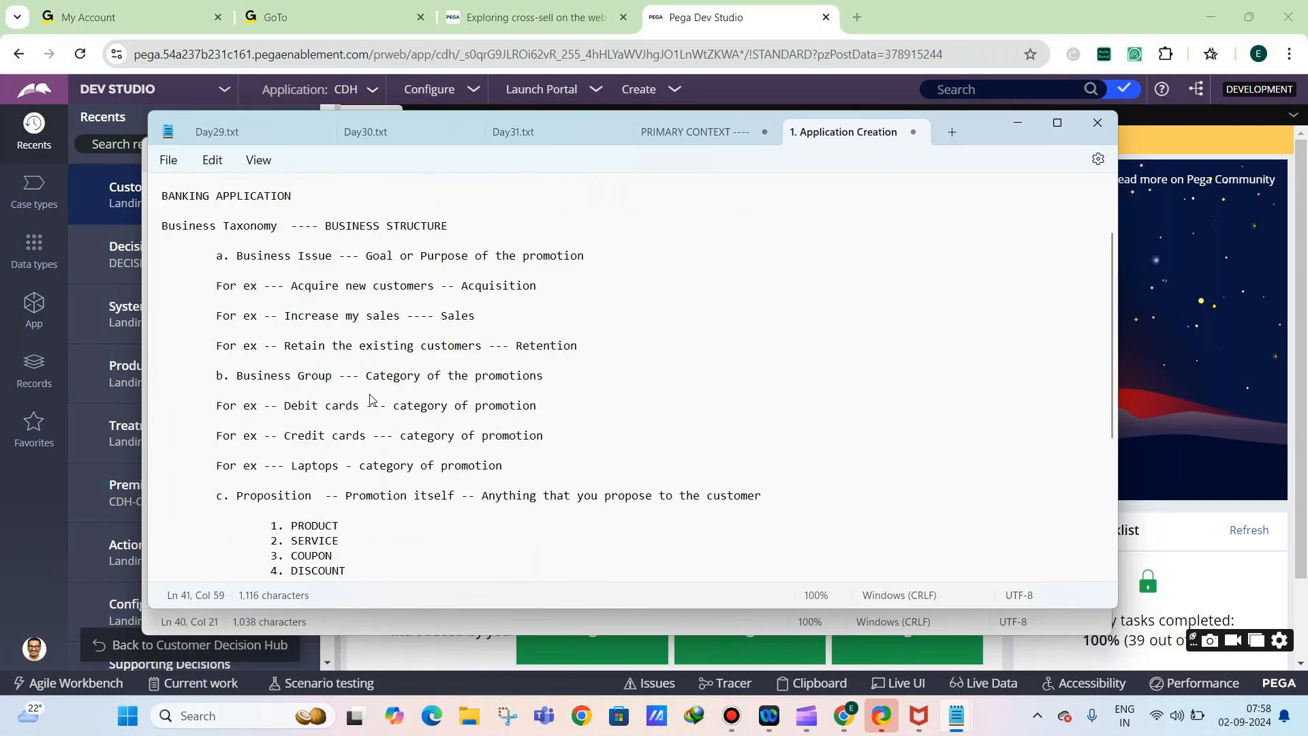
{"action": "left_click_drag", "start_coordinate": [340, 350], "coordinate": [232, 356]}
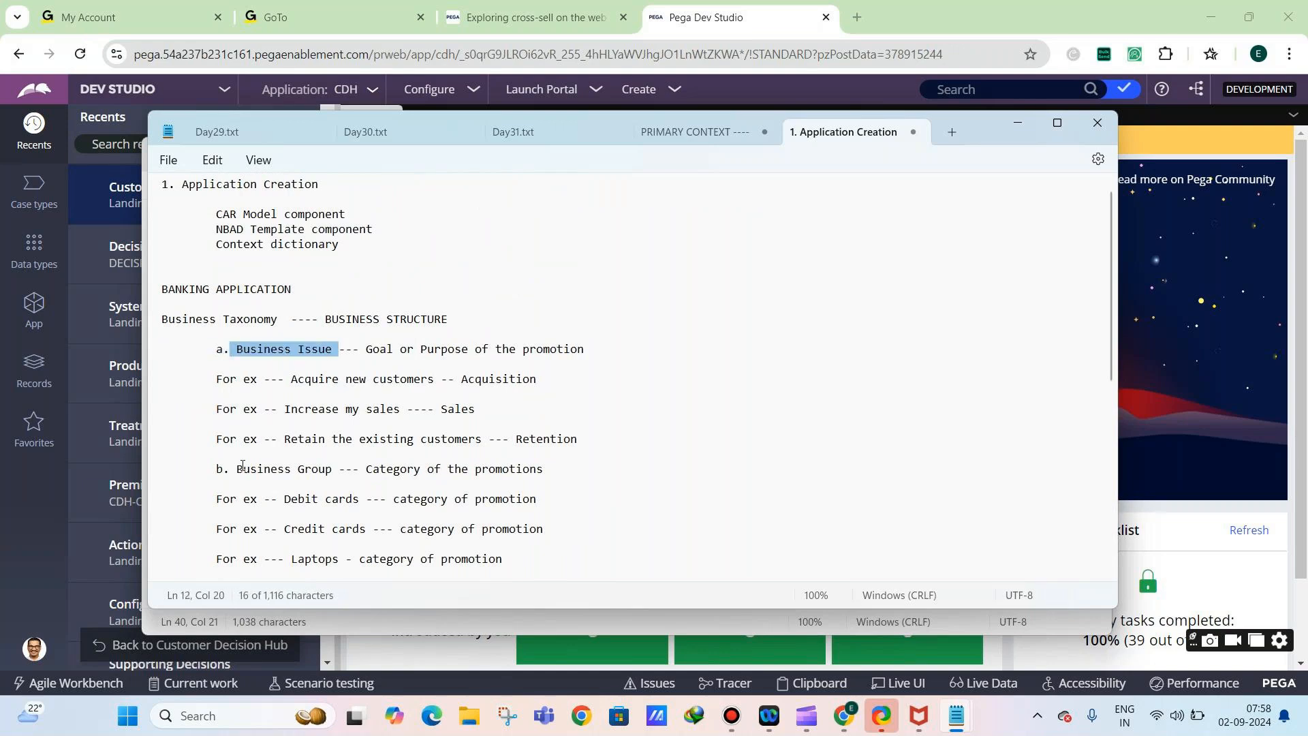
{"action": "left_click_drag", "start_coordinate": [237, 469], "coordinate": [333, 470]}
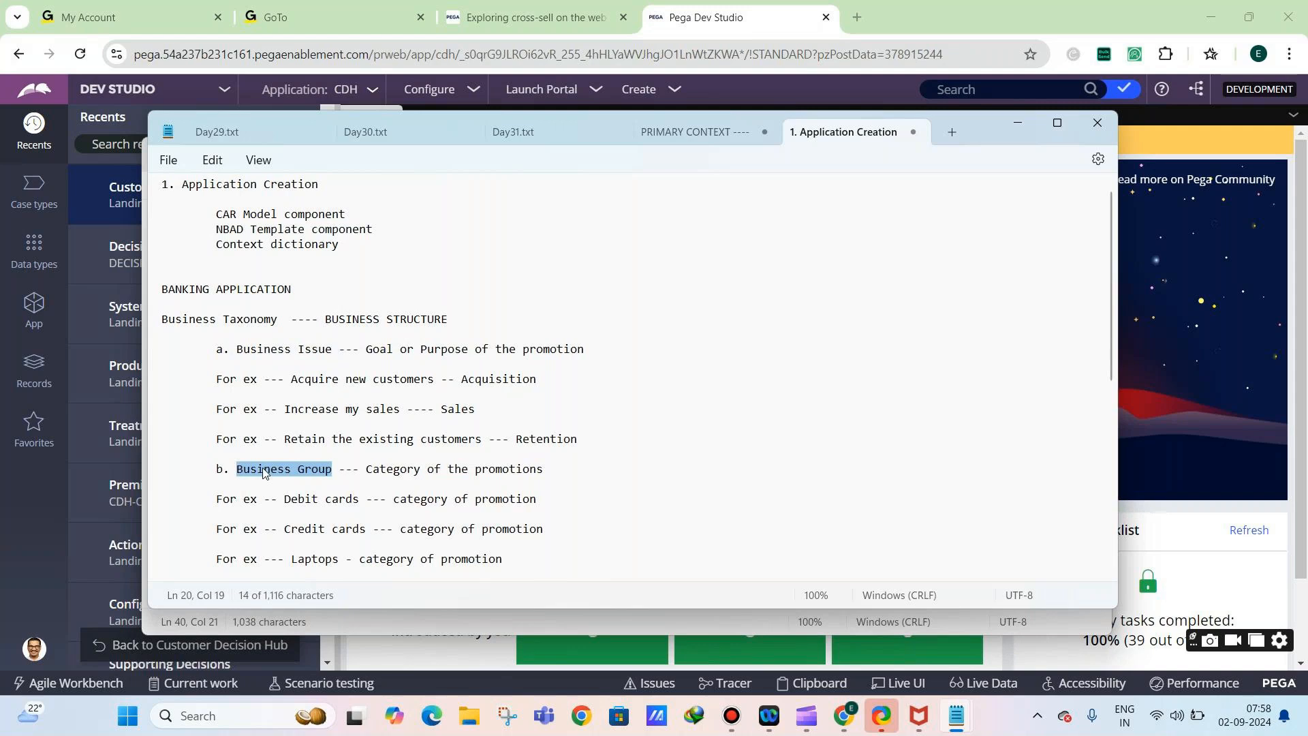
{"action": "scroll", "coordinate": [414, 438], "scroll_direction": "down", "scroll_amount": 5}
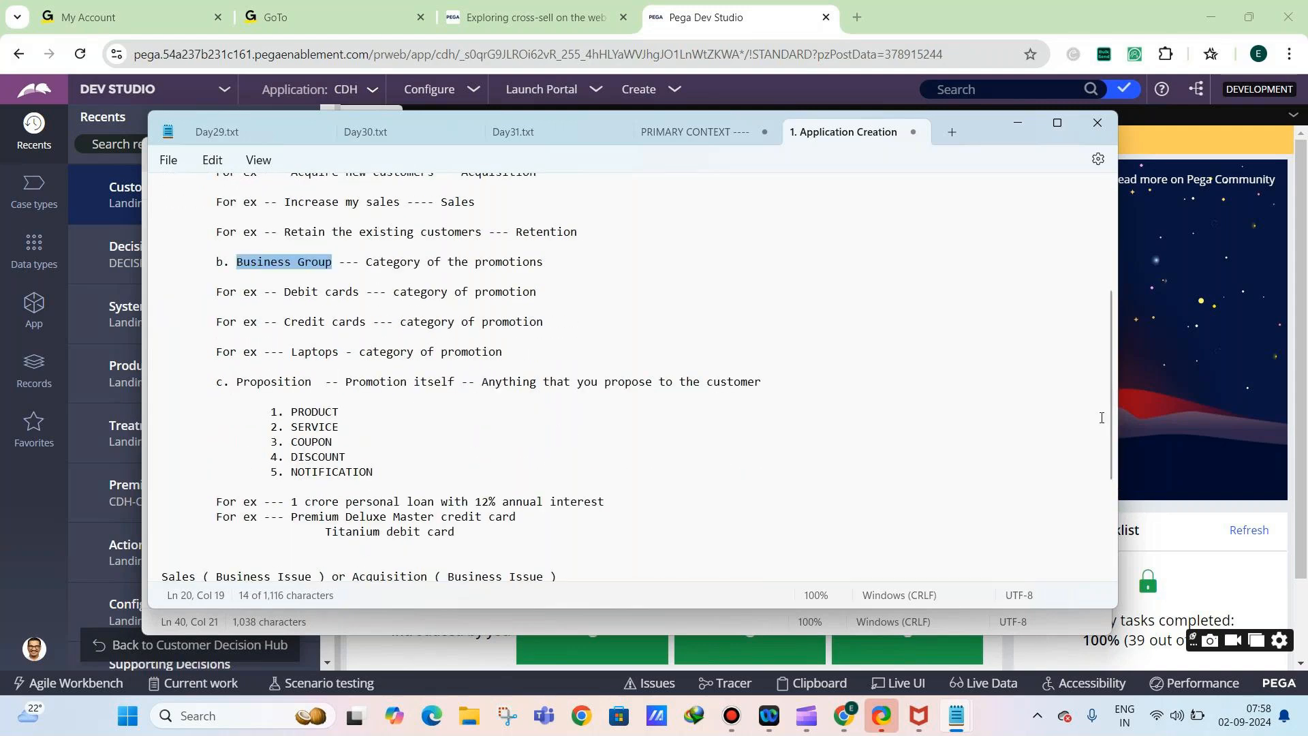
Switch to Pega Dev Studio and view the Decisioning infrastructure Services landing page
{"action": "left_click", "coordinate": [1188, 395]}
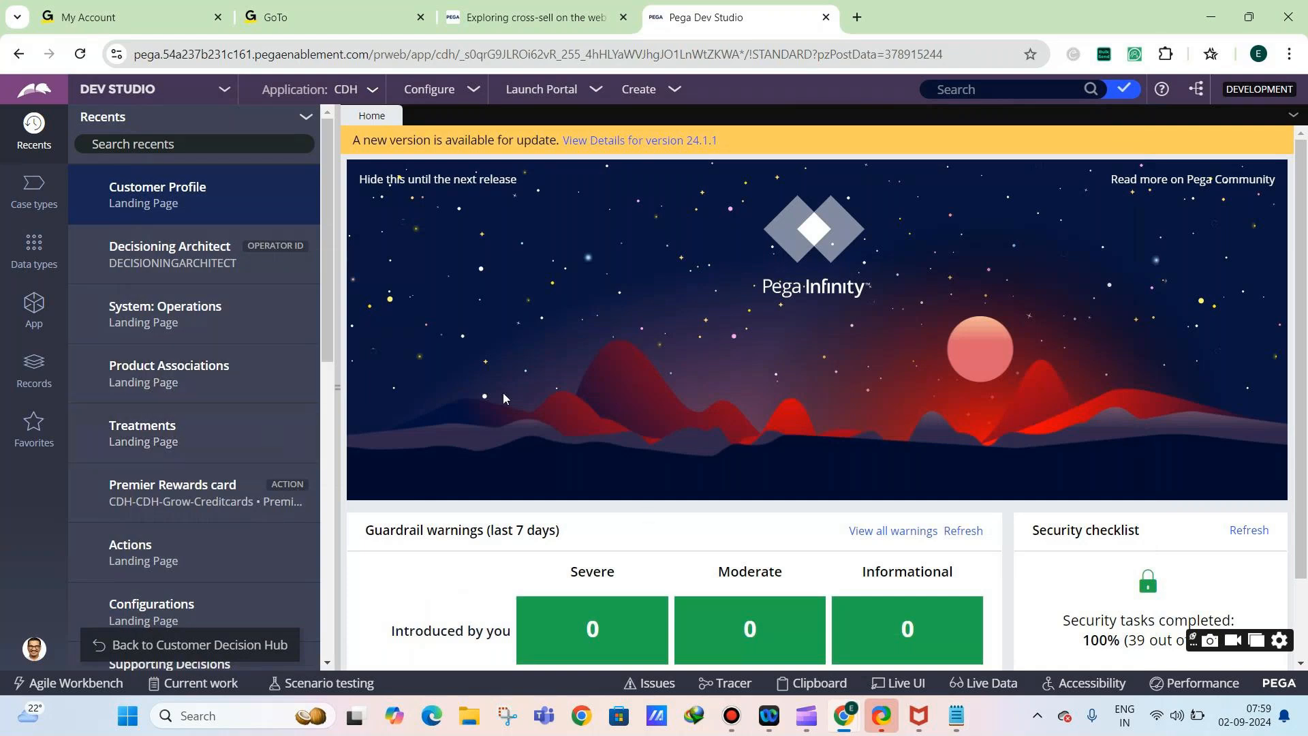
{"action": "left_click", "coordinate": [439, 92]}
{"action": "mouse_move", "coordinate": [433, 177]}
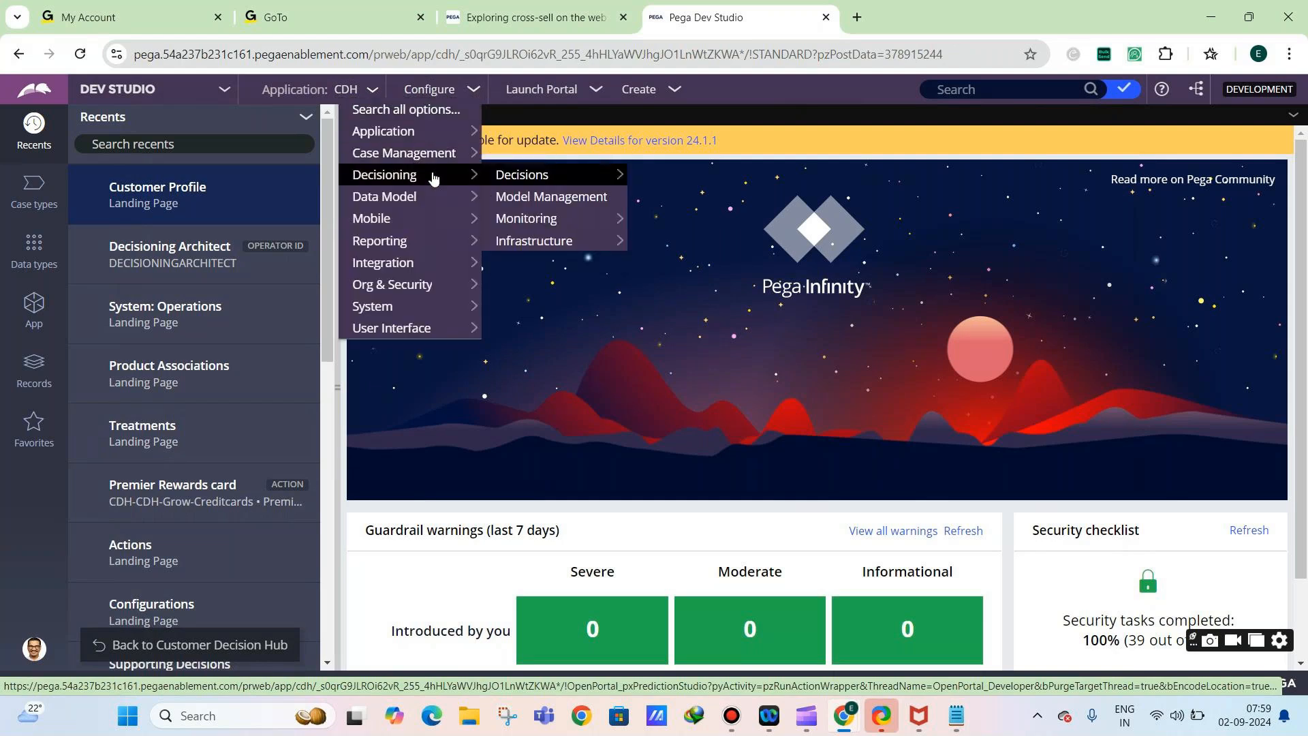
{"action": "mouse_move", "coordinate": [545, 240]}
{"action": "left_click", "coordinate": [652, 238]}
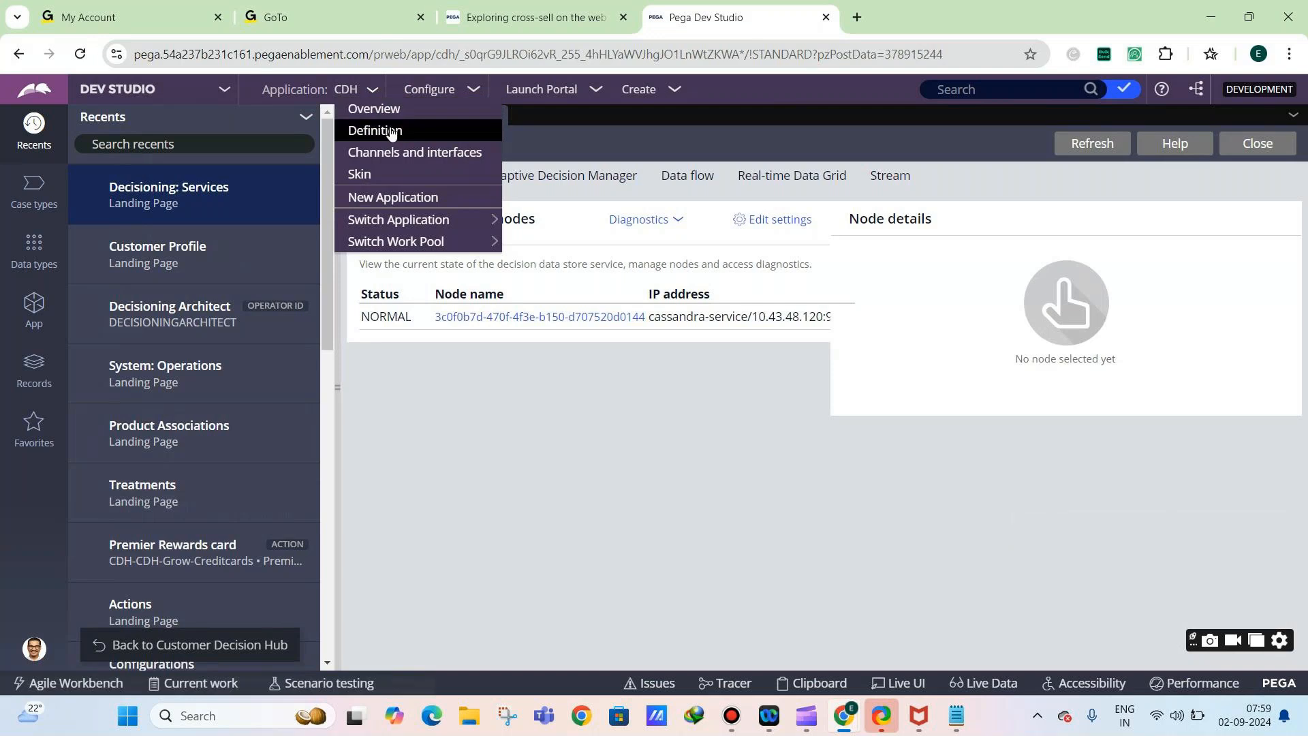
Examine the CDH application definition and its PegaCDH_DataModel_FS component, then close the application record and the Decisioning Services page
{"action": "left_click", "coordinate": [391, 133]}
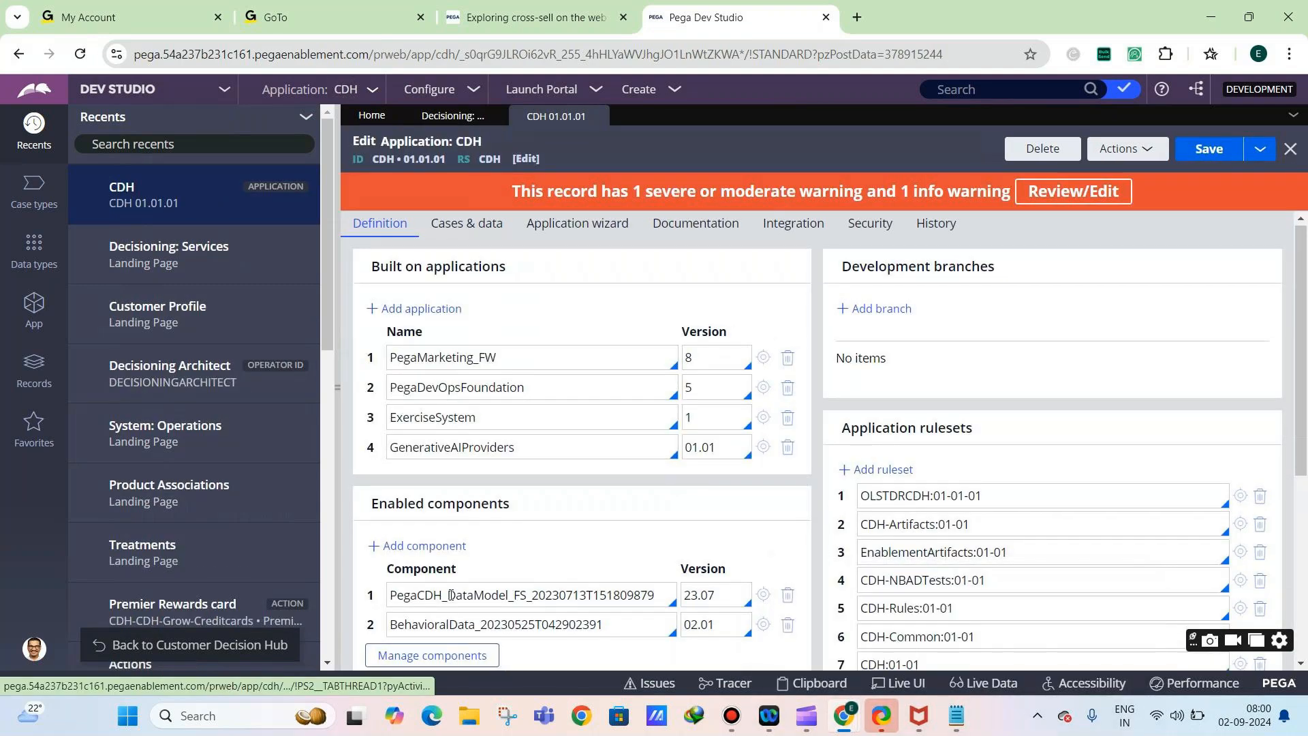
{"action": "scroll", "coordinate": [451, 595], "scroll_direction": "down", "scroll_amount": 1}
{"action": "left_click_drag", "start_coordinate": [393, 505], "coordinate": [658, 509]}
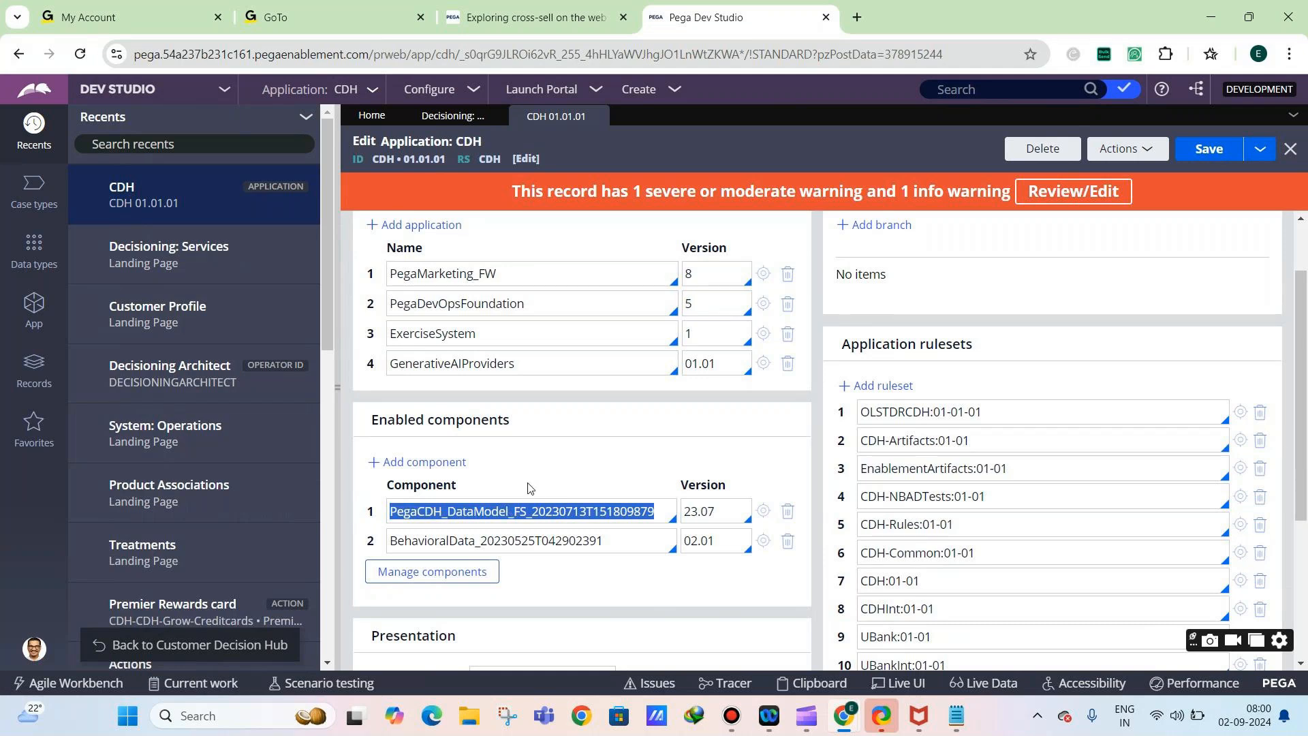
{"action": "scroll", "coordinate": [523, 509], "scroll_direction": "up", "scroll_amount": 1}
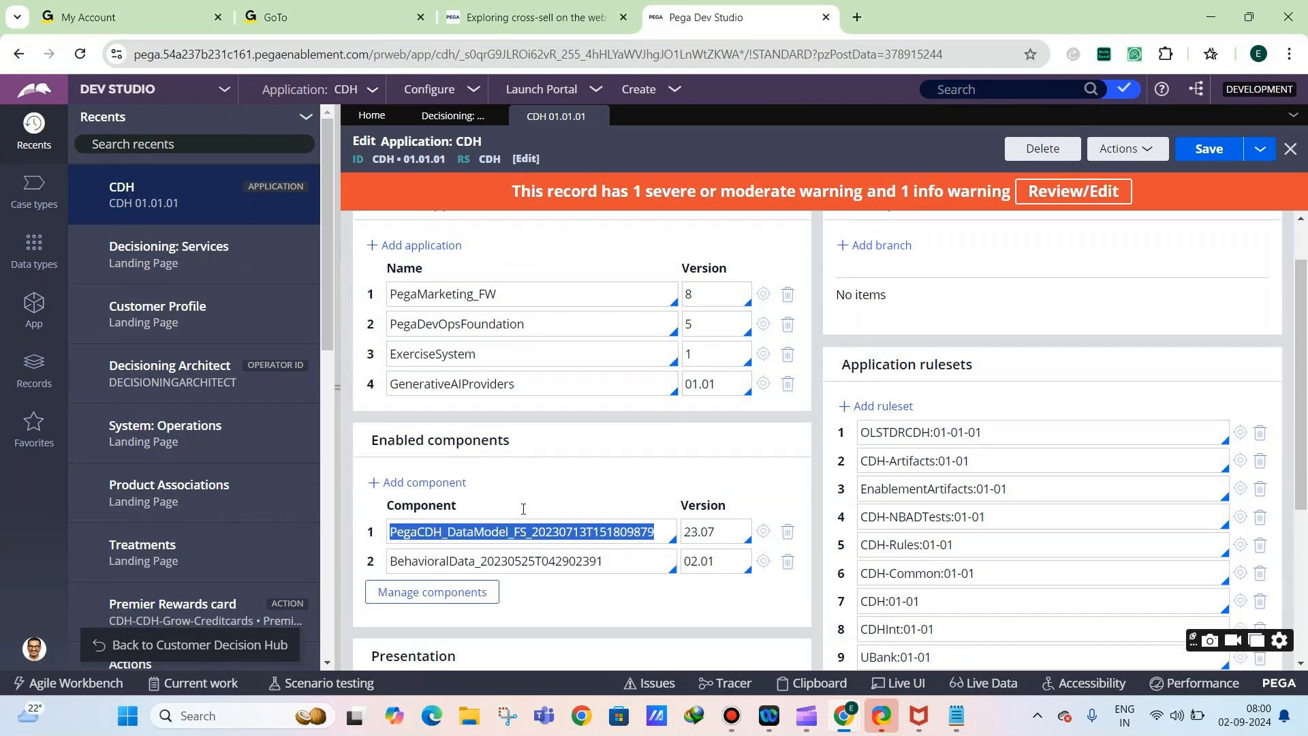
{"action": "scroll", "coordinate": [523, 510], "scroll_direction": "up", "scroll_amount": 3}
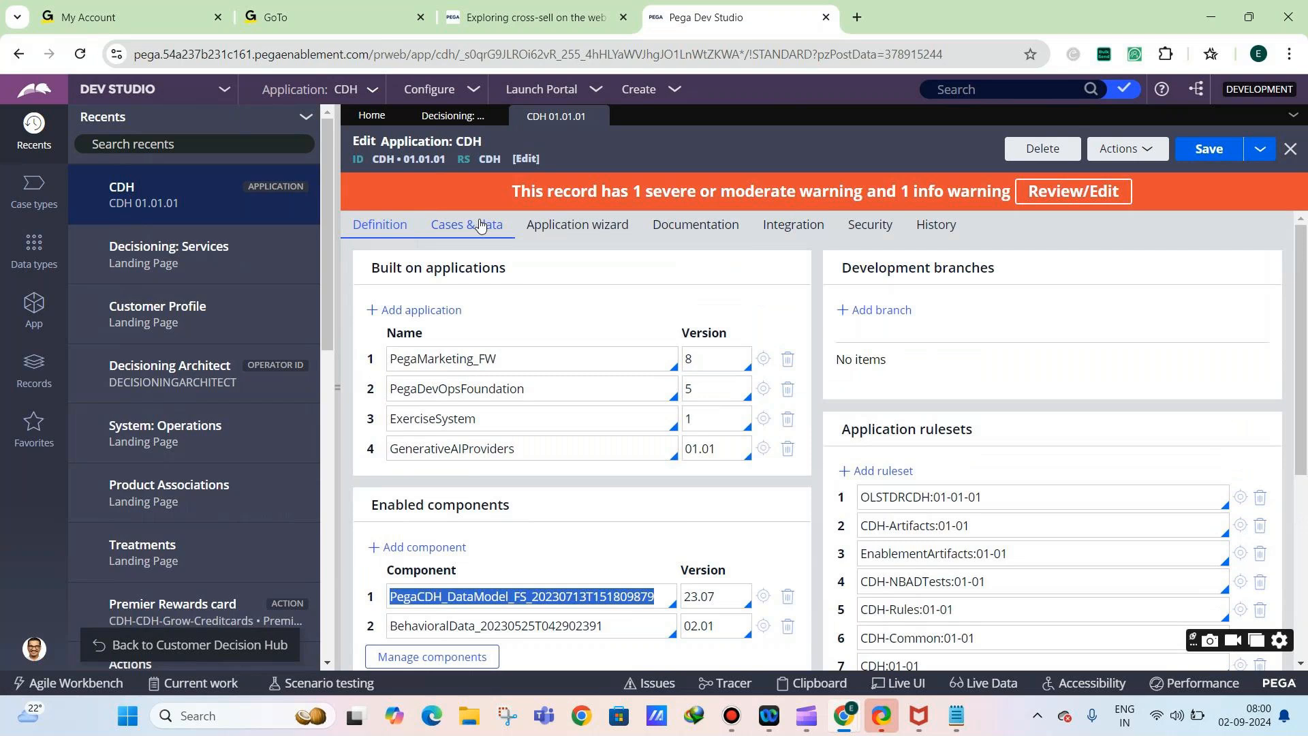
{"action": "scroll", "coordinate": [876, 457], "scroll_direction": "down", "scroll_amount": 5}
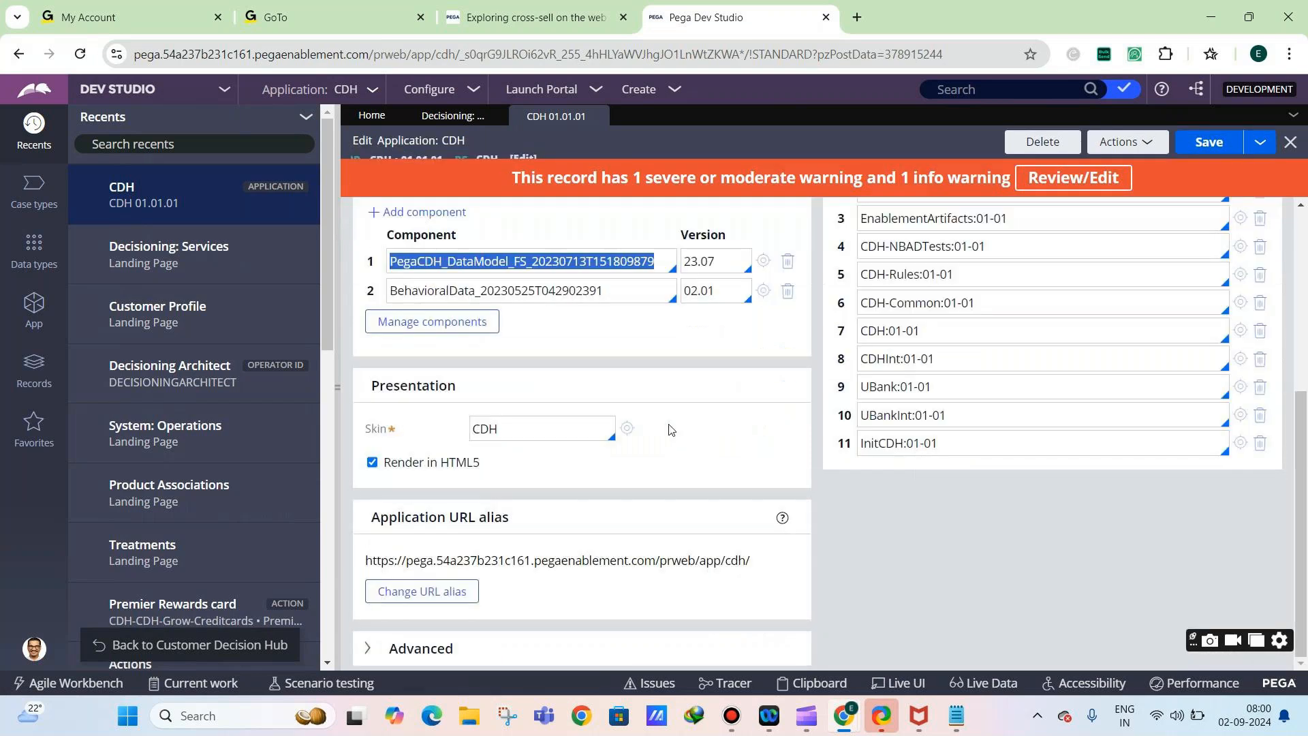
{"action": "scroll", "coordinate": [683, 426], "scroll_direction": "up", "scroll_amount": 5}
{"action": "left_click", "coordinate": [598, 118]}
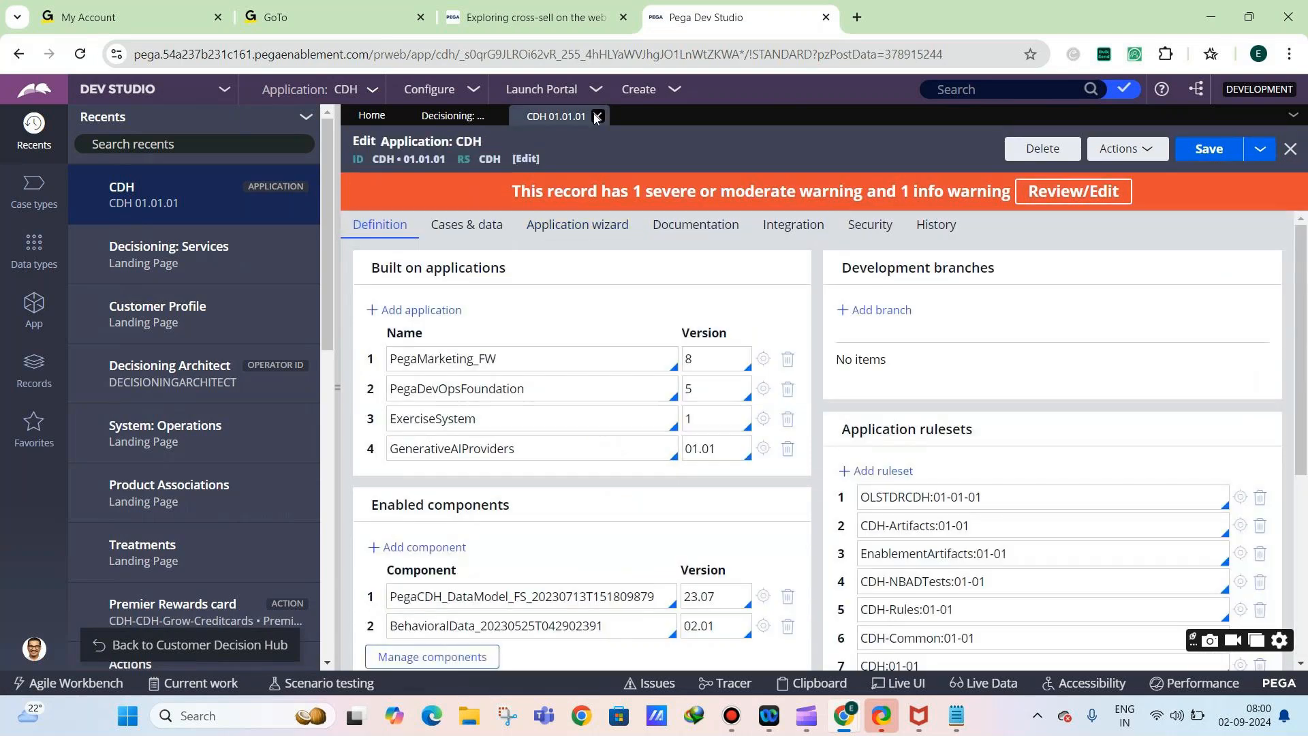
{"action": "left_click", "coordinate": [496, 117]}
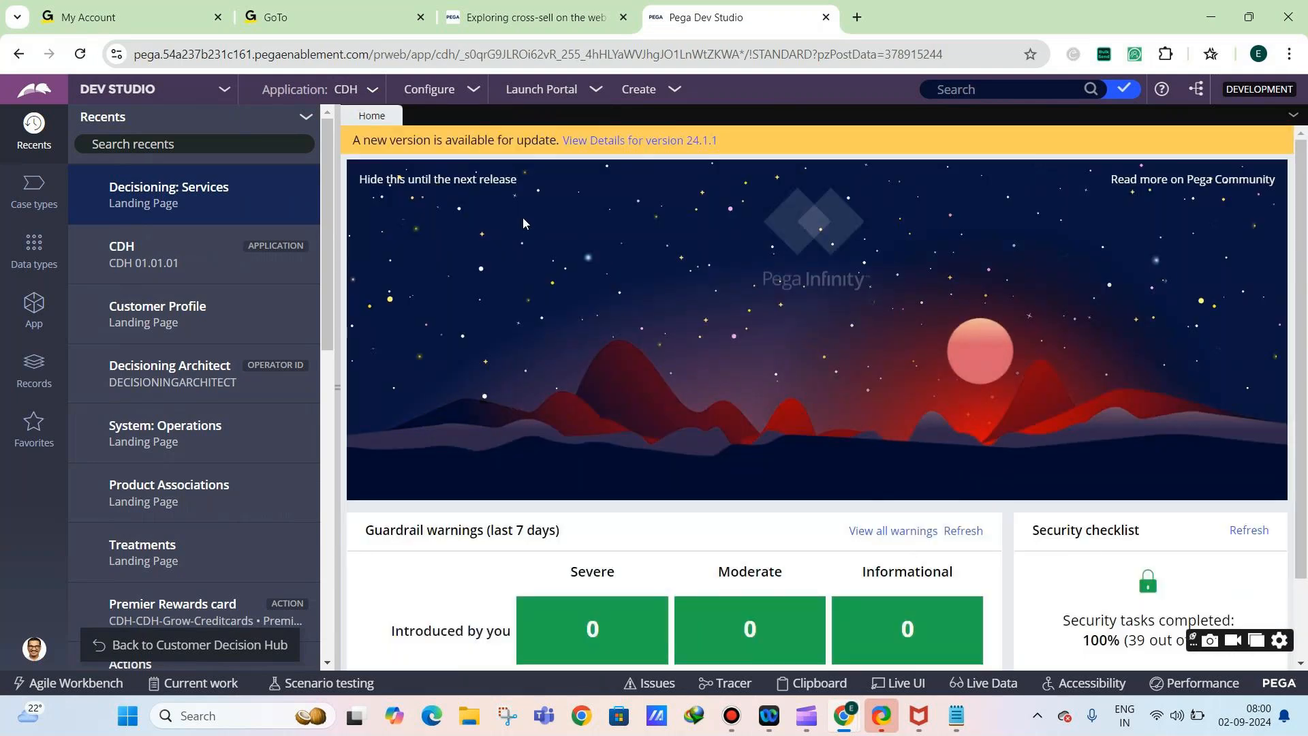
Open the Hierarchy view of the Decisioning Proposition Management landing page
{"action": "left_click", "coordinate": [432, 89]}
{"action": "mouse_move", "coordinate": [417, 175]}
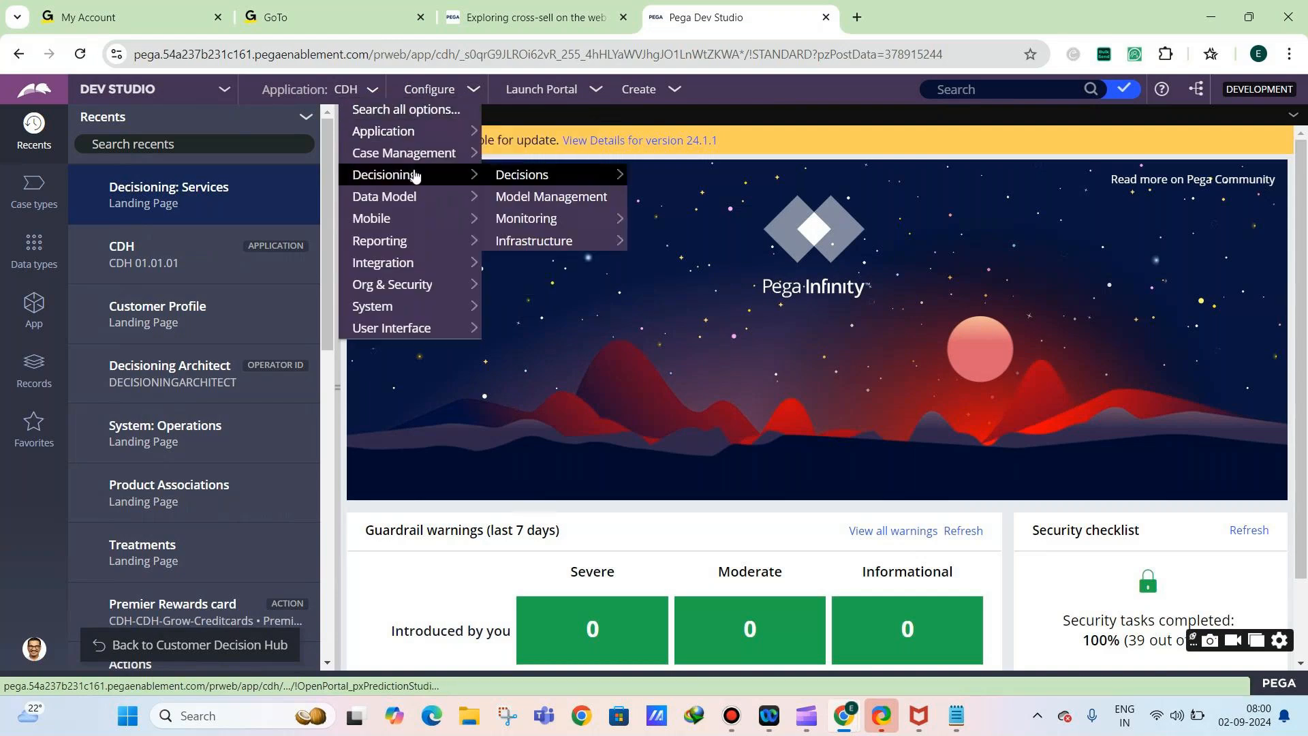
{"action": "mouse_move", "coordinate": [542, 183]}
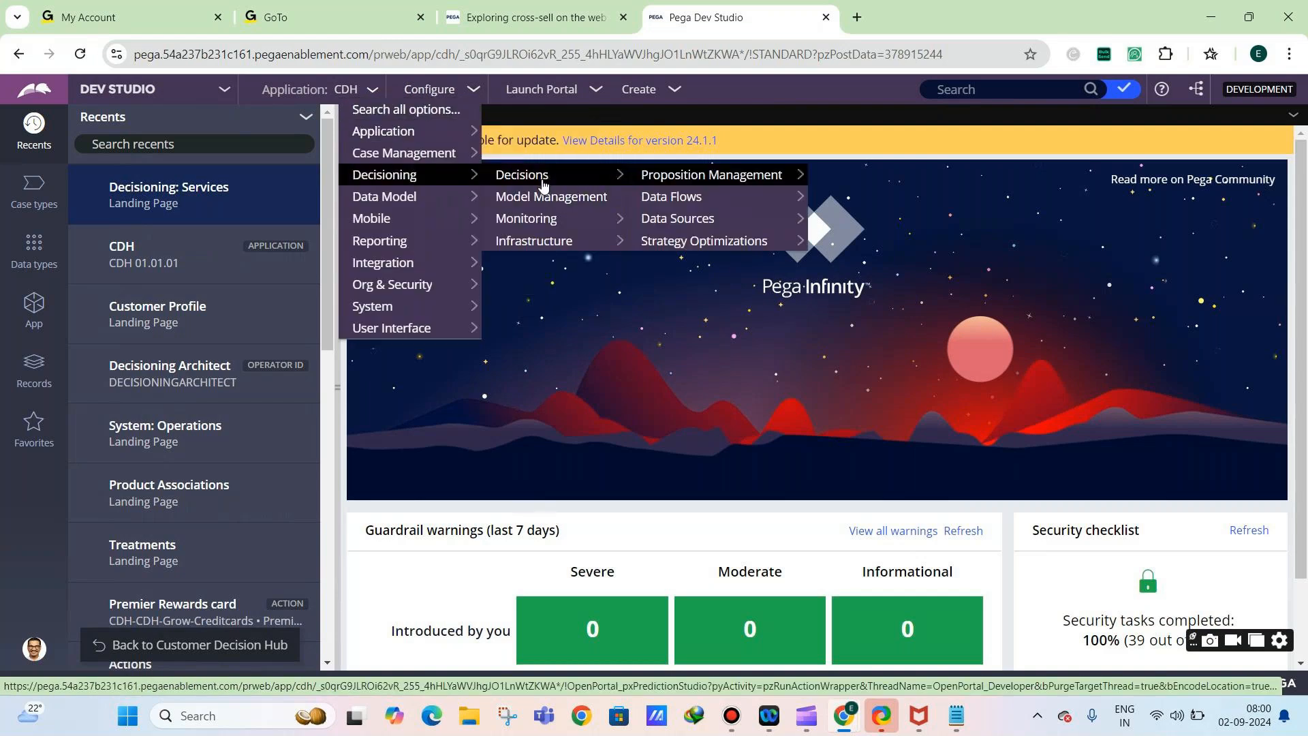
{"action": "left_click", "coordinate": [674, 177]}
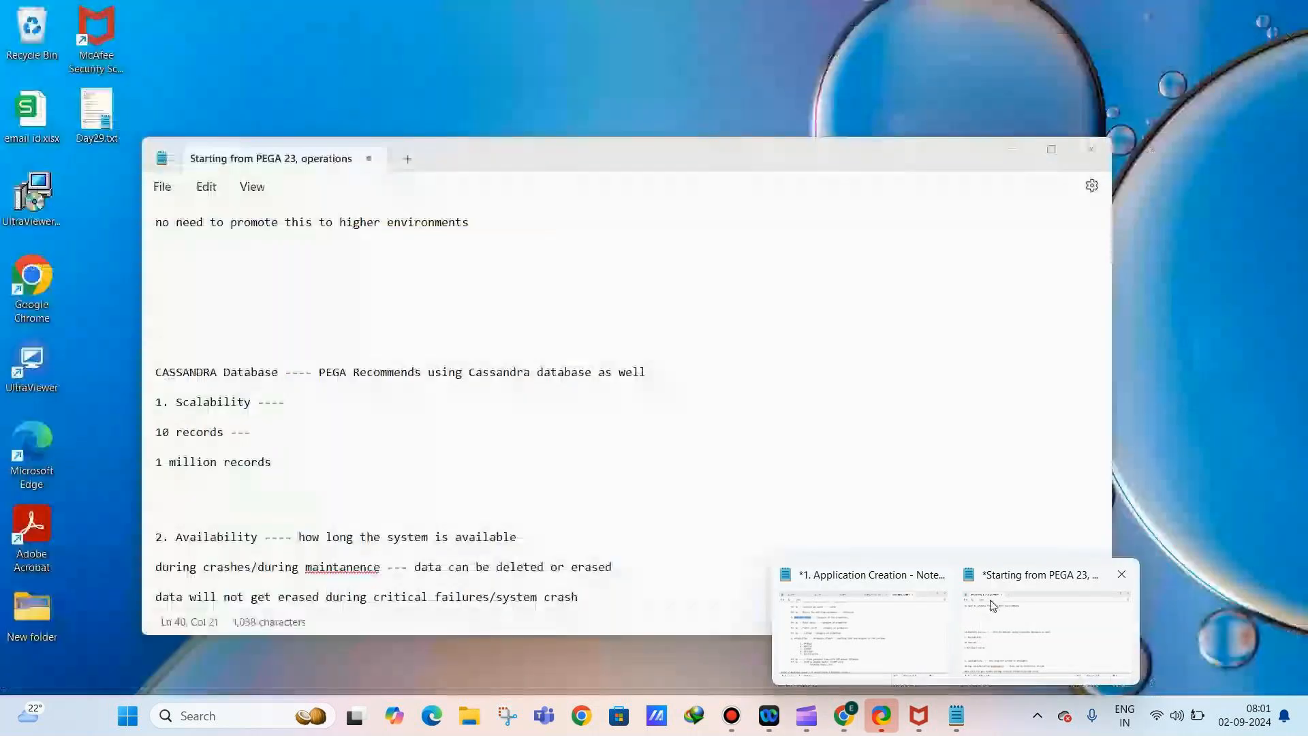
Switch to the Application Creation notes in Notepad and review the Sales or Acquisition issue, its business groups and propositions by highlighting them
{"action": "left_click", "coordinate": [1015, 570]}
{"action": "left_click", "coordinate": [1138, 523]}
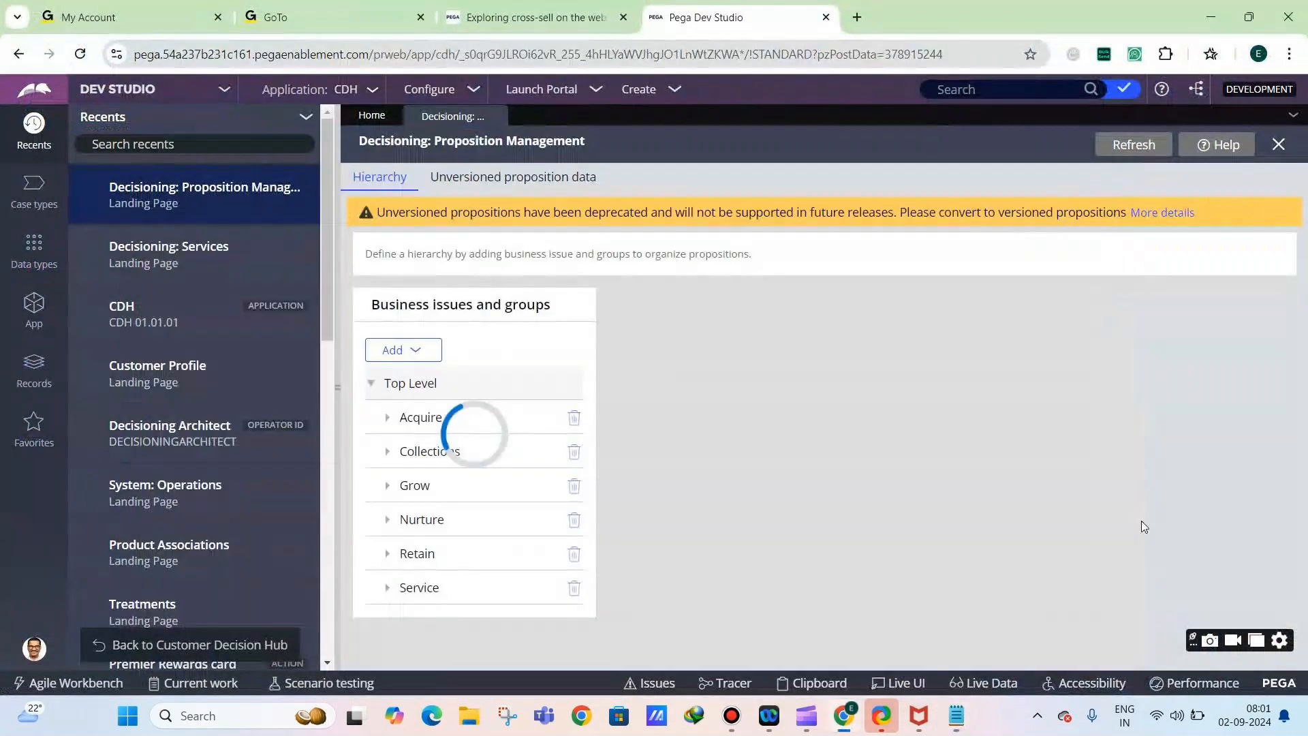
{"action": "left_click", "coordinate": [957, 715]}
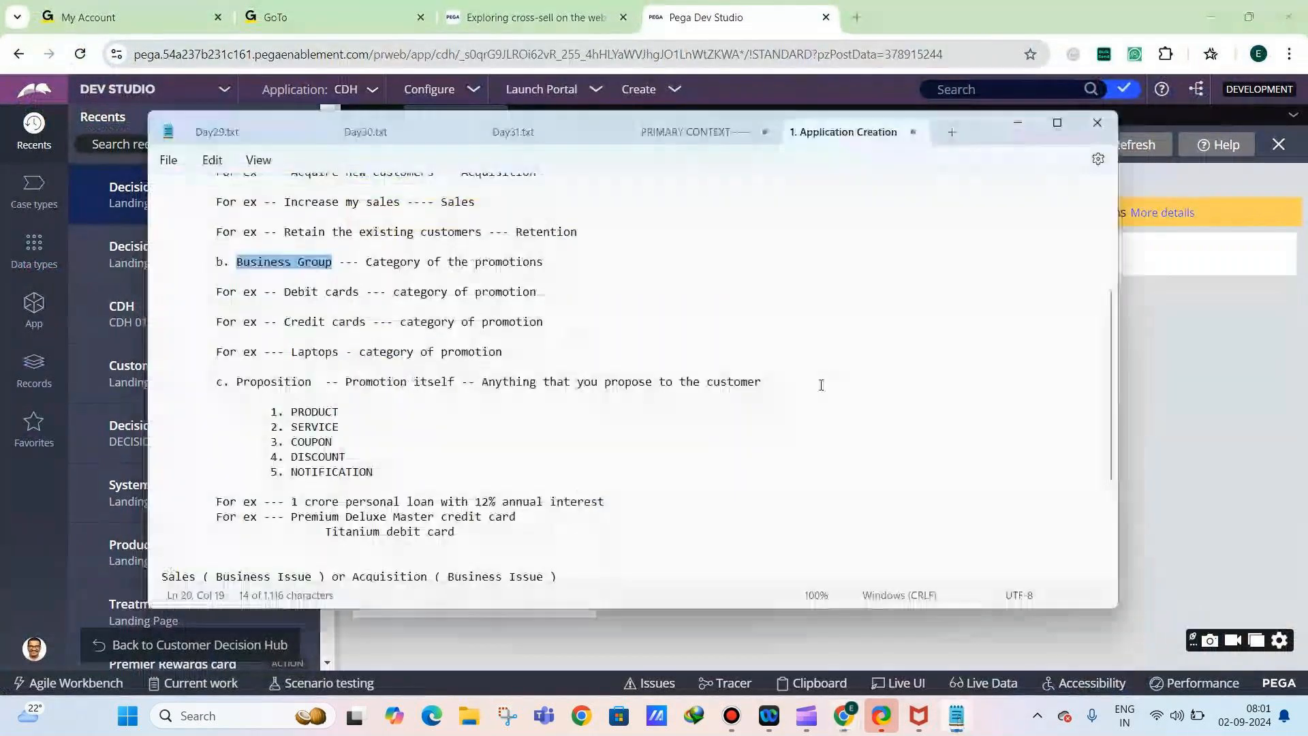
{"action": "scroll", "coordinate": [238, 294], "scroll_direction": "up", "scroll_amount": 1}
{"action": "scroll", "coordinate": [238, 368], "scroll_direction": "down", "scroll_amount": 4}
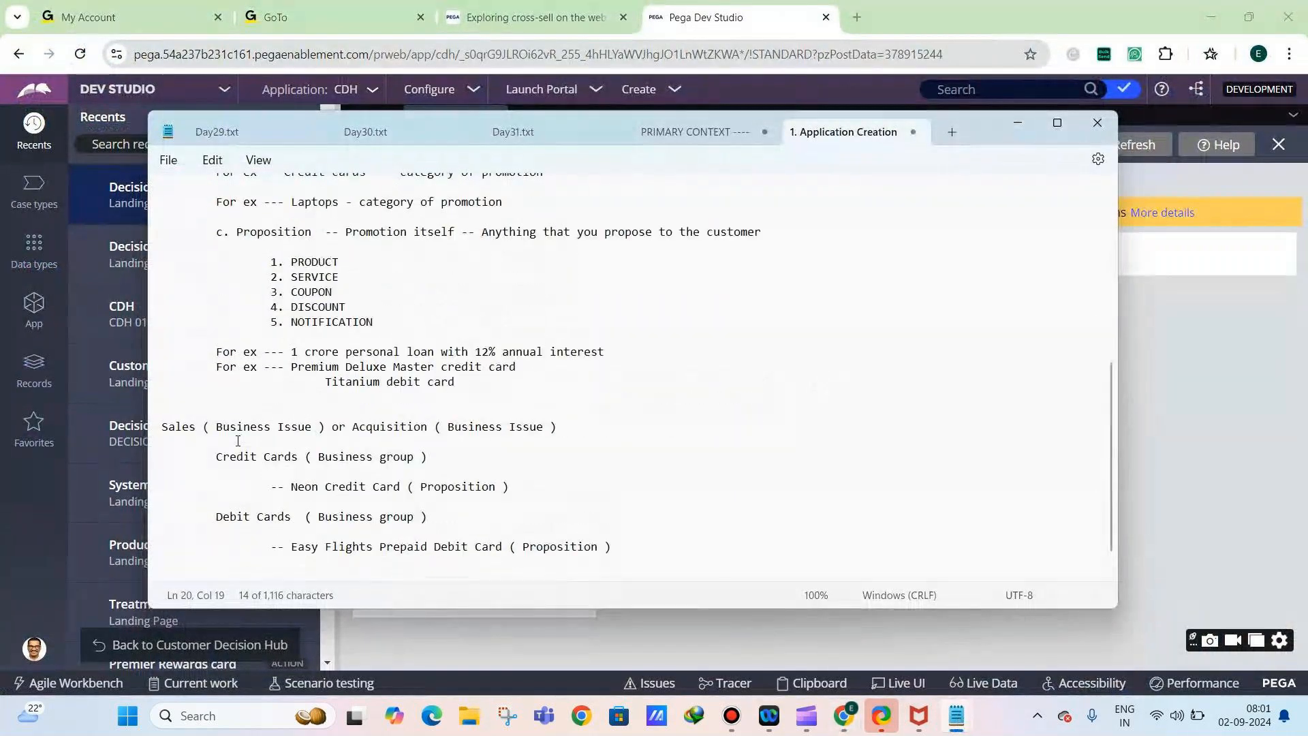
{"action": "double_click", "coordinate": [179, 427]}
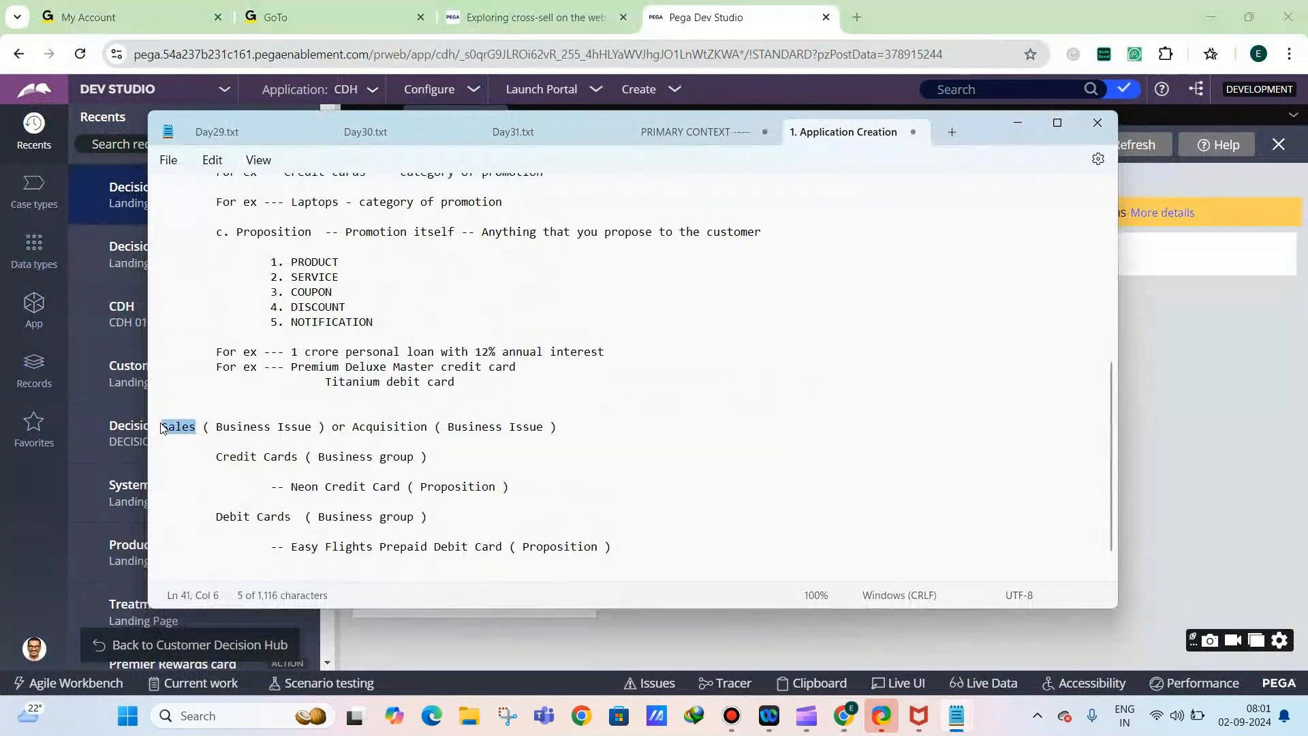
{"action": "left_click_drag", "start_coordinate": [353, 427], "coordinate": [443, 428]}
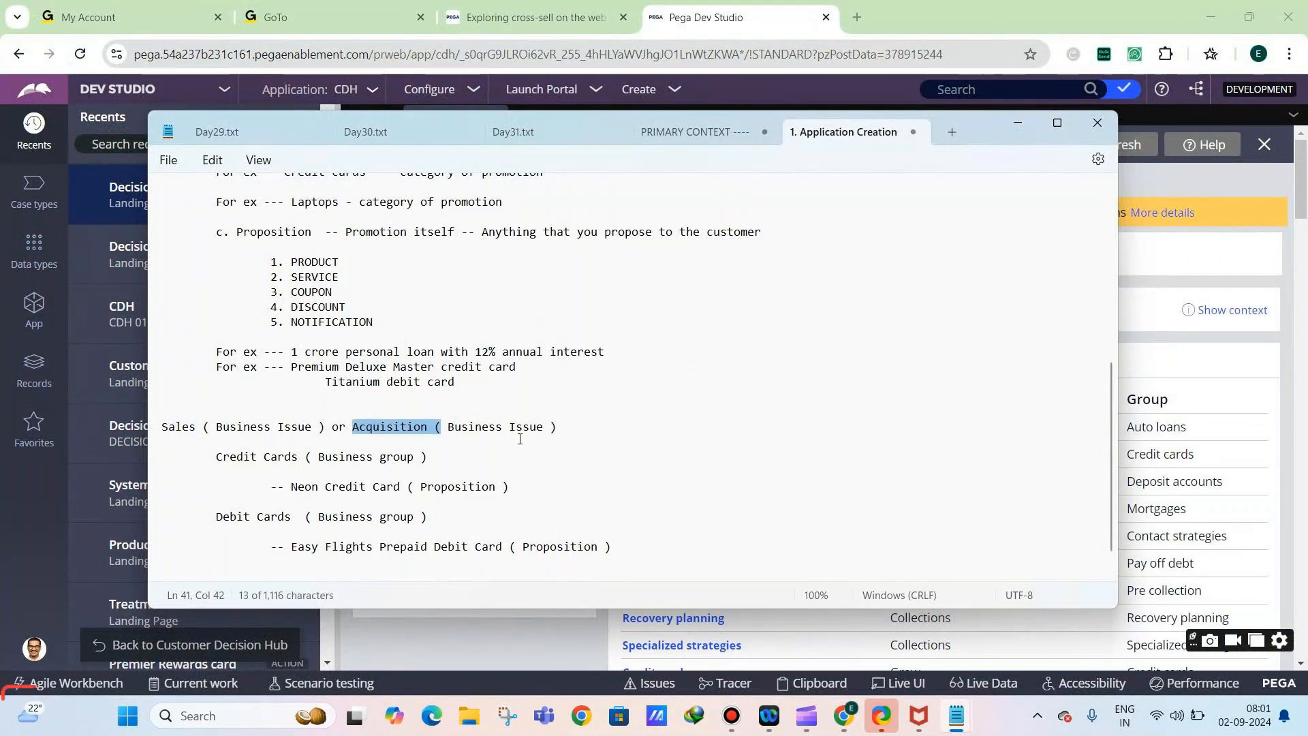
{"action": "left_click_drag", "start_coordinate": [570, 428], "coordinate": [146, 431]}
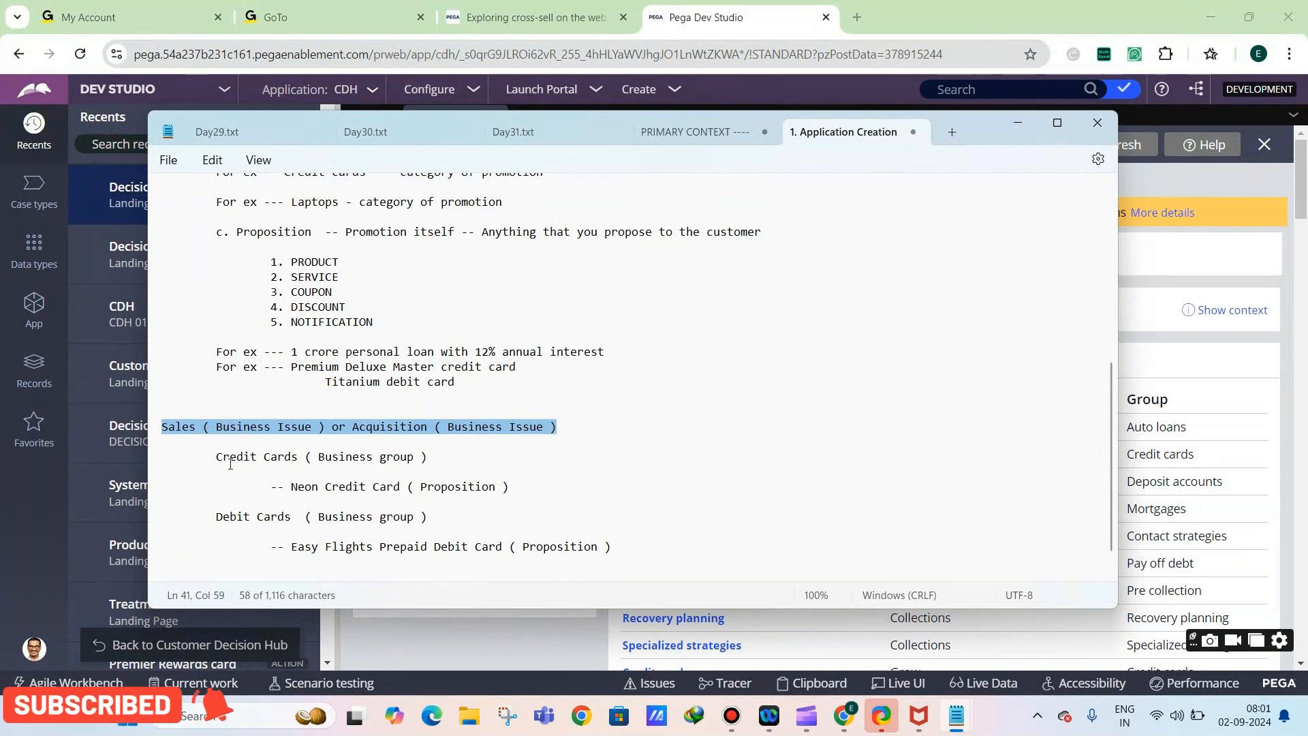
{"action": "left_click_drag", "start_coordinate": [217, 457], "coordinate": [584, 575]}
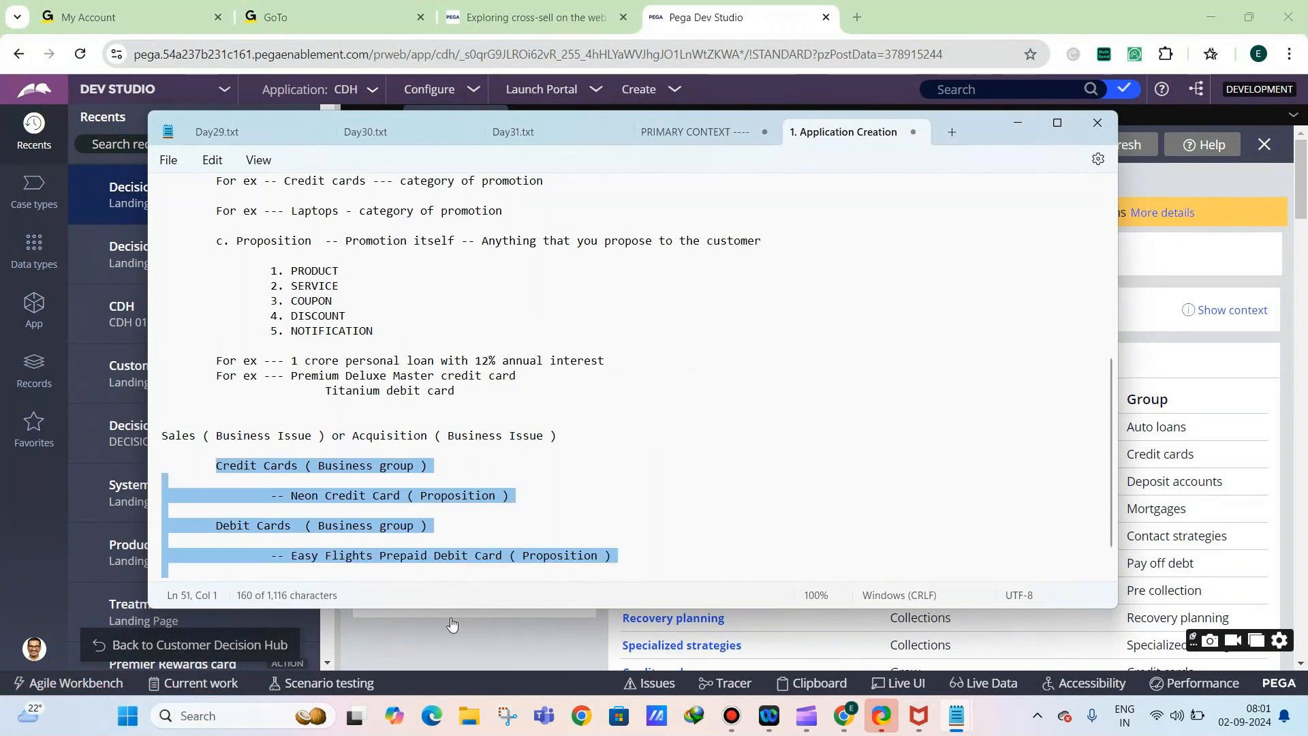
Return to Pega Dev Studio and inspect the groups under the Acquire business issue, collapsing it again
{"action": "left_click", "coordinate": [500, 642]}
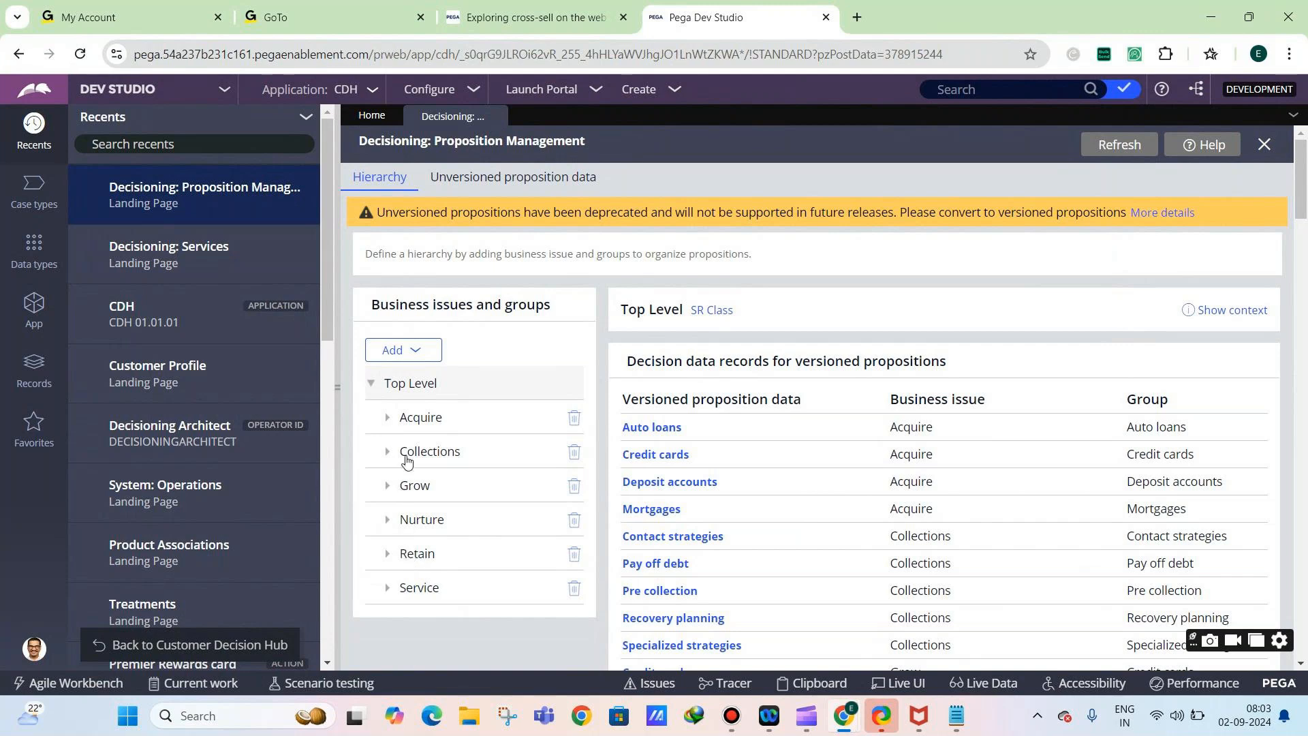
{"action": "left_click", "coordinate": [387, 418]}
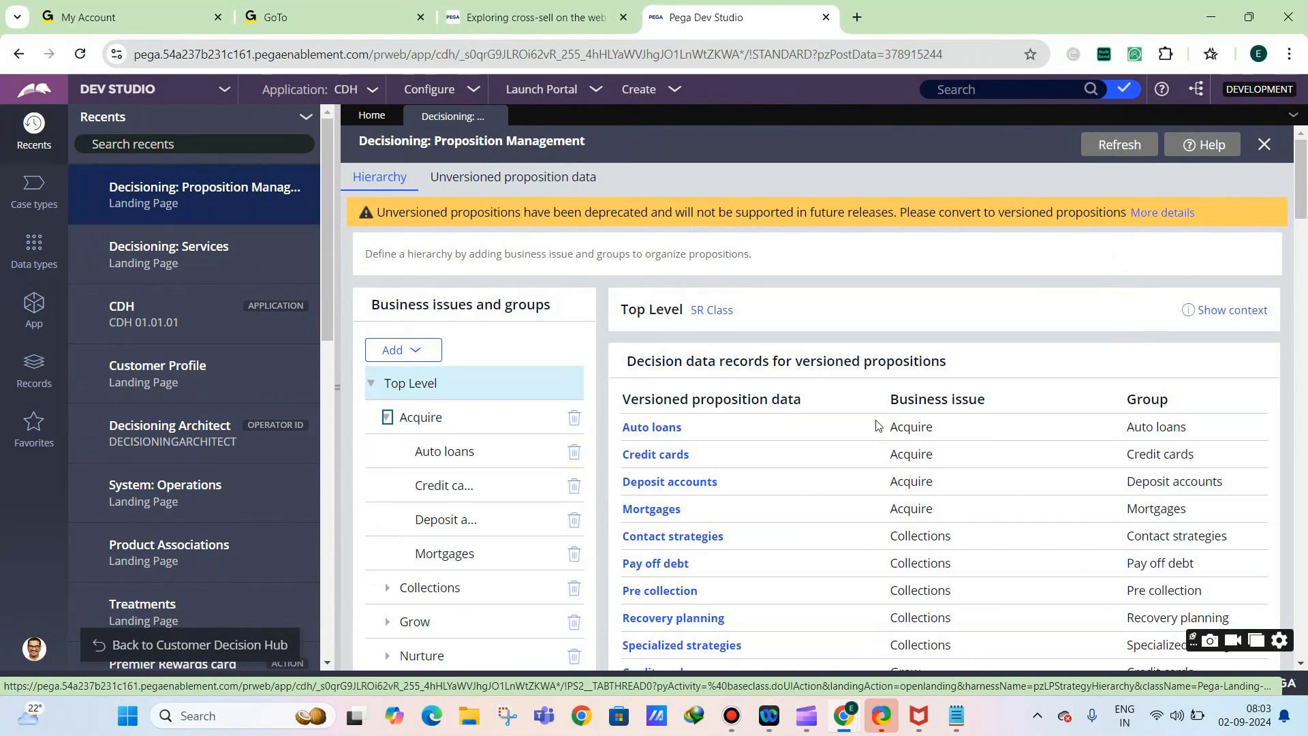
{"action": "left_click", "coordinate": [386, 417]}
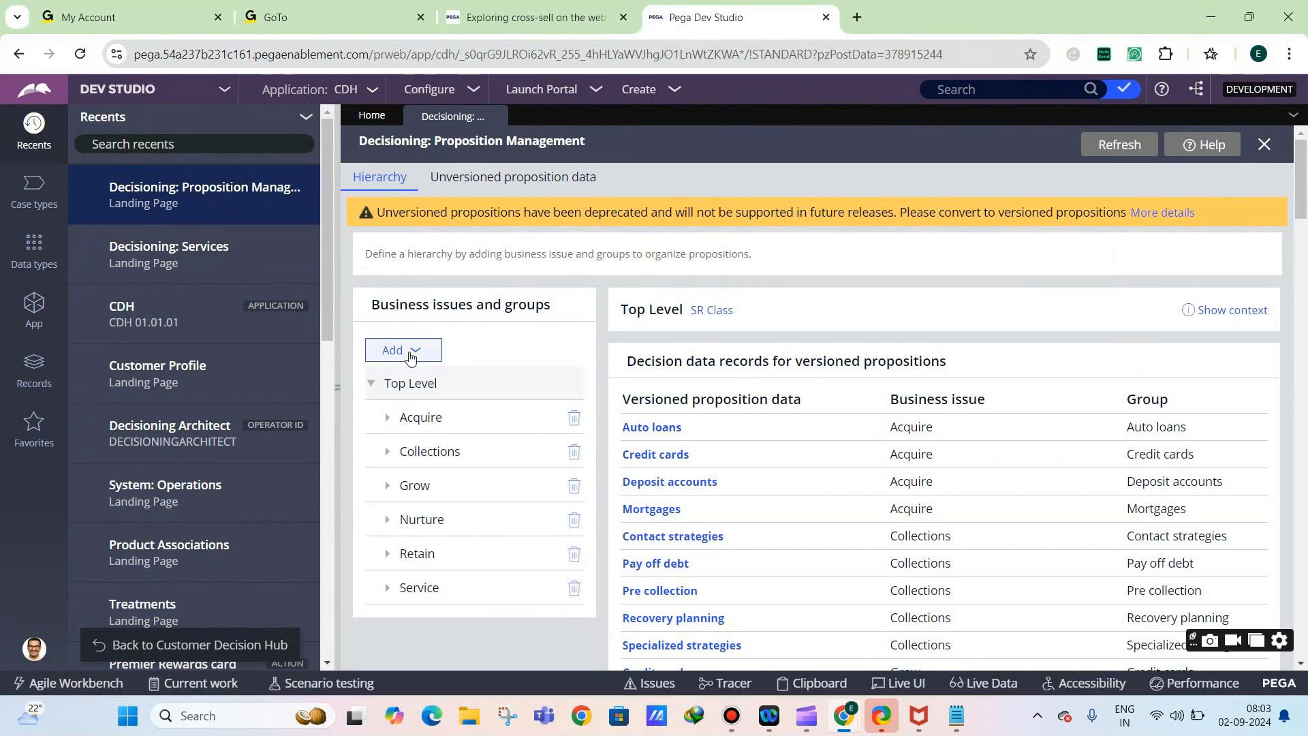
Create a new business issue named Sales in the CDH-Rules ruleset
{"action": "left_click", "coordinate": [408, 350]}
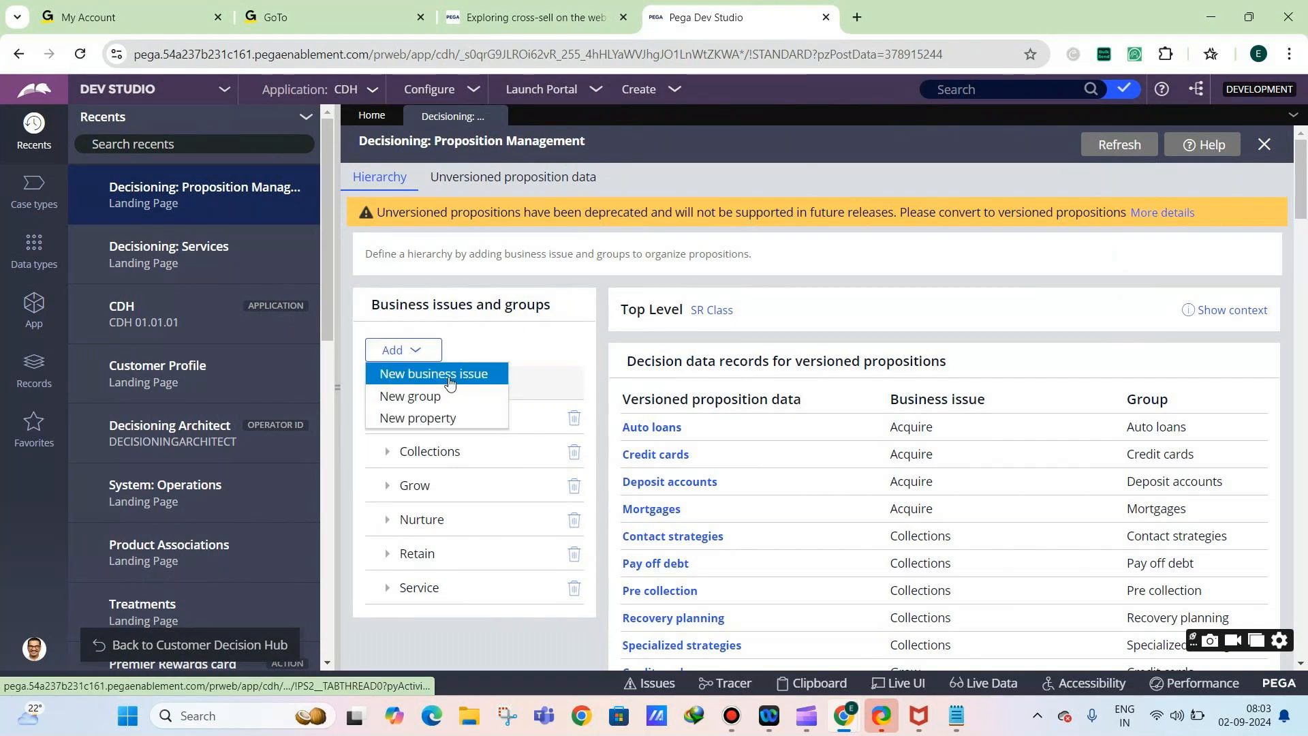
{"action": "left_click", "coordinate": [449, 381]}
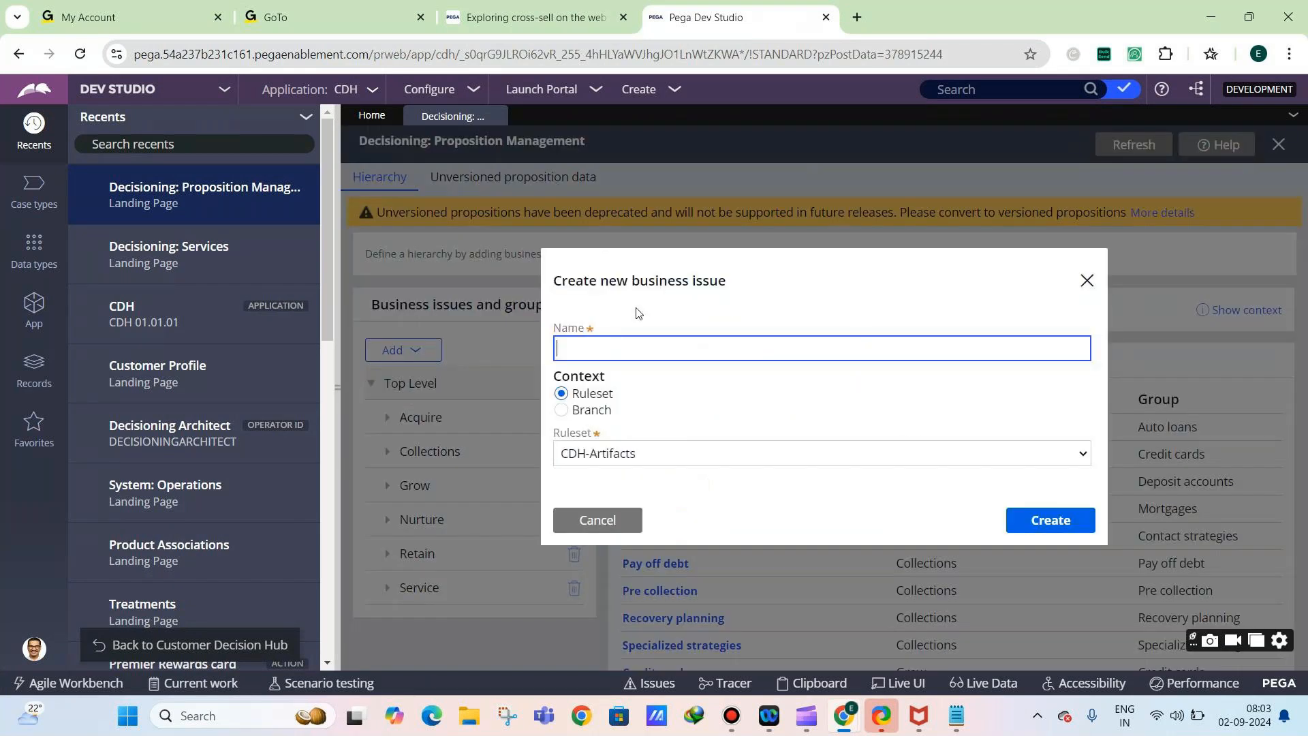
{"action": "type", "text": "Sales"}
{"action": "left_click", "coordinate": [634, 455]}
{"action": "left_click", "coordinate": [634, 464]}
{"action": "left_click", "coordinate": [634, 460]}
{"action": "left_click", "coordinate": [641, 519]}
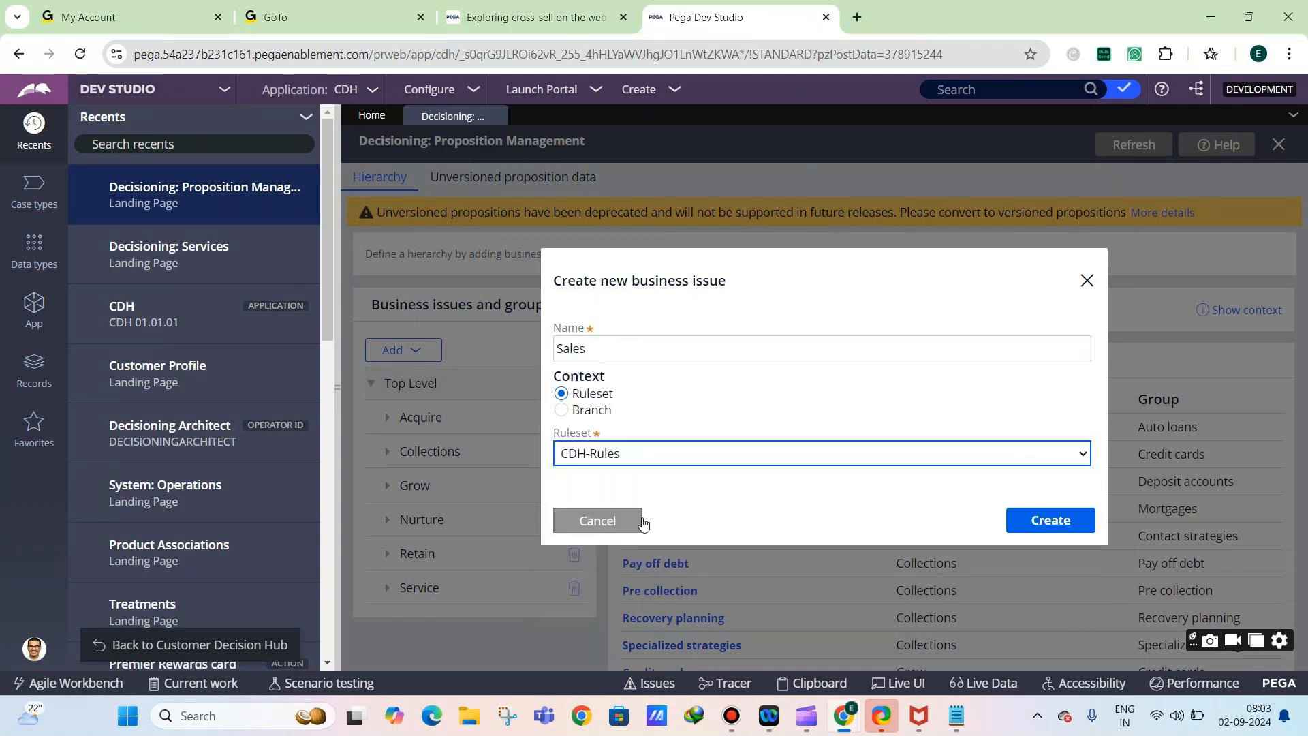
{"action": "left_click", "coordinate": [706, 490]}
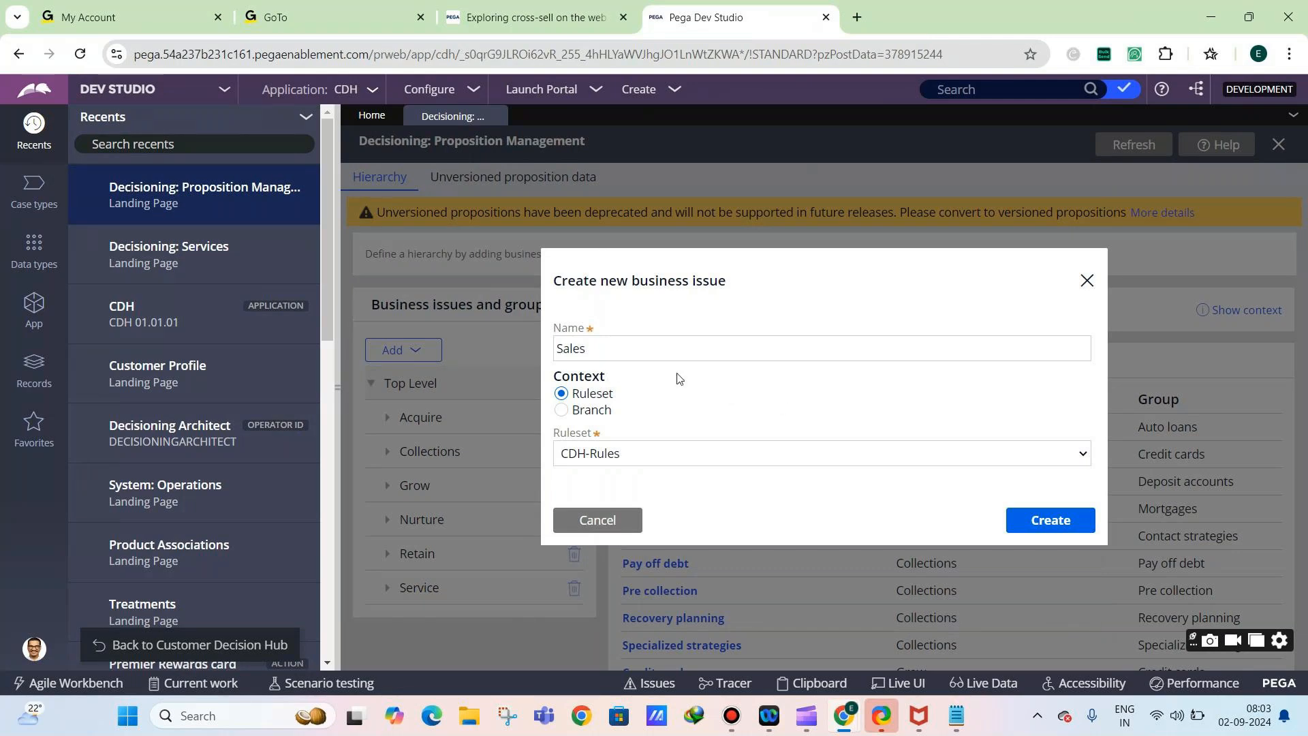
{"action": "left_click", "coordinate": [1045, 514]}
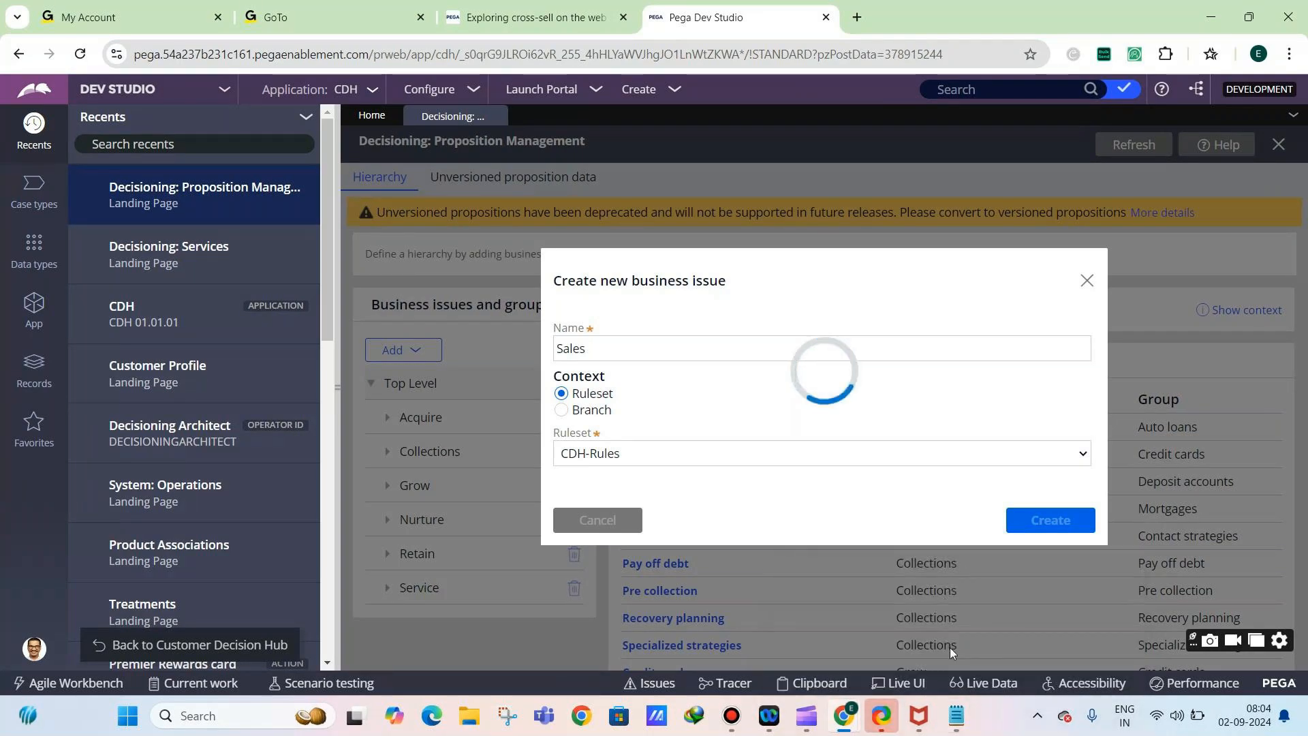
Switch to the Application Creation notes in Notepad to check the planned business groups and propositions, and minimize them again
{"action": "mouse_move", "coordinate": [955, 715]}
{"action": "left_click", "coordinate": [896, 647]}
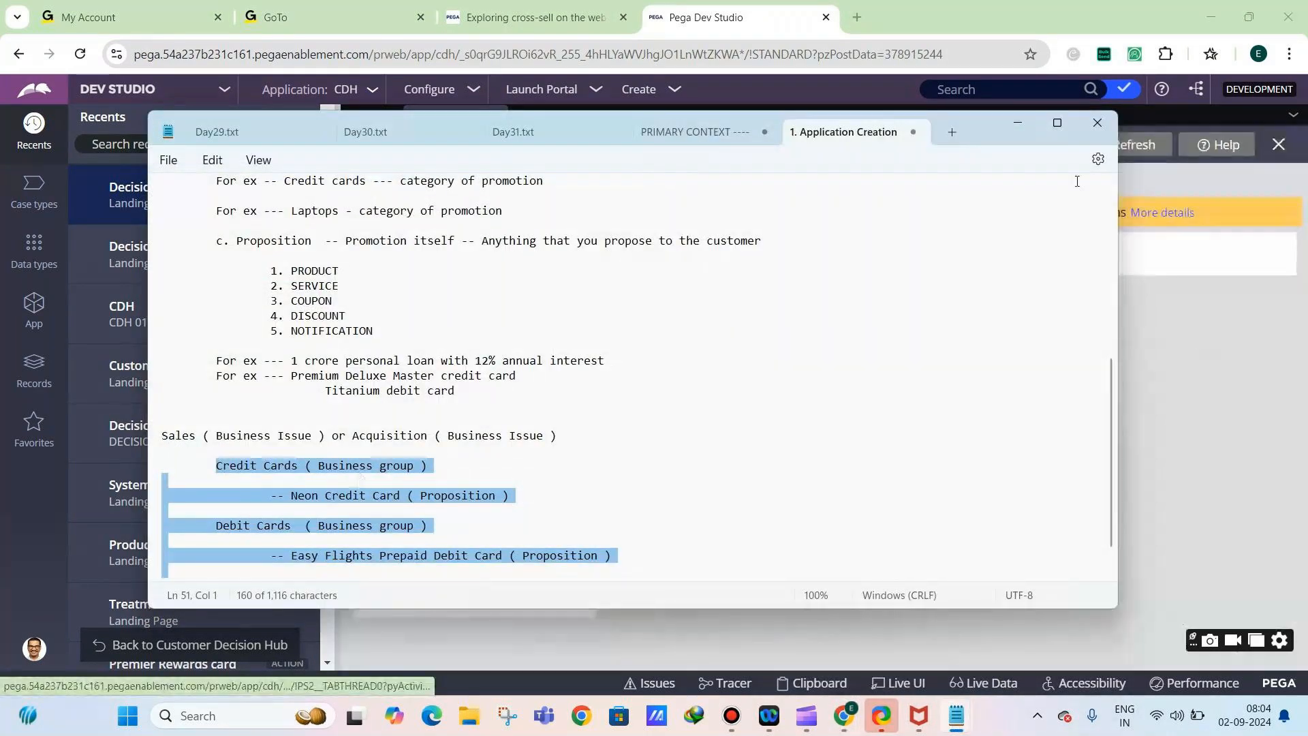
{"action": "left_click", "coordinate": [1019, 122]}
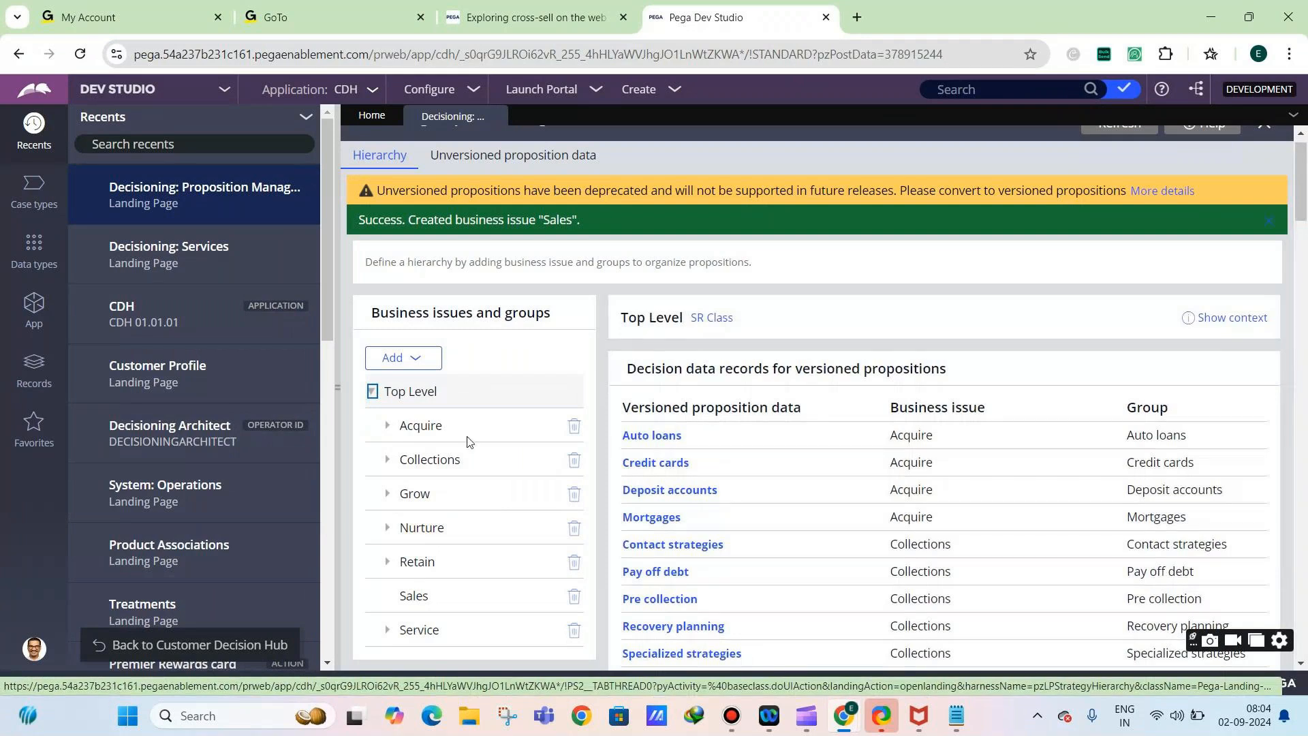
Create a Credit Cards group under the Sales business issue with versioned proposition data, in ruleset CDH-Rules version 01-01-01
{"action": "scroll", "coordinate": [434, 402], "scroll_direction": "down", "scroll_amount": 3}
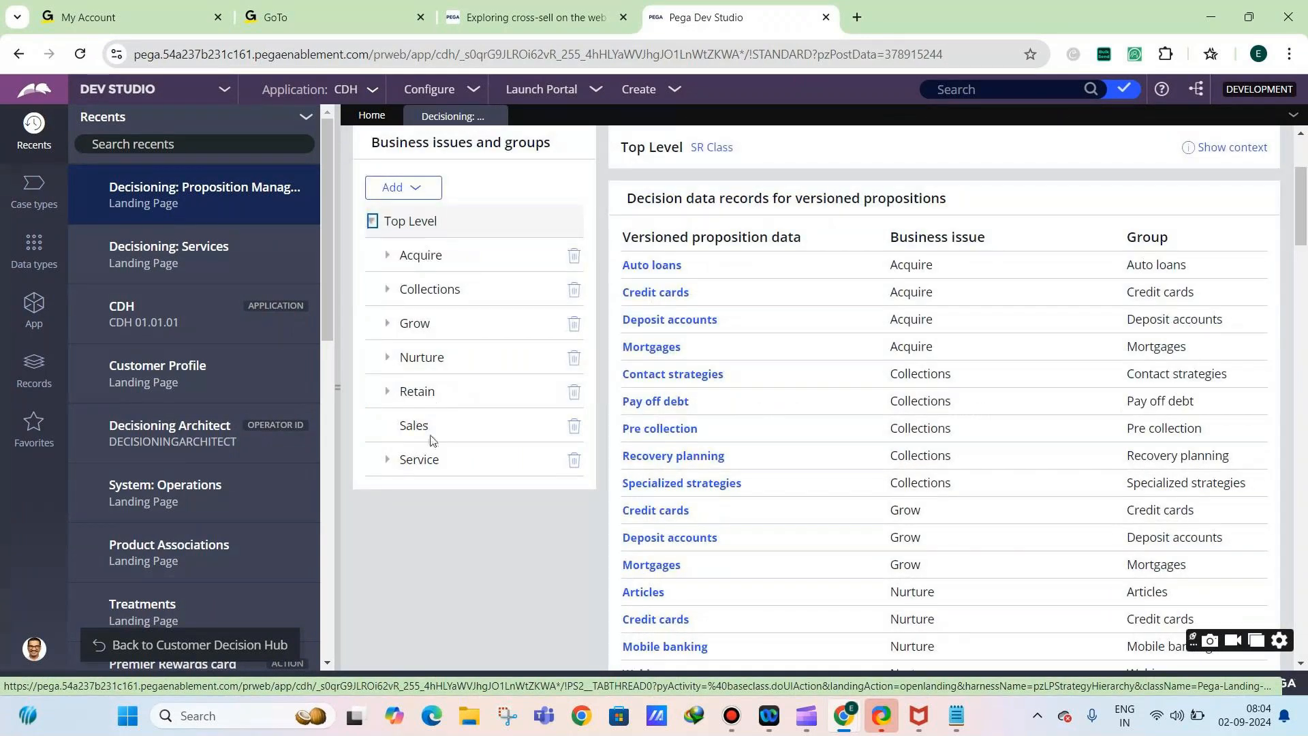
{"action": "left_click", "coordinate": [407, 195]}
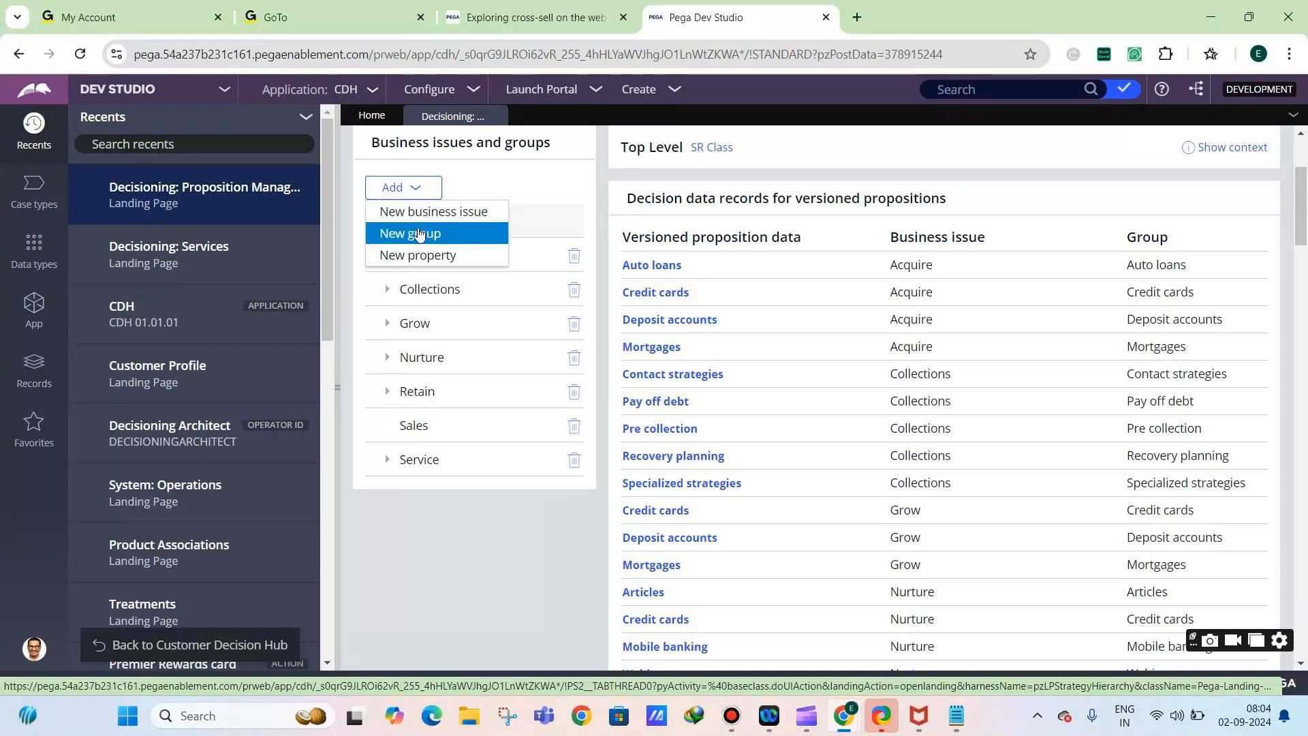
{"action": "left_click", "coordinate": [418, 234]}
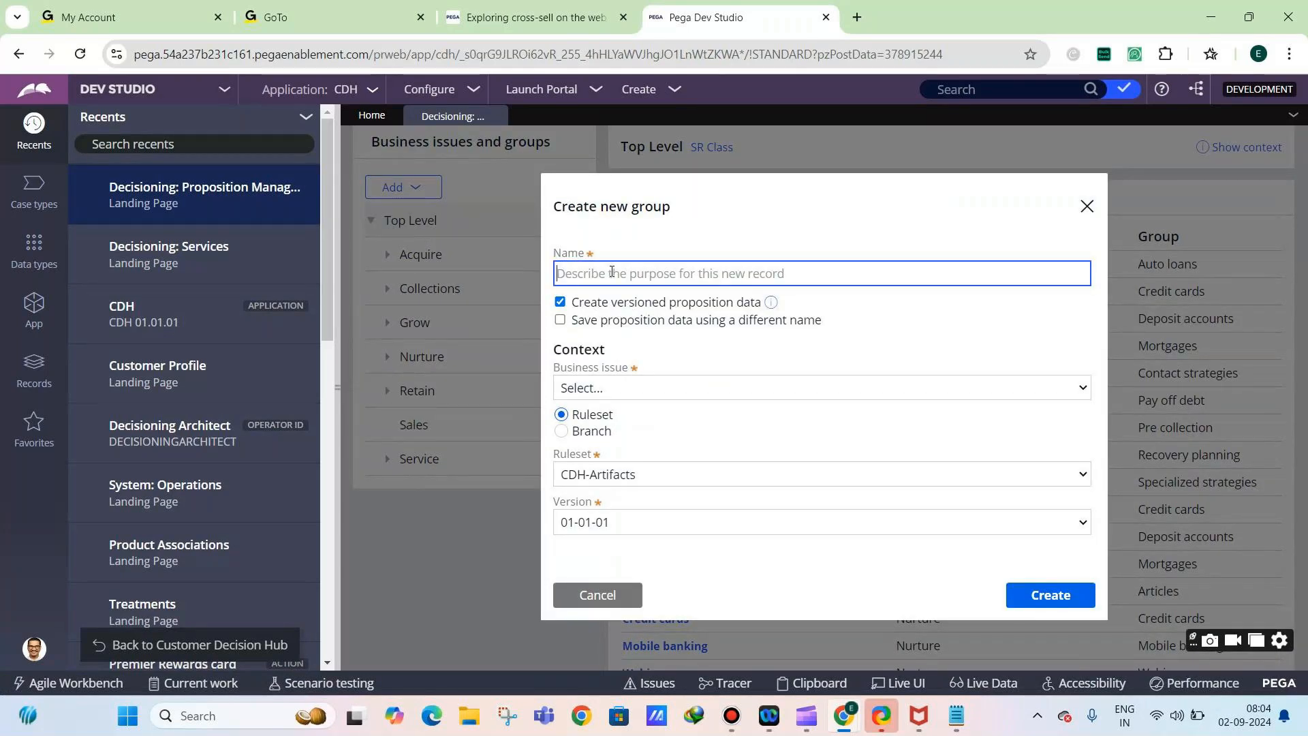
{"action": "type", "text": "Credit Cards"}
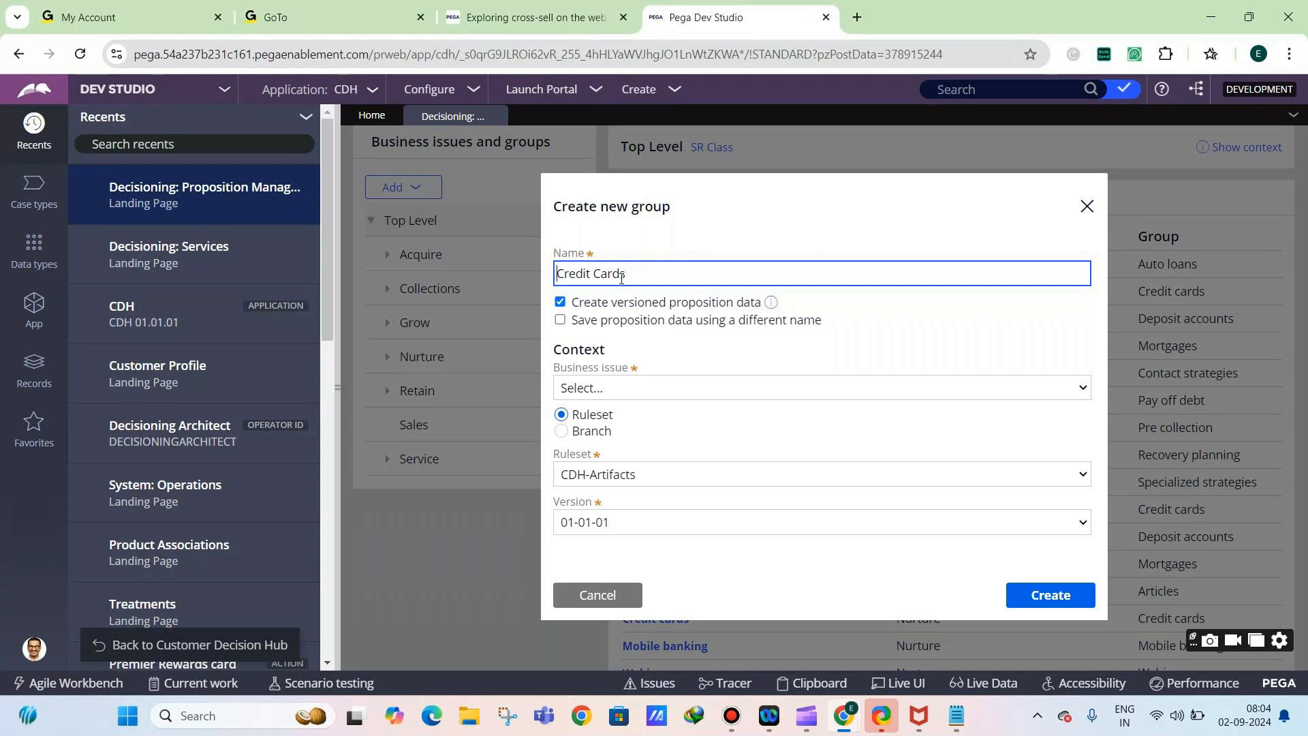
{"action": "left_click", "coordinate": [594, 387]}
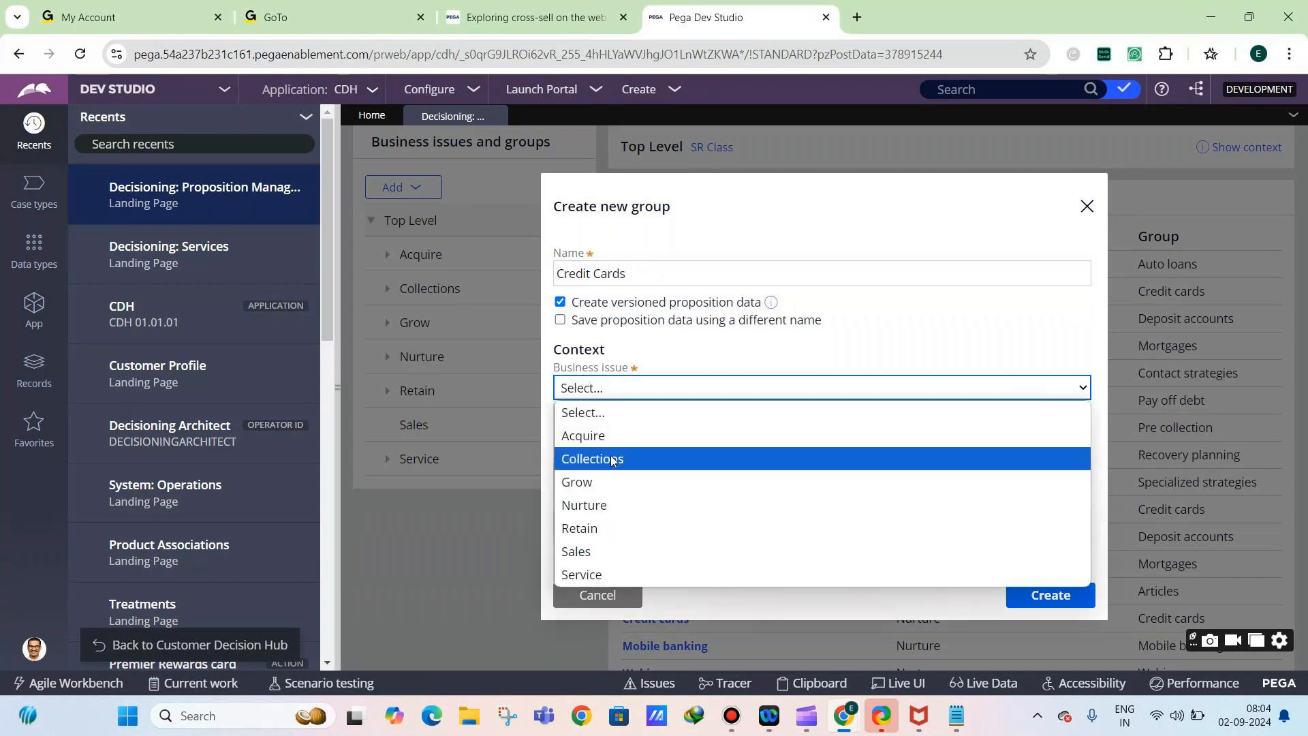
{"action": "left_click", "coordinate": [605, 549]}
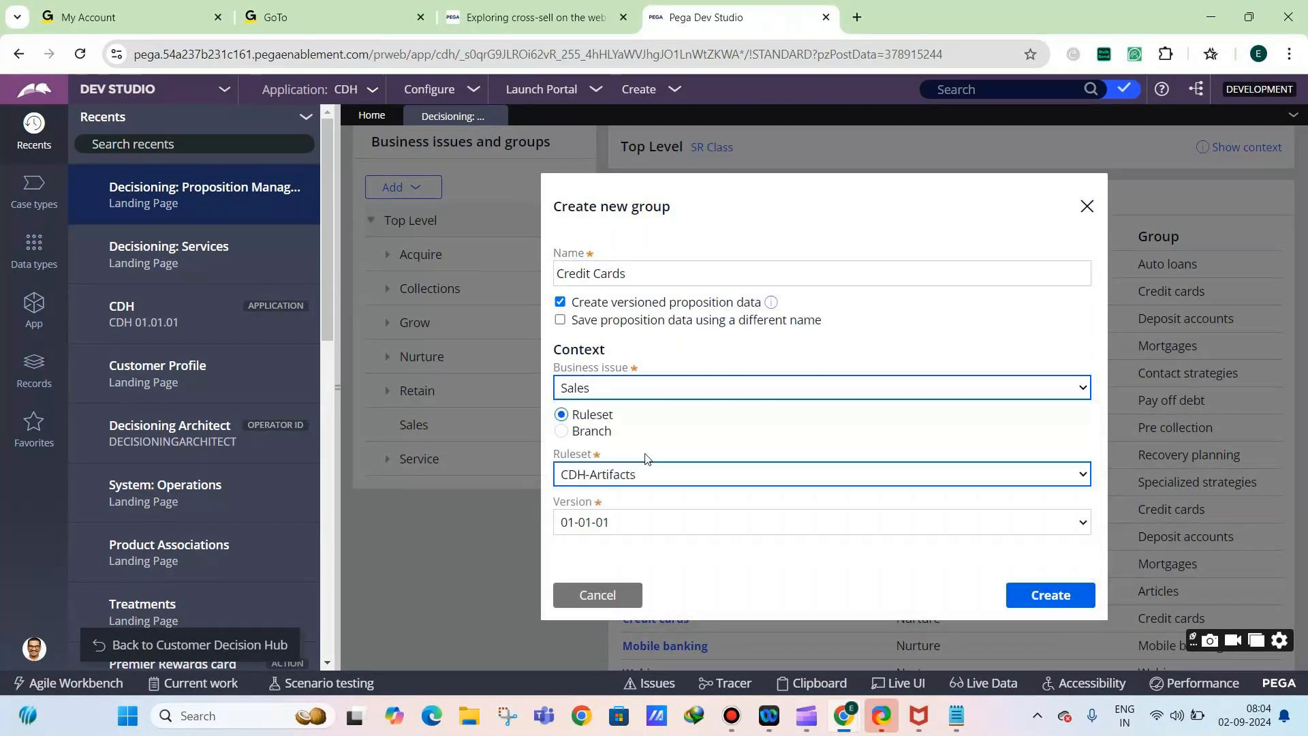
{"action": "left_click", "coordinate": [666, 475]}
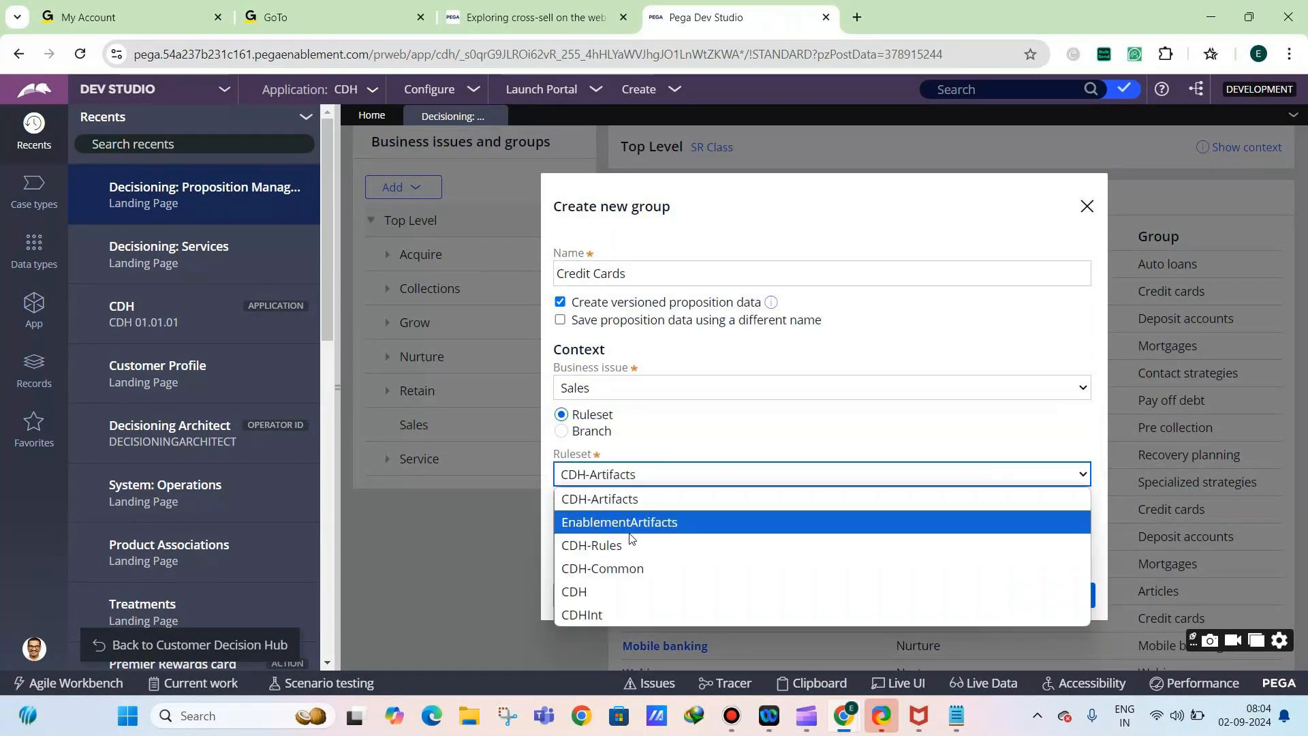
{"action": "left_click", "coordinate": [631, 546]}
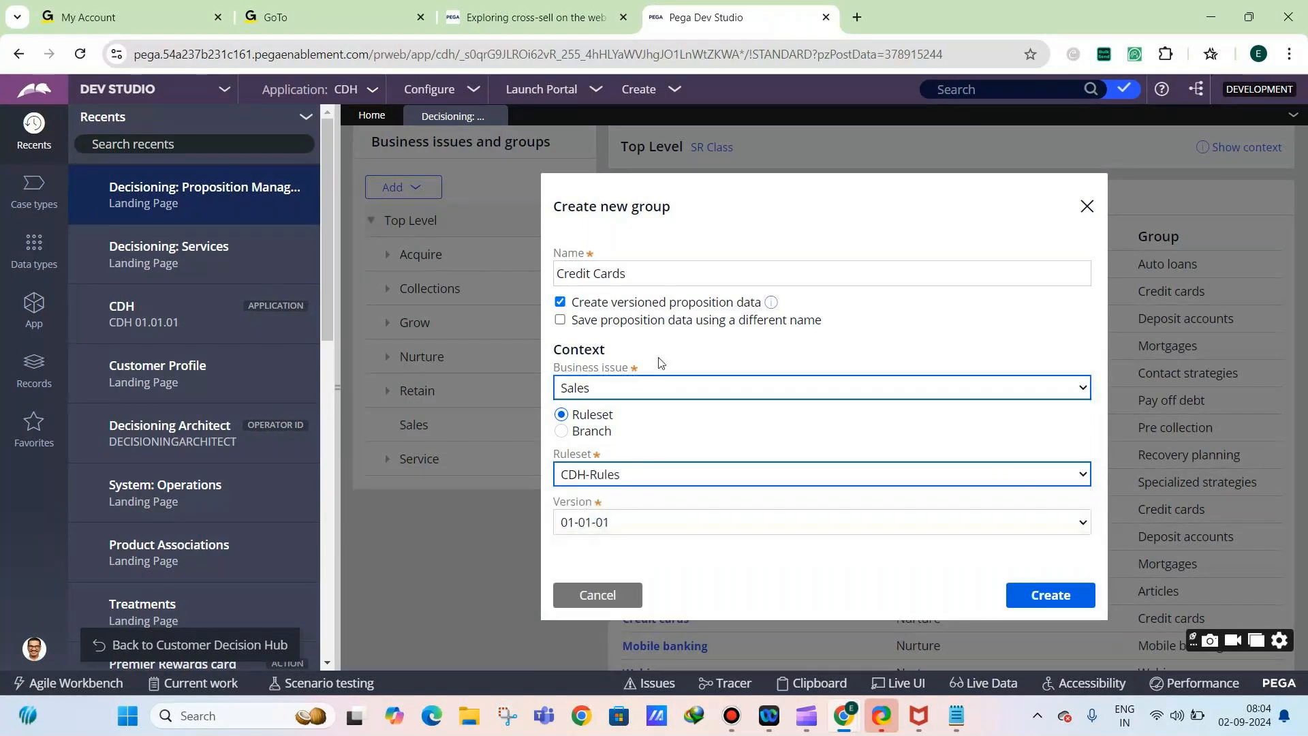
{"action": "left_click", "coordinate": [703, 267]}
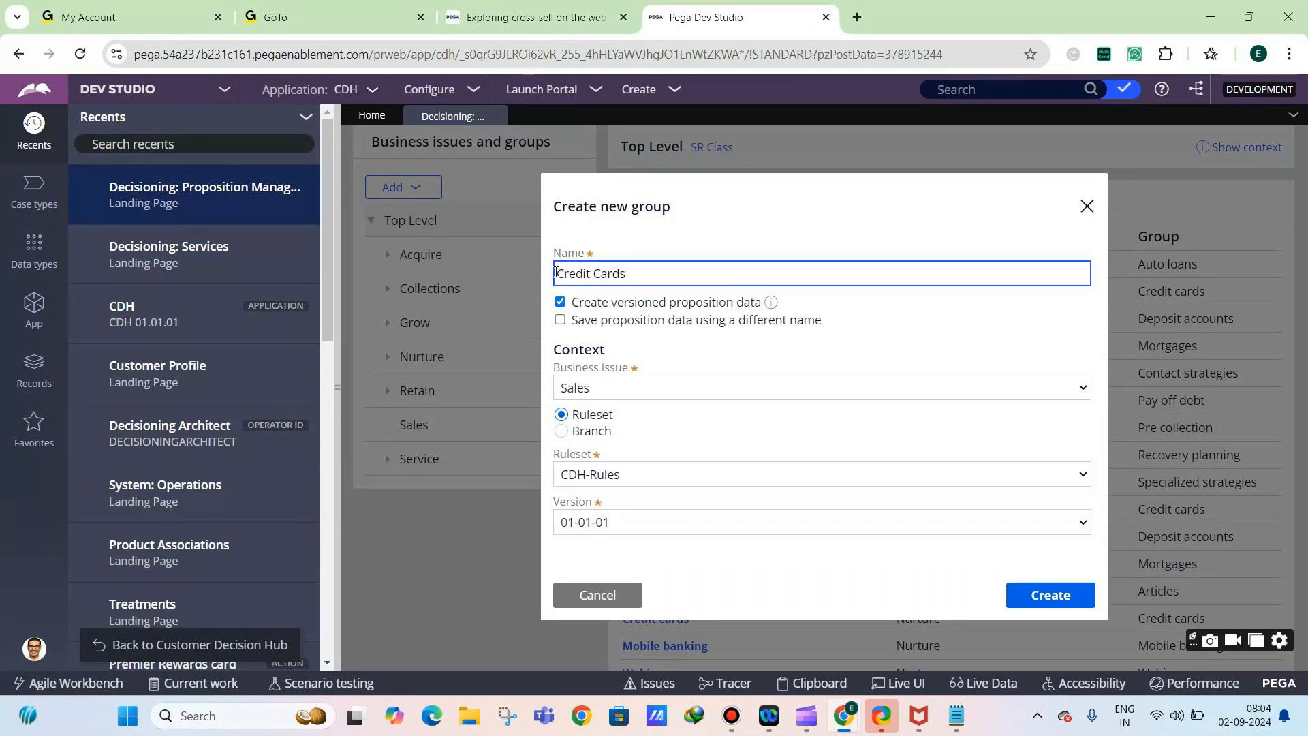
{"action": "left_click_drag", "start_coordinate": [559, 273], "coordinate": [625, 274]}
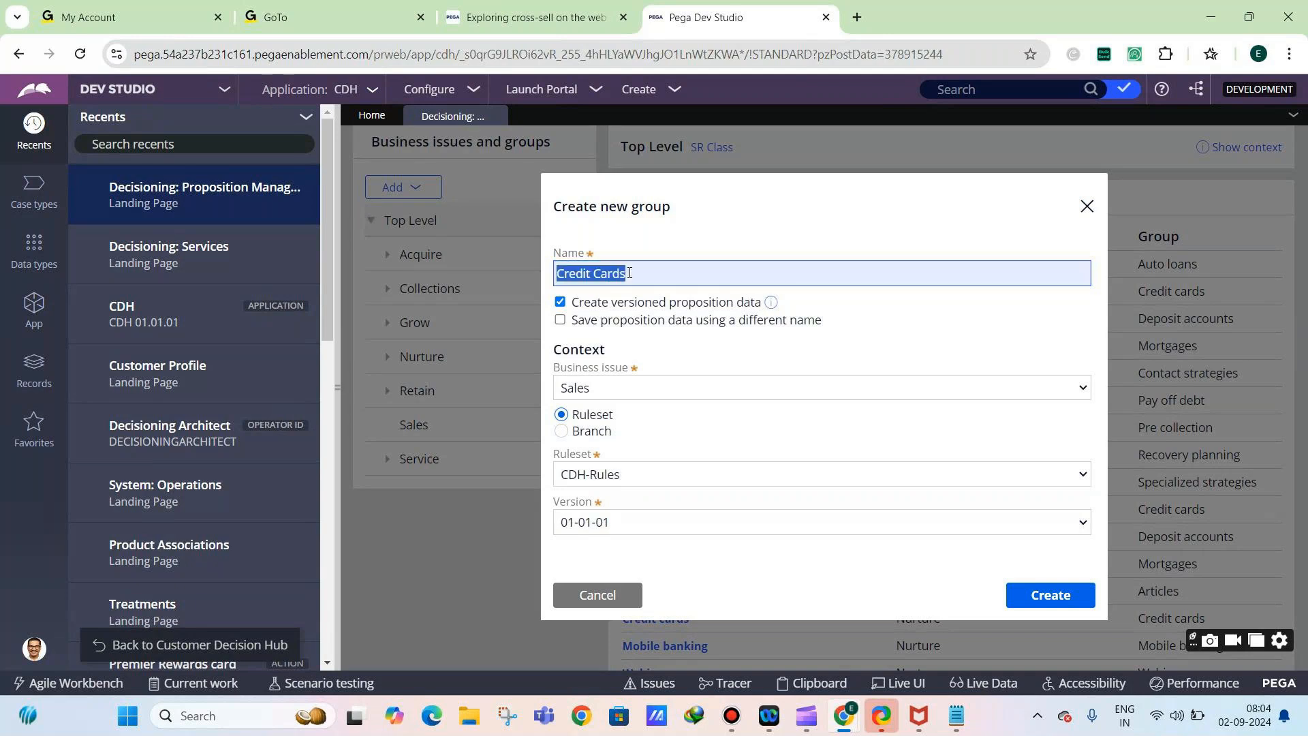
{"action": "left_click", "coordinate": [1045, 595]}
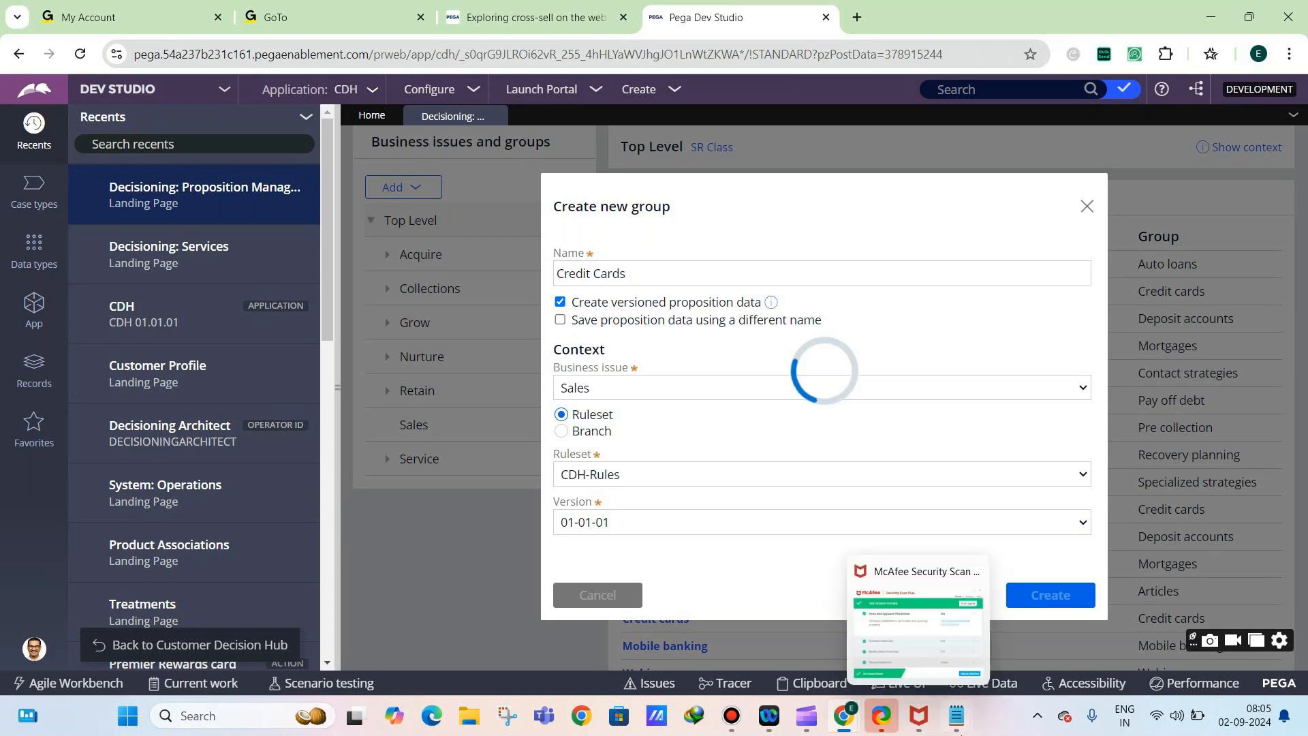
Switch to the Notepad notes, highlight the Sales issue and Credit Cards group lines, and return to Pega Dev Studio
{"action": "mouse_move", "coordinate": [960, 715]}
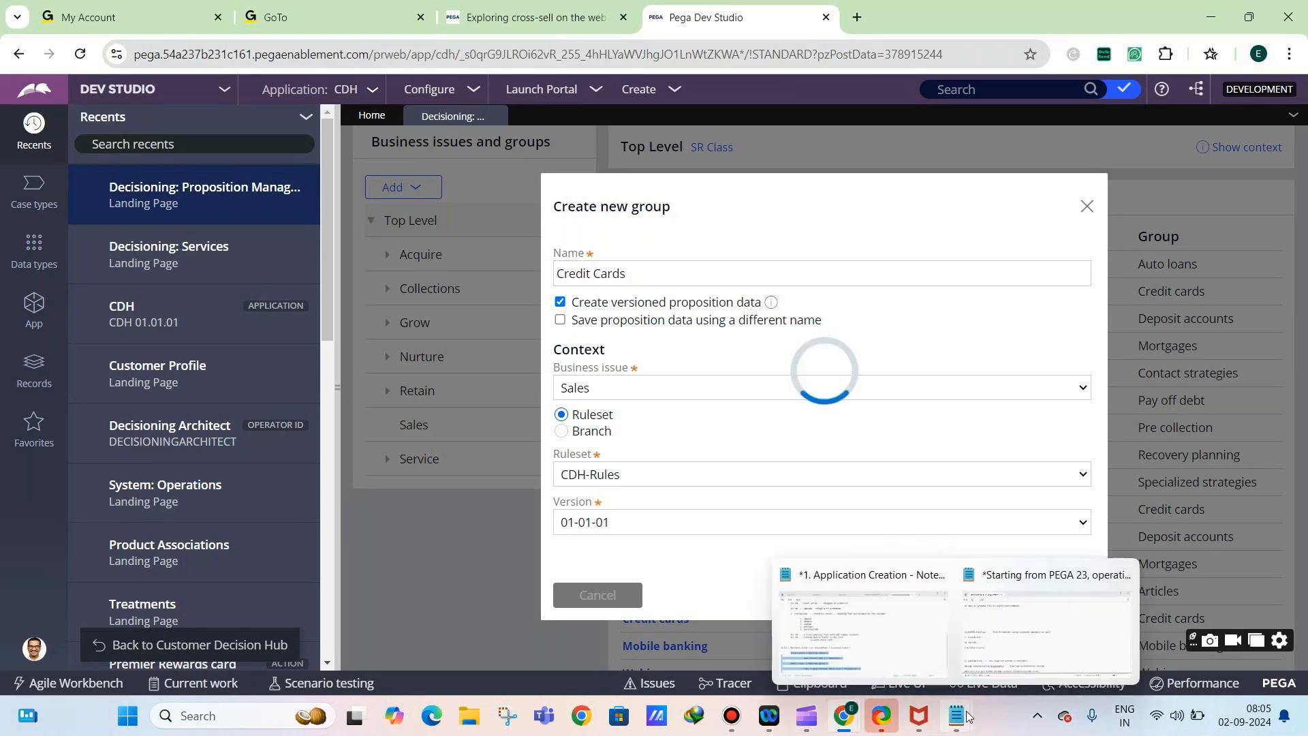
{"action": "left_click", "coordinate": [874, 648]}
{"action": "left_click_drag", "start_coordinate": [162, 437], "coordinate": [428, 468]}
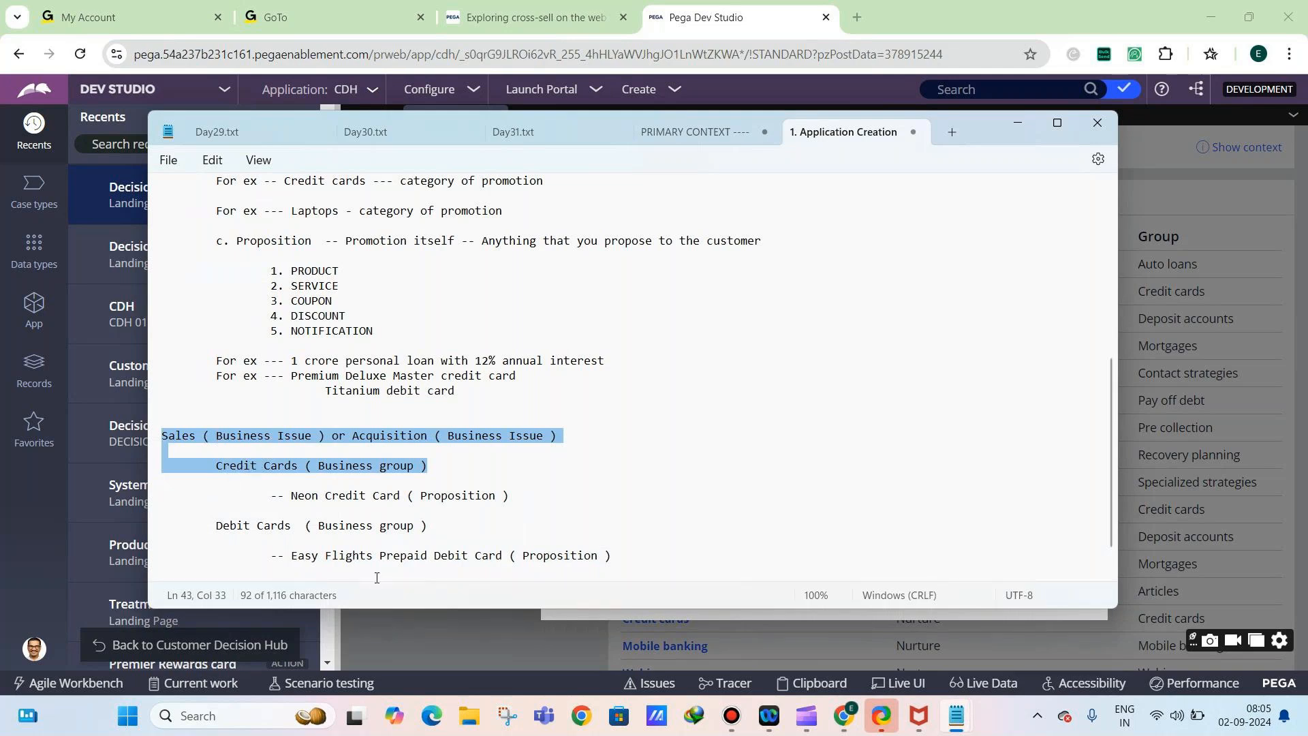
{"action": "left_click", "coordinate": [483, 628]}
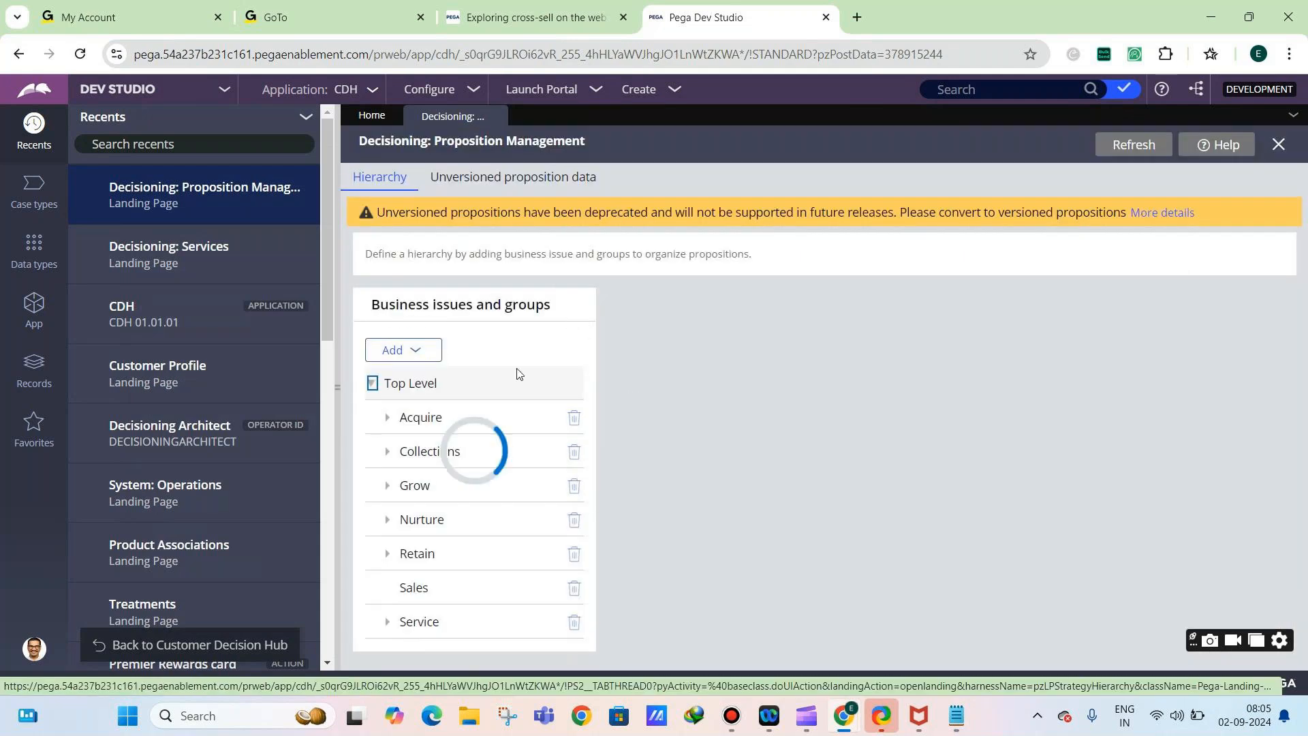
Expand the Sales business issue and select its Credit Cards group to view the decision data record and properties
{"action": "scroll", "coordinate": [511, 327], "scroll_direction": "down", "scroll_amount": 1}
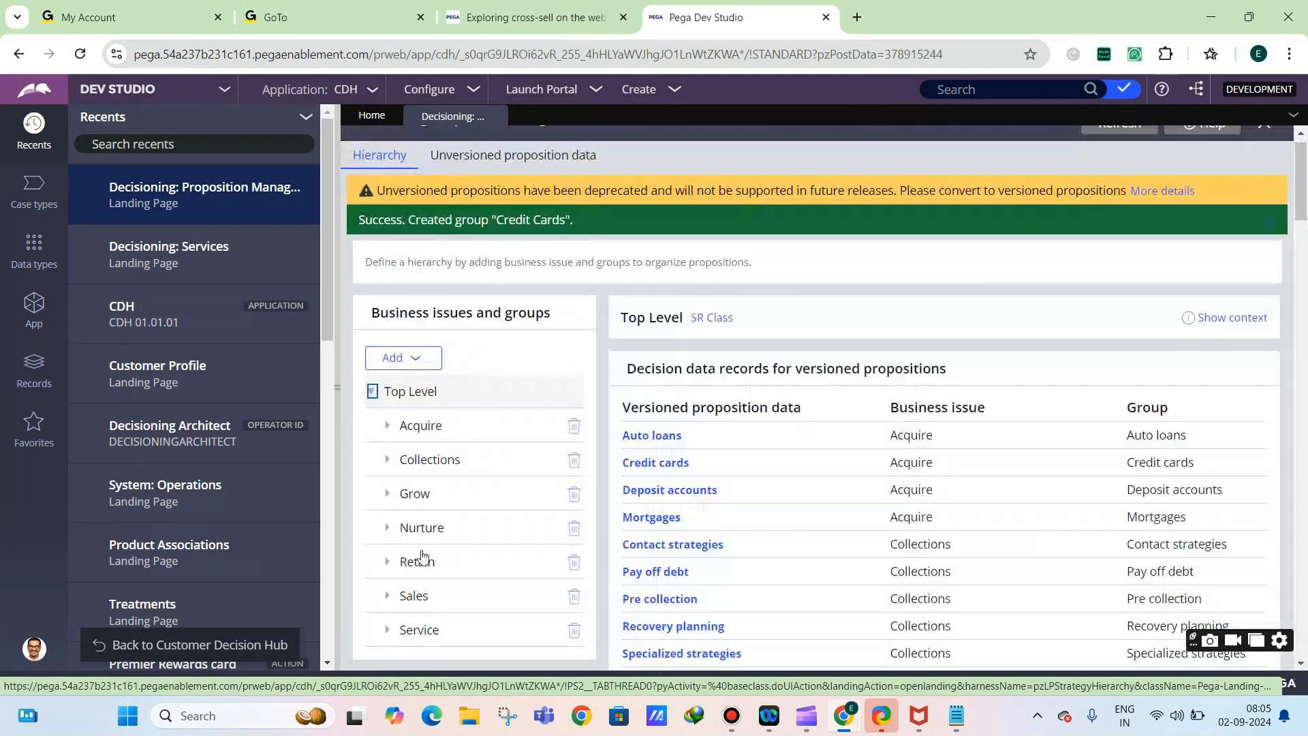
{"action": "left_click", "coordinate": [386, 597]}
{"action": "scroll", "coordinate": [400, 488], "scroll_direction": "down", "scroll_amount": 2}
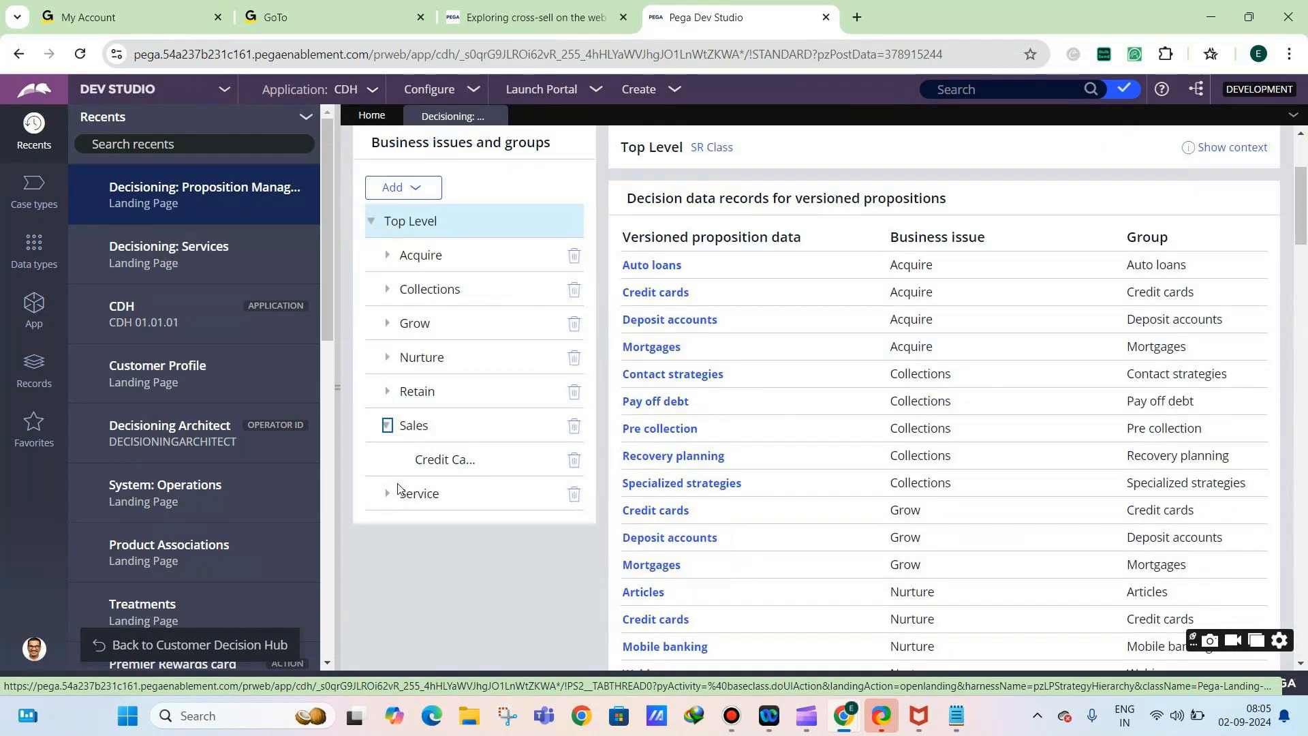
{"action": "left_click", "coordinate": [455, 470]}
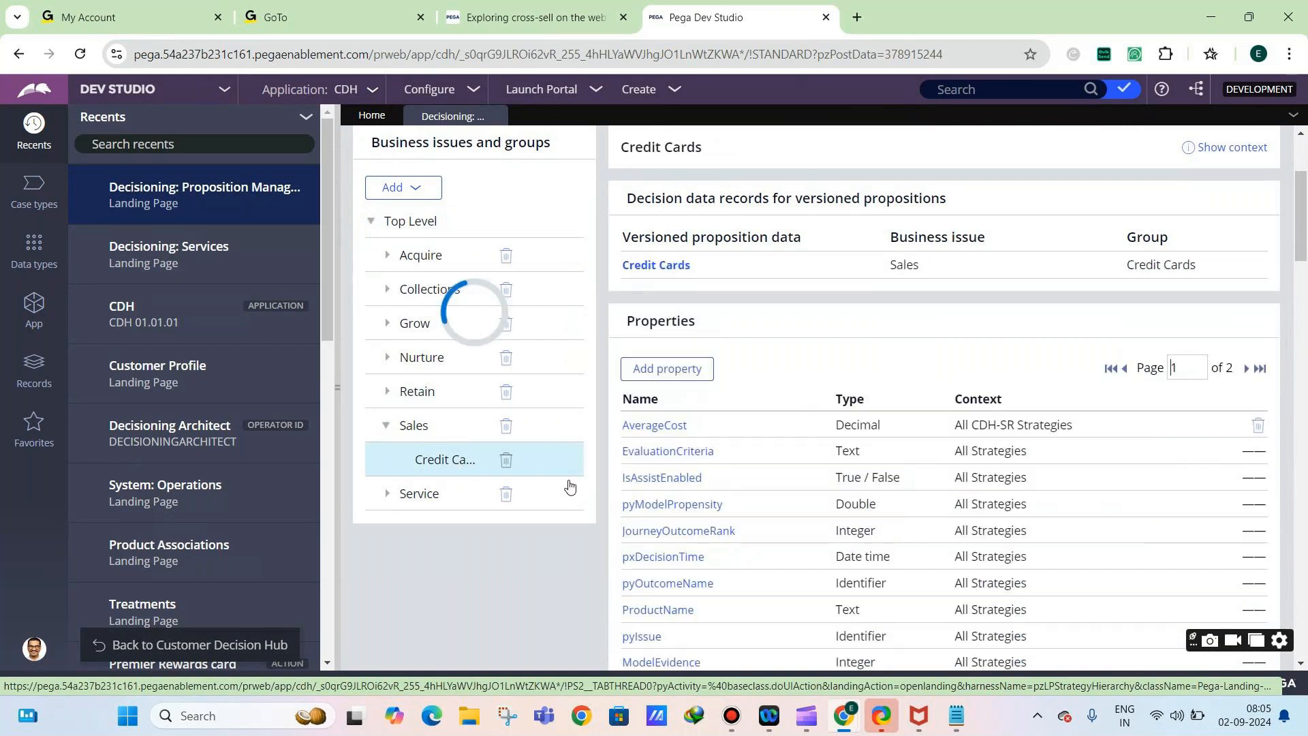
In the Notepad notes, add a BUSINESS ISSUE line below the debit card proposition, followed by a dash-indented BUSINESS GROUP line
{"action": "mouse_move", "coordinate": [951, 718]}
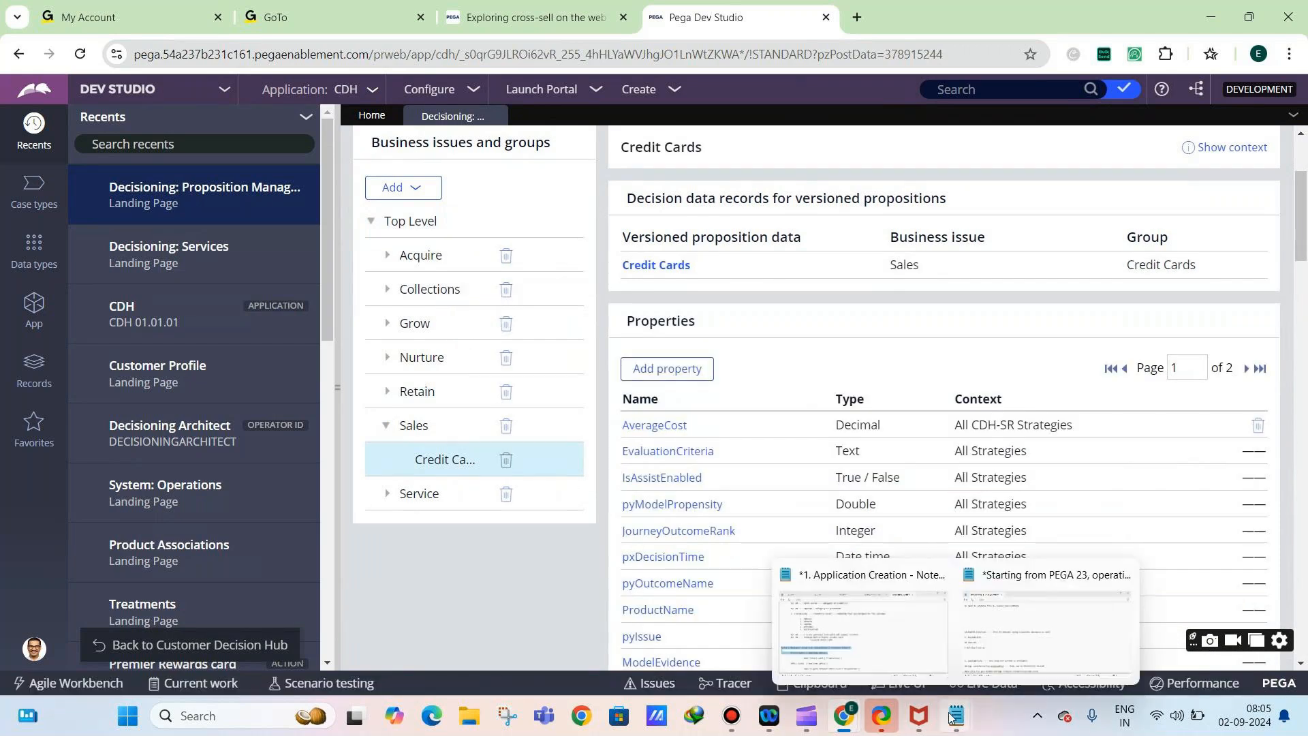
{"action": "left_click", "coordinate": [862, 631]}
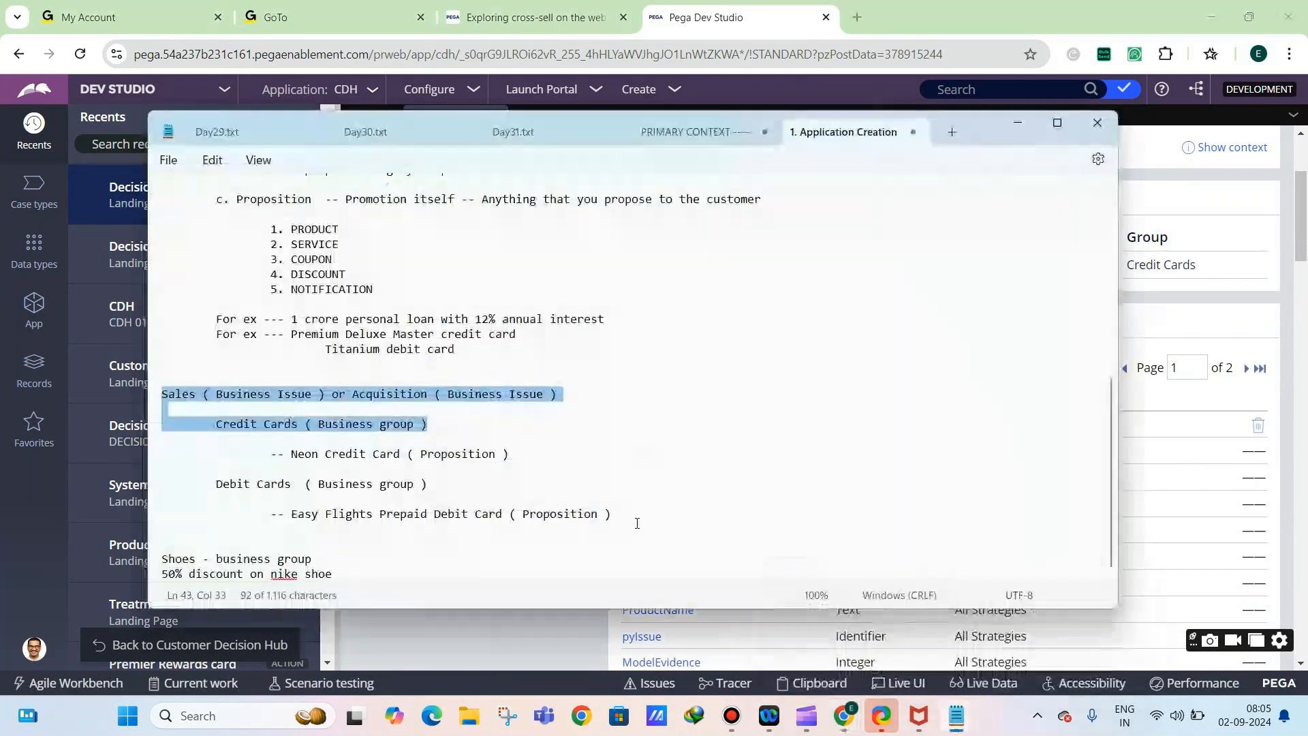
{"action": "left_click", "coordinate": [428, 562]}
{"action": "left_click", "coordinate": [409, 528]}
{"action": "type", "text": "BUSINESS ISSUE"}
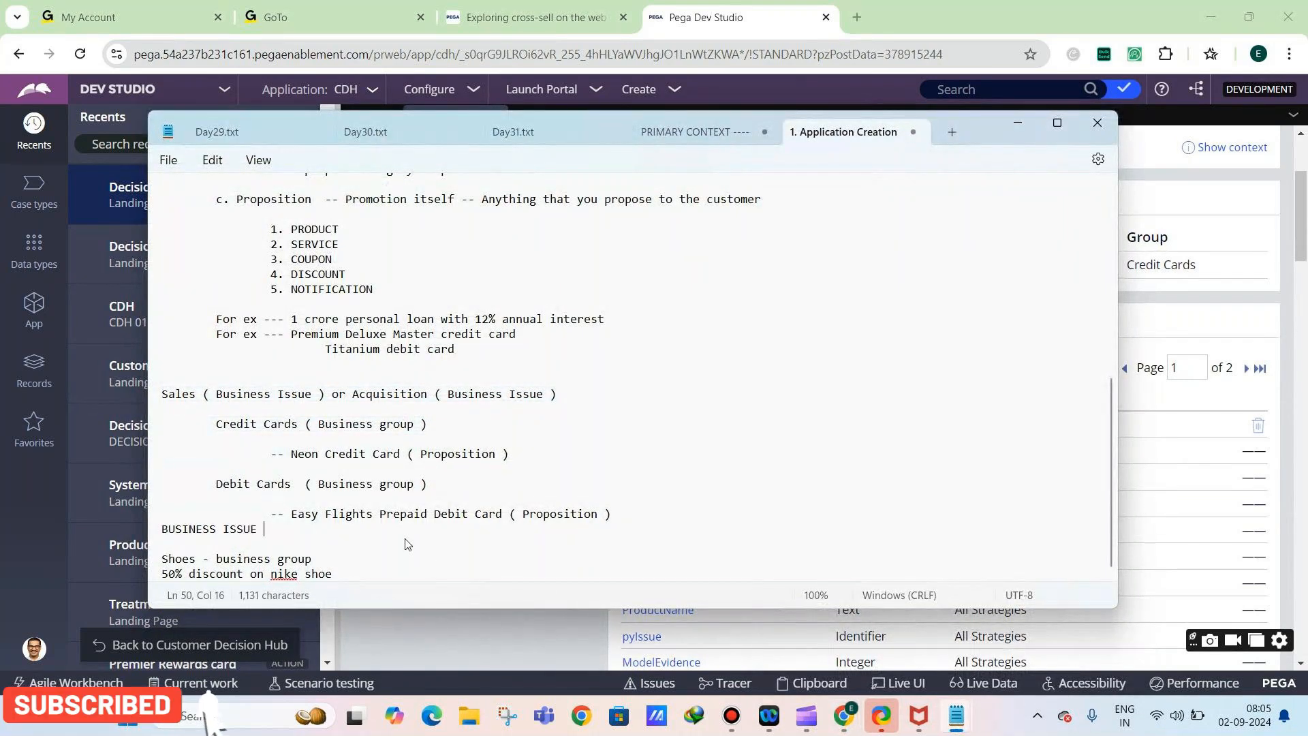
{"action": "key", "text": "Return"}
{"action": "type", "text": "------------"}
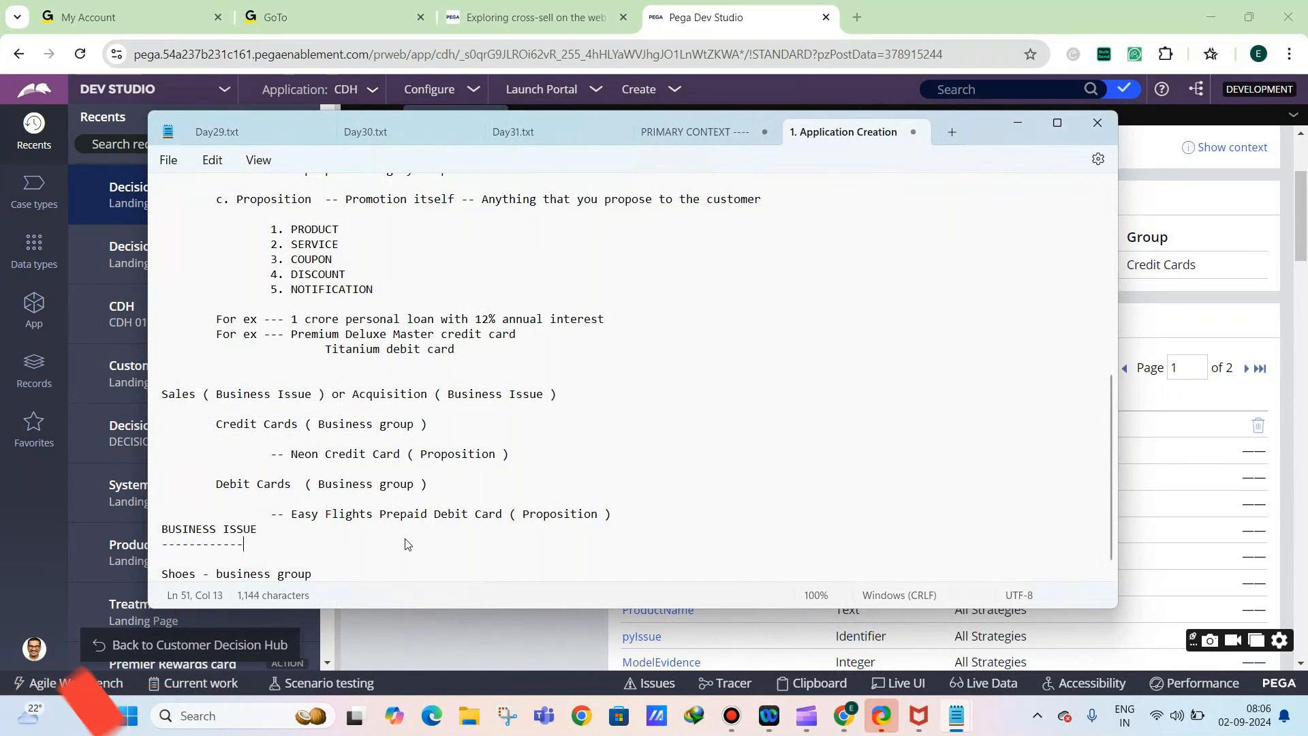
{"action": "key", "text": "BackSpace"}
{"action": "type", "text": "BUSINESS GROU"}
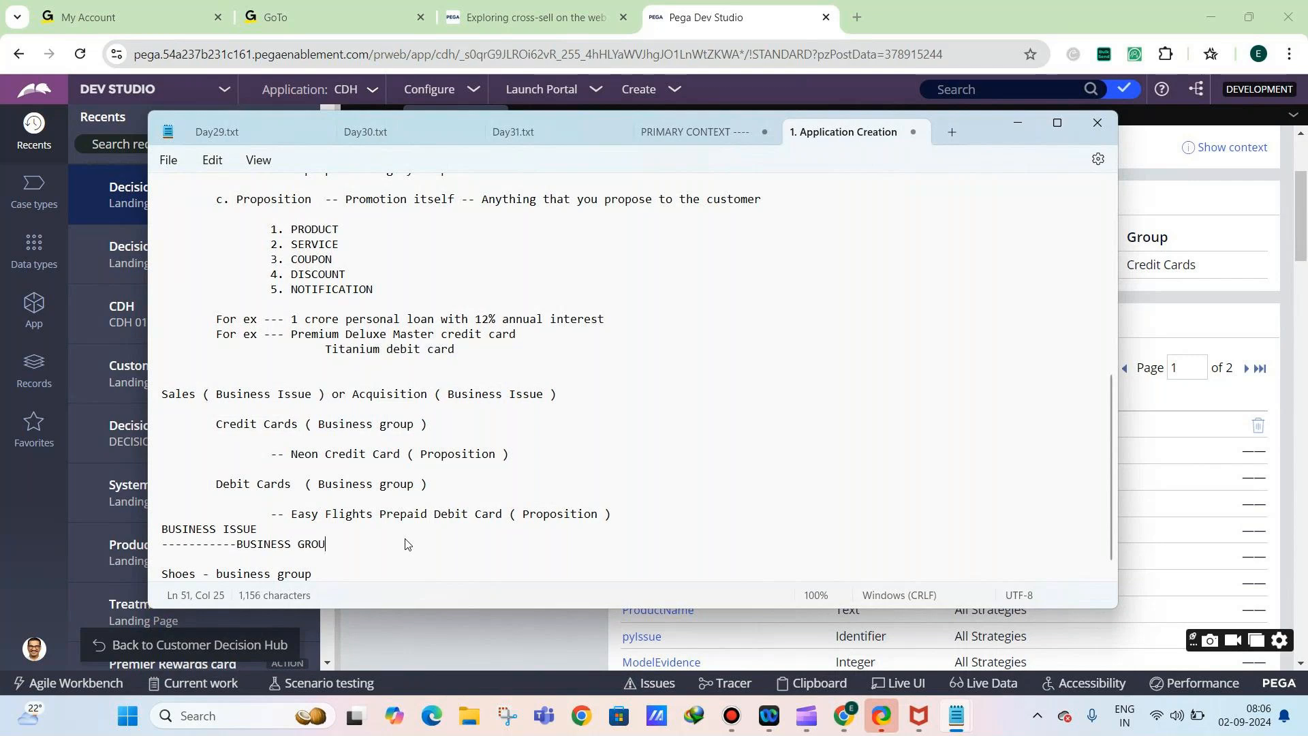
{"action": "type", "text": "P"}
Add a dash-indented PROPOSITIOSN line beneath BUSINESS GROUP in the notes and return to Pega Dev Studio
{"action": "key", "text": "Return"}
{"action": "type", "text": "-------------- "}
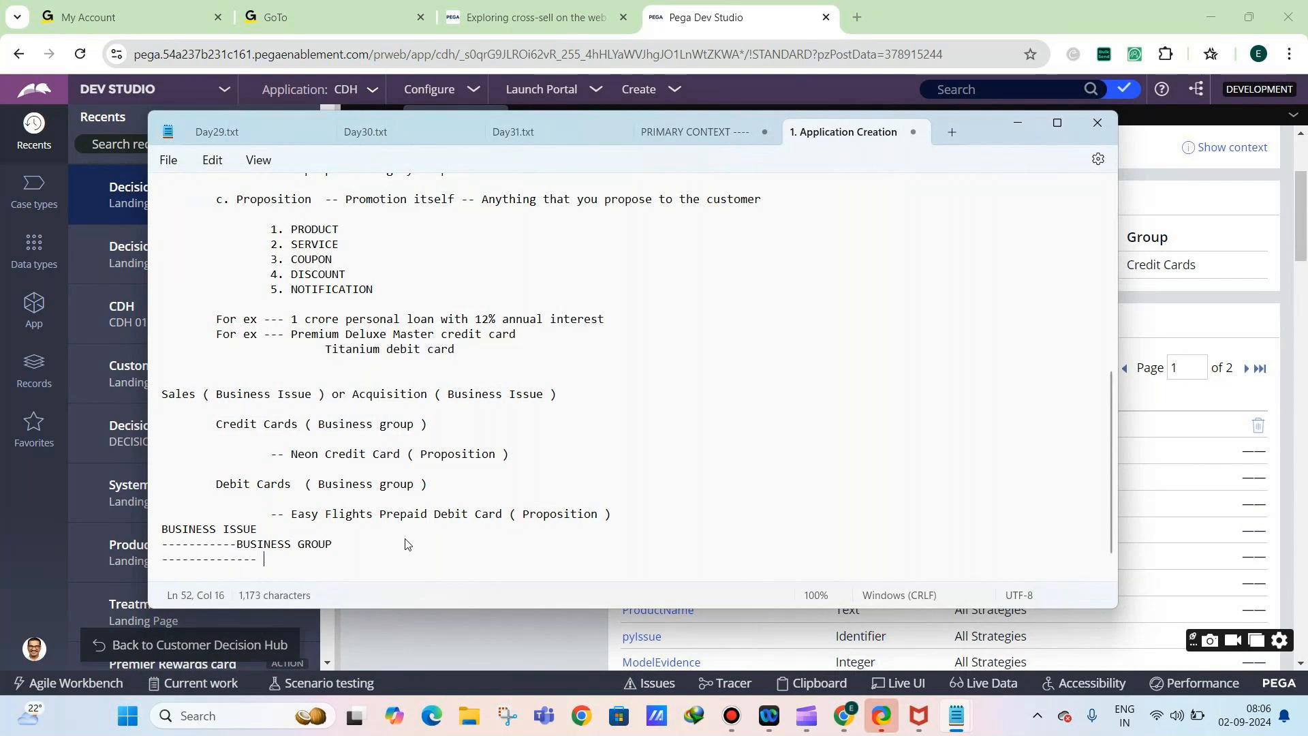
{"action": "type", "text": "PROPOSITIOSN"}
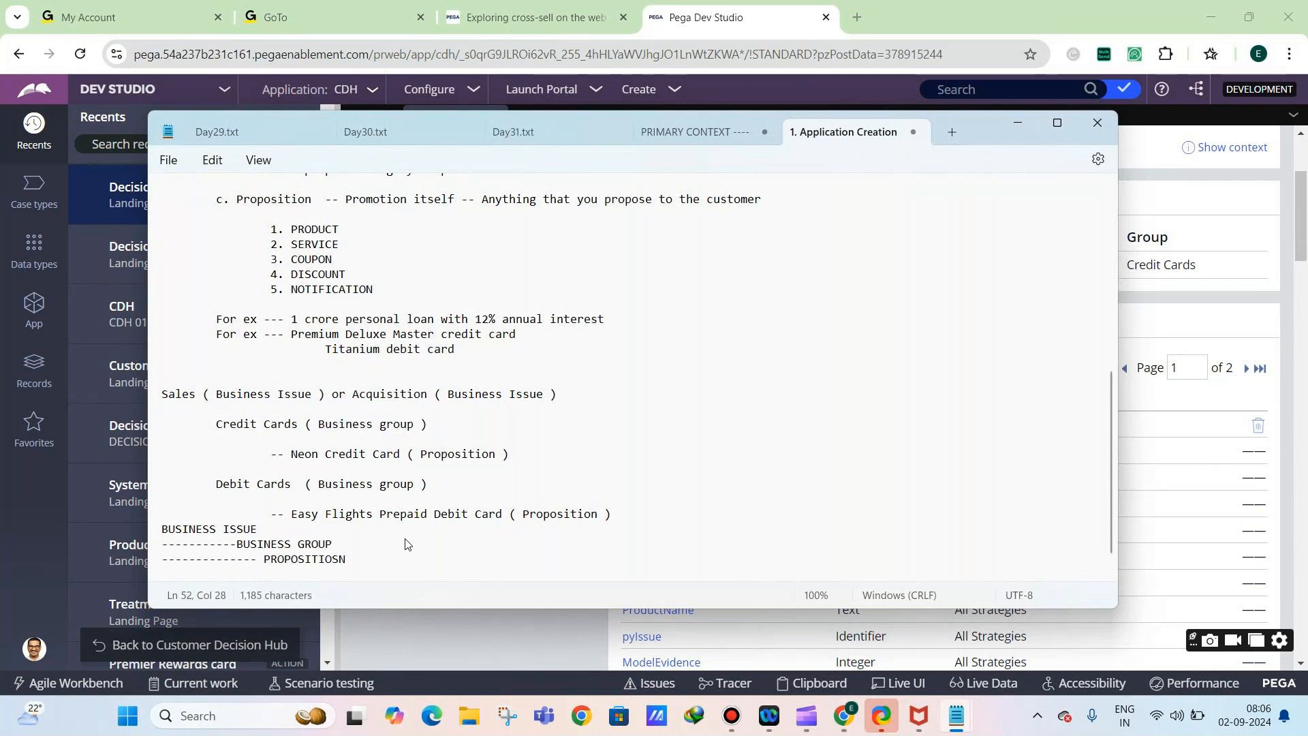
{"action": "left_click", "coordinate": [457, 628]}
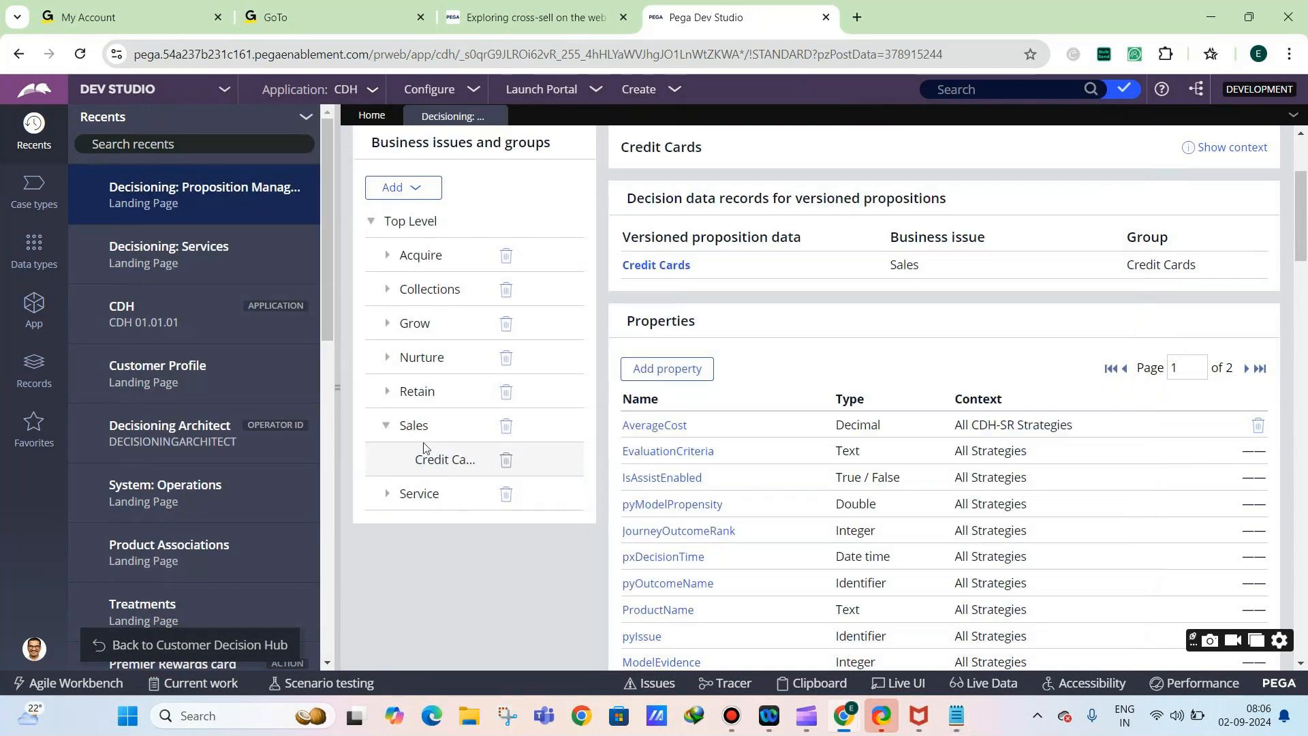
Open the Credit Cards decision data record of the Sales issue to view its propositions, and return to the Proposition Management hierarchy
{"action": "left_click", "coordinate": [441, 458]}
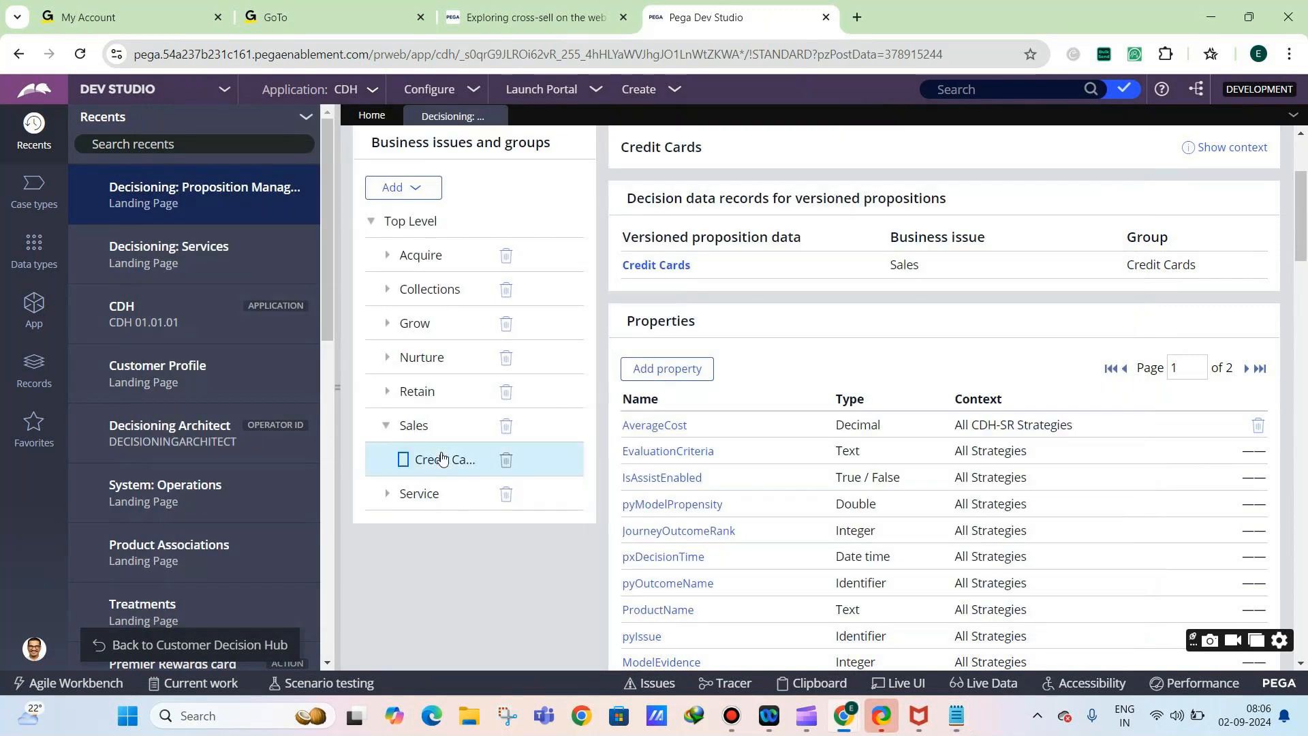
{"action": "left_click", "coordinate": [657, 265]}
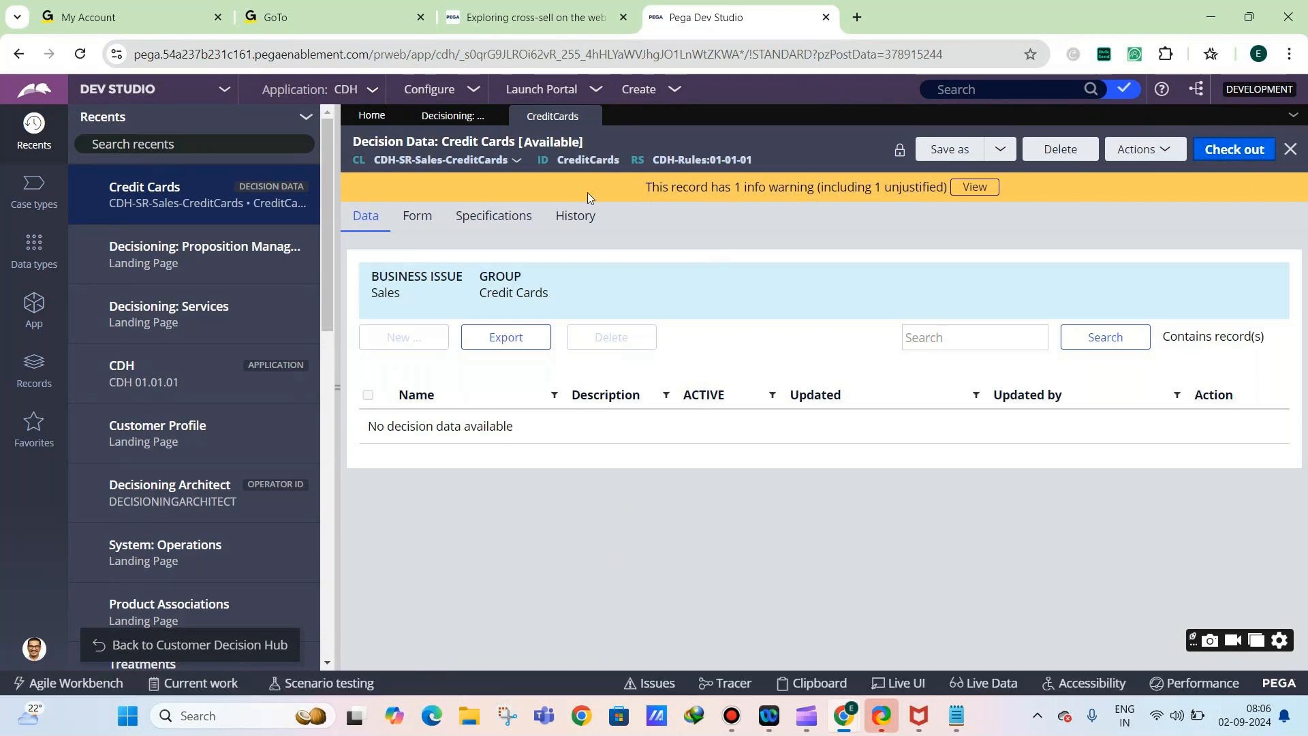
{"action": "left_click", "coordinate": [447, 121]}
{"action": "scroll", "coordinate": [416, 535], "scroll_direction": "down", "scroll_amount": 2}
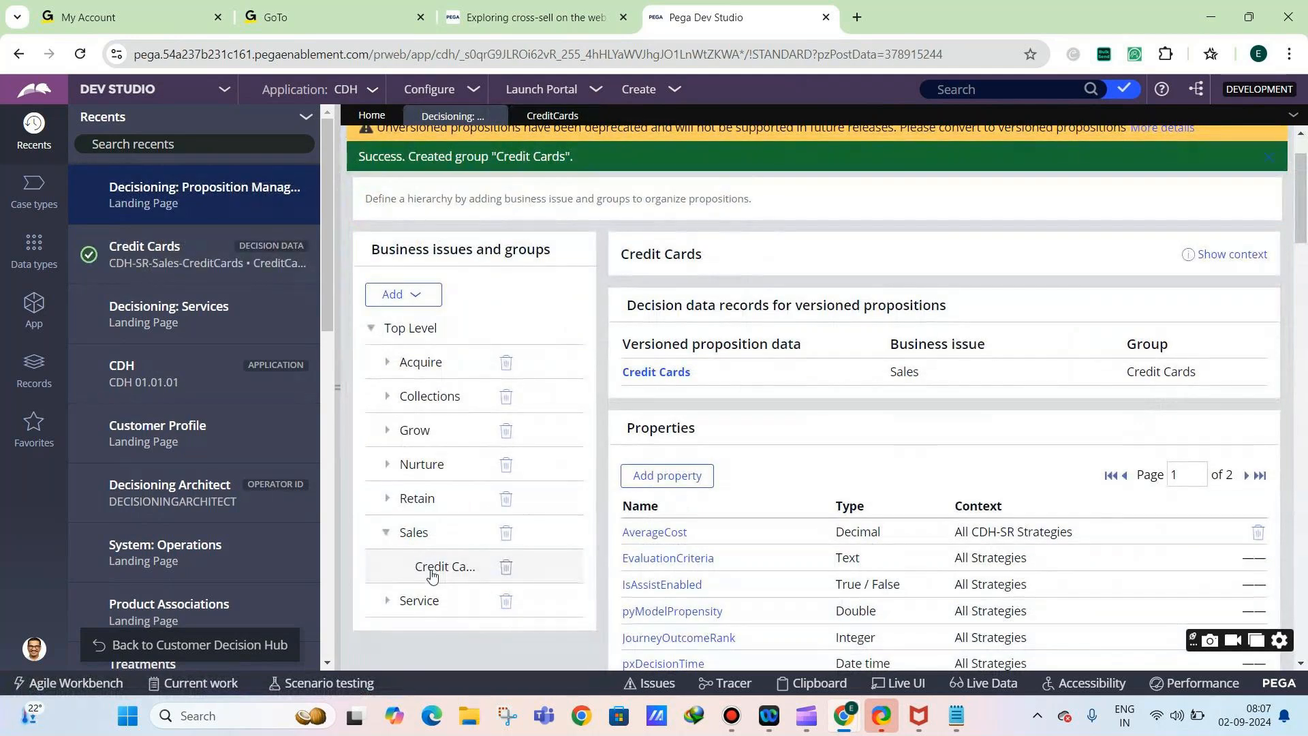
Start a new proposition in the Credit Cards decision data record and name it Neon Credit Card, copied from the Notepad notes
{"action": "left_click", "coordinate": [548, 113]}
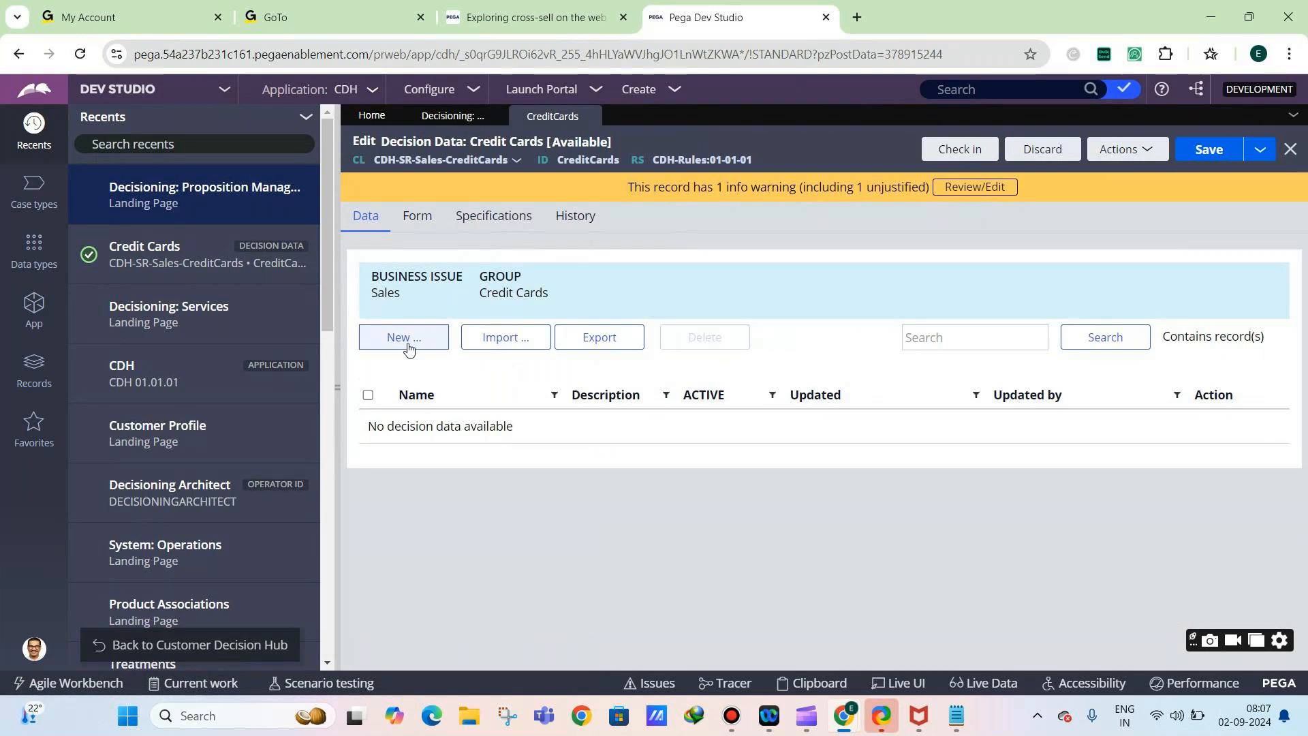
{"action": "left_click", "coordinate": [418, 339]}
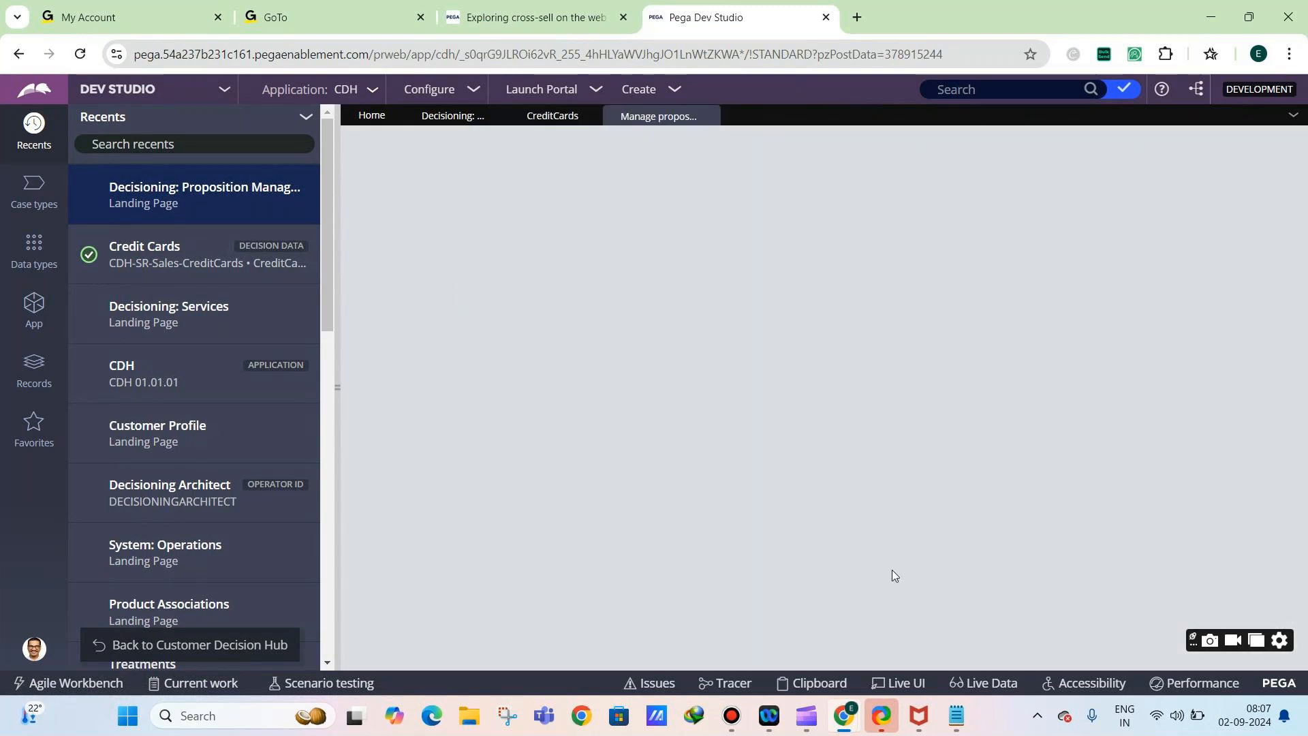
{"action": "mouse_move", "coordinate": [956, 715]}
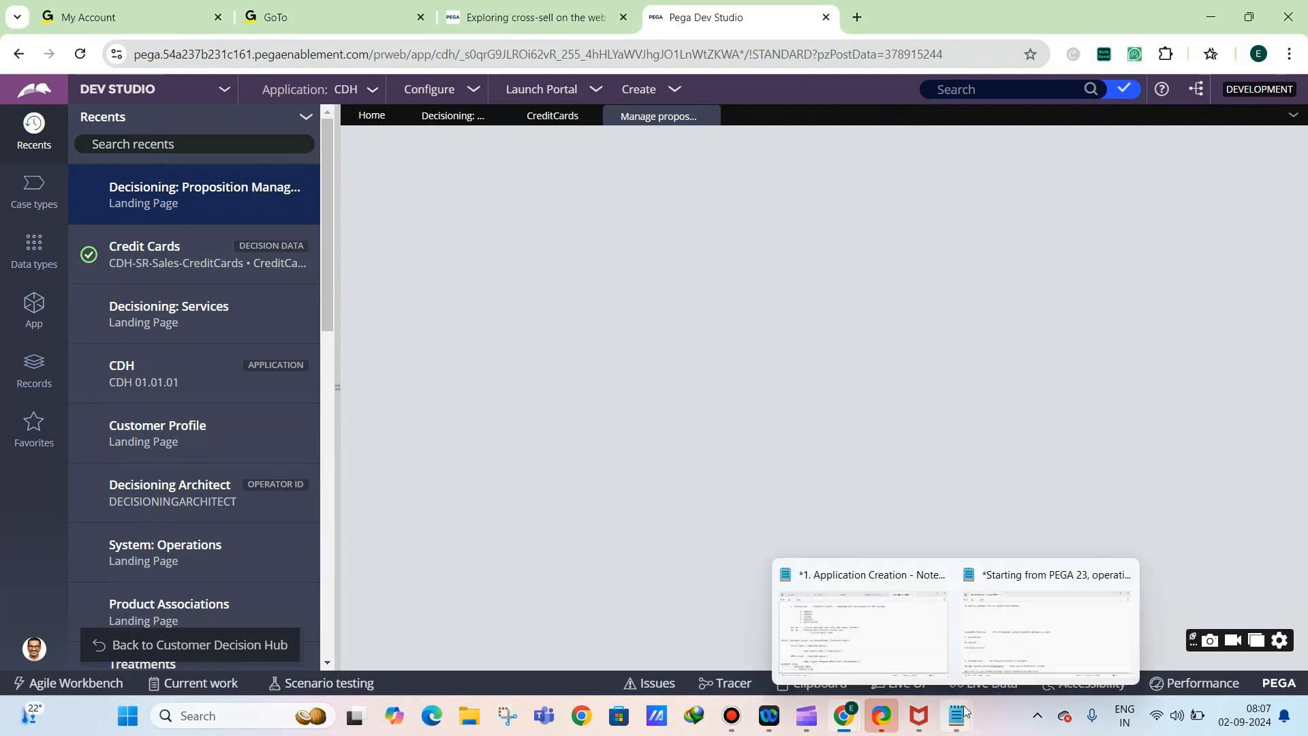
{"action": "left_click", "coordinate": [879, 613]}
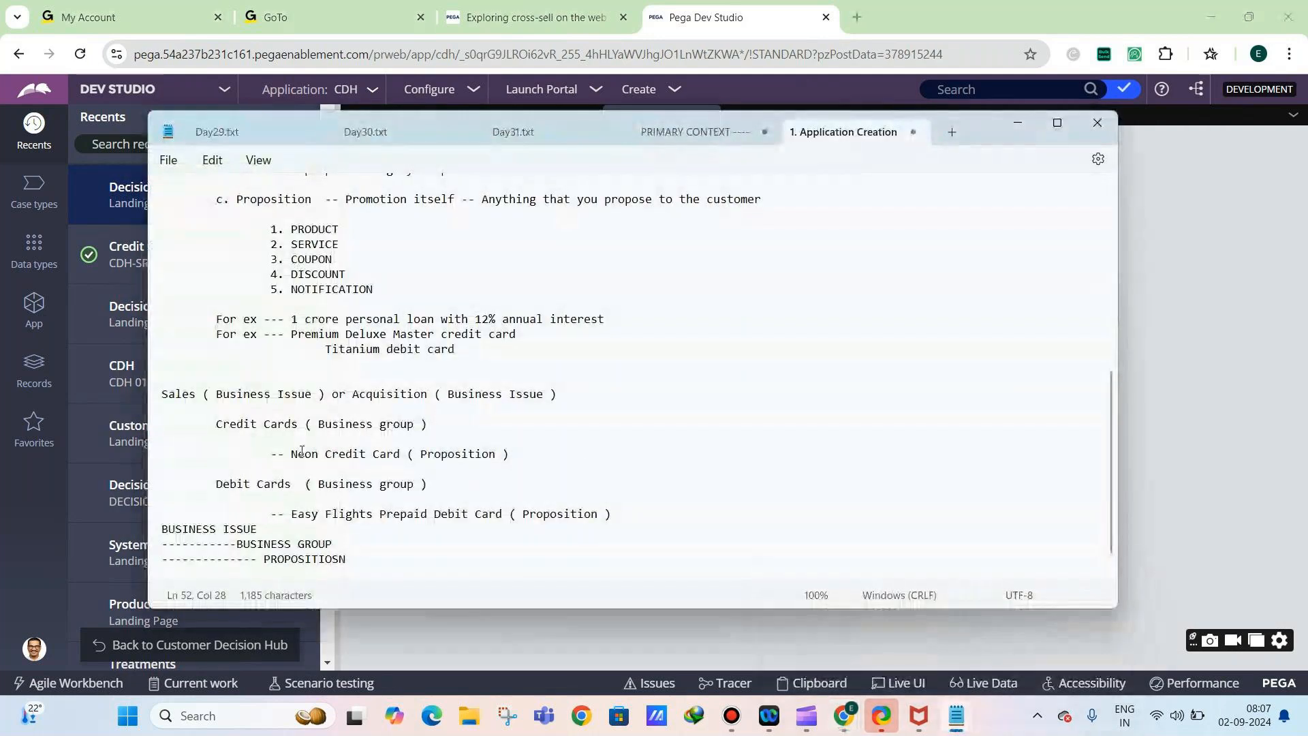
{"action": "left_click_drag", "start_coordinate": [291, 453], "coordinate": [402, 454]}
{"action": "right_click", "coordinate": [402, 454]}
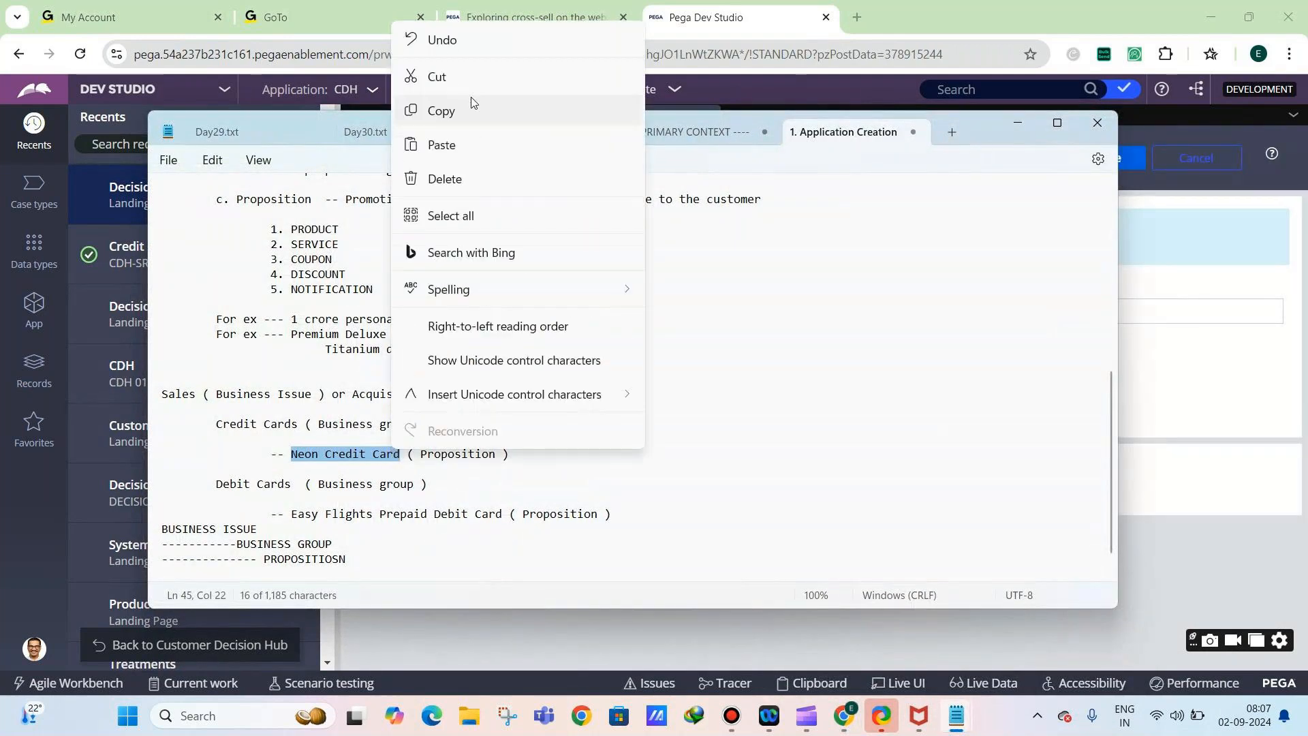
{"action": "left_click", "coordinate": [471, 104]}
{"action": "right_click", "coordinate": [376, 455]}
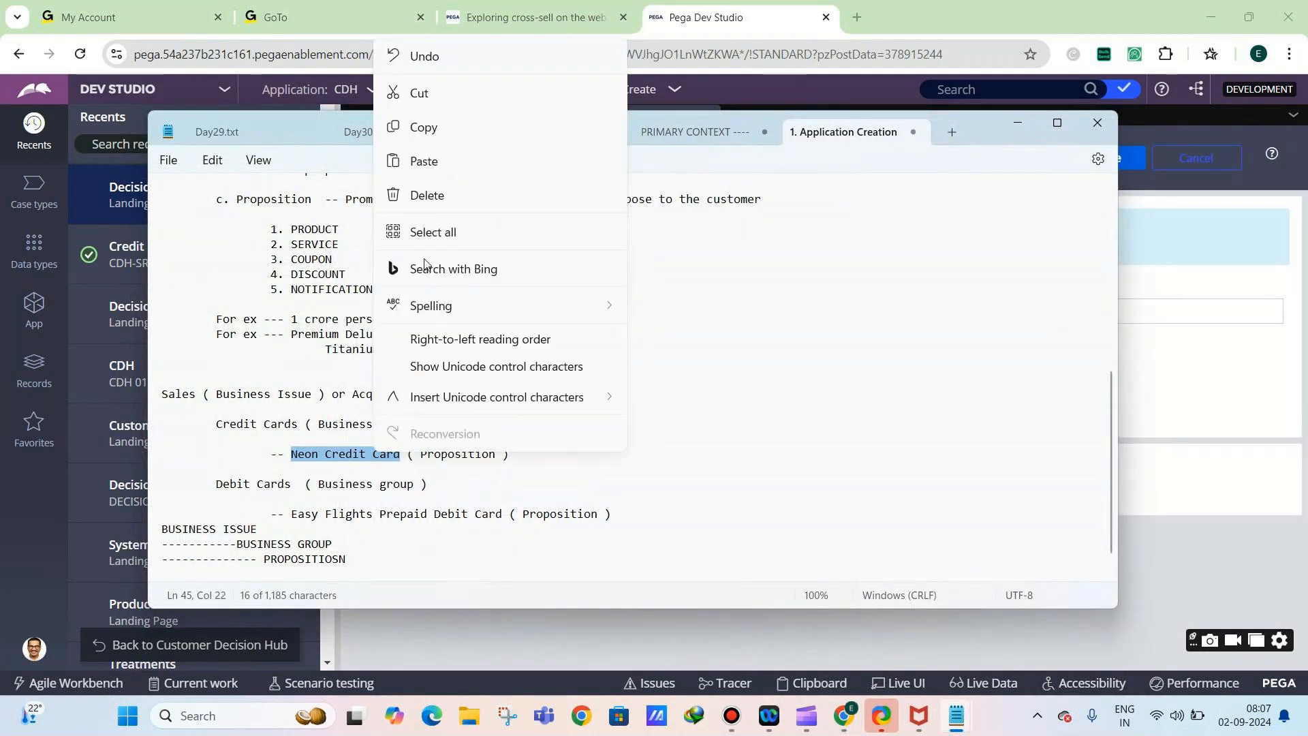
{"action": "left_click", "coordinate": [417, 129]}
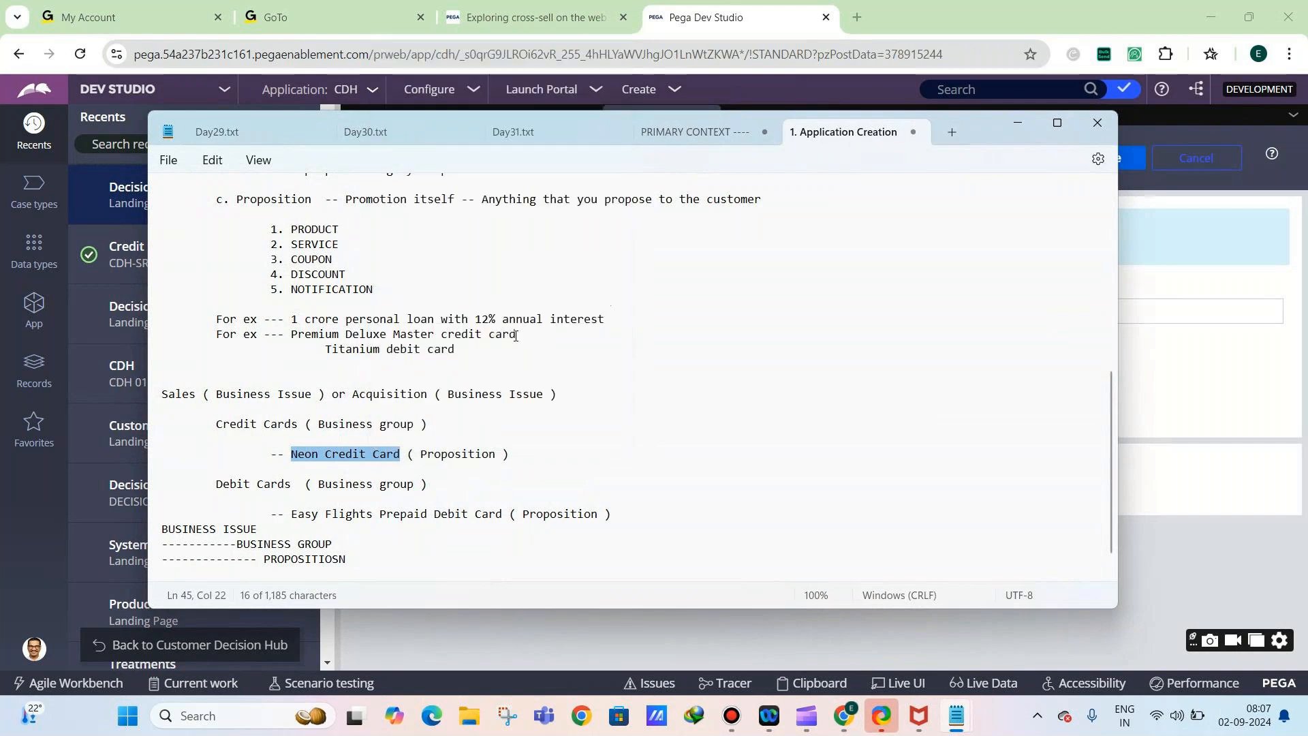
{"action": "left_click", "coordinate": [729, 647]}
{"action": "right_click", "coordinate": [503, 312]}
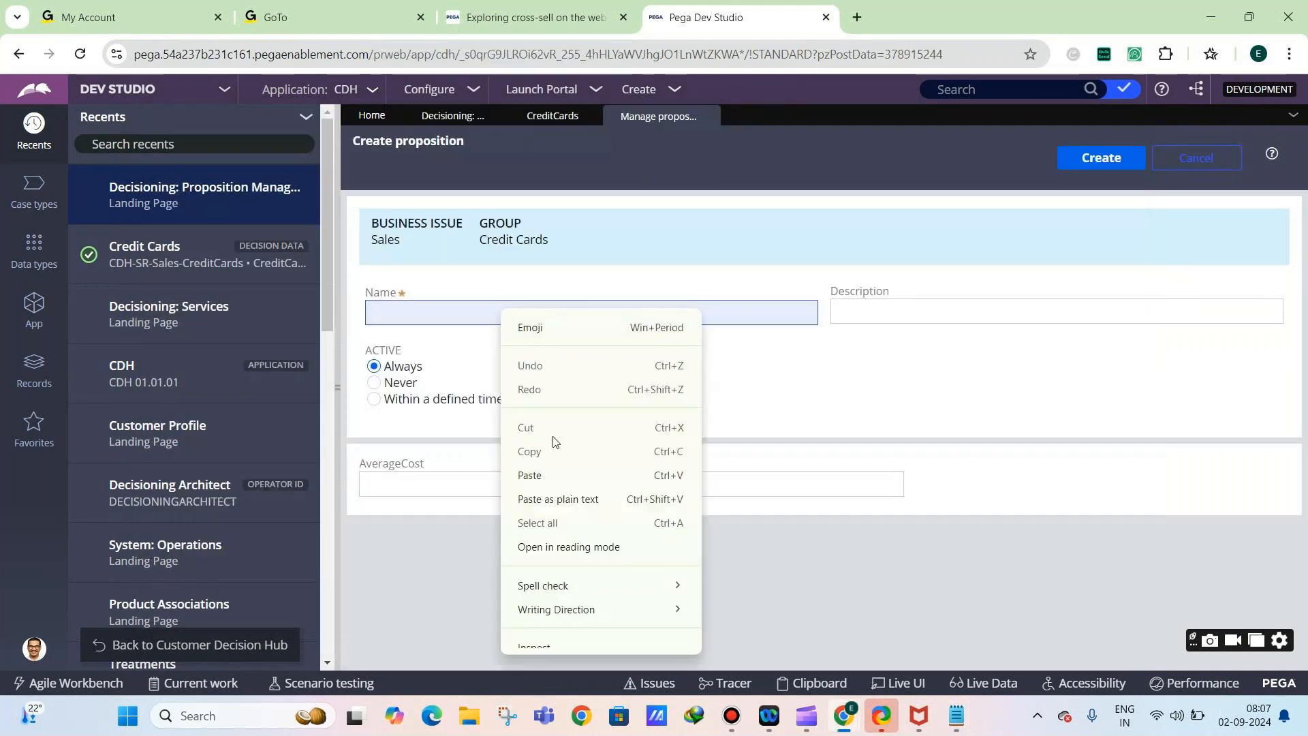
{"action": "left_click", "coordinate": [538, 474]}
Describe the proposition as "Neon Credit Card for discounted restaurant bookings.", create it and save the decision data record
{"action": "left_click", "coordinate": [894, 313]}
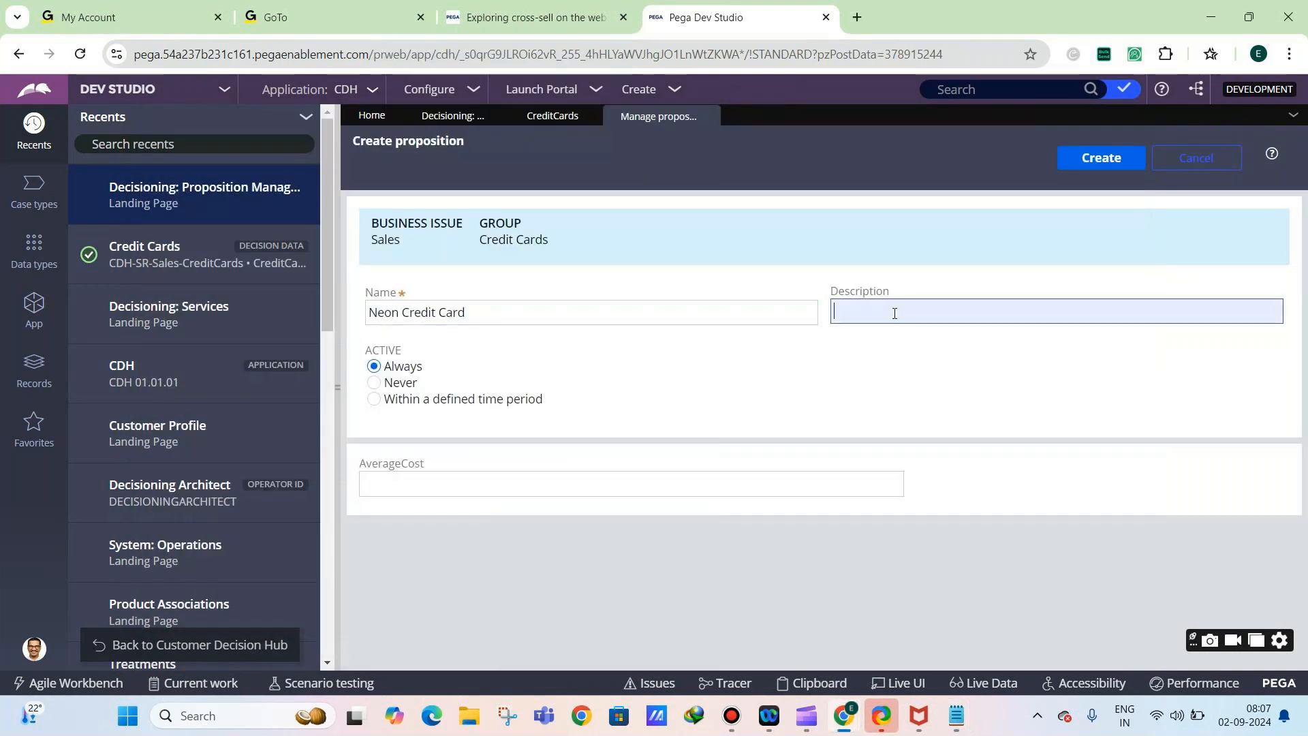
{"action": "right_click", "coordinate": [895, 313]}
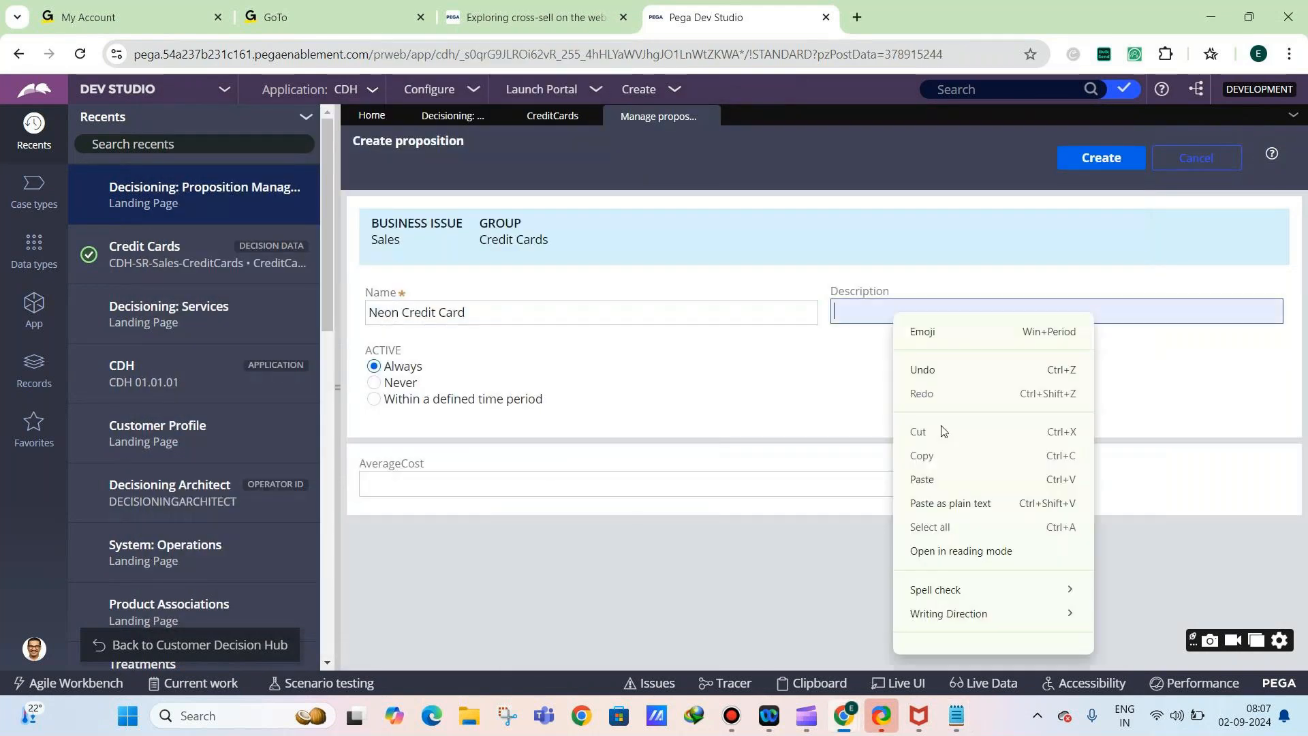
{"action": "left_click", "coordinate": [936, 487]}
{"action": "type", "text": "FOR"}
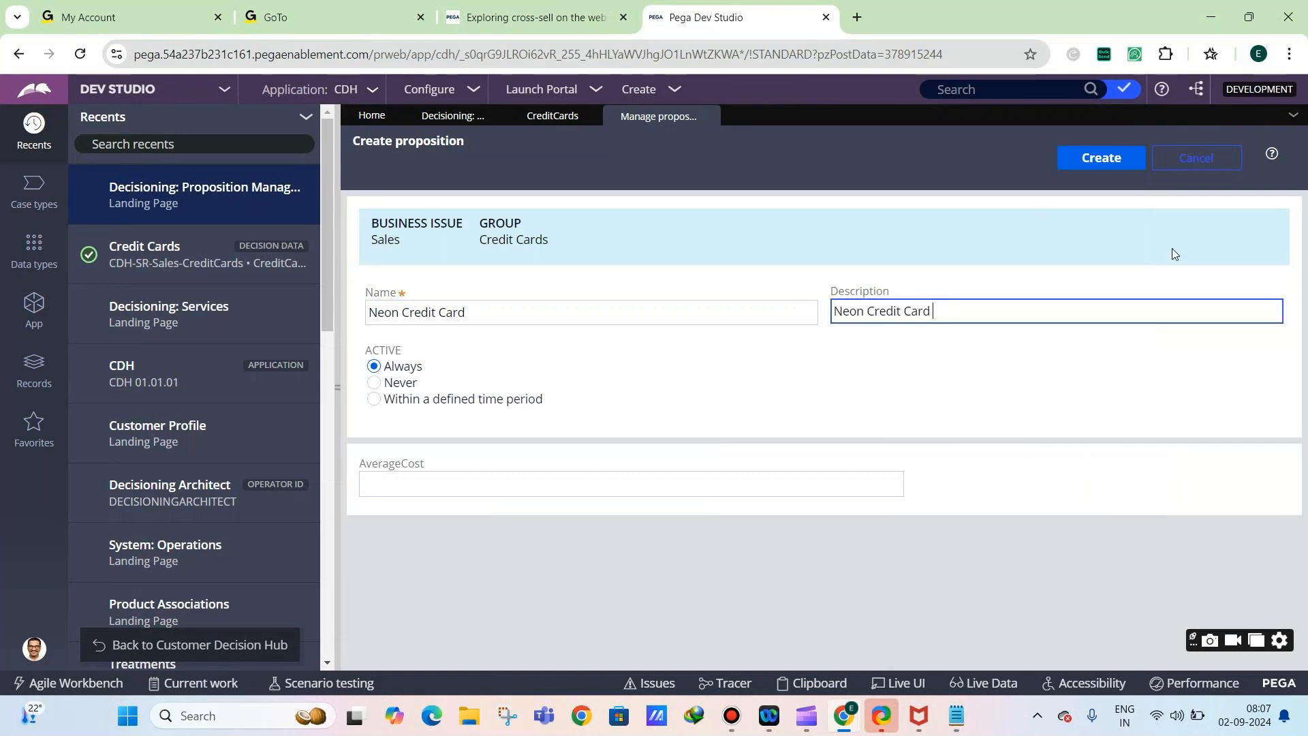
{"action": "type", "text": "or discounted res"}
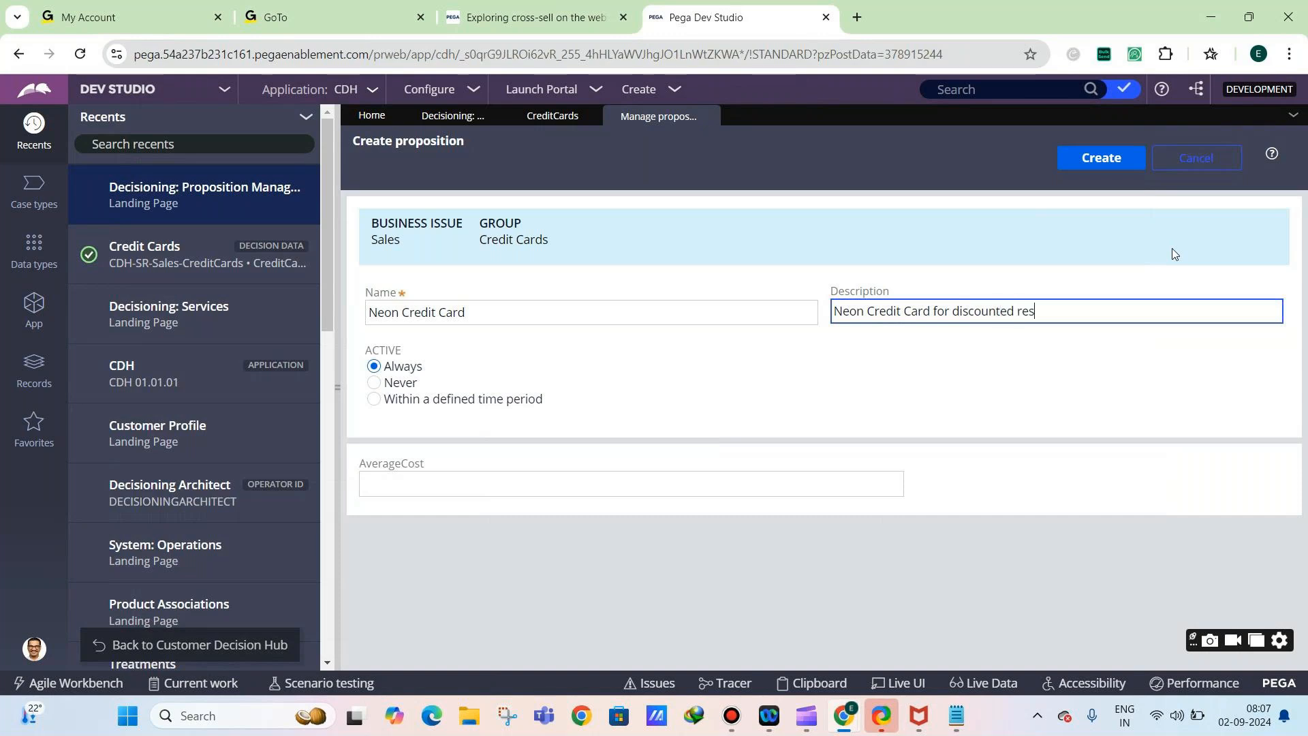
{"action": "type", "text": "taurant bookings and free"}
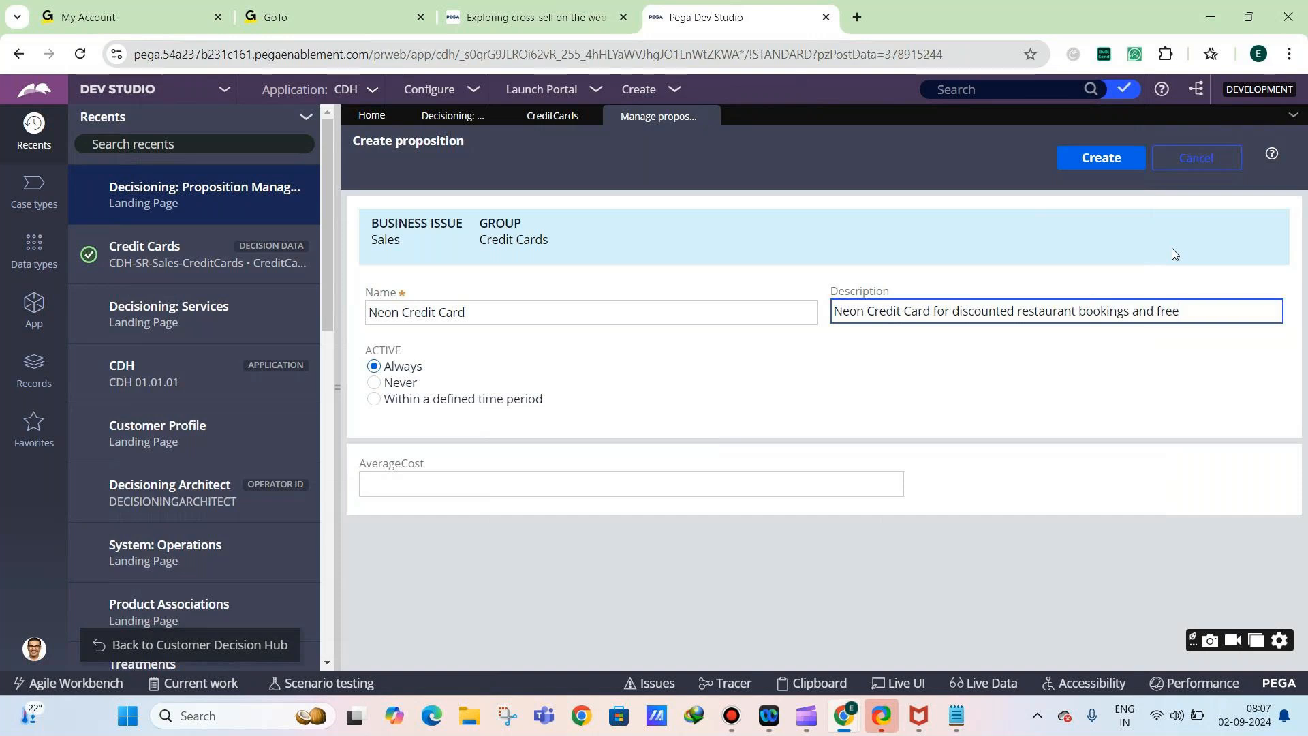
{"action": "type", "text": " dom"}
{"action": "key", "text": "BackSpace"}
{"action": "key", "text": "BackSpace"}
{"action": "key", "text": "BackSpace"}
{"action": "key", "text": "BackSpace"}
{"action": "key", "text": "BackSpace"}
{"action": "key", "text": "BackSpace"}
{"action": "key", "text": "BackSpace"}
{"action": "key", "text": "BackSpace"}
{"action": "key", "text": "BackSpace"}
{"action": "key", "text": "BackSpace"}
{"action": "key", "text": "BackSpace"}
{"action": "key", "text": "BackSpace"}
{"action": "left_click", "coordinate": [1101, 157]}
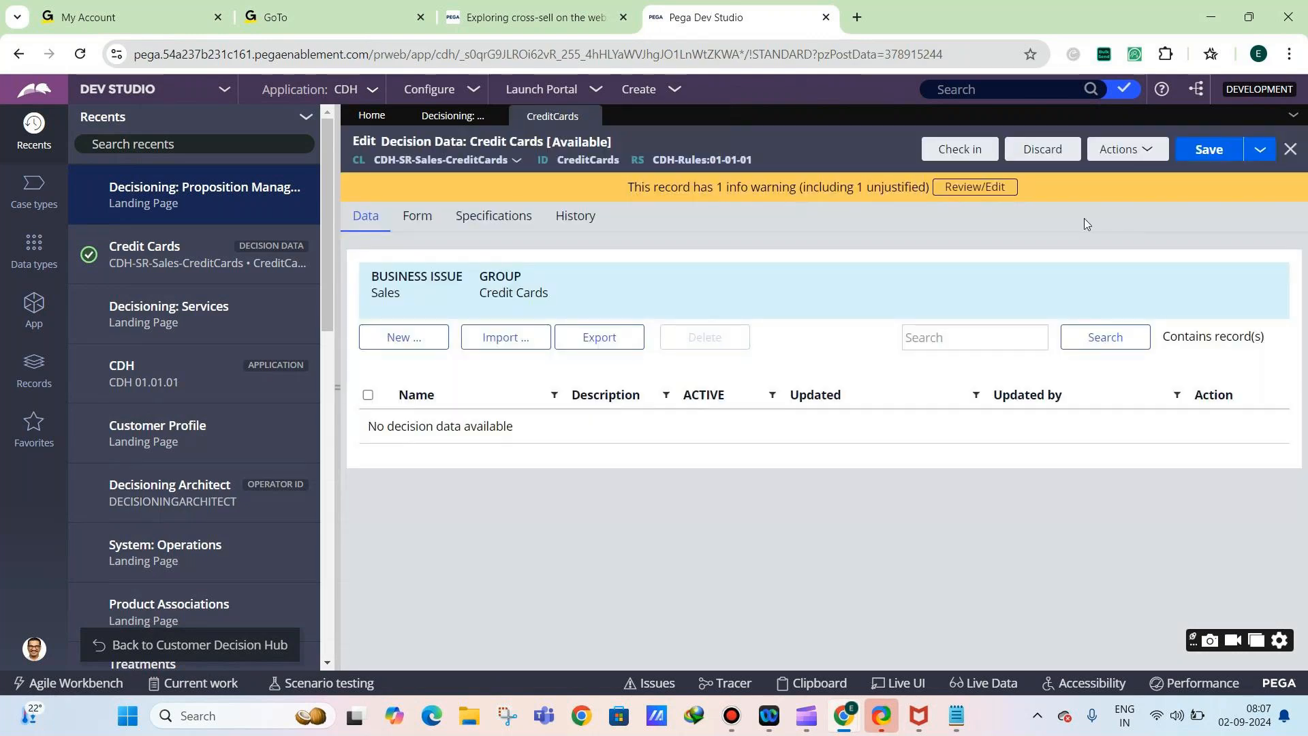
{"action": "left_click", "coordinate": [1181, 155]}
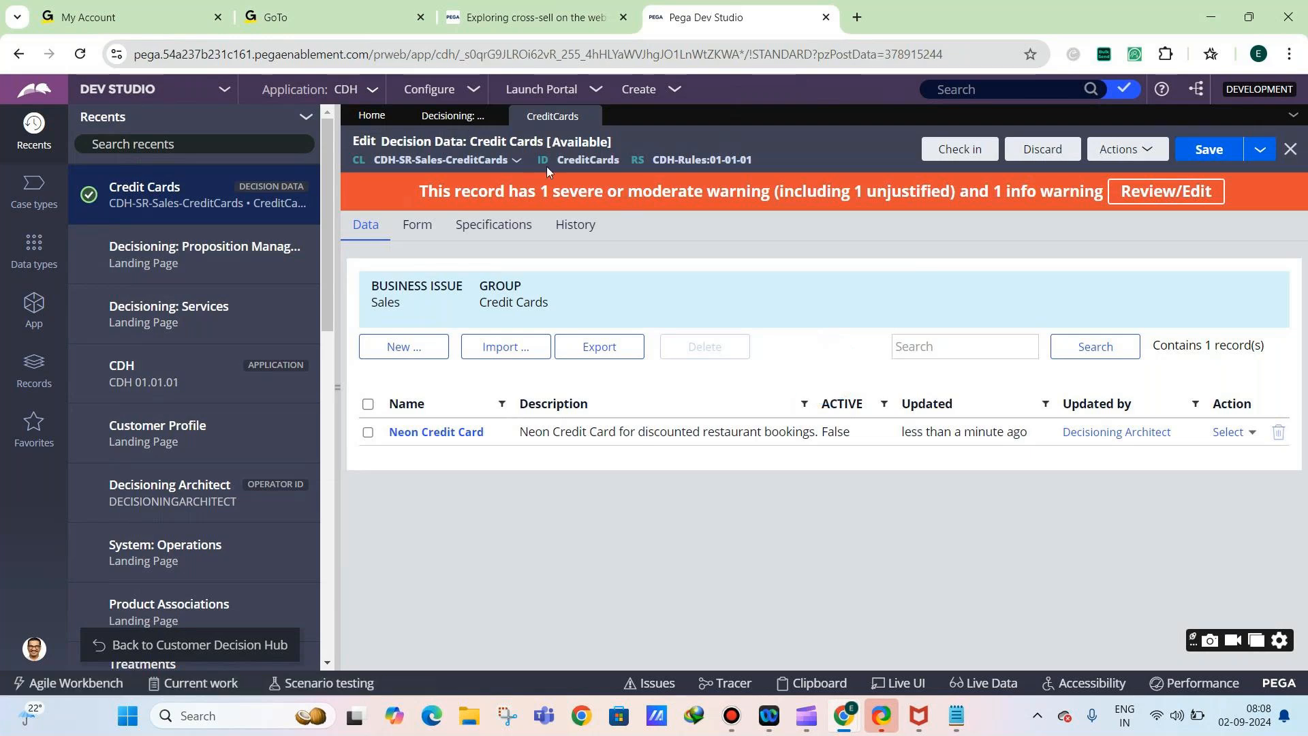
Export the Credit Cards propositions from the decision data record and open the exported Sales-CreditCards file in WPS Office
{"action": "left_click_drag", "start_coordinate": [369, 305], "coordinate": [550, 312]}
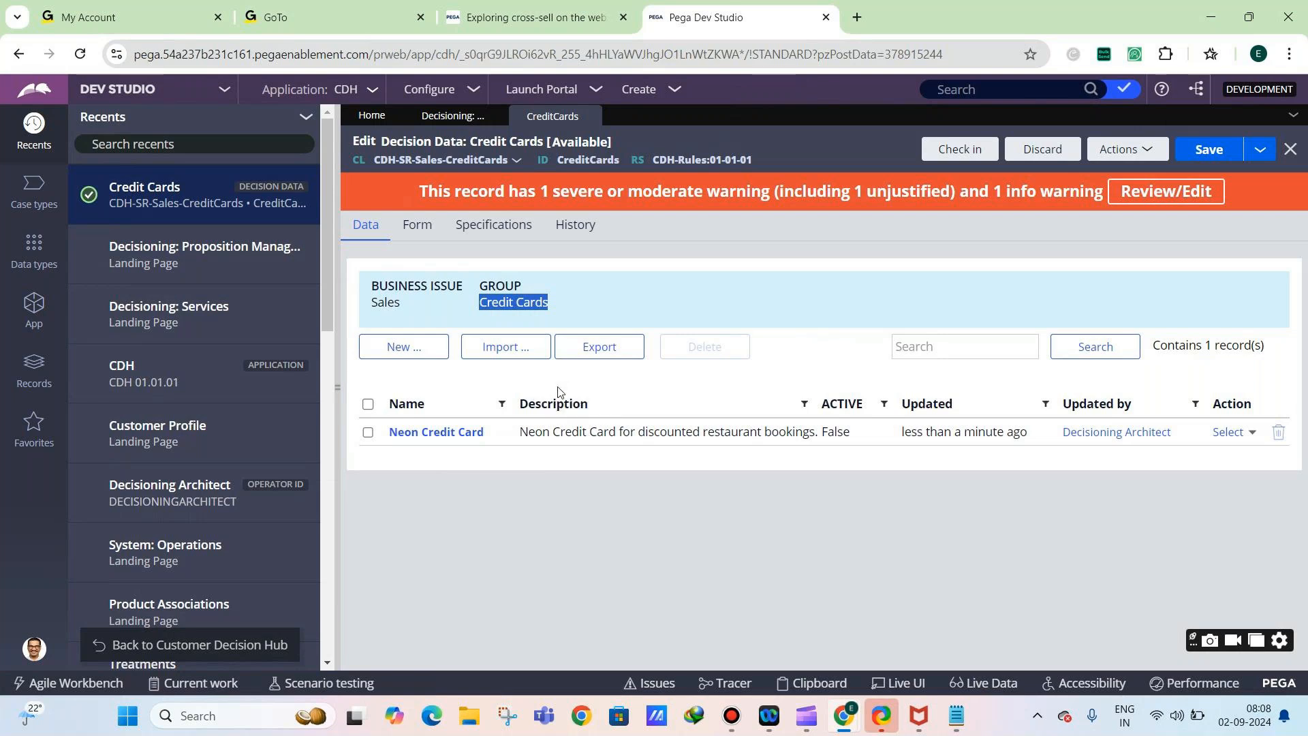
{"action": "left_click", "coordinate": [334, 449]}
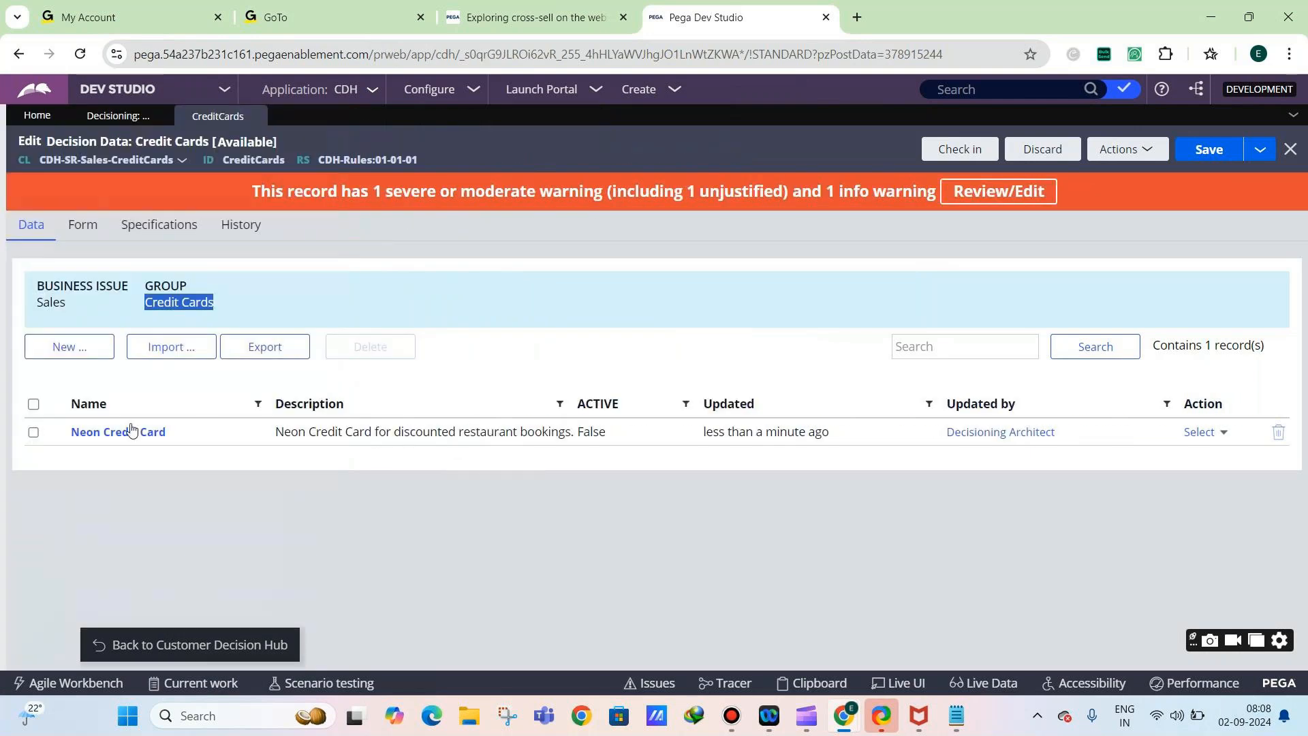
{"action": "left_click", "coordinate": [268, 357]}
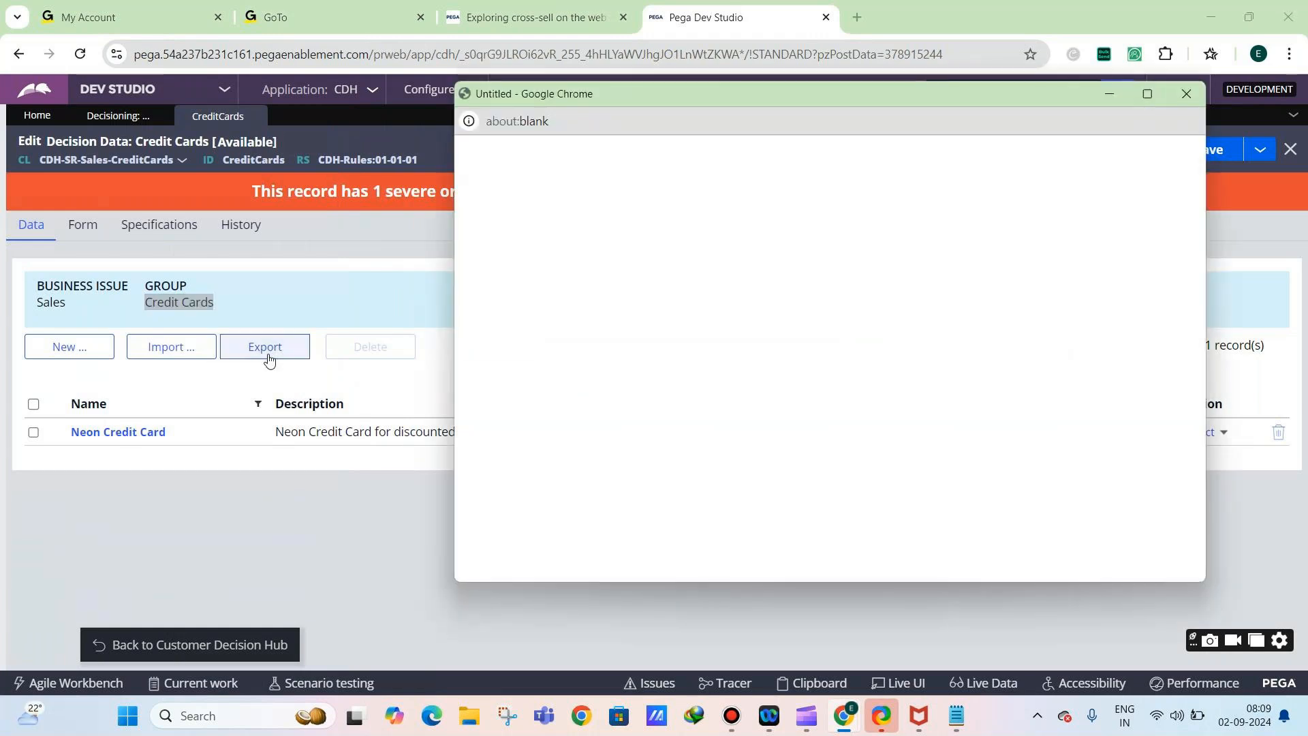
{"action": "left_click", "coordinate": [999, 196]}
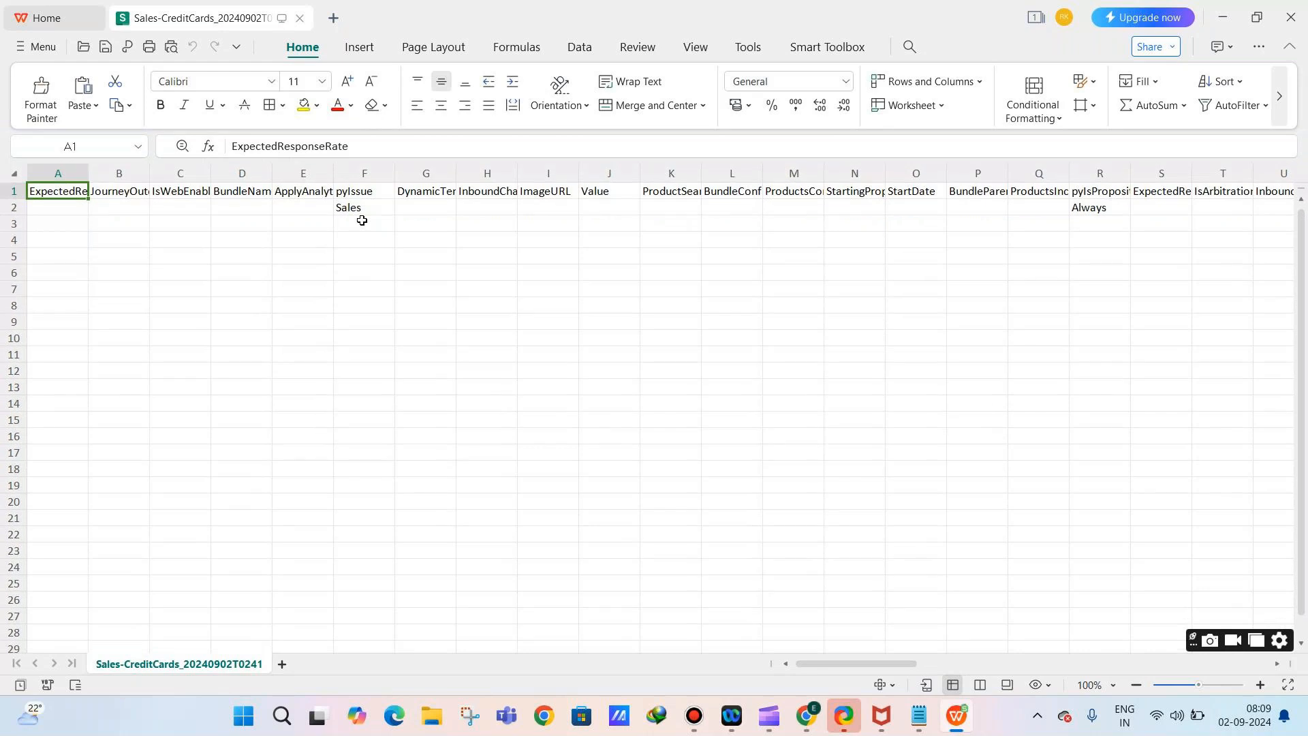
In the Notepad notes, append pyIssue to the Sales line, pyGroup to the Credit Cards line and pyName to the Neon Credit Card line
{"action": "mouse_move", "coordinate": [919, 715]}
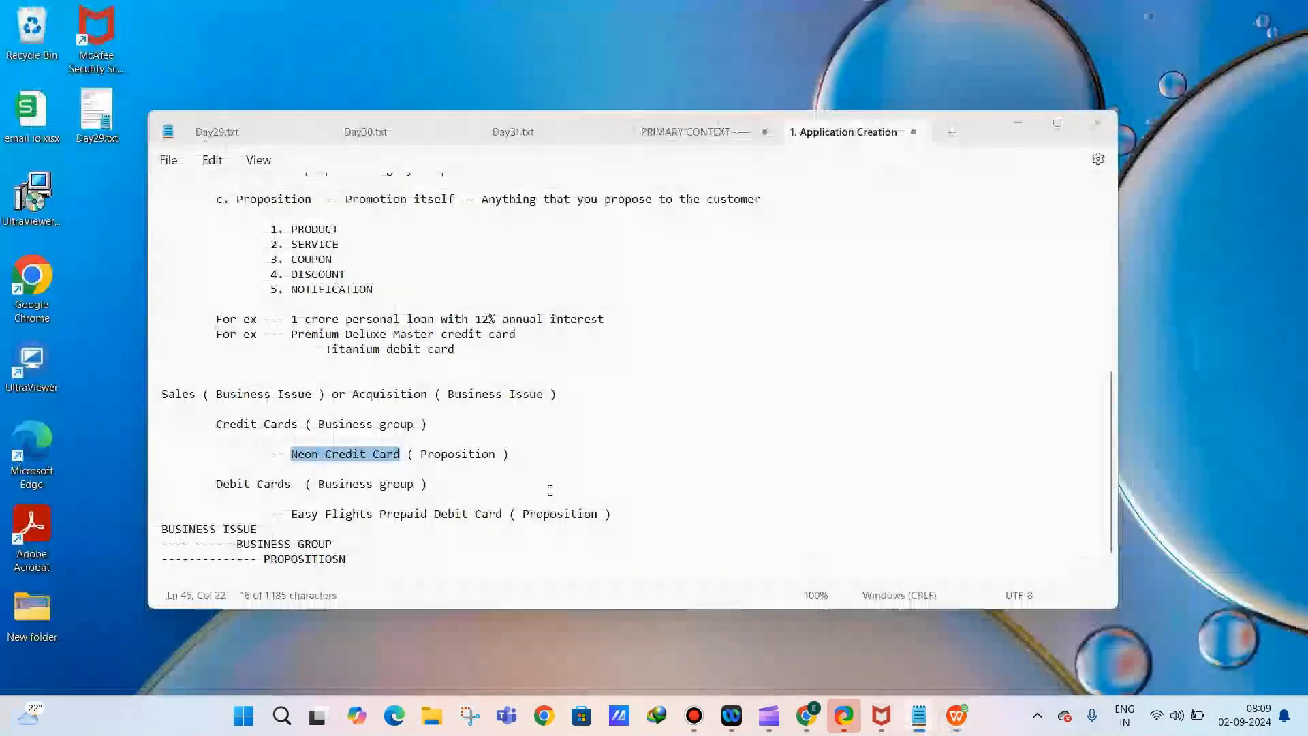
{"action": "left_click", "coordinate": [831, 620]}
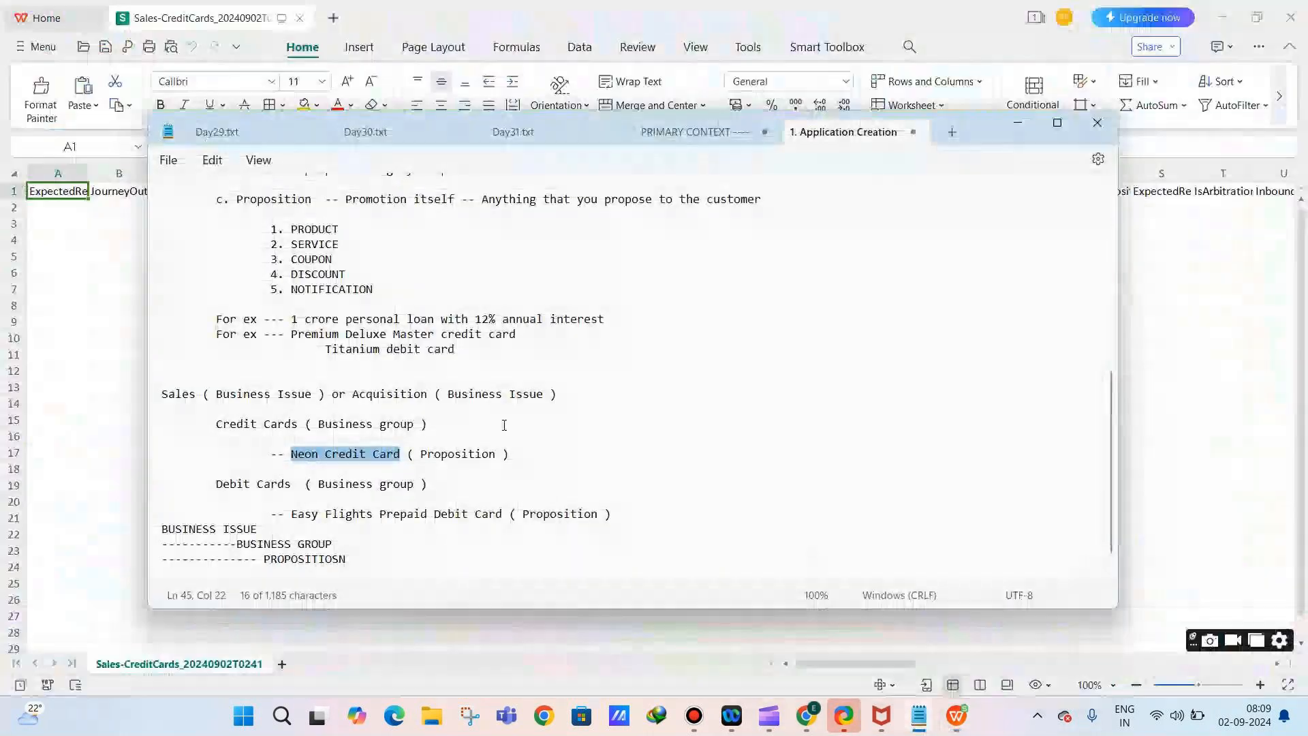
{"action": "left_click", "coordinate": [562, 398]}
{"action": "type", "text": "--"}
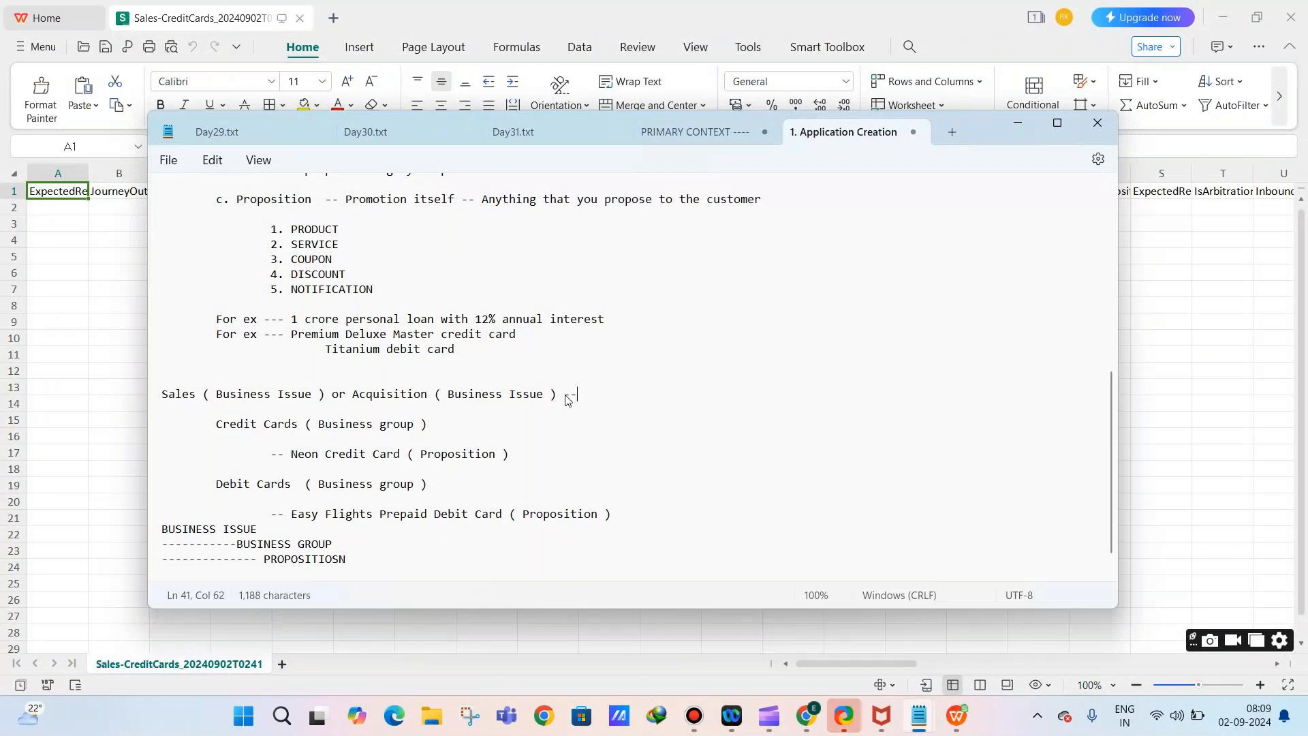
{"action": "type", "text": "- pyIssue"}
{"action": "left_click", "coordinate": [526, 432]}
{"action": "type", "text": "--"}
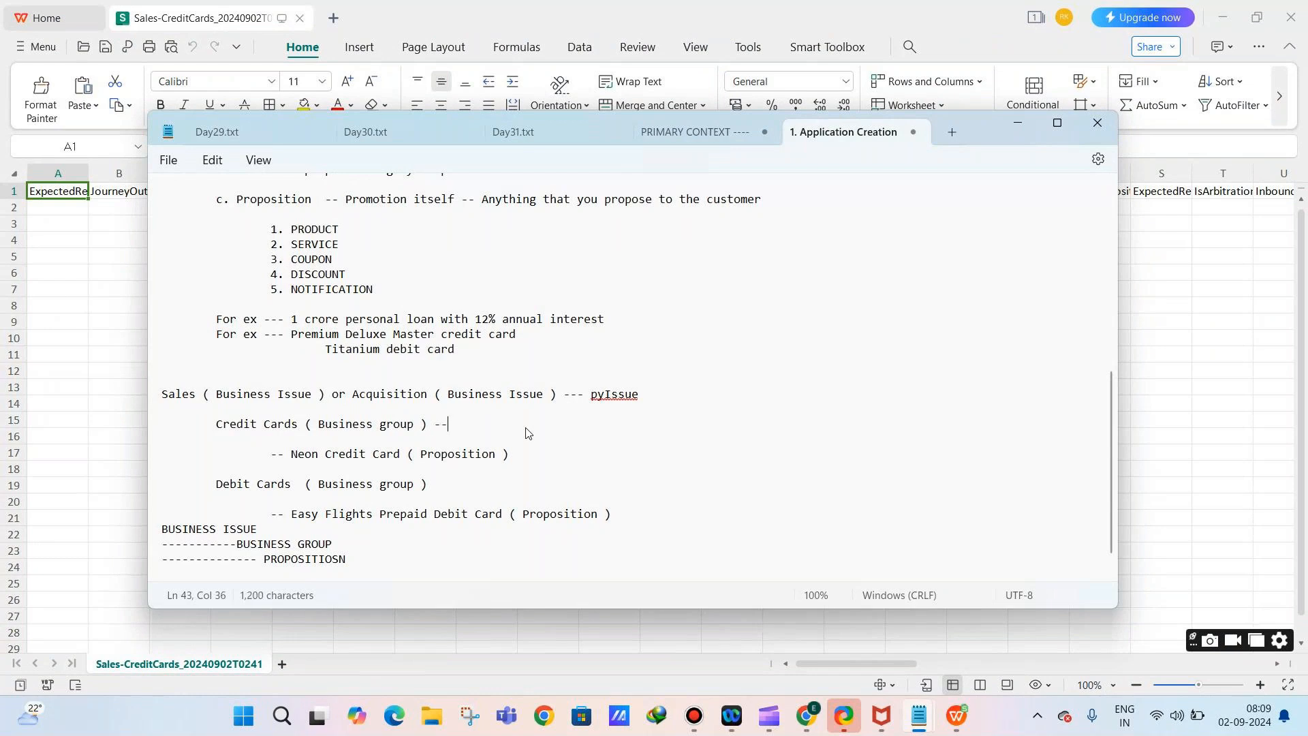
{"action": "type", "text": "-- pyGroup"}
{"action": "left_click", "coordinate": [525, 455]}
{"action": "type", "text": "---- pyName"}
Append pyGroup to the Debit Cards line and pyName to the Easy Flights Prepaid Debit Card line in the notes
{"action": "left_click", "coordinate": [457, 478]}
{"action": "type", "text": "---- py"}
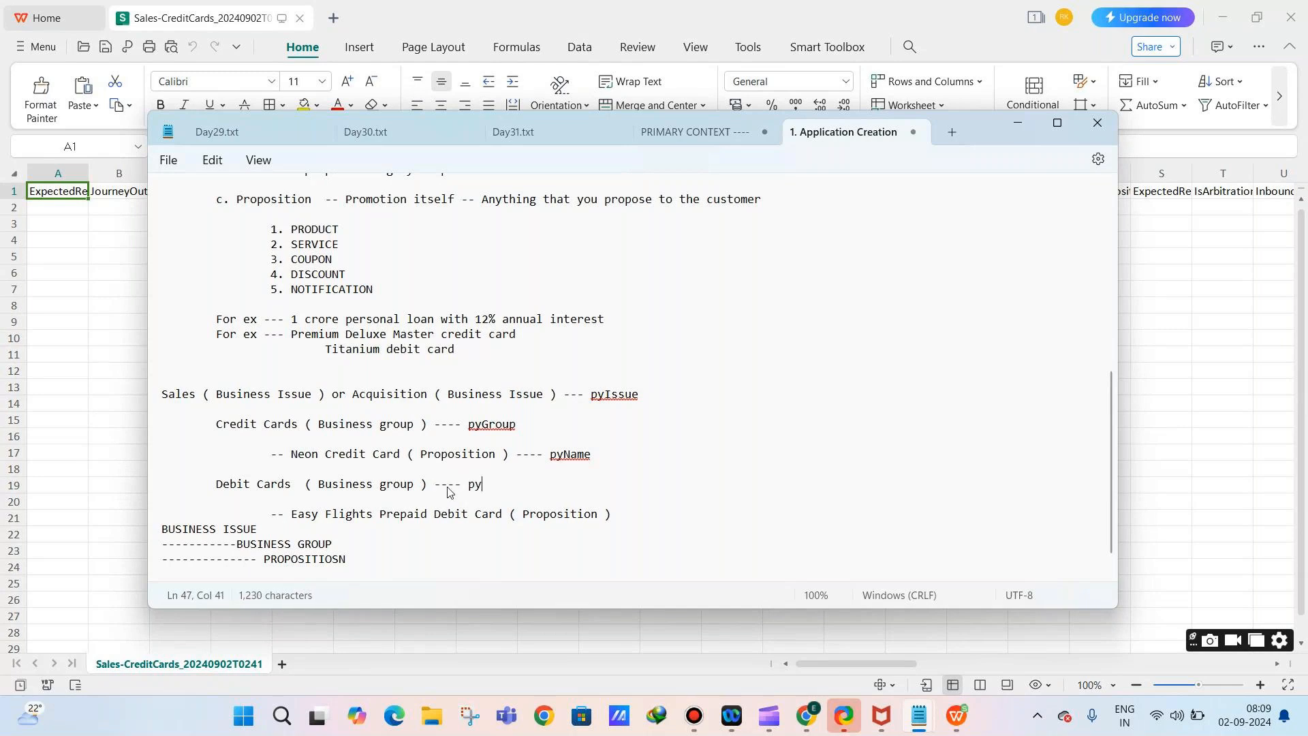
{"action": "type", "text": "Group"}
{"action": "left_click", "coordinate": [632, 518]}
{"action": "type", "text": "--- pyName"}
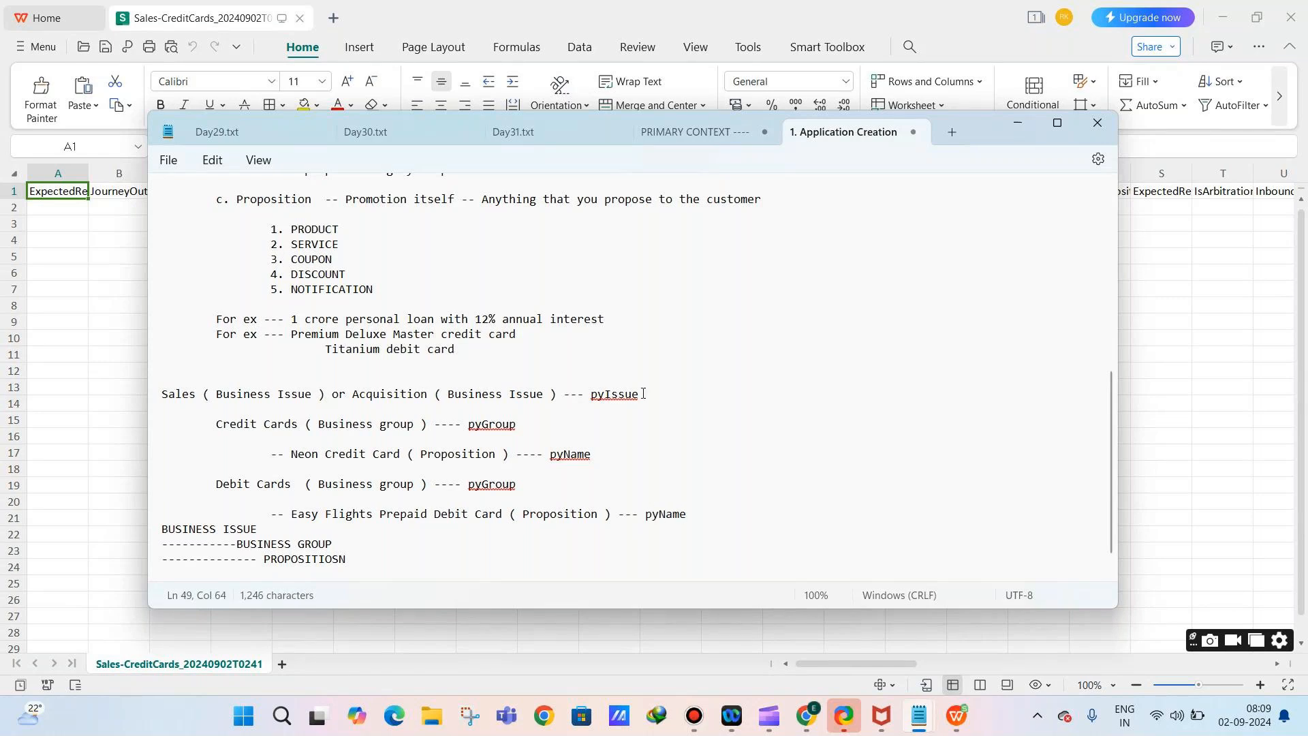
{"action": "mouse_move", "coordinate": [466, 423]}
{"action": "left_mouse_down"}
{"action": "mouse_move", "coordinate": [507, 425]}
{"action": "mouse_move", "coordinate": [488, 425]}
{"action": "left_mouse_up"}
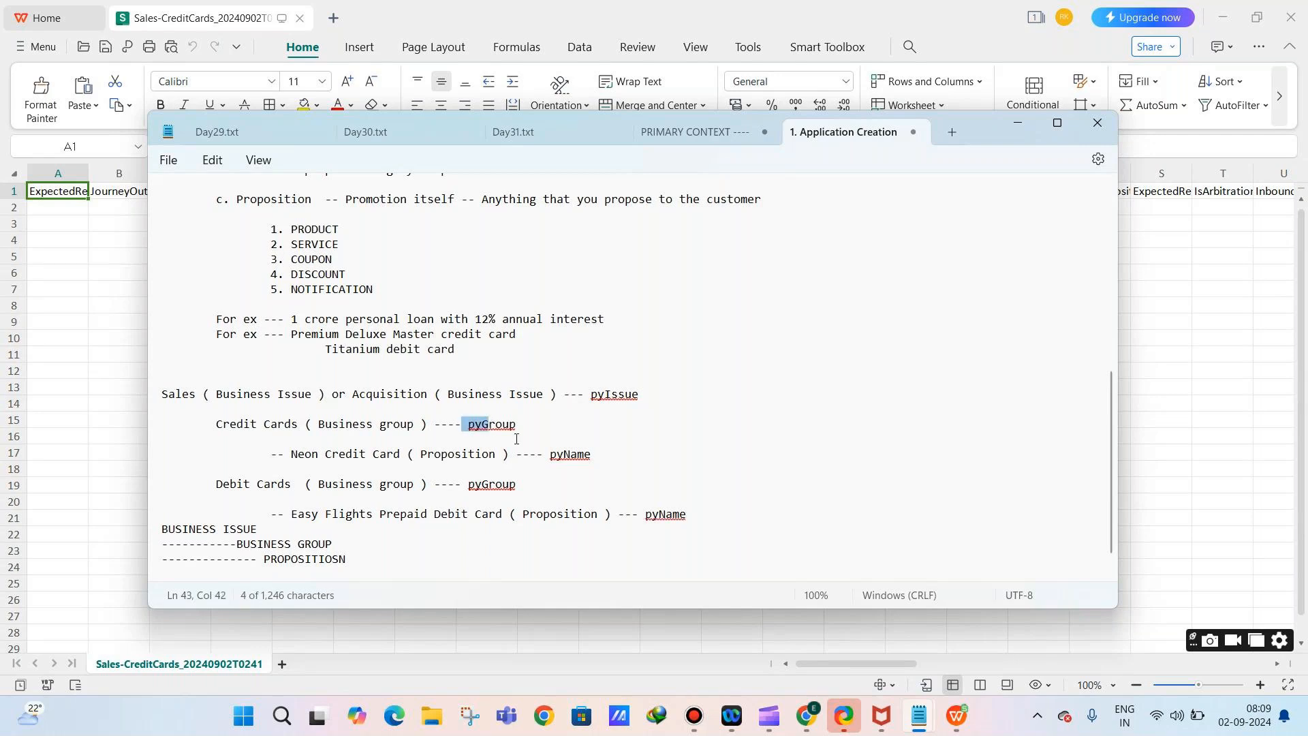
{"action": "left_click_drag", "start_coordinate": [551, 454], "coordinate": [593, 450]}
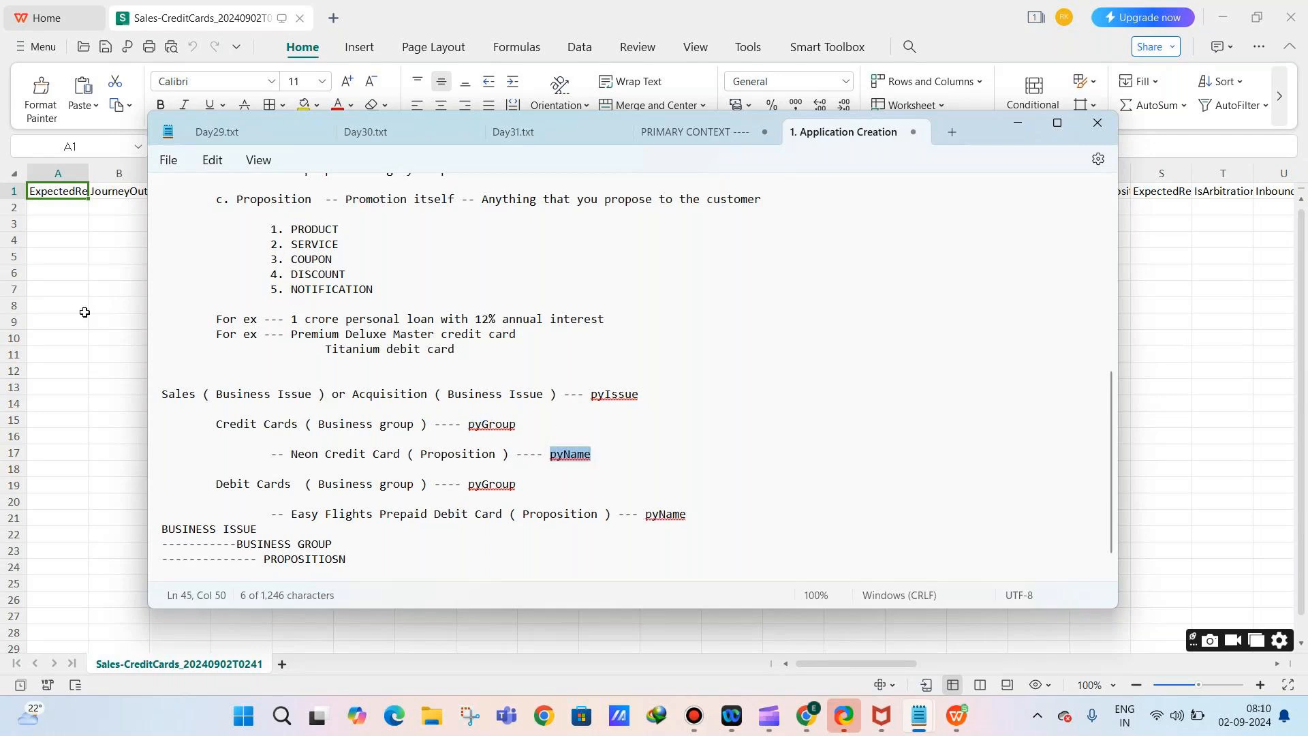
Return to the exported spreadsheet and copy the proposition in row 2 into rows 3, 4 and 5
{"action": "left_click", "coordinate": [85, 312]}
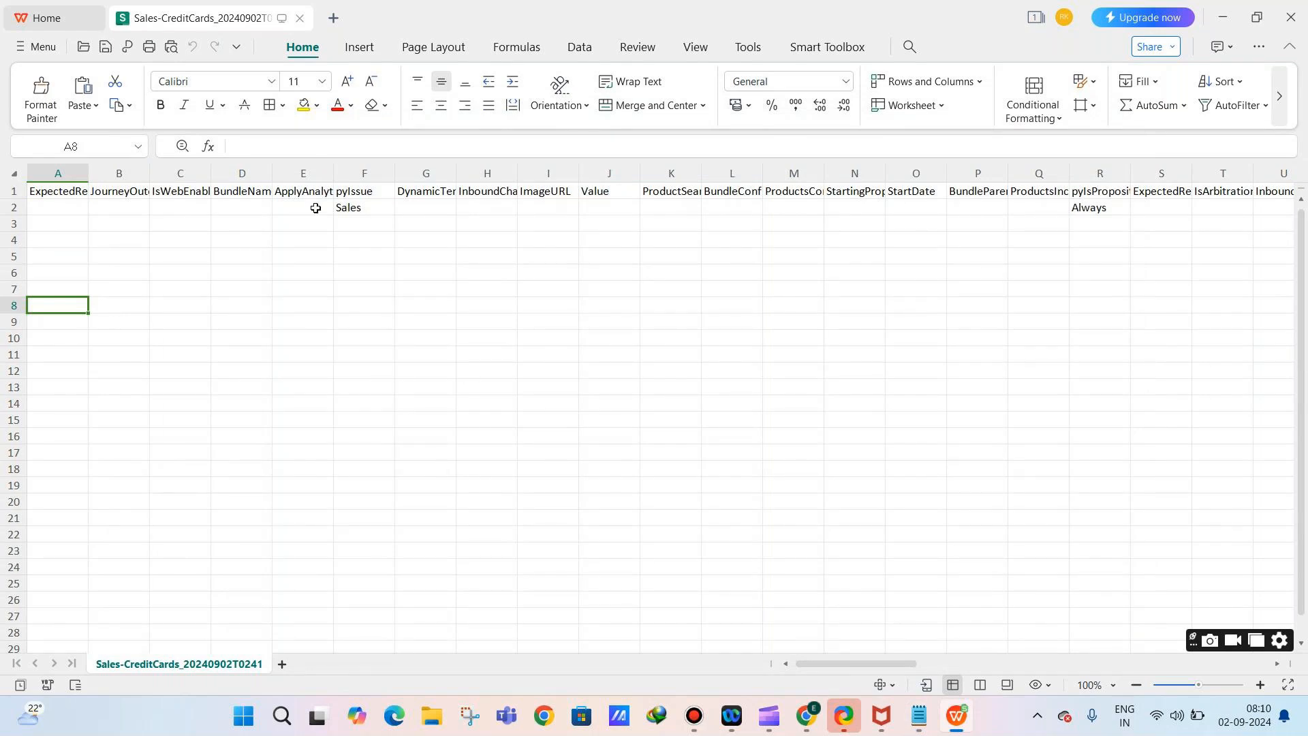
{"action": "left_click", "coordinate": [12, 207]}
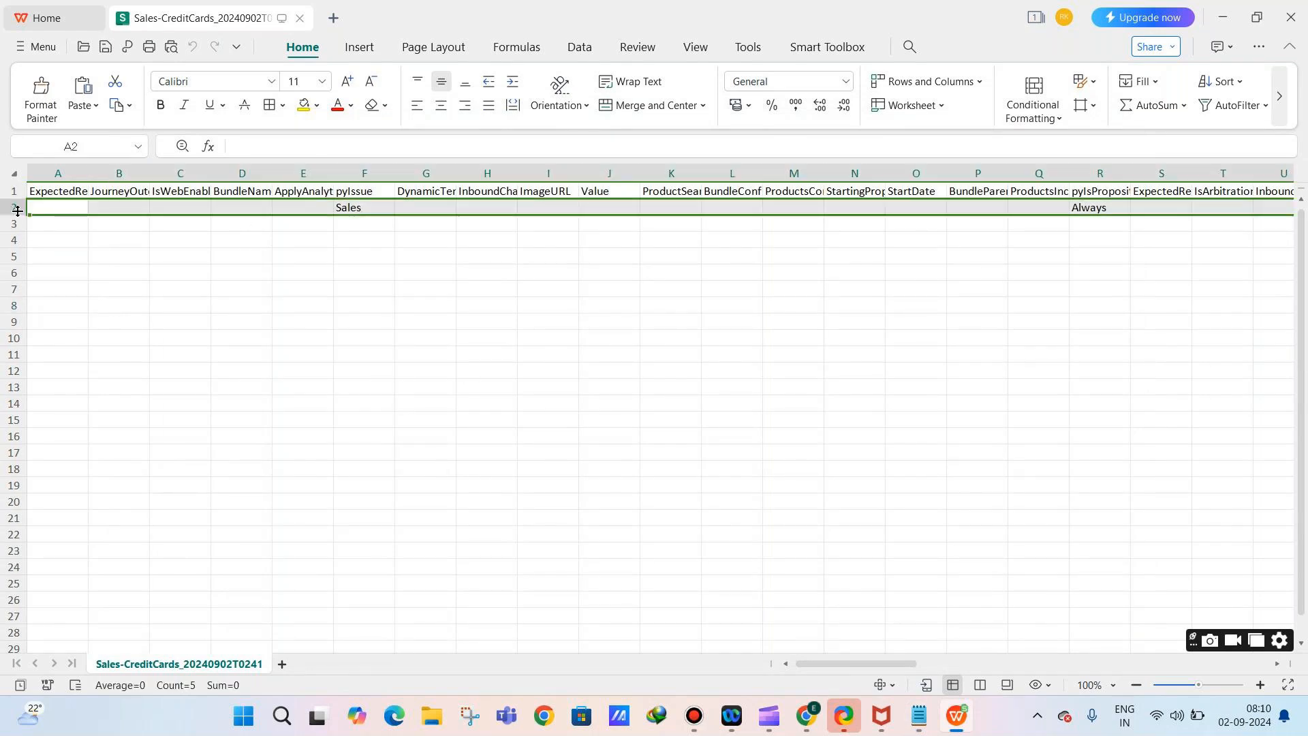
{"action": "key", "text": "ctrl+c"}
{"action": "left_click", "coordinate": [13, 224]}
{"action": "key", "text": "ctrl+v"}
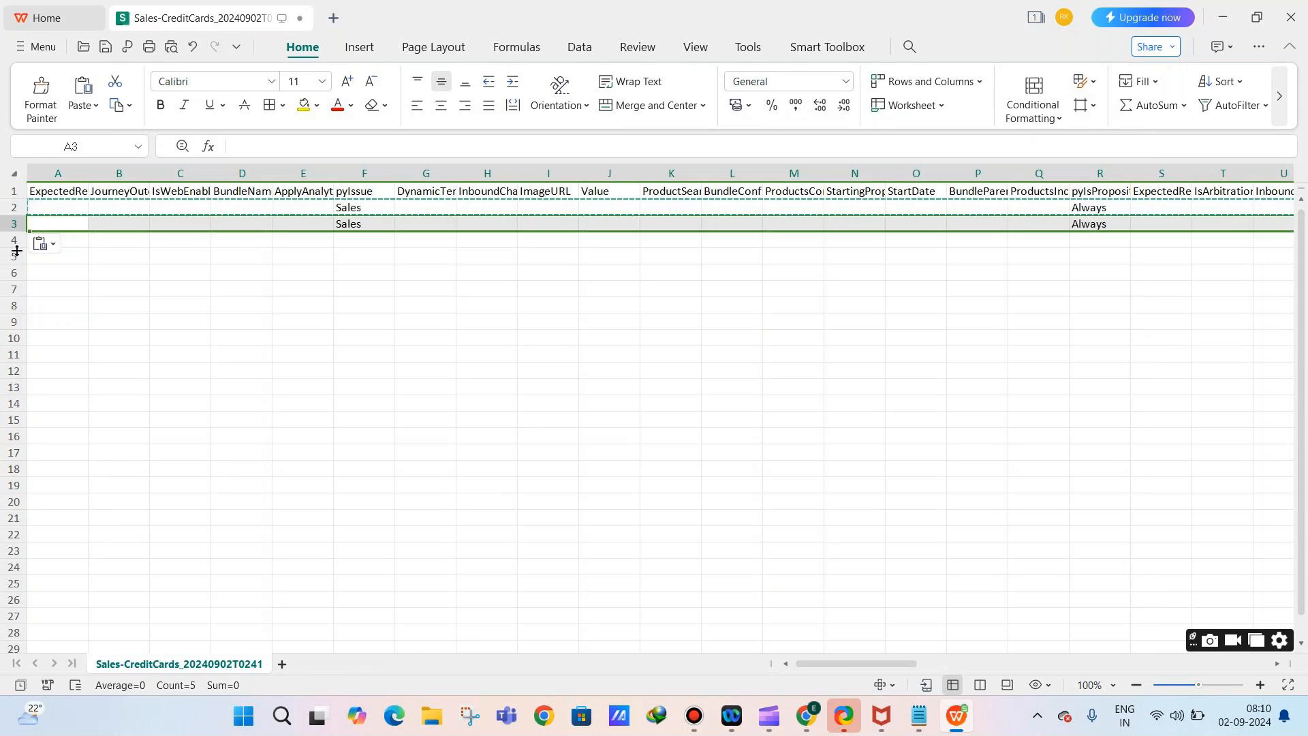
{"action": "left_click", "coordinate": [13, 240]}
{"action": "key", "text": "ctrl+v"}
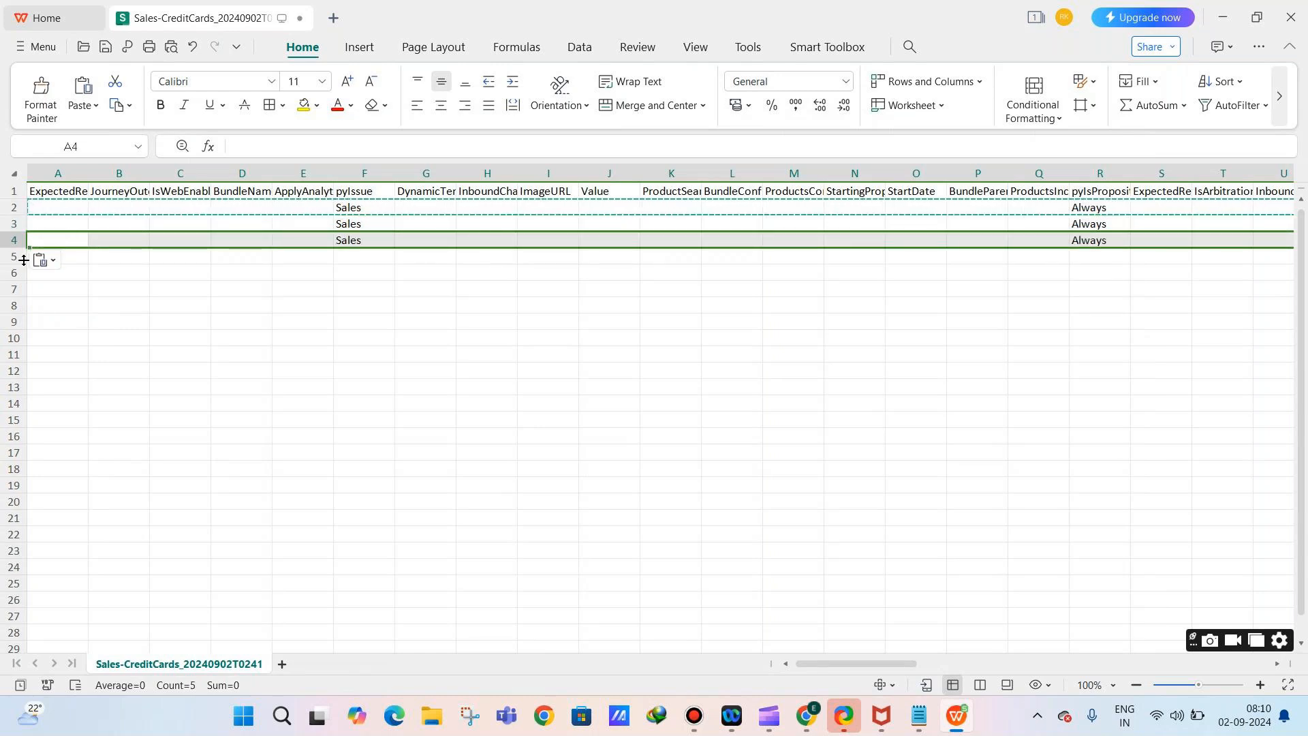
{"action": "left_click", "coordinate": [13, 257]}
{"action": "key", "text": "ctrl+v"}
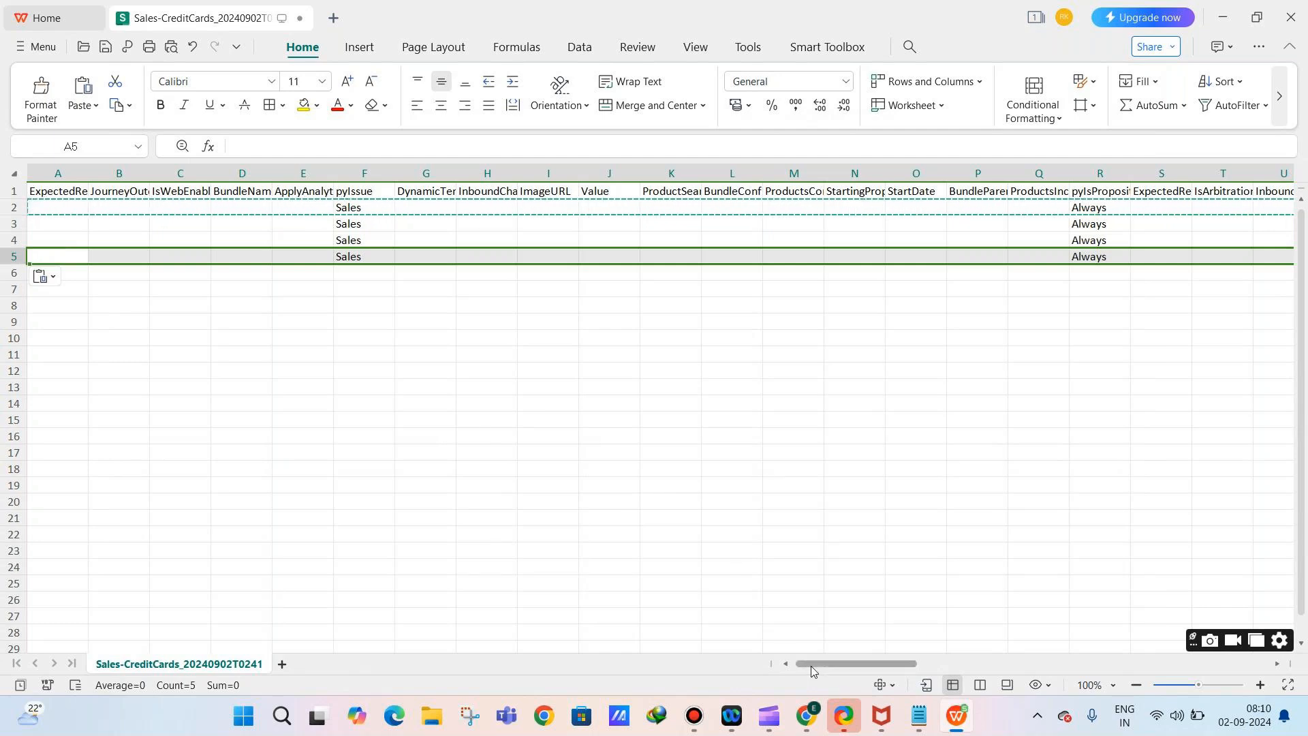
Check the pyGroup values in rows 2 to 5 and widen the pyName column to fit the full proposition names
{"action": "left_click_drag", "start_coordinate": [811, 665], "coordinate": [890, 670]}
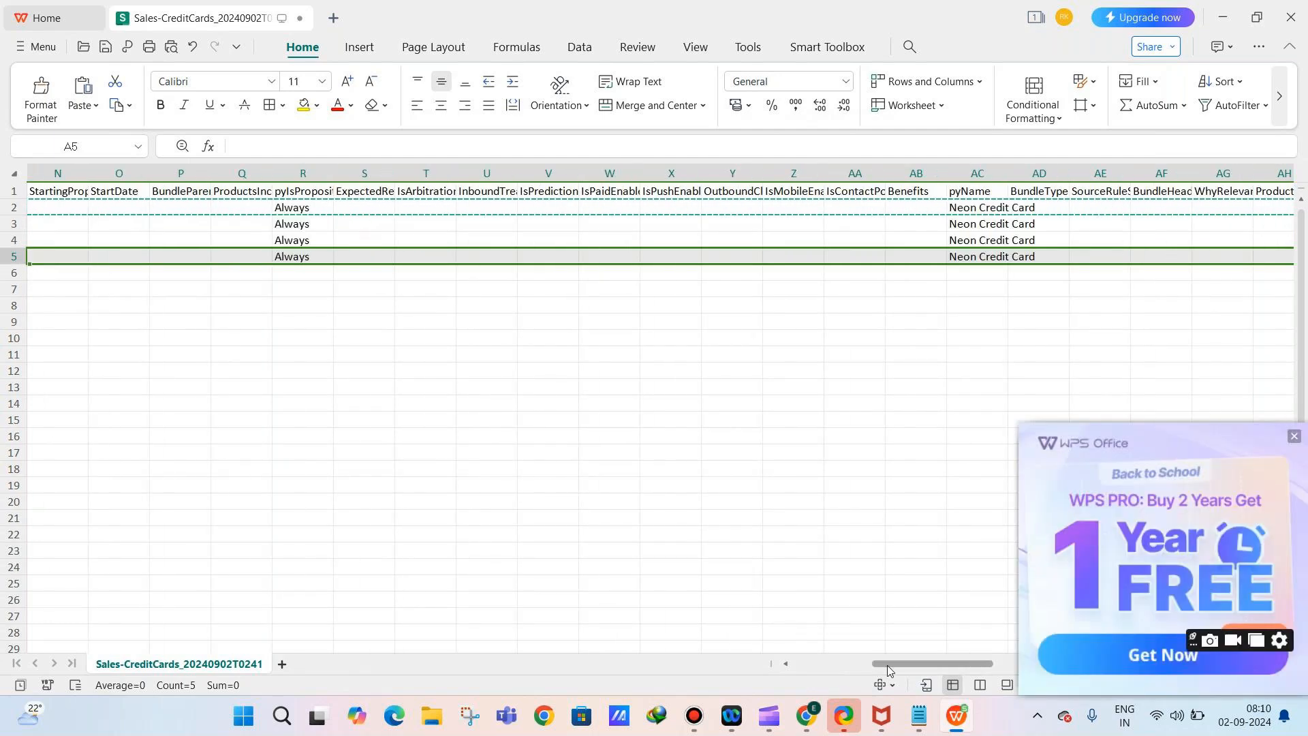
{"action": "left_click", "coordinate": [1294, 436]}
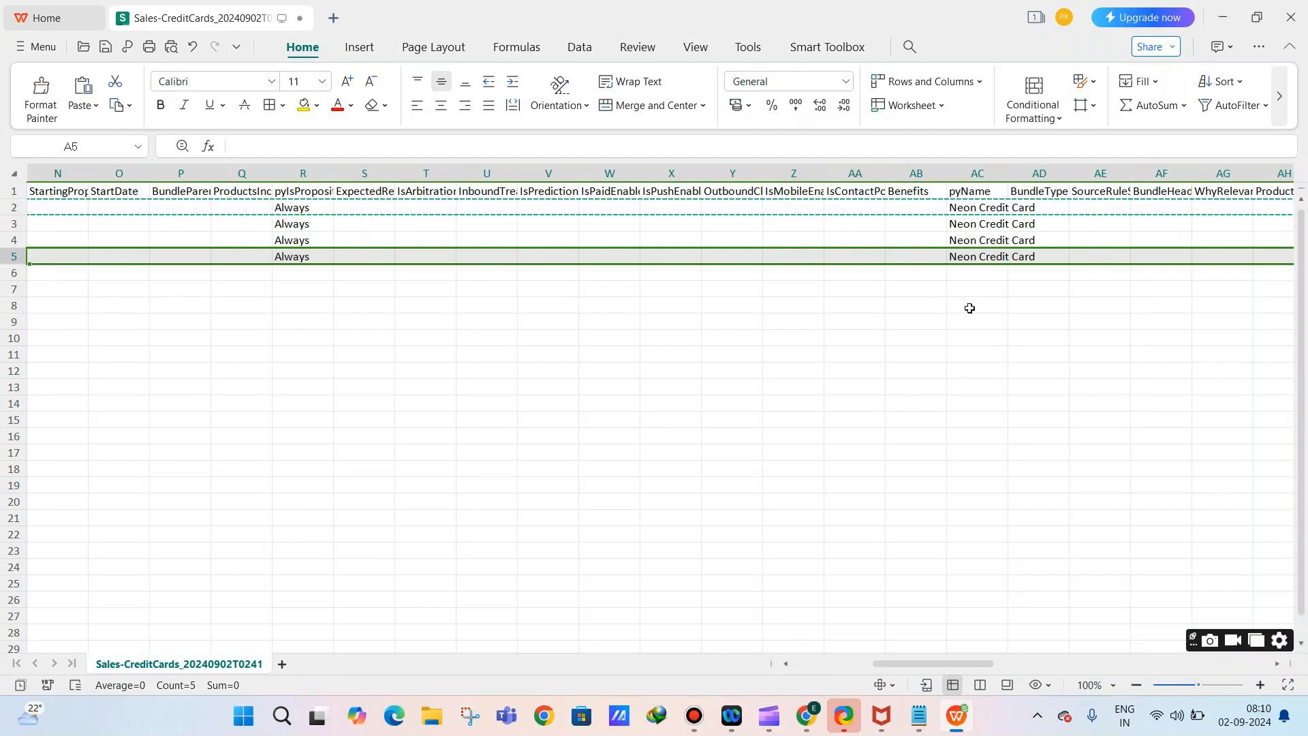
{"action": "left_click_drag", "start_coordinate": [936, 661], "coordinate": [1027, 656]}
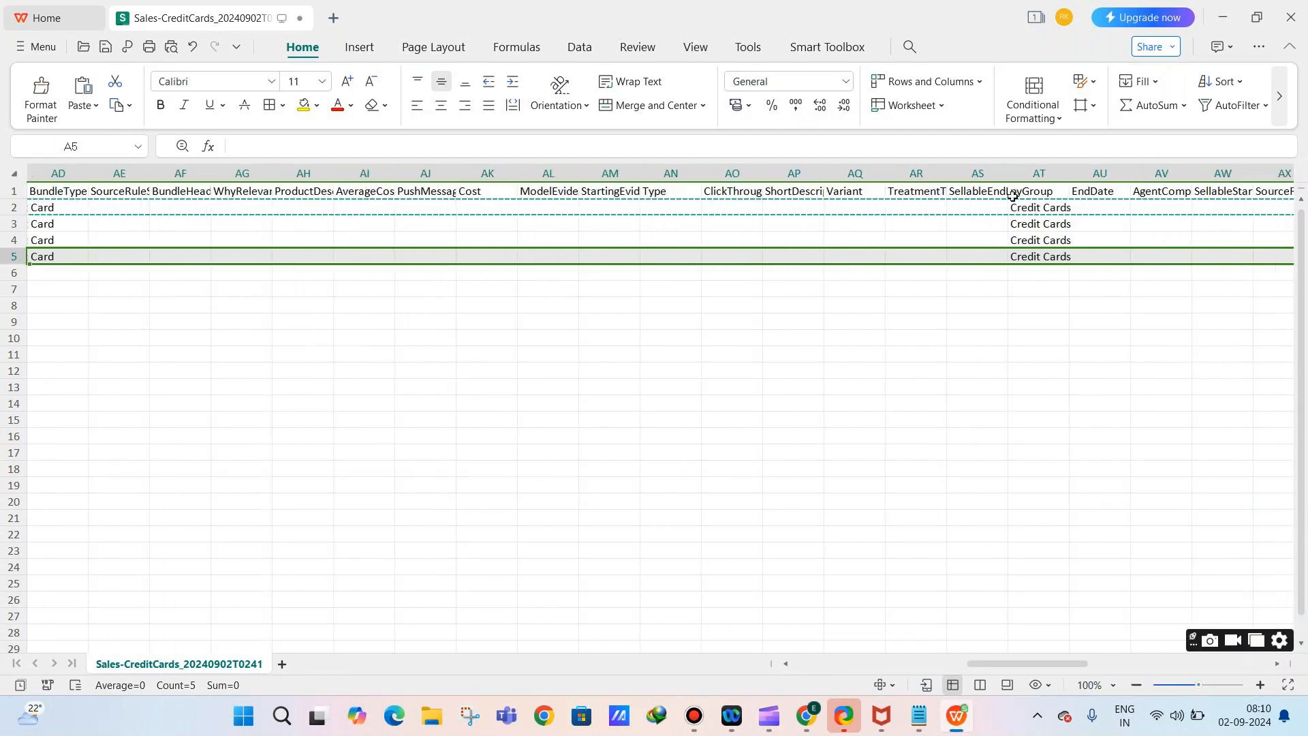
{"action": "left_click_drag", "start_coordinate": [1025, 205], "coordinate": [1034, 255]}
{"action": "left_click", "coordinate": [1025, 215]}
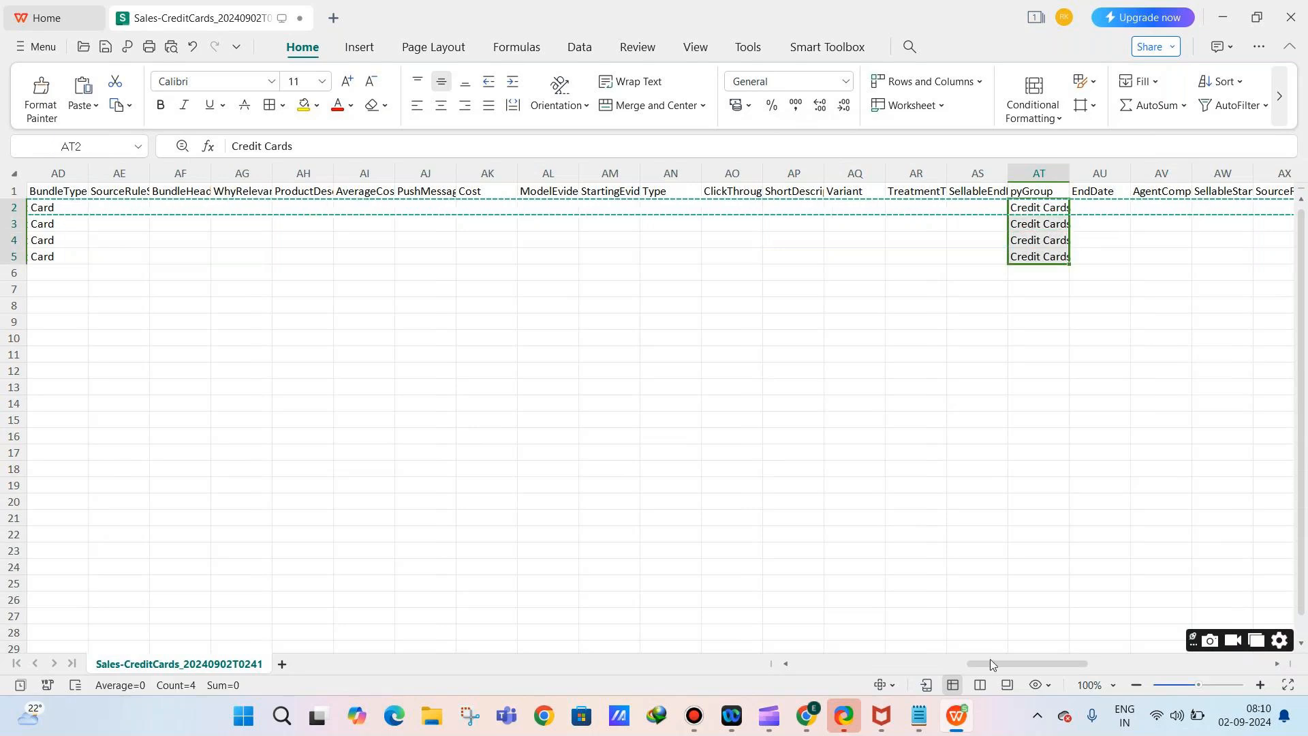
{"action": "left_click_drag", "start_coordinate": [989, 662], "coordinate": [957, 660]}
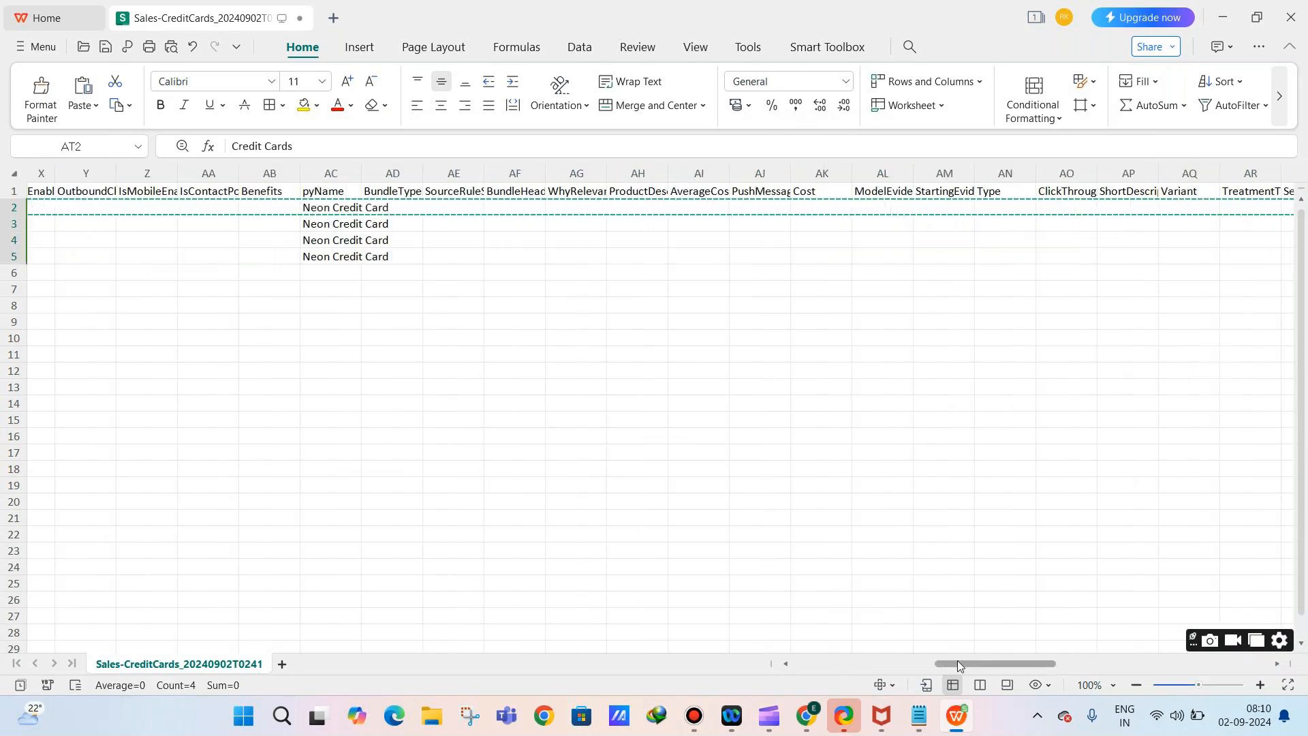
{"action": "left_click", "coordinate": [341, 173]}
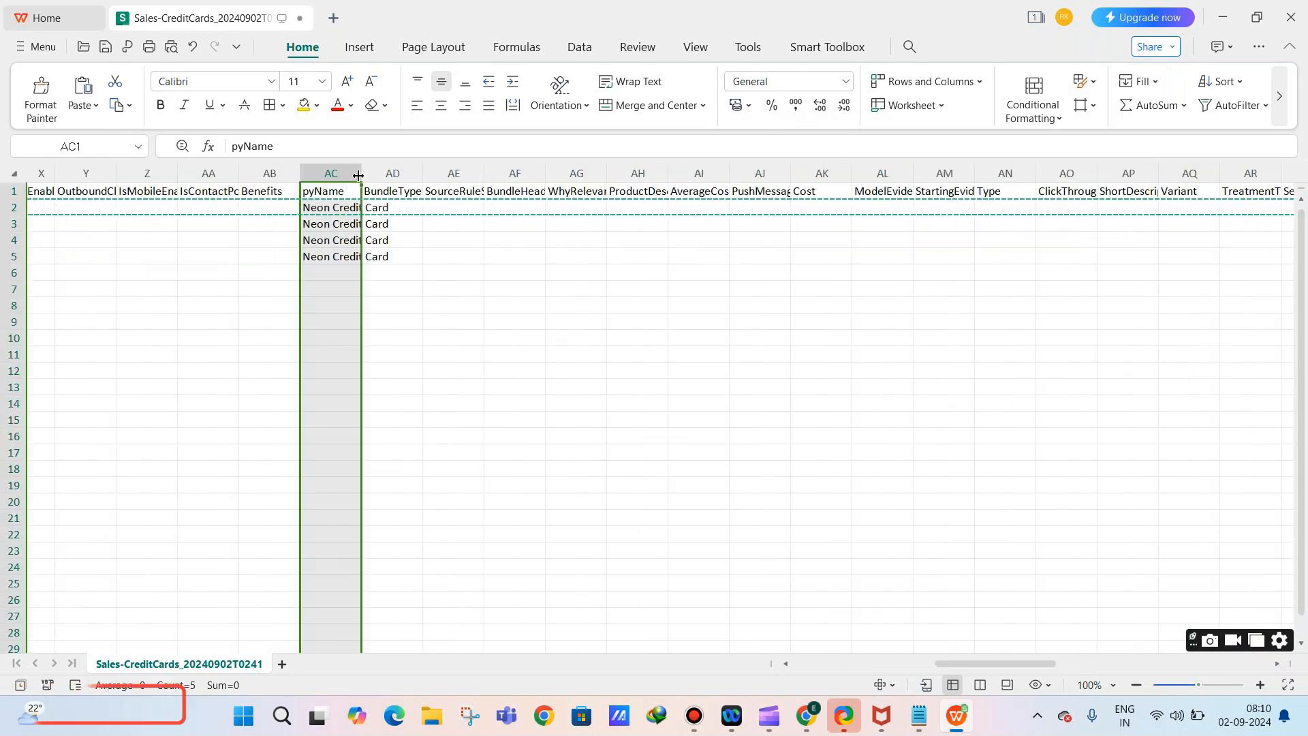
{"action": "left_click_drag", "start_coordinate": [361, 174], "coordinate": [410, 177]}
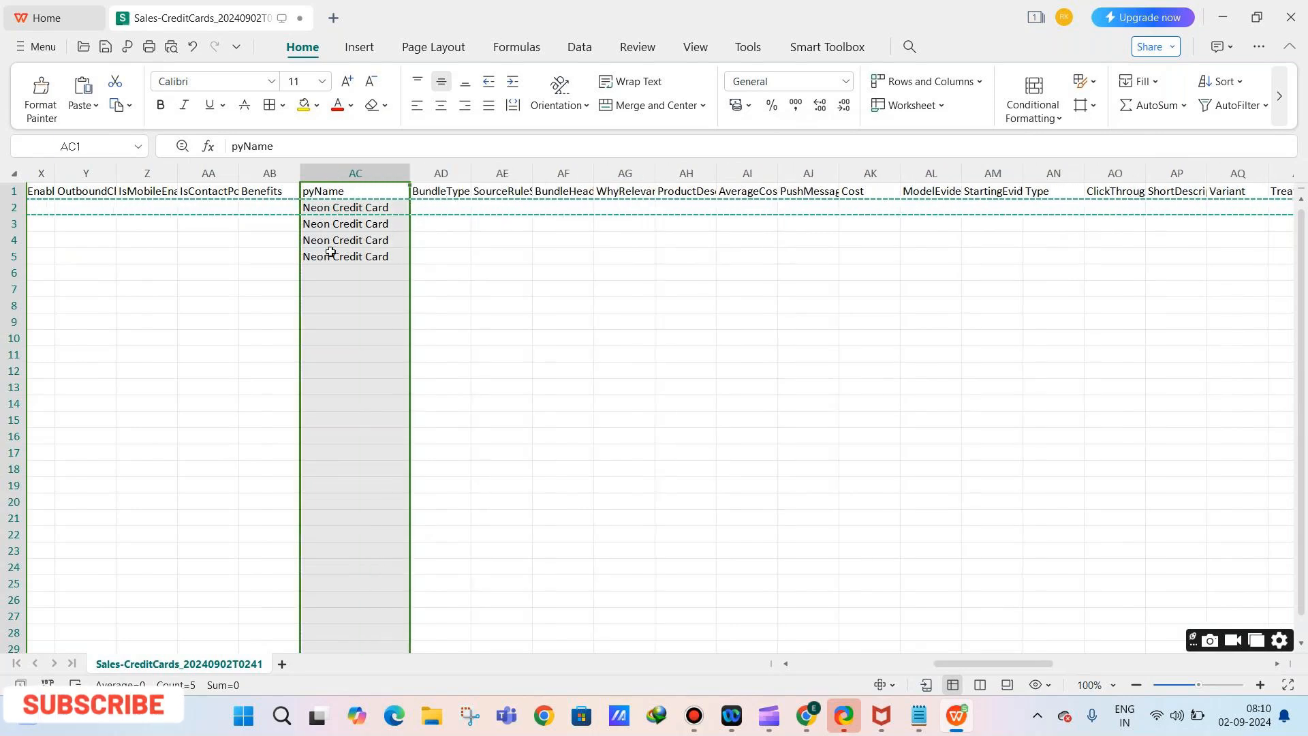
Change the pyName value in row 3 to Master Credit Card
{"action": "left_click", "coordinate": [333, 238]}
{"action": "left_click", "coordinate": [332, 224]}
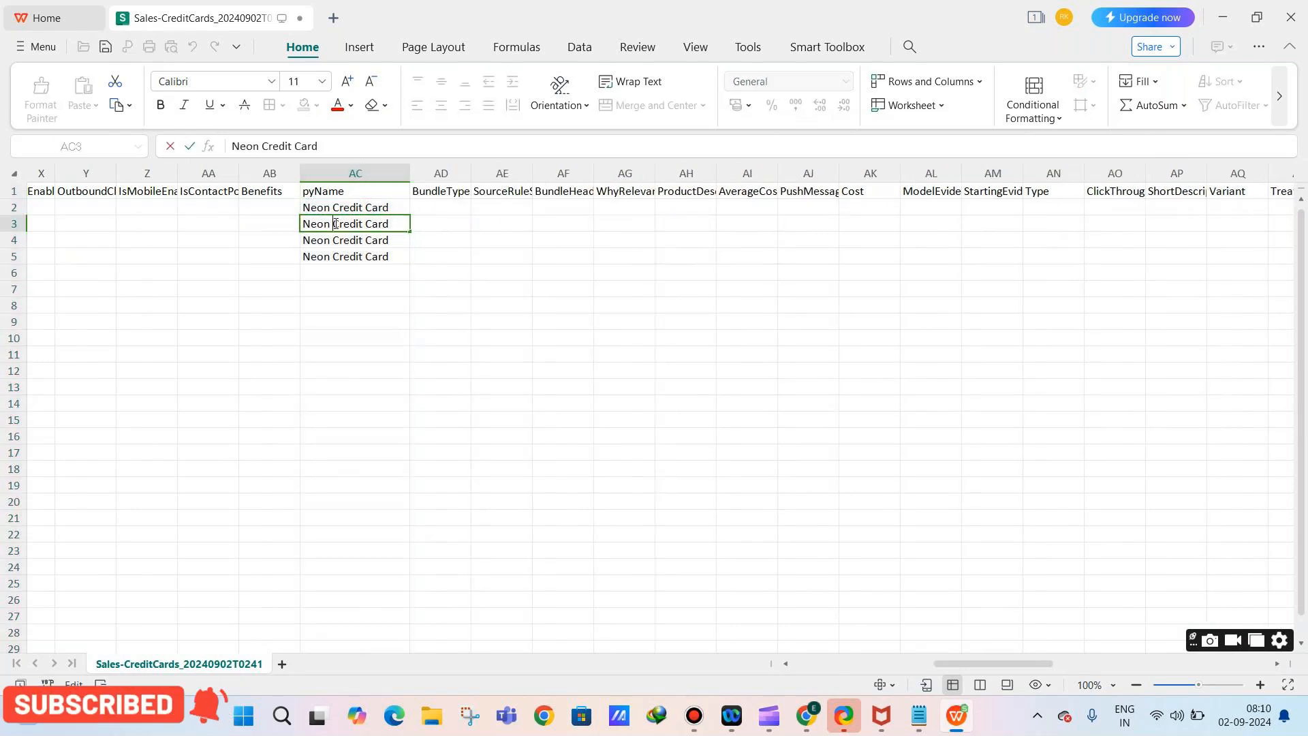
{"action": "double_click", "coordinate": [324, 224]}
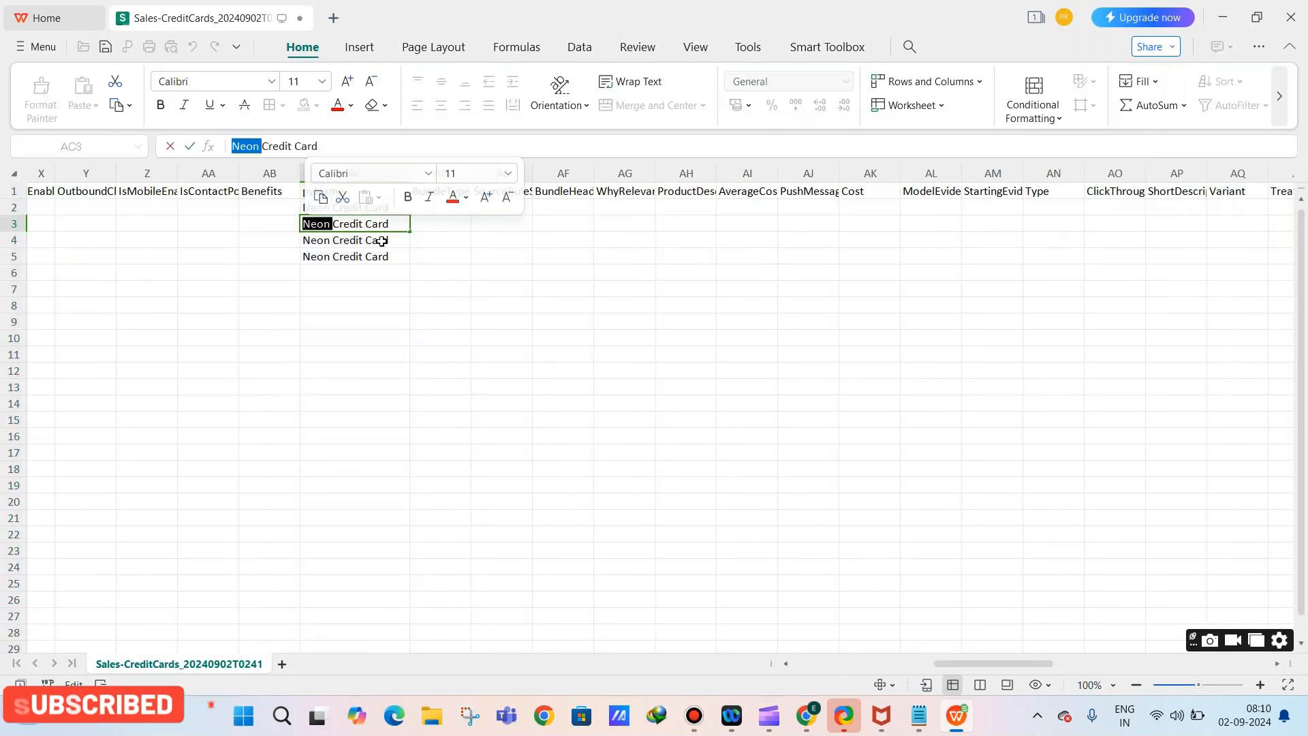
{"action": "key", "text": "BackSpace"}
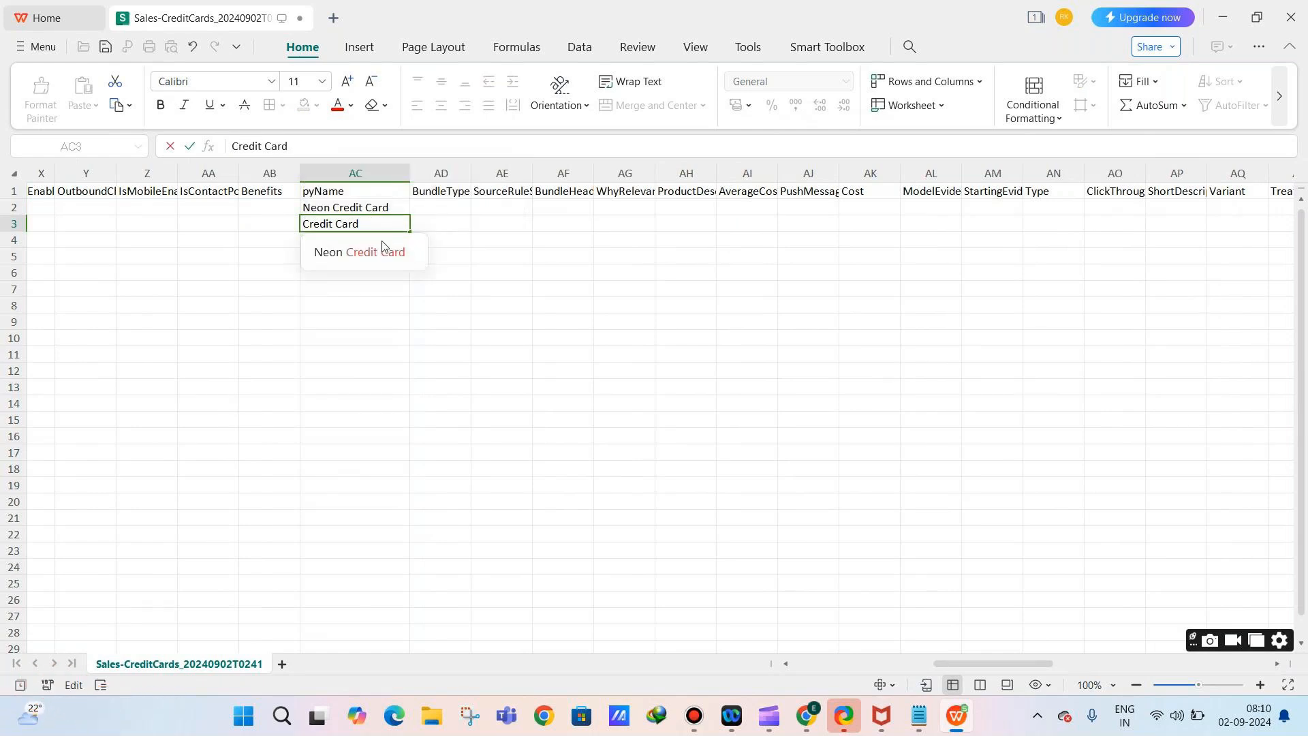
{"action": "type", "text": "Master"}
Change the pyName values to VISA Credit Card in row 4 and Express Points Credit Card in row 5
{"action": "left_click", "coordinate": [327, 240]}
{"action": "double_click", "coordinate": [327, 240]}
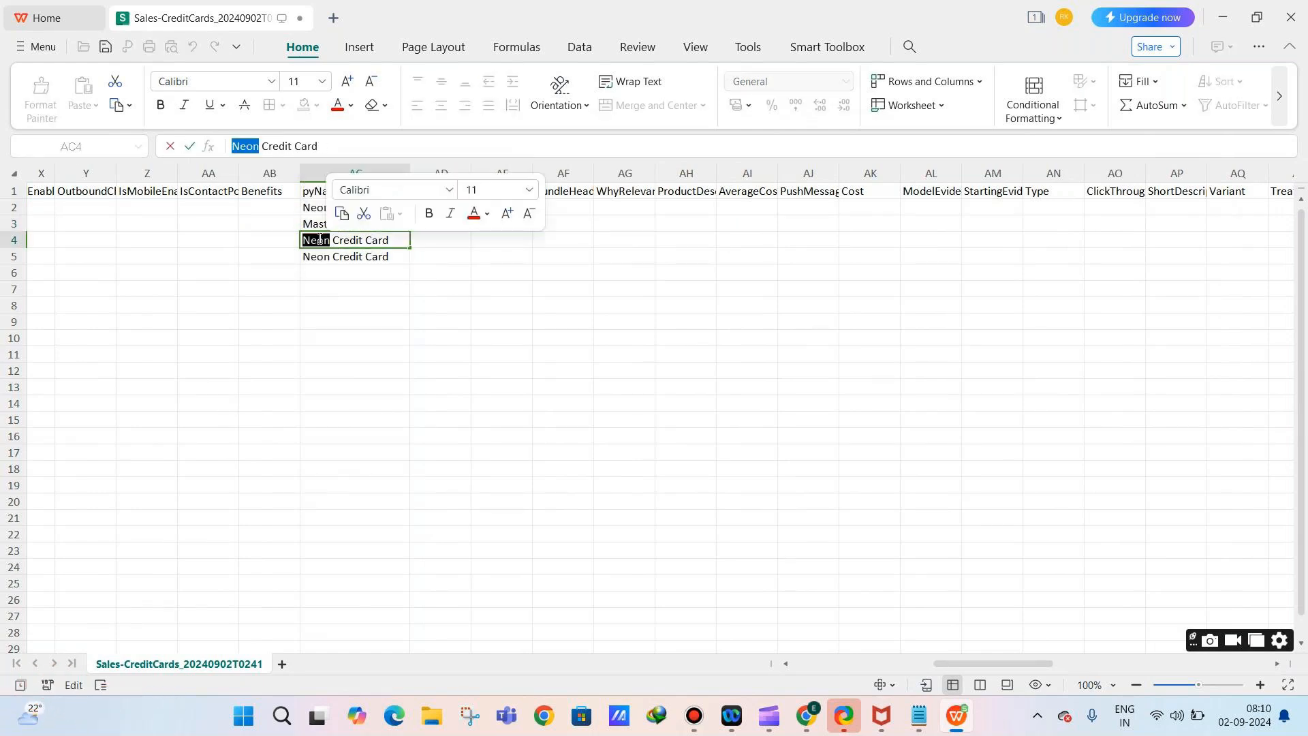
{"action": "type", "text": "VISA"}
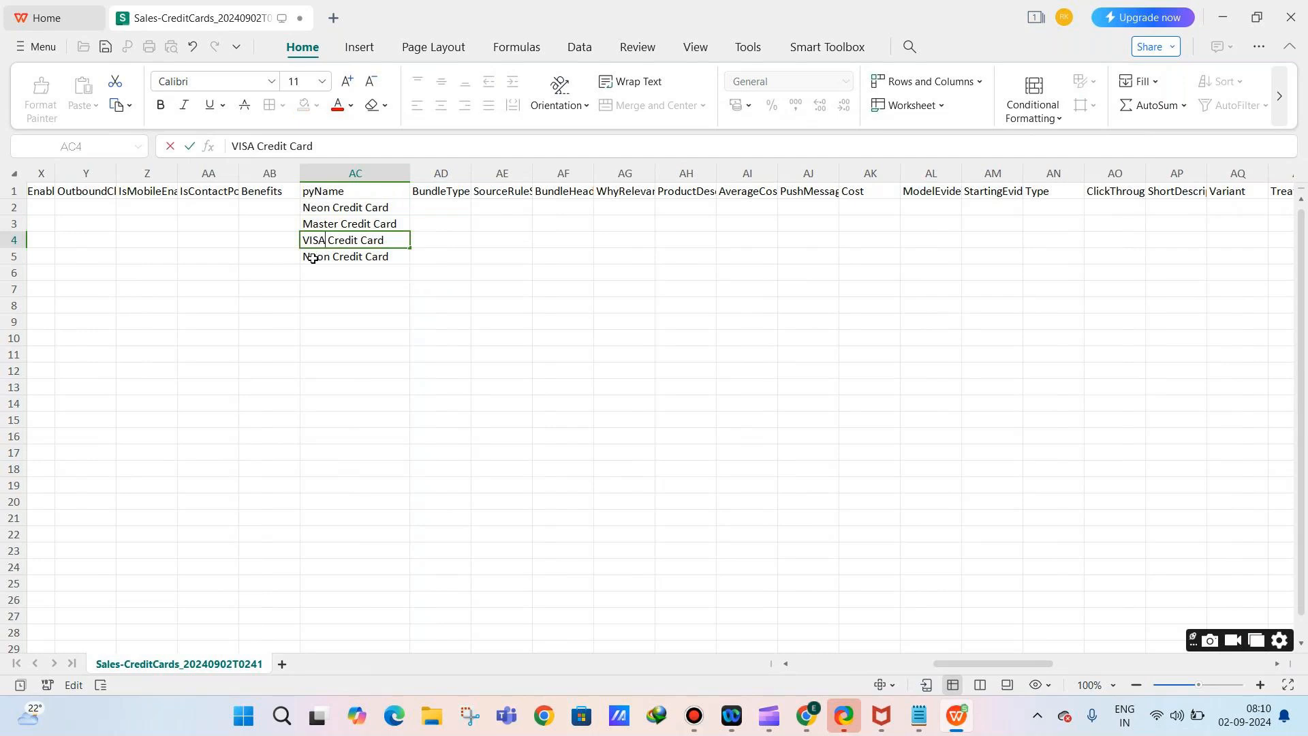
{"action": "left_click", "coordinate": [312, 257]}
{"action": "double_click", "coordinate": [313, 256]}
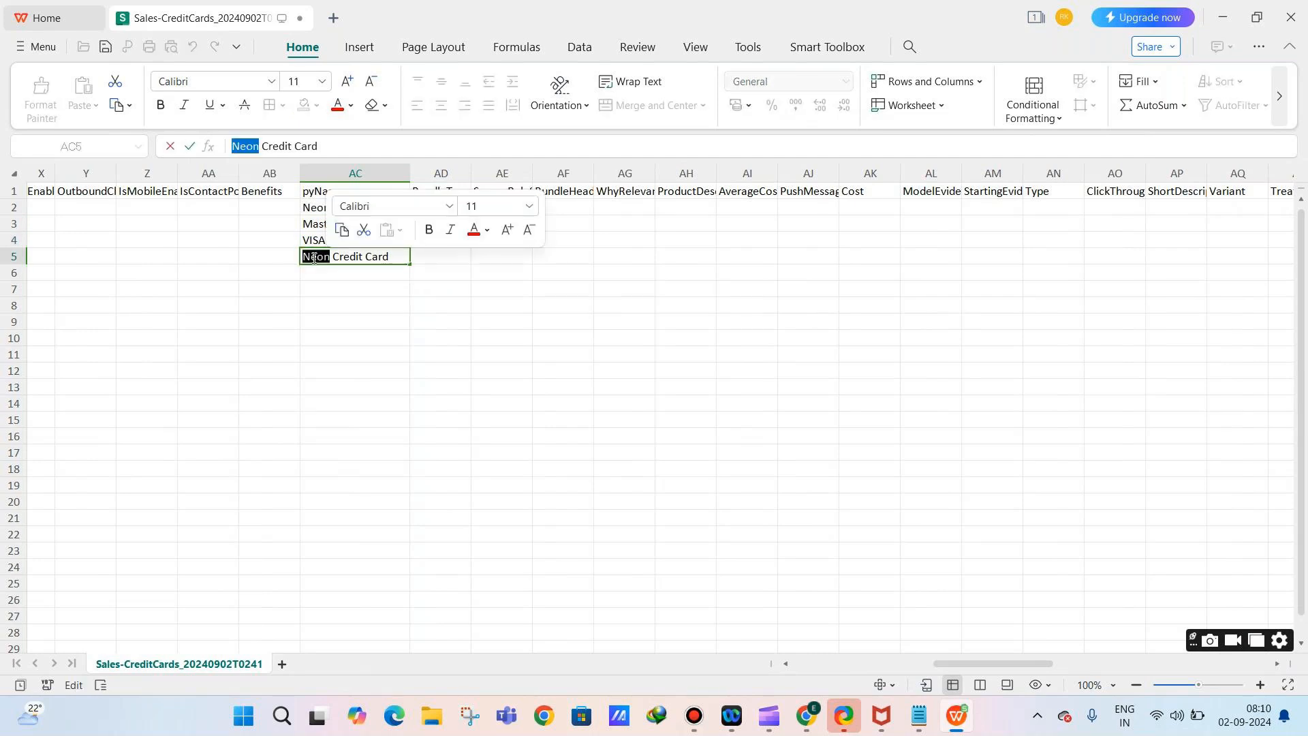
{"action": "type", "text": "Express "}
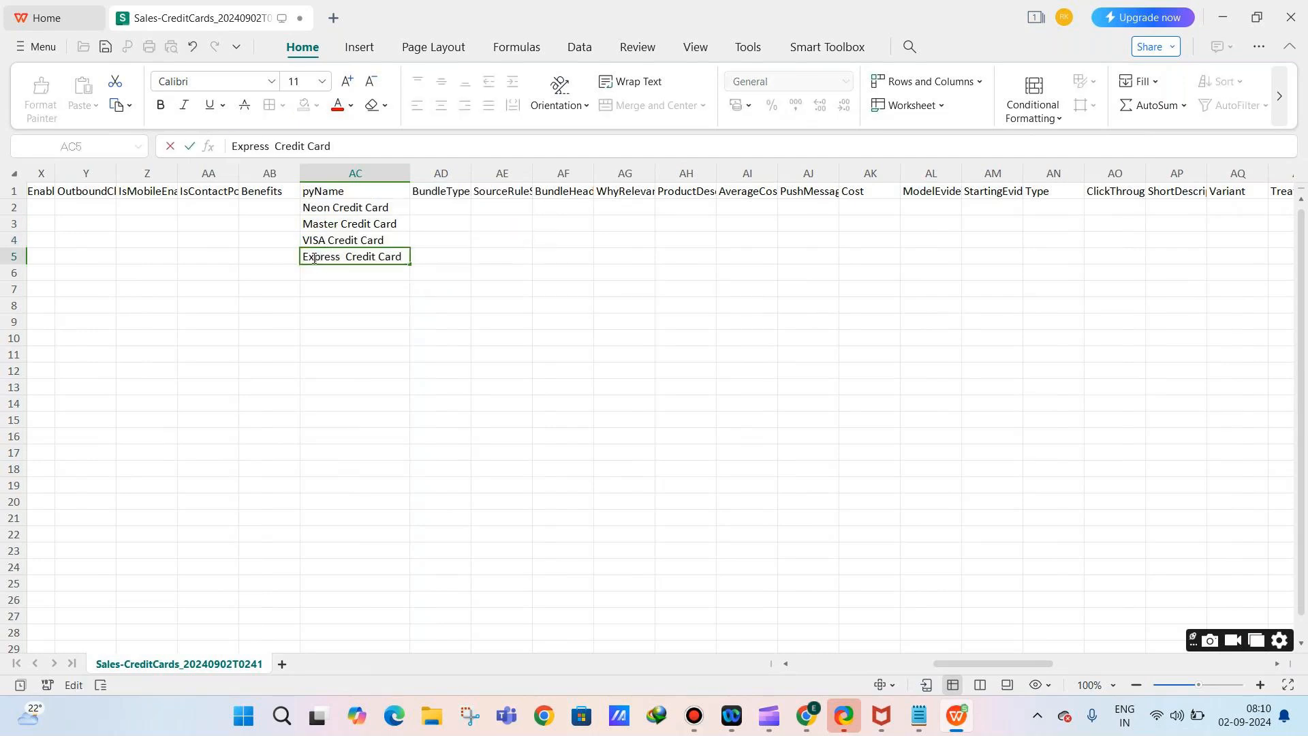
{"action": "type", "text": "Points"}
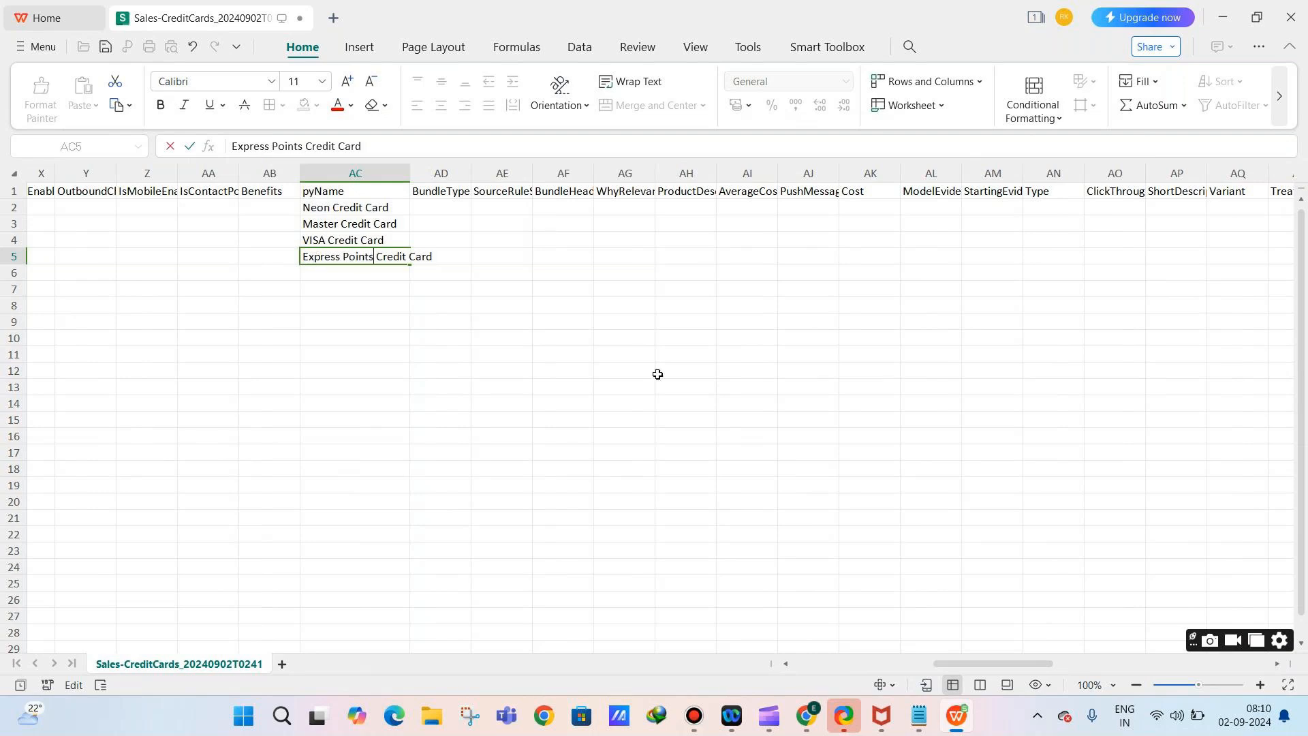
{"action": "left_click", "coordinate": [572, 400]}
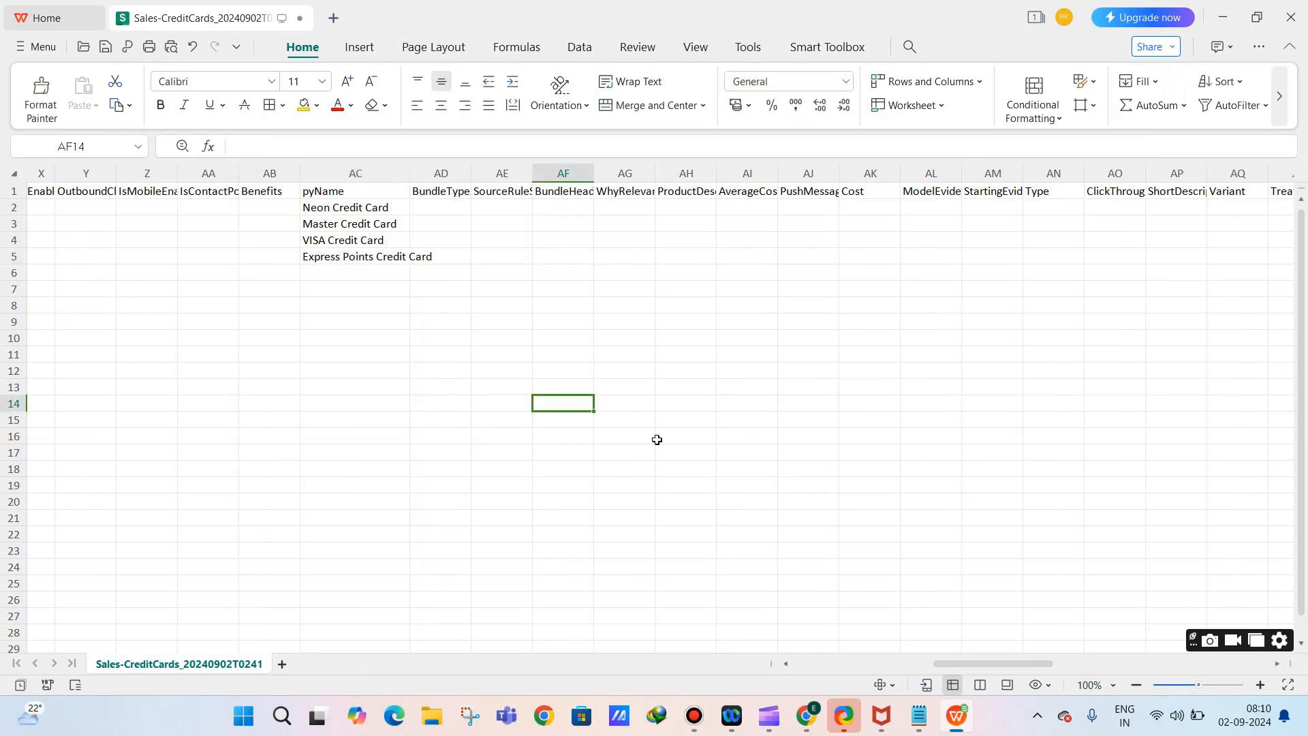
Review the pyIssue, pyGroup and pyName values of the four proposition rows
{"action": "left_click_drag", "start_coordinate": [1004, 662], "coordinate": [807, 657]}
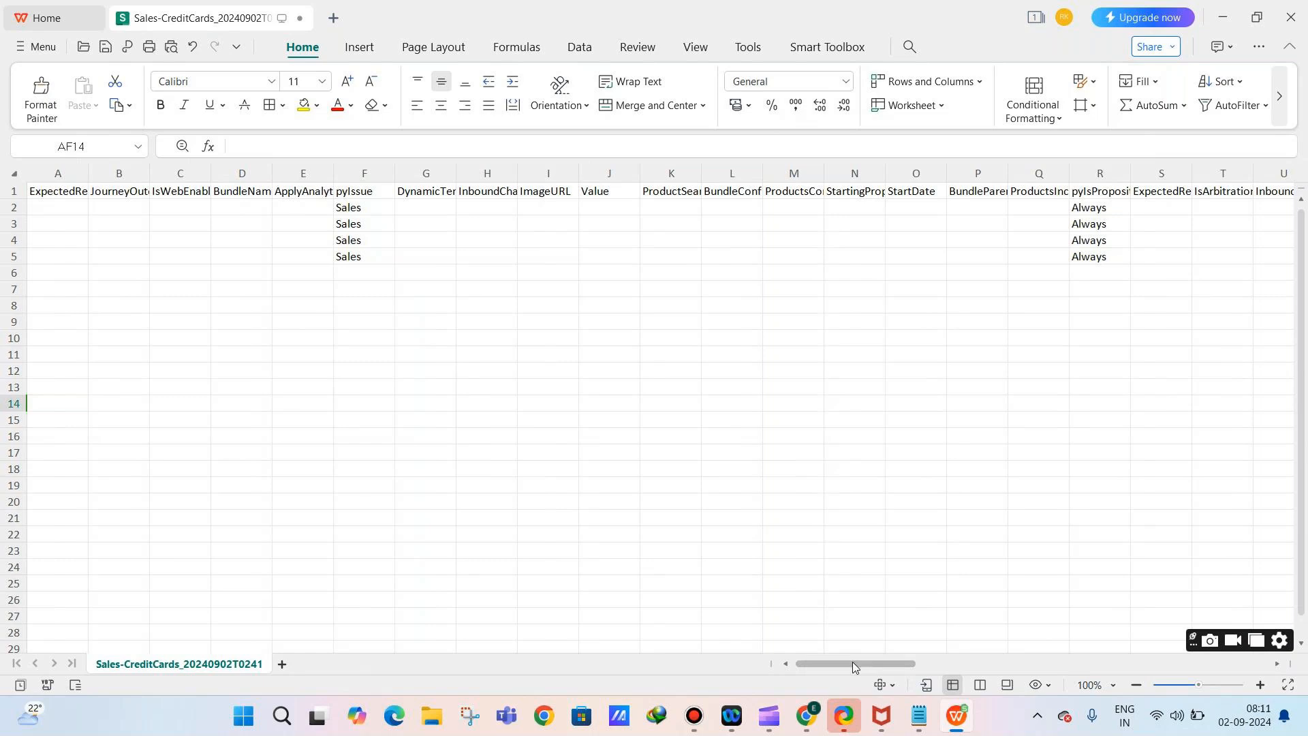
{"action": "left_click_drag", "start_coordinate": [359, 192], "coordinate": [362, 257]}
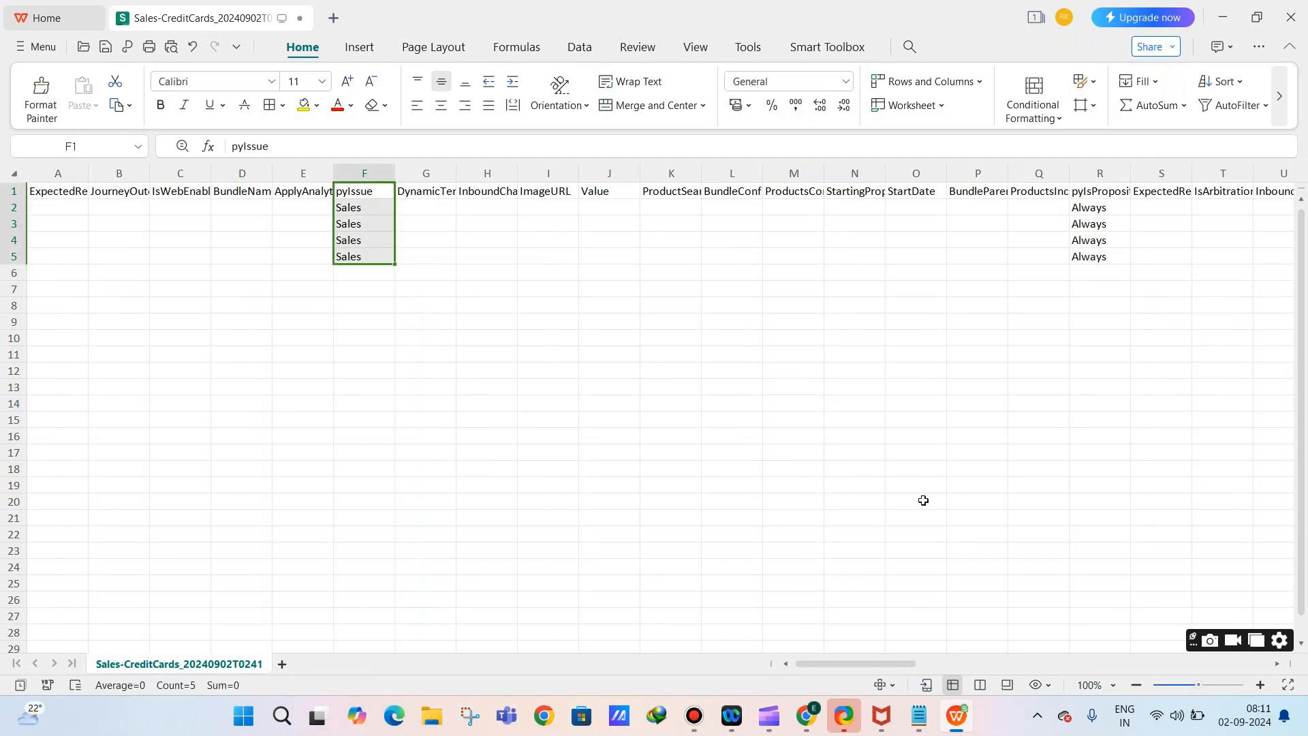
{"action": "left_click_drag", "start_coordinate": [905, 663], "coordinate": [1081, 650]}
{"action": "left_click_drag", "start_coordinate": [944, 207], "coordinate": [945, 272]}
{"action": "left_click_drag", "start_coordinate": [1057, 663], "coordinate": [955, 613]}
{"action": "left_click_drag", "start_coordinate": [724, 195], "coordinate": [726, 257]}
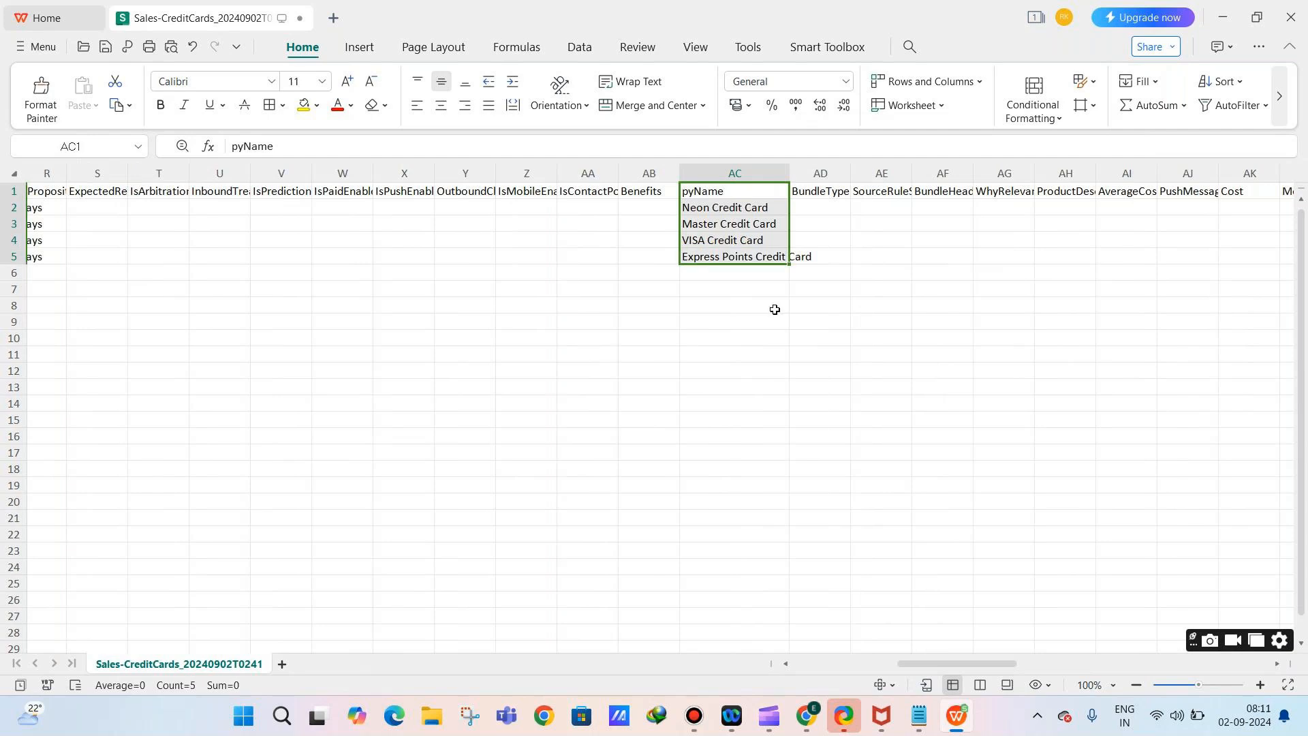
Save the spreadsheet in its current file format and dismiss the upgrade offer
{"action": "key", "text": "ctrl+s"}
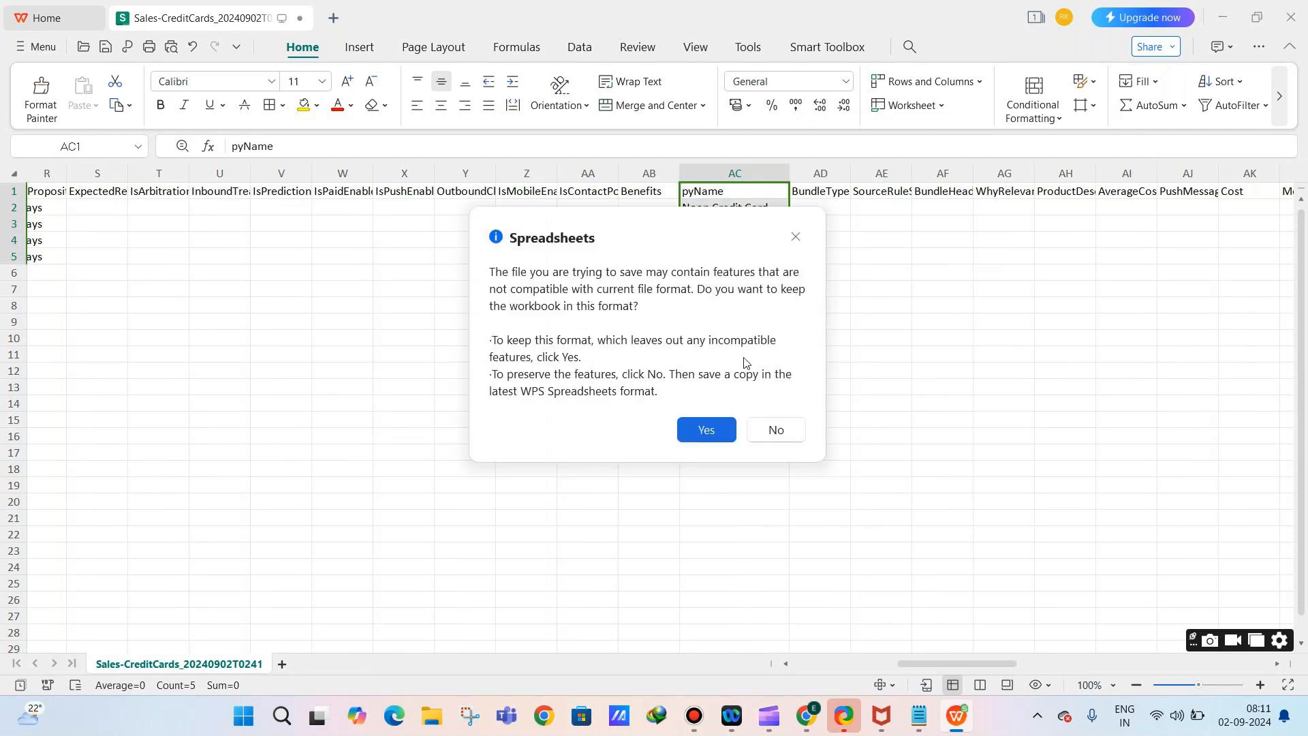
{"action": "left_click", "coordinate": [706, 431]}
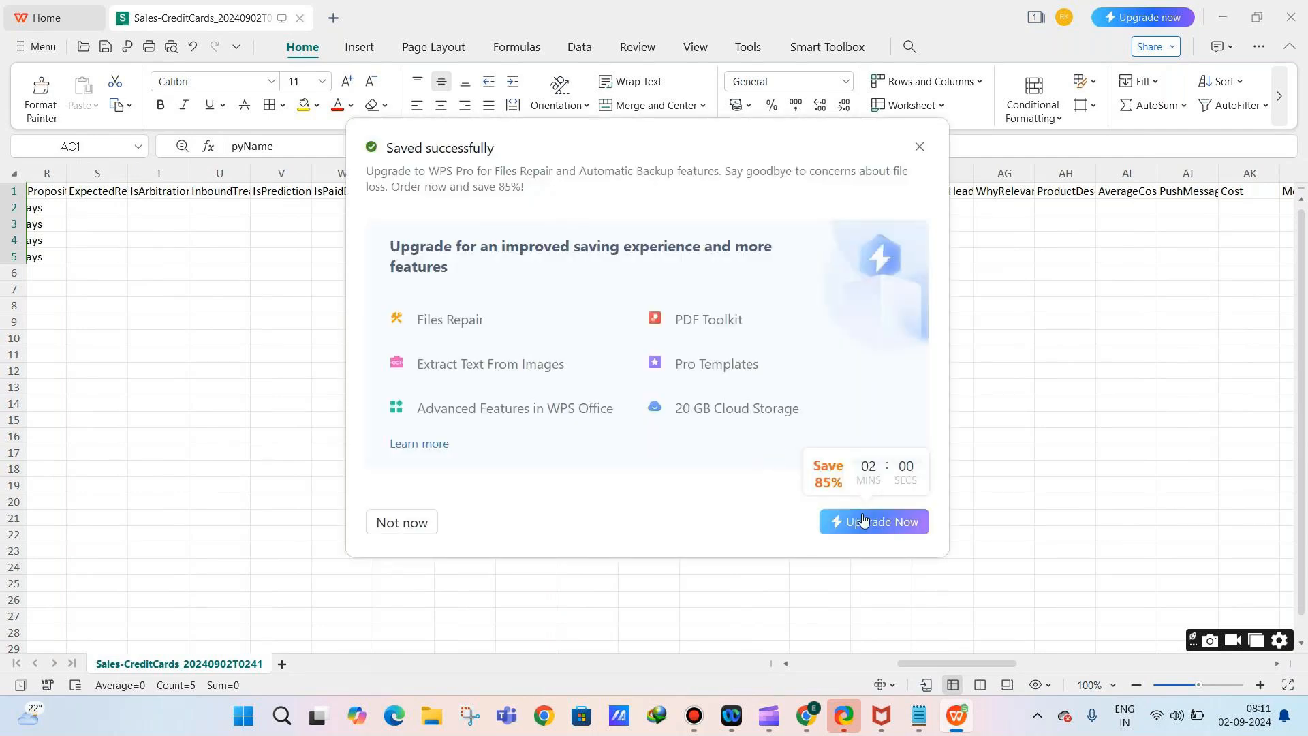
{"action": "left_click", "coordinate": [915, 148]}
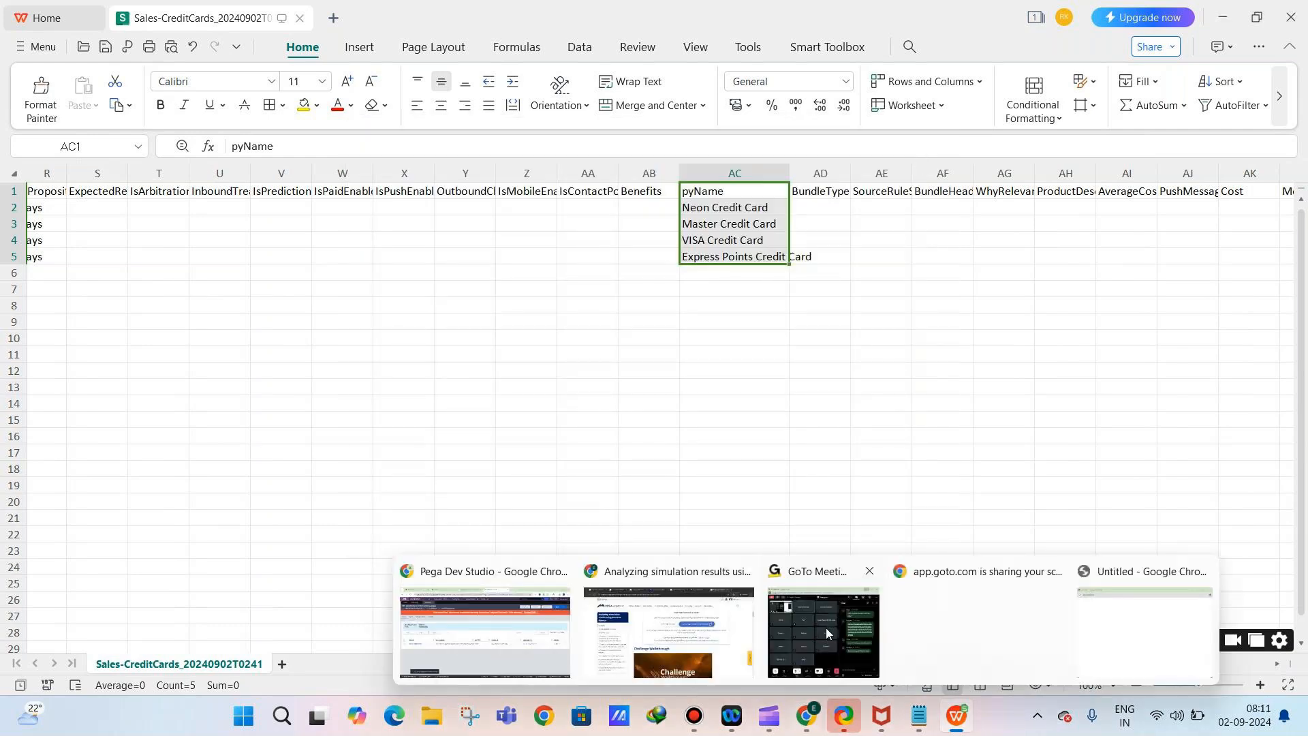
{"action": "left_click", "coordinate": [793, 531]}
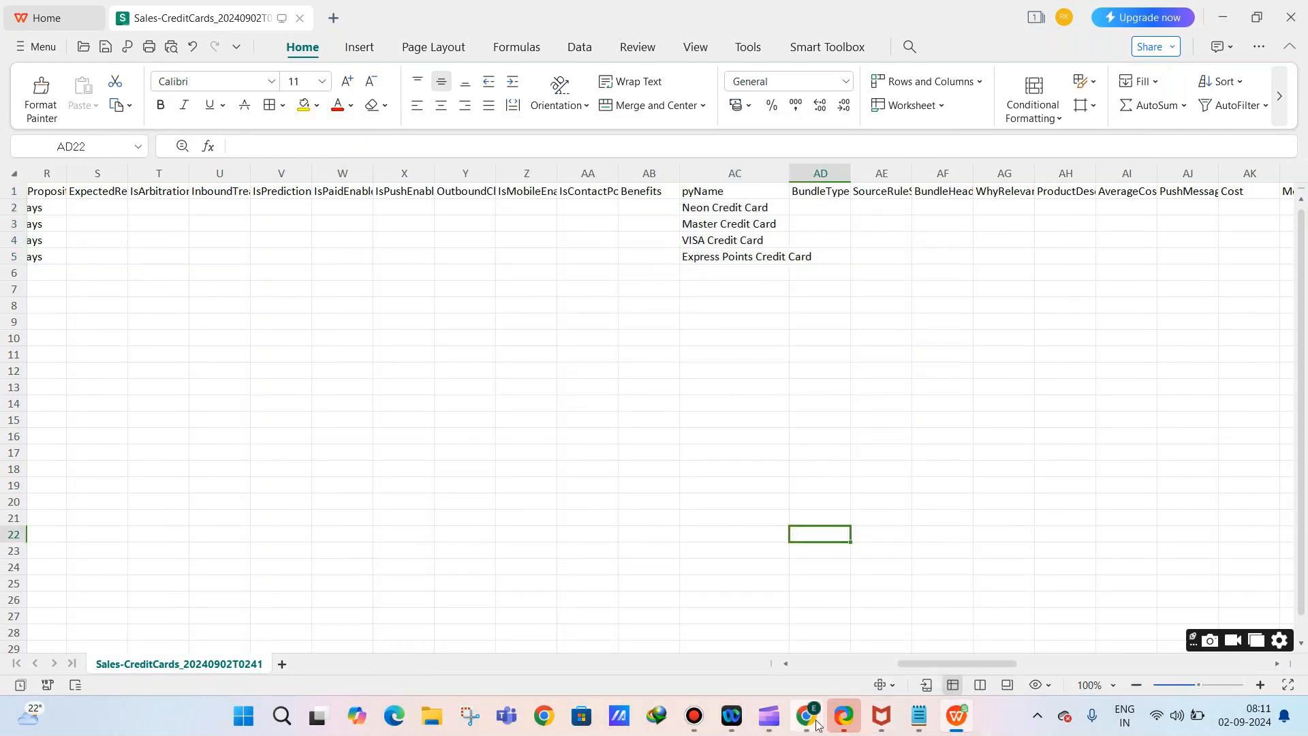
Switch to Pega Dev Studio and import Sales-CreditCards_20240902T024112.265 GMT.csv into the Credit Cards decision data
{"action": "left_click", "coordinate": [817, 724]}
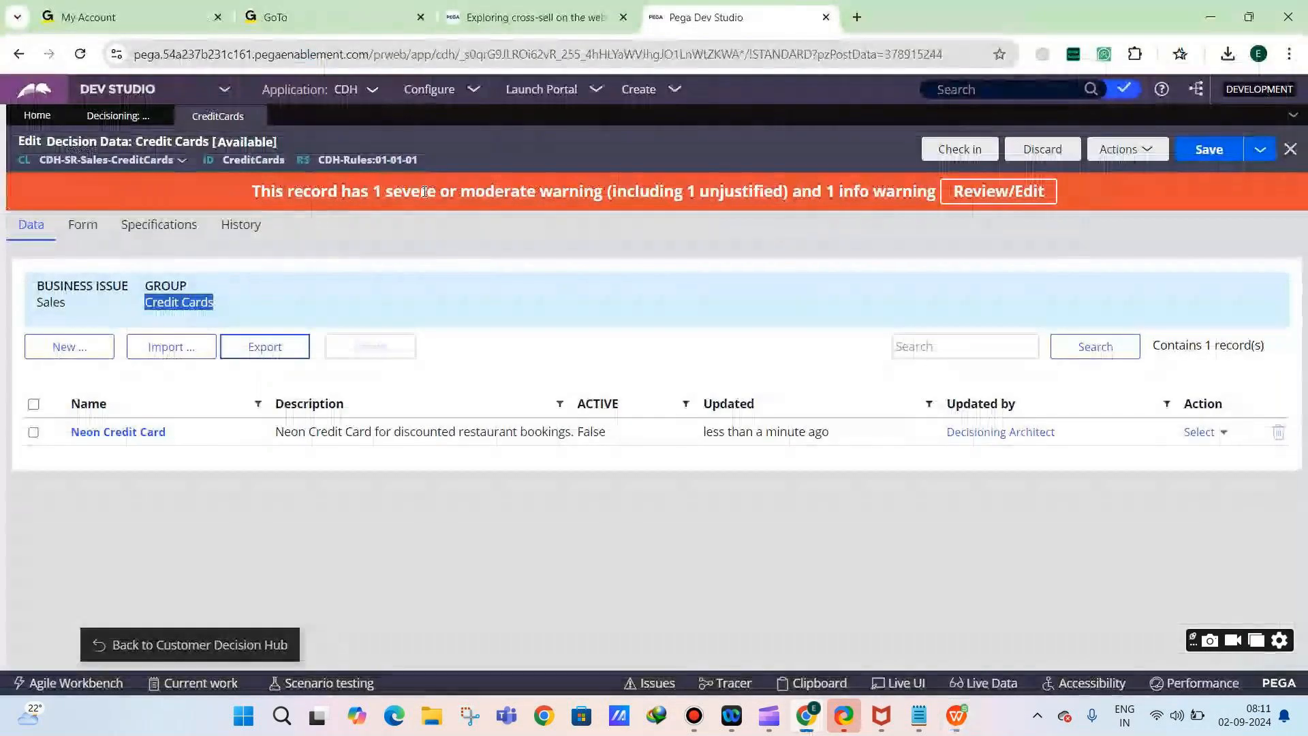
{"action": "left_click", "coordinate": [188, 350]}
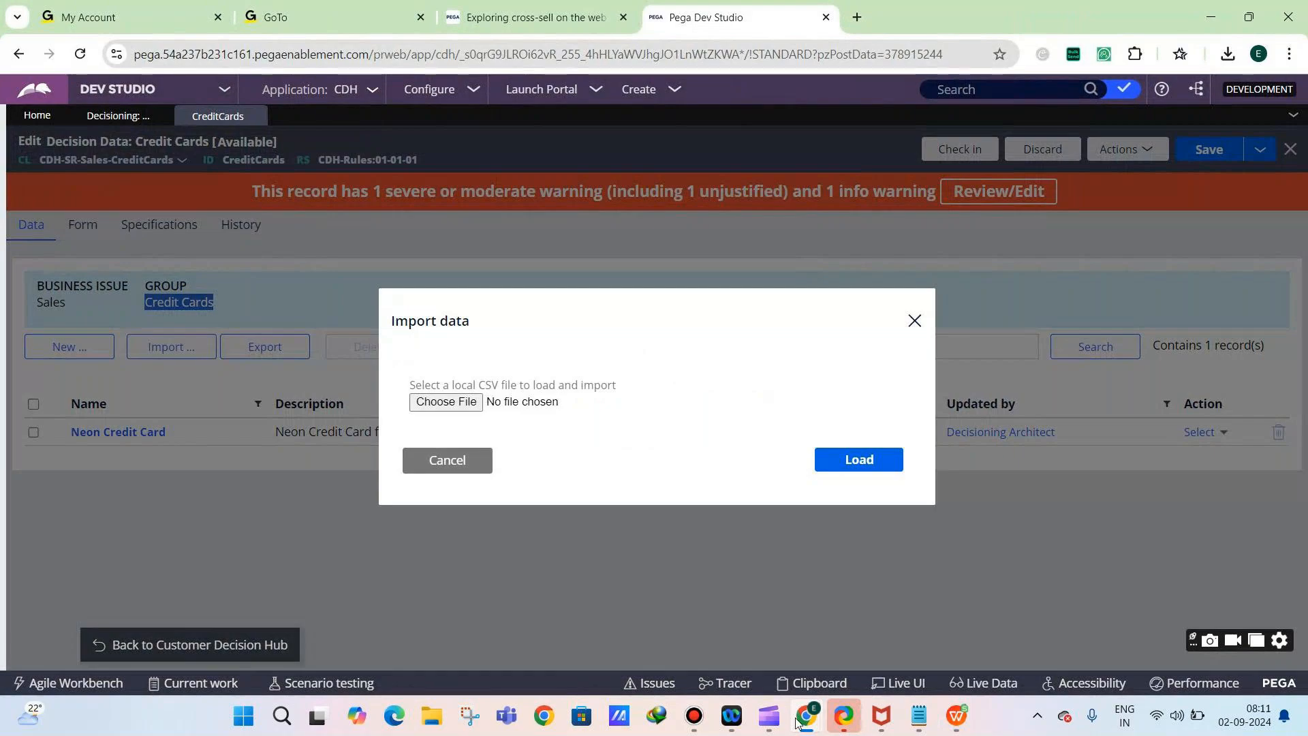
{"action": "mouse_move", "coordinate": [806, 716]}
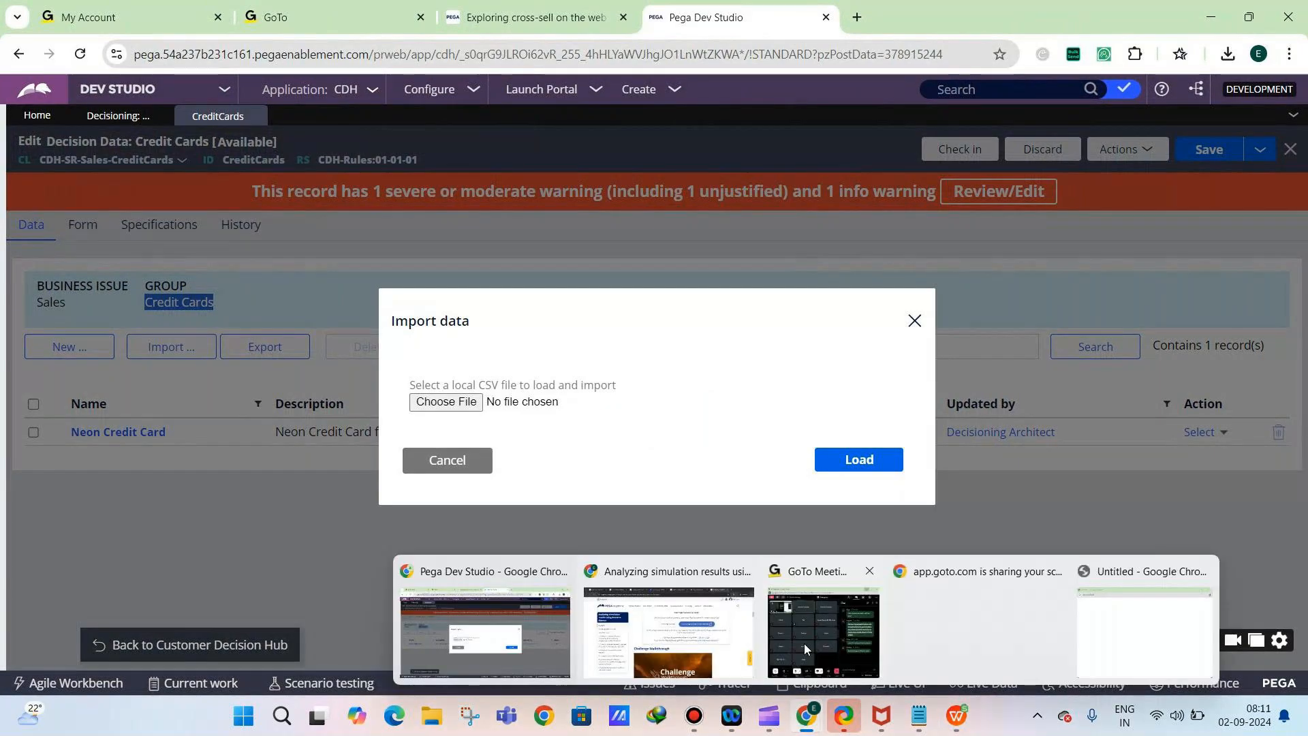
{"action": "left_click", "coordinate": [805, 647]}
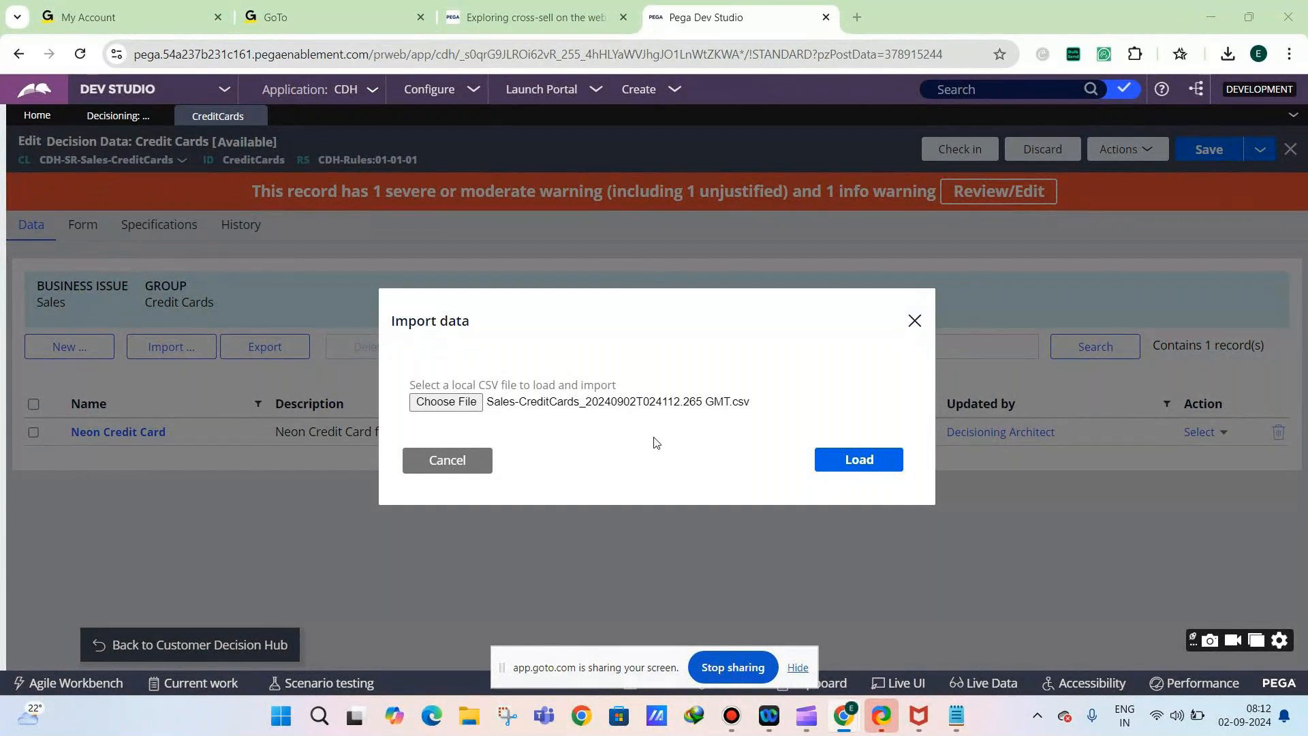
{"action": "left_click", "coordinate": [837, 467]}
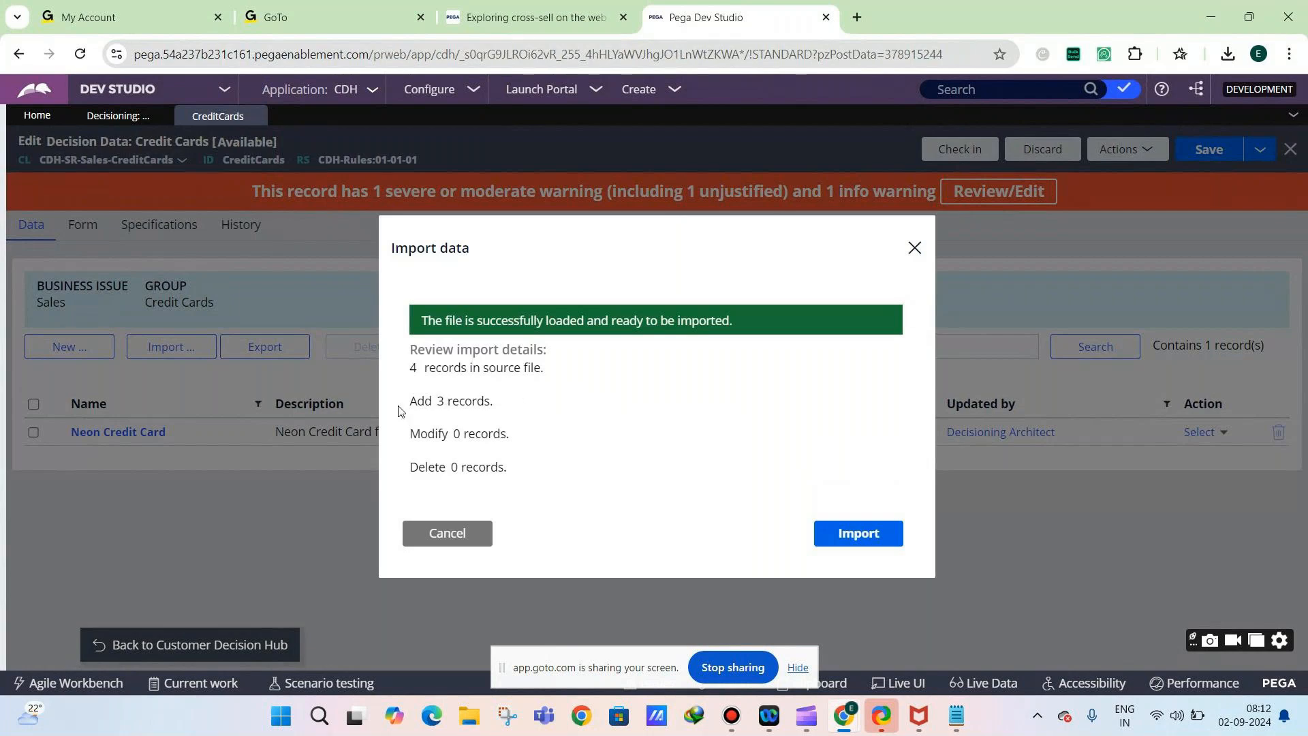
{"action": "left_click", "coordinate": [851, 532]}
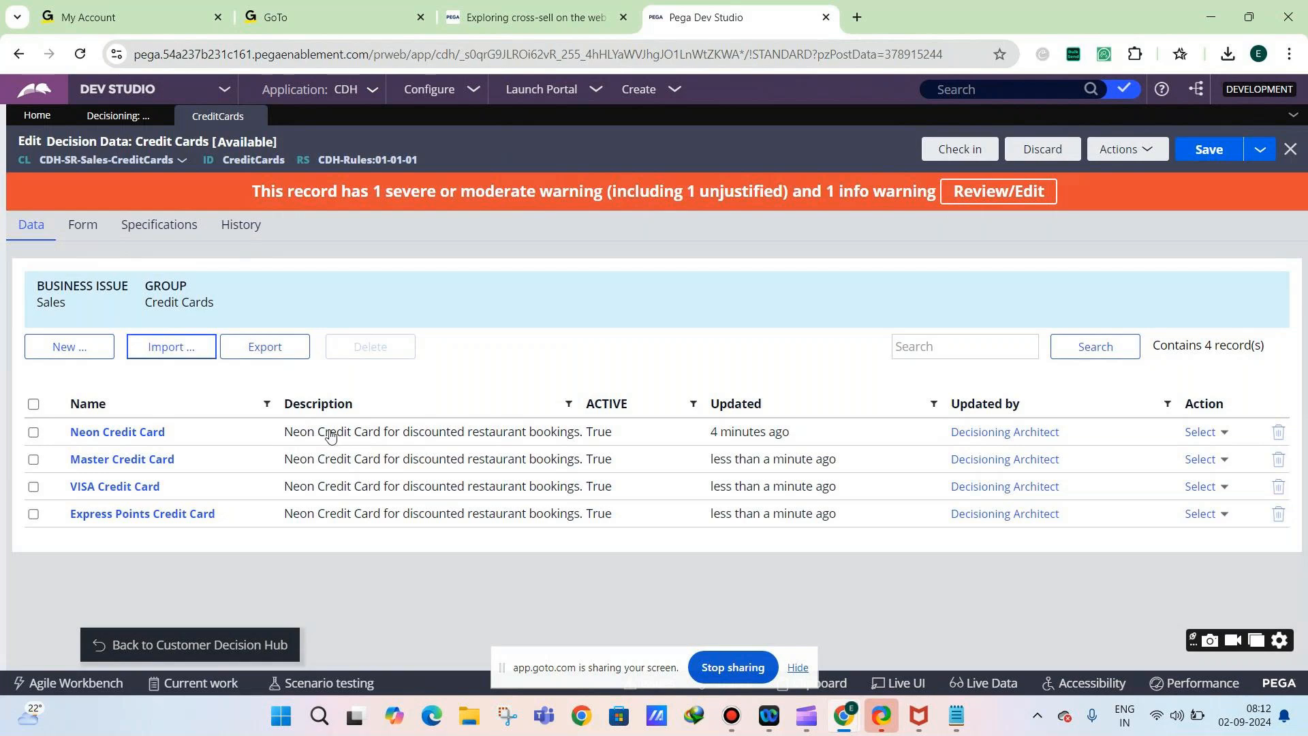
Review the Name, Description and ACTIVE columns of the propositions, and view the Master Credit Card proposition without changing it
{"action": "double_click", "coordinate": [75, 407]}
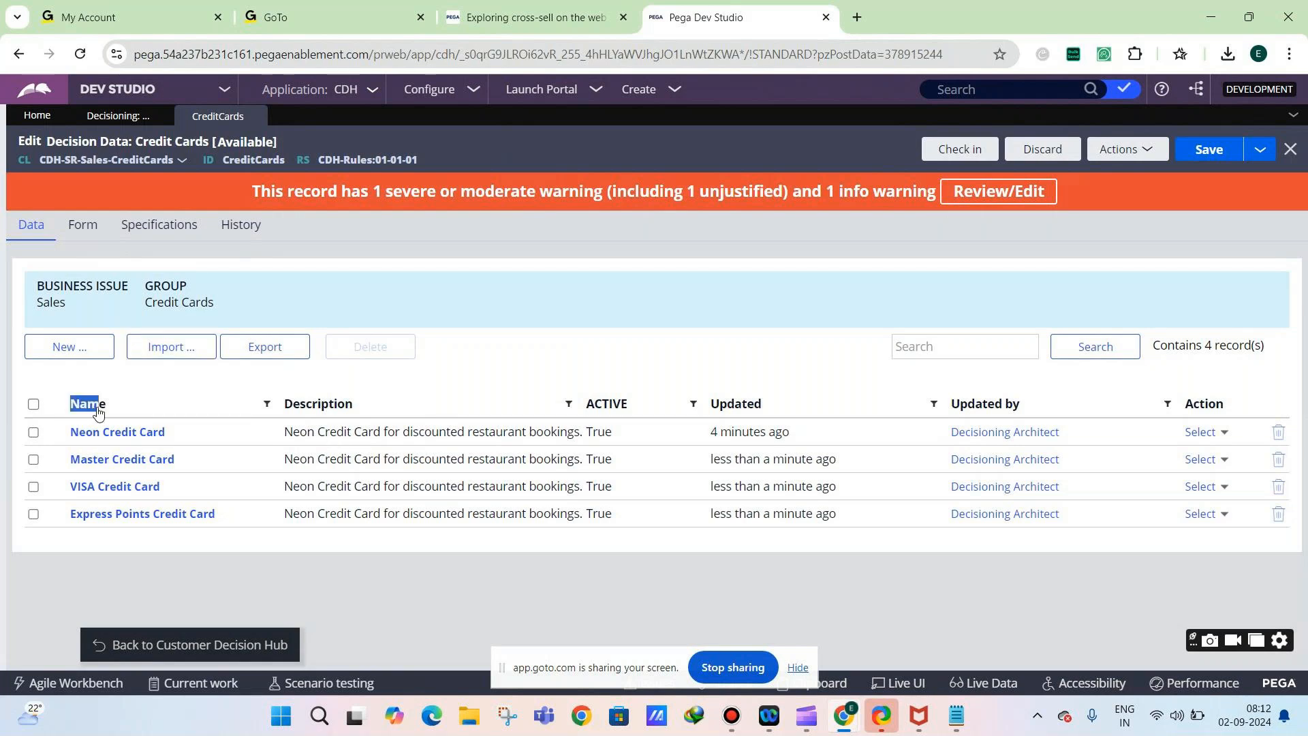
{"action": "double_click", "coordinate": [286, 406]}
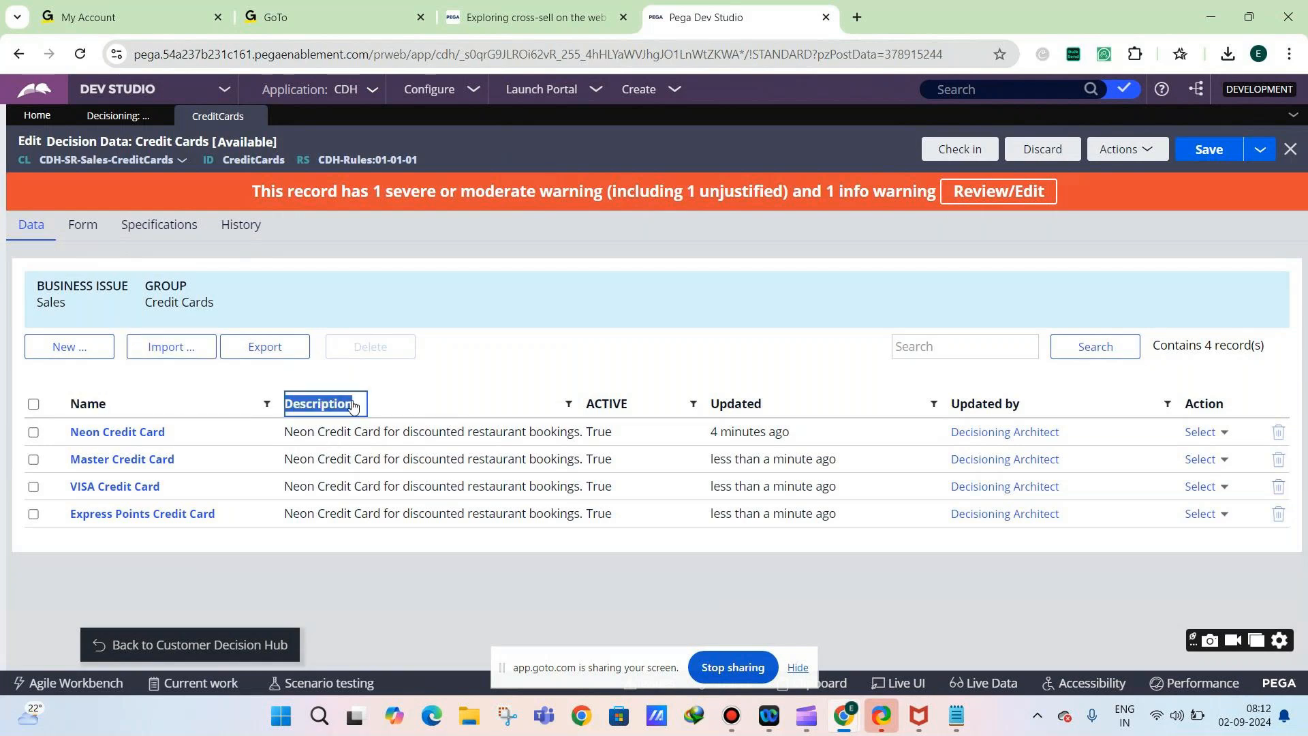
{"action": "left_click_drag", "start_coordinate": [587, 408], "coordinate": [625, 409]}
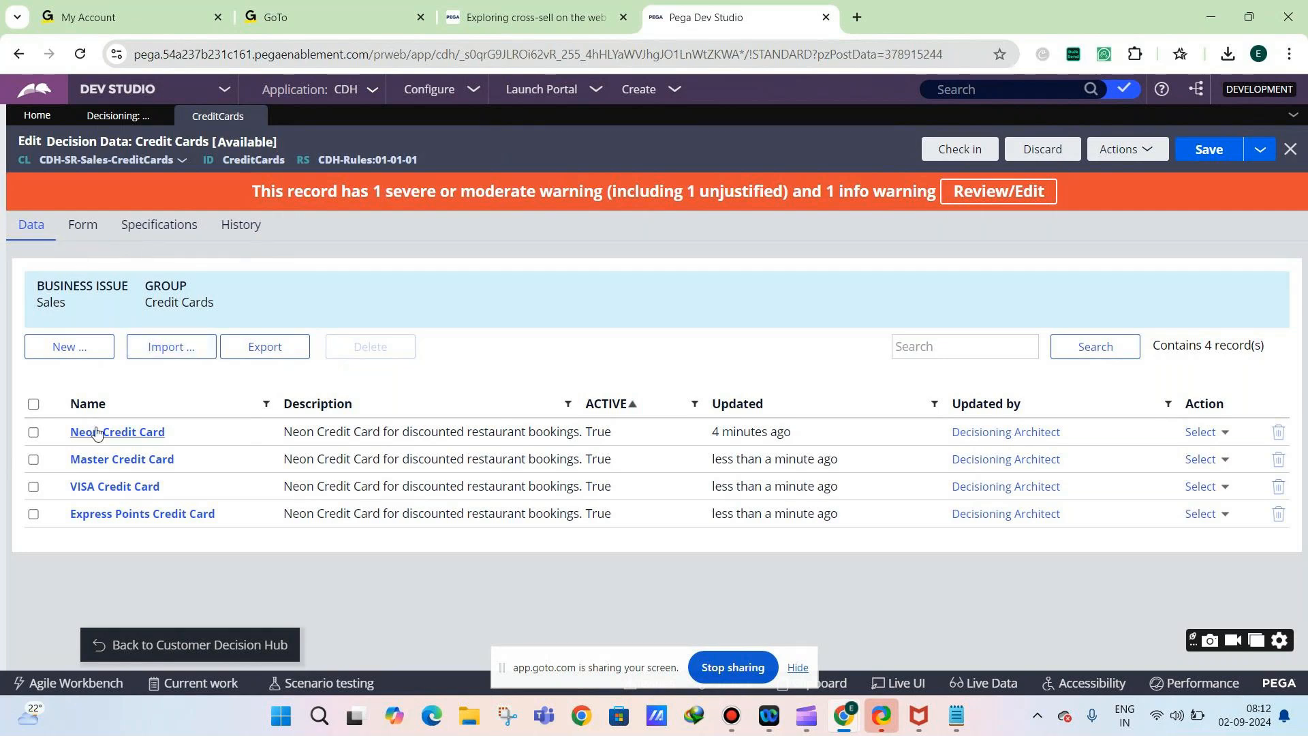
{"action": "left_click", "coordinate": [123, 466]}
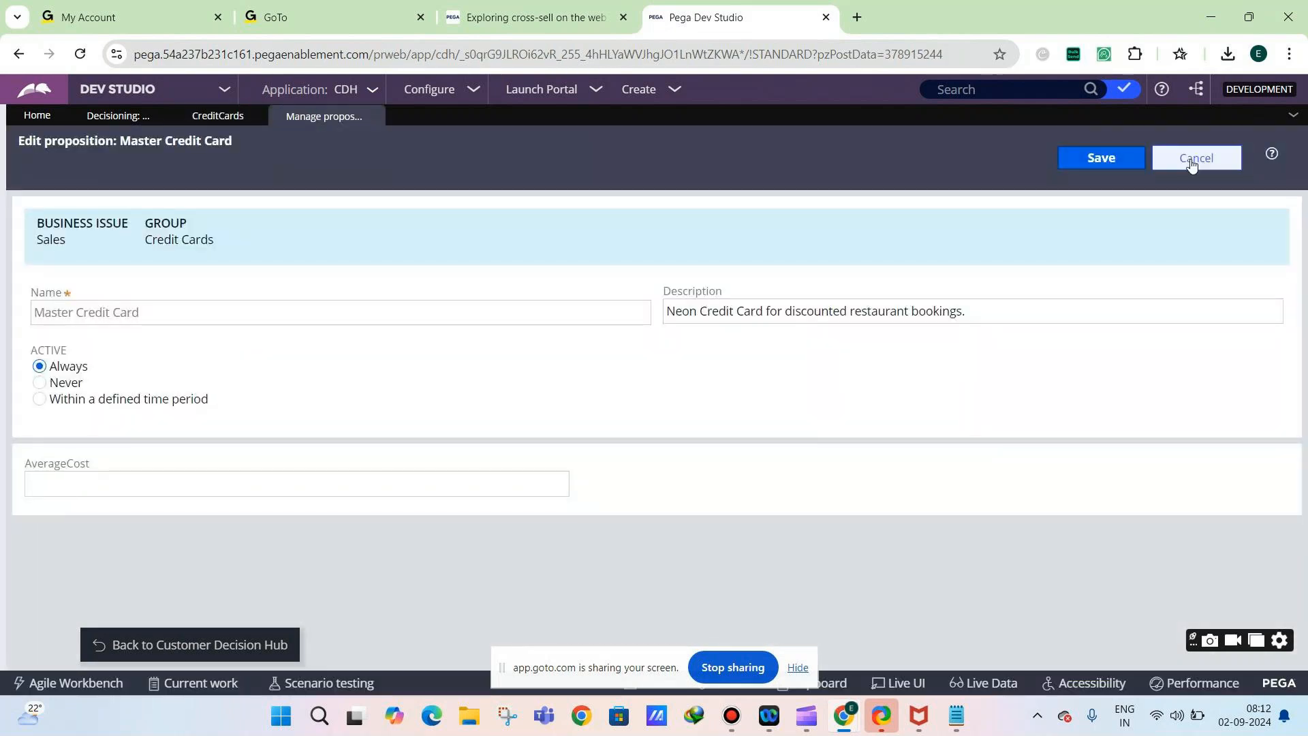
{"action": "left_click", "coordinate": [1191, 164]}
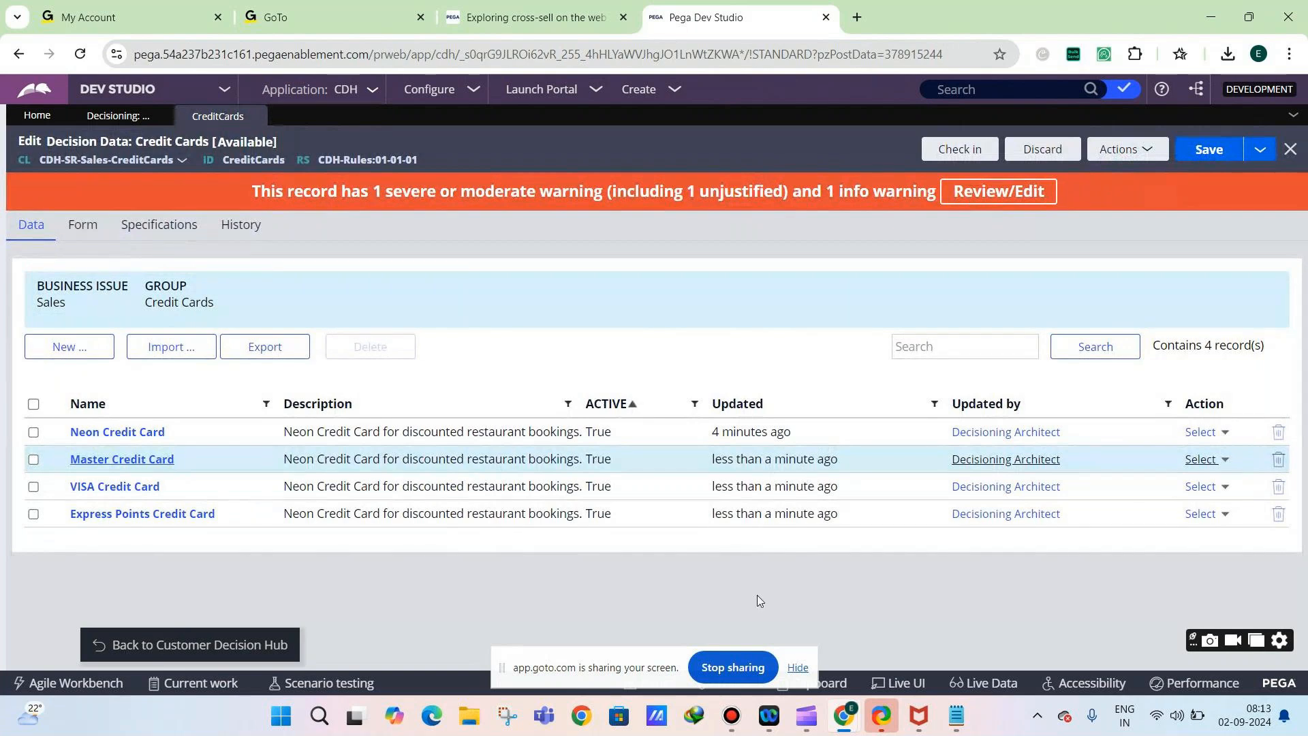
{"action": "left_click", "coordinate": [797, 666]}
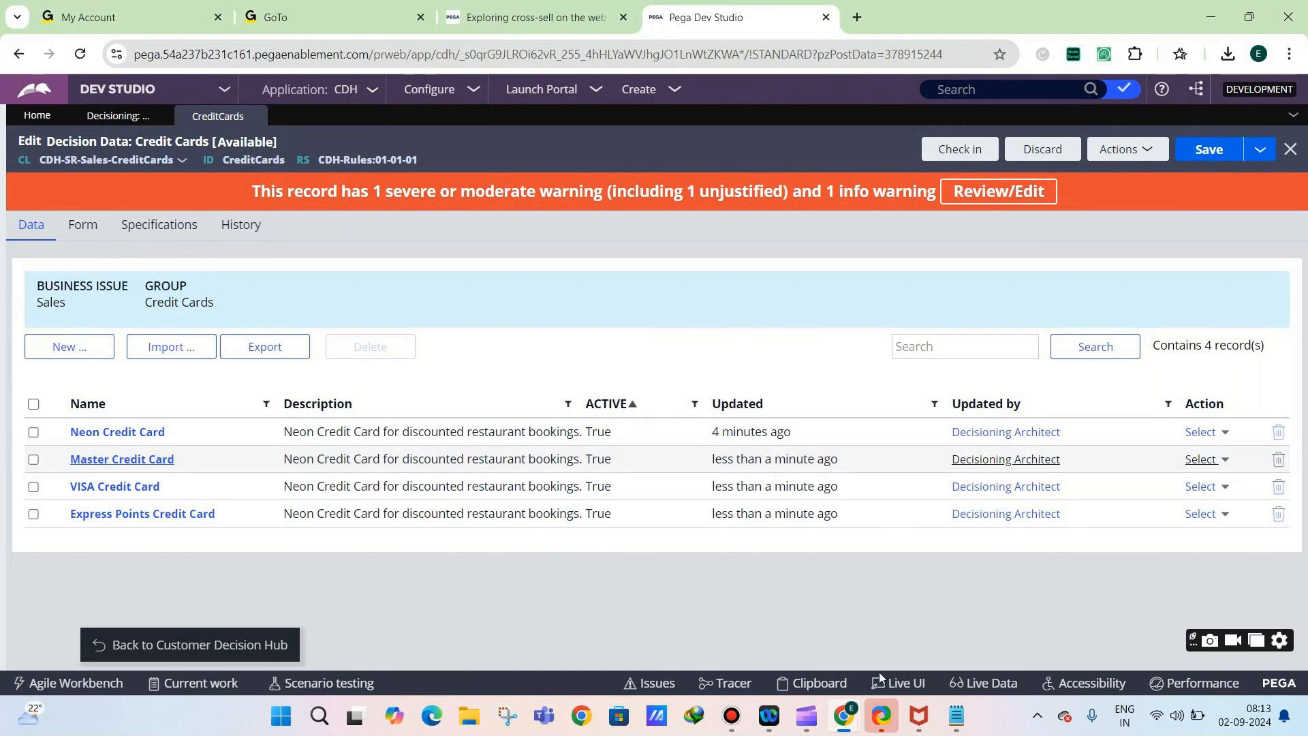
{"action": "left_click", "coordinate": [900, 691]}
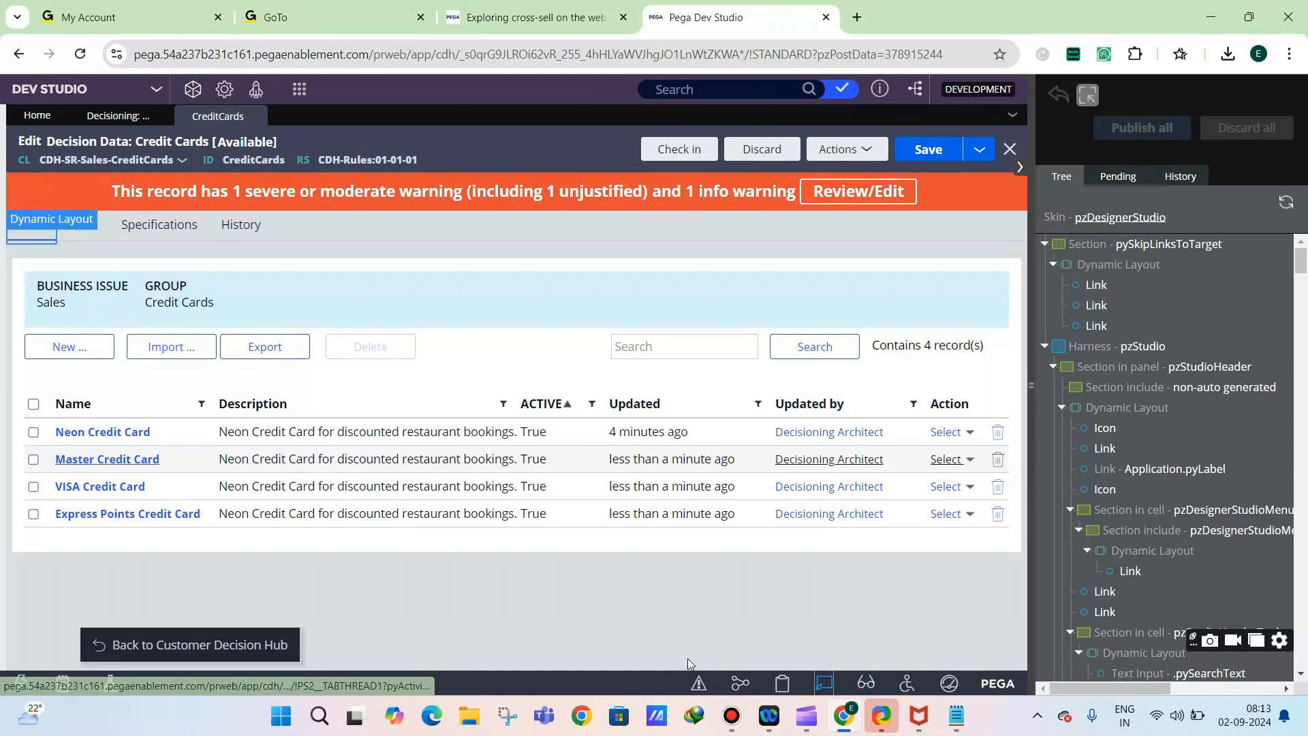
{"action": "left_click", "coordinate": [838, 683]}
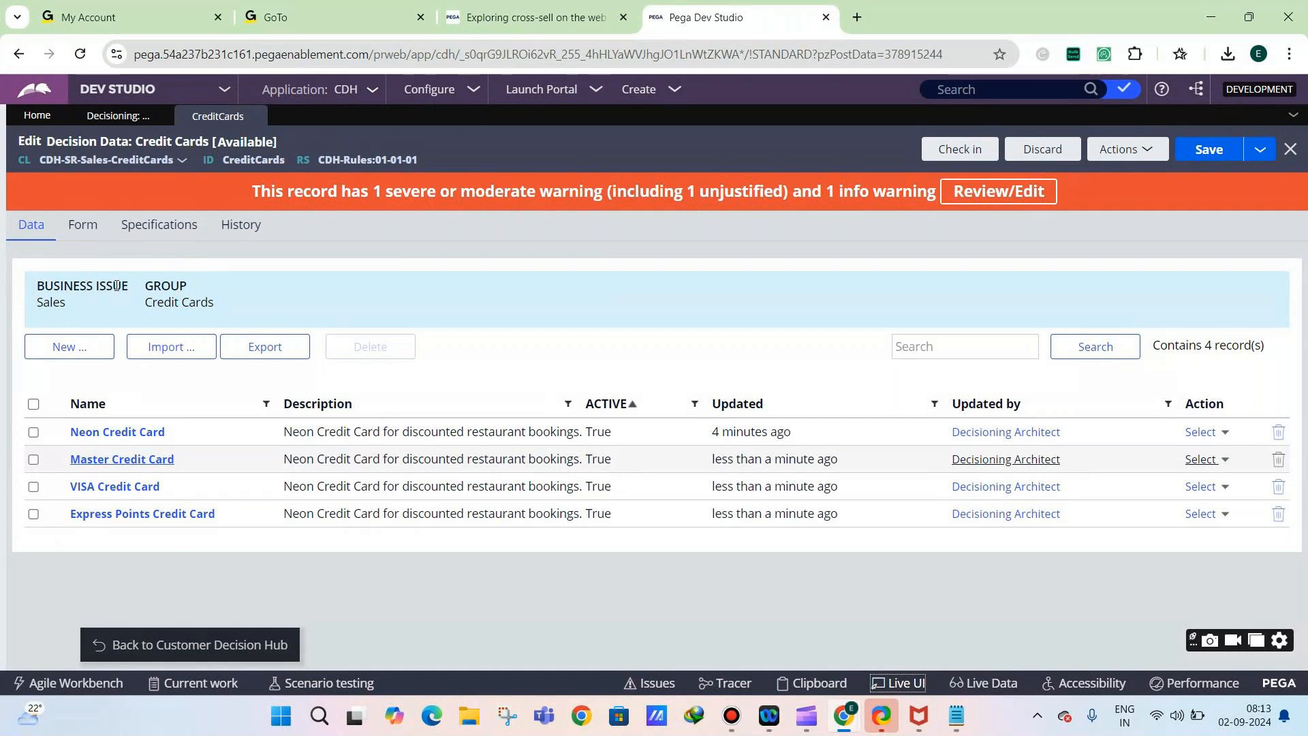
Examine the group and the Neon Credit Card proposition's details, and close the proposition without changes
{"action": "left_click_drag", "start_coordinate": [144, 286], "coordinate": [188, 286]}
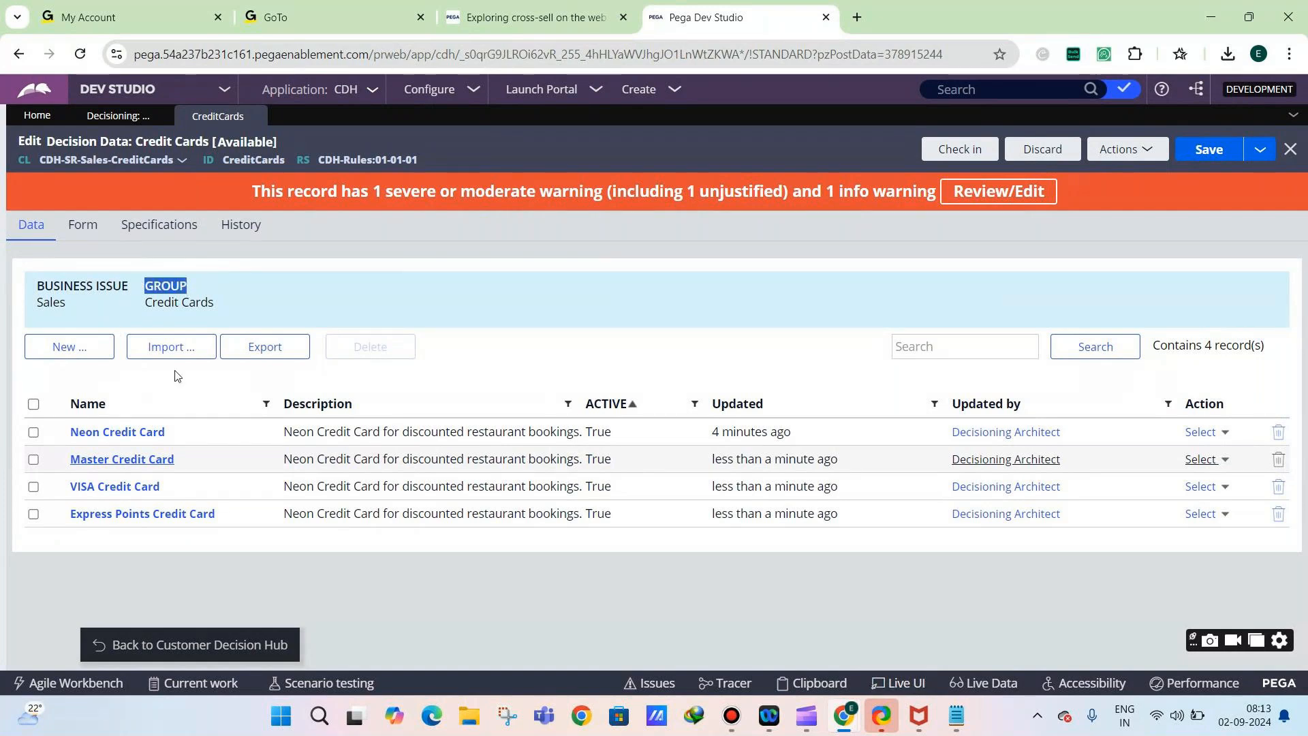
{"action": "left_click", "coordinate": [126, 433]}
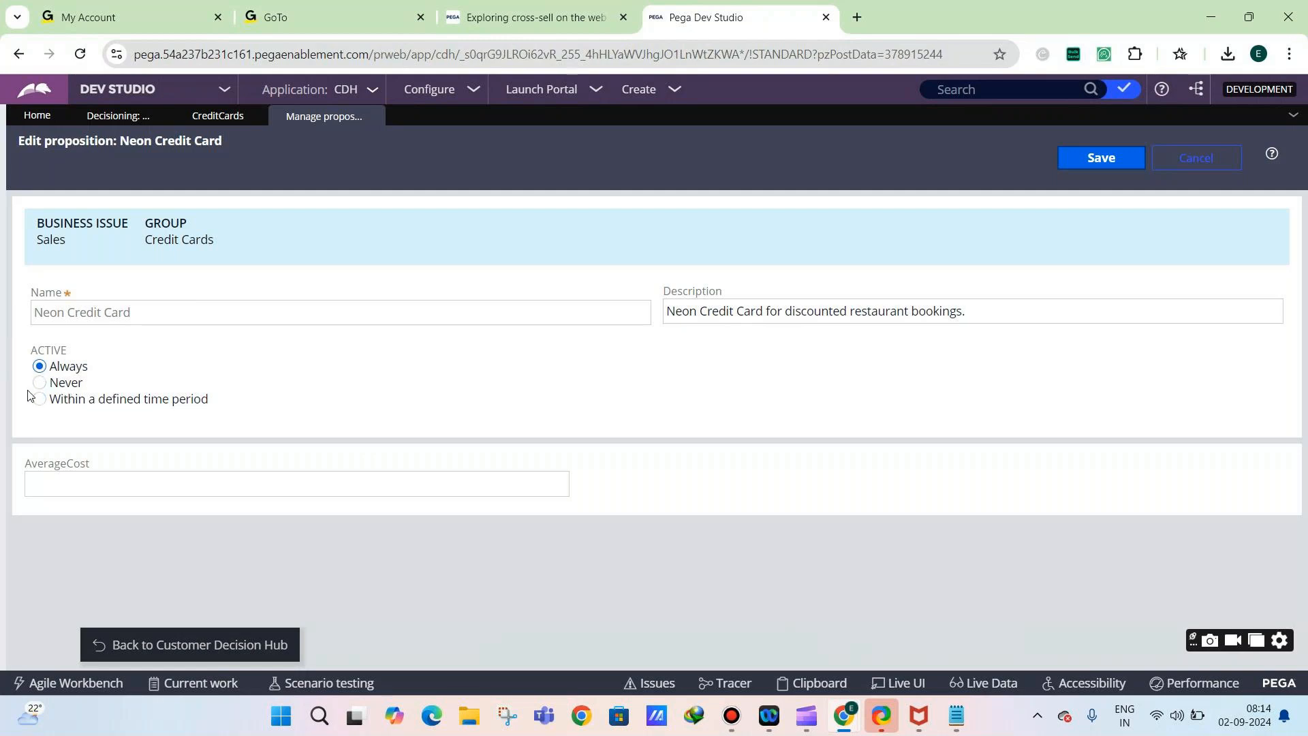
{"action": "left_click", "coordinate": [1166, 157]}
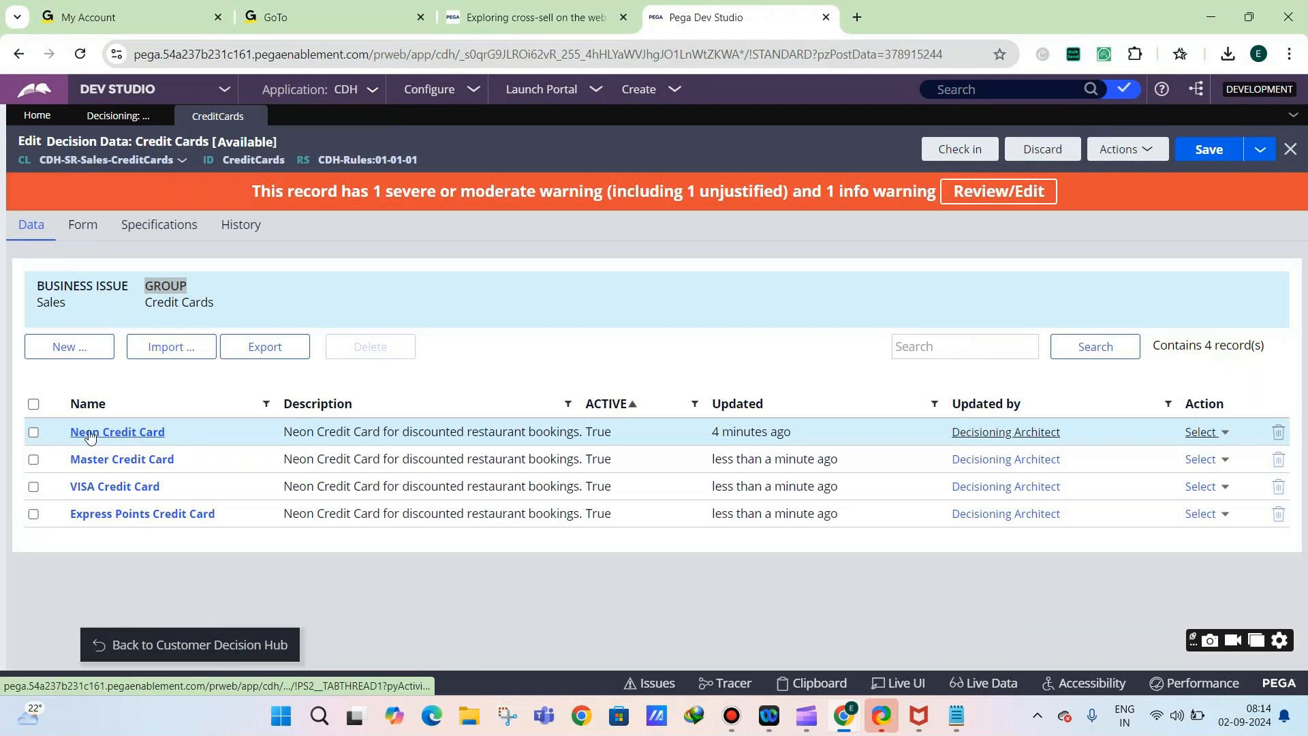
Open the Neon Credit Card proposition, review its activation options, and return to the Credit Cards list
{"action": "left_click", "coordinate": [118, 434]}
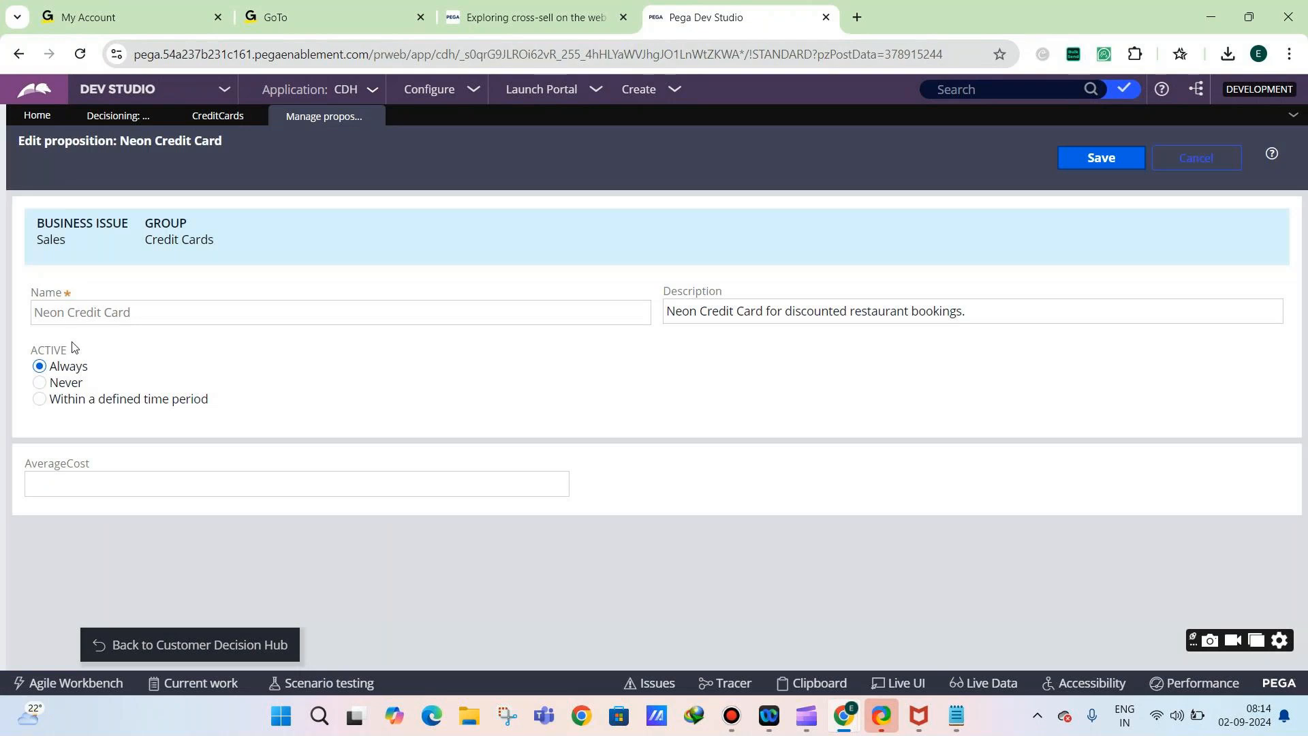
{"action": "left_click", "coordinate": [212, 117]}
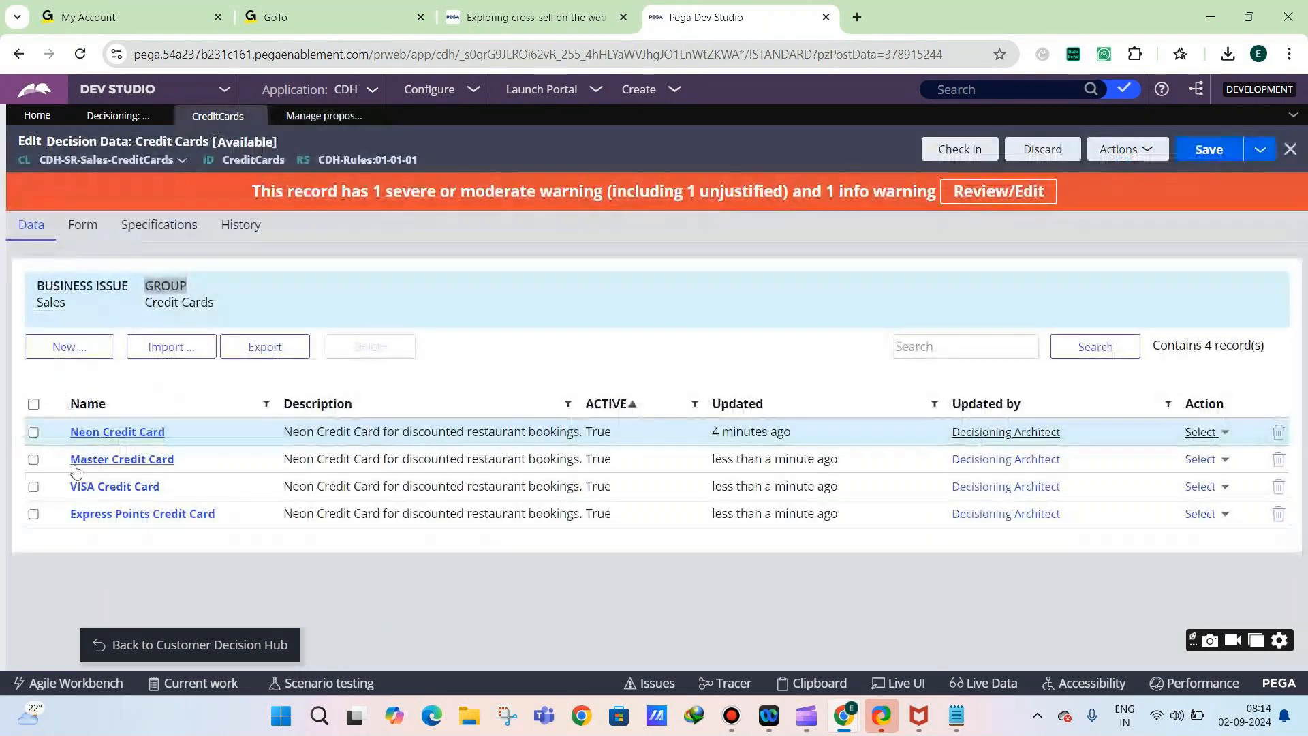
{"action": "left_click_drag", "start_coordinate": [65, 461], "coordinate": [174, 468]}
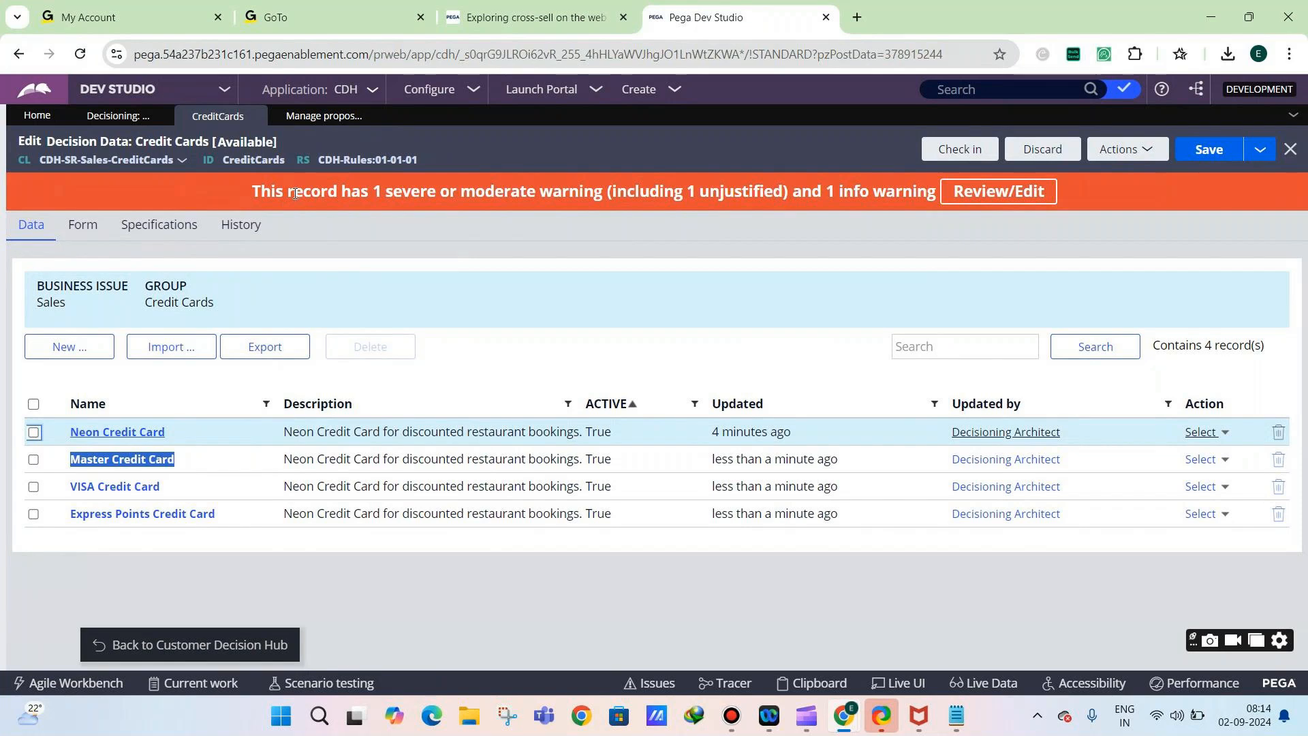
{"action": "left_click", "coordinate": [119, 462]}
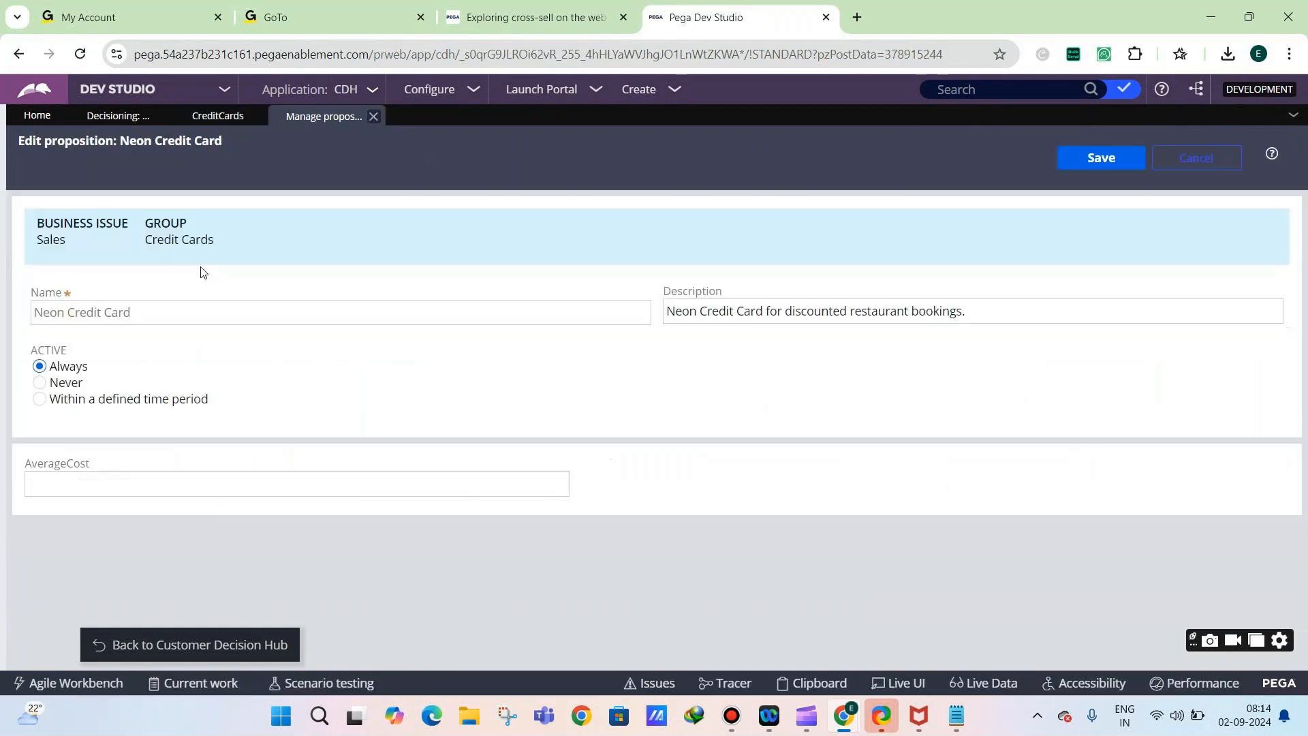
{"action": "left_click", "coordinate": [56, 384]}
{"action": "left_click", "coordinate": [1082, 167]}
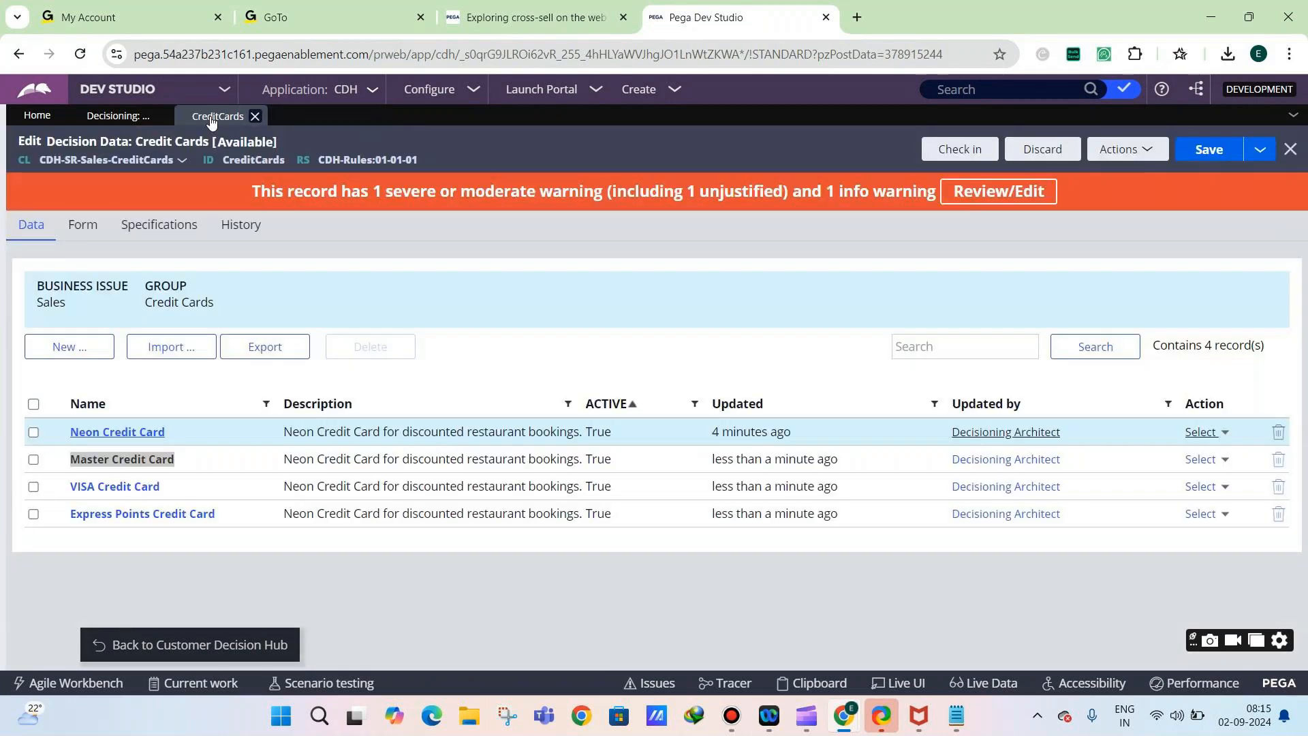
{"action": "left_click", "coordinate": [1184, 156]}
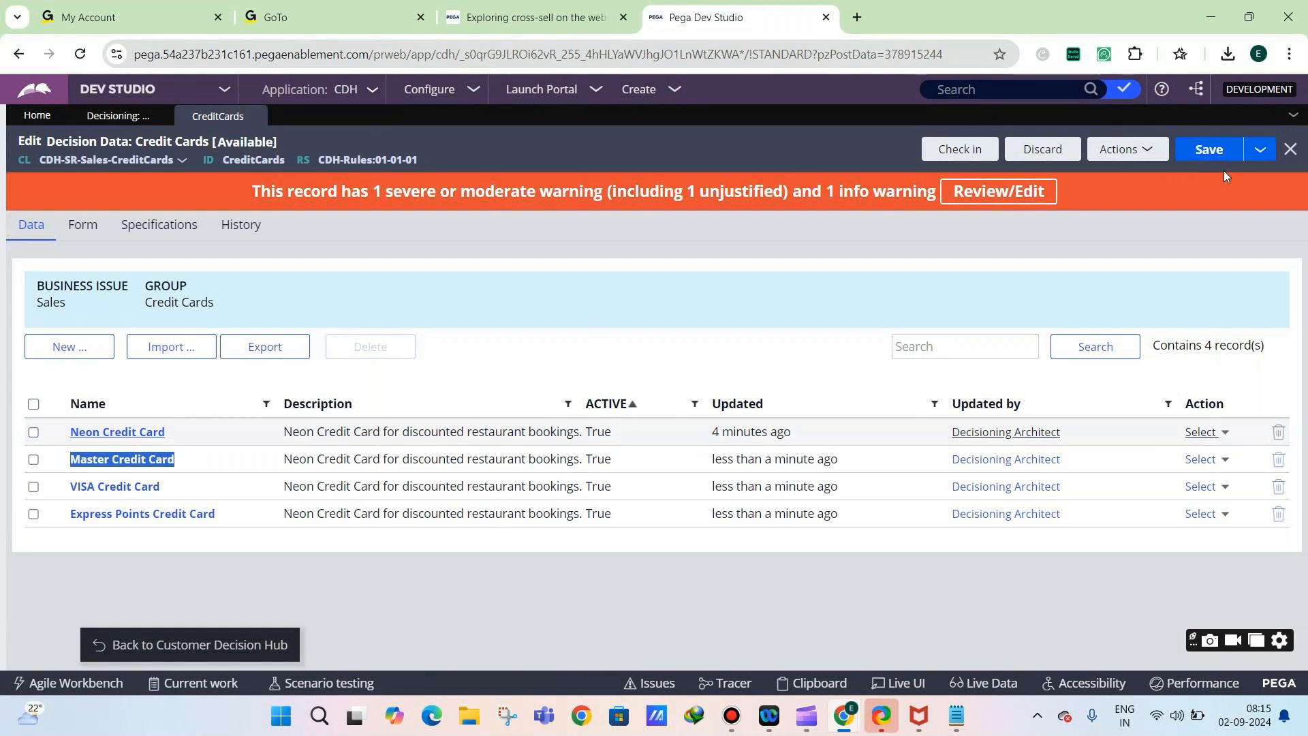
Refresh the Credit Cards decision data, view the Master Credit Card proposition, and close it without changes
{"action": "left_click", "coordinate": [1161, 156]}
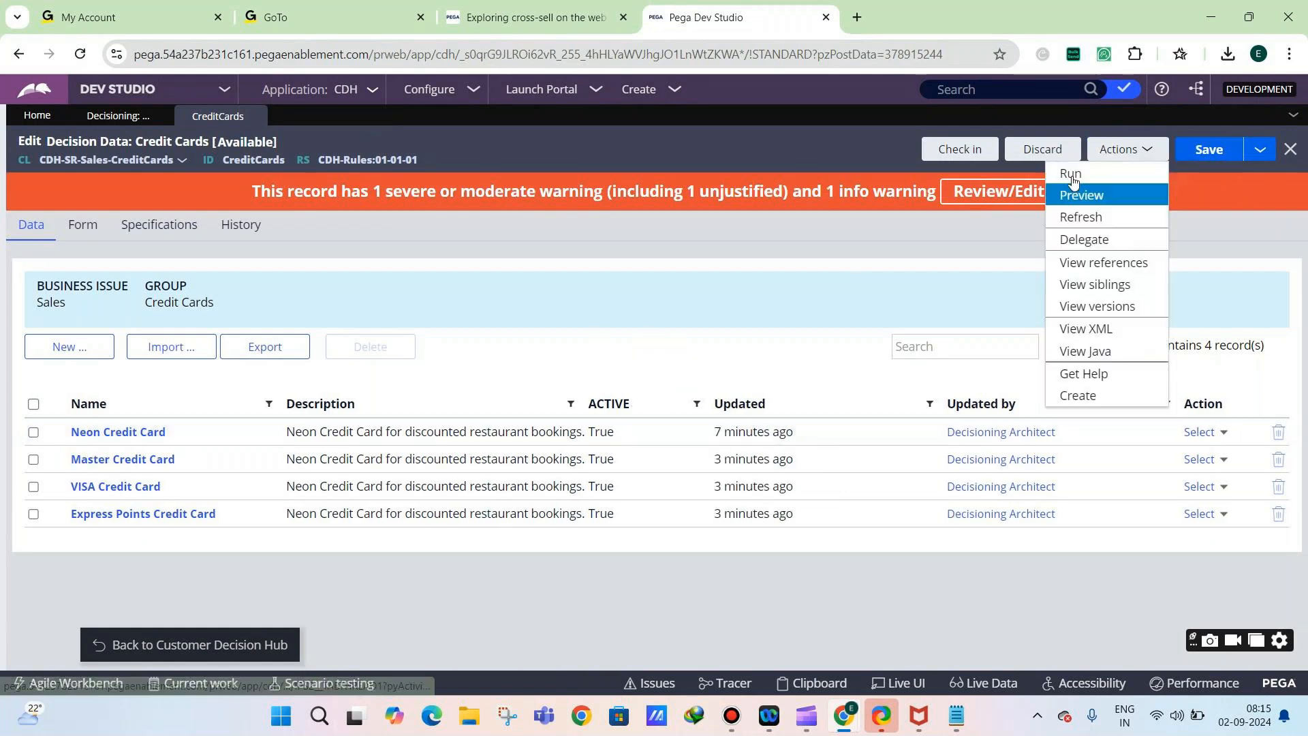
{"action": "left_click", "coordinate": [1131, 220]}
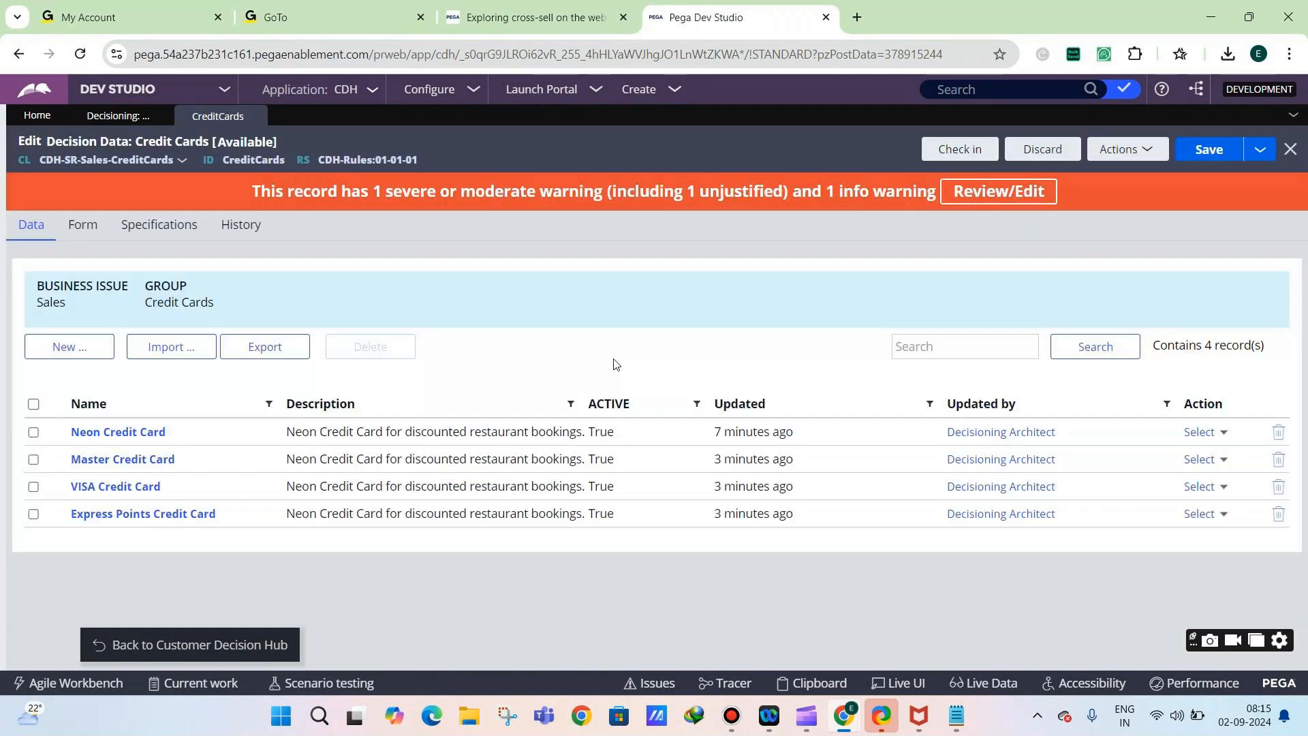
{"action": "left_click", "coordinate": [176, 459]}
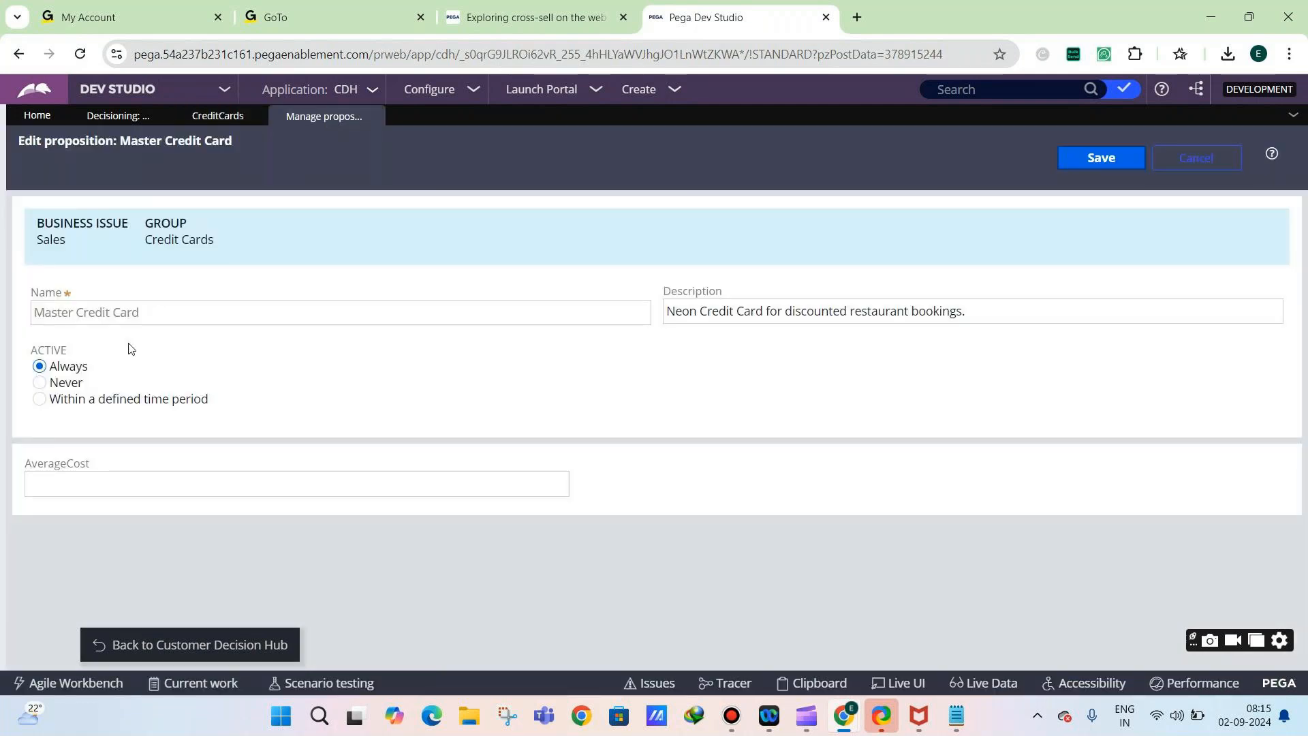
{"action": "left_click", "coordinate": [1073, 164]}
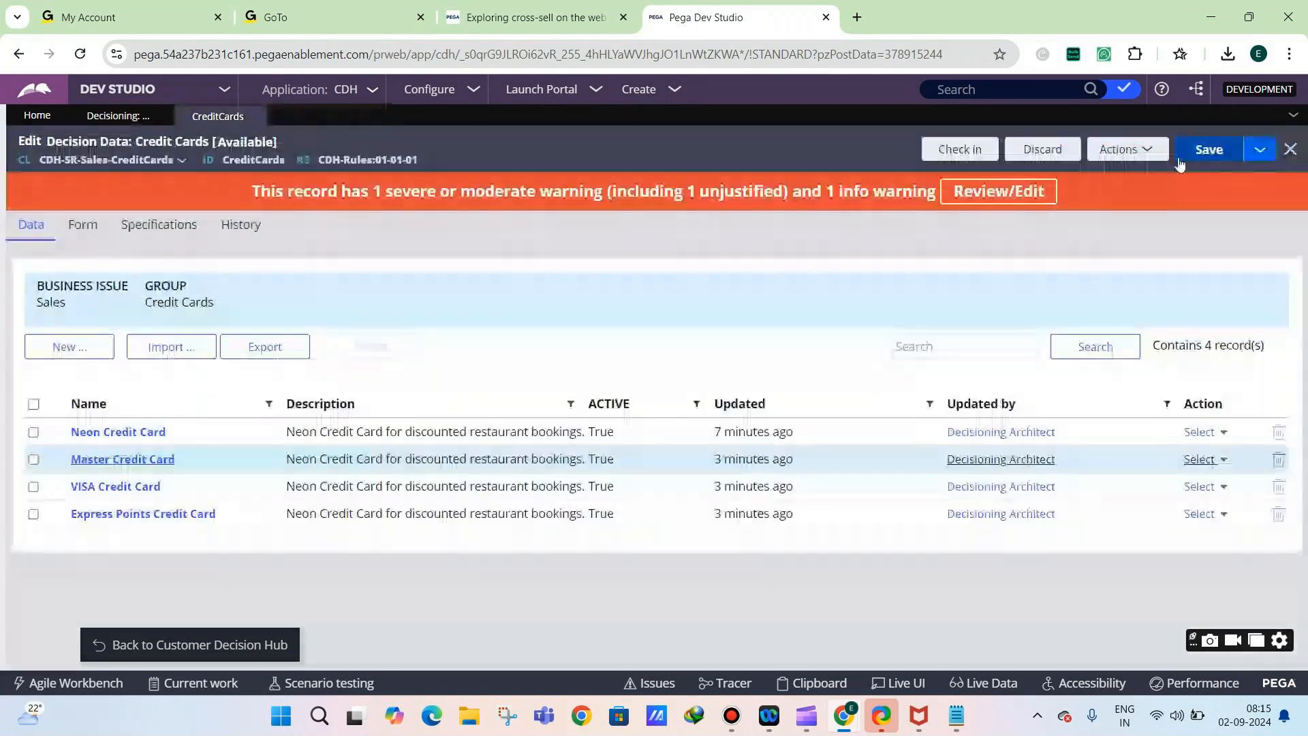
{"action": "left_click", "coordinate": [1182, 156]}
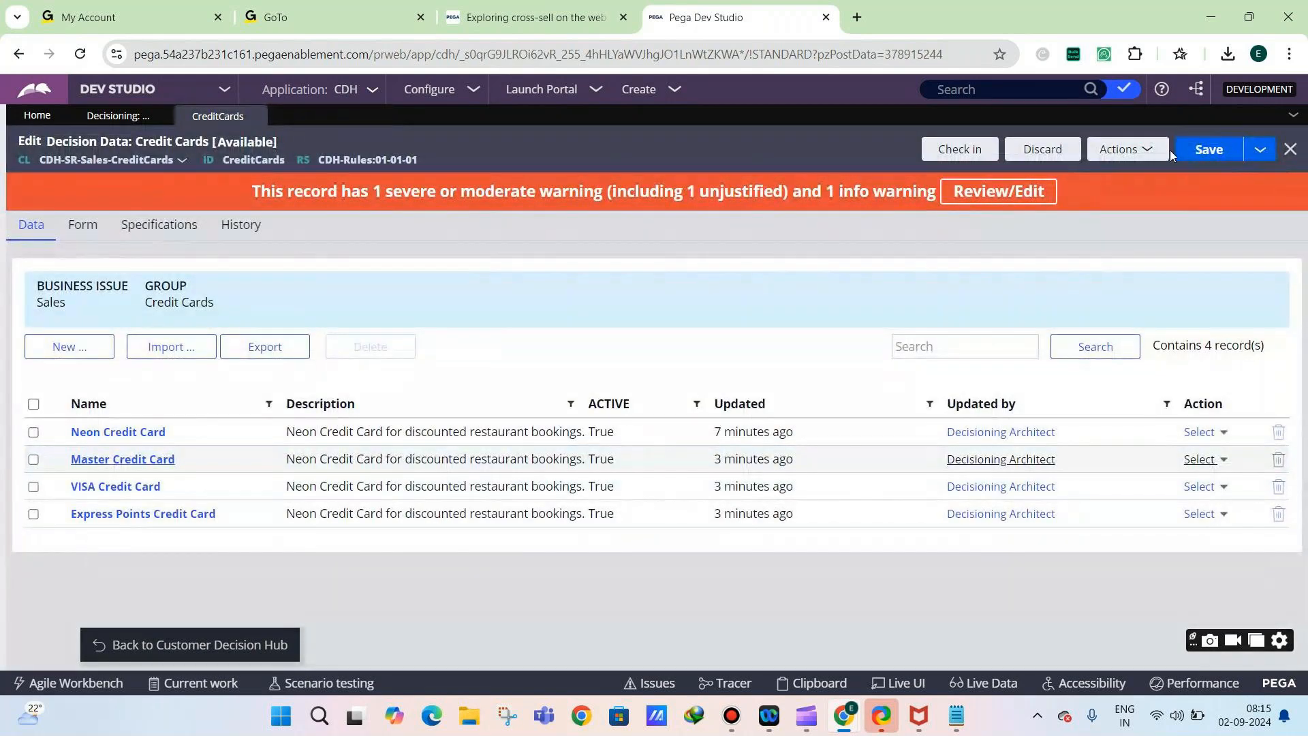
Set the Master Credit Card proposition active within a defined time period, from 9/25/2024 10:47 PM to 9/30/2024 10:46 PM
{"action": "left_click", "coordinate": [1151, 152]}
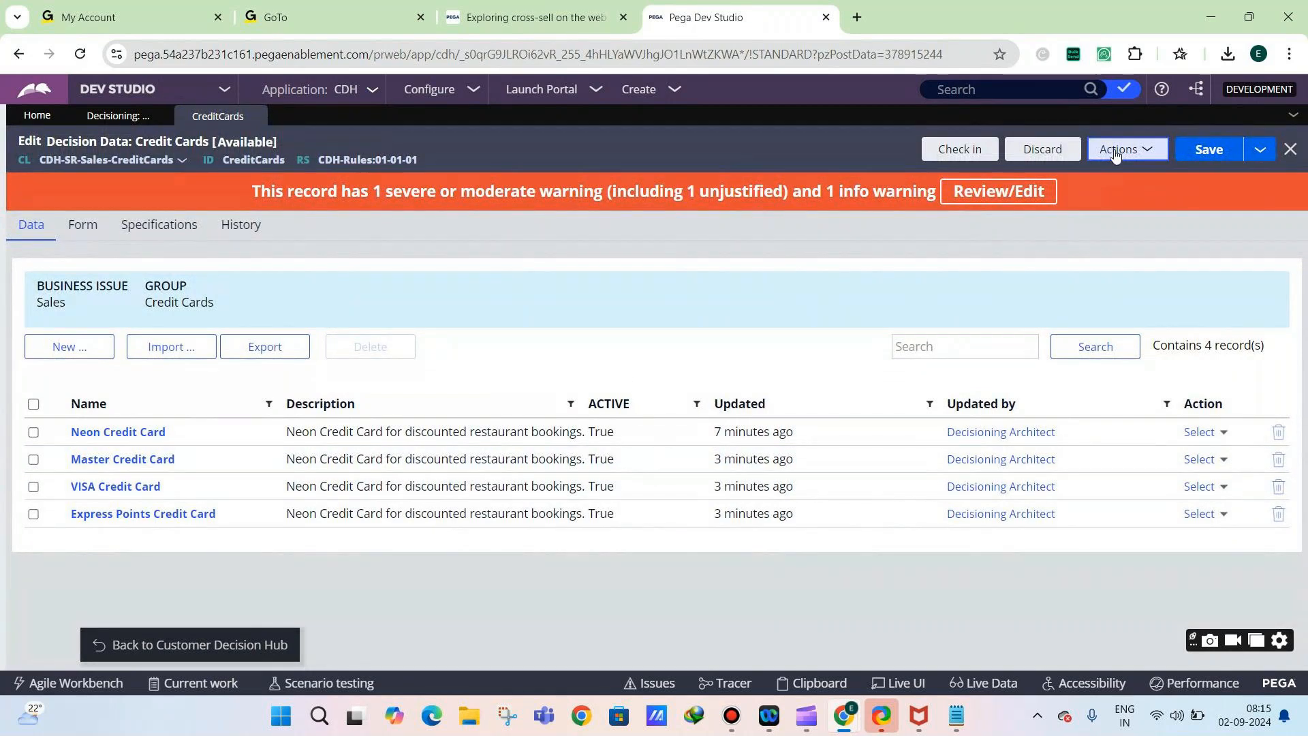
{"action": "left_click", "coordinate": [1099, 213]}
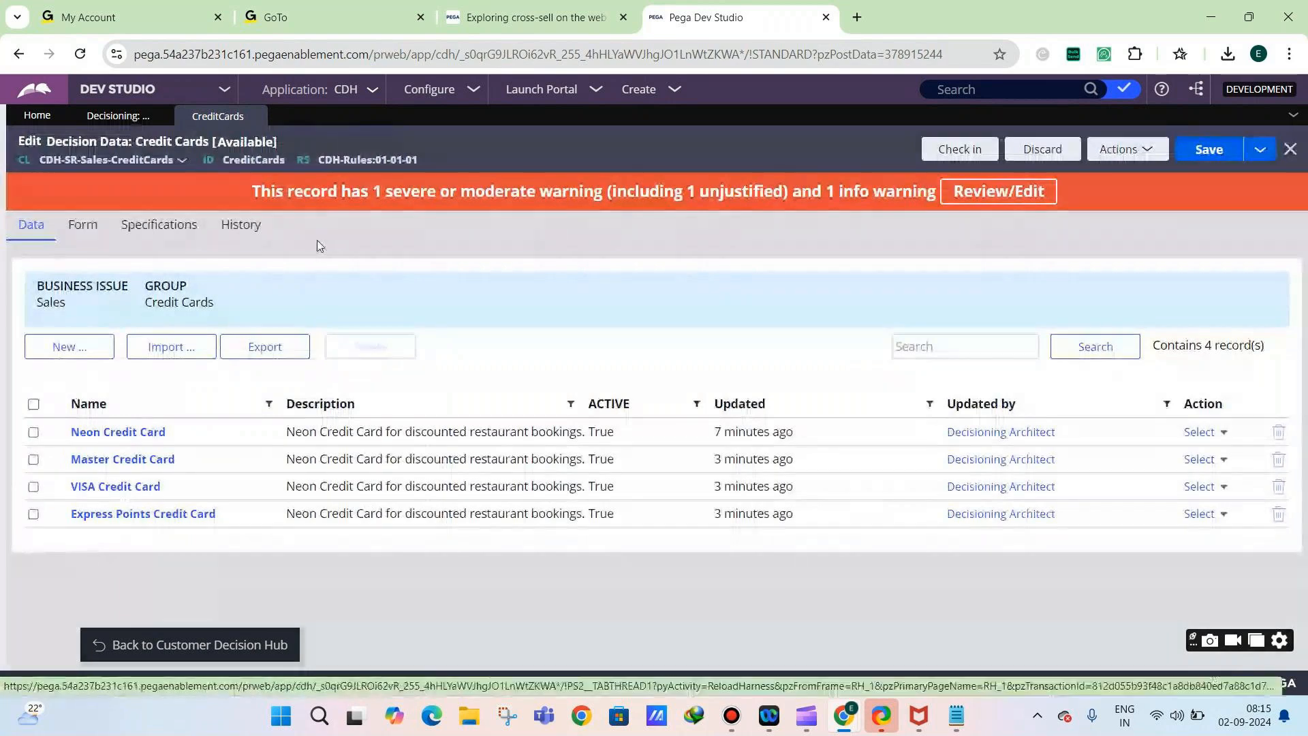
{"action": "left_click", "coordinate": [165, 461]}
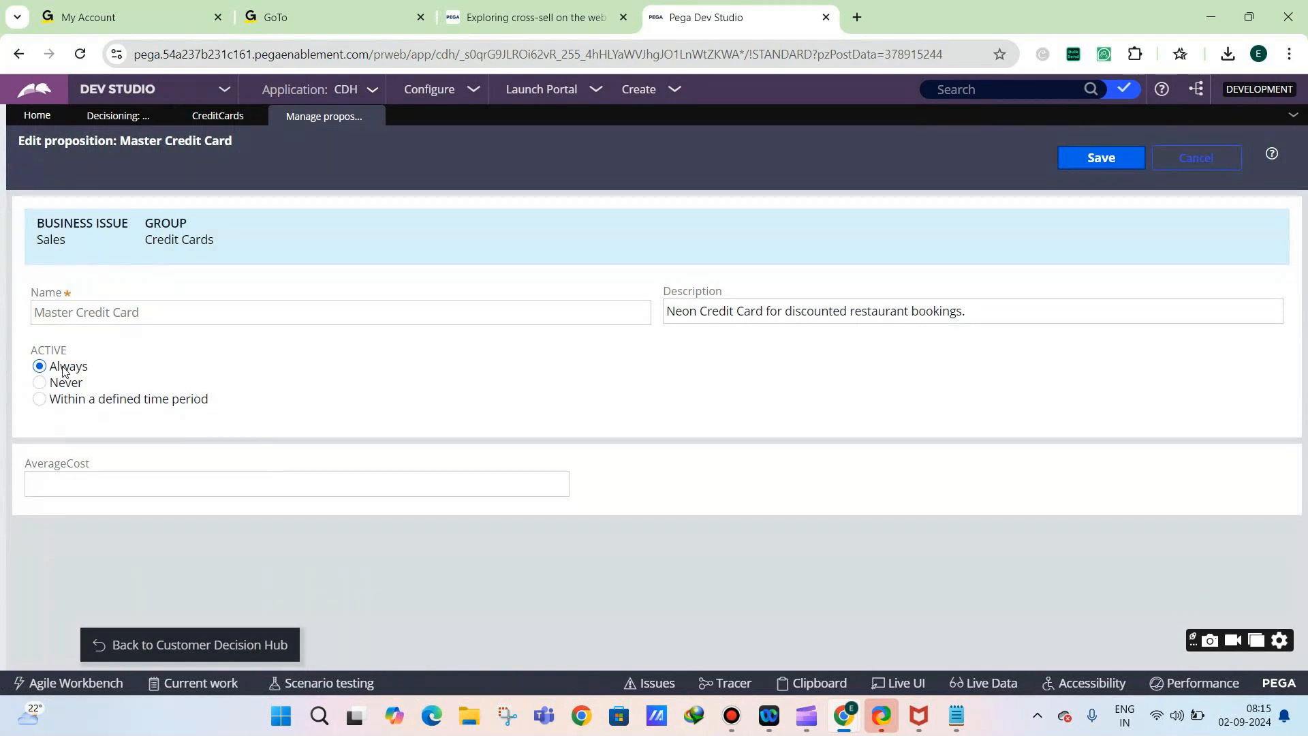
{"action": "left_click", "coordinate": [57, 404]}
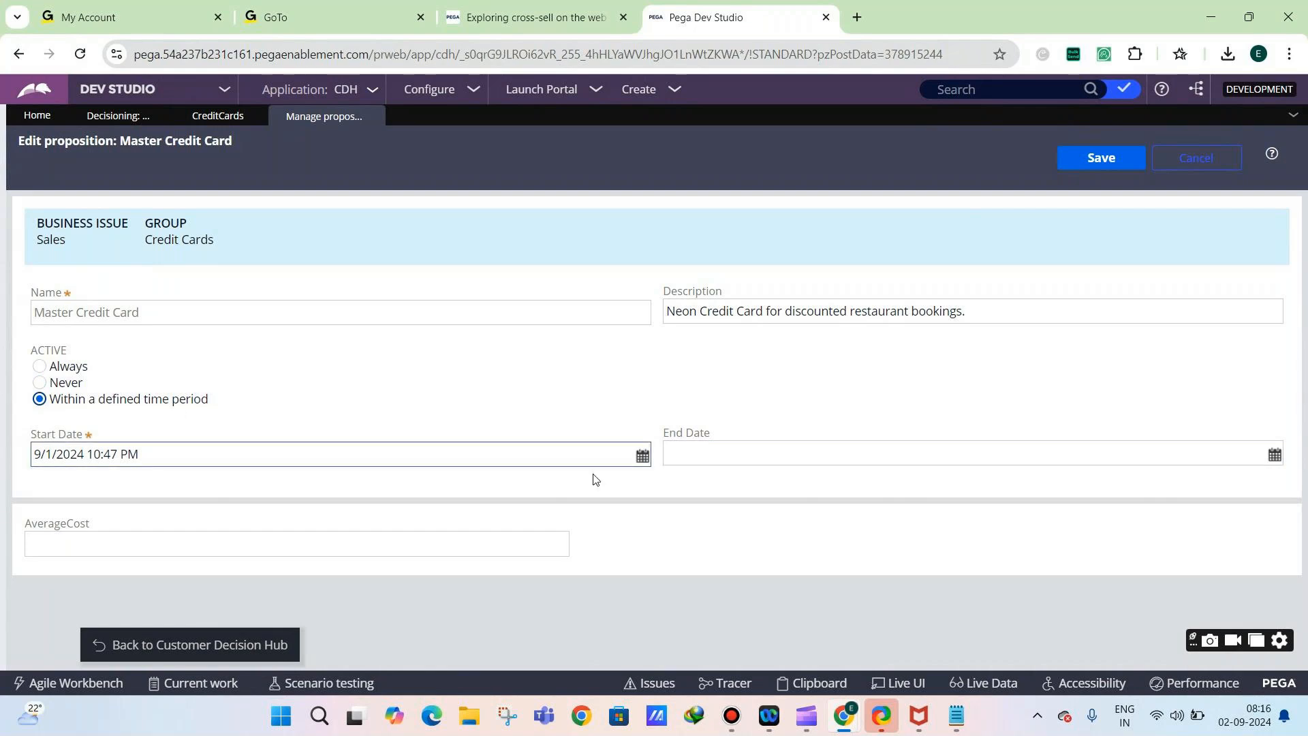
{"action": "left_click", "coordinate": [642, 455]}
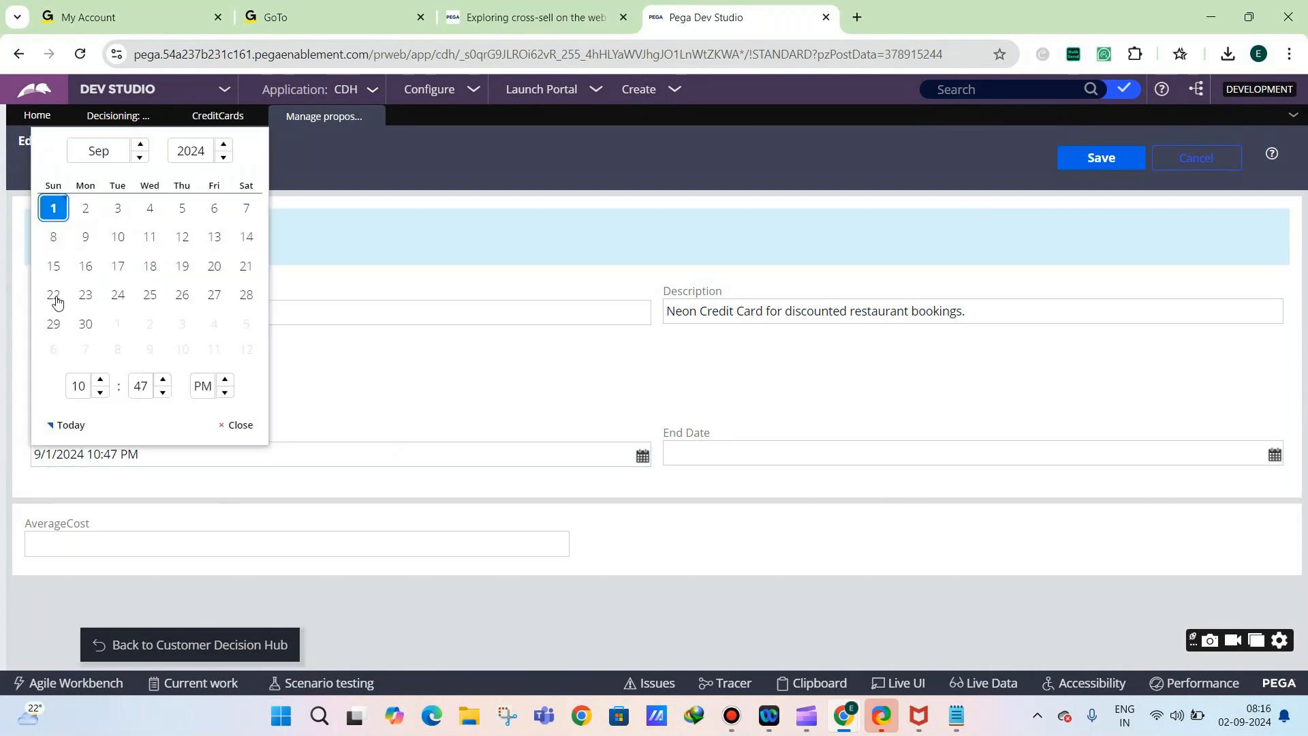
{"action": "left_click", "coordinate": [150, 295]}
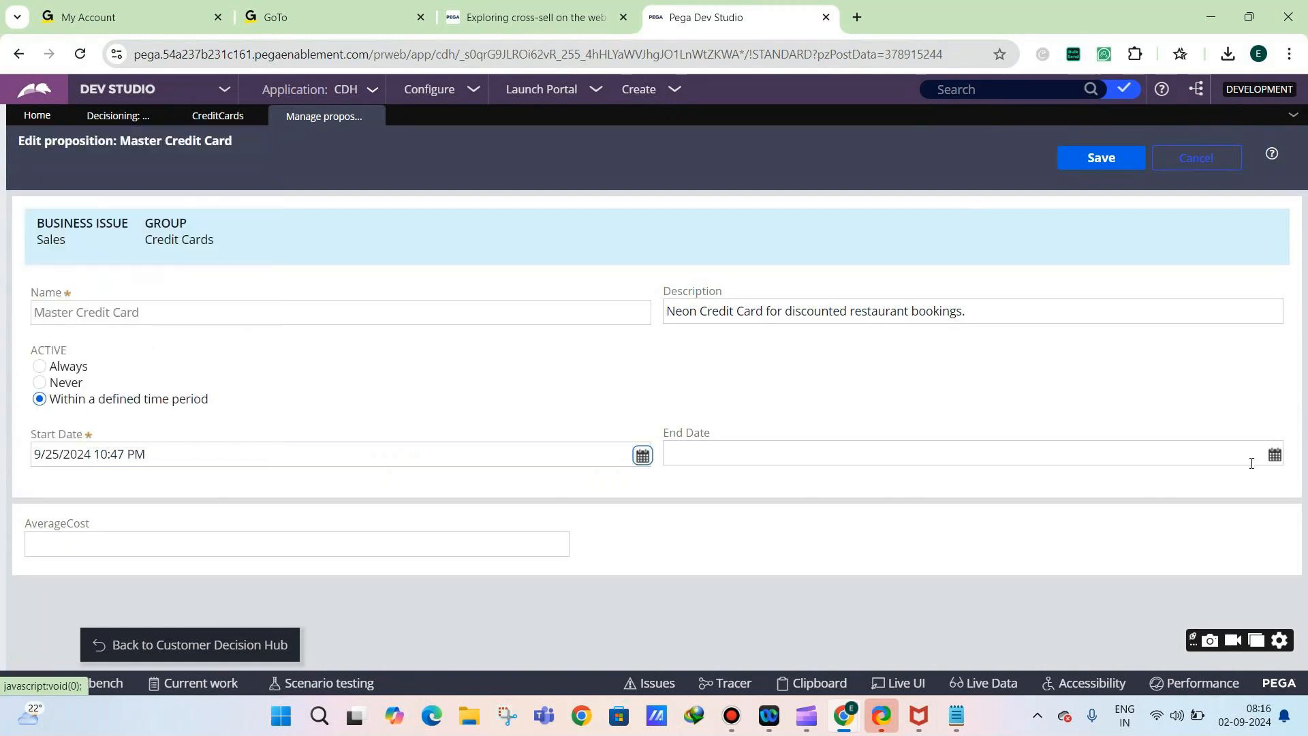
{"action": "left_click", "coordinate": [1278, 458]}
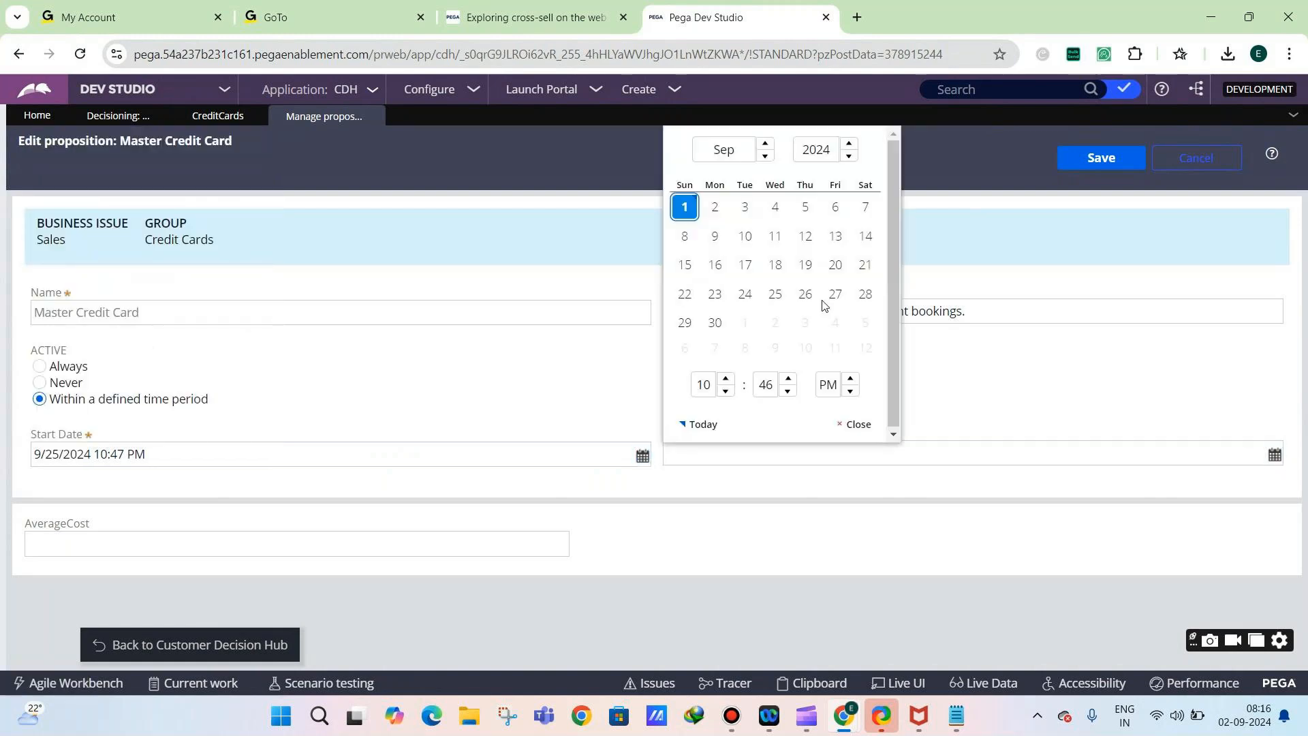
{"action": "left_click", "coordinate": [715, 322]}
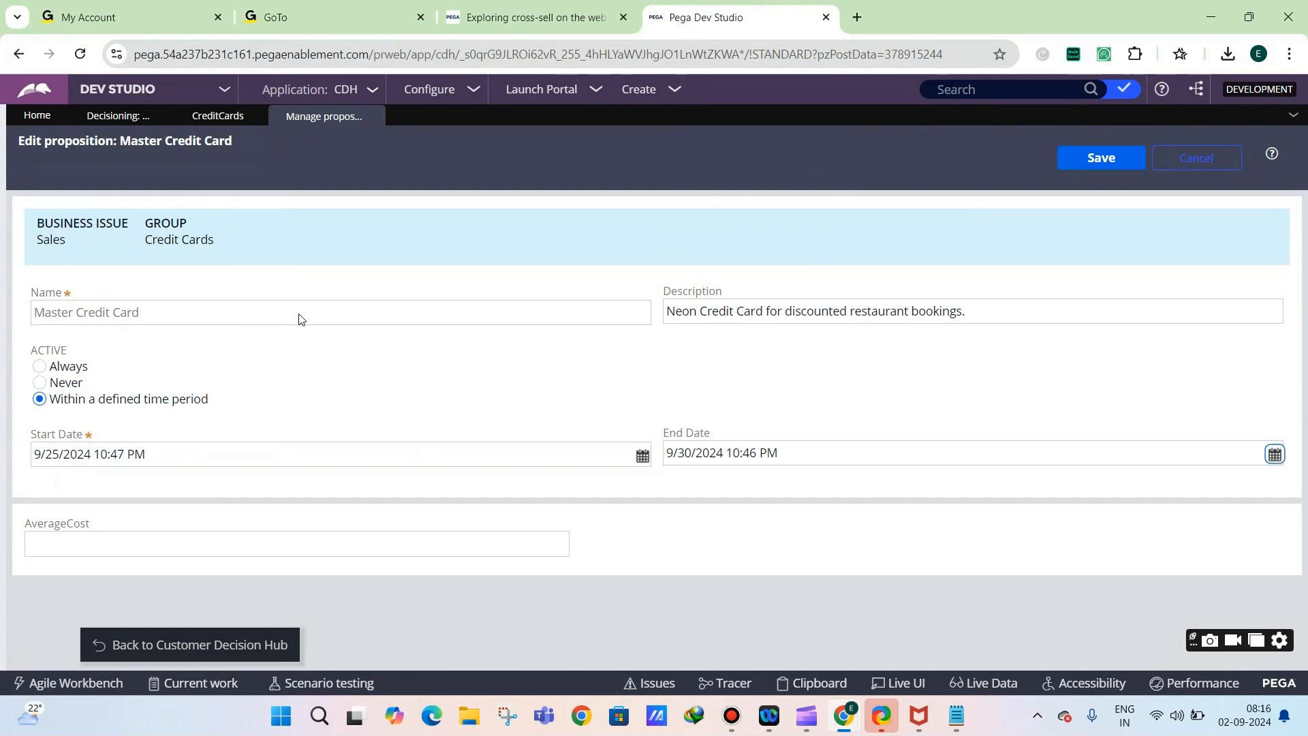
Discard the unsaved date changes to the Master Credit Card proposition and return to the Credit Cards list
{"action": "left_click", "coordinate": [171, 449]}
{"action": "left_click", "coordinate": [1209, 156]}
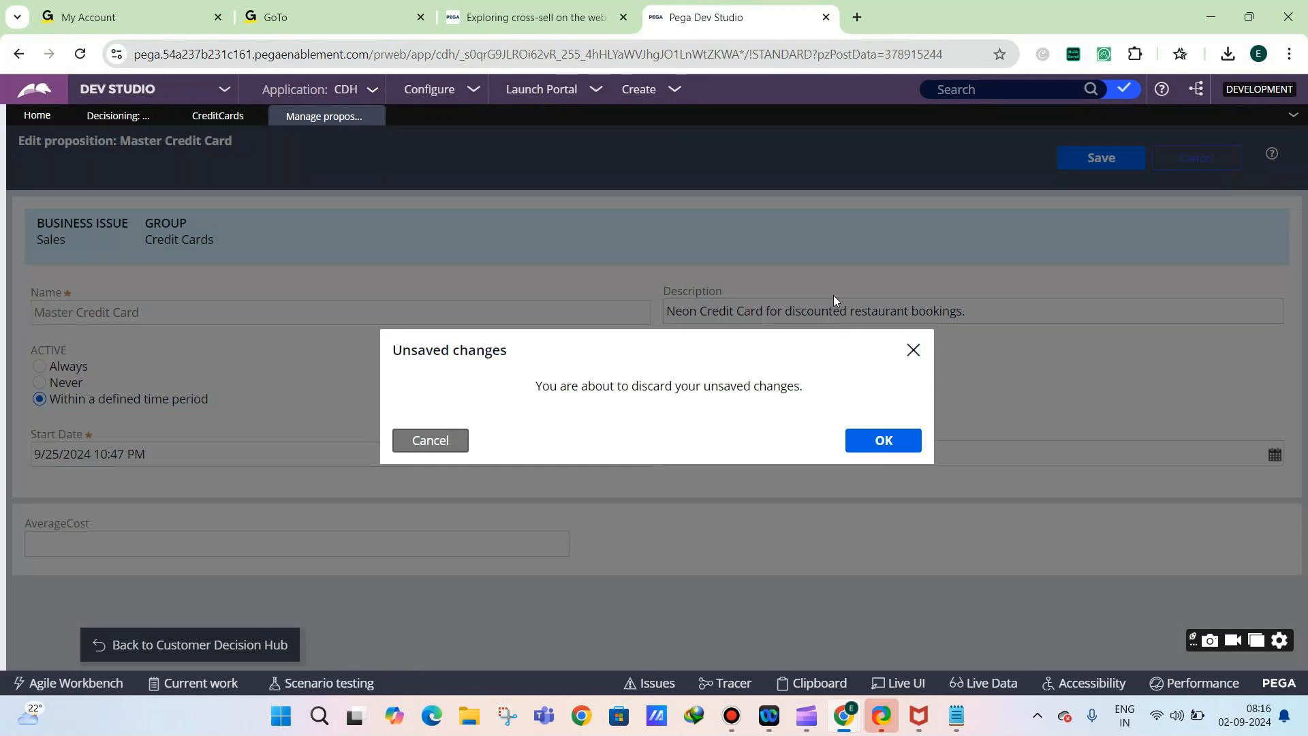
{"action": "left_click", "coordinate": [883, 438]}
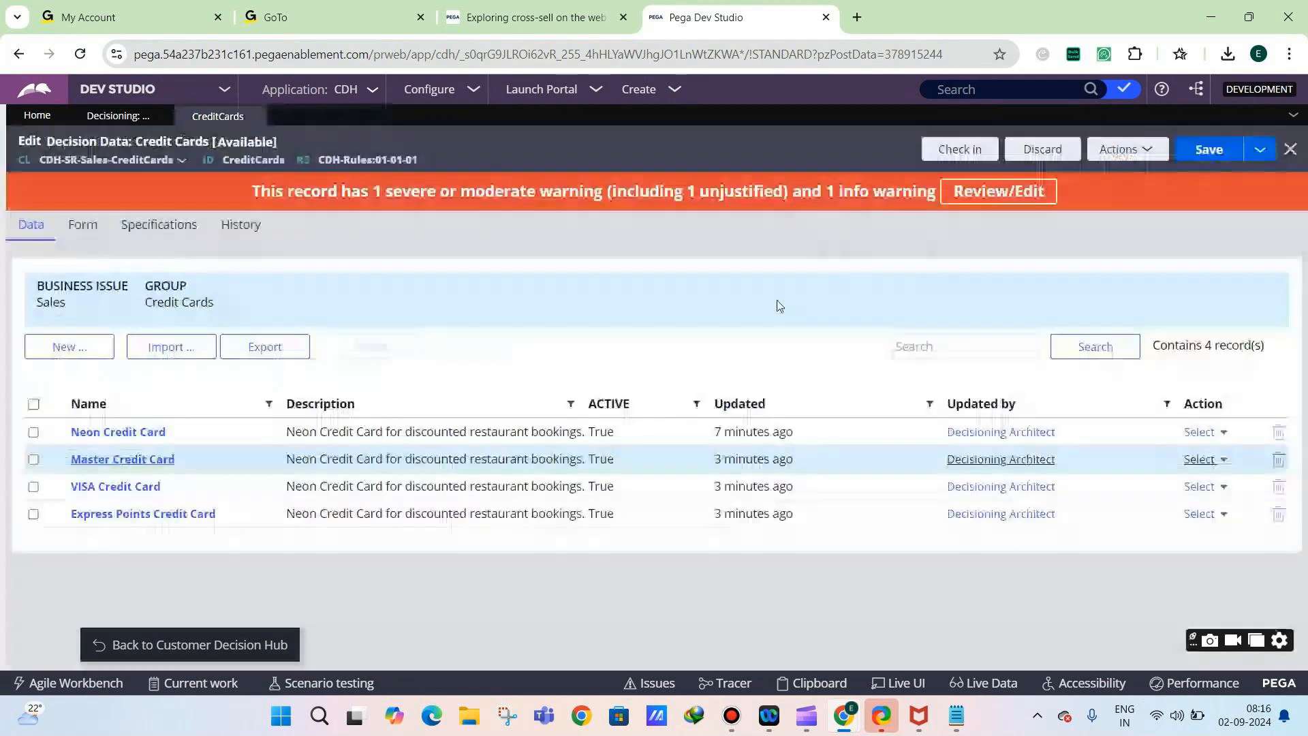
{"action": "left_click", "coordinate": [1199, 156]}
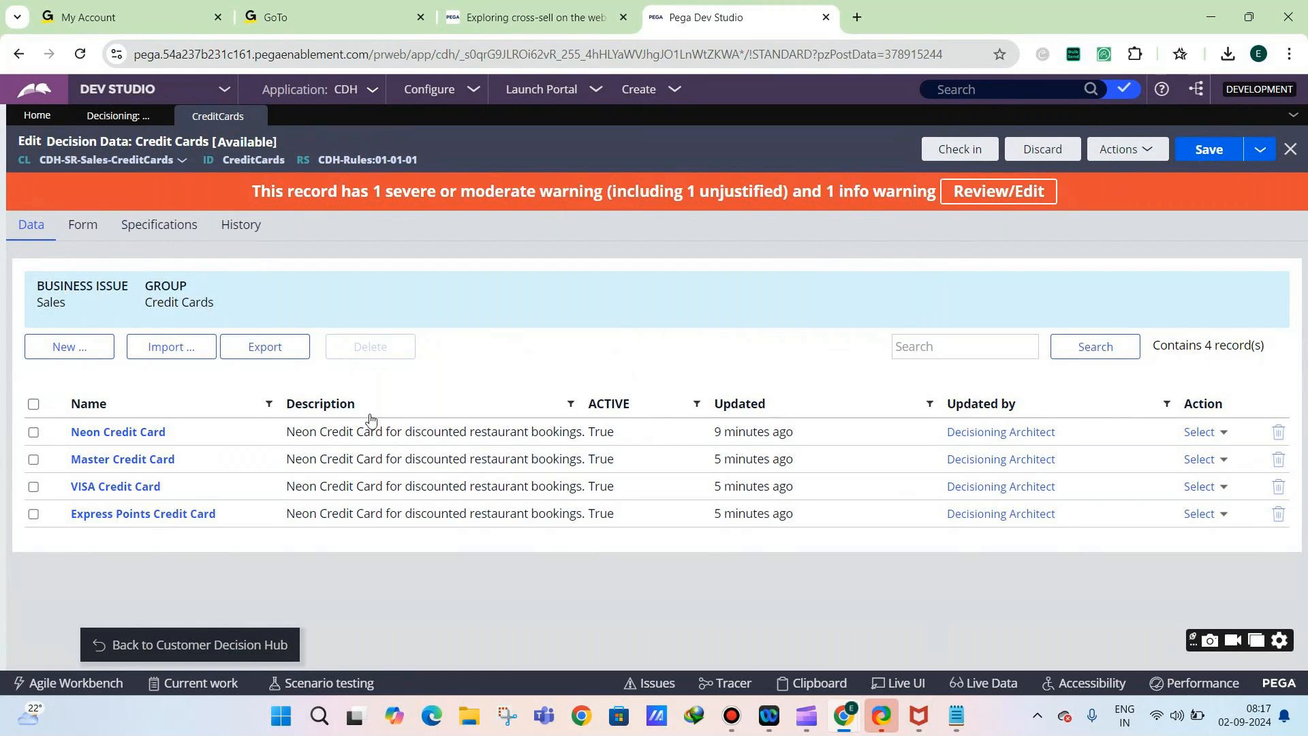
Open the CDH application definition and examine its application rulesets, especially the CDH-Artifacts:01-01 entry
{"action": "left_click", "coordinate": [104, 117]}
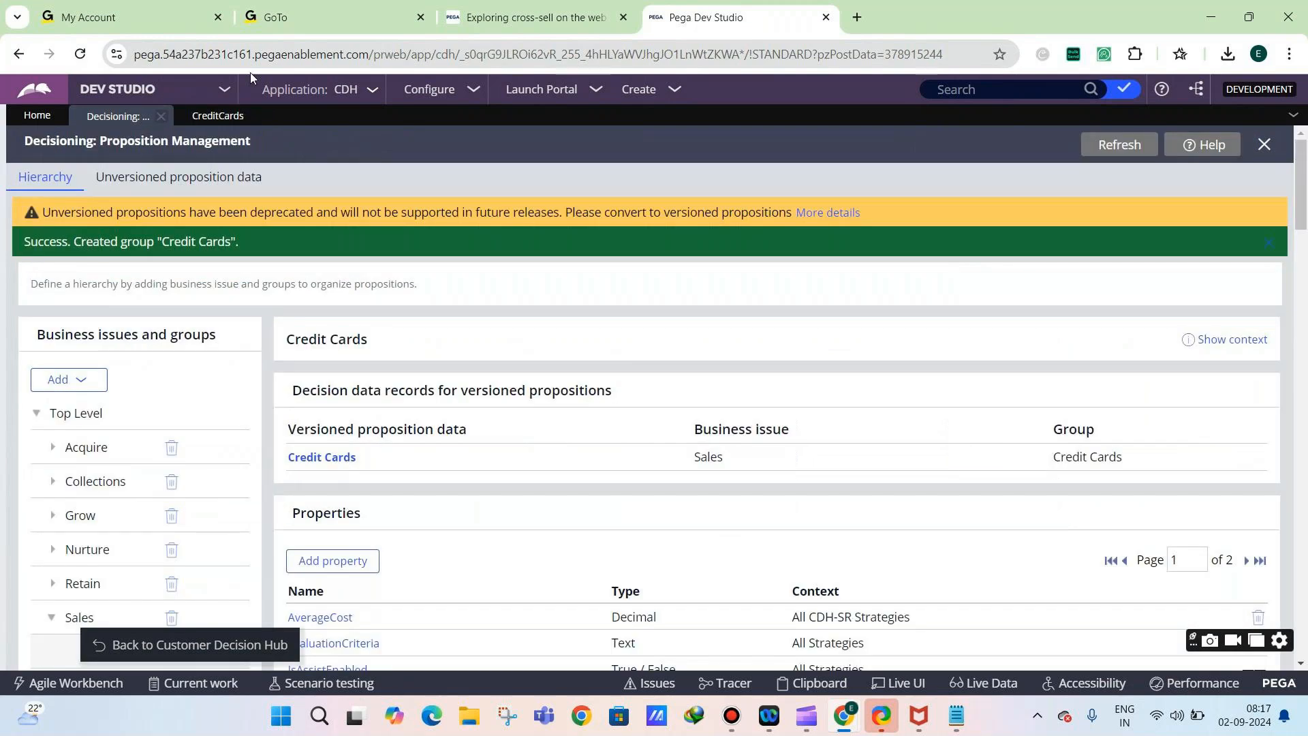
{"action": "left_click", "coordinate": [343, 89]}
{"action": "left_click", "coordinate": [361, 130]}
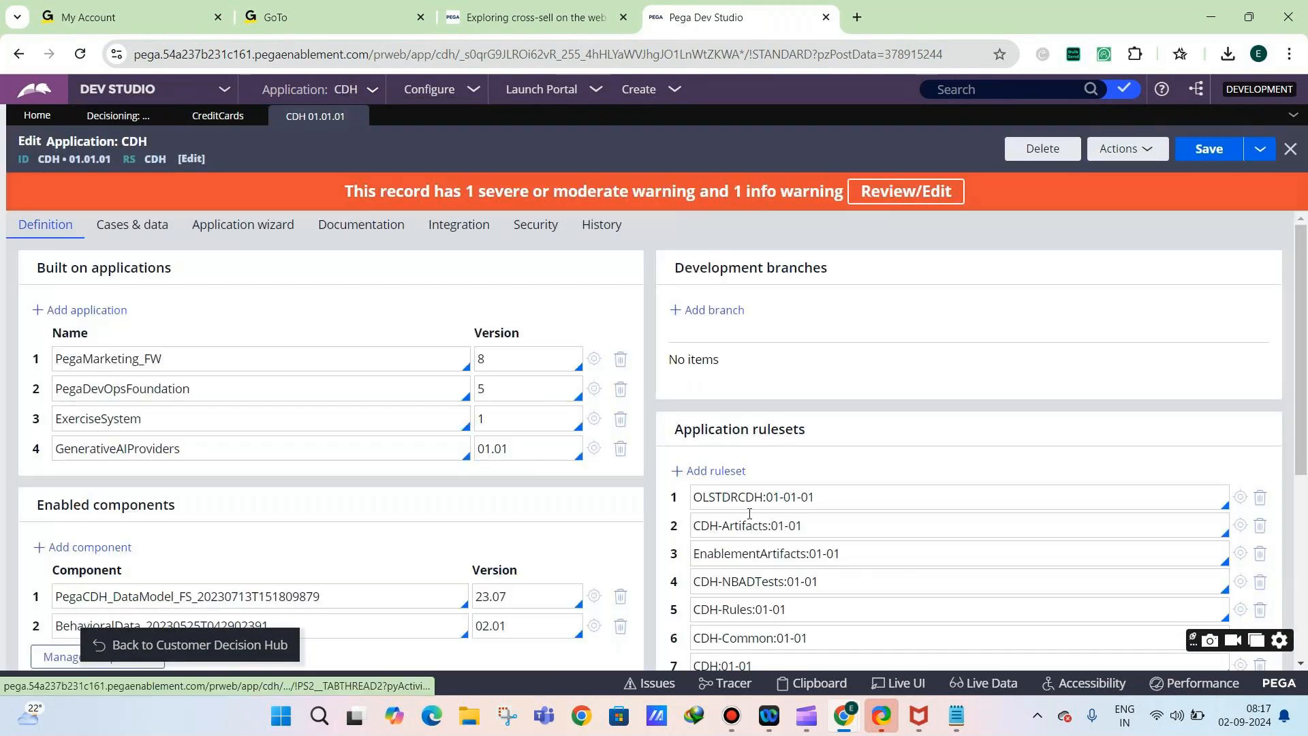
{"action": "left_click_drag", "start_coordinate": [690, 528], "coordinate": [802, 530]}
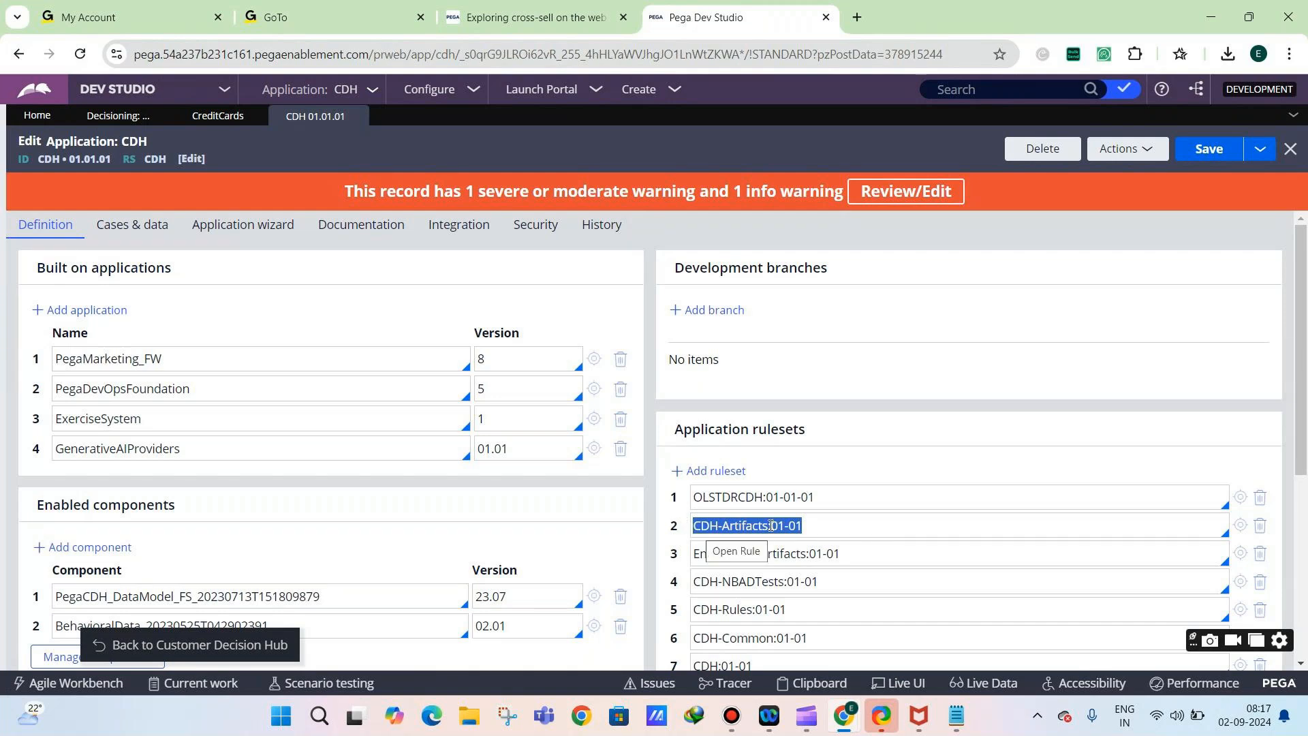
{"action": "scroll", "coordinate": [756, 361], "scroll_direction": "down", "scroll_amount": 1}
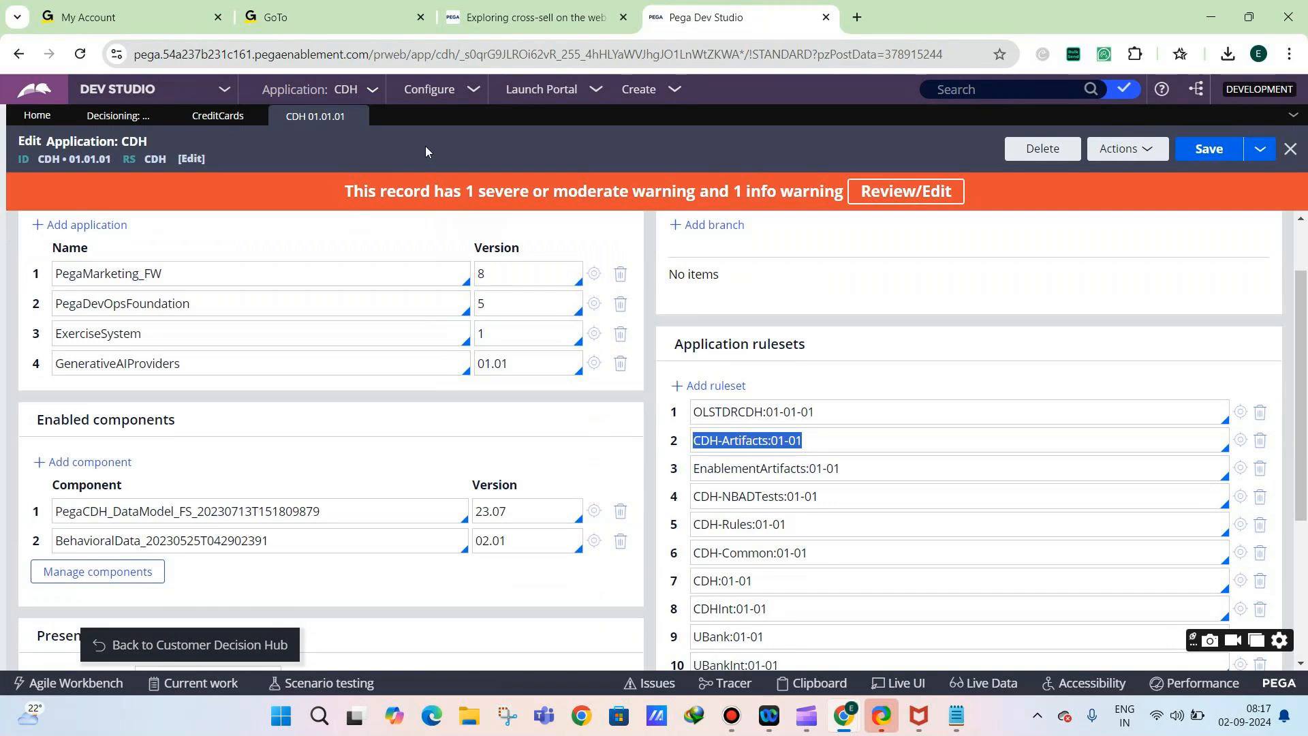
{"action": "left_click", "coordinate": [507, 100]}
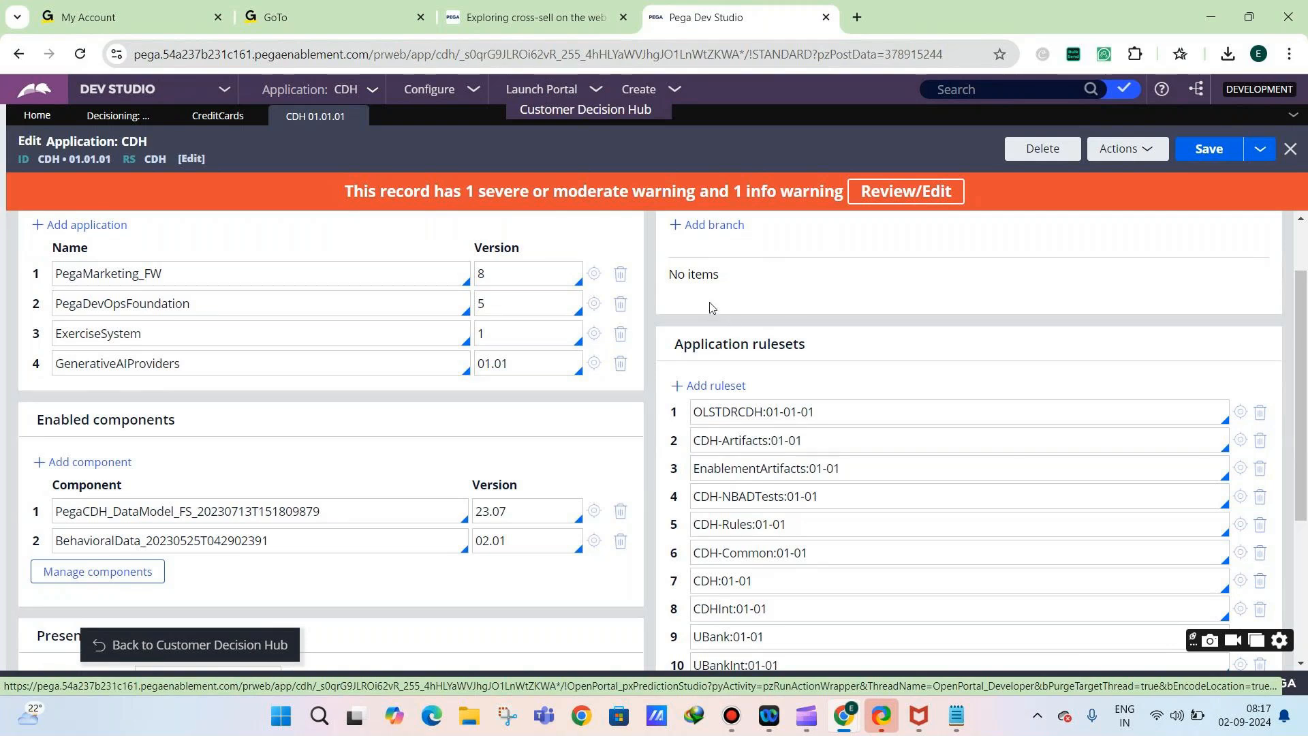
{"action": "left_click_drag", "start_coordinate": [693, 440], "coordinate": [804, 441]}
{"action": "left_click", "coordinate": [694, 441]}
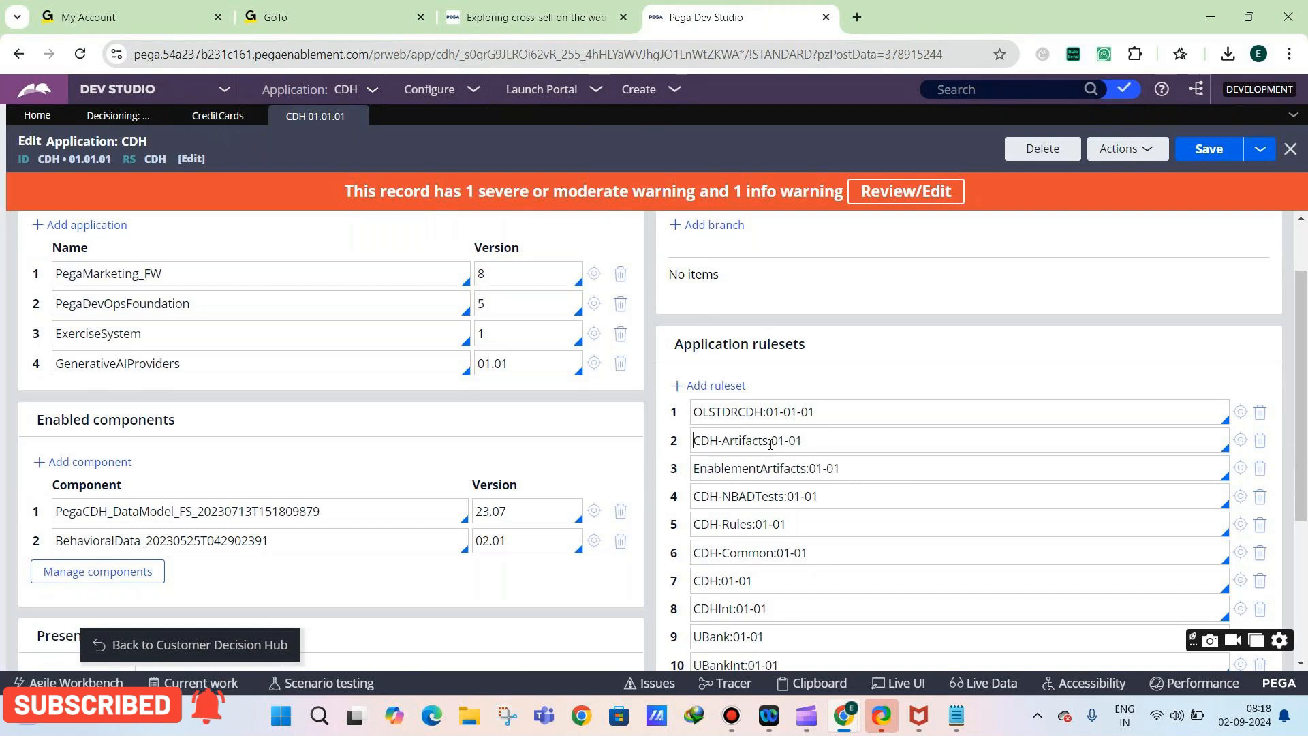
{"action": "left_click", "coordinate": [699, 442]}
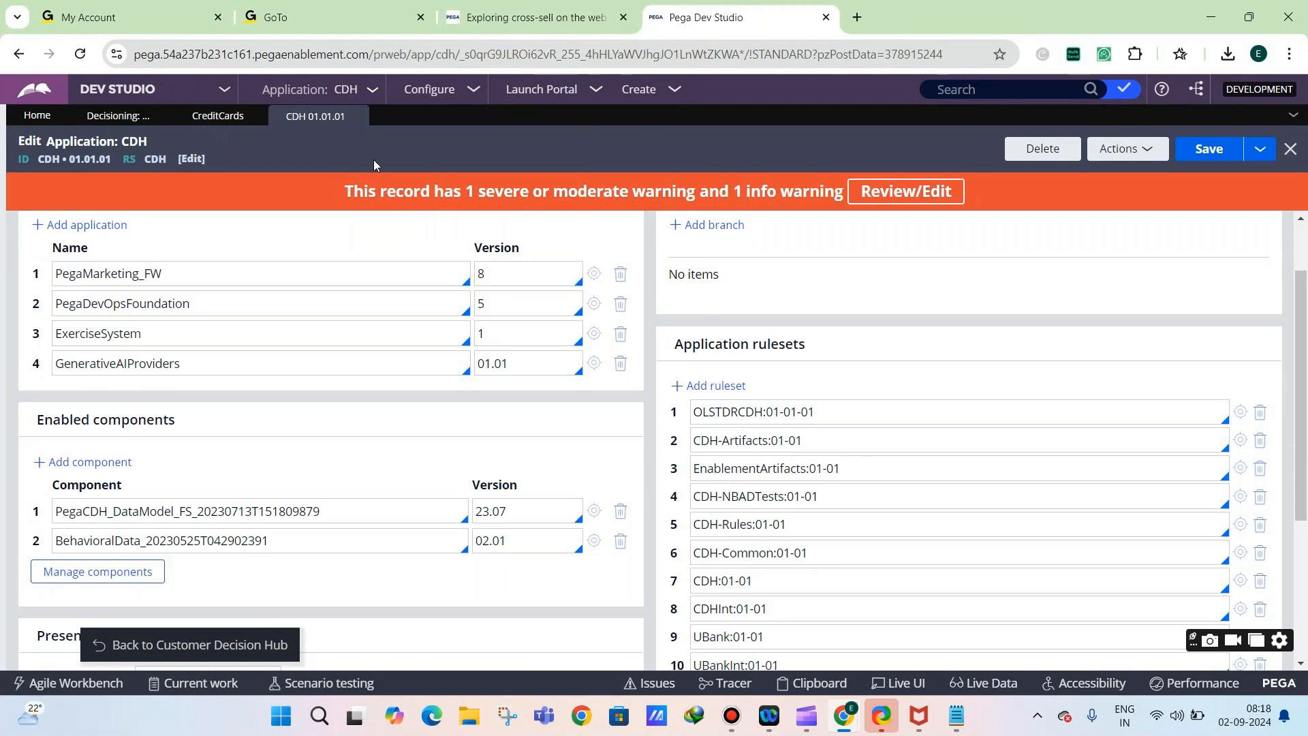
Open the CDH-Artifacts ruleset from the CDH application definition, inspect its versions, and close it
{"action": "left_click", "coordinate": [217, 116]}
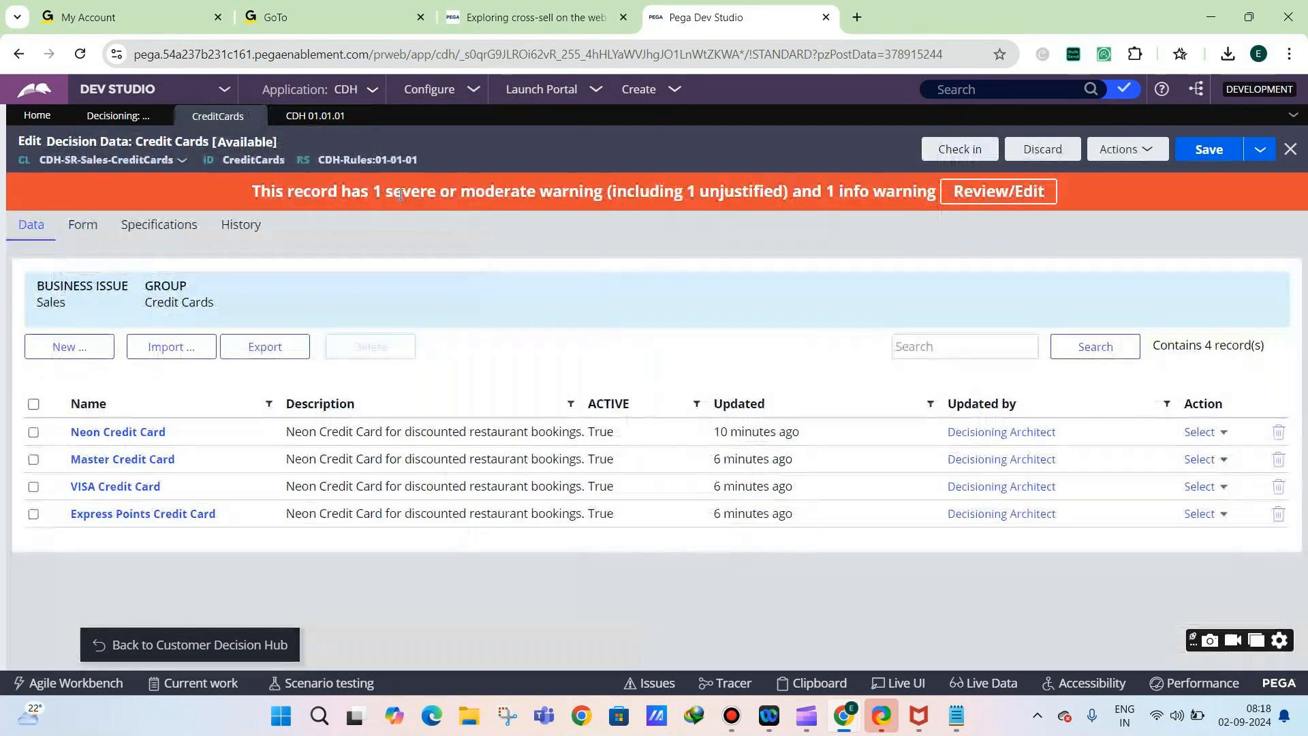
{"action": "left_click", "coordinate": [333, 114]}
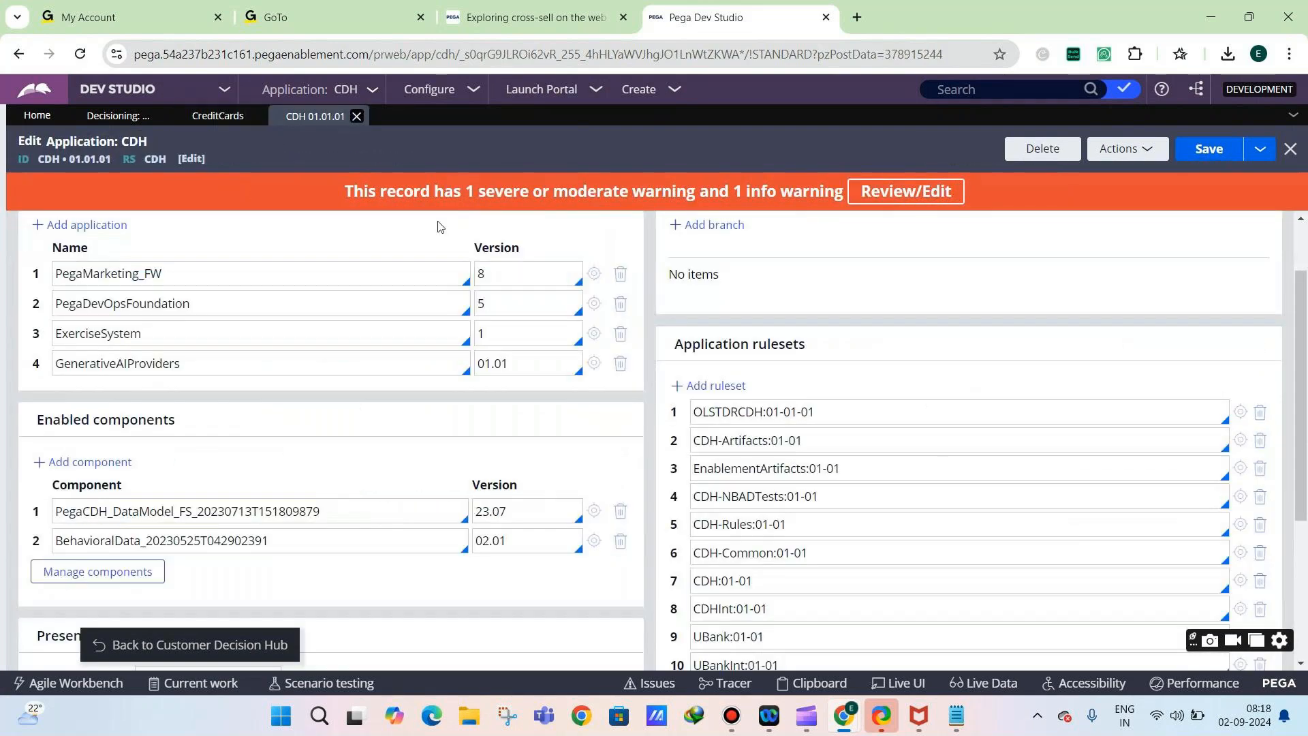
{"action": "left_click", "coordinate": [1239, 438]}
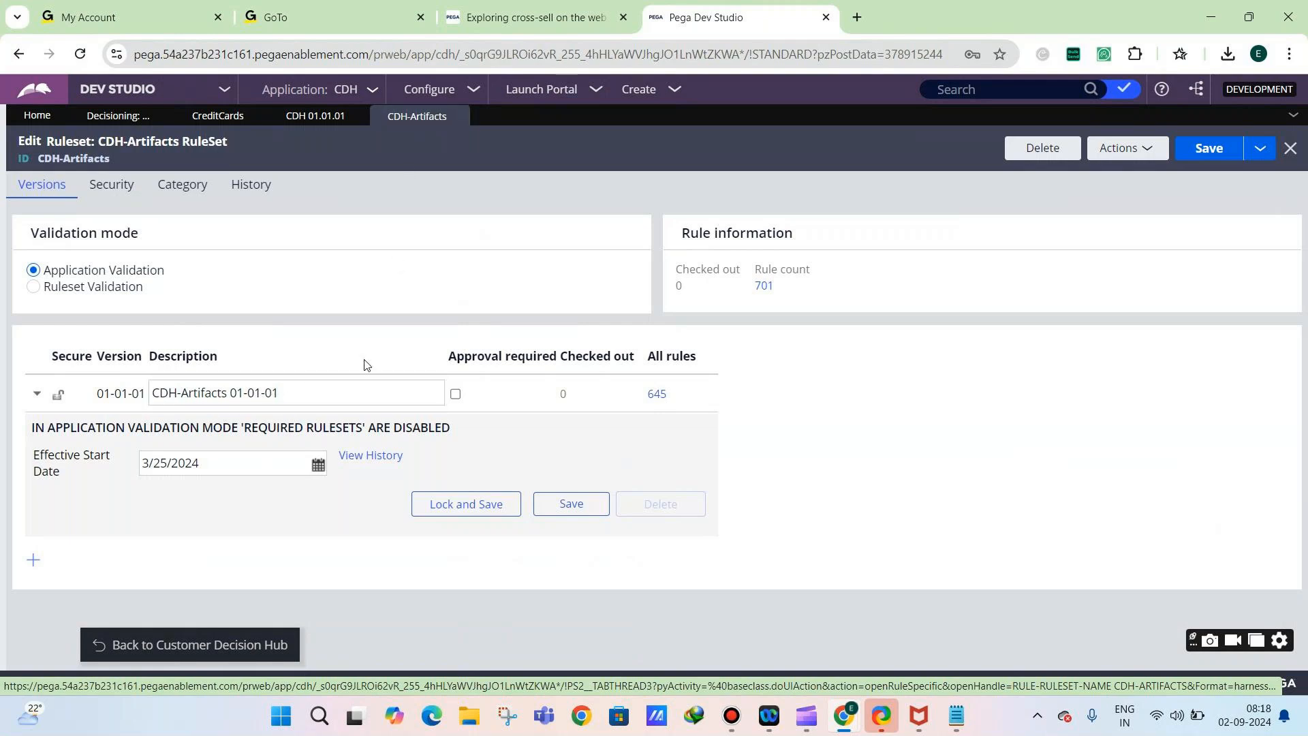
{"action": "left_click", "coordinate": [458, 117]}
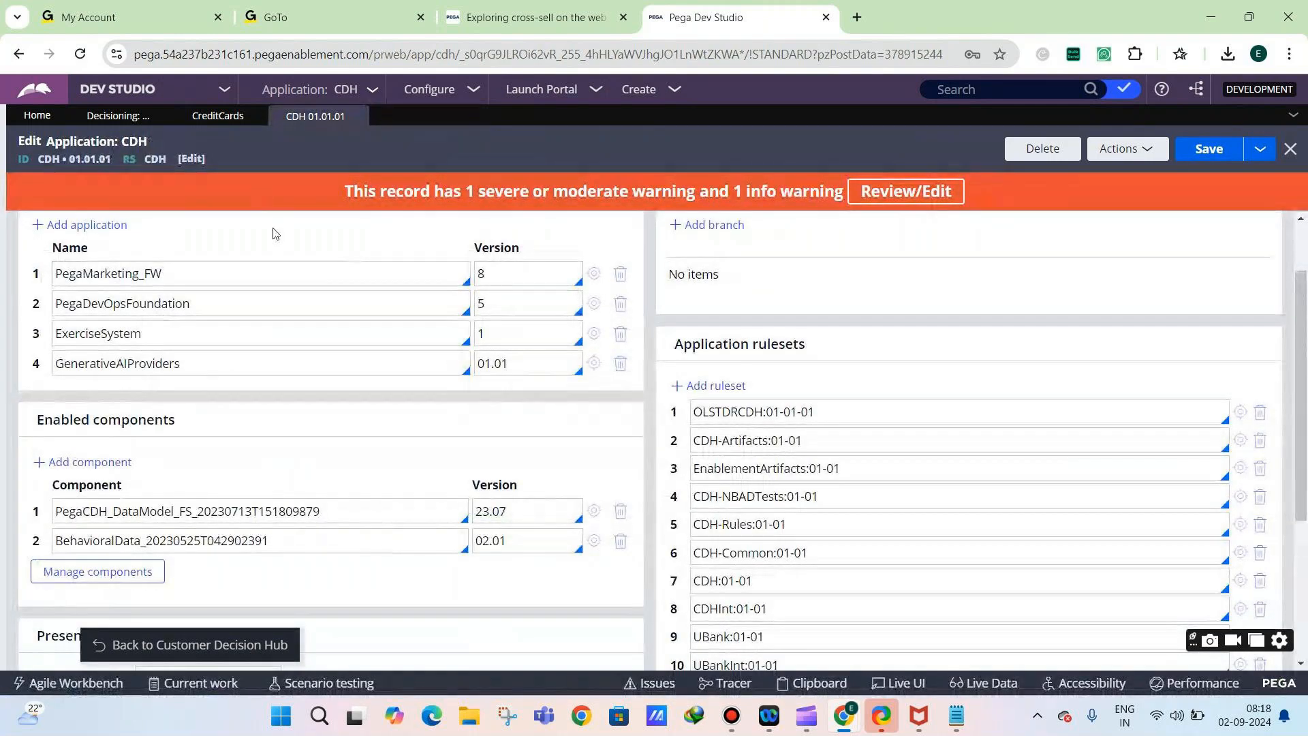
Return to the Credit Cards decision data record and check which ruleset version it belongs to
{"action": "left_click", "coordinate": [228, 120]}
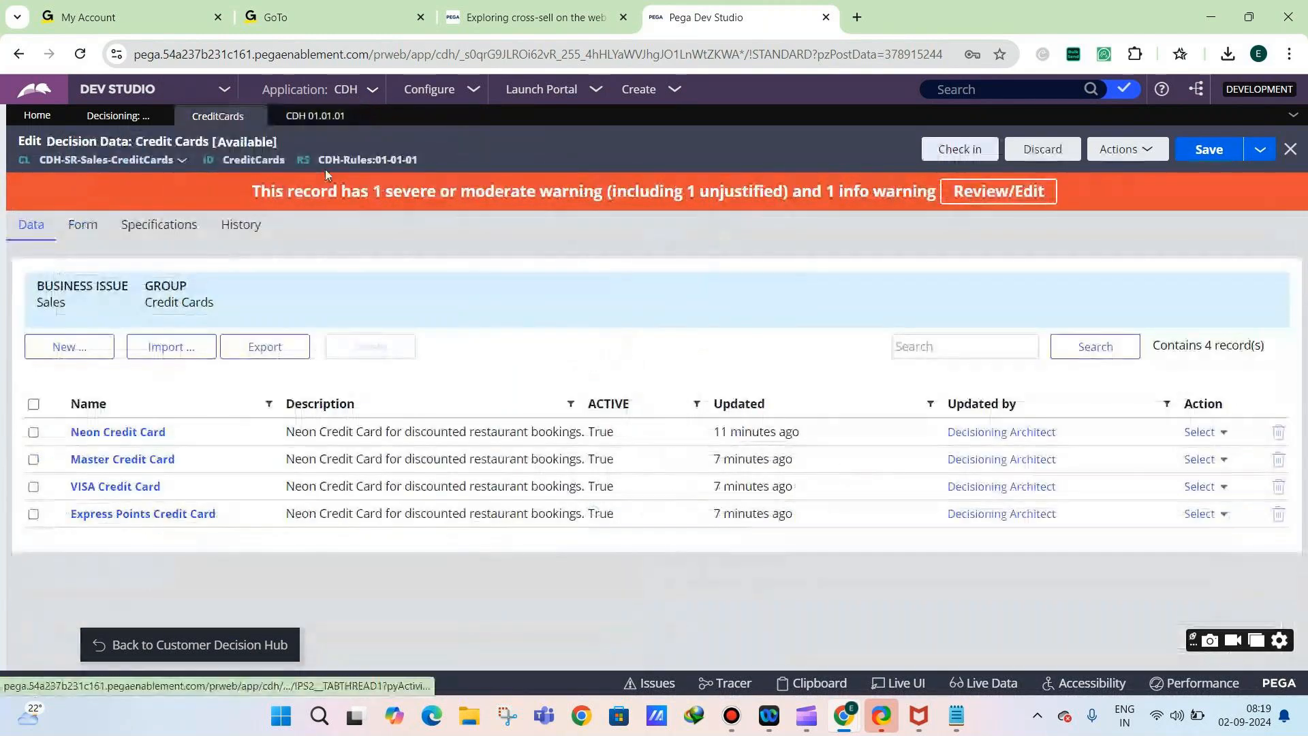
{"action": "left_click_drag", "start_coordinate": [316, 161], "coordinate": [420, 158]}
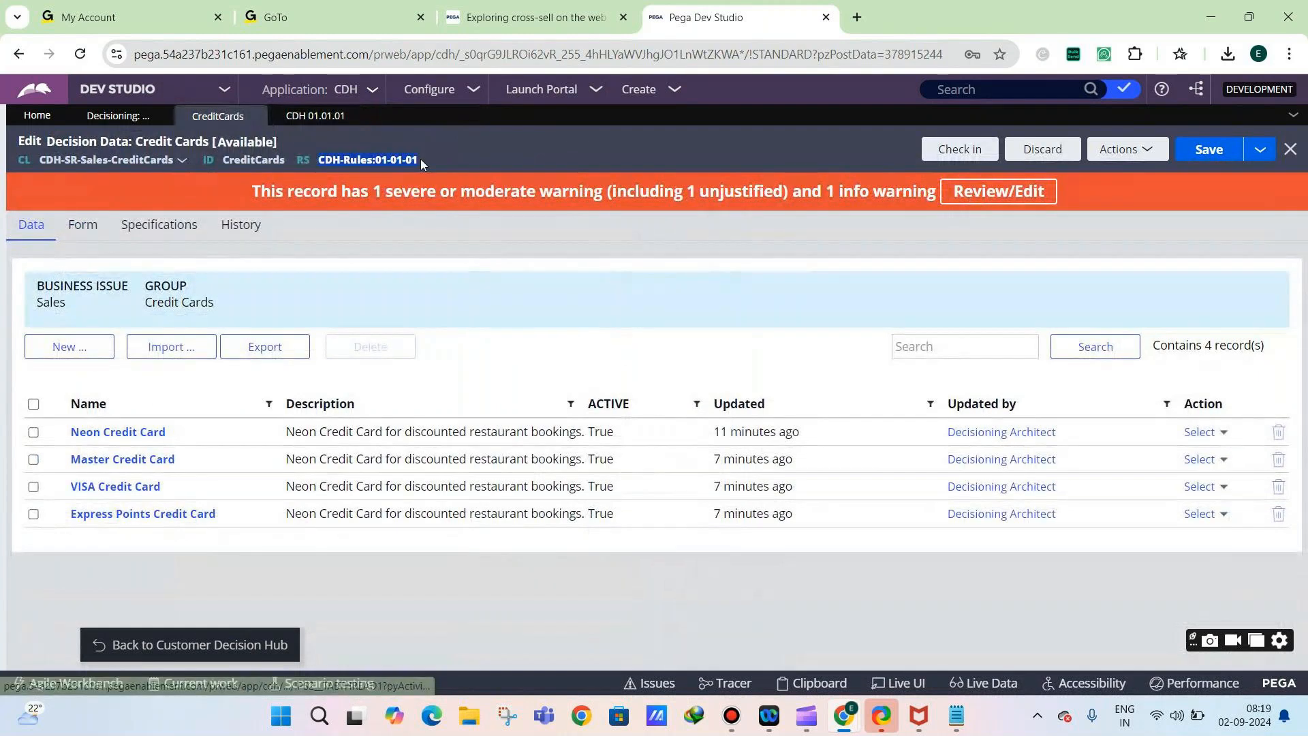
Draft a new Debit Cards group under the Sales business issue with versioned proposition data enabled
{"action": "left_click", "coordinate": [68, 347]}
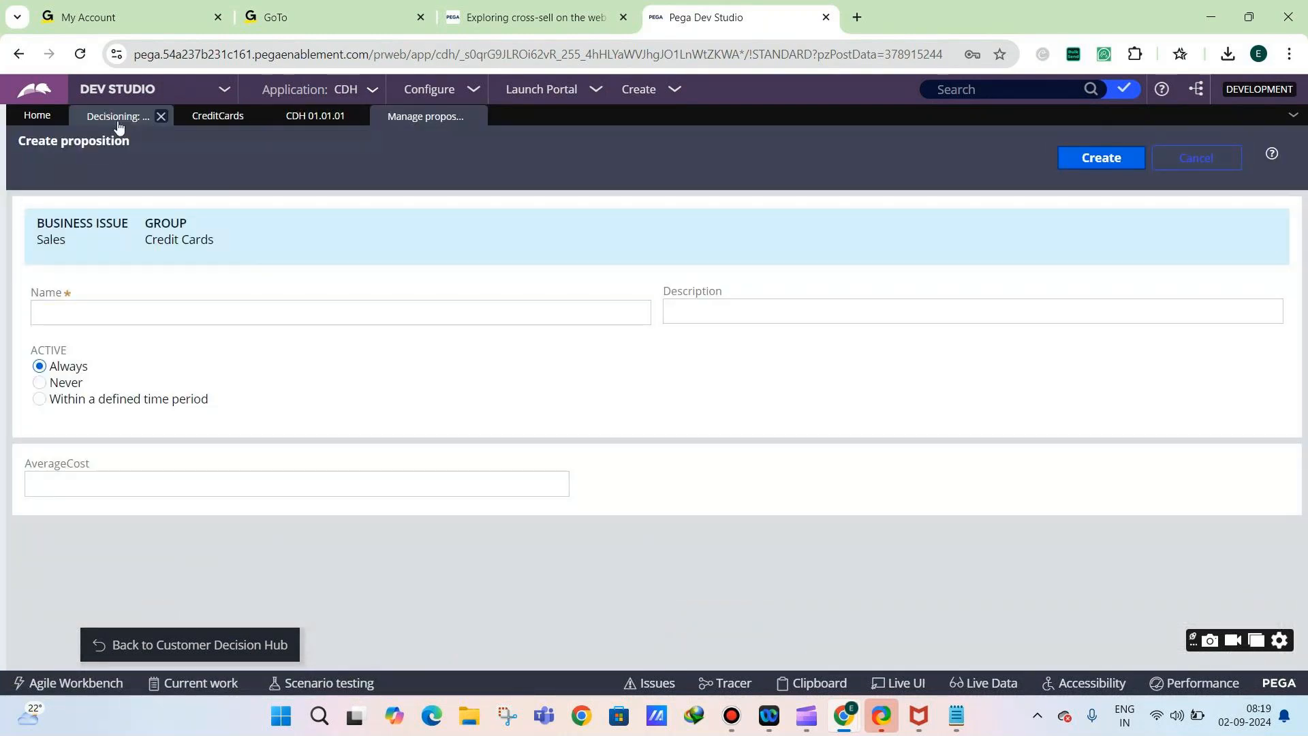
{"action": "left_click", "coordinate": [118, 122]}
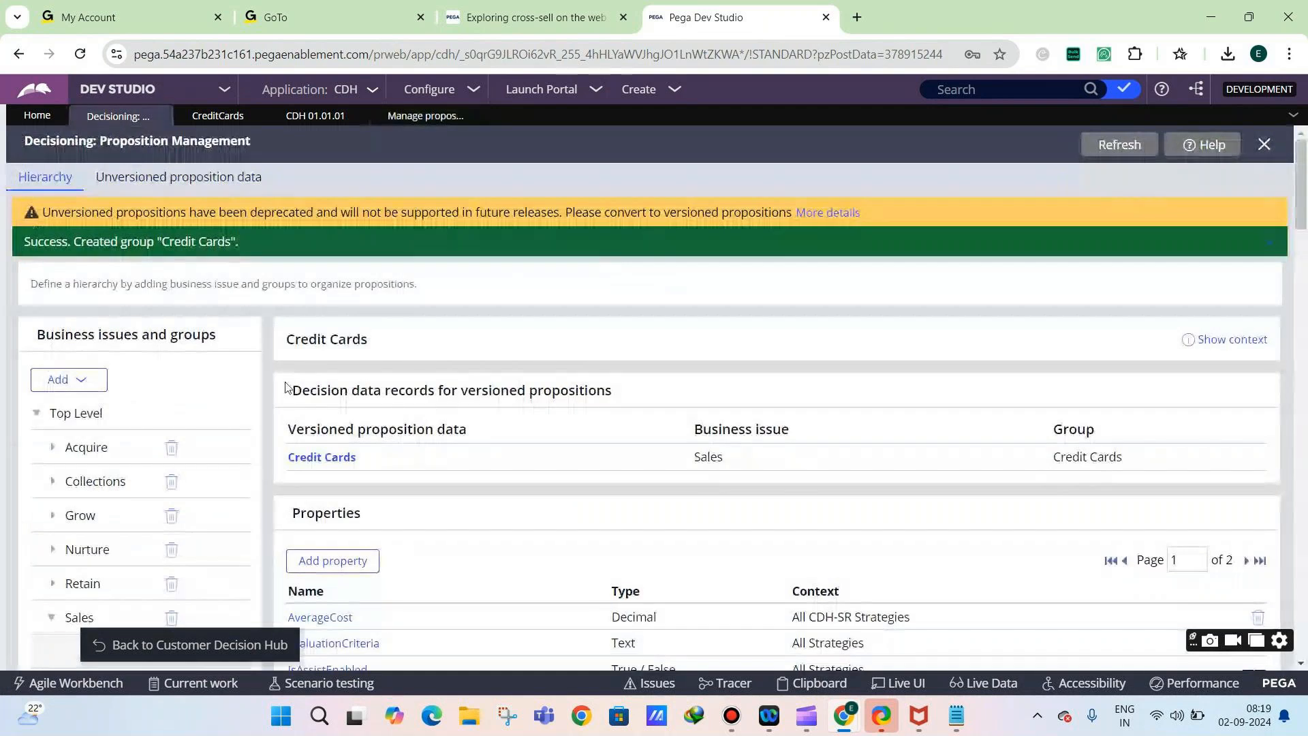
{"action": "scroll", "coordinate": [295, 366], "scroll_direction": "down", "scroll_amount": 1}
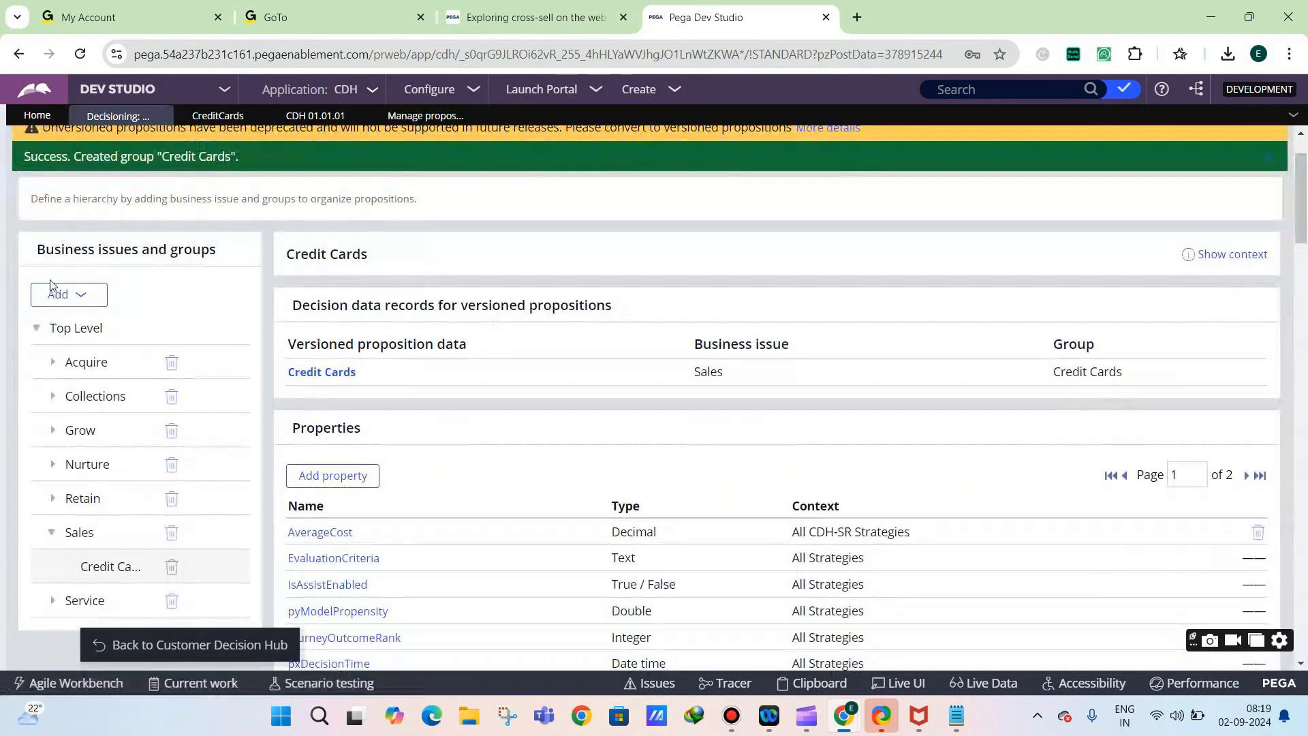
{"action": "left_click", "coordinate": [68, 294]}
{"action": "left_click", "coordinate": [112, 340]}
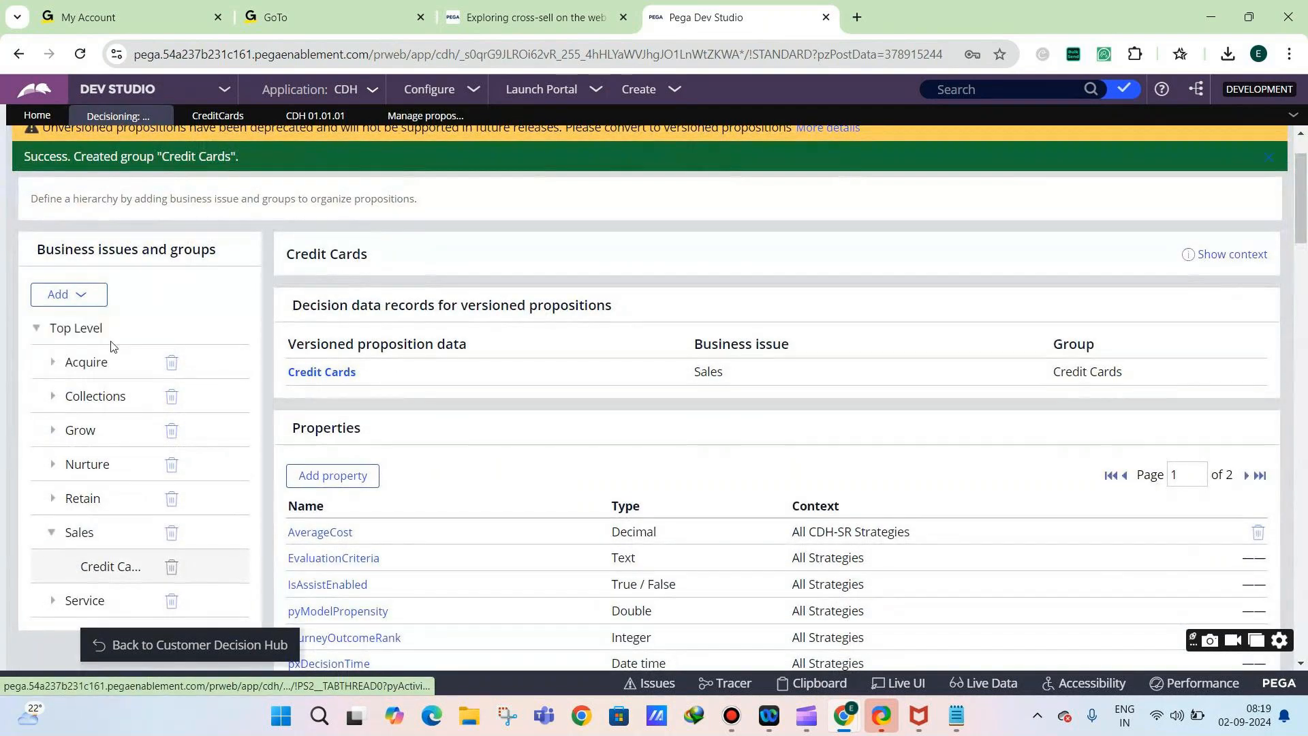
{"action": "type", "text": "Debit Cards"}
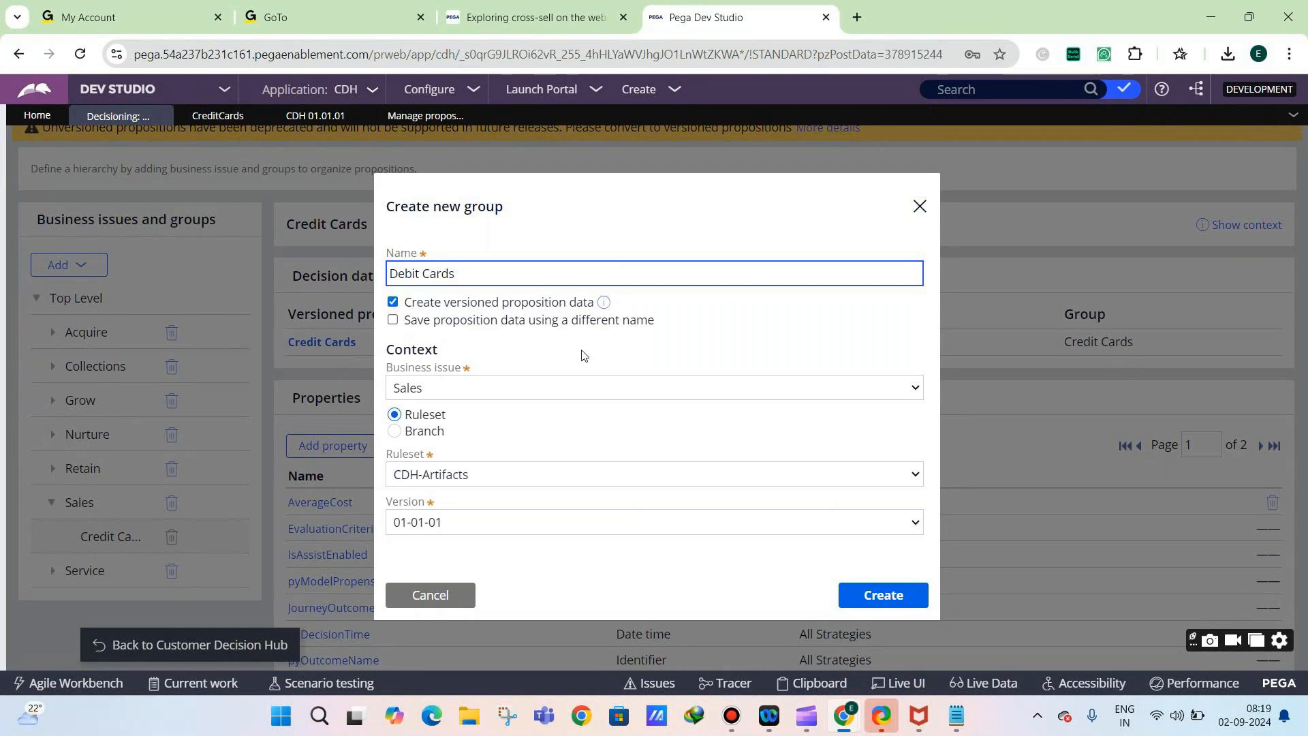
{"action": "left_click", "coordinate": [654, 293]}
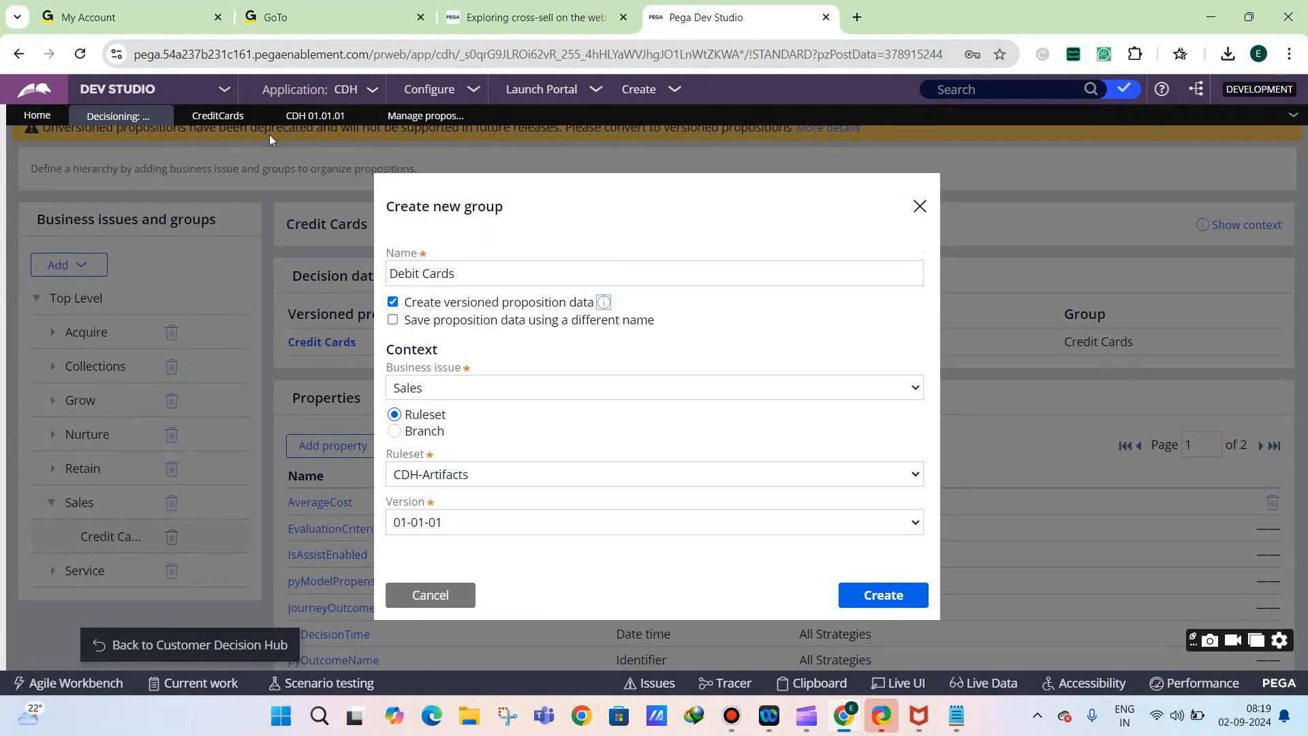
Check the ruleset version of the Credit Cards decision data record and return to the new group form
{"action": "left_click", "coordinate": [215, 117]}
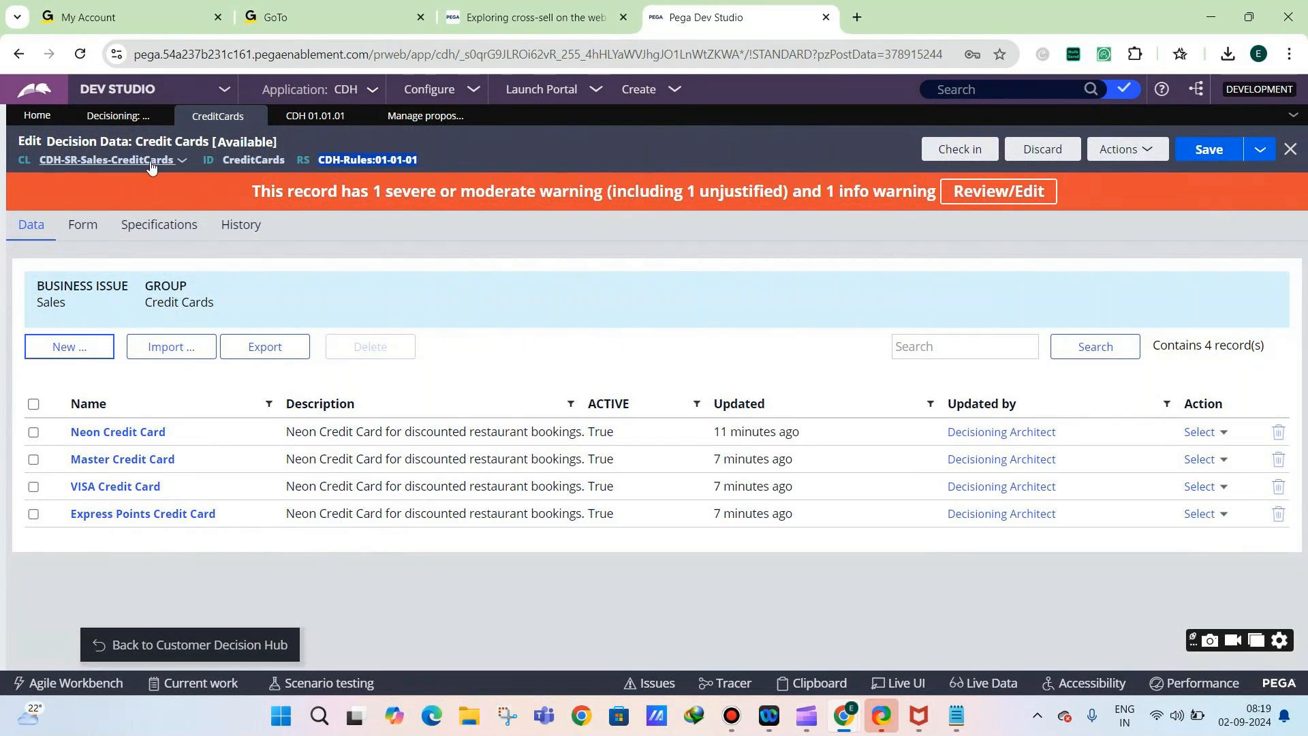
{"action": "left_click", "coordinate": [324, 140]}
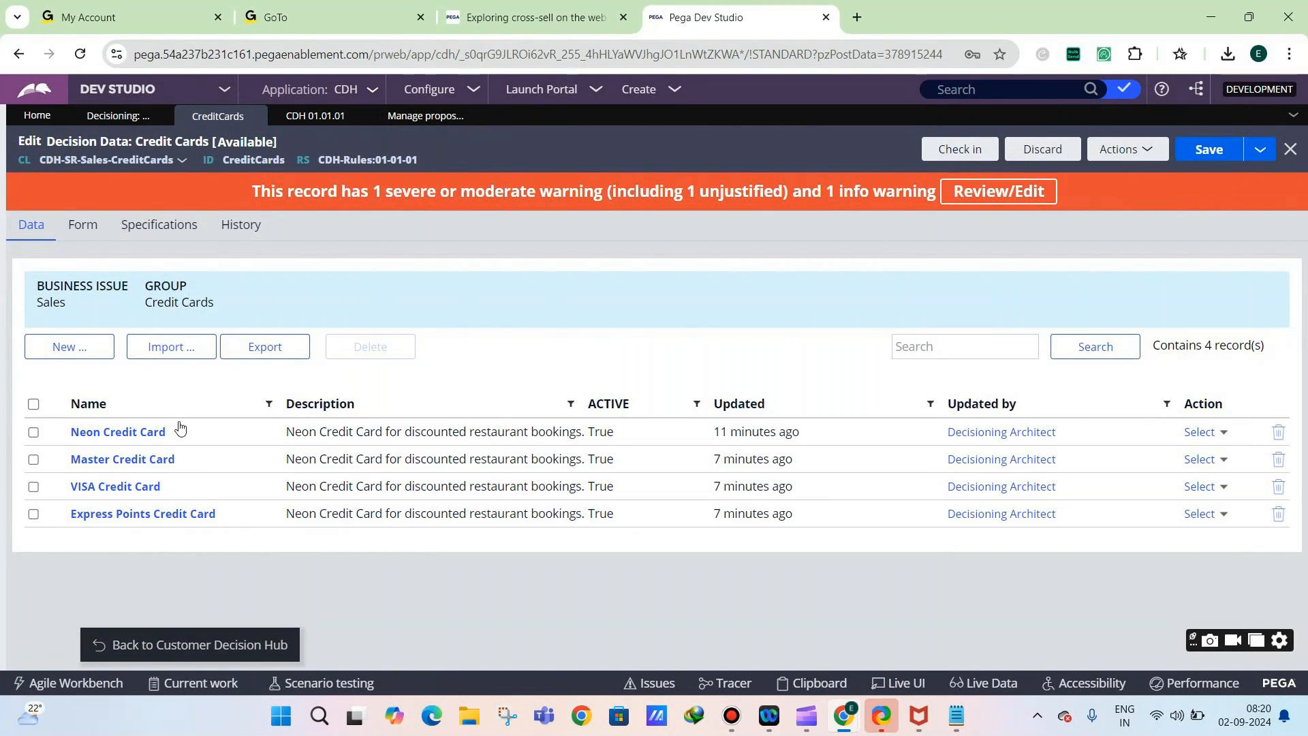
{"action": "left_click", "coordinate": [103, 122]}
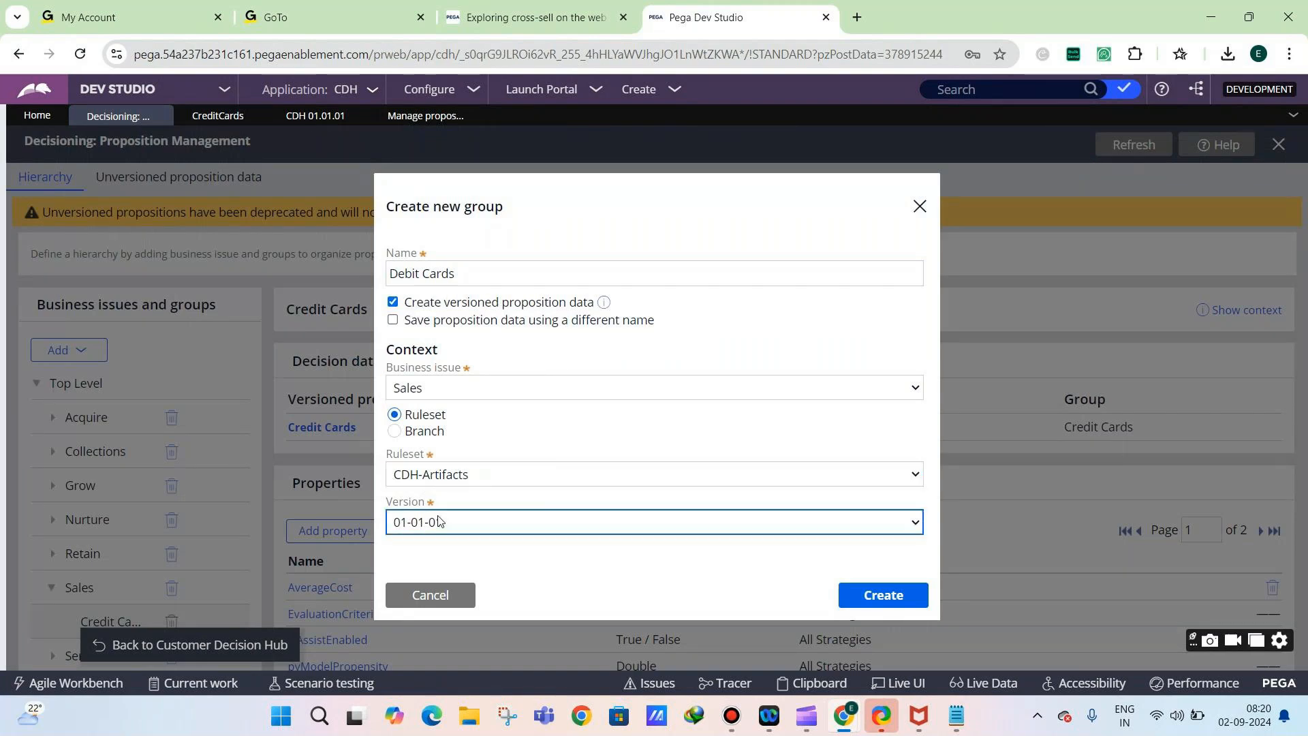
Try the Debit Cards group with ruleset CDH-Rules 01-01-01 and without versioned proposition data, and cancel its creation
{"action": "left_click", "coordinate": [435, 480]}
{"action": "left_click", "coordinate": [439, 545]}
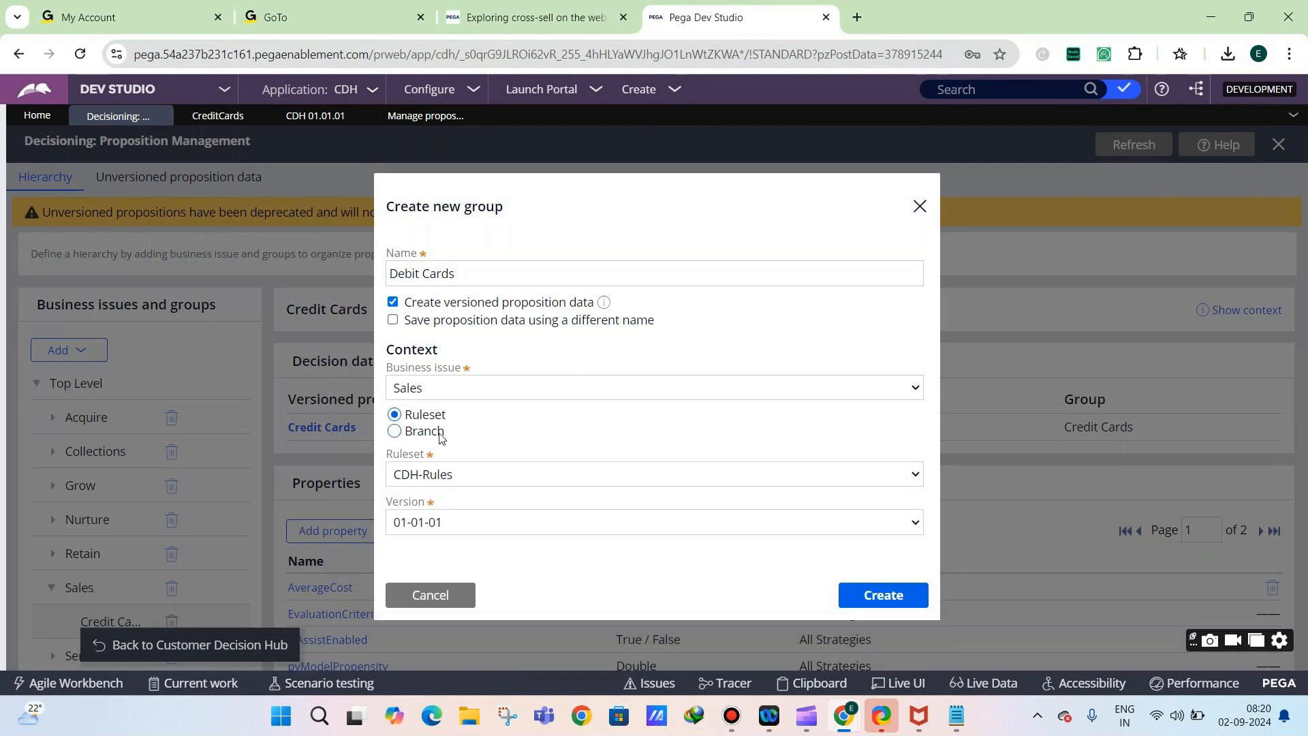
{"action": "left_click", "coordinate": [408, 525]}
{"action": "left_click", "coordinate": [401, 531]}
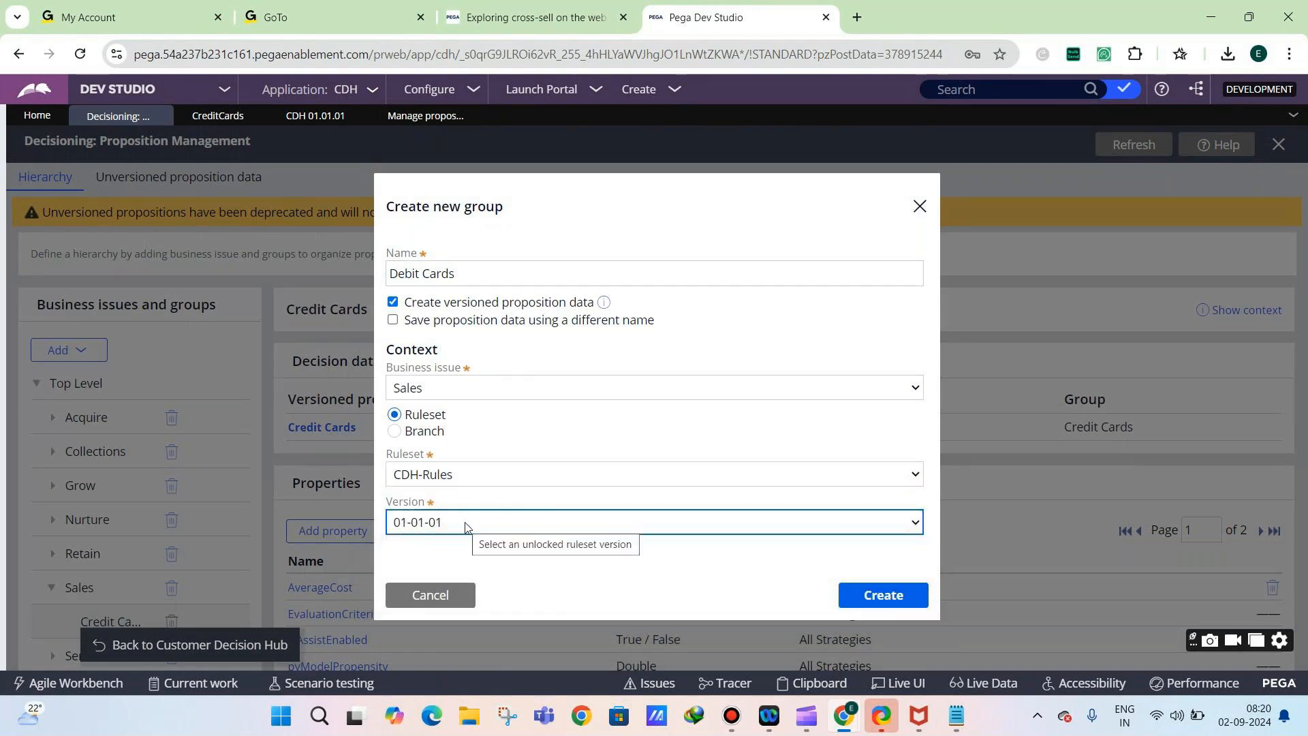
{"action": "left_click", "coordinate": [490, 304]}
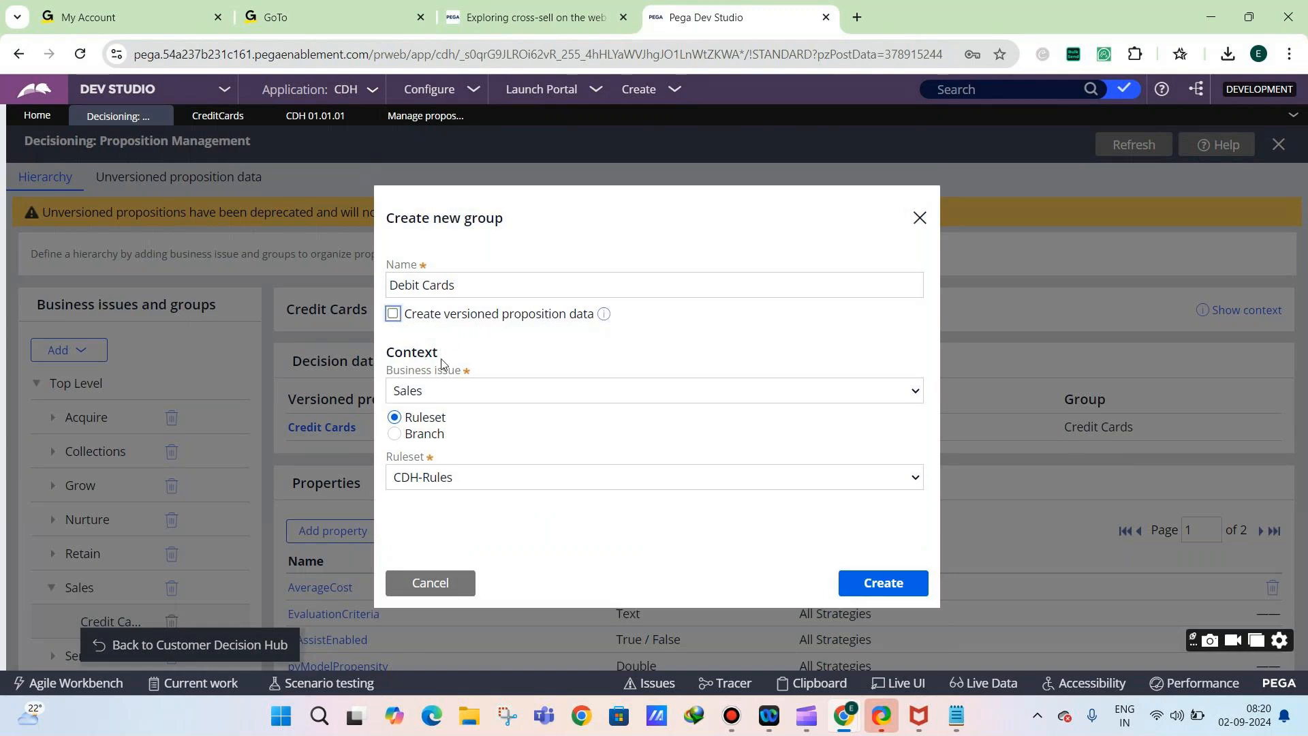
{"action": "left_click", "coordinate": [416, 481]}
{"action": "left_click", "coordinate": [455, 585]}
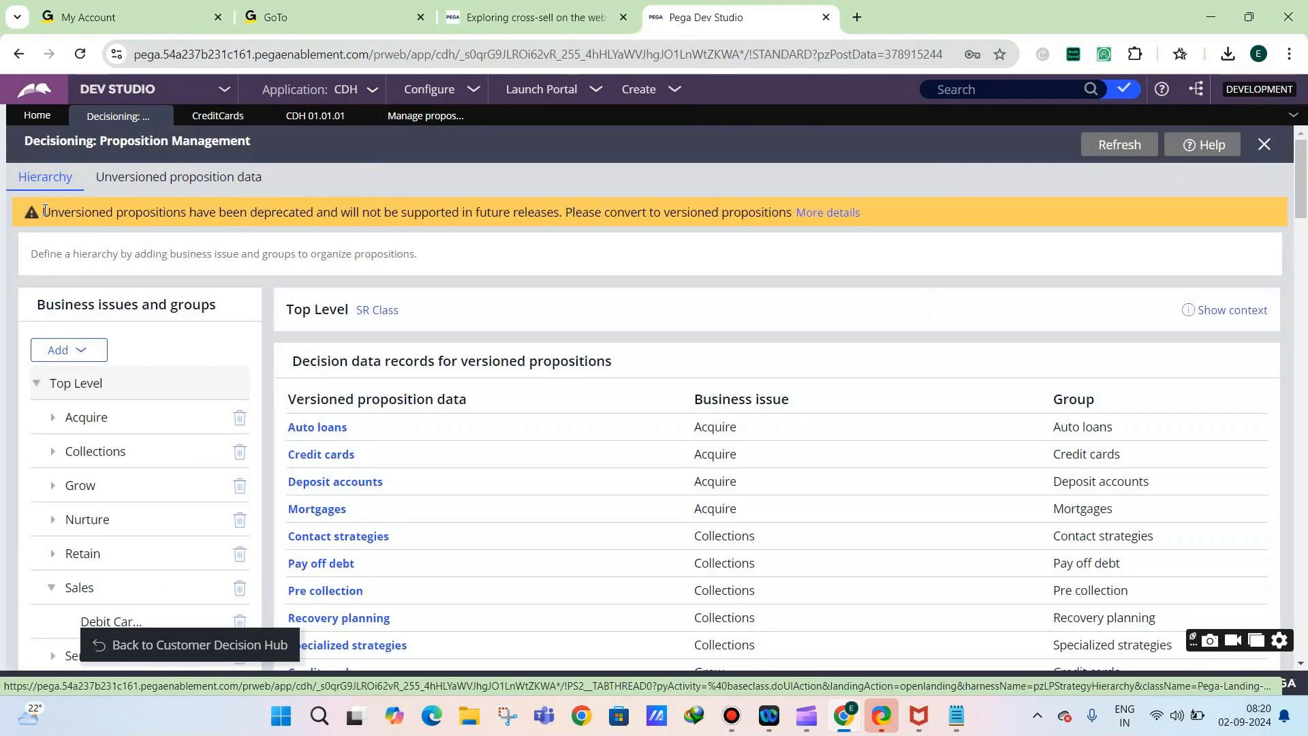
Read the unversioned propositions deprecation notice and preview the new group form's ruleset setting without versioned proposition data
{"action": "left_click_drag", "start_coordinate": [44, 211], "coordinate": [805, 221]}
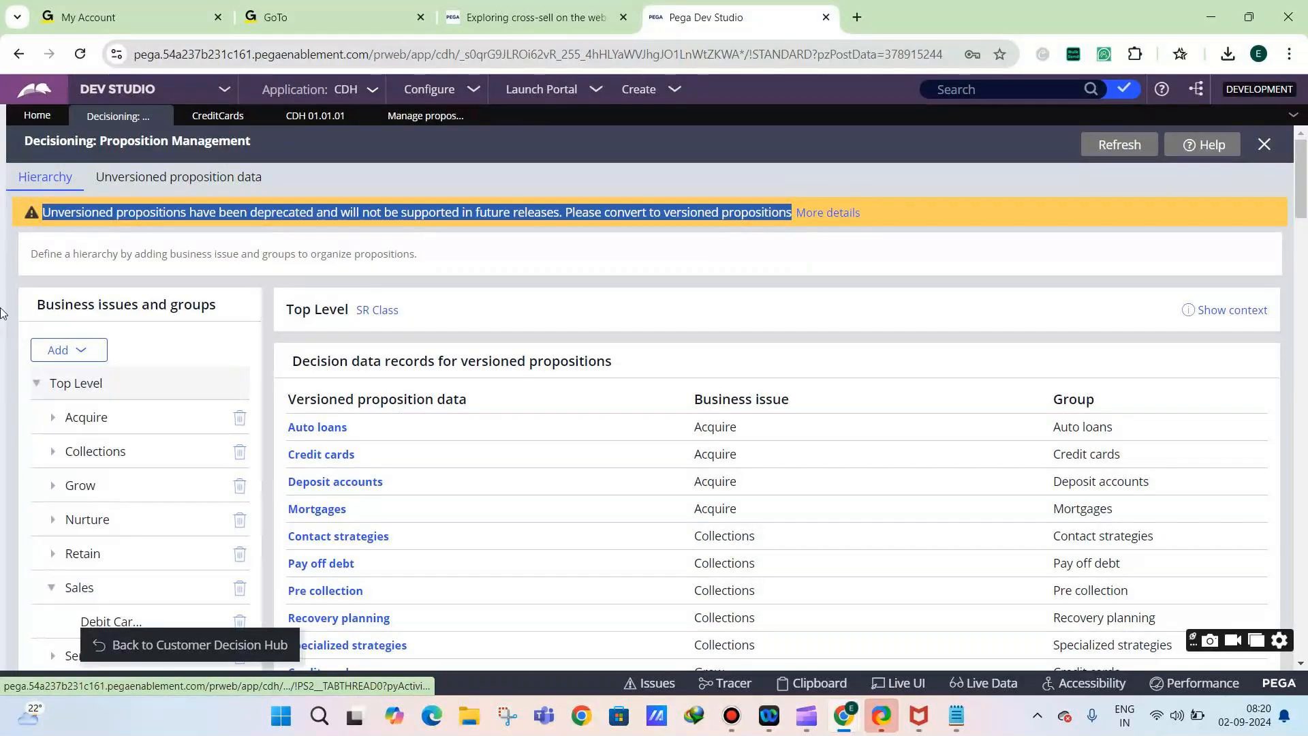
{"action": "left_click", "coordinate": [57, 352]}
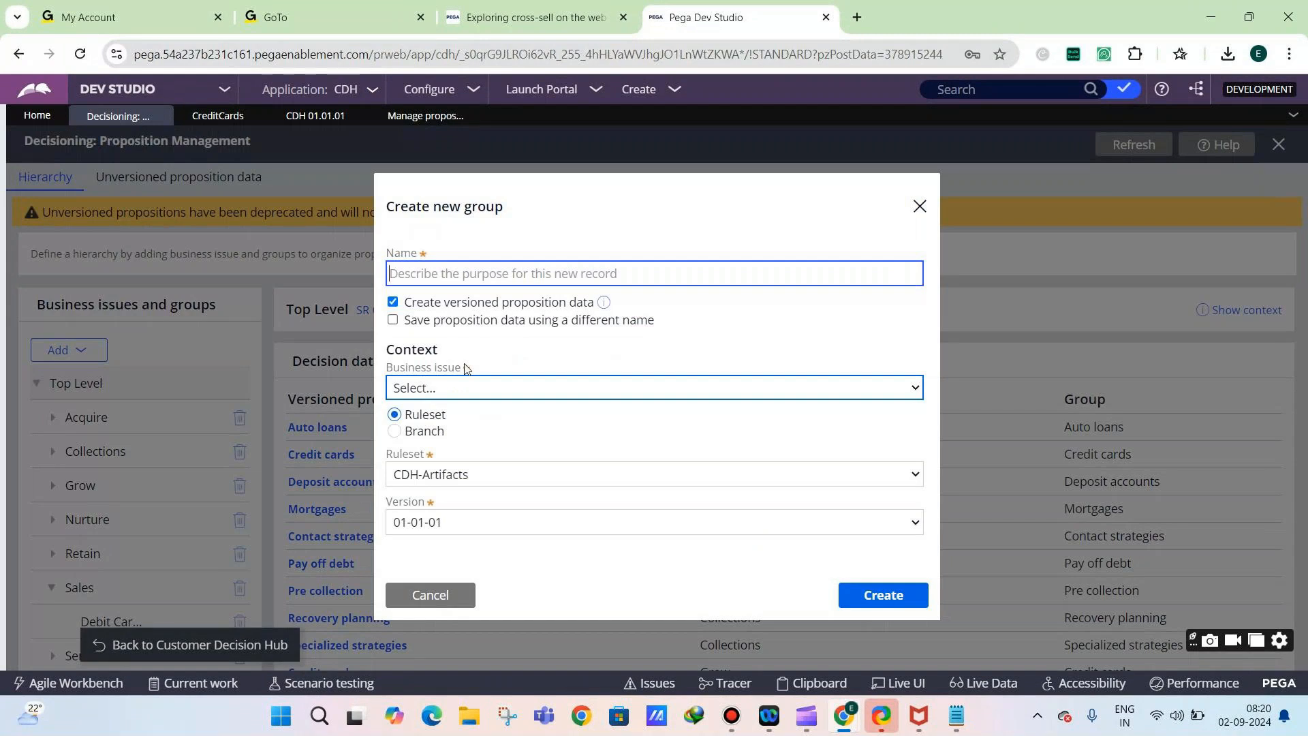
{"action": "left_click", "coordinate": [456, 305]}
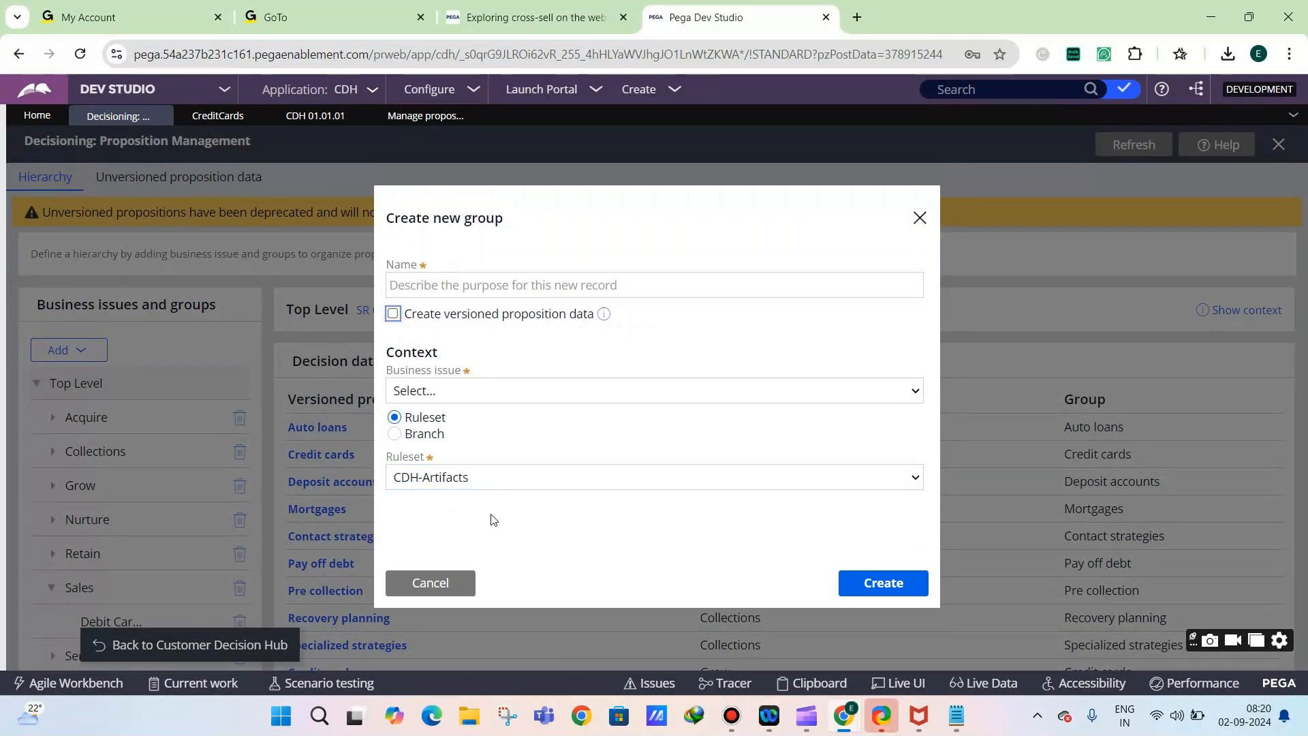
{"action": "left_click", "coordinate": [459, 477]}
{"action": "left_click", "coordinate": [472, 554]}
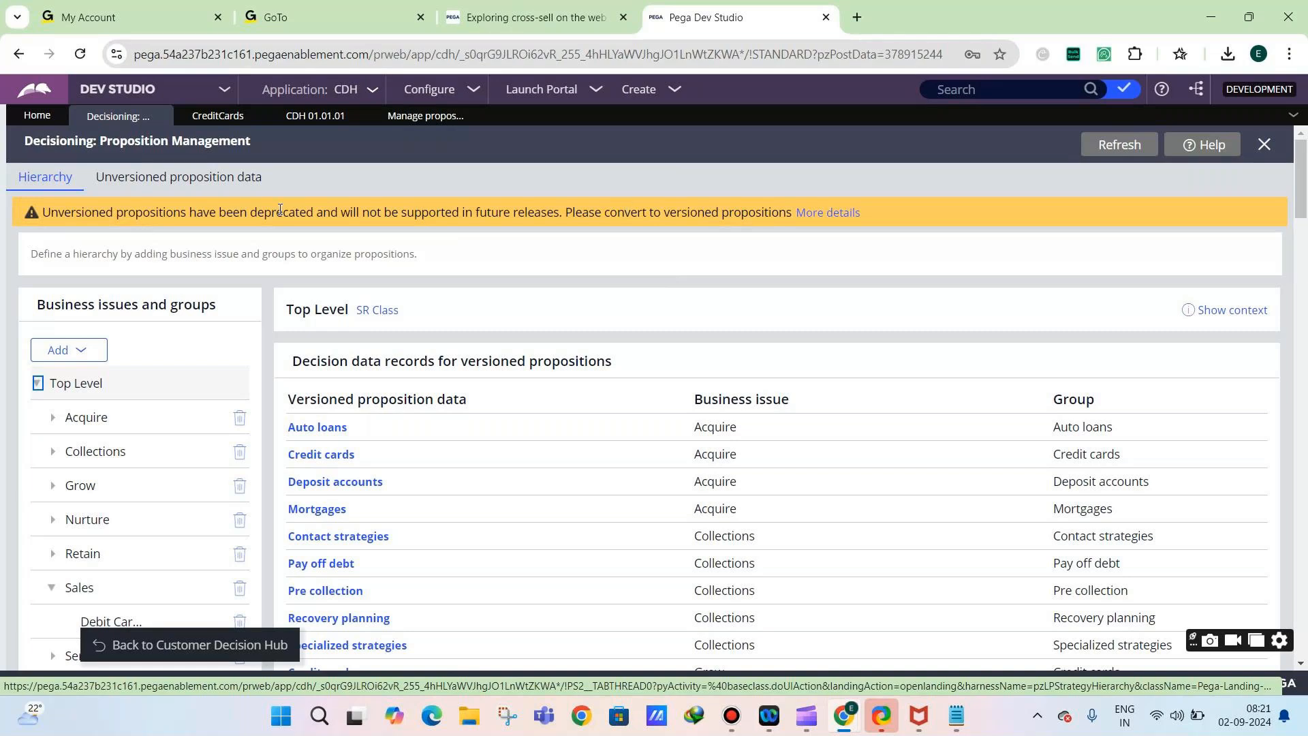
Inspect the unversioned proposition data and its new proposition form, and return to the proposition hierarchy without creating anything
{"action": "left_click", "coordinate": [194, 178]}
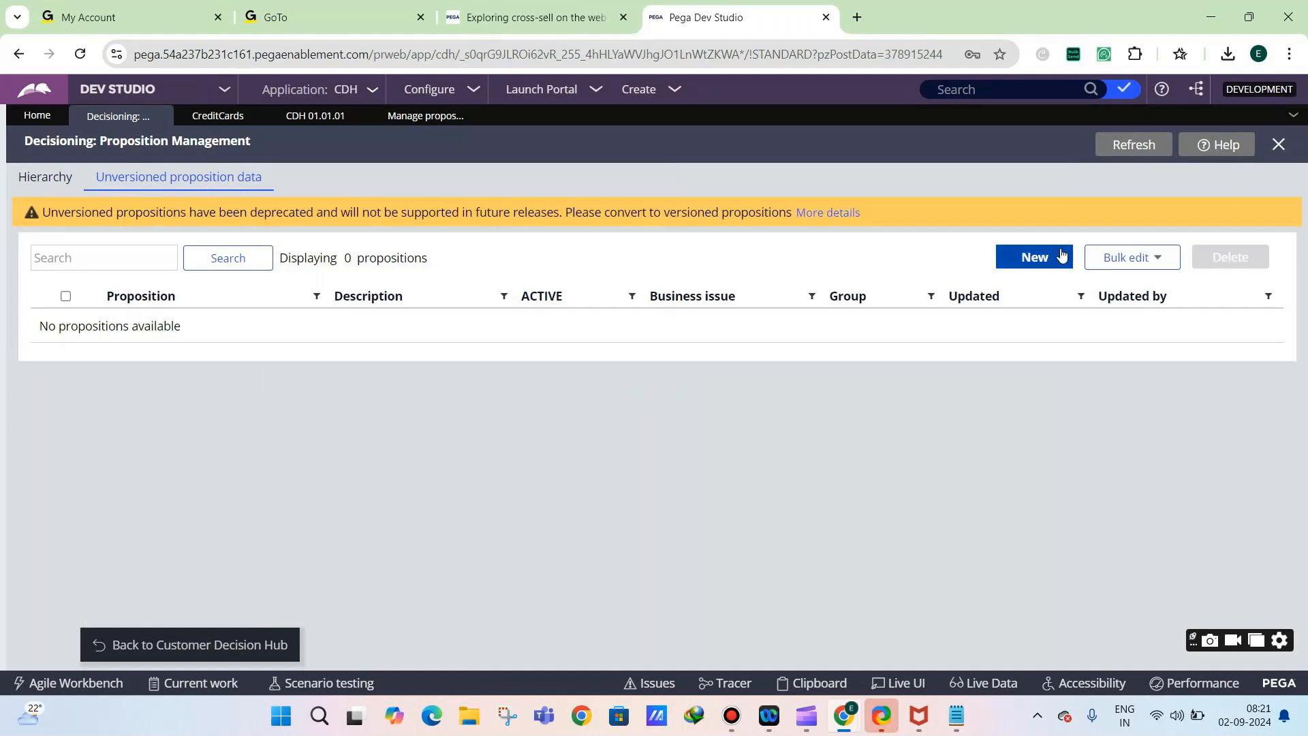
{"action": "left_click", "coordinate": [1053, 256]}
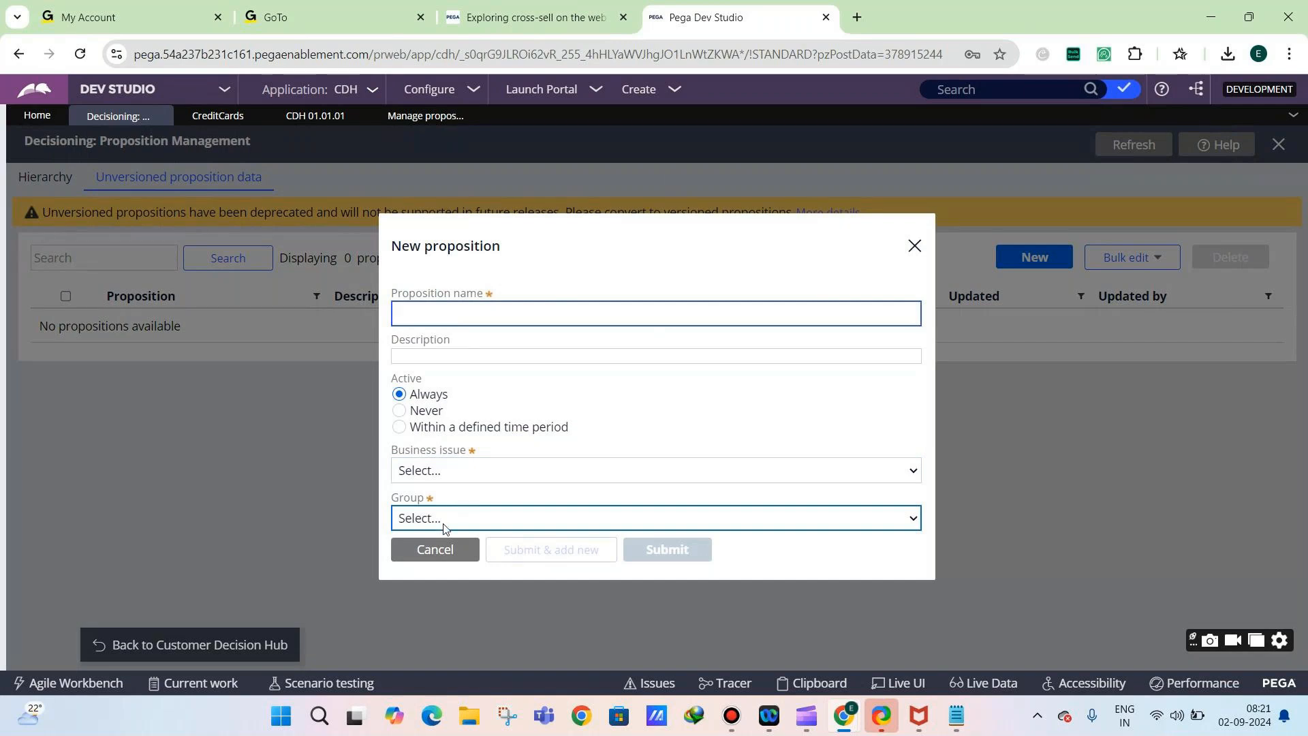
{"action": "left_click", "coordinate": [433, 549]}
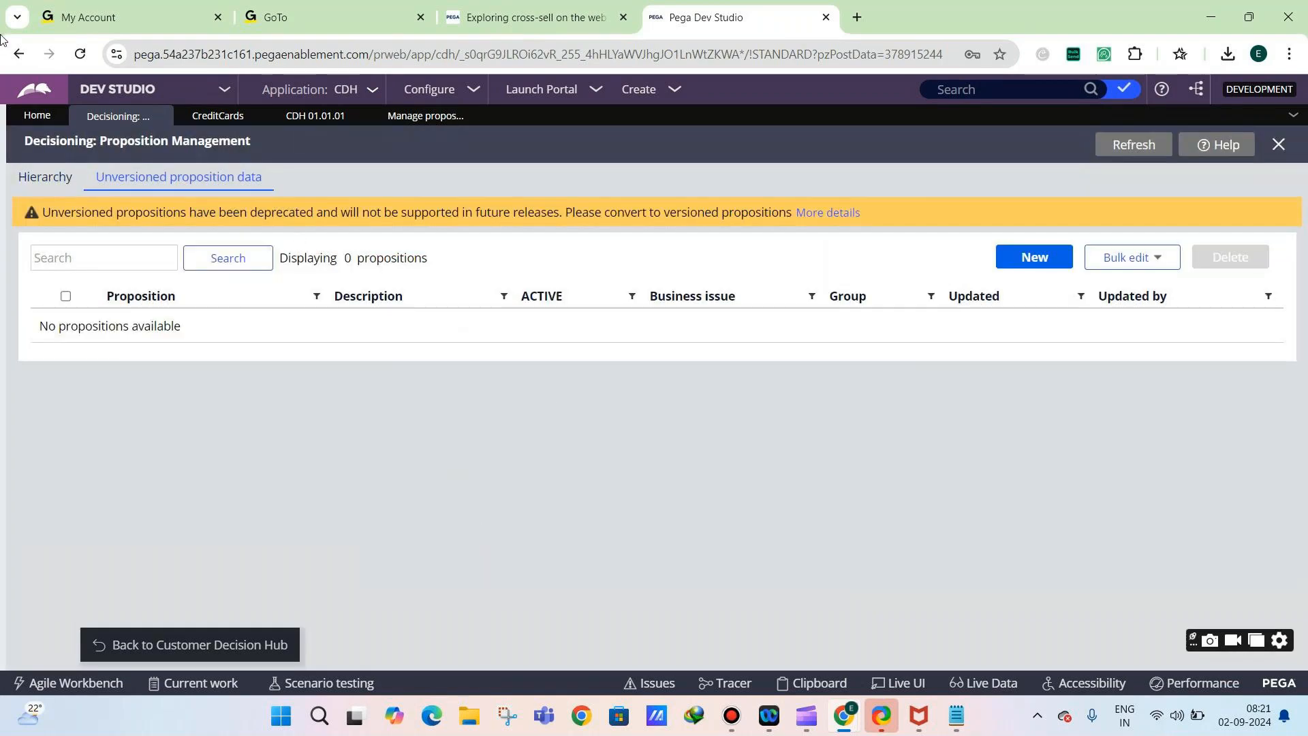
{"action": "left_click", "coordinate": [75, 171]}
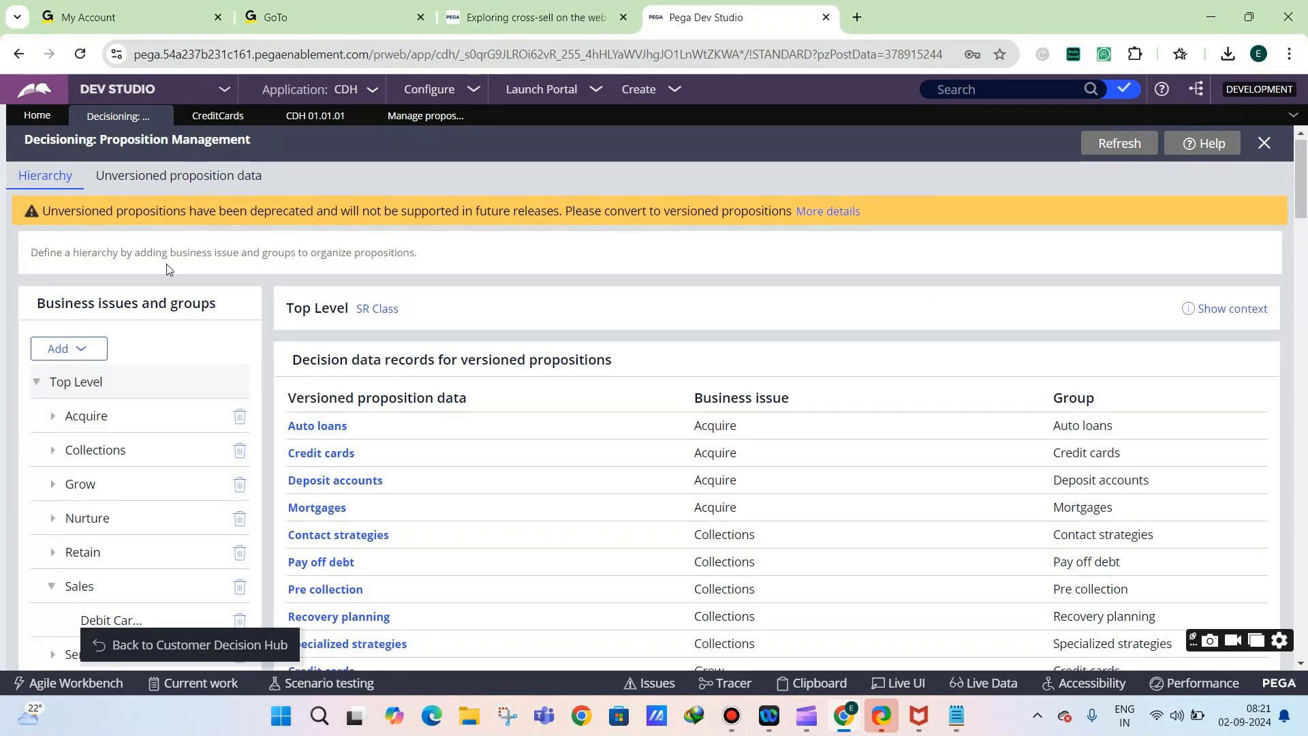
Compare the ruleset and version fields of a new group form with the Credit Cards record's ruleset
{"action": "scroll", "coordinate": [146, 280], "scroll_direction": "down", "scroll_amount": 2}
{"action": "left_click", "coordinate": [68, 265]}
{"action": "left_click", "coordinate": [75, 308]}
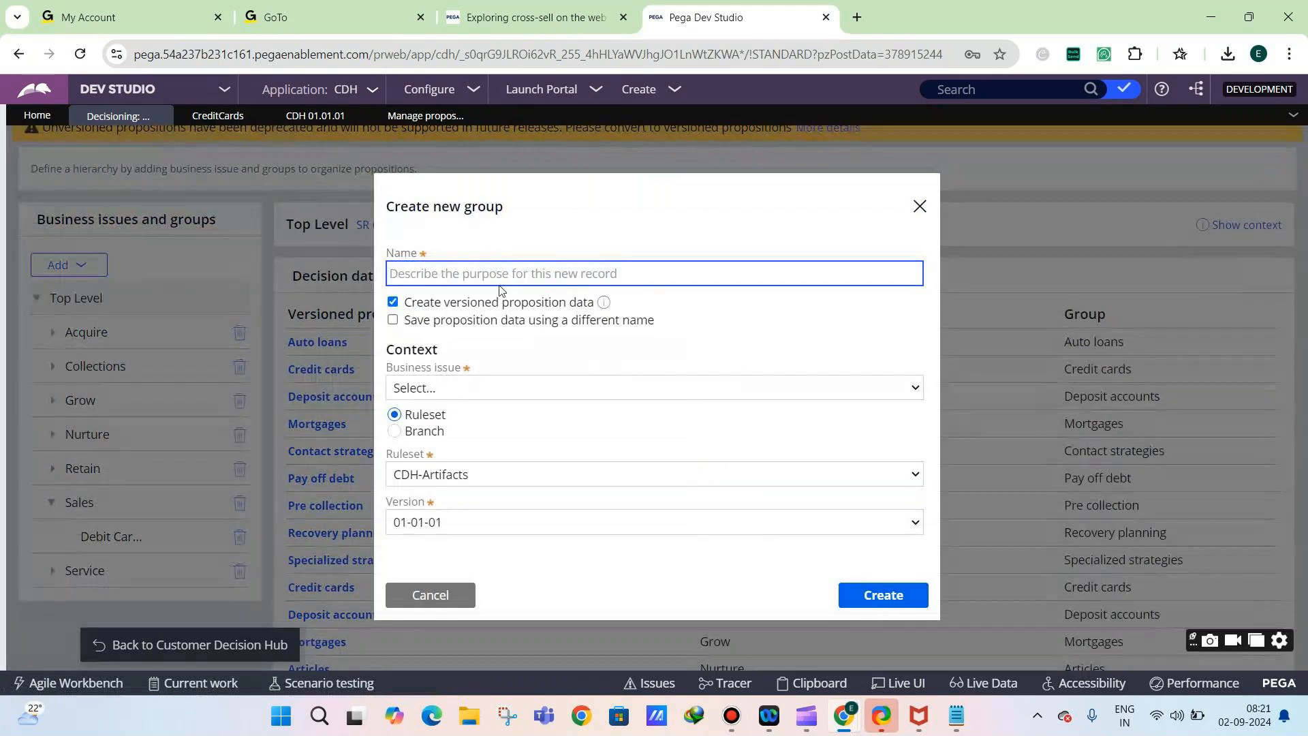
{"action": "left_click", "coordinate": [219, 123]}
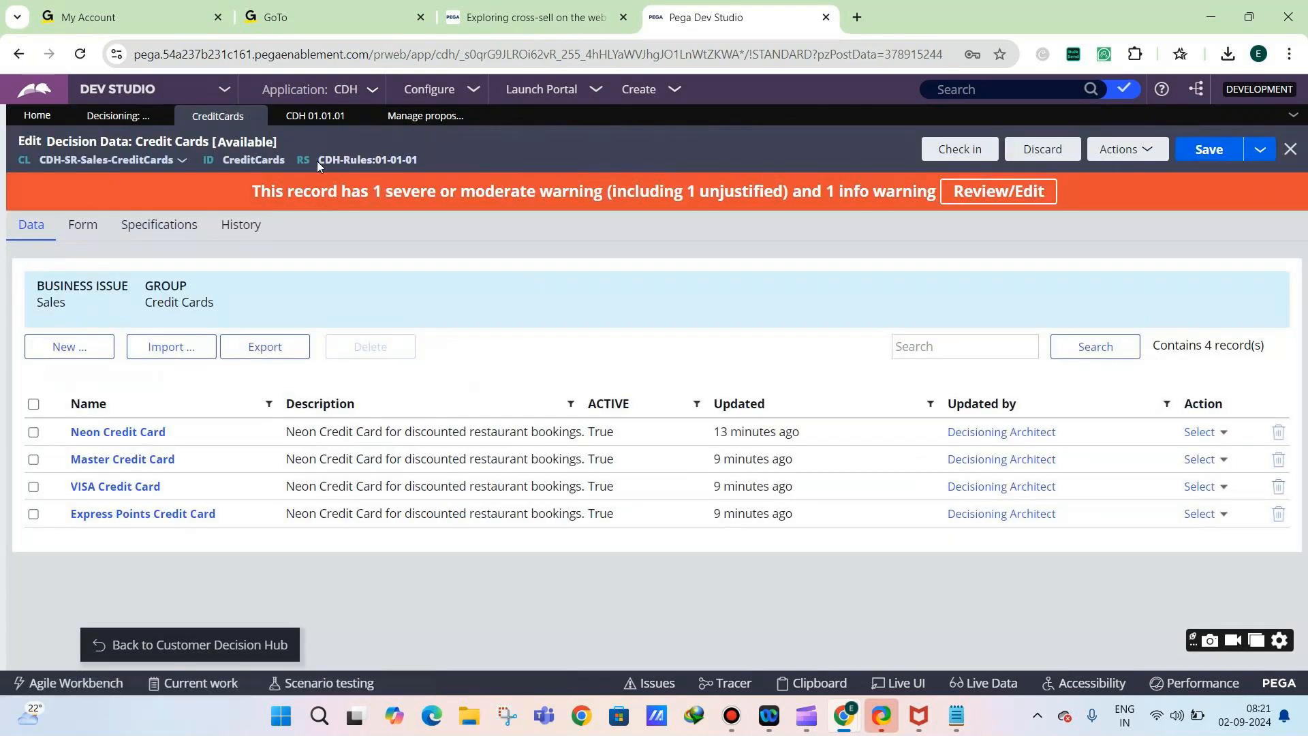
{"action": "left_click_drag", "start_coordinate": [418, 165], "coordinate": [332, 161]}
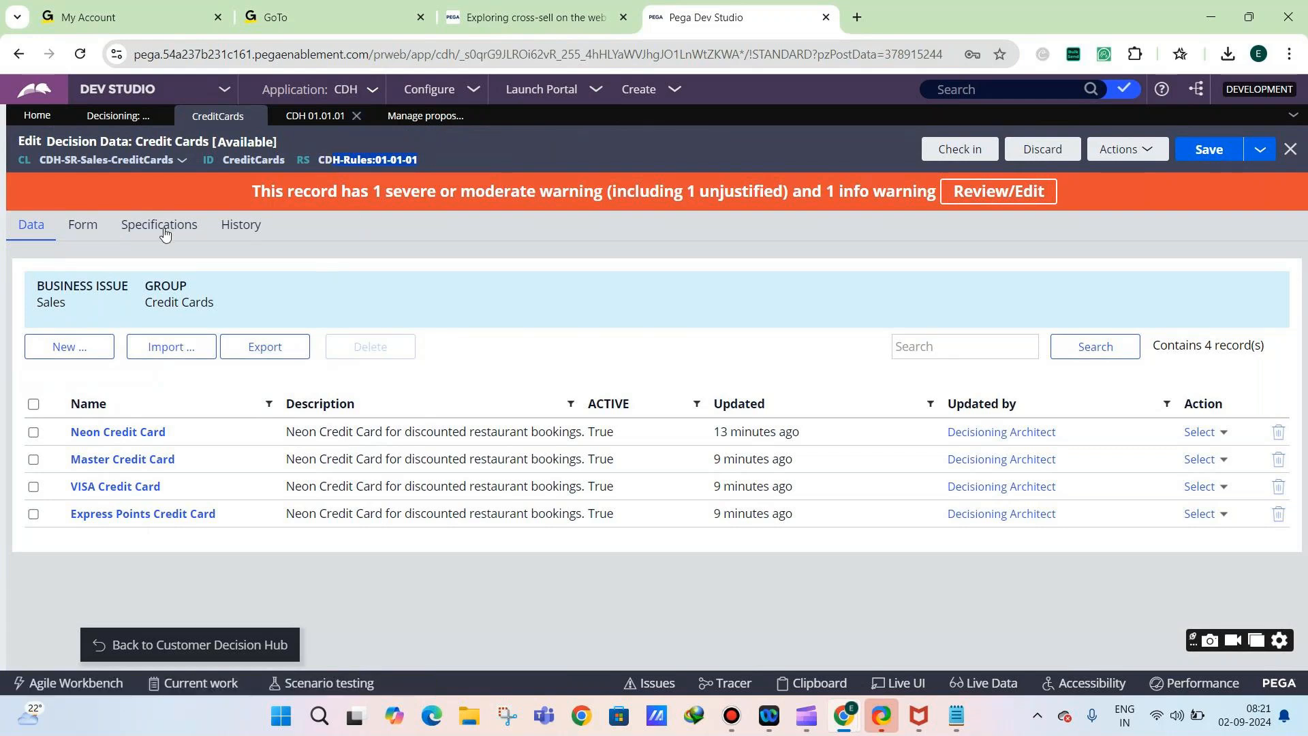
Examine the CDH-Artifacts:01-01 entry in the CDH application's rulesets and return to the Credit Cards record
{"action": "left_click", "coordinate": [284, 119]}
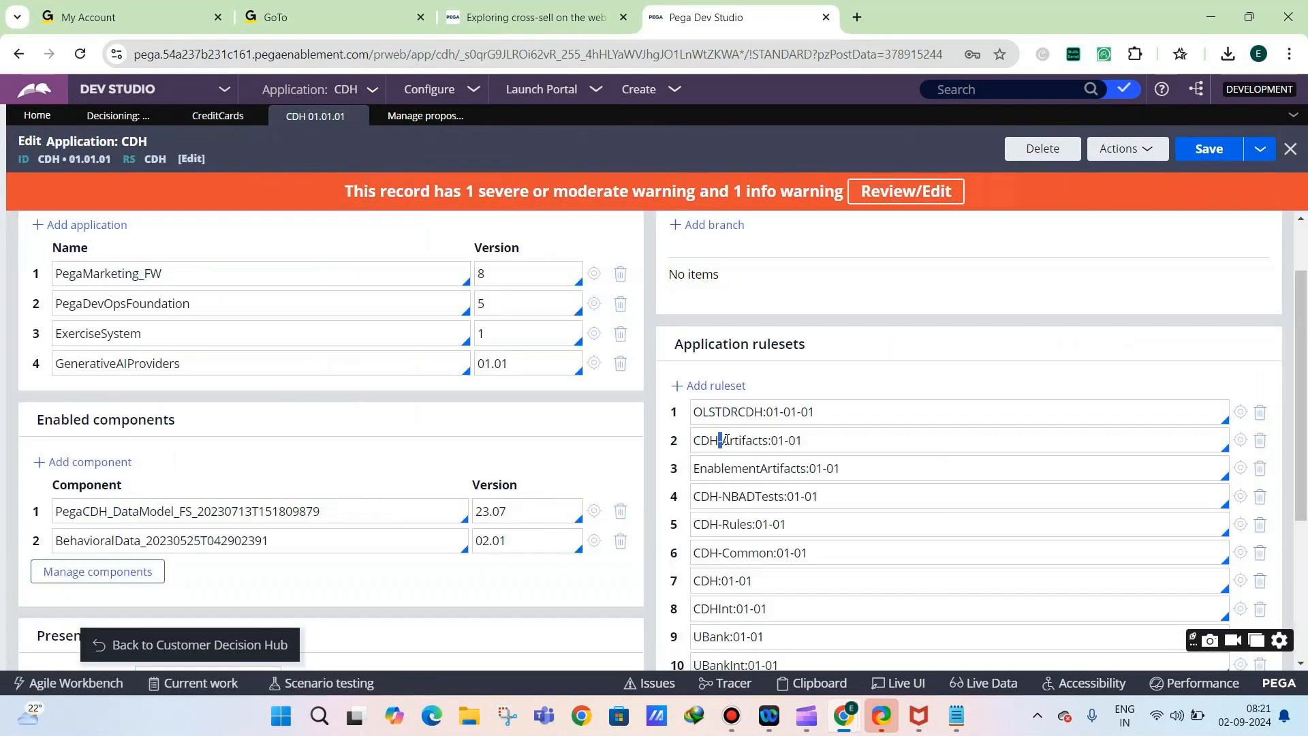
{"action": "left_click_drag", "start_coordinate": [720, 440], "coordinate": [793, 427]}
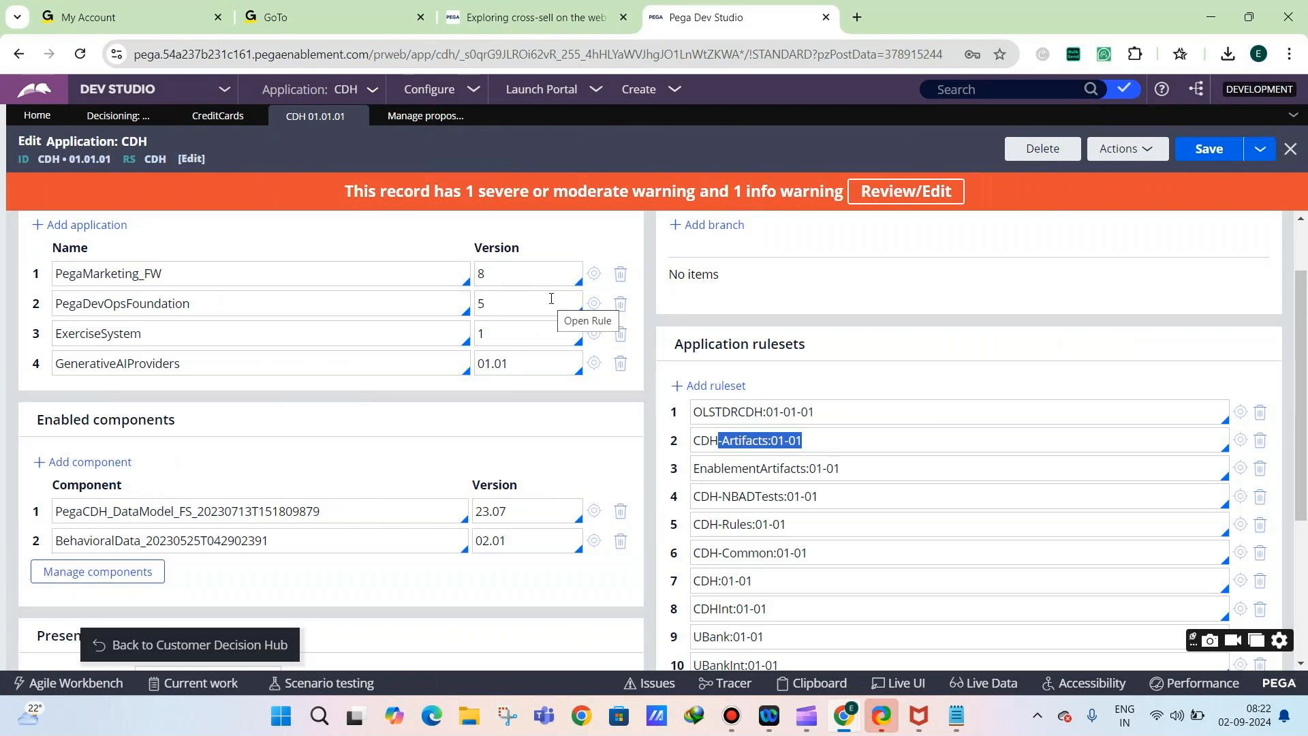
{"action": "left_click", "coordinate": [220, 128]}
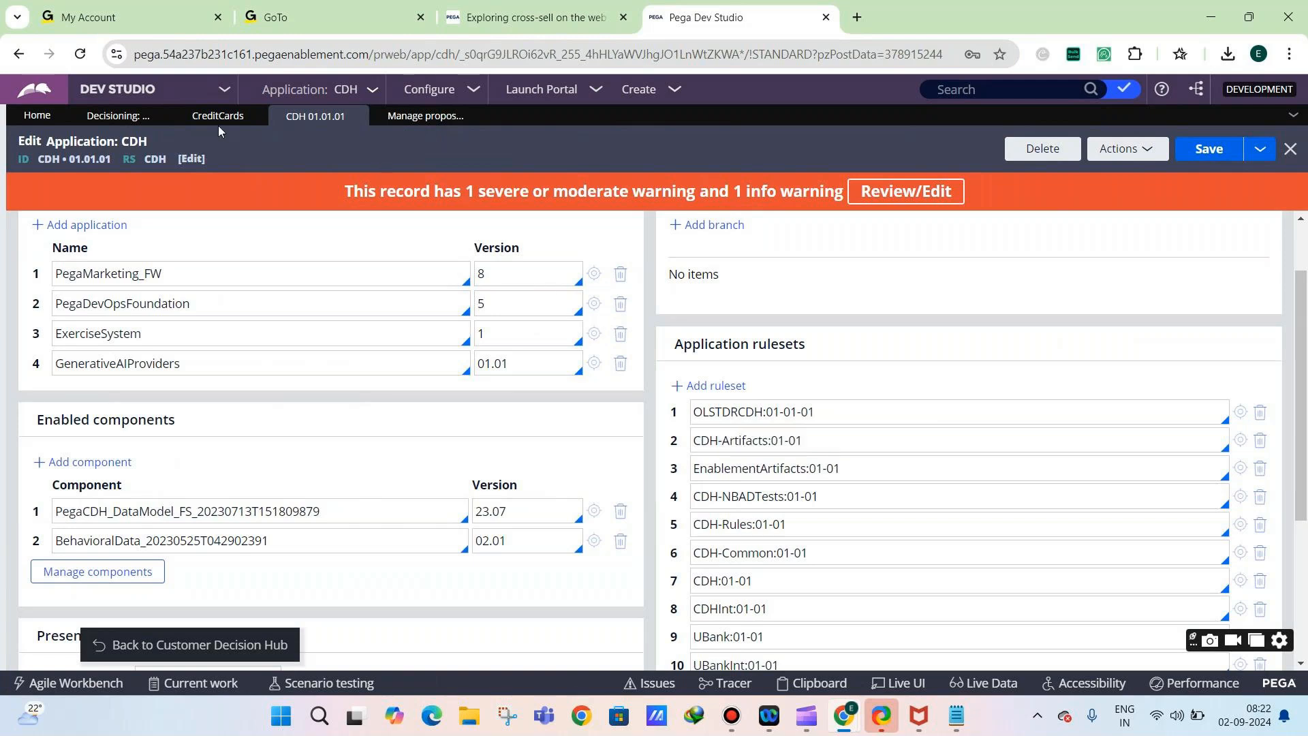
{"action": "left_click", "coordinate": [203, 127]}
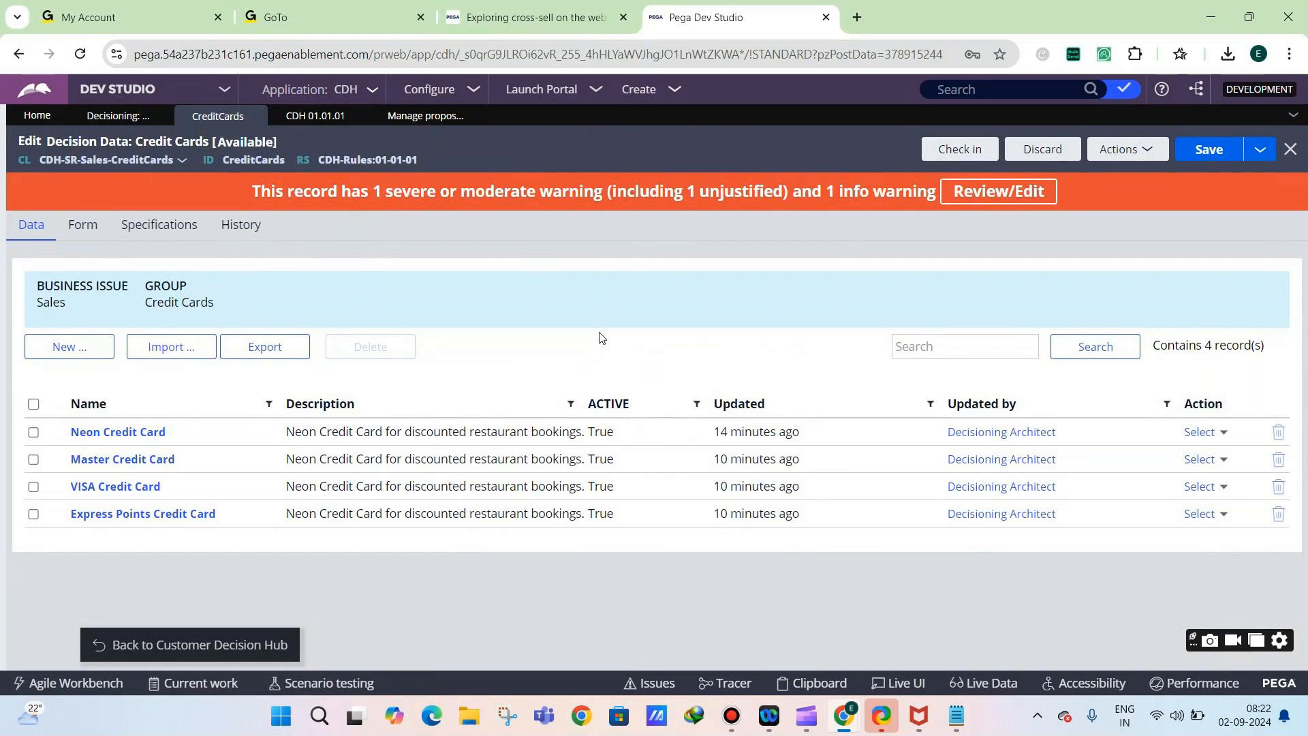
Cancel the new group form and review the hierarchy's versioned decision data records and properties
{"action": "left_click", "coordinate": [96, 125]}
{"action": "left_click", "coordinate": [429, 601]}
{"action": "left_click", "coordinate": [227, 388]}
{"action": "scroll", "coordinate": [221, 398], "scroll_direction": "down", "scroll_amount": 2}
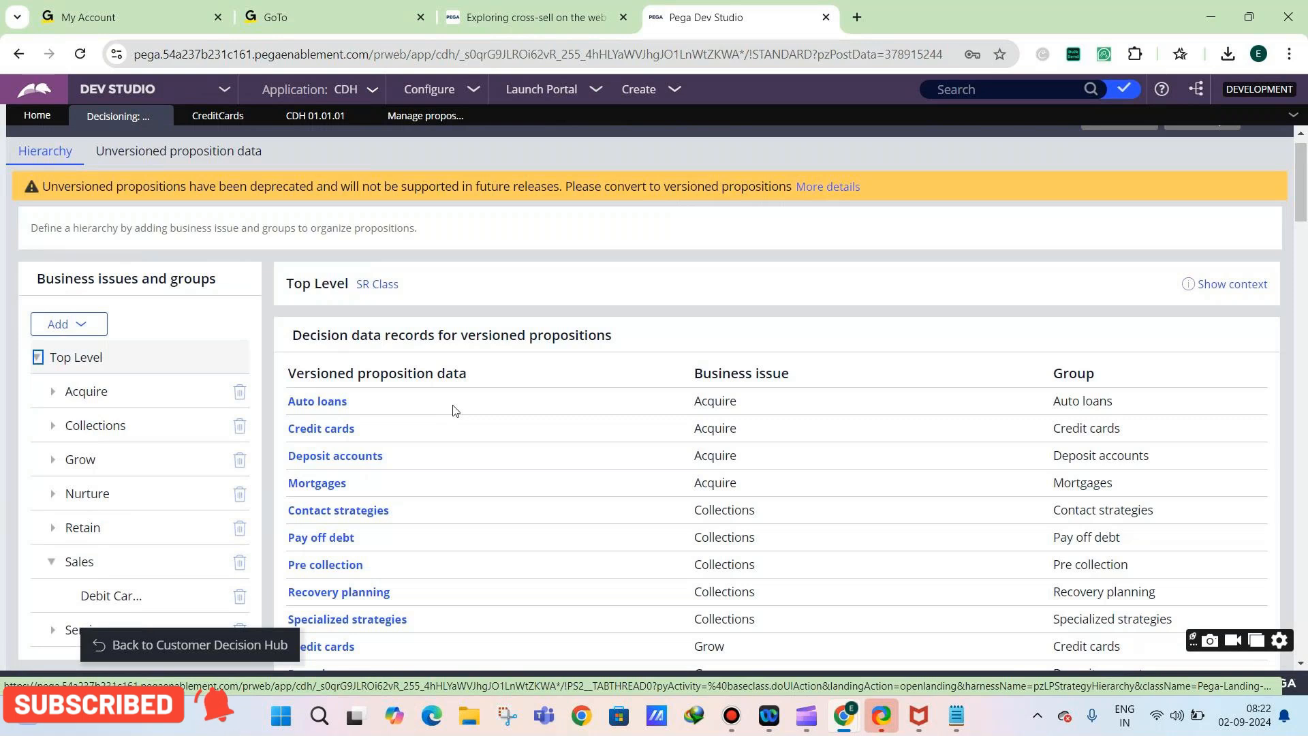
{"action": "scroll", "coordinate": [194, 376], "scroll_direction": "down", "scroll_amount": 2}
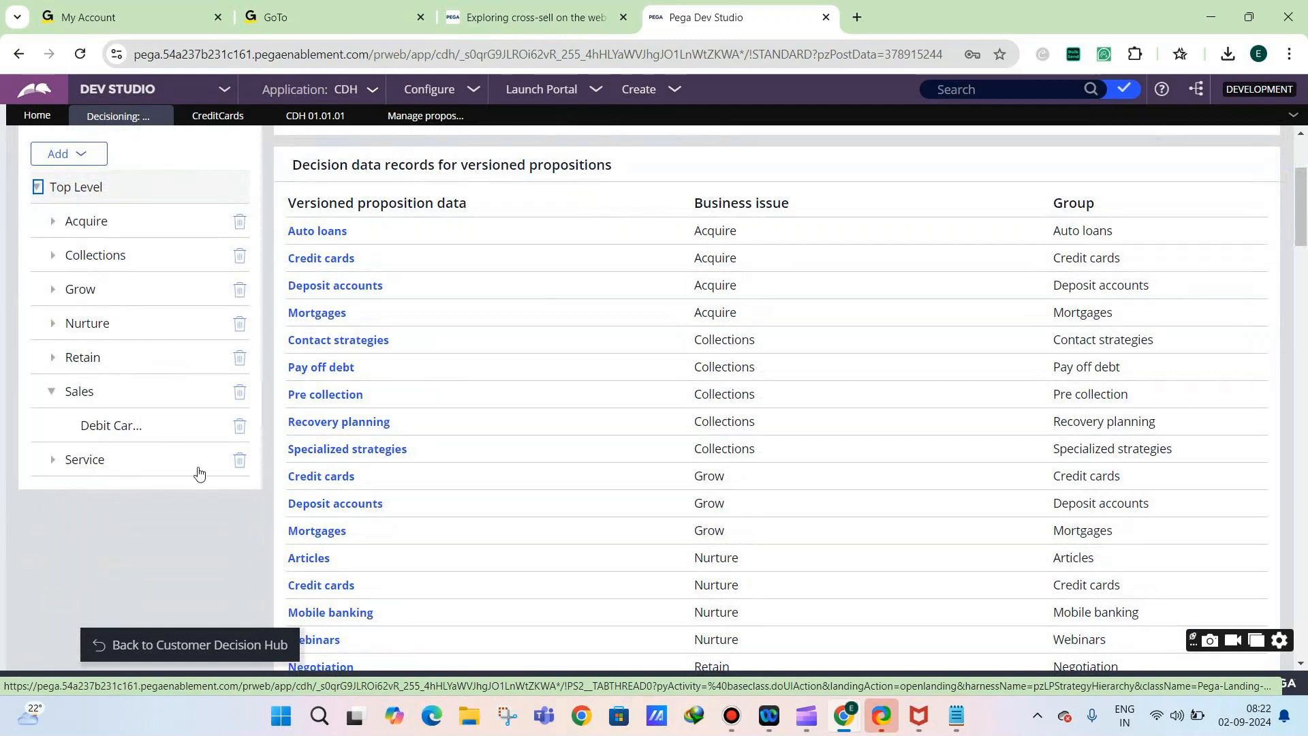
{"action": "scroll", "coordinate": [126, 458], "scroll_direction": "down", "scroll_amount": 1}
{"action": "scroll", "coordinate": [128, 459], "scroll_direction": "down", "scroll_amount": 10}
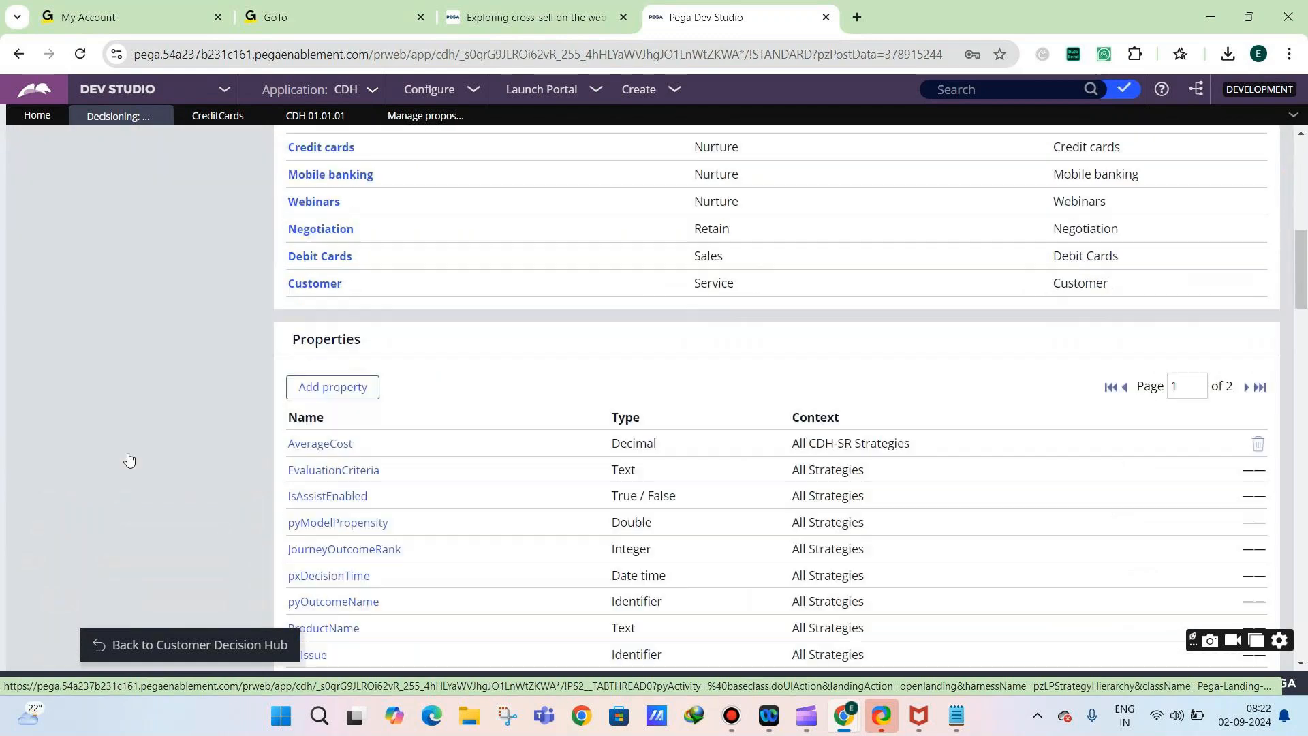
{"action": "scroll", "coordinate": [128, 458], "scroll_direction": "up", "scroll_amount": 12}
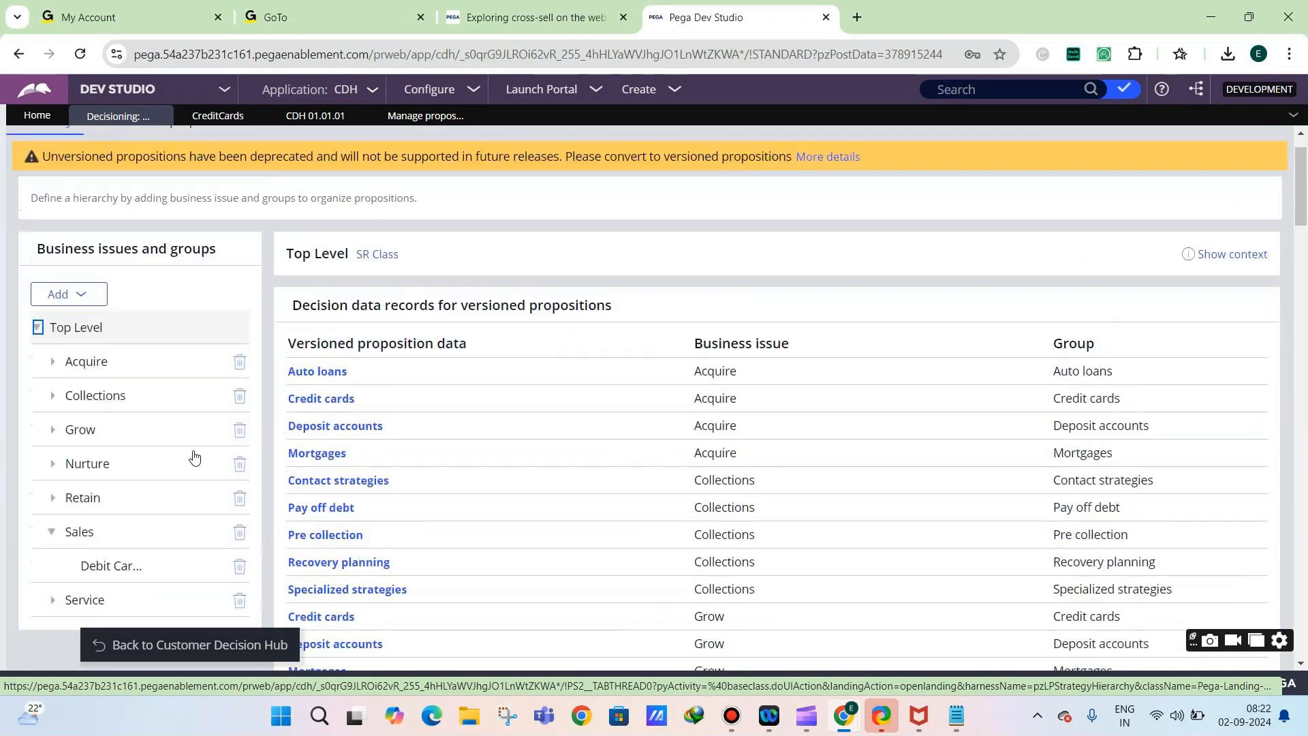
Review the CDH application definition's ruleset list again, with a brief look at the create proposition form
{"action": "left_click", "coordinate": [327, 119]}
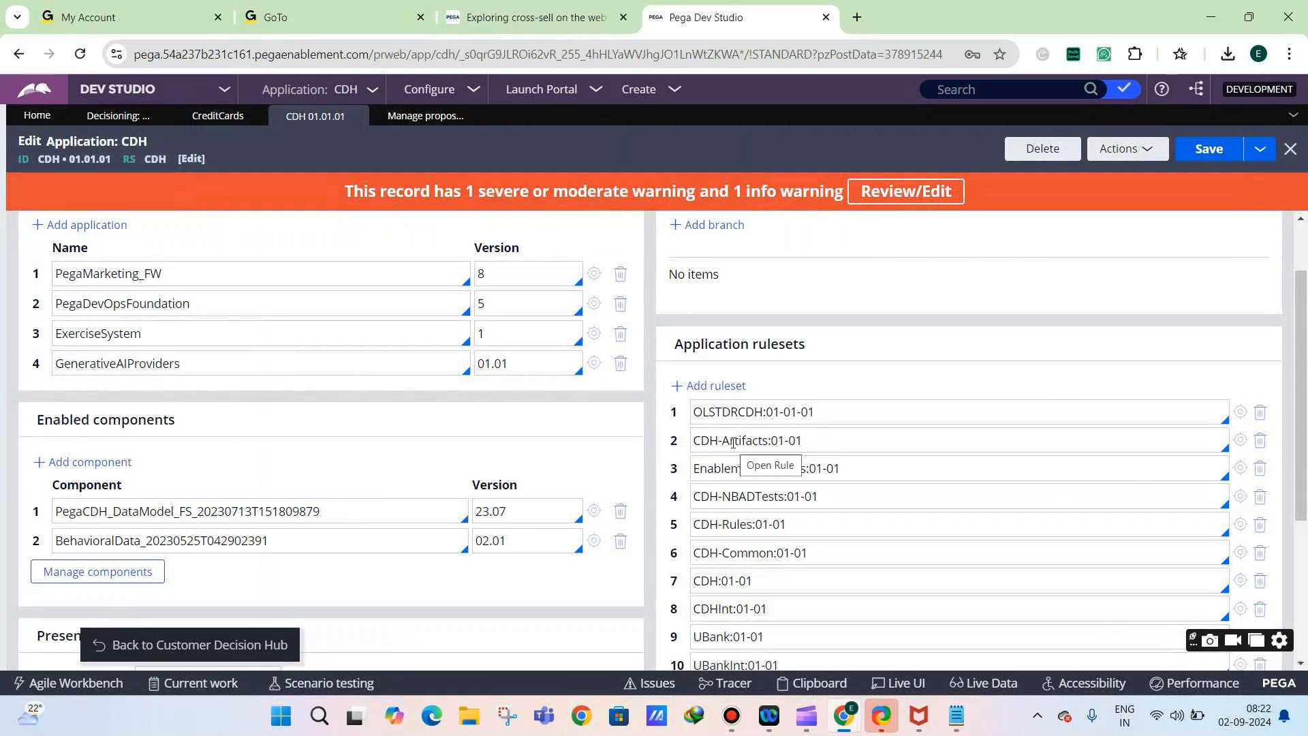
{"action": "left_click", "coordinate": [383, 116]}
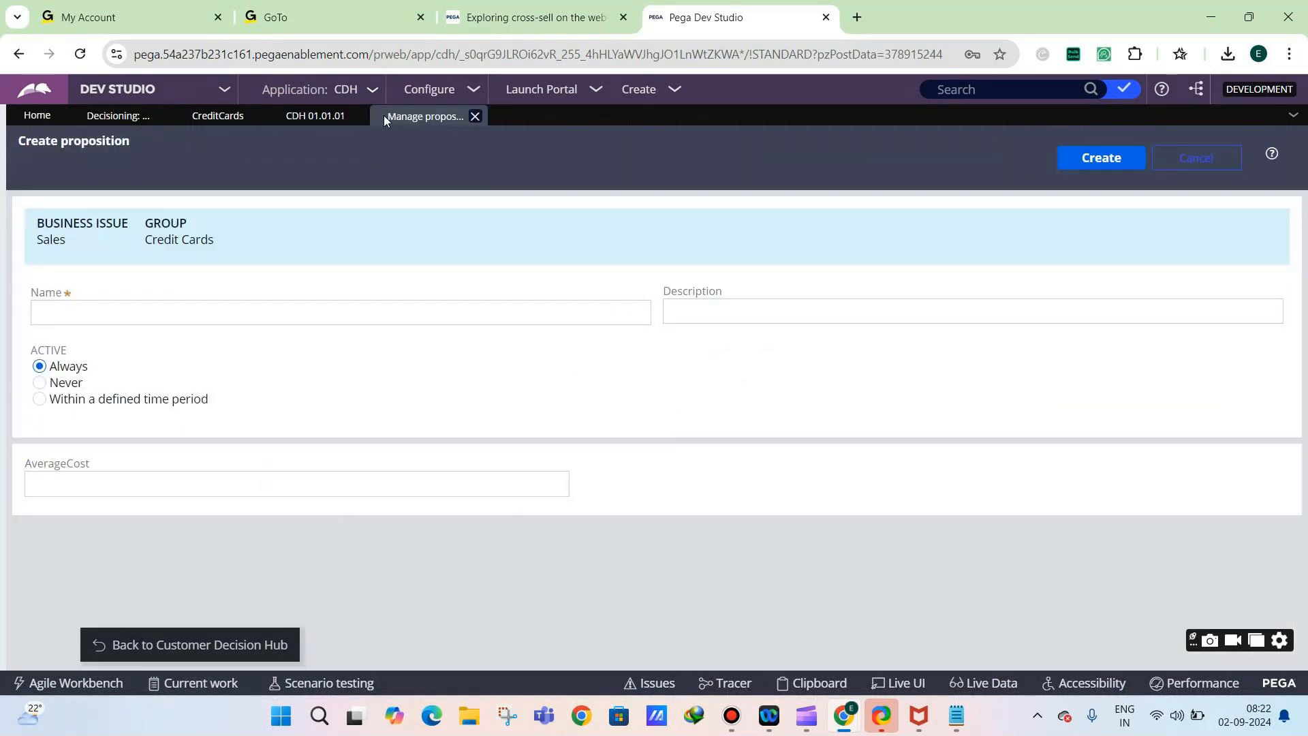
{"action": "left_click", "coordinate": [294, 120]}
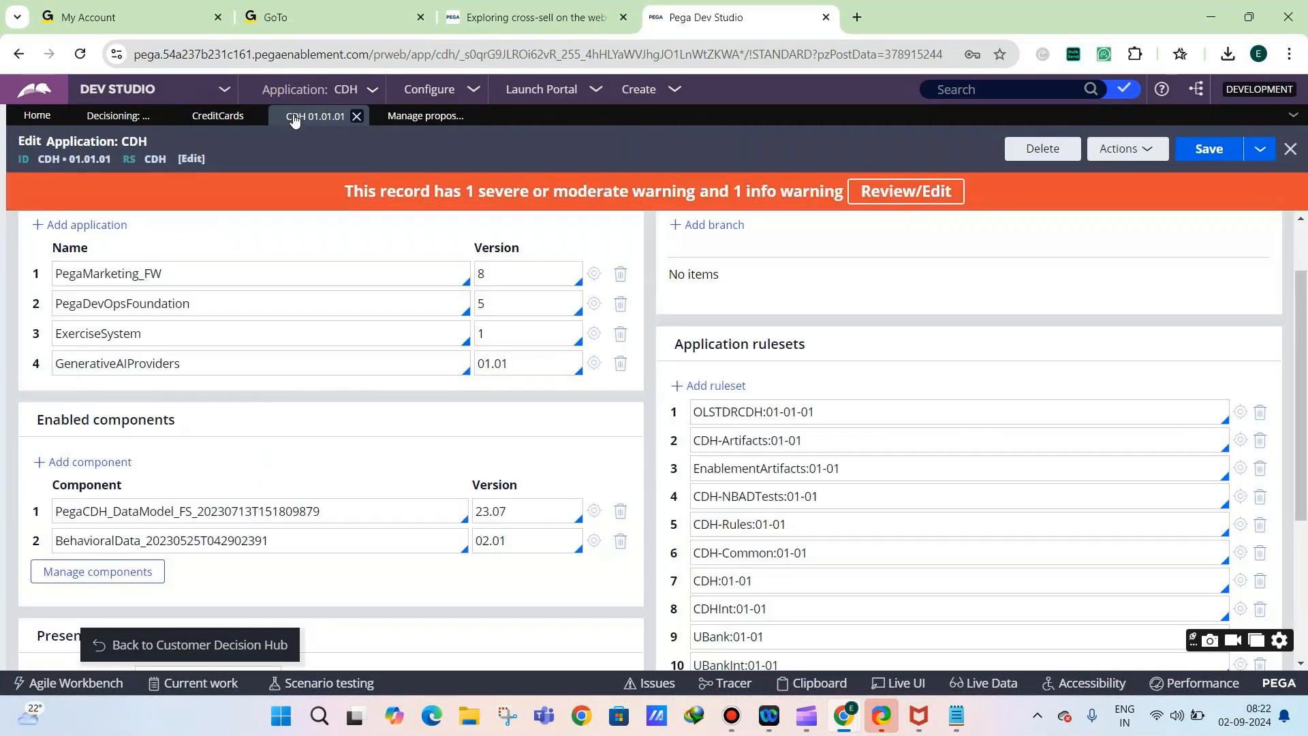
Check the Credit Cards record's CDH-Rules:01-01-01 ruleset, then return to the proposition hierarchy and collapse the Sales issue
{"action": "left_click", "coordinate": [218, 120]}
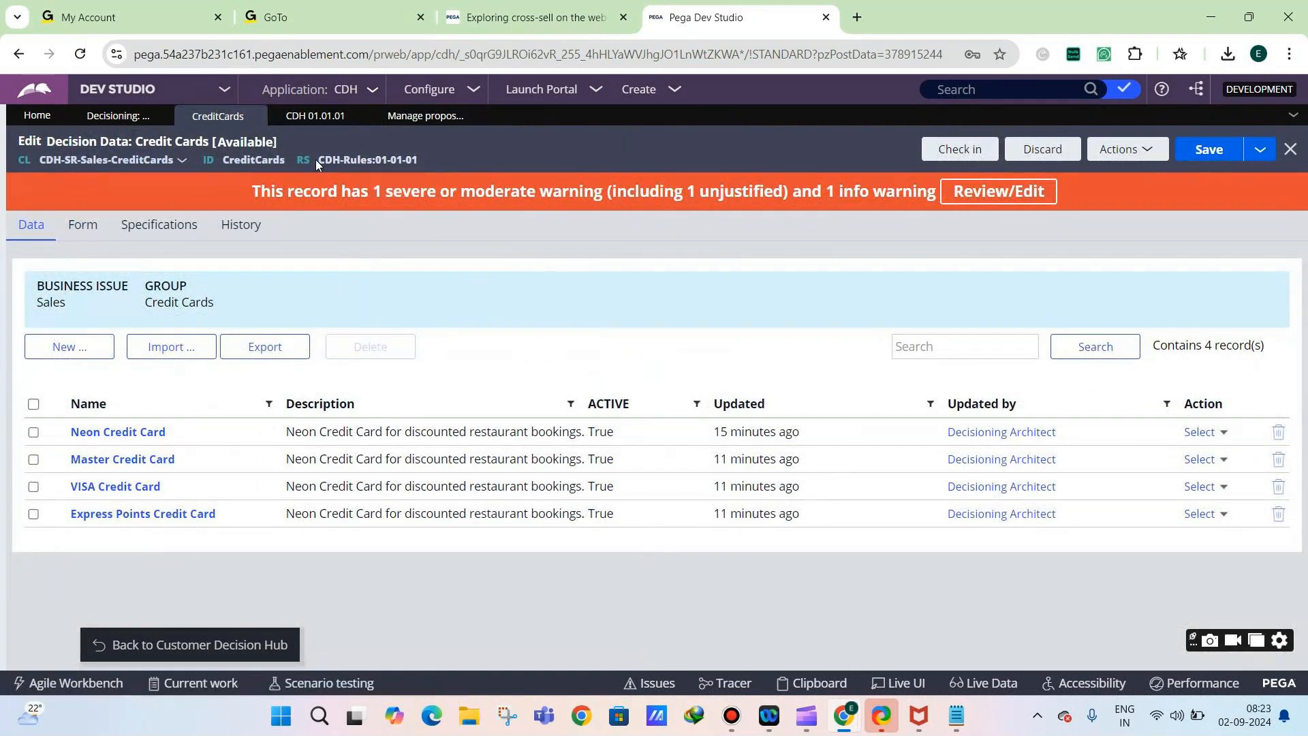
{"action": "left_click_drag", "start_coordinate": [316, 160], "coordinate": [447, 170]}
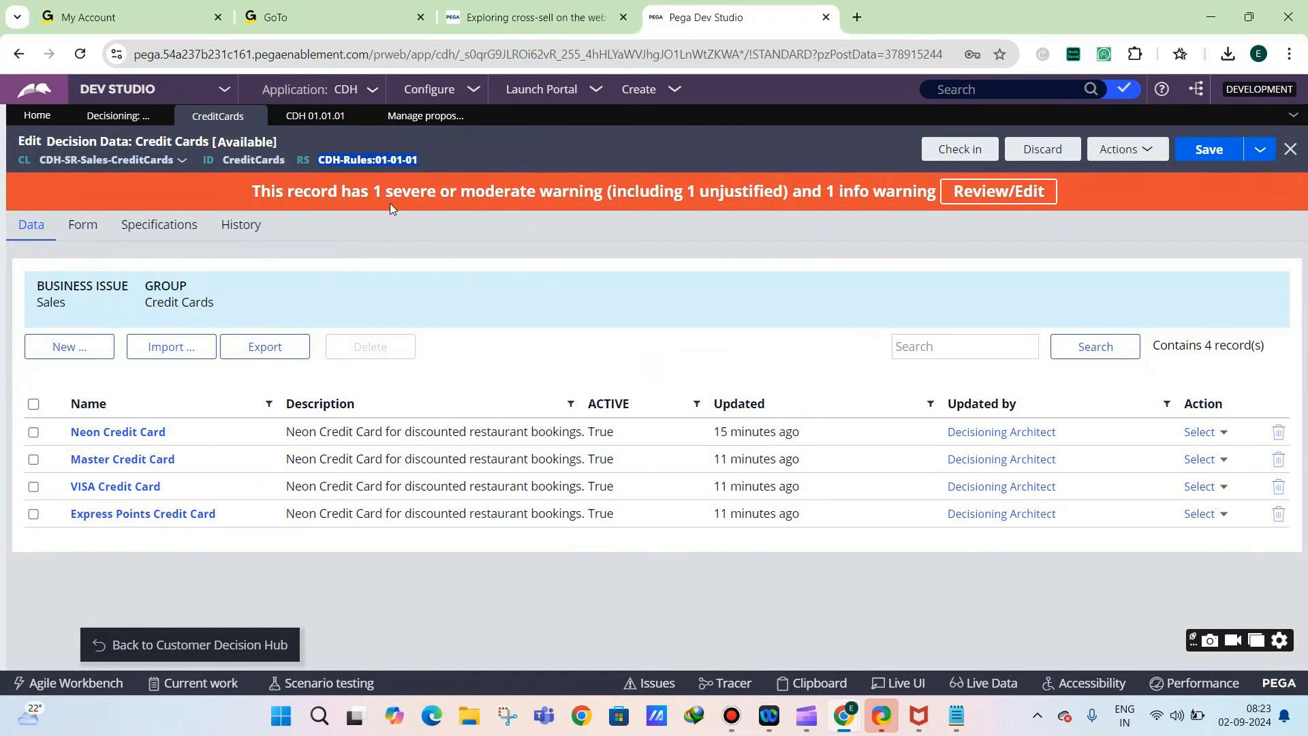
{"action": "left_click", "coordinate": [312, 158]}
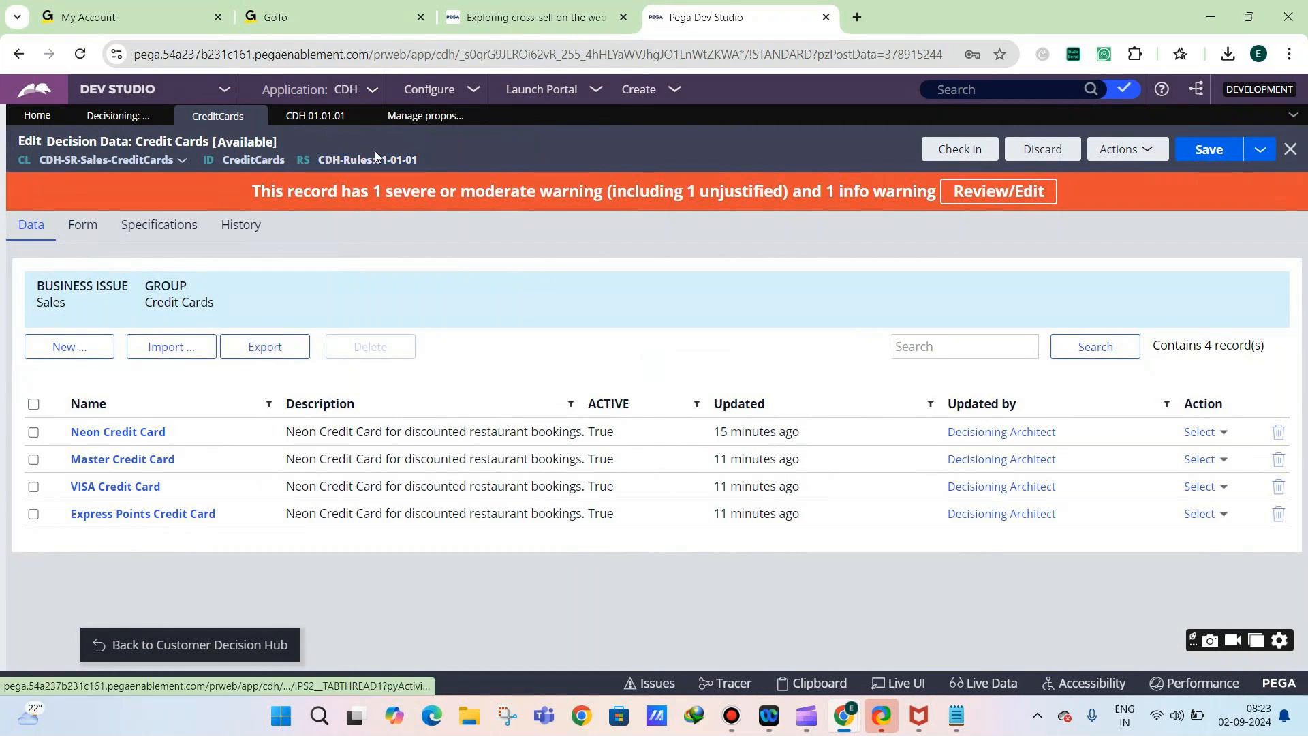
{"action": "left_click", "coordinate": [114, 116]}
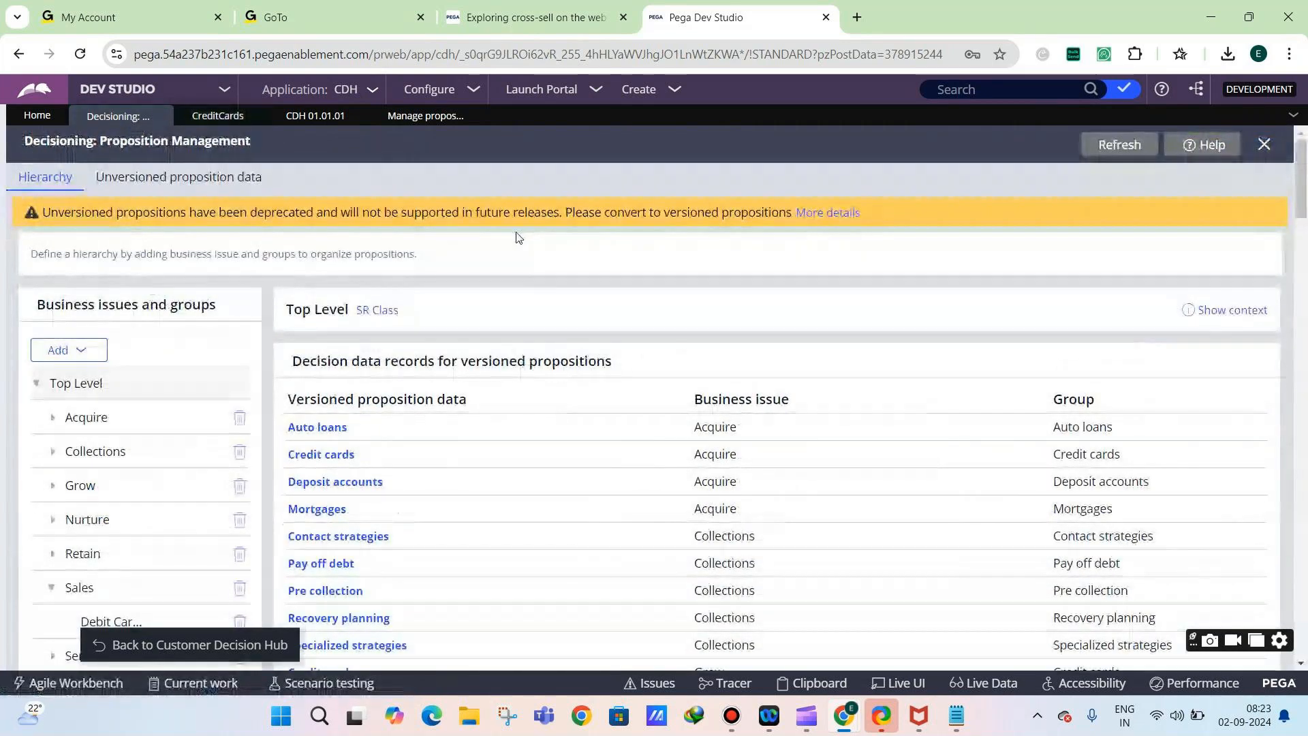
{"action": "scroll", "coordinate": [540, 306], "scroll_direction": "down", "scroll_amount": 1}
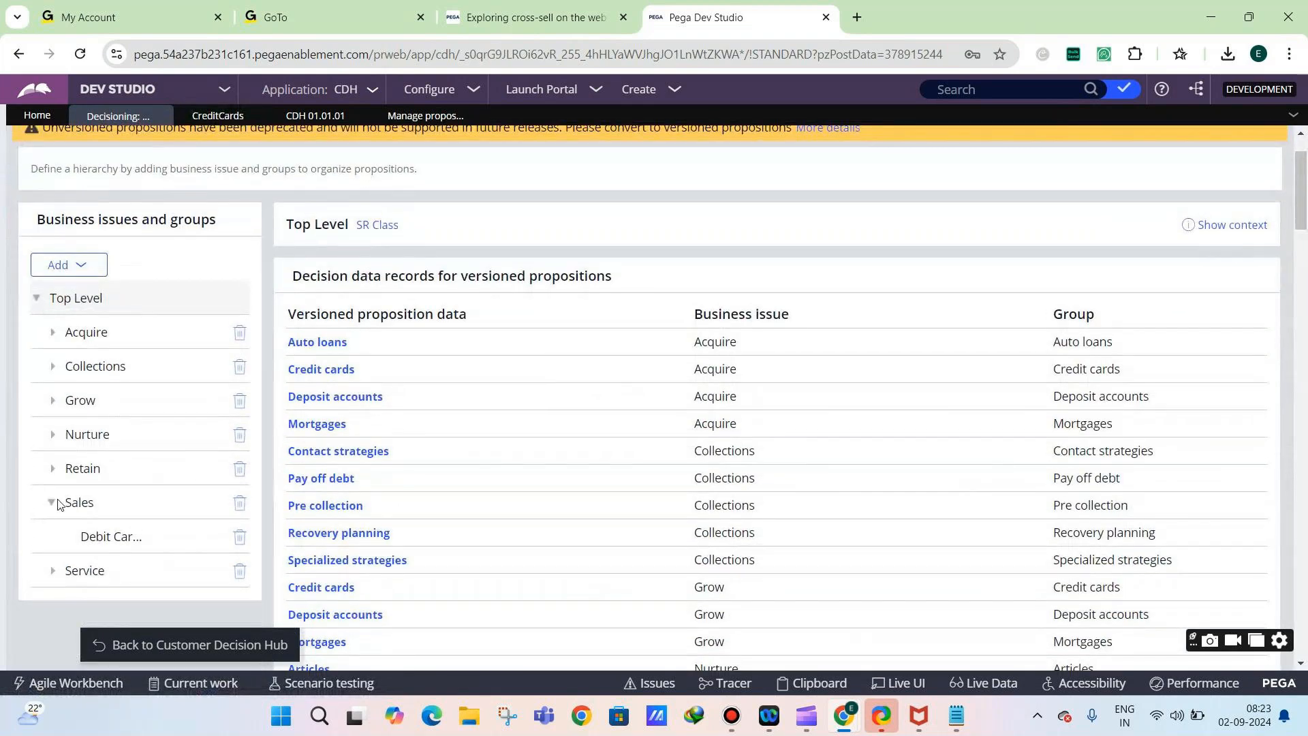
{"action": "left_click", "coordinate": [52, 502]}
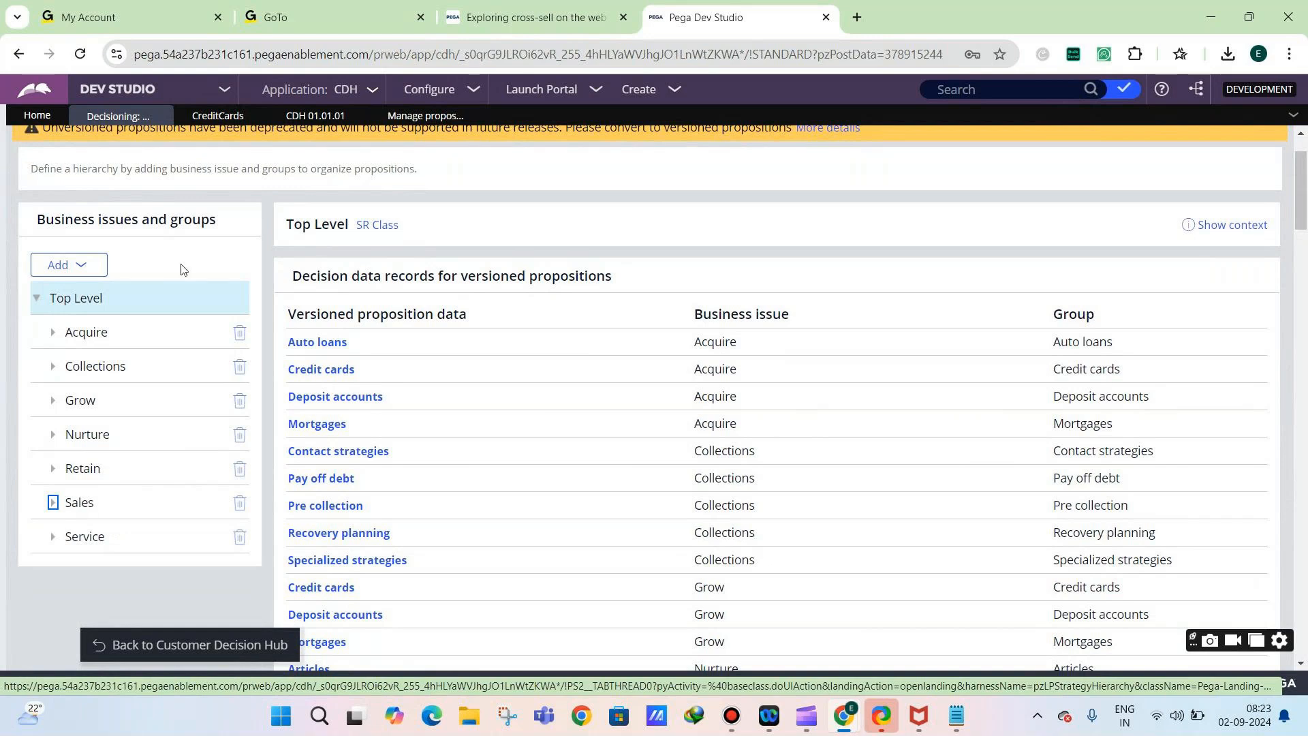
Switch to the Application Creation notes in Notepad and add blank lines below "50% discount on nike shoe"
{"action": "left_click", "coordinate": [952, 712]}
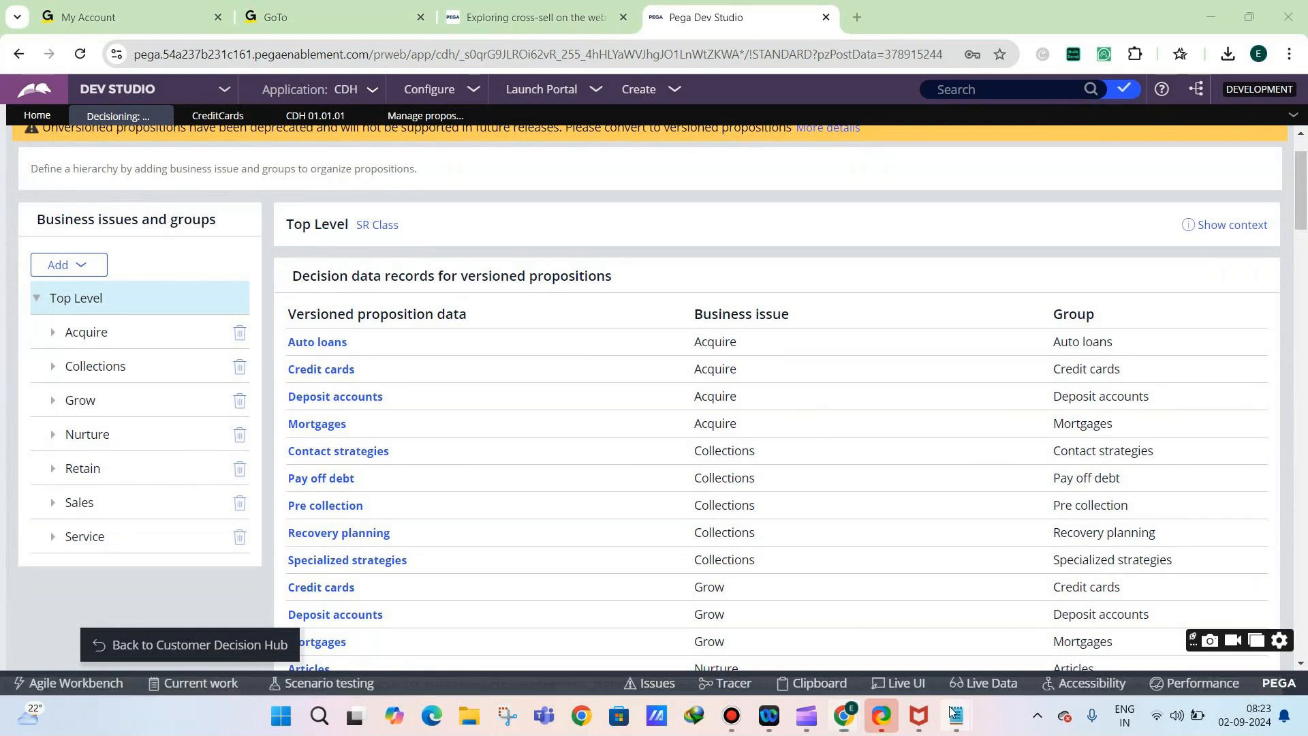
{"action": "left_click", "coordinate": [872, 623]}
{"action": "scroll", "coordinate": [436, 466], "scroll_direction": "down", "scroll_amount": 1}
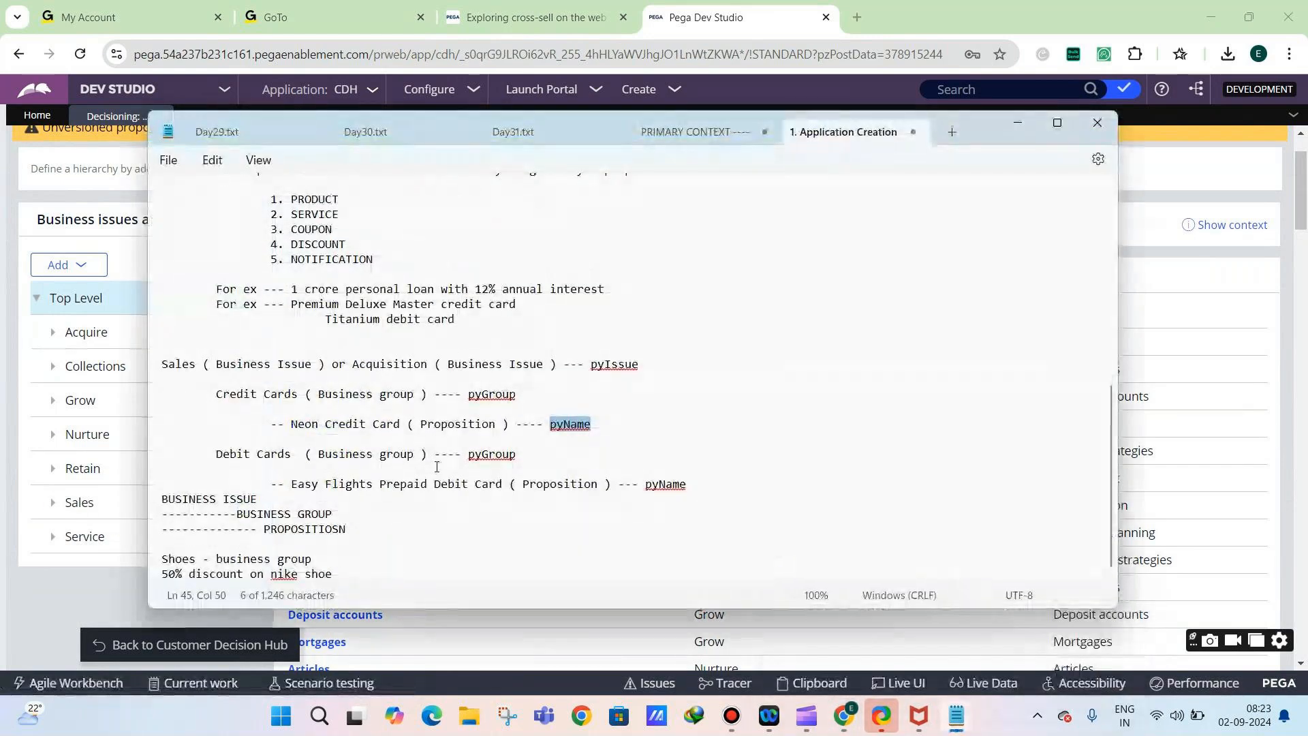
{"action": "left_click", "coordinate": [422, 576]}
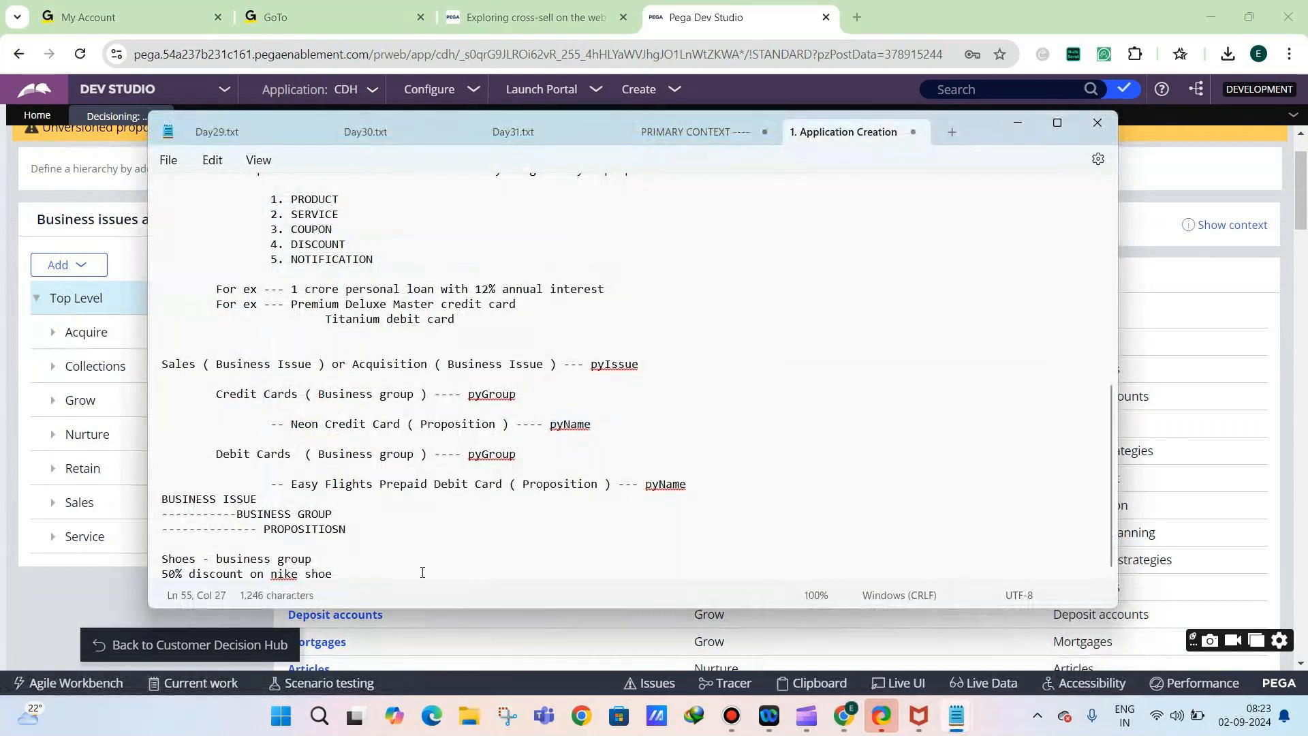
{"action": "key", "text": "Return"}
{"action": "key", "text": "Return"}
{"action": "key", "text": "Return"}
{"action": "key", "text": "Return"}
{"action": "key", "text": "Return"}
{"action": "key", "text": "Return"}
{"action": "key", "text": "Return"}
{"action": "key", "text": "Return"}
{"action": "key", "text": "Return"}
{"action": "key", "text": "Return"}
{"action": "key", "text": "Return"}
{"action": "key", "text": "Return"}
{"action": "key", "text": "Return"}
{"action": "key", "text": "Return"}
{"action": "key", "text": "Return"}
{"action": "key", "text": "Return"}
{"action": "key", "text": "Return"}
{"action": "key", "text": "Return"}
{"action": "key", "text": "Return"}
{"action": "key", "text": "Return"}
{"action": "key", "text": "Return"}
{"action": "key", "text": "Return"}
{"action": "key", "text": "Return"}
{"action": "key", "text": "Return"}
{"action": "key", "text": "Return"}
{"action": "key", "text": "Return"}
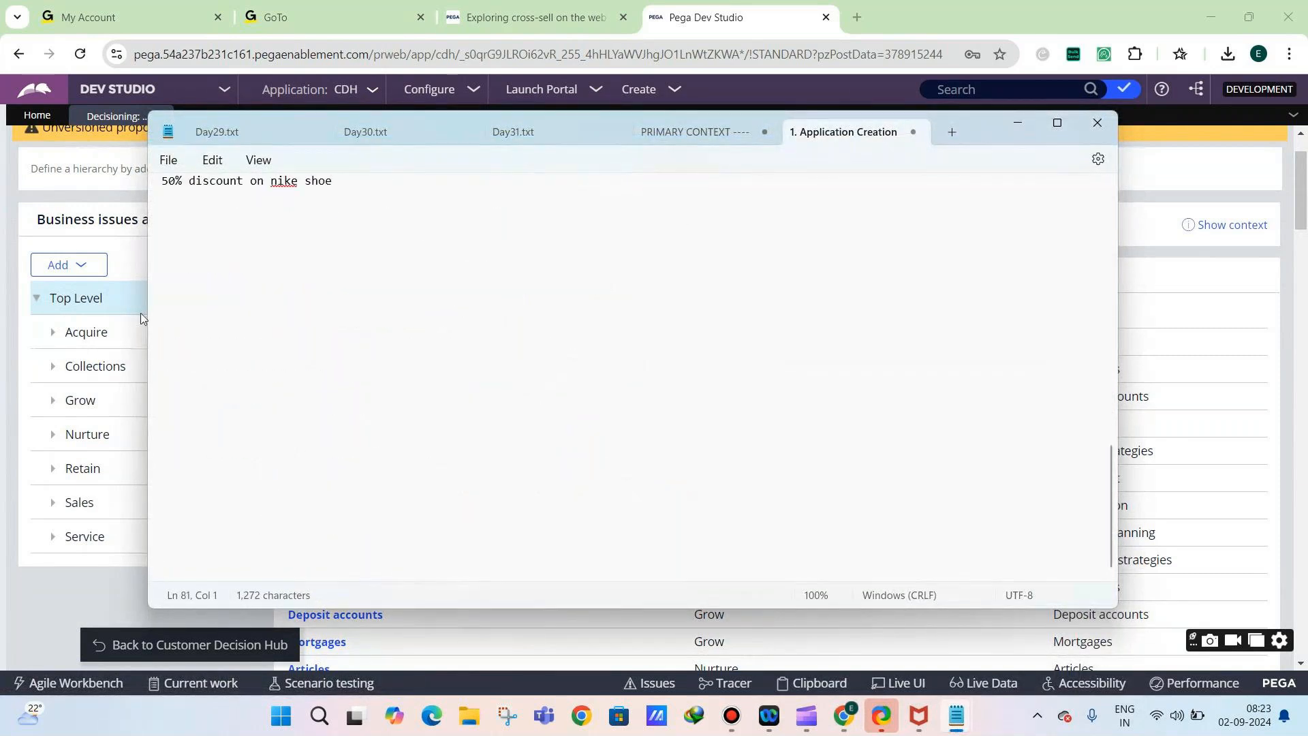
Outline four dash-indented levels in the blank space: BUSINESS ISSUE, BUSINESS GROUP, PROPOSITION and ATTRIBUTES, separated by blank lines
{"action": "left_click", "coordinate": [222, 254]}
{"action": "type", "text": "BUSINSS"}
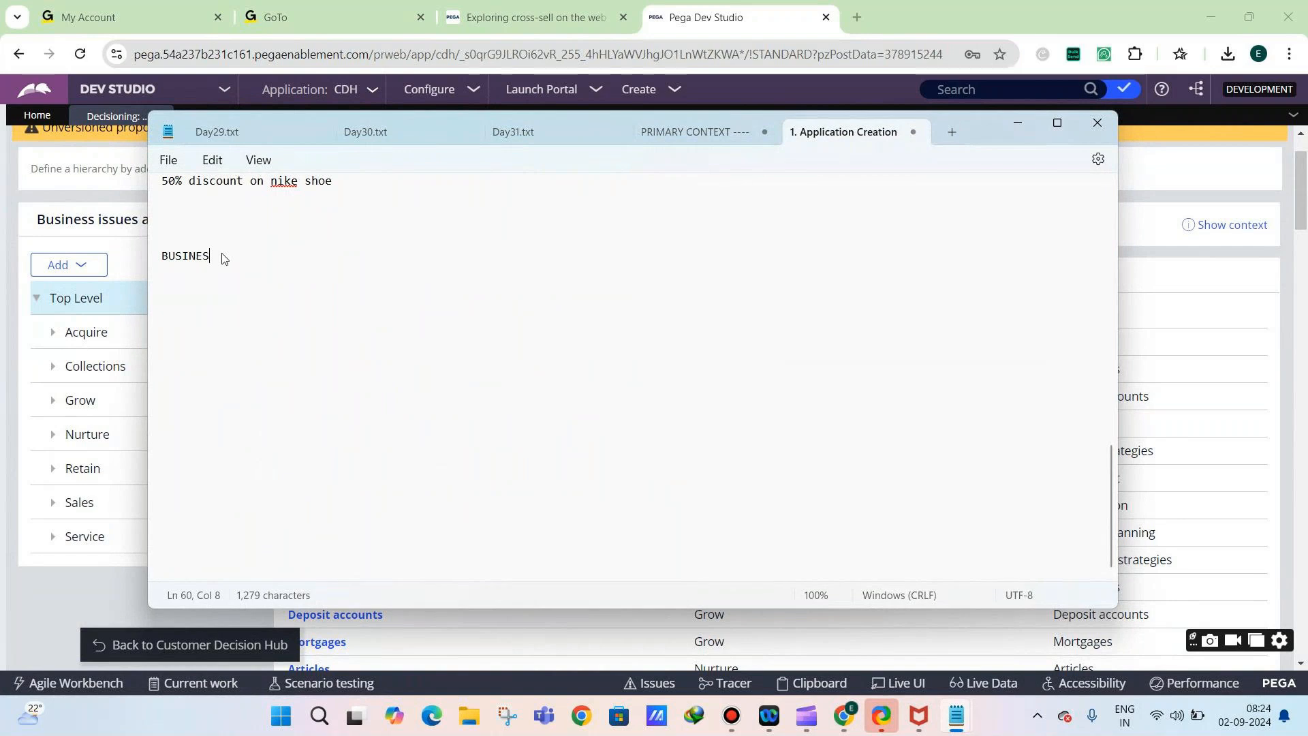
{"action": "type", "text": "S ISSUE"}
{"action": "key", "text": "Return"}
{"action": "key", "text": "Return"}
{"action": "type", "text": "----------- BUSINESS GROUP"}
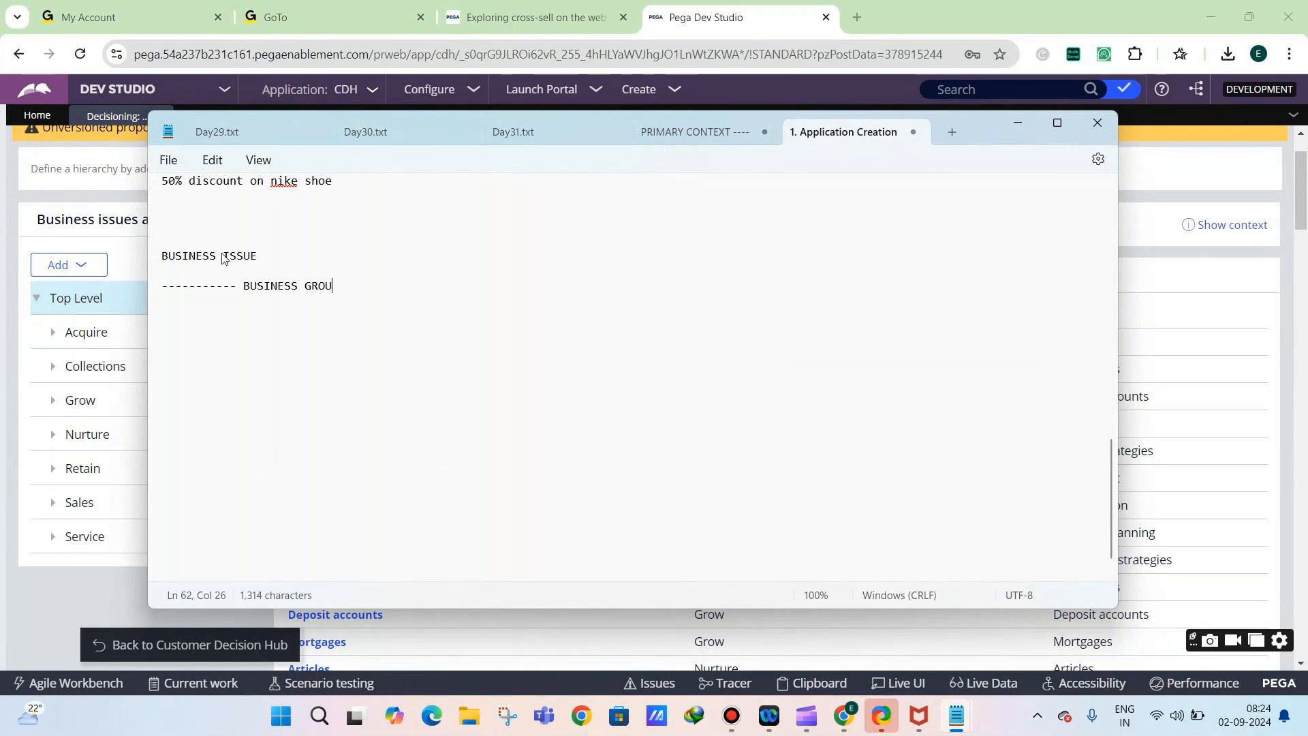
{"action": "key", "text": "Return"}
{"action": "key", "text": "Return"}
{"action": "type", "text": "------------------- PROPOSITION"}
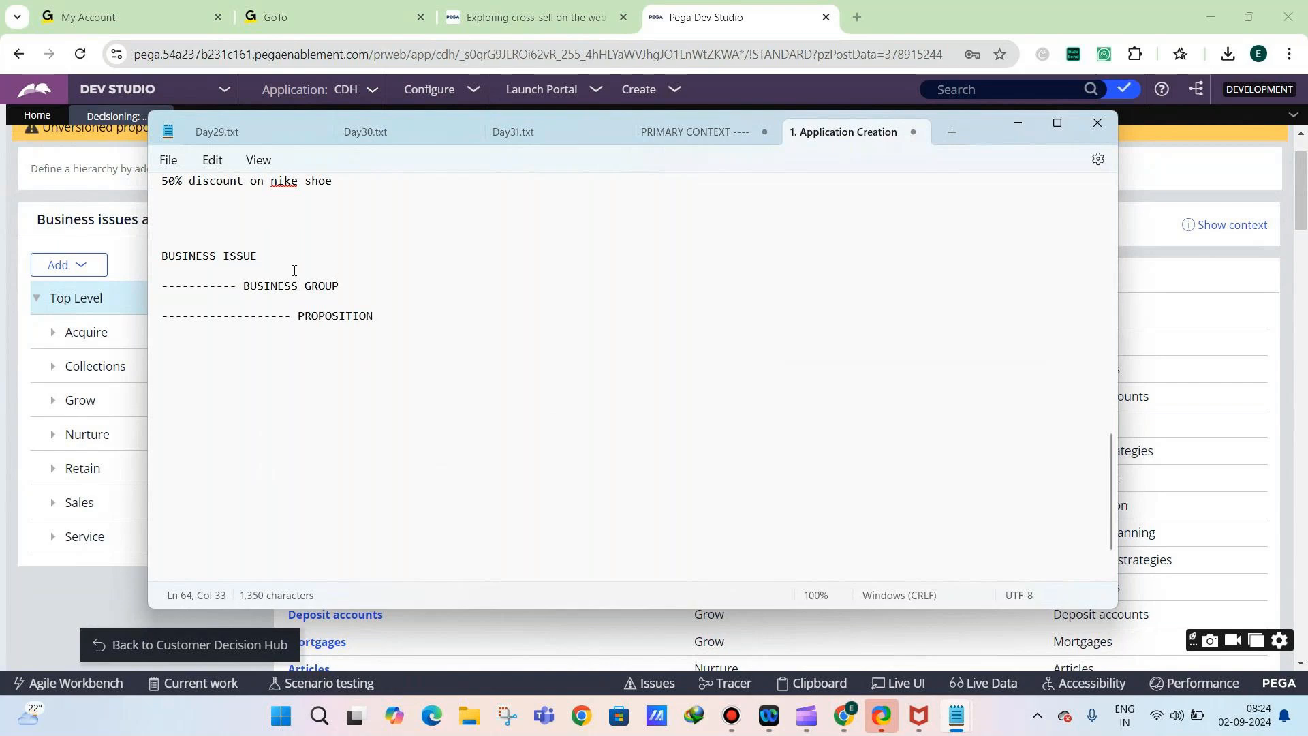
{"action": "key", "text": "Return"}
{"action": "key", "text": "Return"}
{"action": "type", "text": "--------------------------- ATTRIBUTES"}
Annotate the new BUSINESS ISSUE line with "(purpose of the promotion - SALES,ACQUISITION,RETENTION)"
{"action": "left_click", "coordinate": [289, 259]}
{"action": "type", "text": "(purpose of the promotion"}
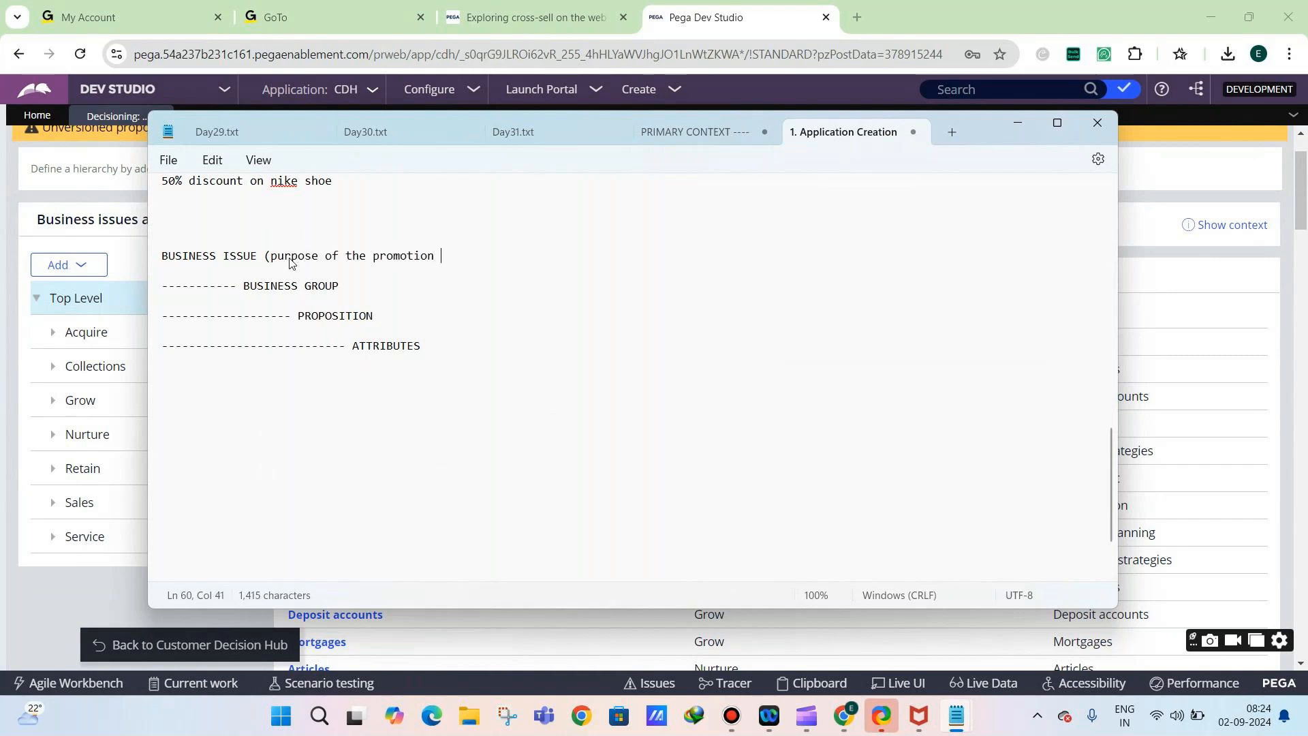
{"action": "type", "text": " - SALES,ACQUI"}
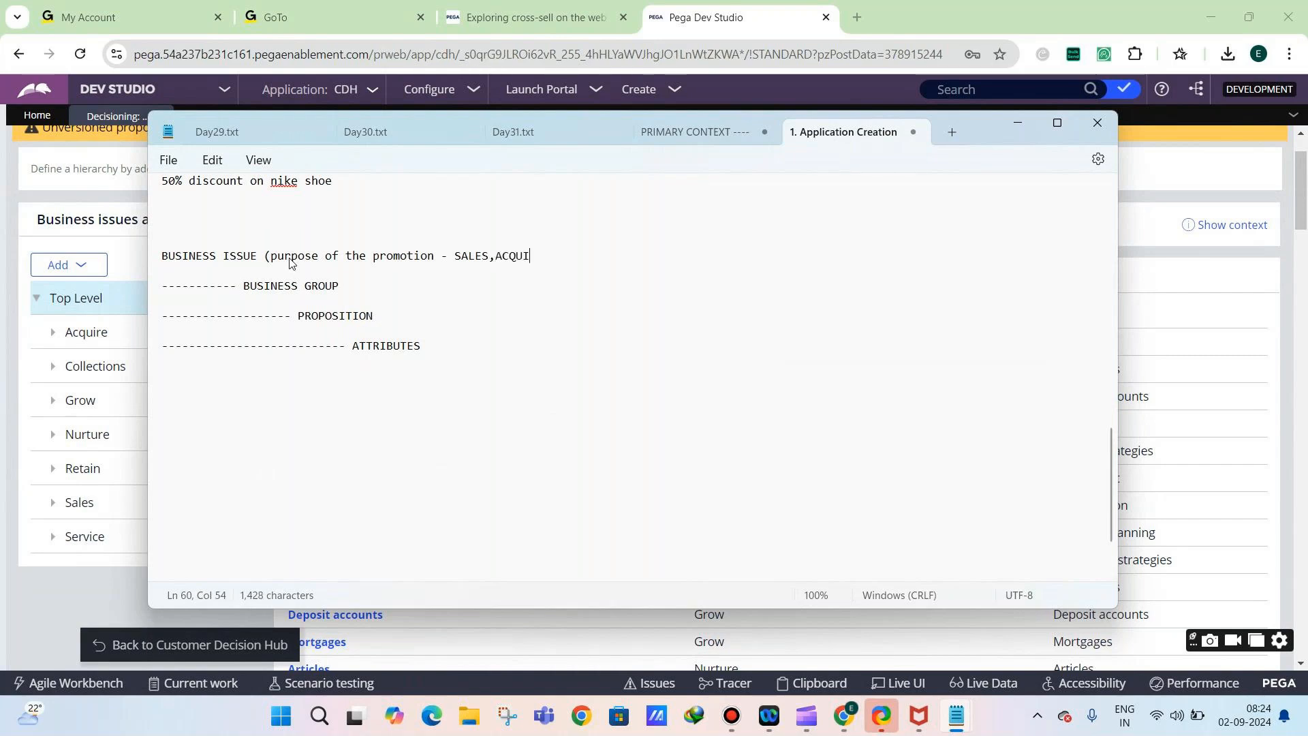
{"action": "type", "text": "SITION,RETENTION)"}
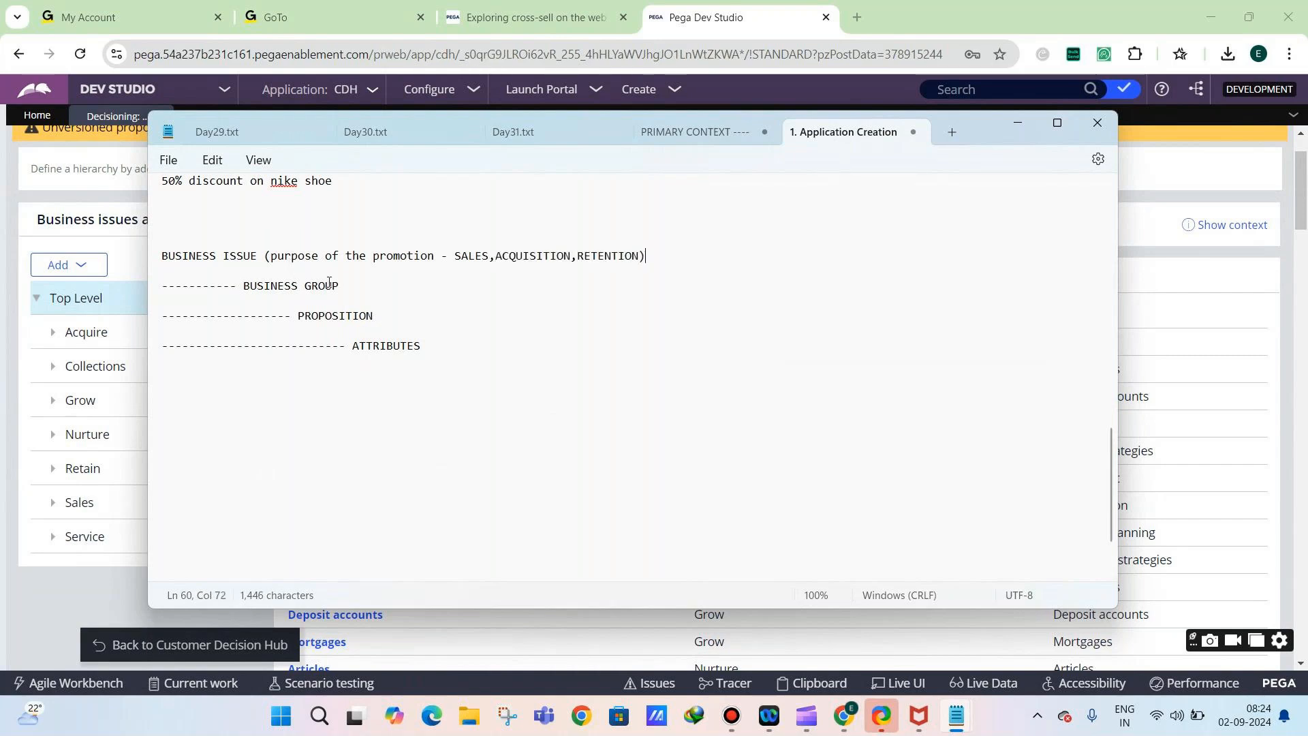
Annotate the new BUSINESS GROUP line with "(category of the promotion -- CREDIT CARDS, DEBIT CARDS, HOUSING LOANS...)"
{"action": "left_click", "coordinate": [372, 286]}
{"action": "type", "text": "(category of the promotion -- CREDIT CAR"}
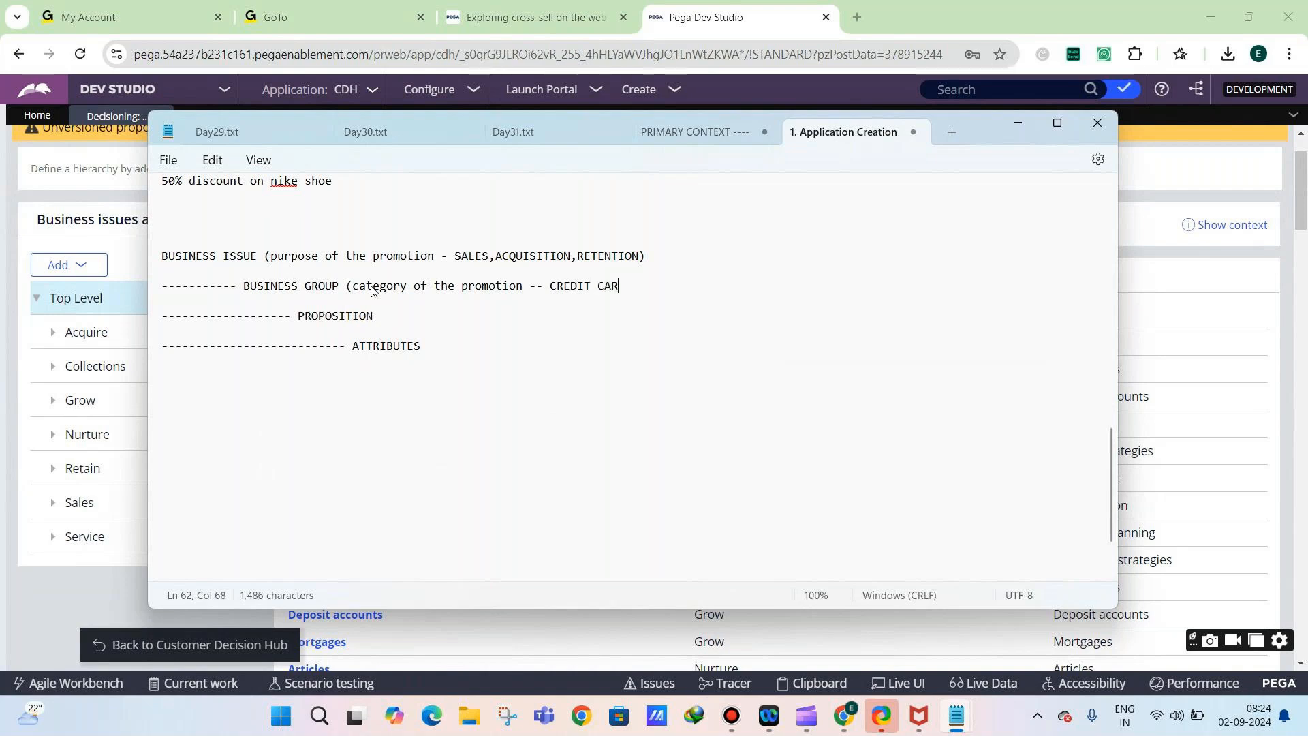
{"action": "type", "text": "DS, DEBIT CARDS, HOUSING LOANS"}
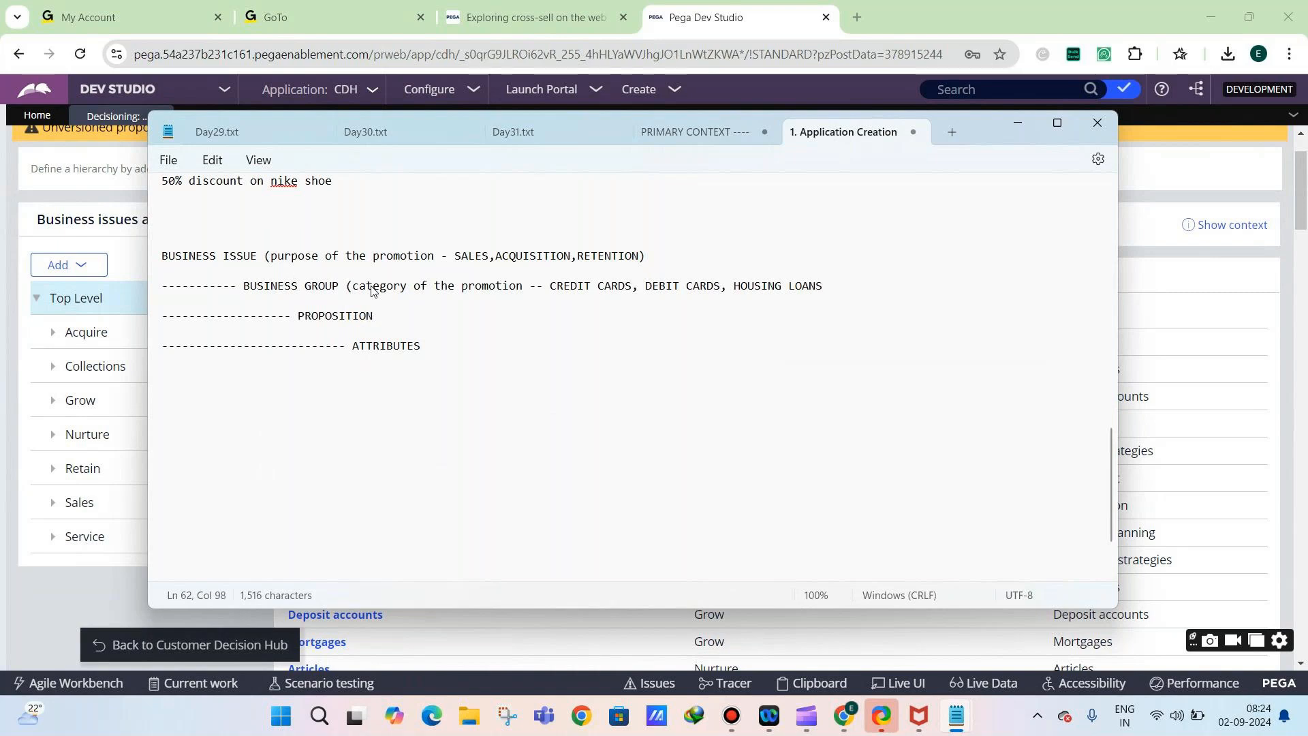
{"action": "type", "text": "...)"}
Annotate the new PROPOSITION line with "(promotion itself --- 1 cr personal loan, 50l housing loan, premium debit card)"
{"action": "left_click", "coordinate": [381, 322]}
{"action": "type", "text": "(promotion itself "}
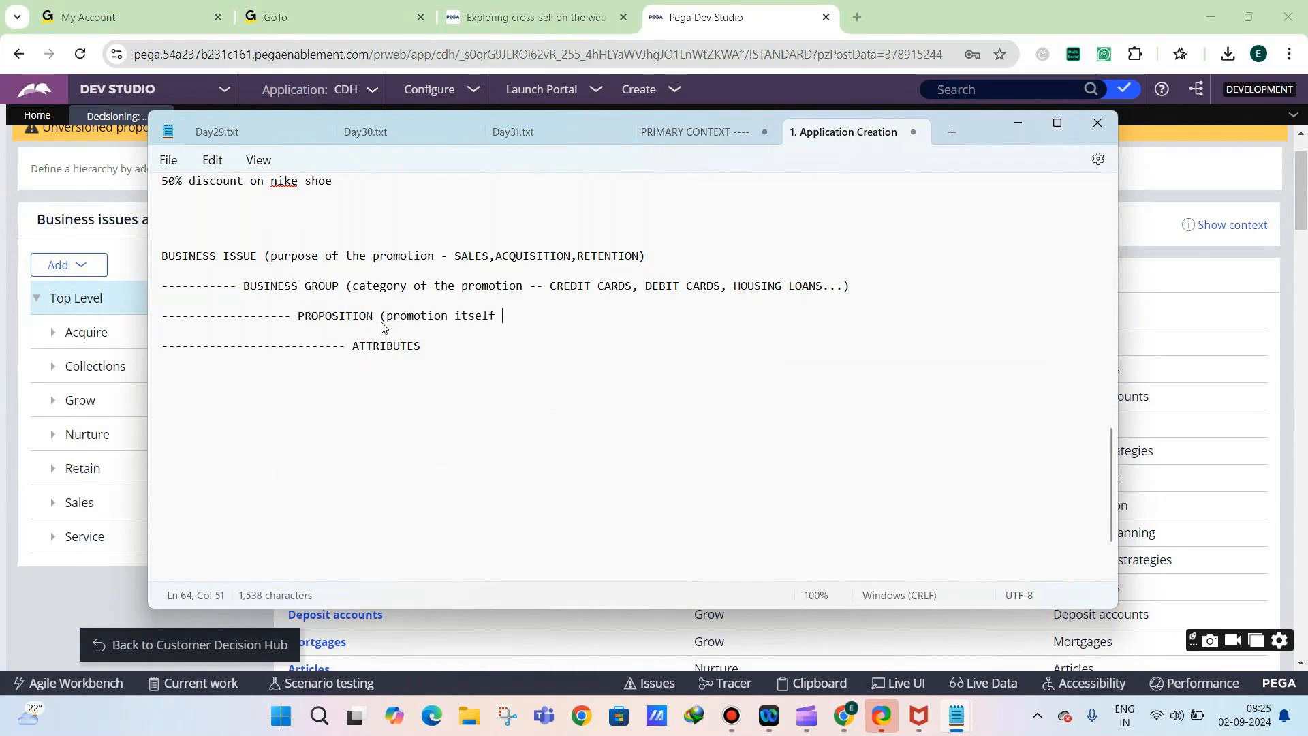
{"action": "type", "text": "--- 1 cr personal loan,"}
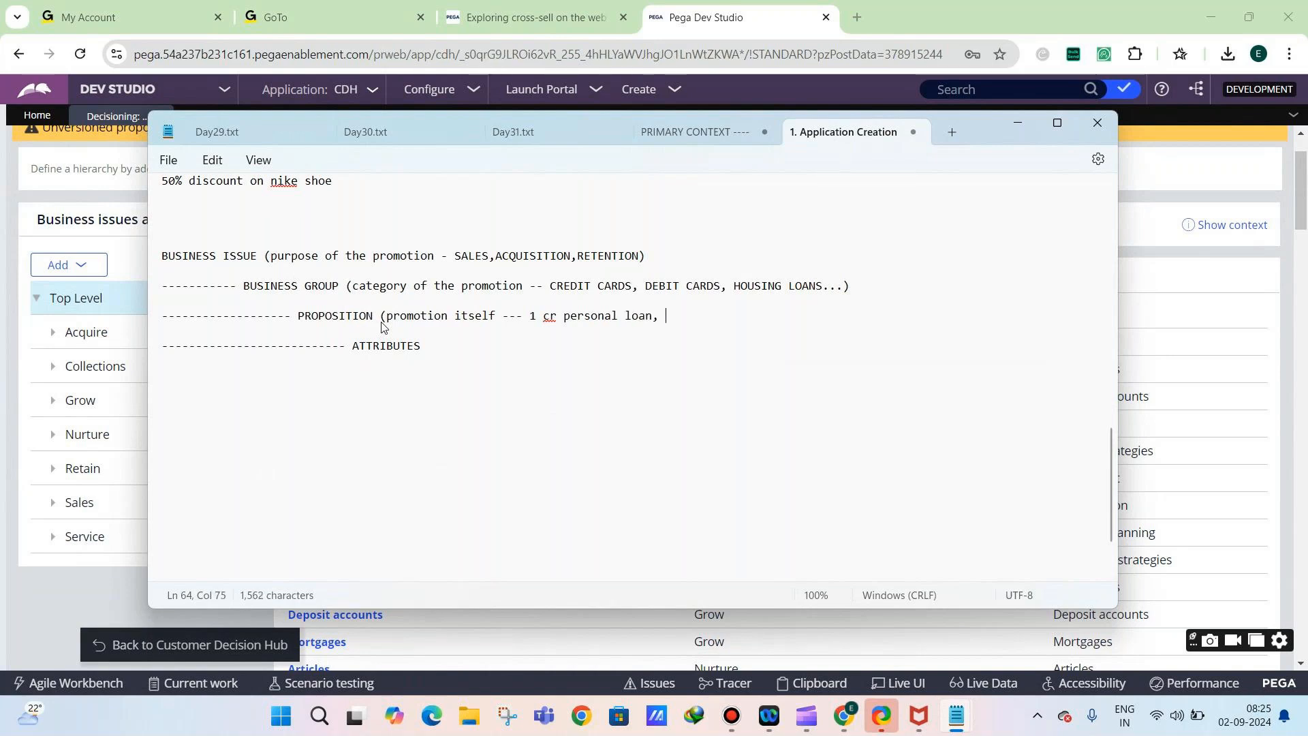
{"action": "type", "text": " 50l housing loan, premium debit card)"}
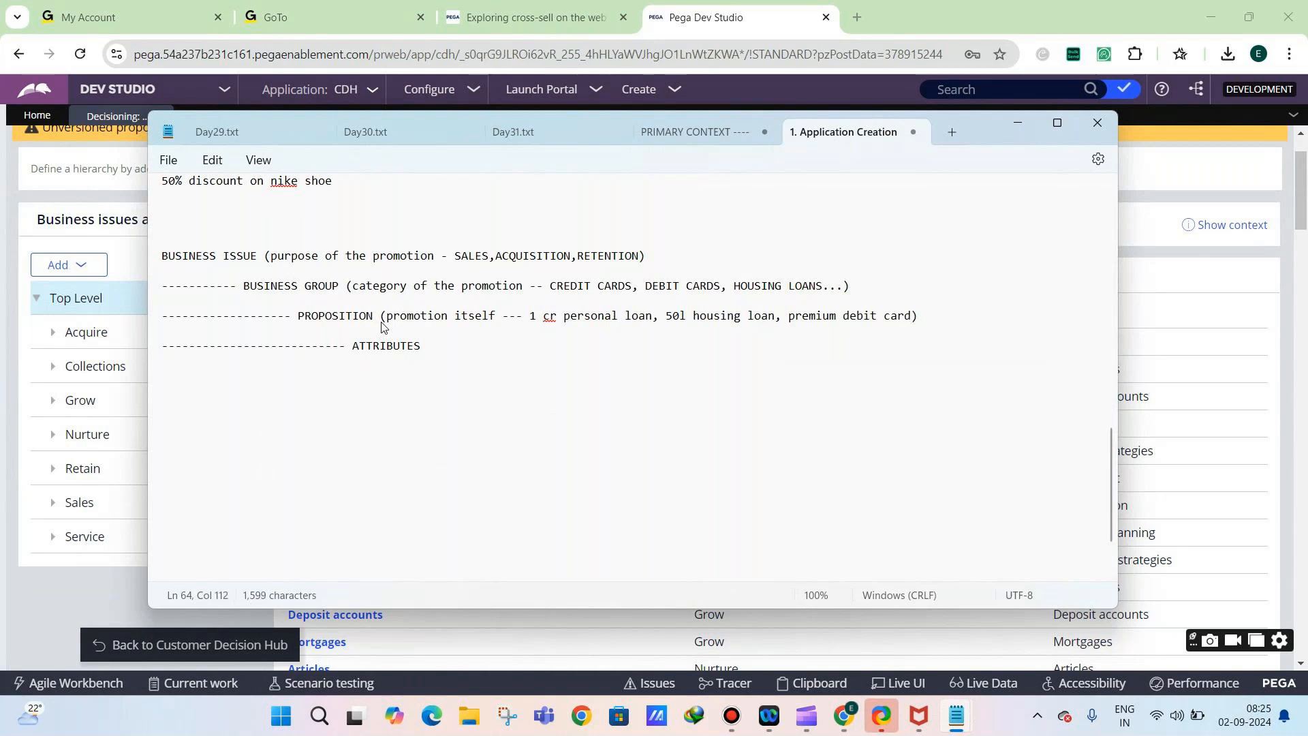
Begin the ATTRIBUTES annotation with "(characteristics of the promotion --" in lowercase
{"action": "left_click", "coordinate": [430, 346]}
{"action": "type", "text": "(CHARA"}
{"action": "key", "text": "BackSpace"}
{"action": "key", "text": "BackSpace"}
{"action": "key", "text": "BackSpace"}
{"action": "key", "text": "BackSpace"}
{"action": "key", "text": "BackSpace"}
{"action": "type", "text": "characteristics o"}
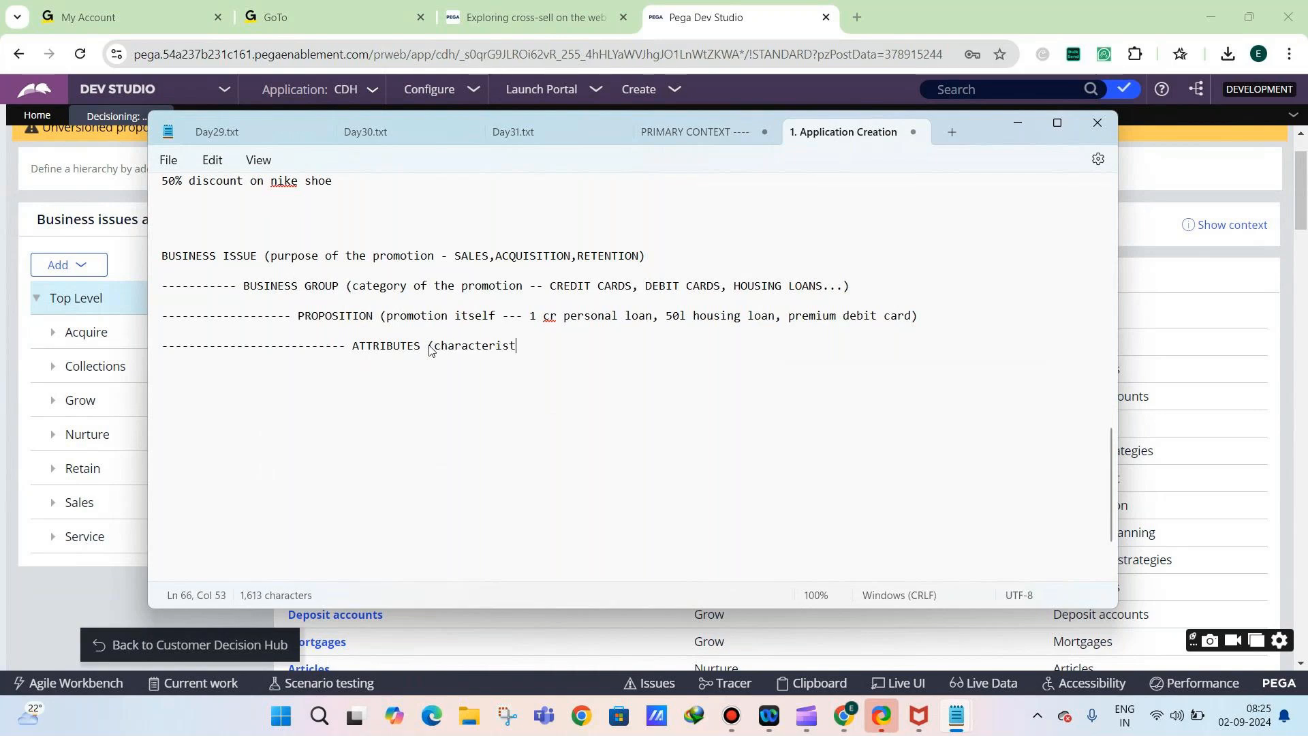
{"action": "type", "text": "f the promotion --"}
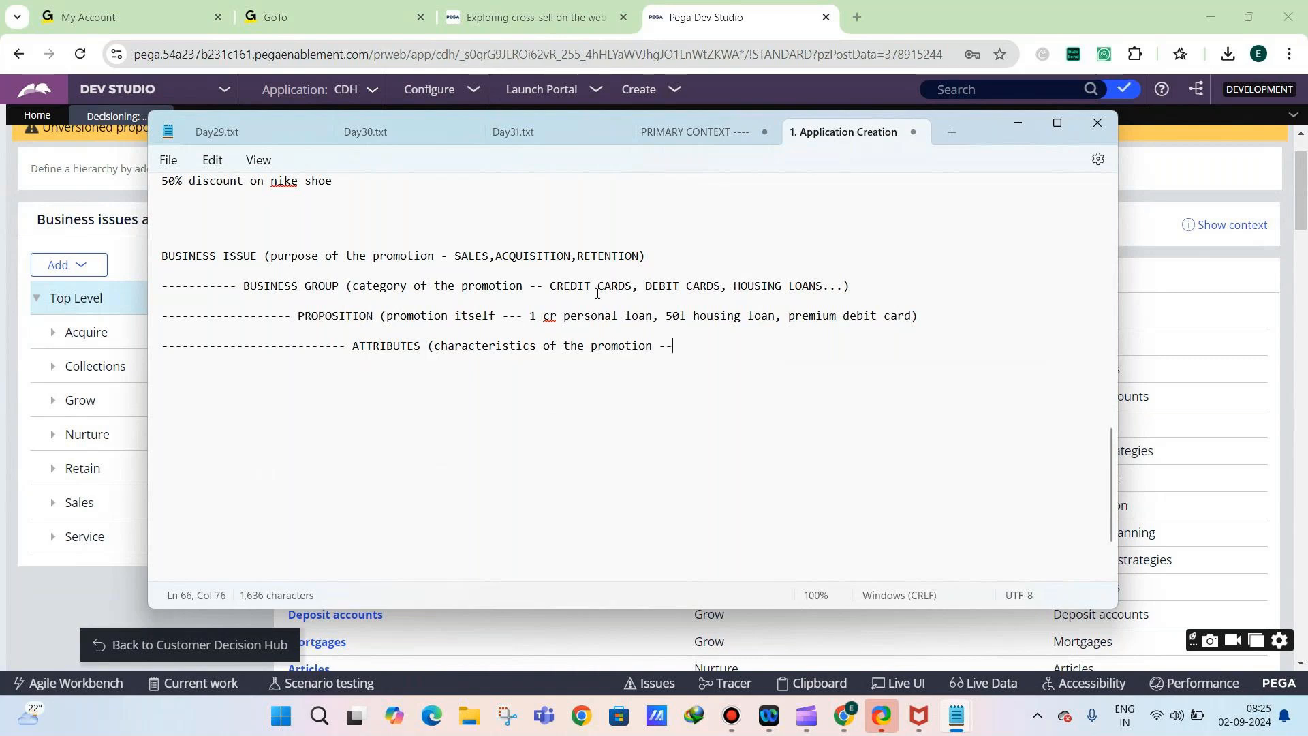
Complete the ATTRIBUTES annotation with the personal loan examples "loanmonthlyemi, annualinterest, loantenure etc)"
{"action": "left_click_drag", "start_coordinate": [529, 319], "coordinate": [654, 321]}
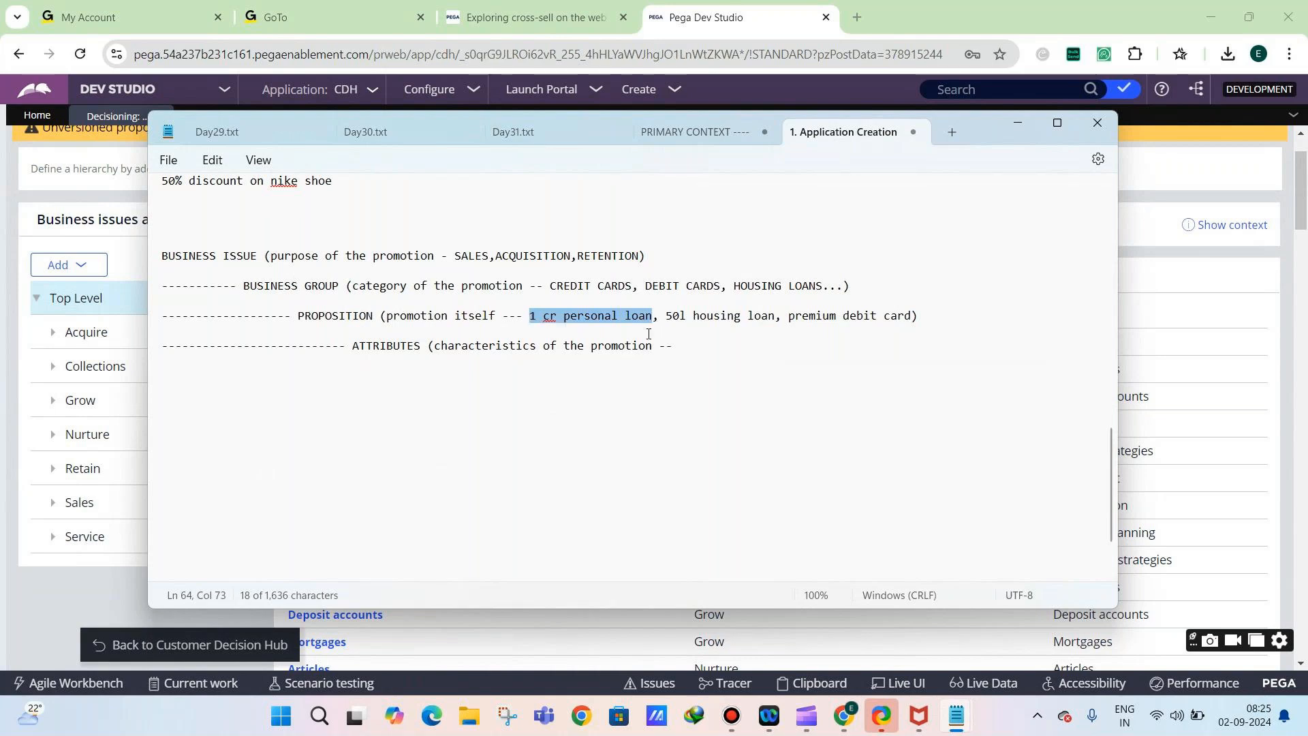
{"action": "left_click", "coordinate": [686, 348]}
{"action": "type", "text": "loan"}
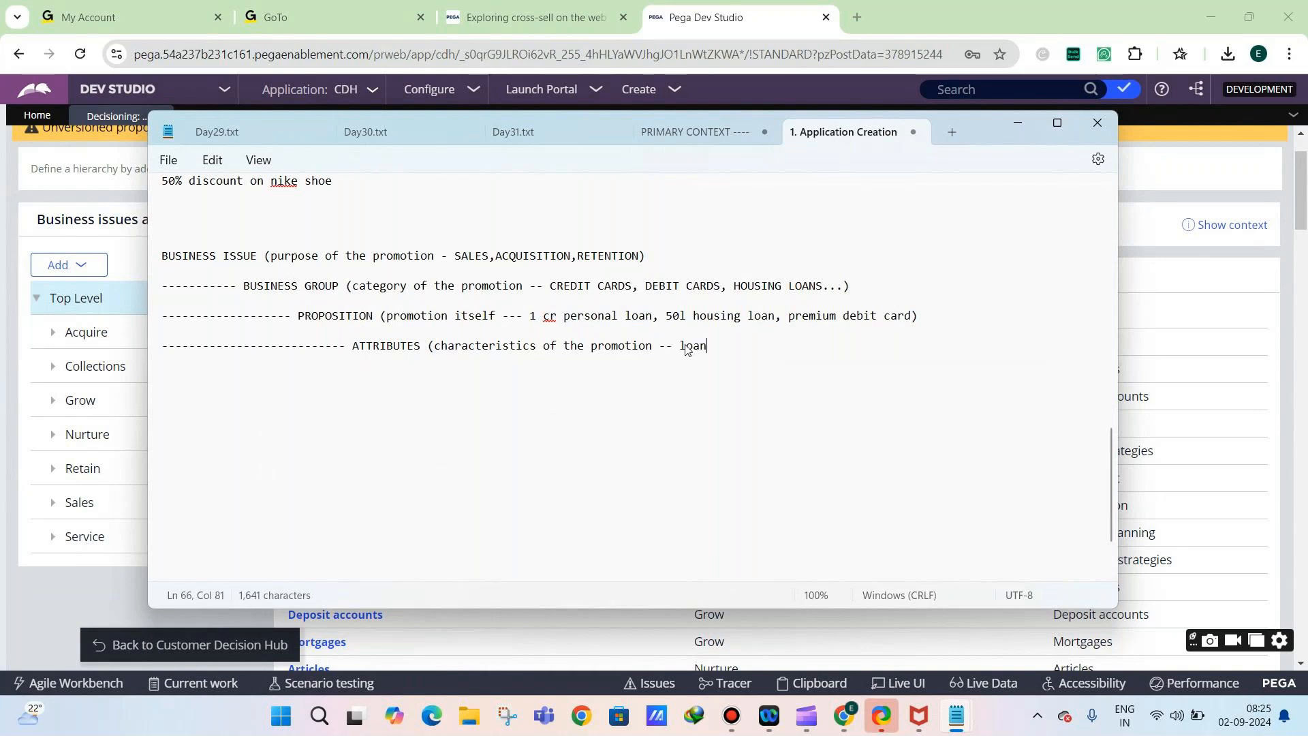
{"action": "type", "text": "monthlyemi, ann"}
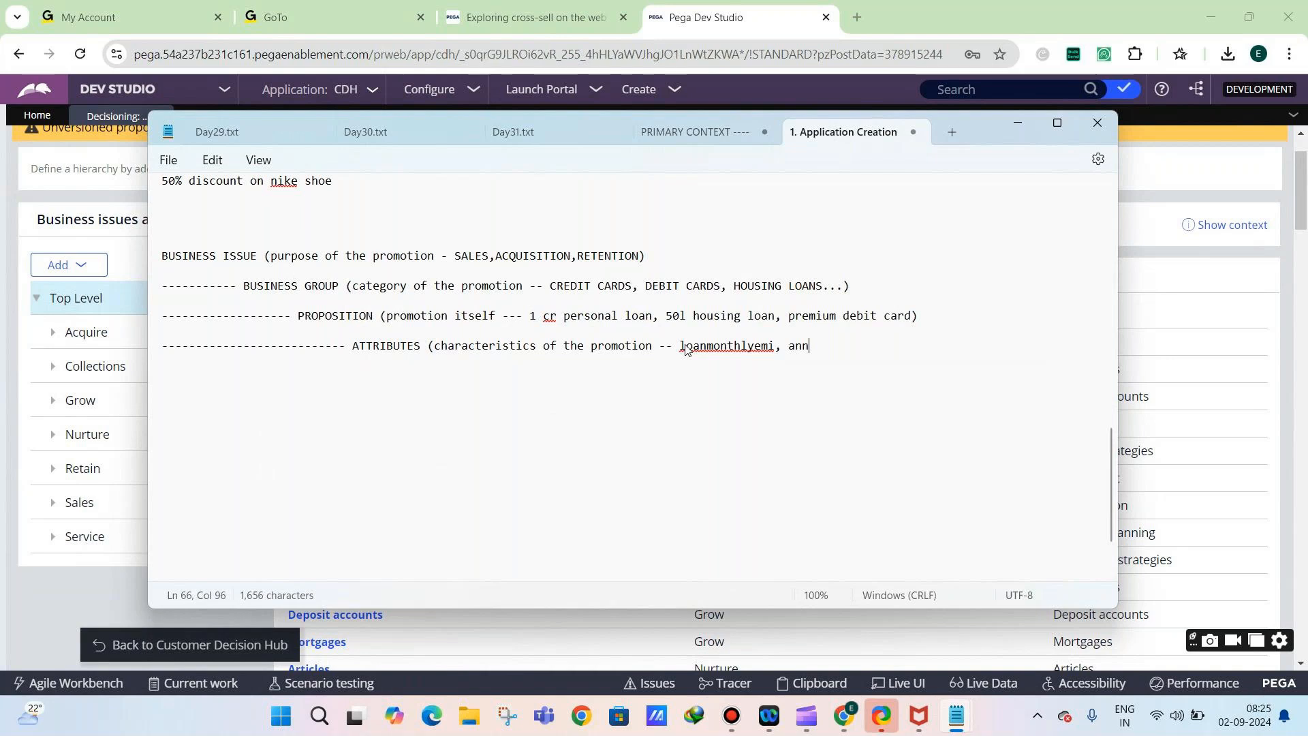
{"action": "type", "text": "ualinterest, "}
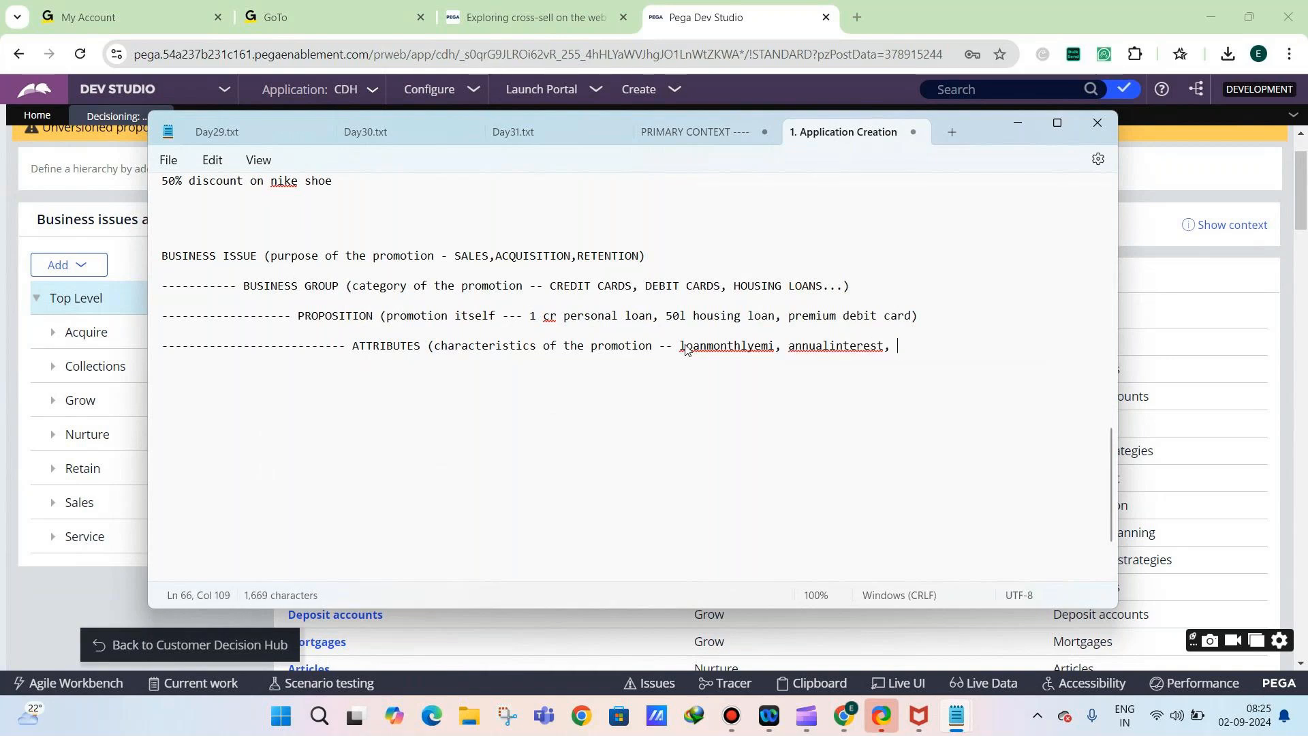
{"action": "type", "text": "totalt"}
{"action": "key", "text": "BackSpace"}
{"action": "key", "text": "BackSpace"}
{"action": "key", "text": "BackSpace"}
{"action": "key", "text": "BackSpace"}
{"action": "key", "text": "BackSpace"}
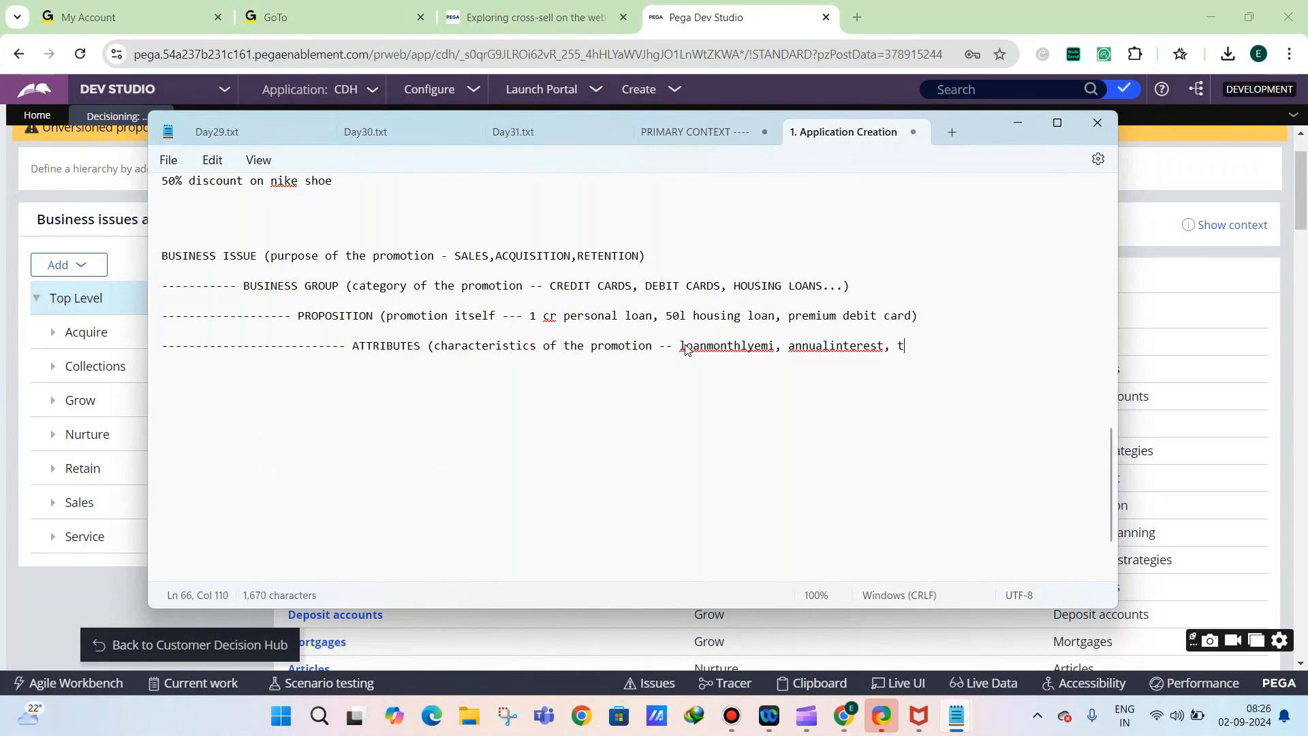
{"action": "type", "text": "oantenure etc"}
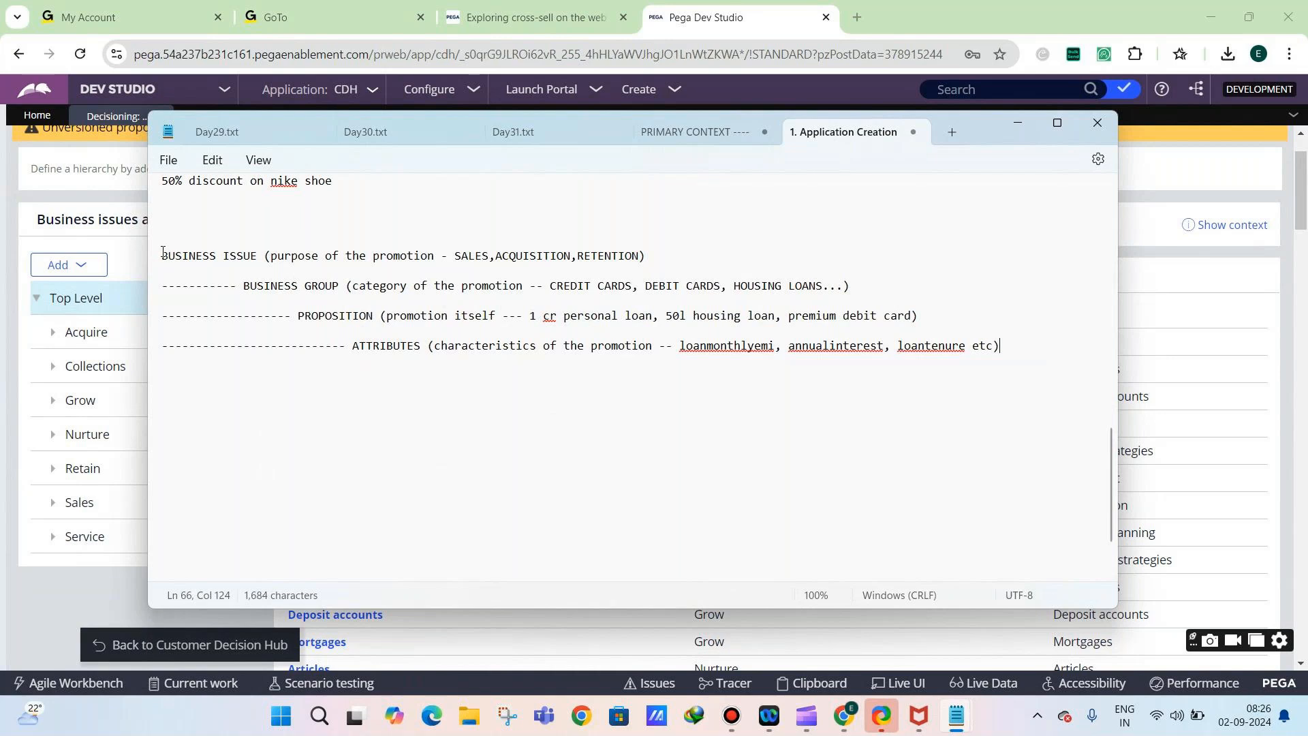
Review the ATTRIBUTES line, highlighting the term, its definition and the loanmonthlyemi example
{"action": "left_click_drag", "start_coordinate": [157, 259], "coordinate": [414, 344]}
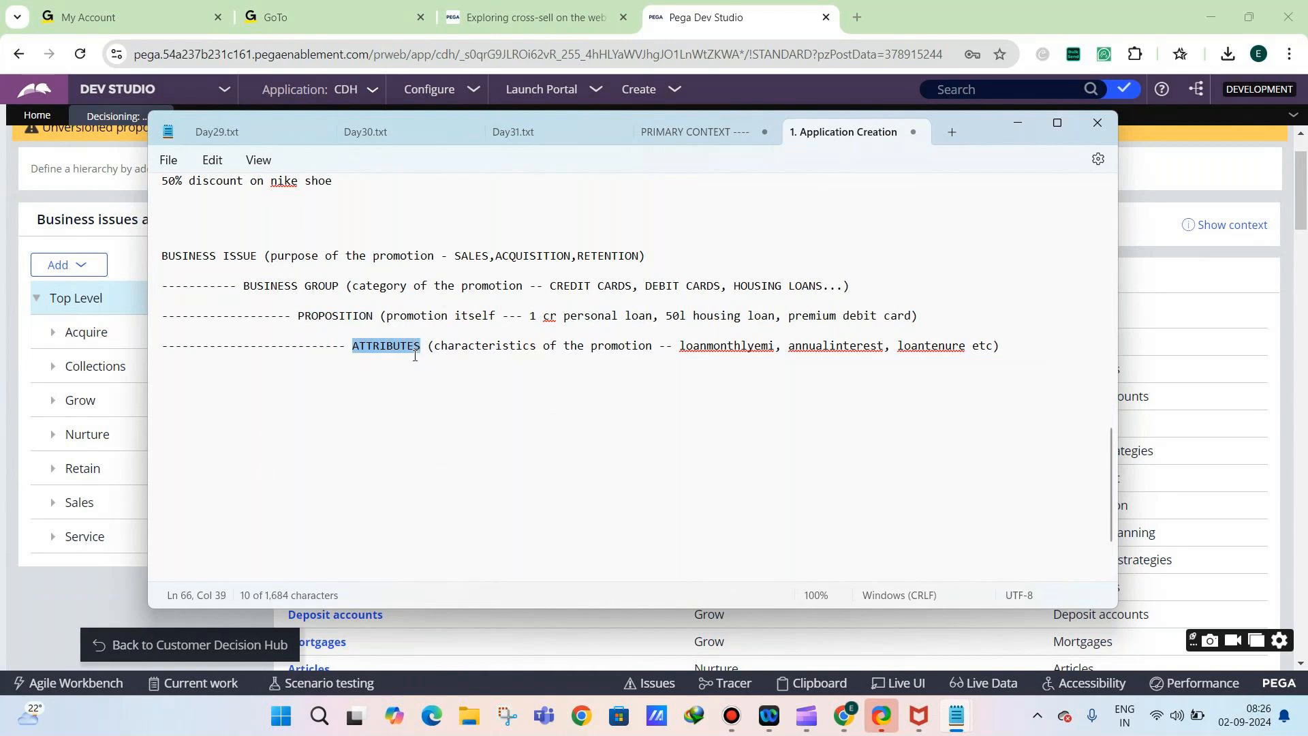
{"action": "mouse_move", "coordinate": [434, 346]}
{"action": "left_mouse_down"}
{"action": "mouse_move", "coordinate": [652, 346]}
{"action": "mouse_move", "coordinate": [456, 336]}
{"action": "mouse_move", "coordinate": [434, 347]}
{"action": "left_mouse_up"}
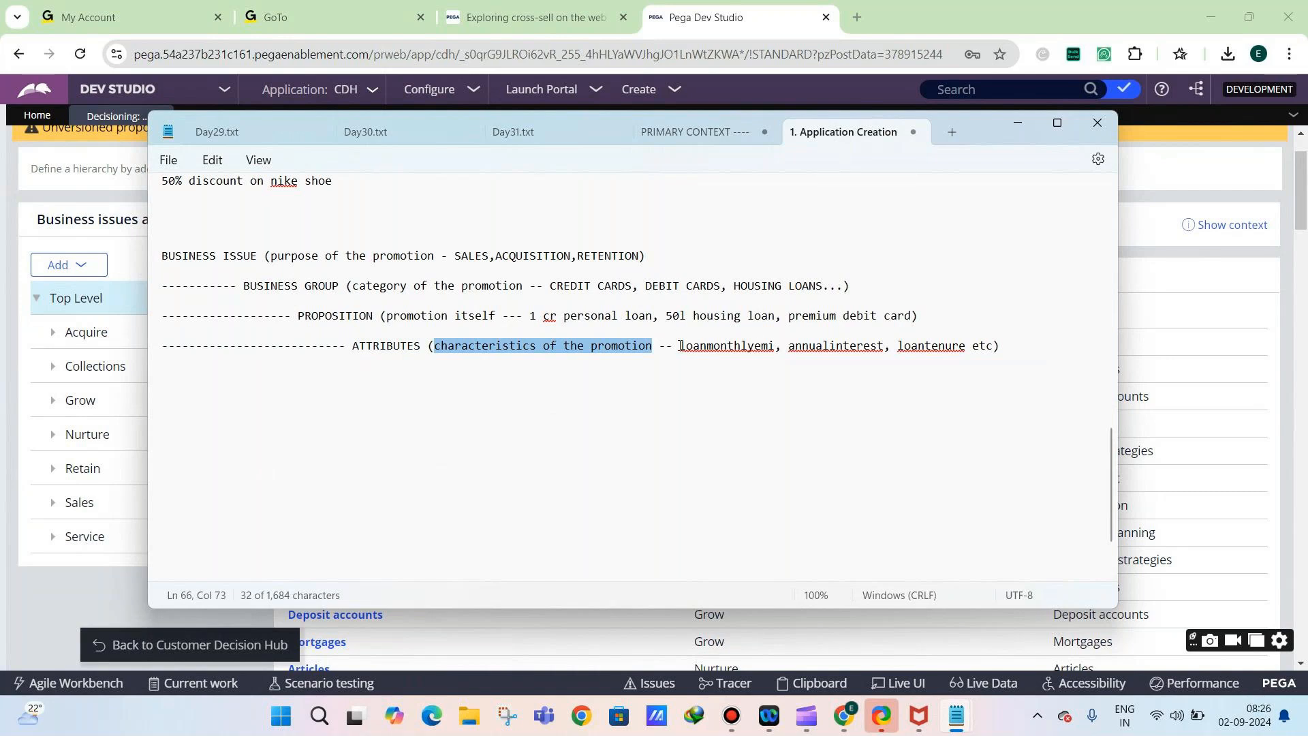
{"action": "left_click_drag", "start_coordinate": [680, 348], "coordinate": [765, 351]}
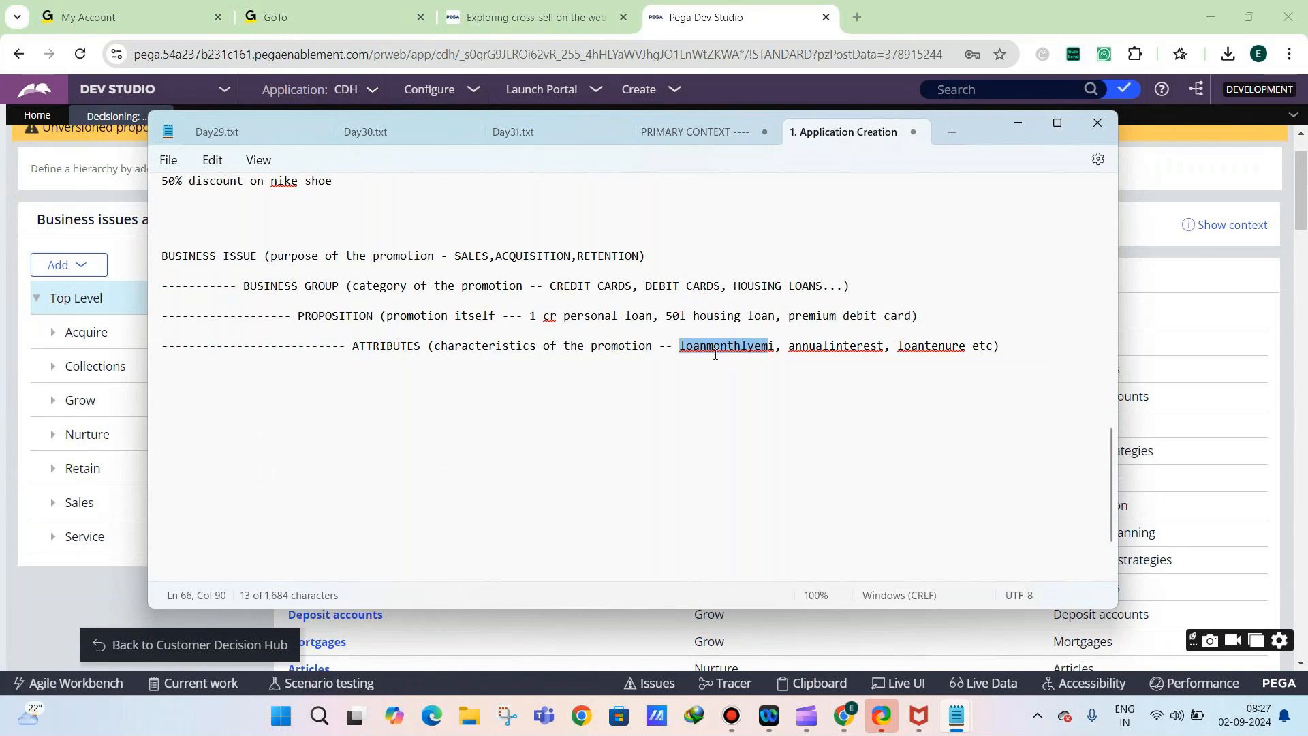
Switch to Pega Dev Studio, start a new property in Proposition Management and check its hierarchy options
{"action": "left_click", "coordinate": [131, 562]}
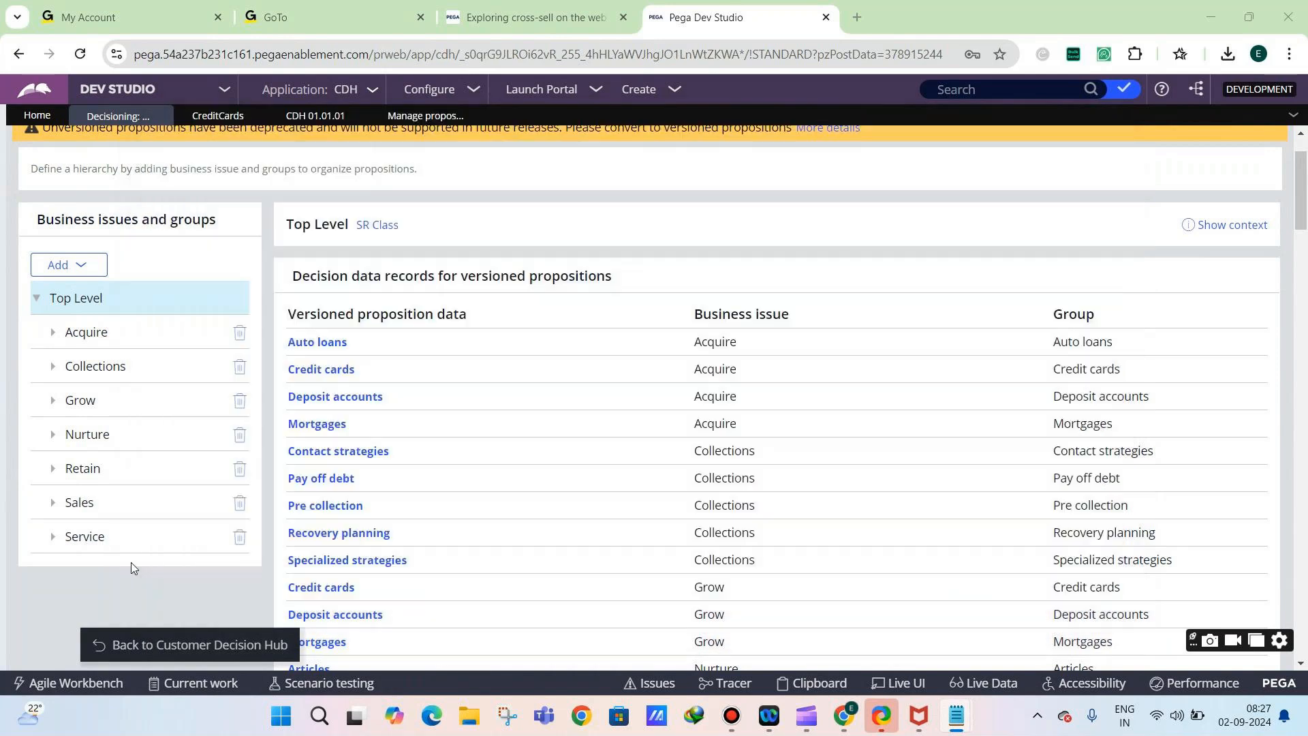
{"action": "left_click", "coordinate": [81, 271]}
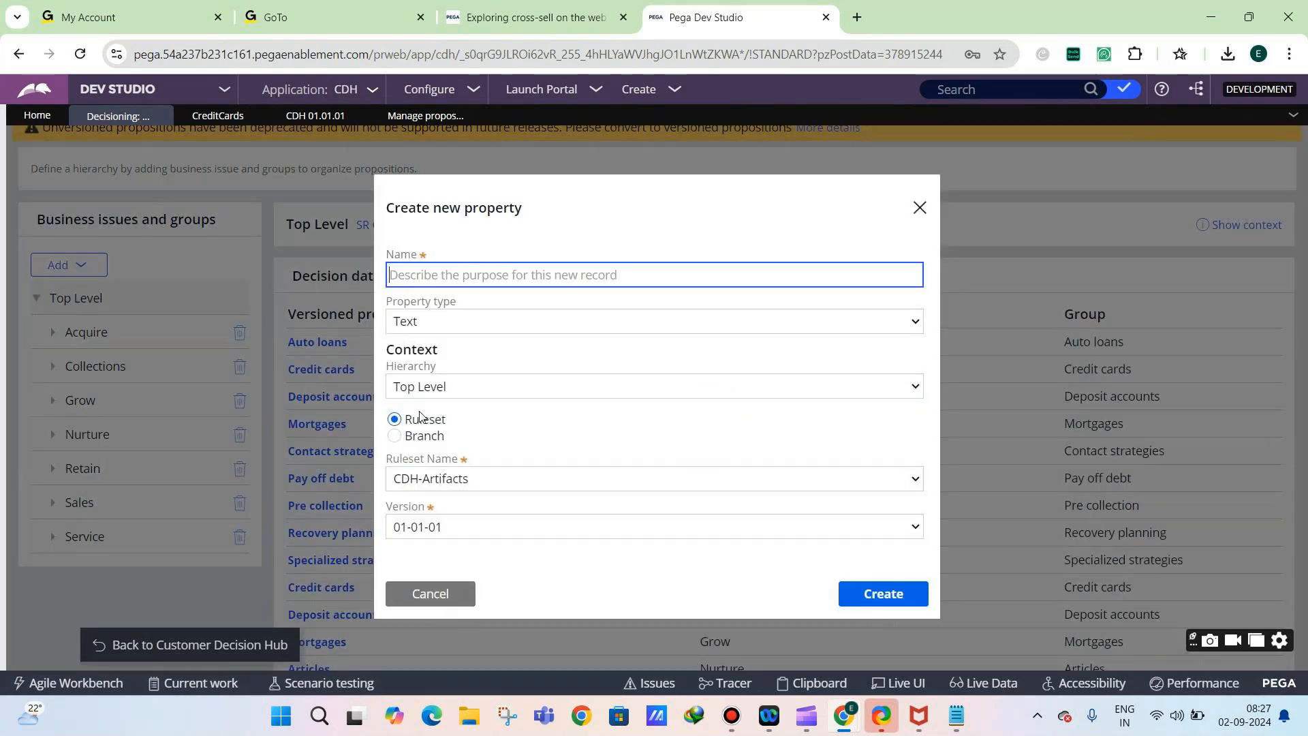
{"action": "left_click", "coordinate": [417, 386]}
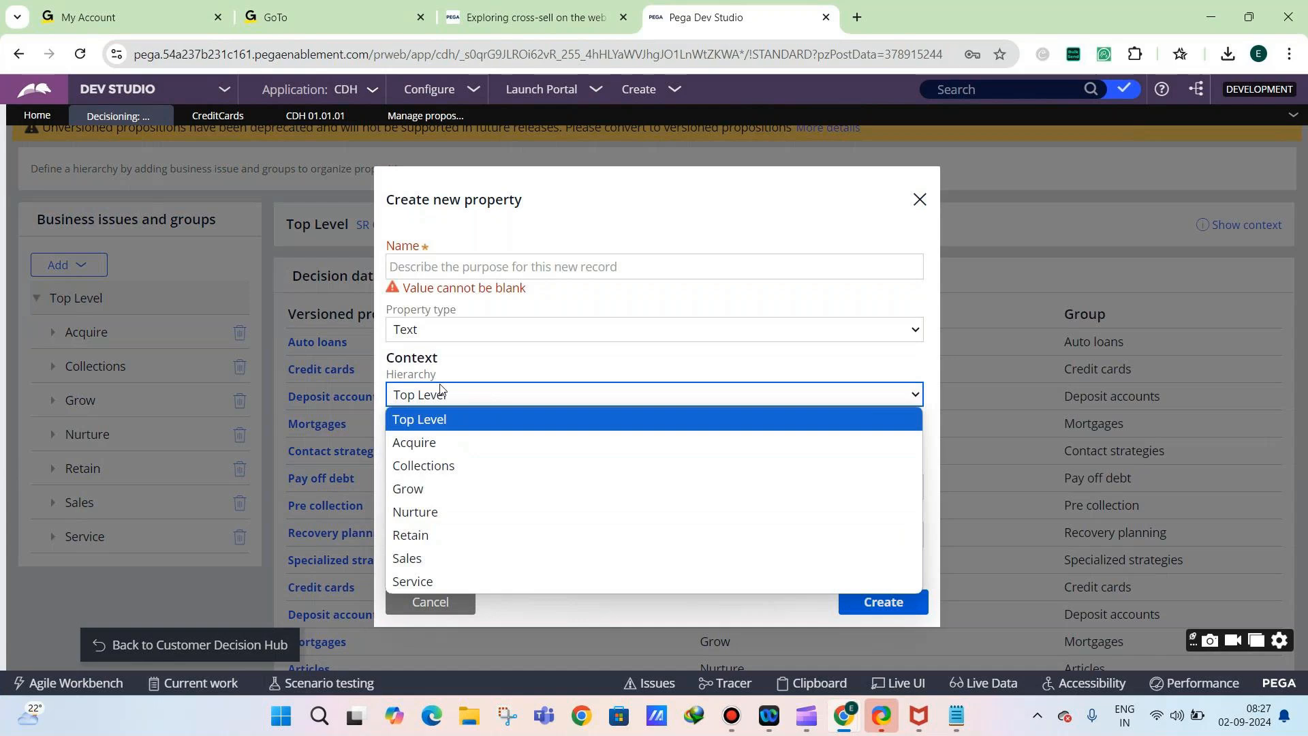
{"action": "left_click", "coordinate": [416, 366]}
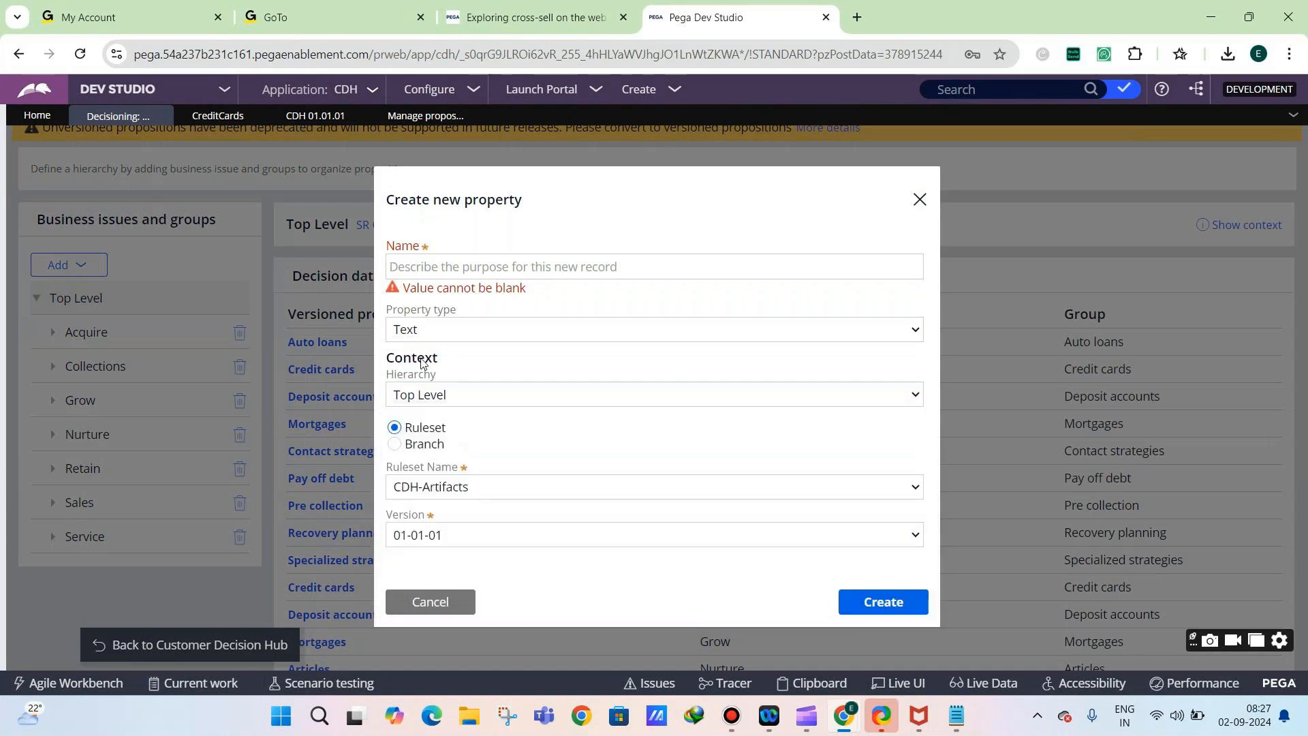
Try the Sales hierarchy with the Debit Cards group as the new property's context
{"action": "left_click", "coordinate": [468, 398]}
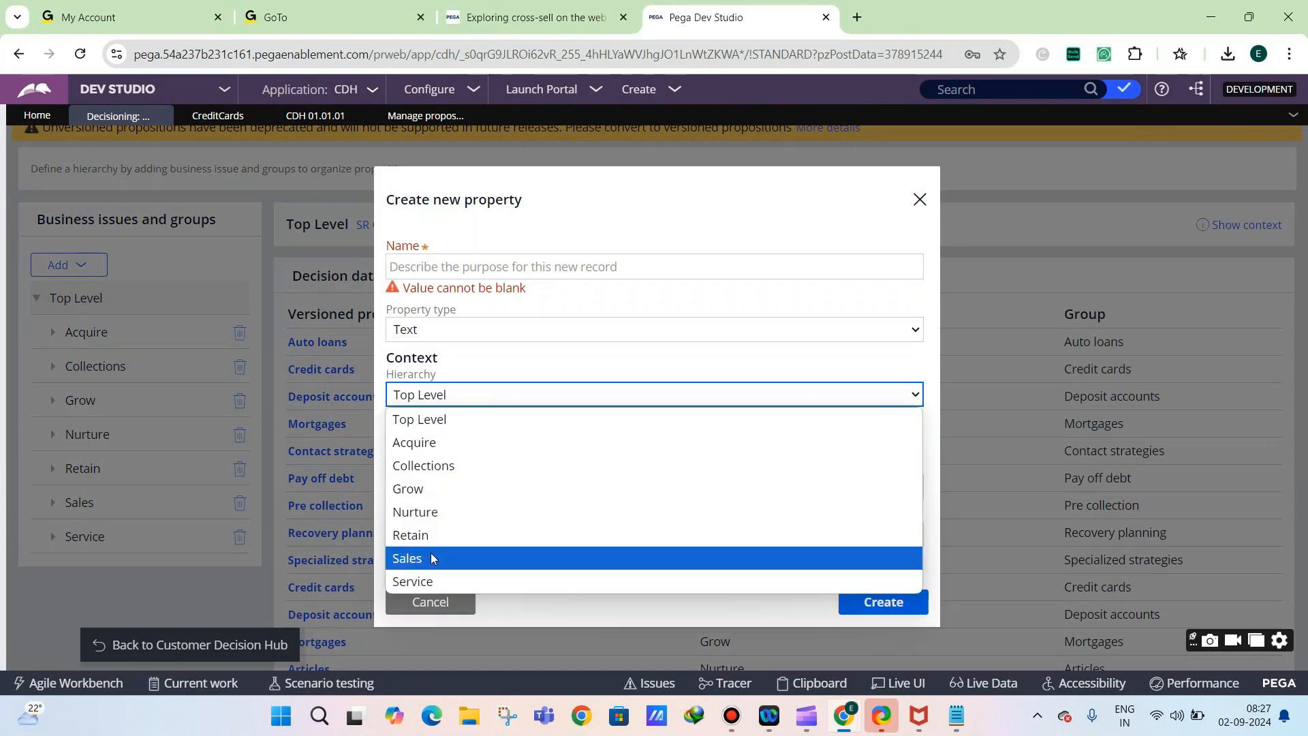
{"action": "left_click", "coordinate": [430, 556]}
{"action": "left_click", "coordinate": [429, 411]}
{"action": "left_click", "coordinate": [412, 458]}
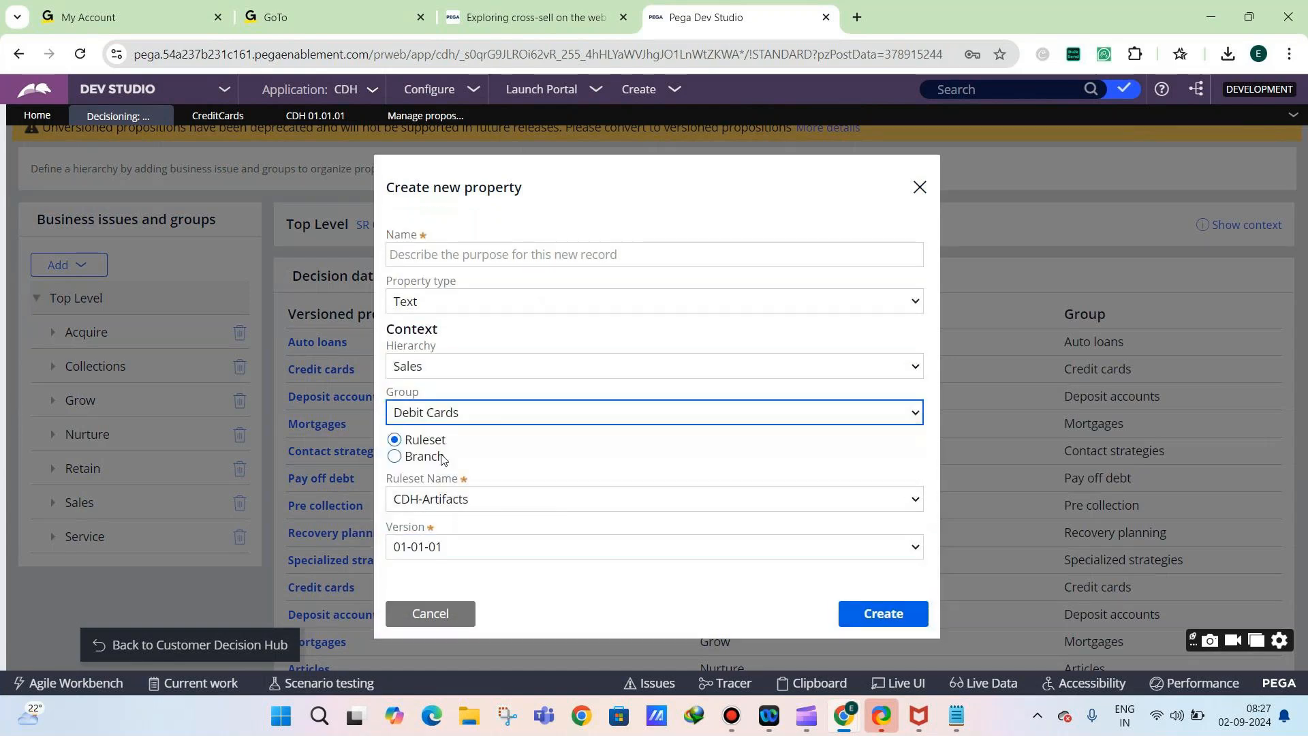
{"action": "left_click", "coordinate": [423, 368]}
{"action": "left_click", "coordinate": [423, 348]}
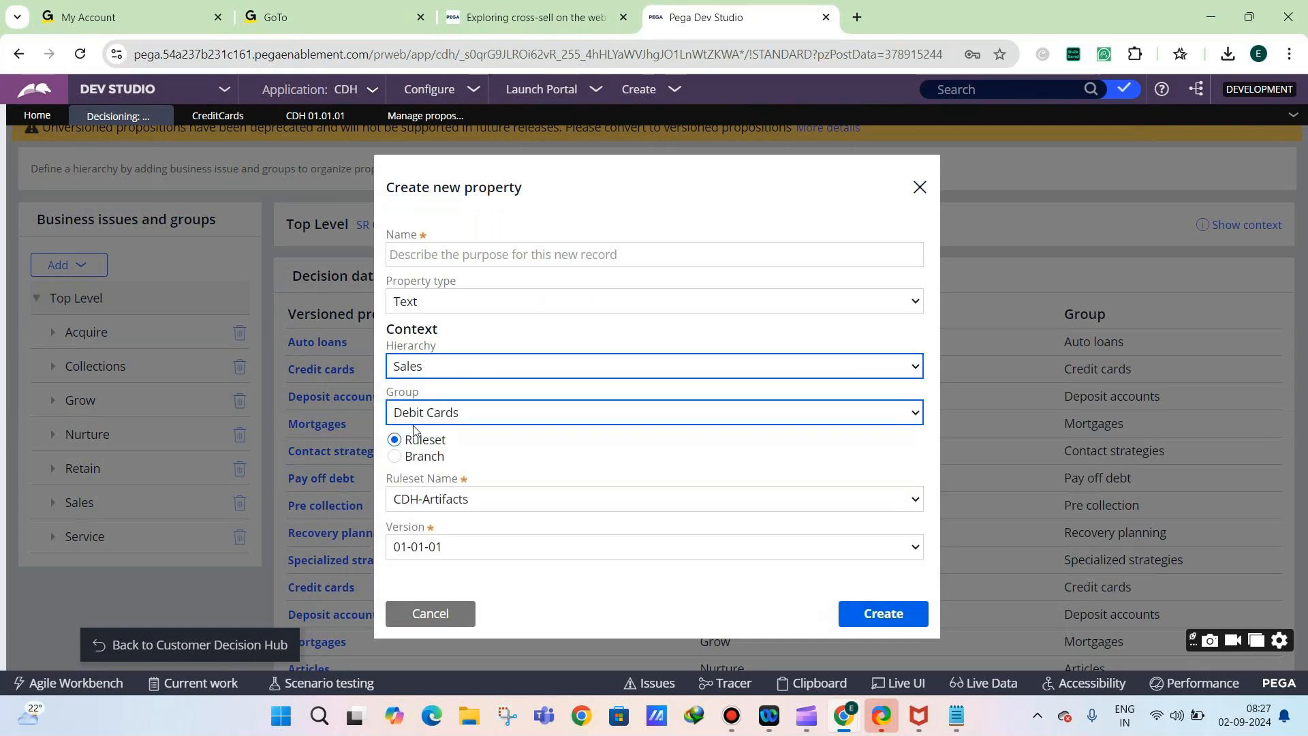
Review the hierarchy and group options, and return the new property's hierarchy to Top Level
{"action": "left_click", "coordinate": [437, 375]}
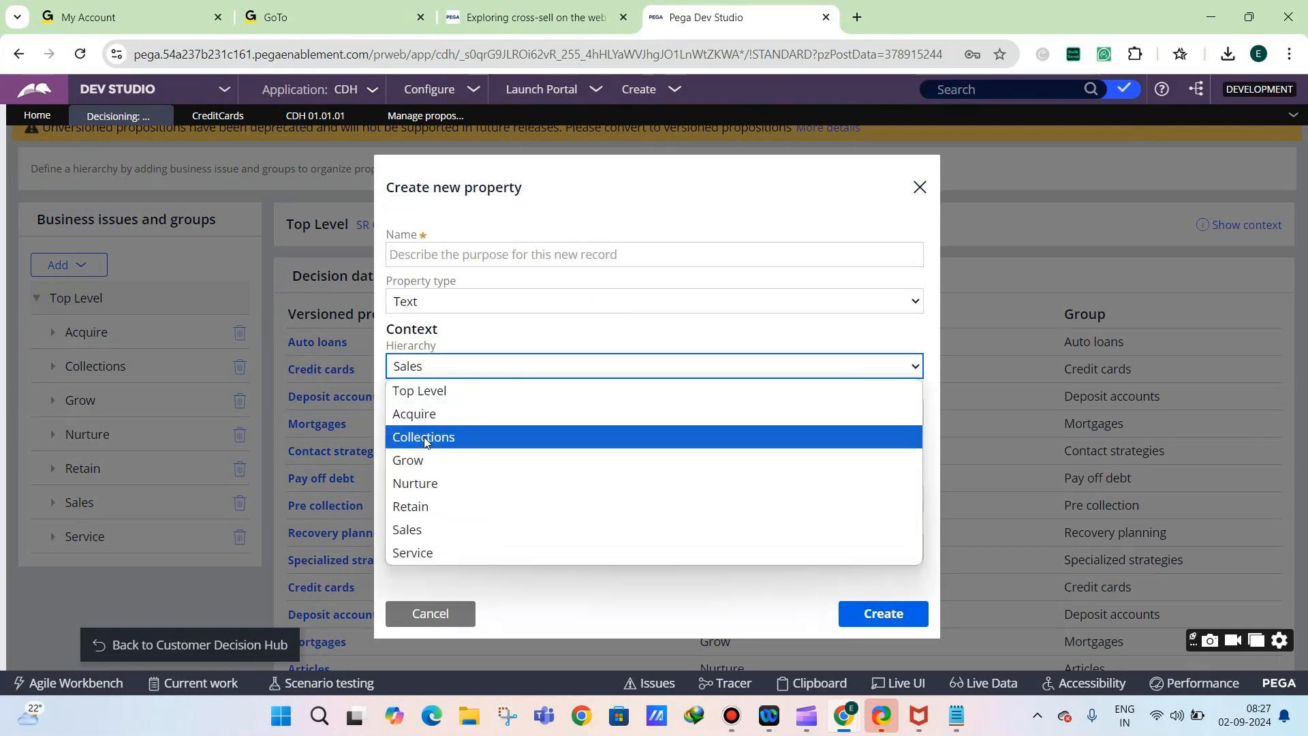
{"action": "left_click", "coordinate": [421, 347]}
{"action": "left_click", "coordinate": [421, 407]}
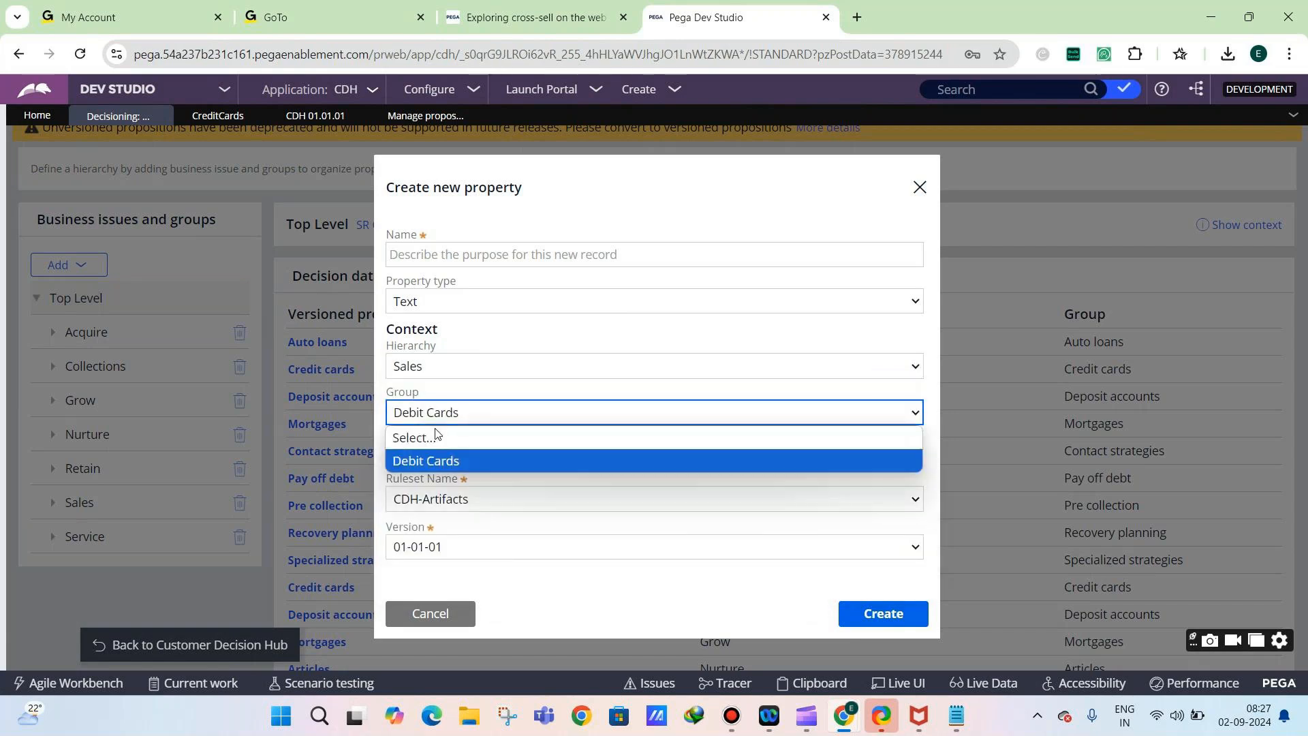
{"action": "left_click", "coordinate": [420, 389]}
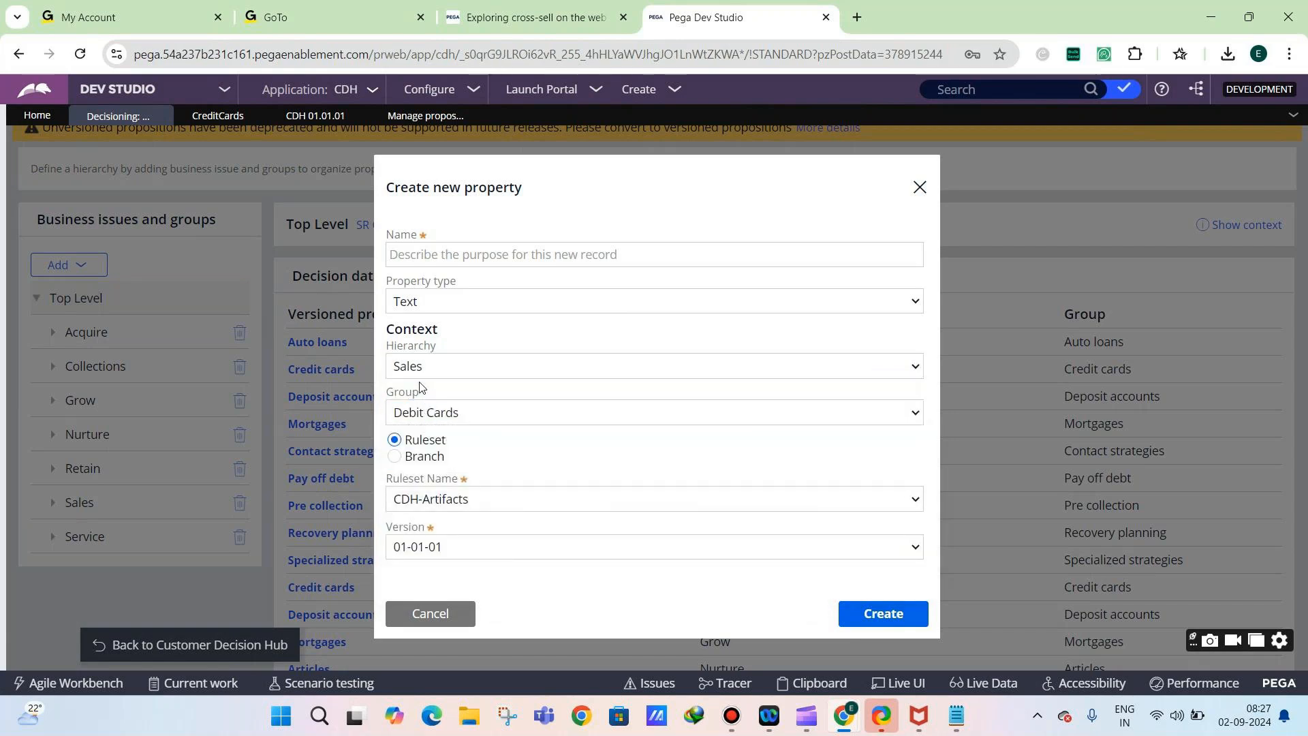
{"action": "left_click", "coordinate": [420, 375]}
{"action": "left_click", "coordinate": [426, 389]}
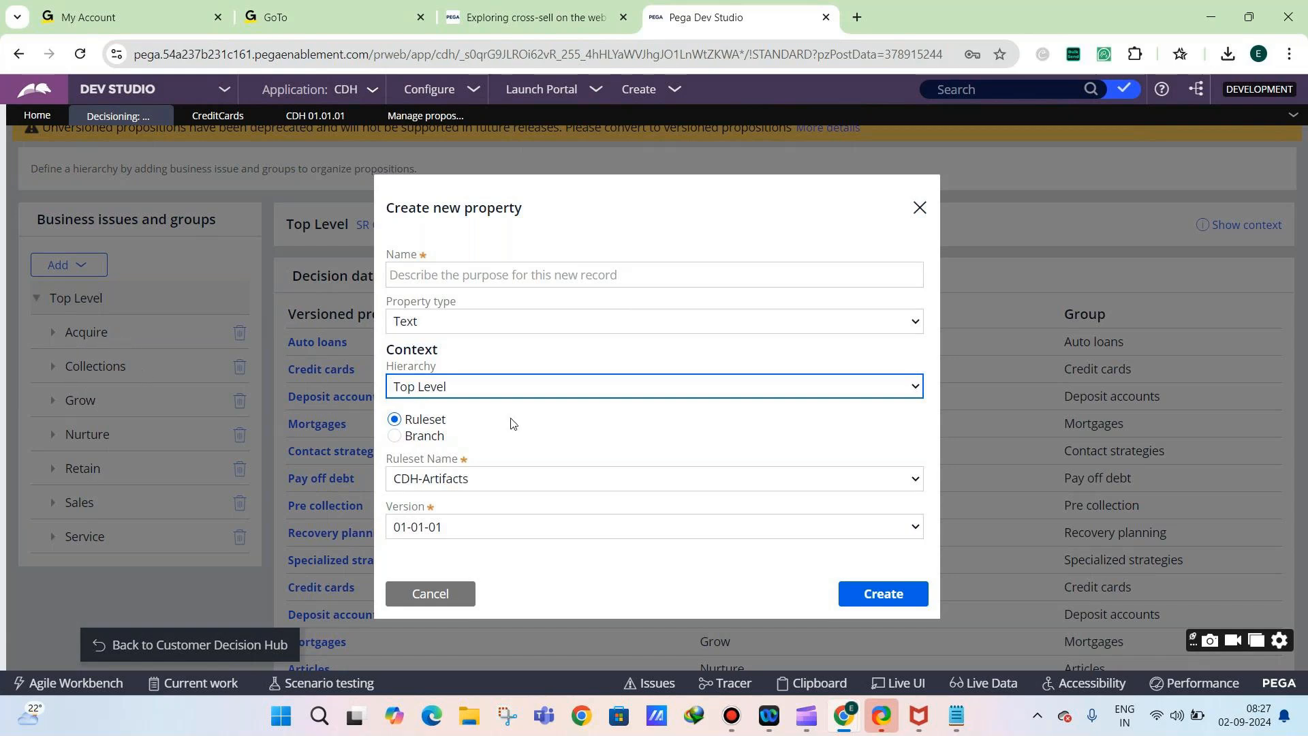
Try the Collections and Grow hierarchies as the new property's context
{"action": "left_click", "coordinate": [437, 387]}
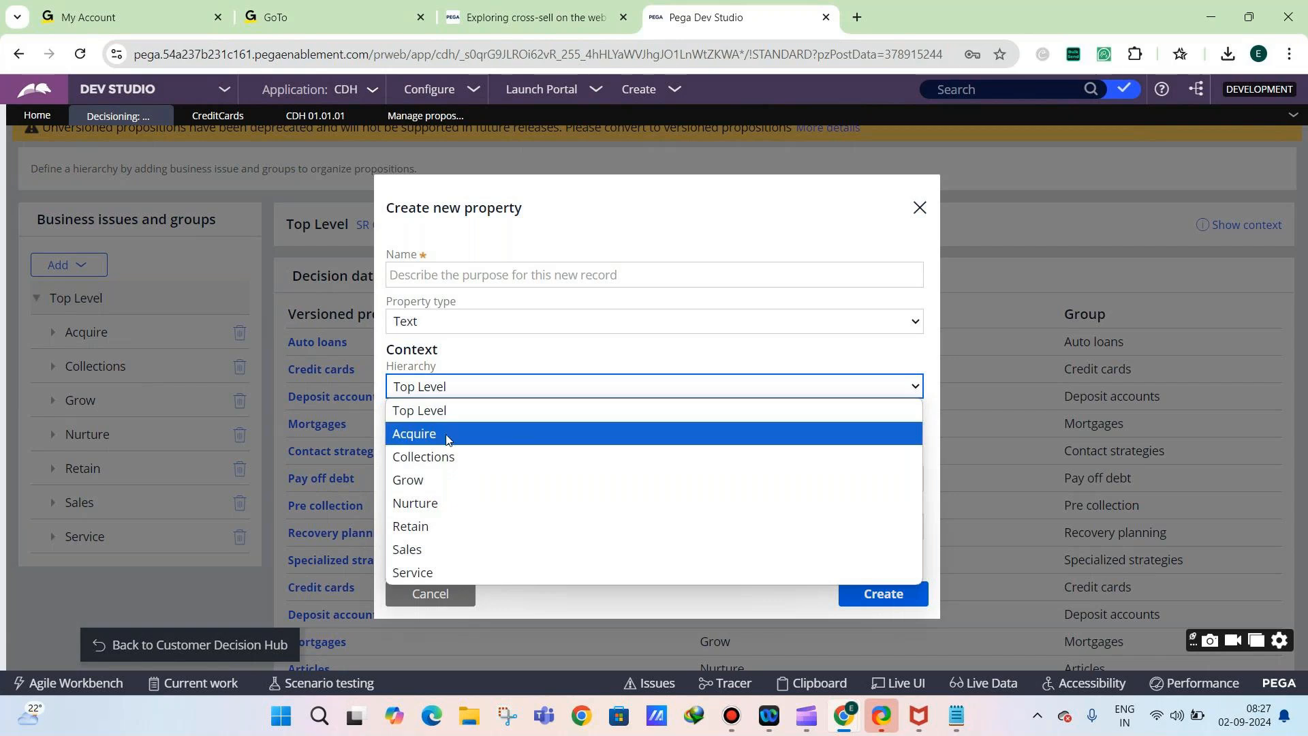
{"action": "left_click", "coordinate": [458, 455]}
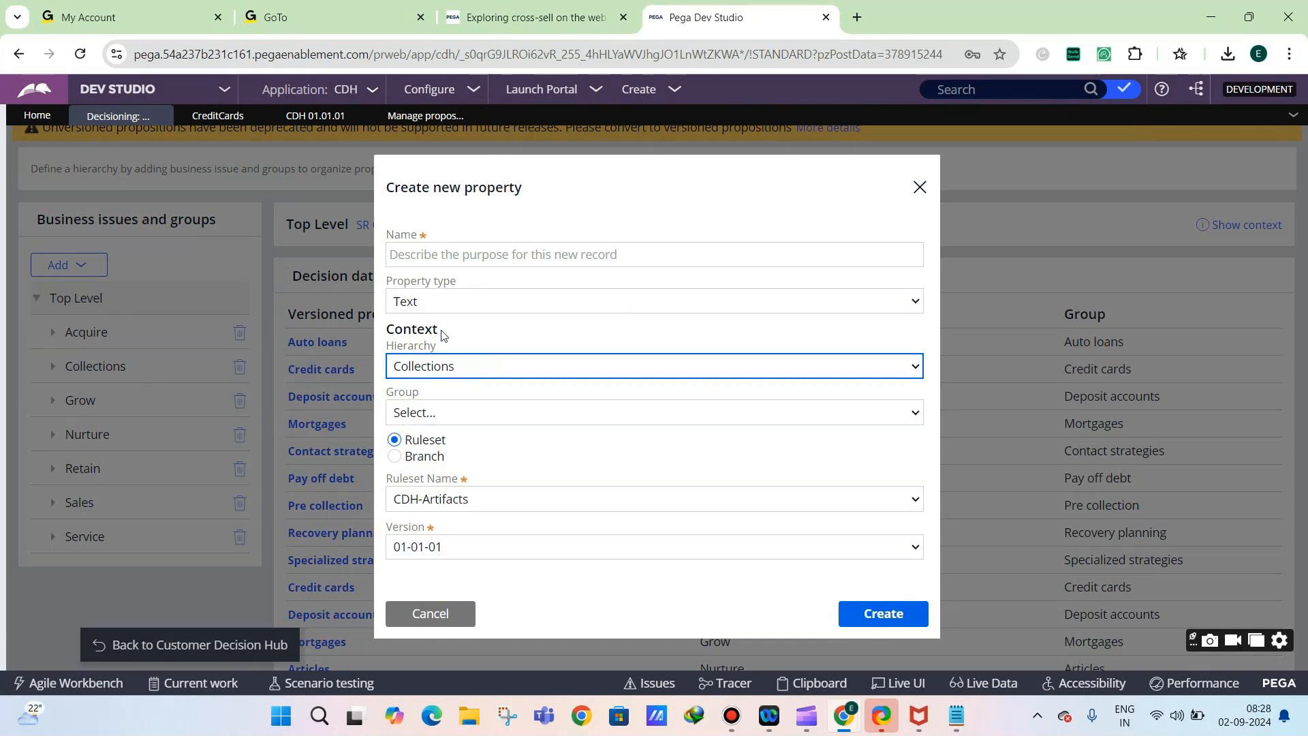
{"action": "left_click", "coordinate": [444, 375]}
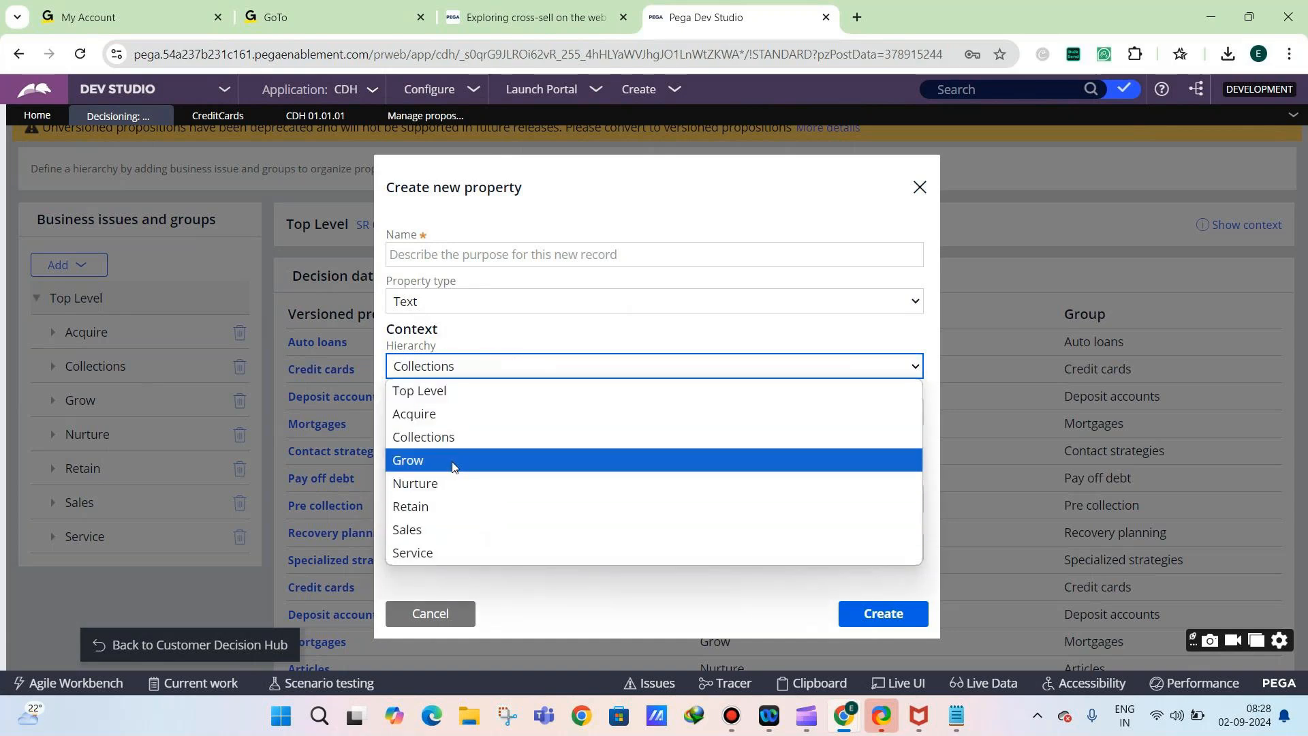
{"action": "left_click", "coordinate": [453, 466]}
Set the new property's context to the Sales hierarchy and the Debit Cards group
{"action": "left_click", "coordinate": [455, 376]}
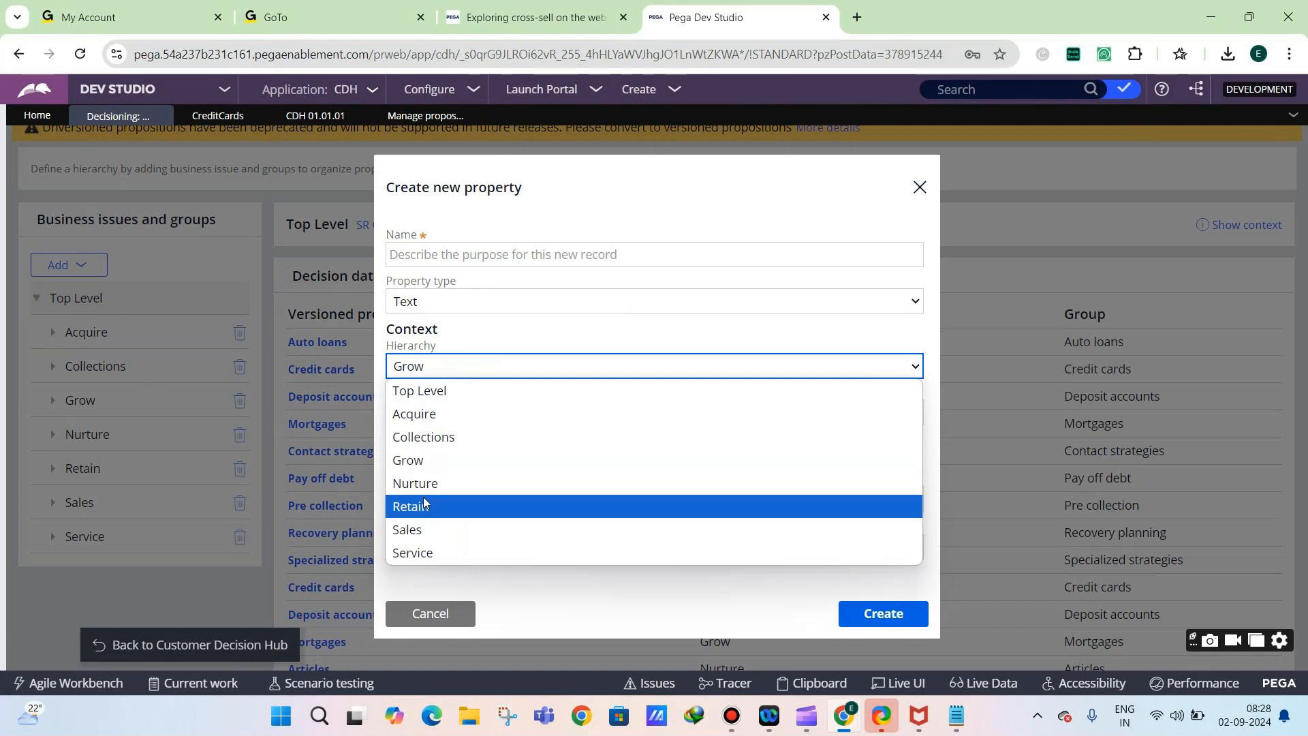
{"action": "left_click", "coordinate": [421, 529]}
{"action": "left_click", "coordinate": [459, 413]}
{"action": "left_click", "coordinate": [447, 458]}
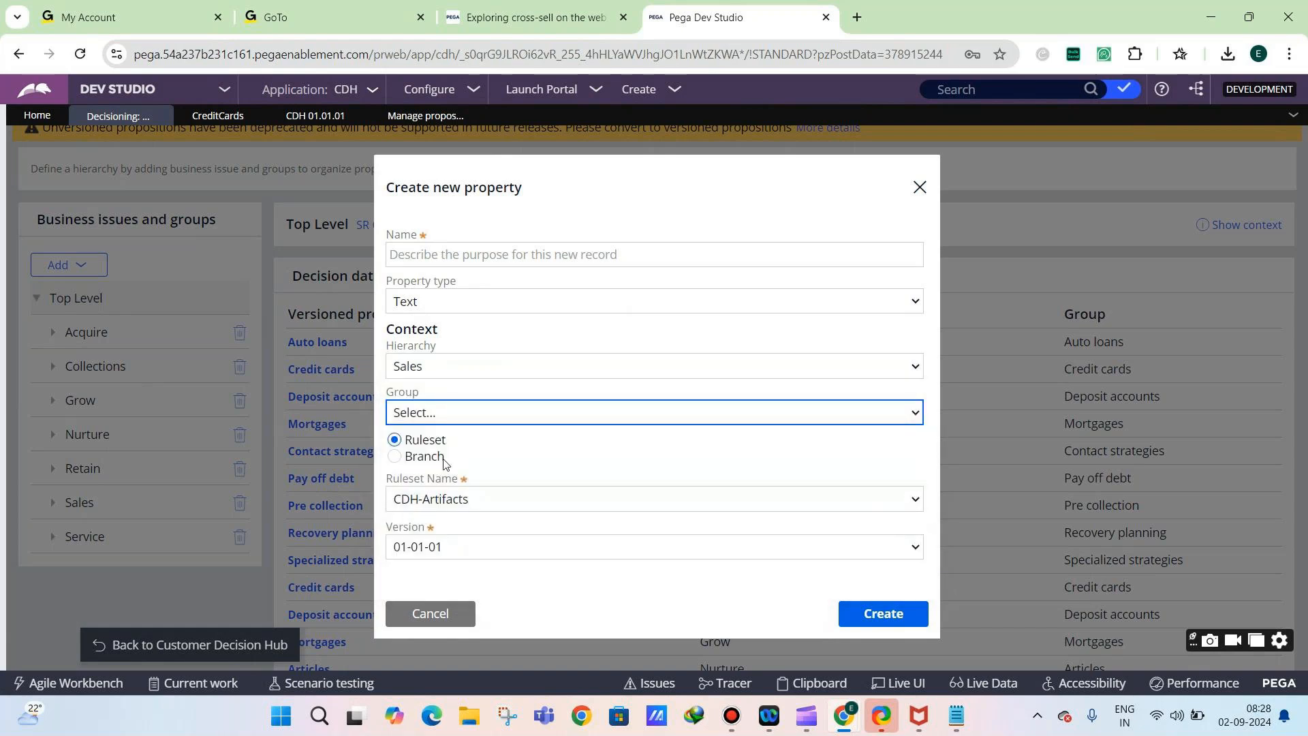
Name the new property DebitCardEMI and recheck its hierarchy selection
{"action": "left_click", "coordinate": [455, 252]}
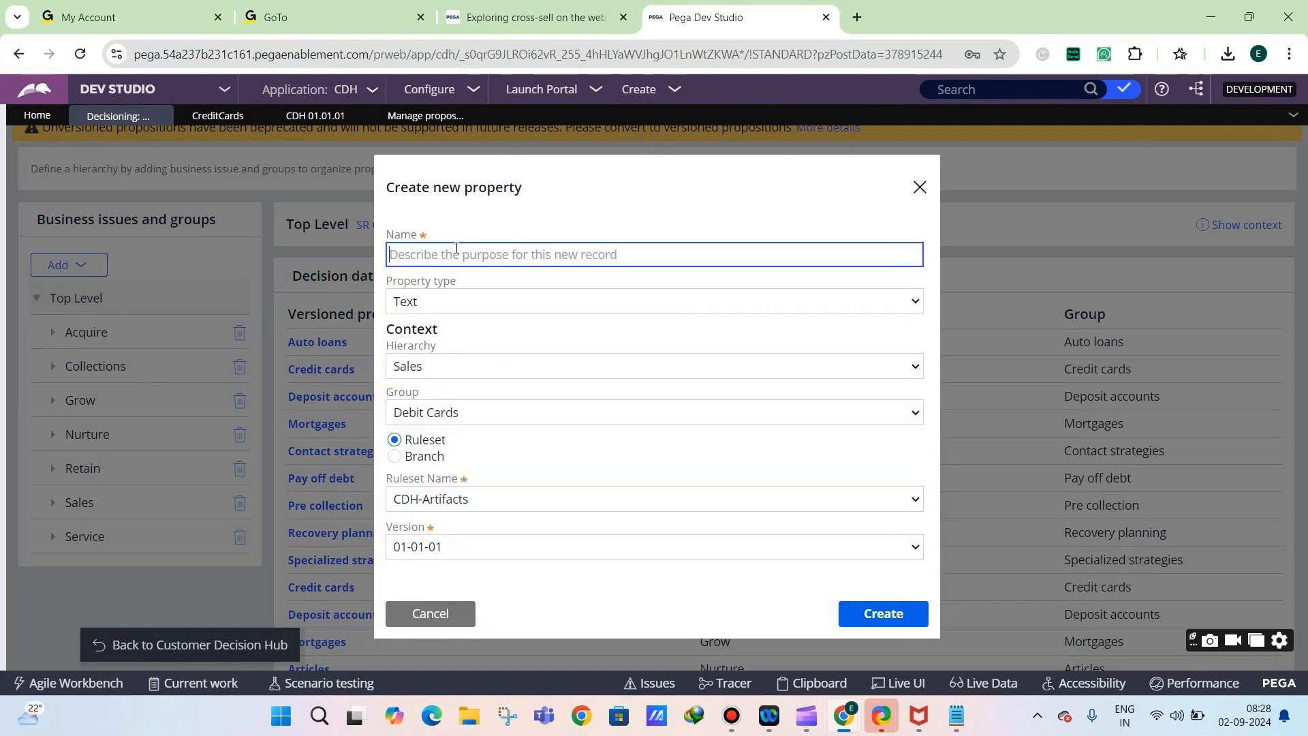
{"action": "type", "text": "DebitCar"}
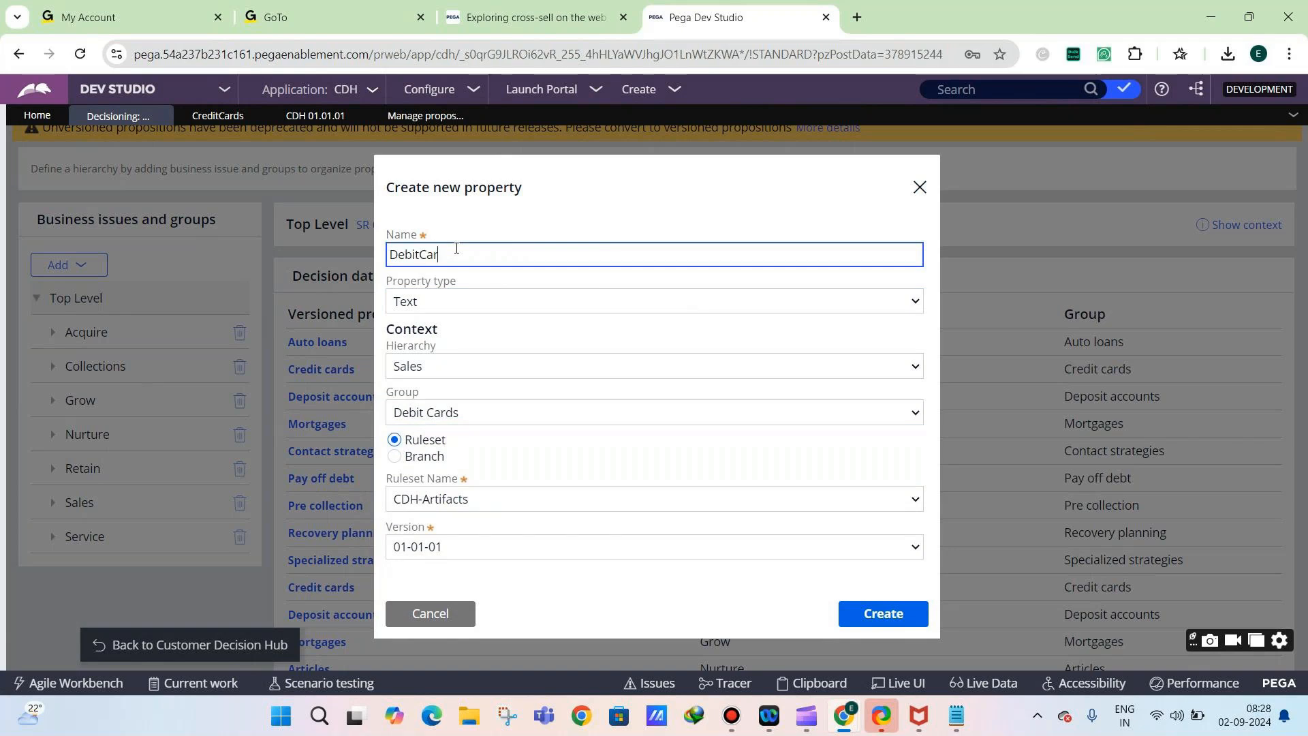
{"action": "type", "text": "dEMI"}
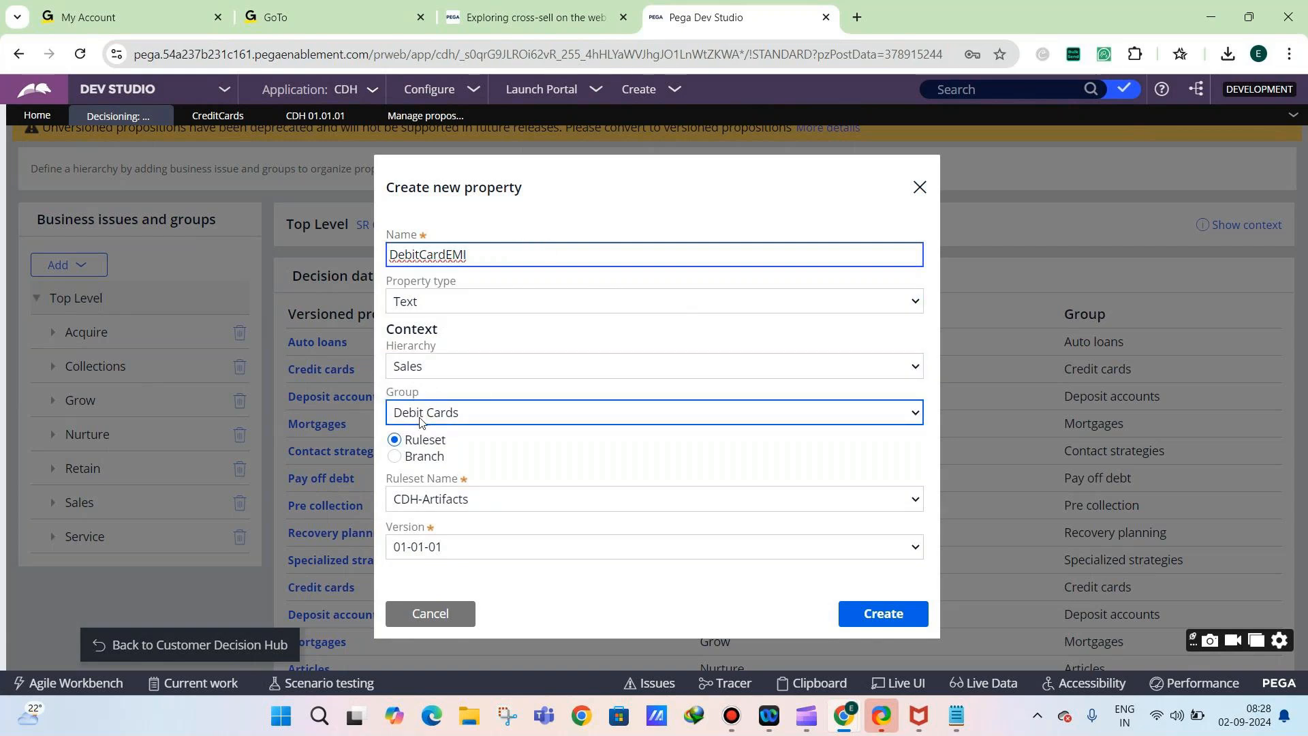
{"action": "left_click", "coordinate": [429, 378]}
{"action": "left_click", "coordinate": [428, 375]}
{"action": "left_click", "coordinate": [428, 375]}
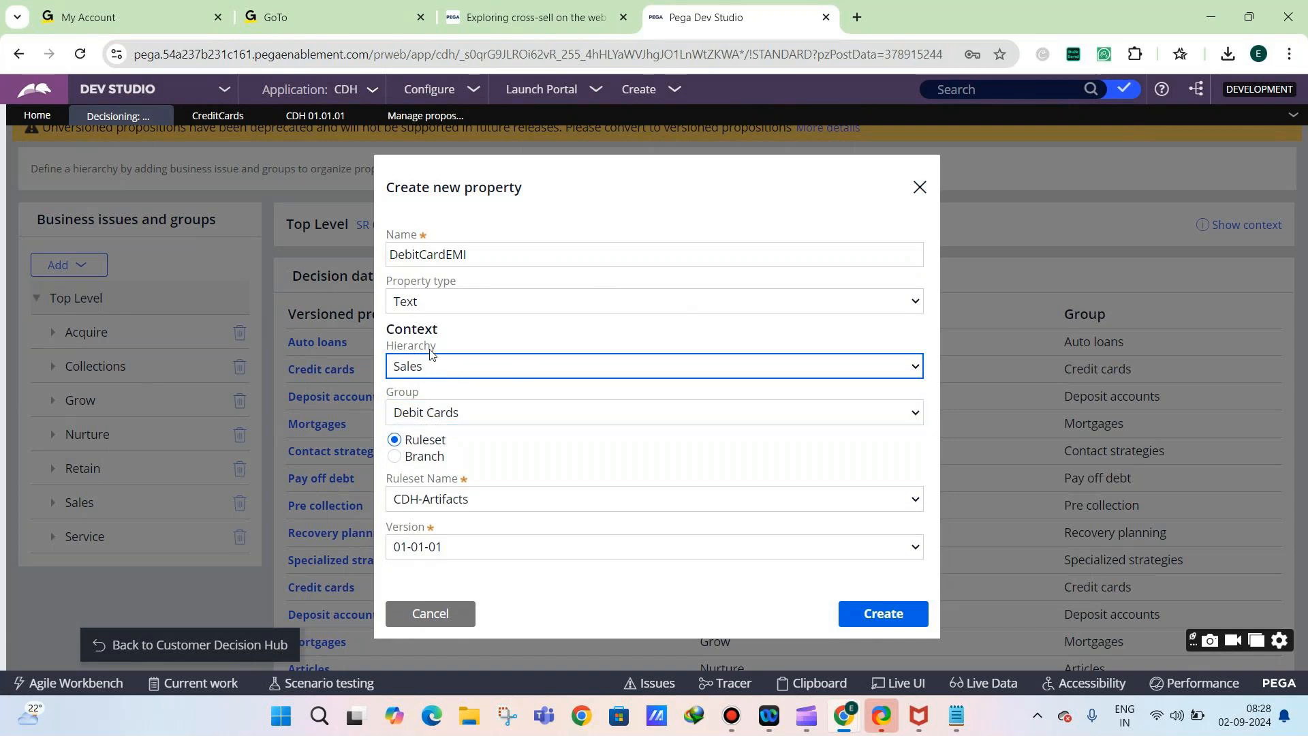
Create the property with type Decimal in the CDH-Rules ruleset
{"action": "left_click", "coordinate": [435, 308]}
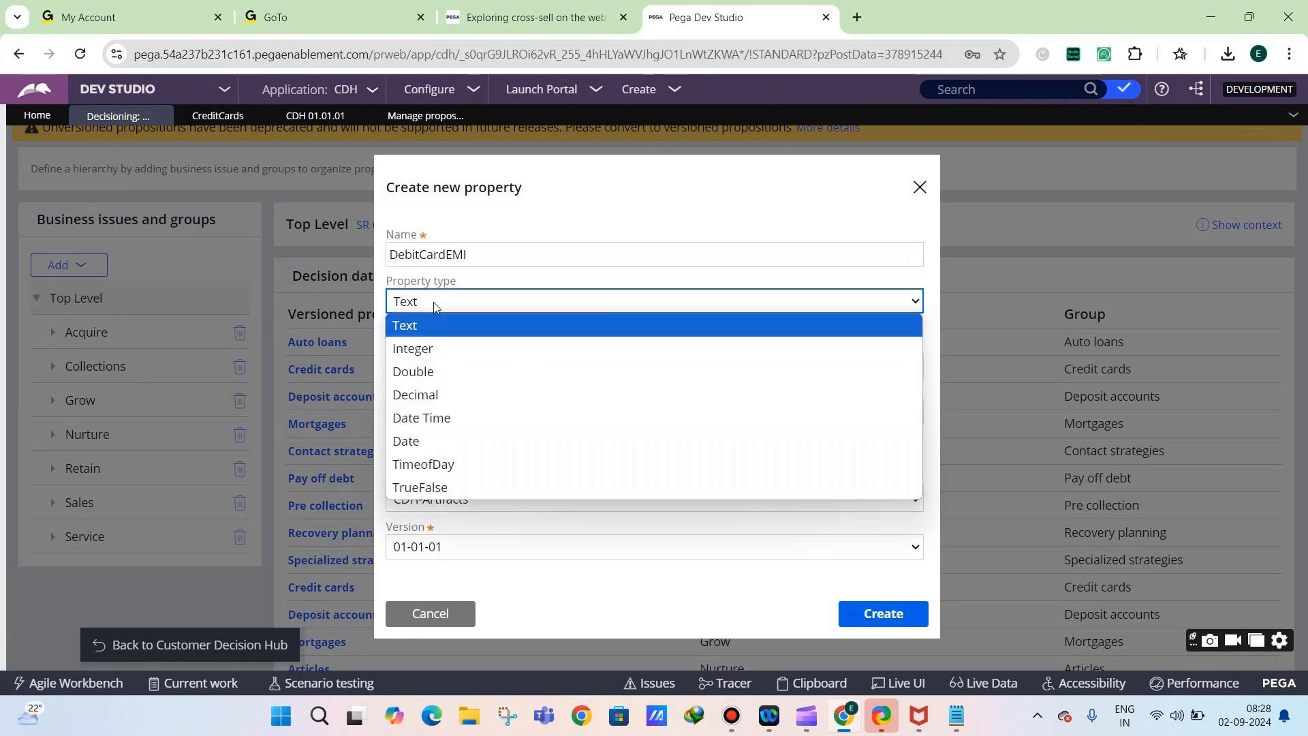
{"action": "left_click", "coordinate": [455, 387]}
{"action": "left_click", "coordinate": [429, 510]}
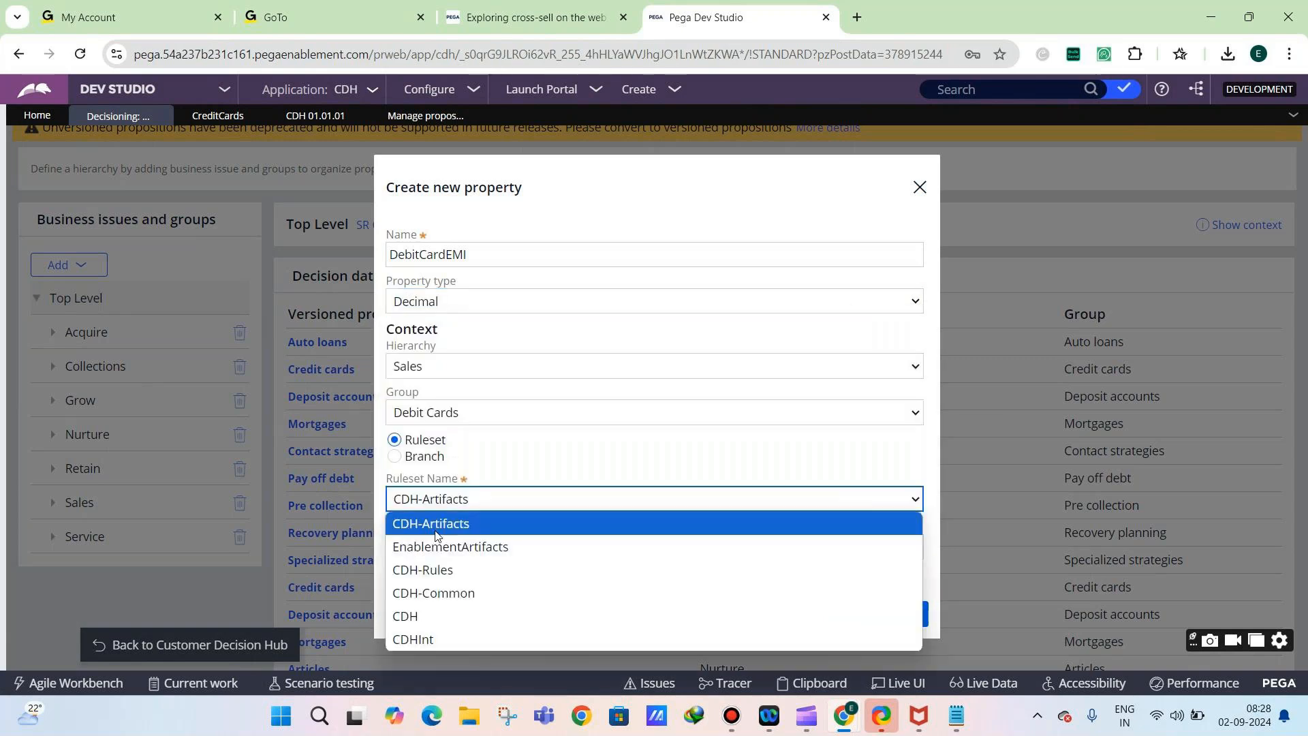
{"action": "left_click", "coordinate": [438, 568]}
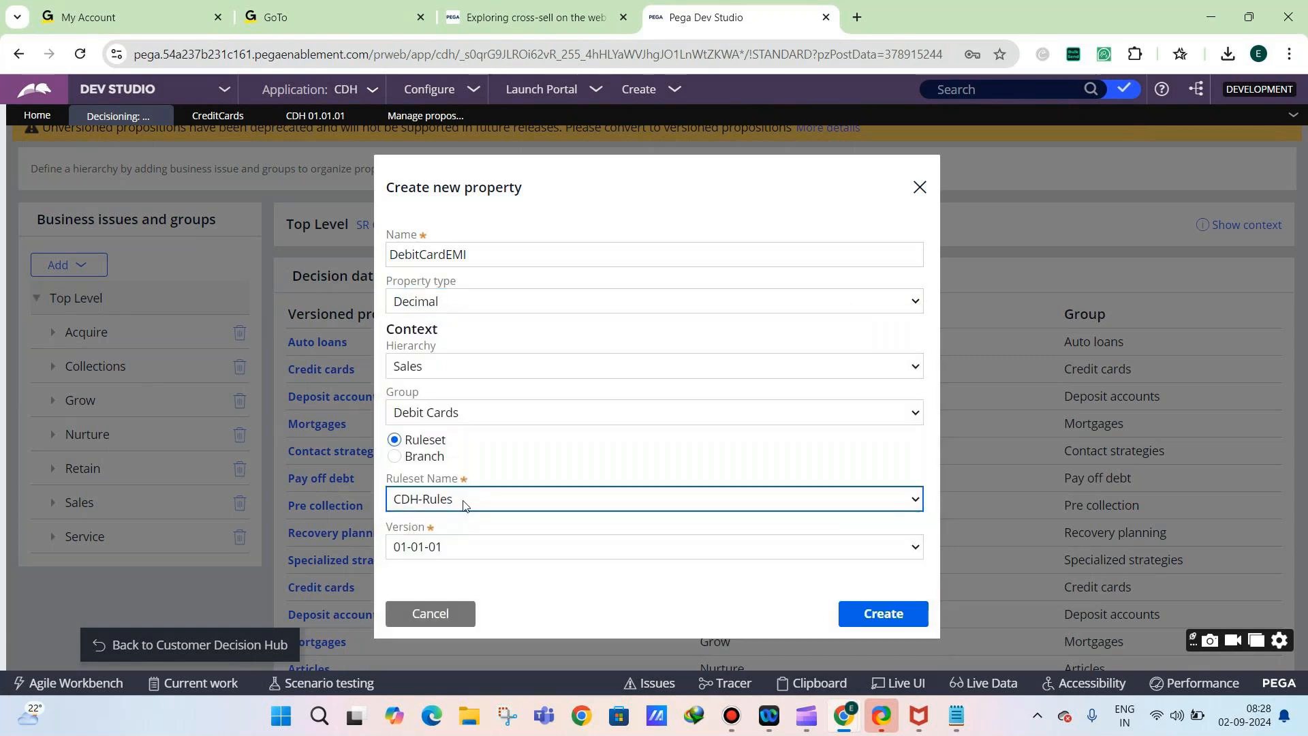
{"action": "left_click", "coordinate": [896, 620]}
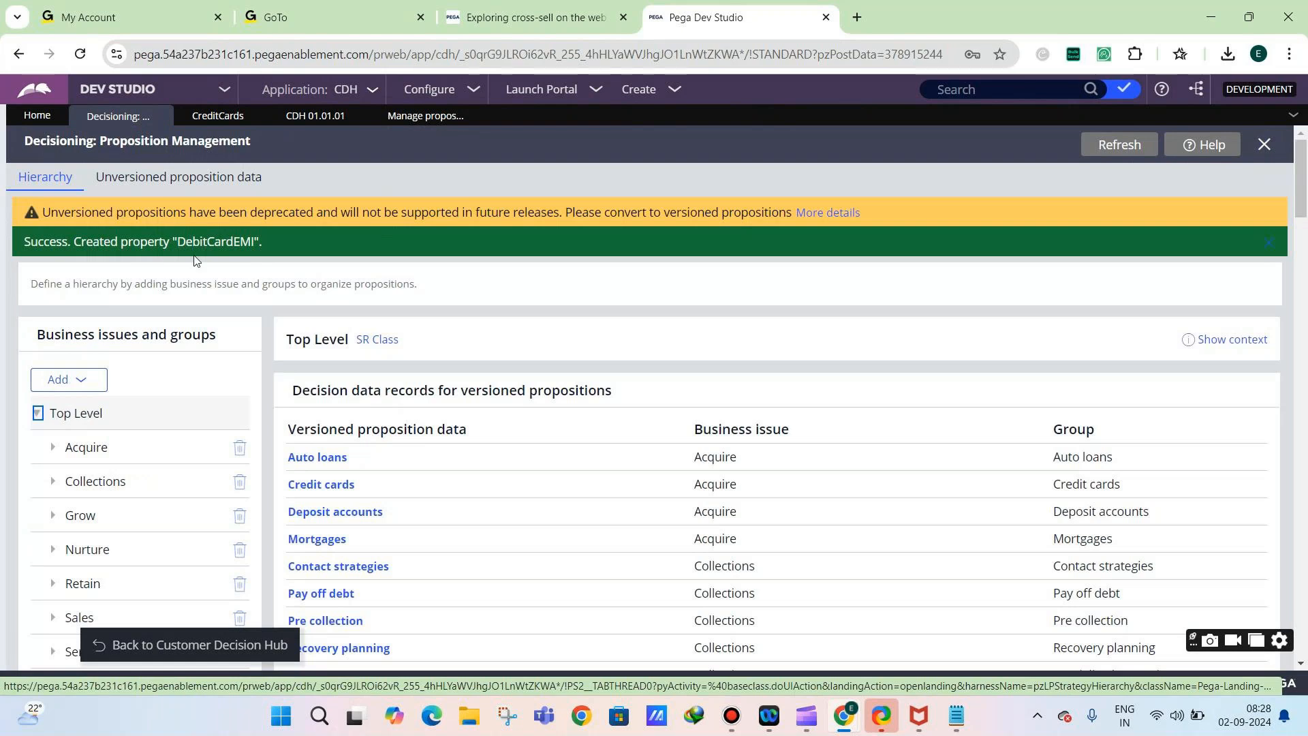
Show the properties of the Debit Cards group under the Sales business issue
{"action": "scroll", "coordinate": [27, 456], "scroll_direction": "down", "scroll_amount": 3}
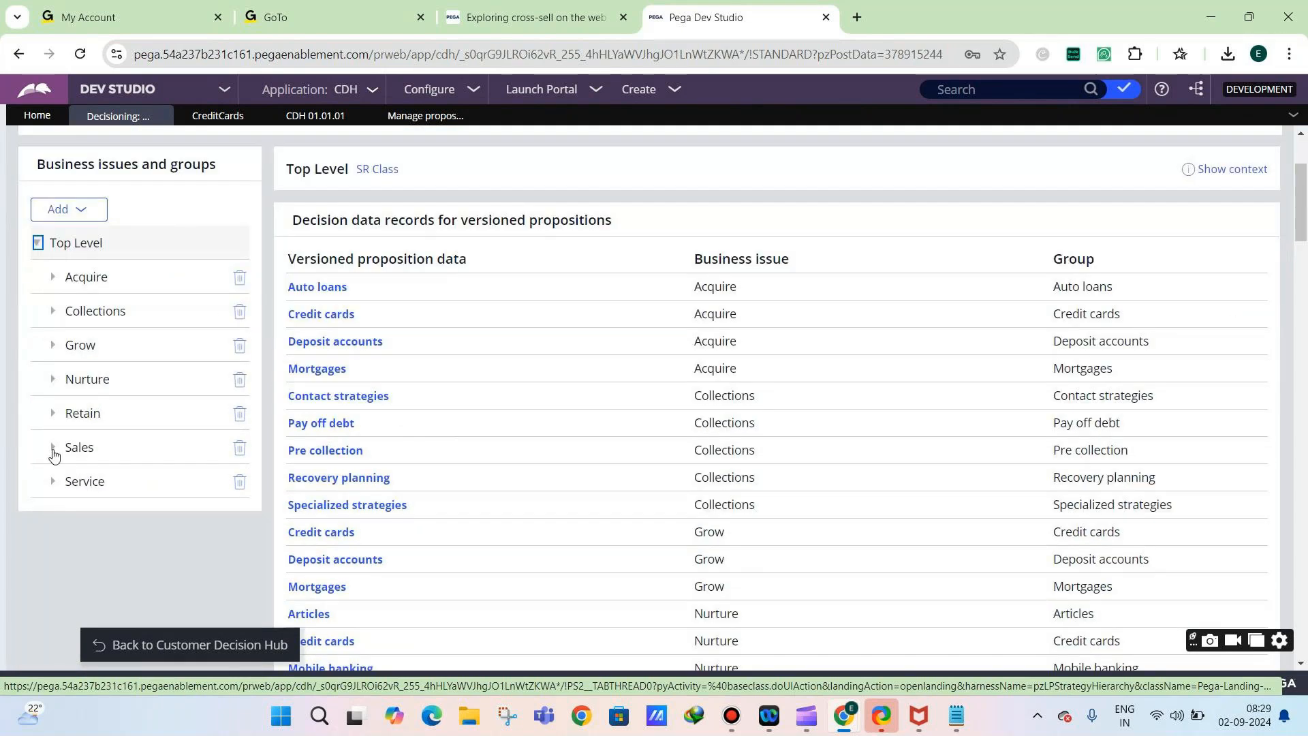
{"action": "left_click", "coordinate": [51, 447]}
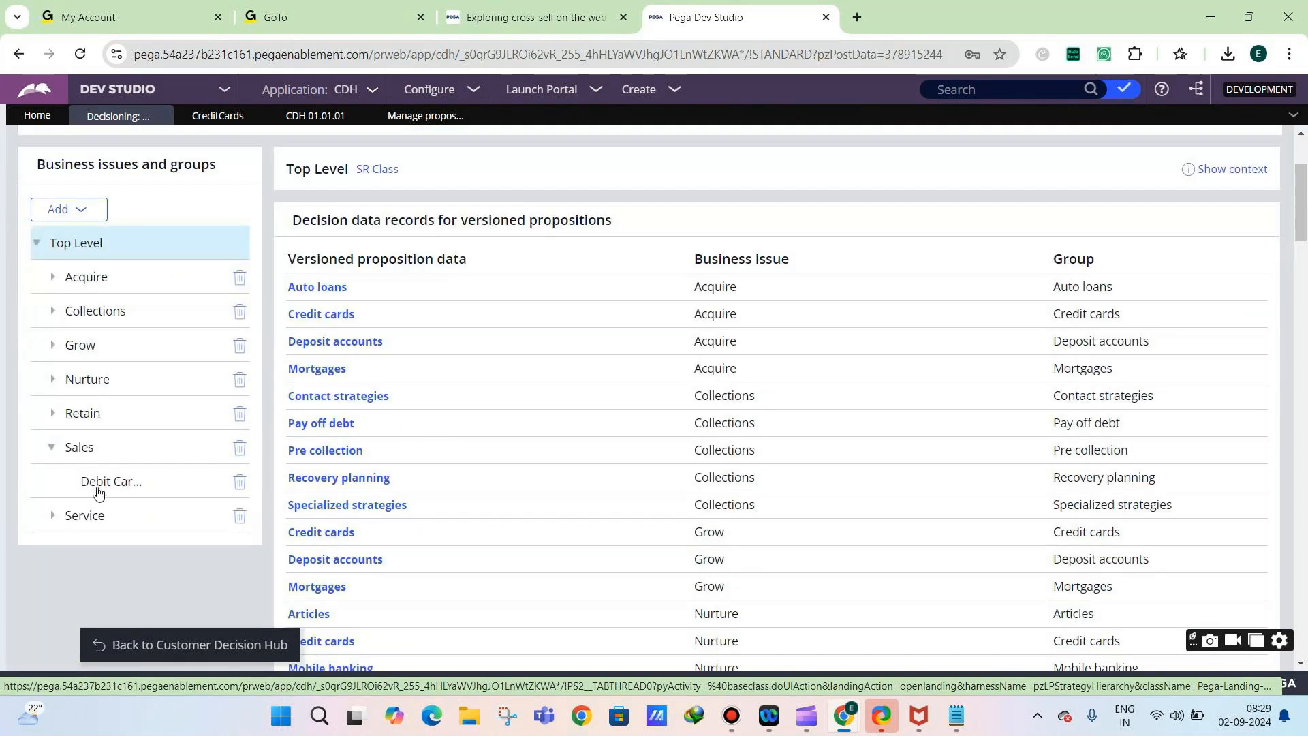
{"action": "left_click", "coordinate": [98, 490]}
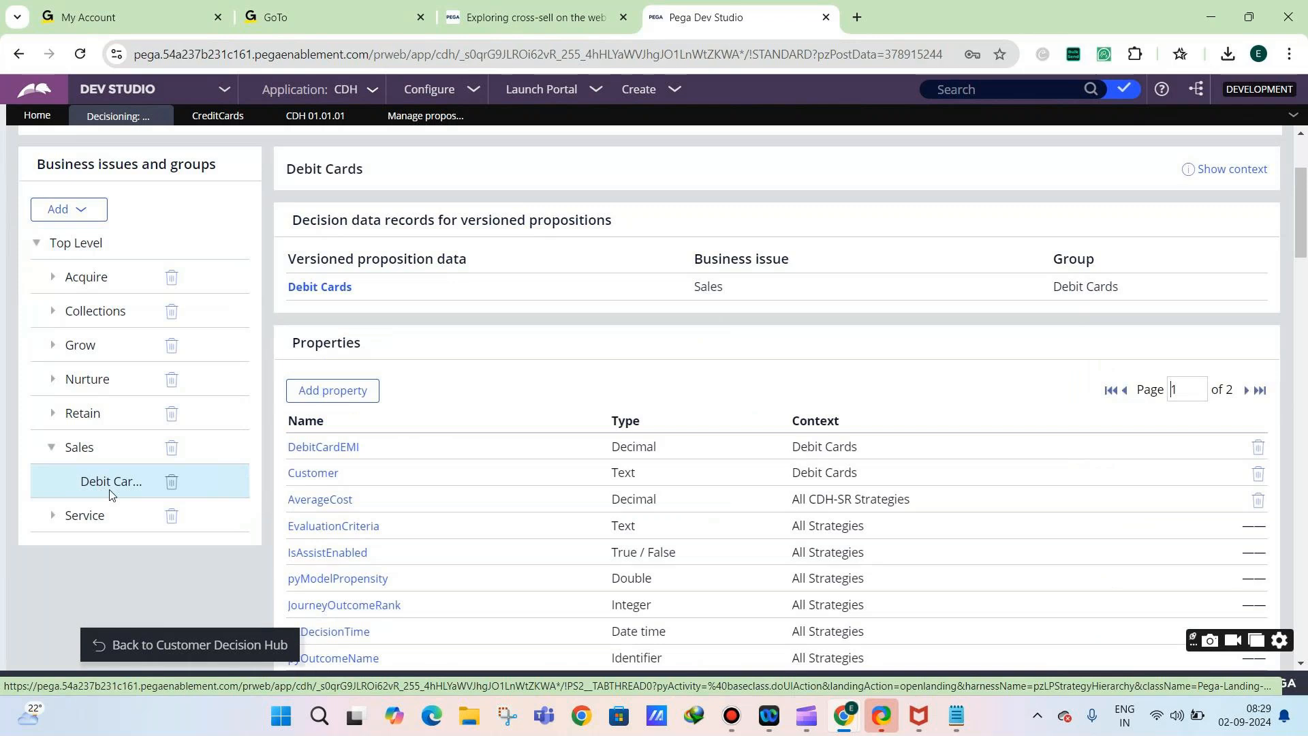
Open the Debit Cards decision data record of the Sales issue and review its data
{"action": "left_click", "coordinate": [334, 286]}
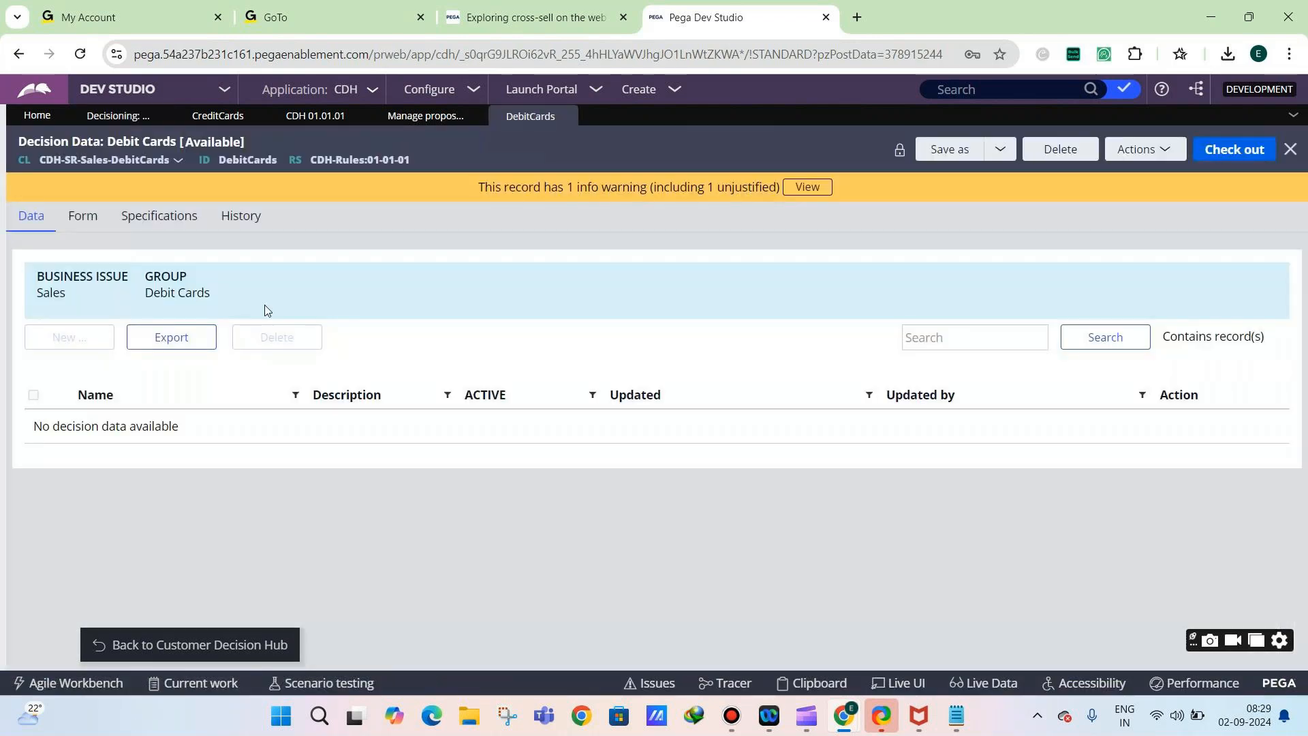
{"action": "left_click", "coordinate": [1143, 149]}
{"action": "left_click", "coordinate": [1107, 216]}
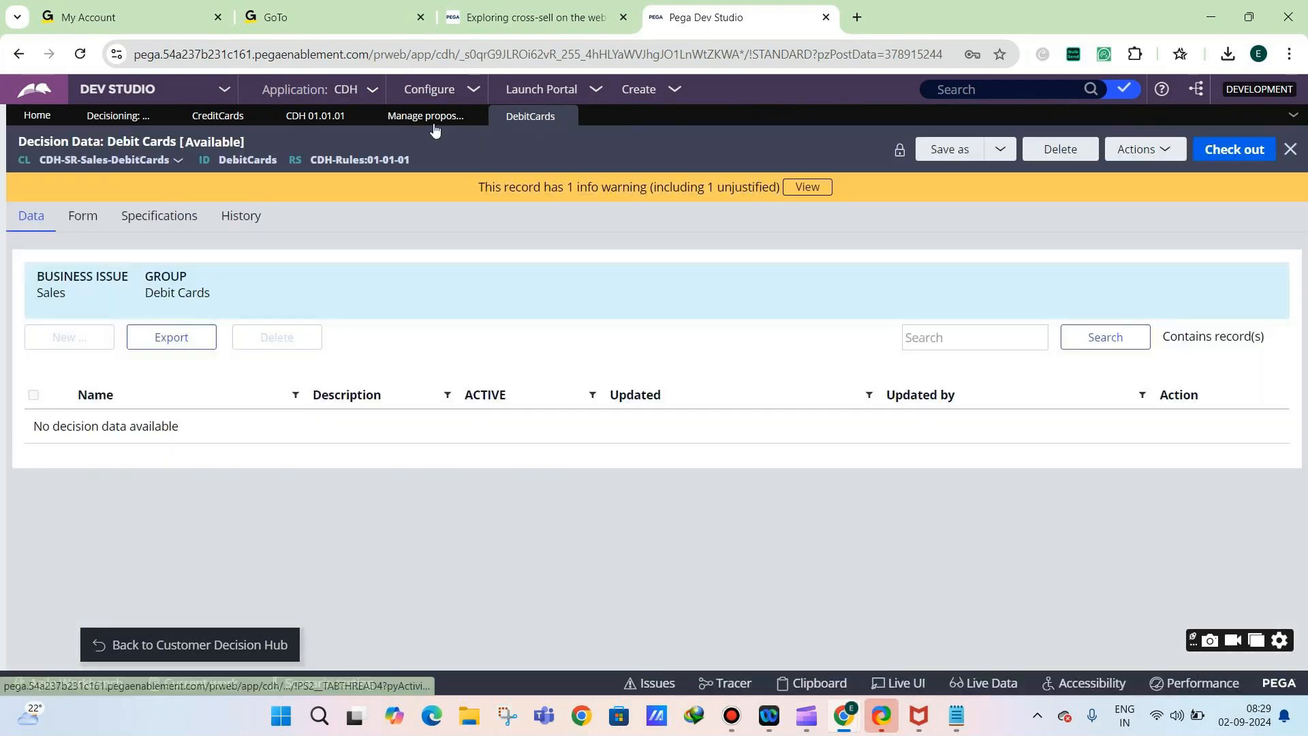
Review the Credit Cards decision data and its open Create proposition form, ending on the Credit Cards record
{"action": "left_click", "coordinate": [416, 117]}
{"action": "left_click", "coordinate": [217, 116]}
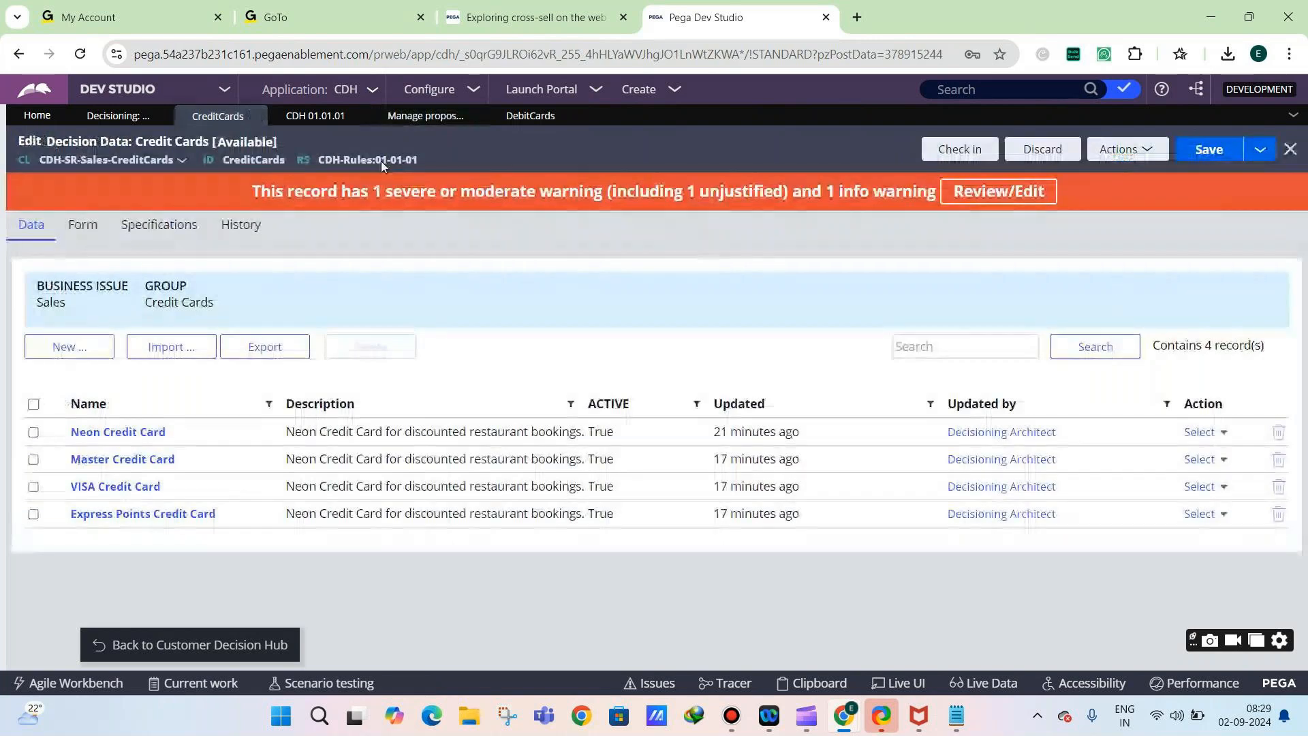
{"action": "left_click", "coordinate": [443, 117]}
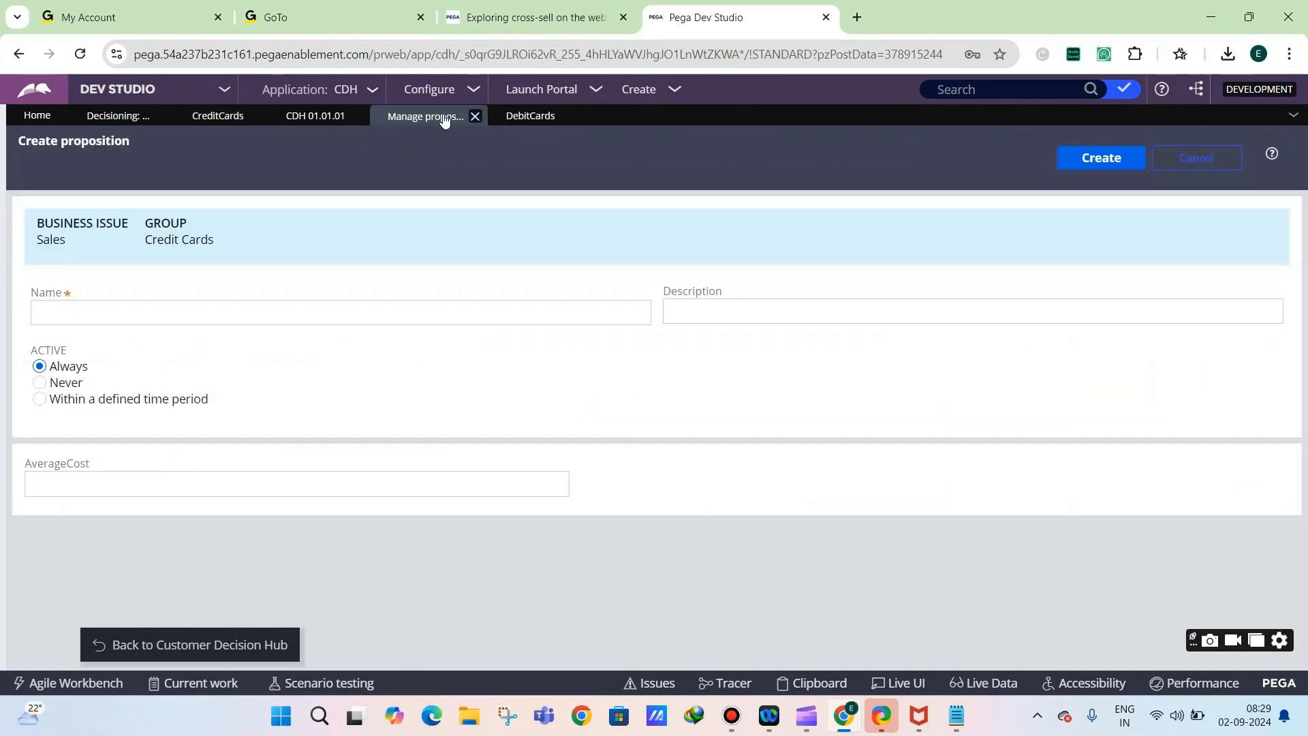
{"action": "left_click", "coordinate": [218, 116]}
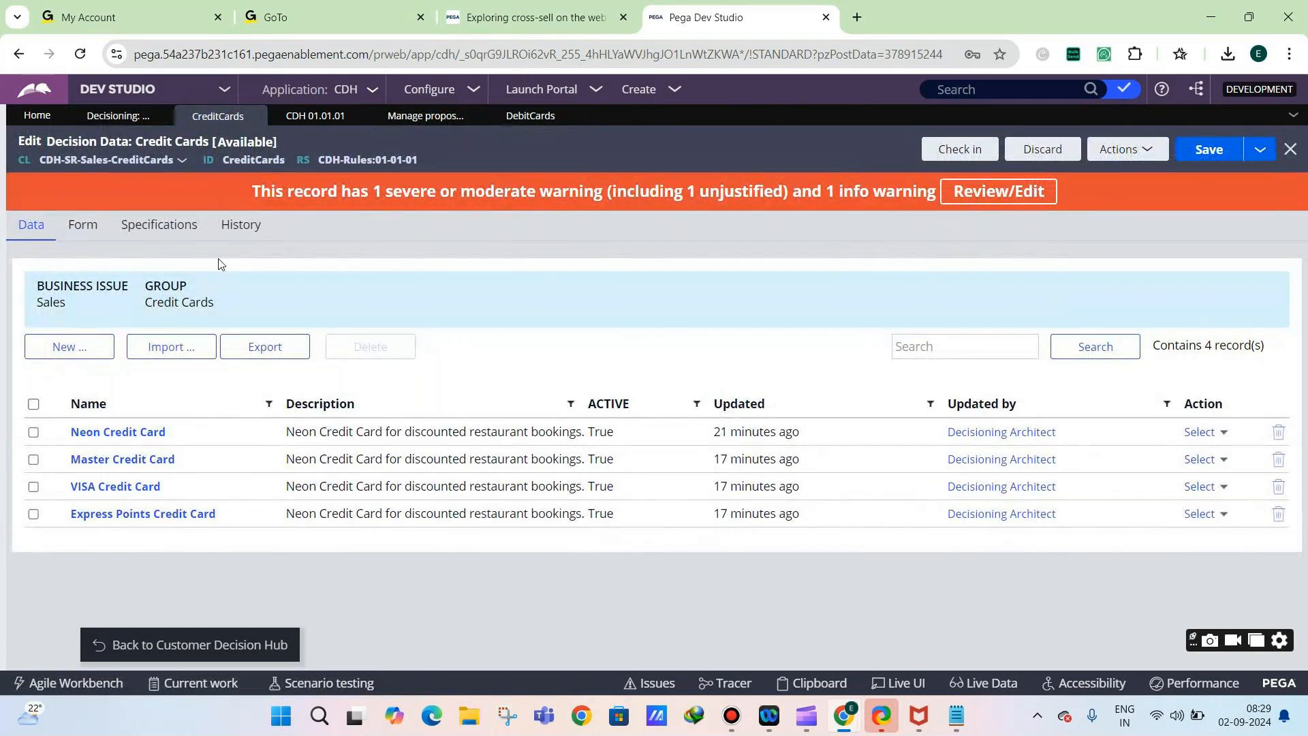
Add a form field with the identifier CreditCardMonthlyEMI to the Credit Cards decision data
{"action": "left_click", "coordinate": [82, 224]}
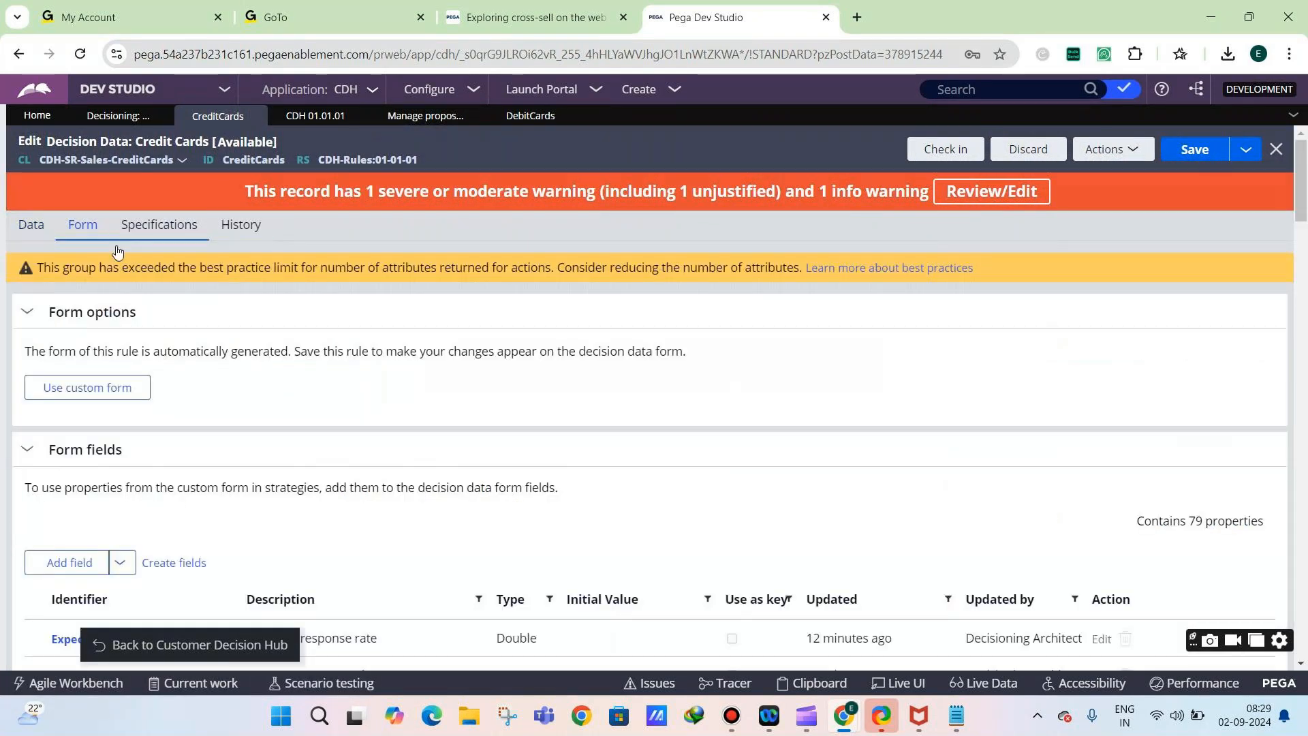
{"action": "left_click", "coordinate": [108, 562]}
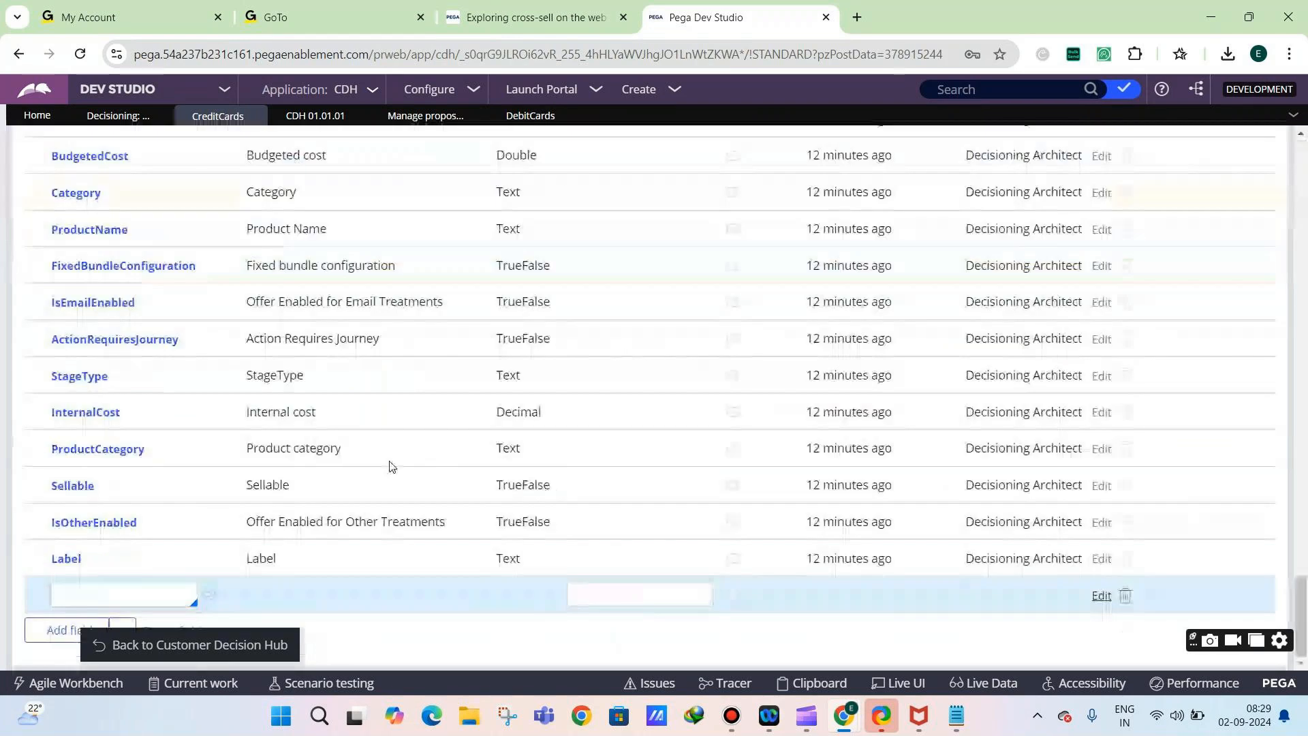
{"action": "type", "text": "C"}
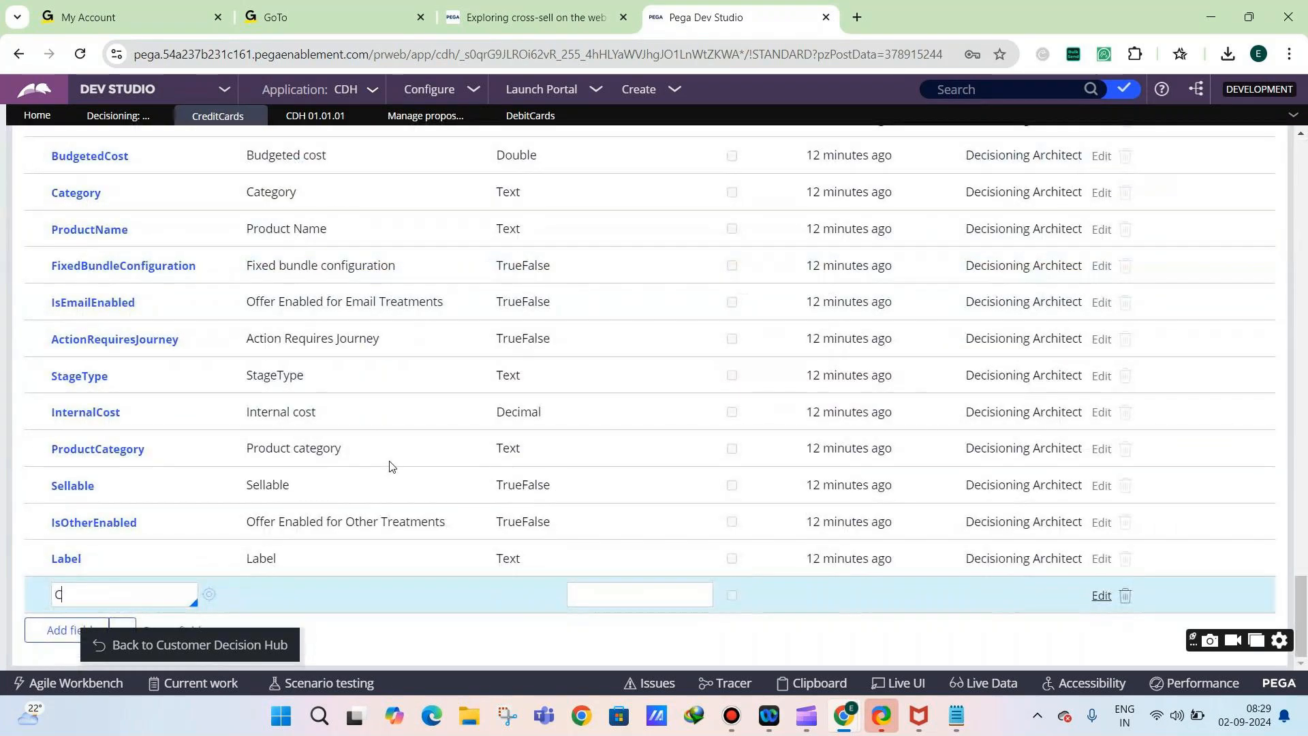
{"action": "type", "text": "redtiitCardMonthlyEMI"}
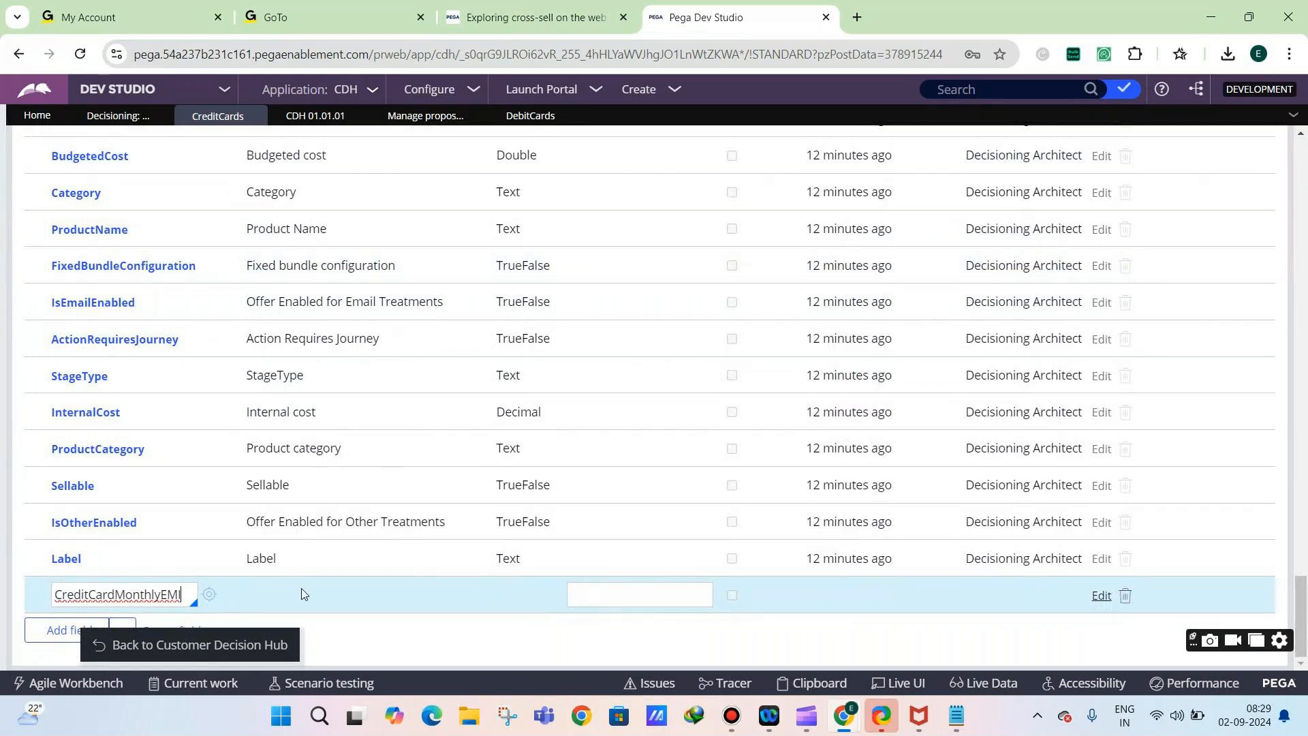
Create the CreditCardMonthlyEMI property from the new form field, placing it in the CDH-Rules ruleset version 01-01-01
{"action": "left_click", "coordinate": [209, 601]}
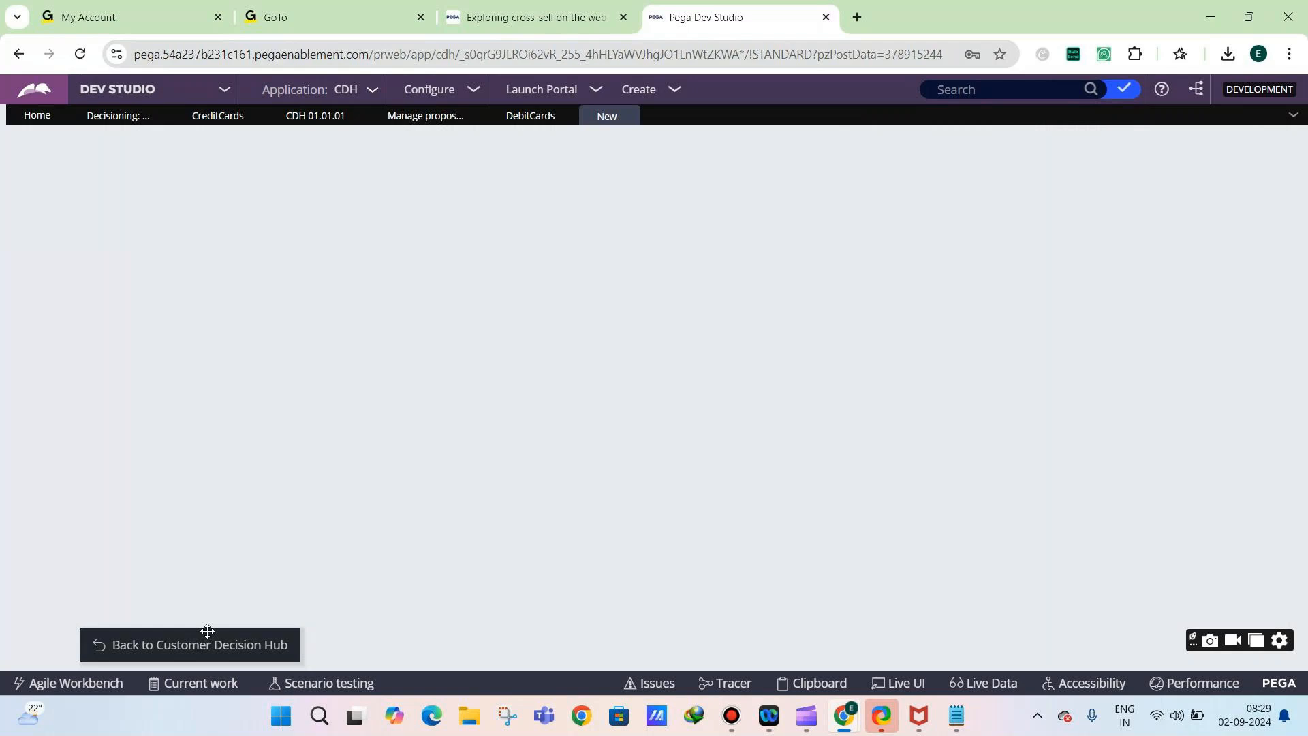
{"action": "left_click_drag", "start_coordinate": [207, 630], "coordinate": [190, 661]}
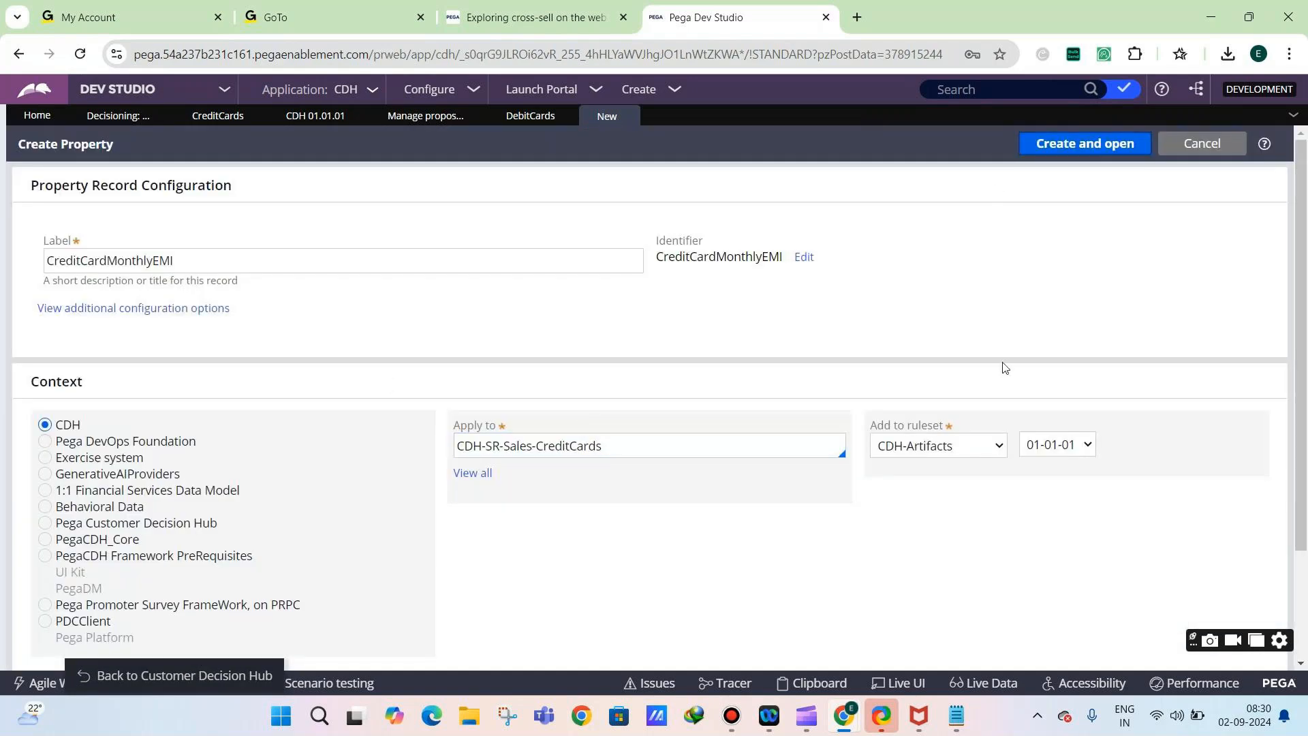
{"action": "left_click", "coordinate": [938, 445]}
{"action": "left_click", "coordinate": [934, 514]}
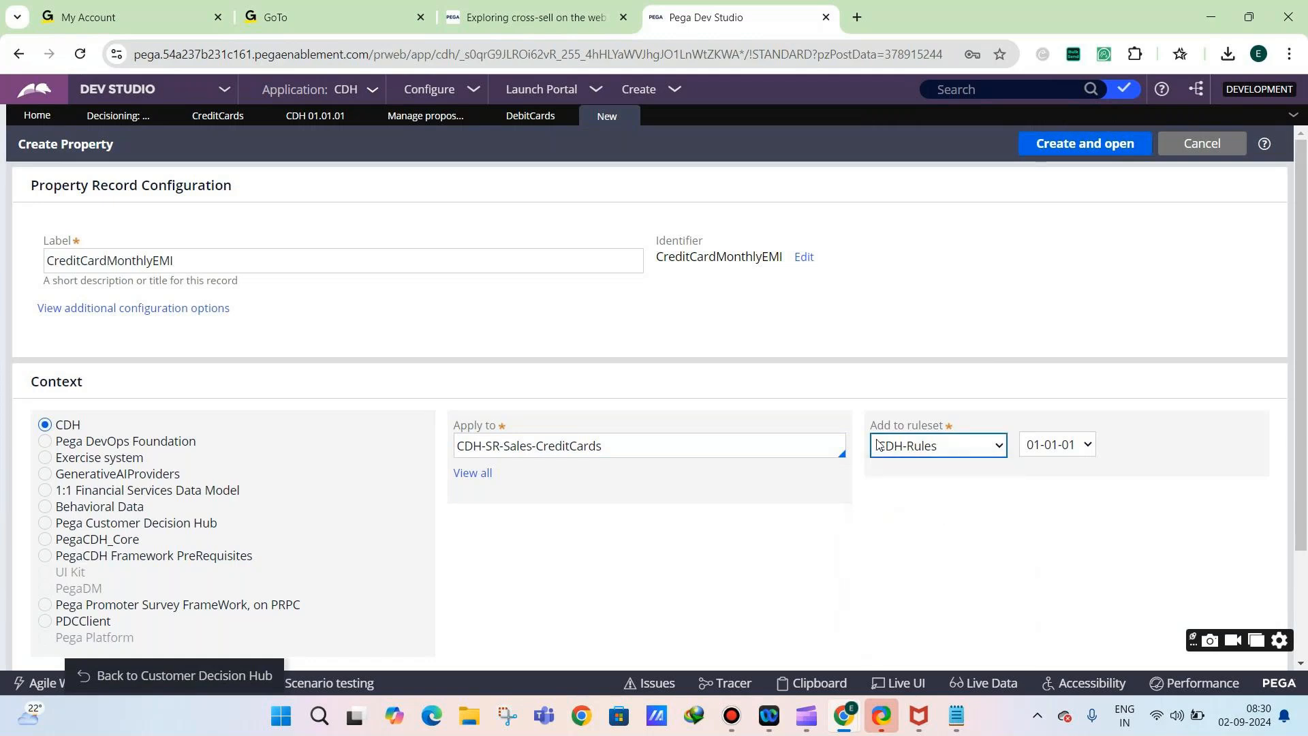
{"action": "left_click", "coordinate": [1045, 147]}
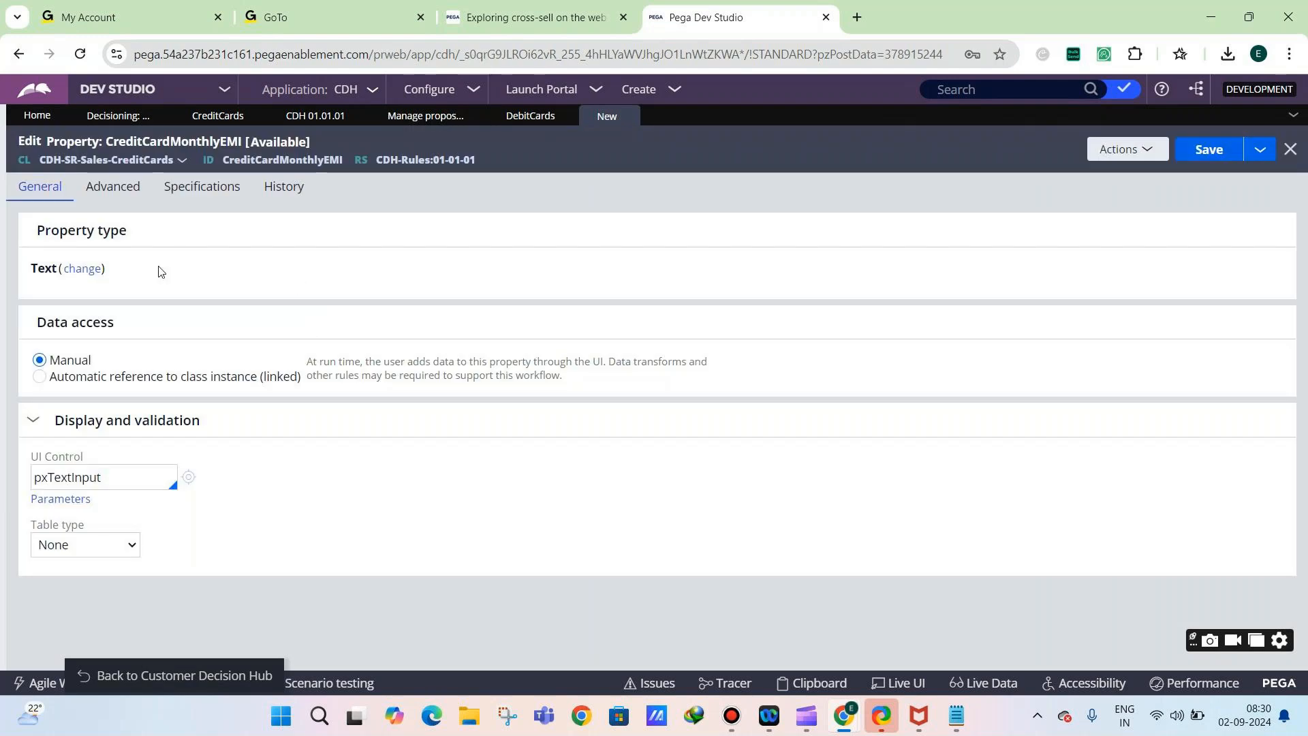
Change the CreditCardMonthlyEMI property type to Decimal and save the property
{"action": "left_click", "coordinate": [97, 270]}
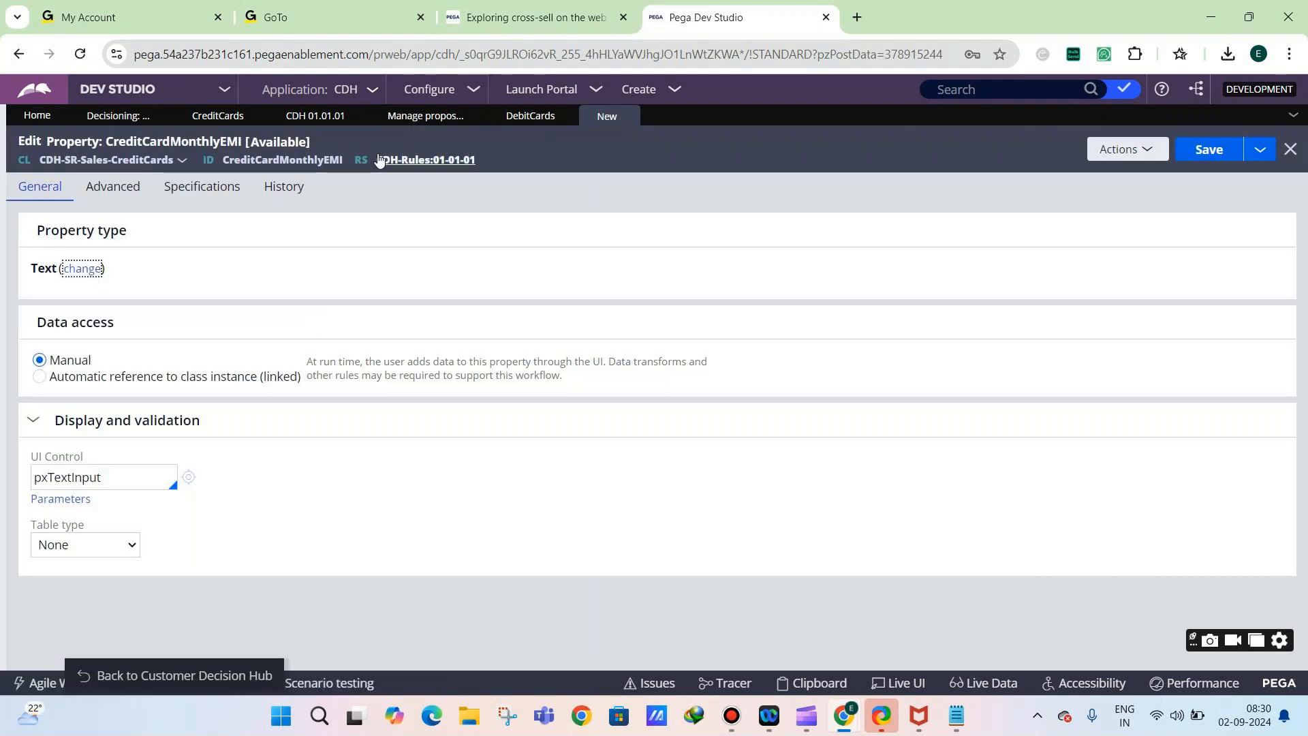
{"action": "left_click", "coordinate": [104, 392]}
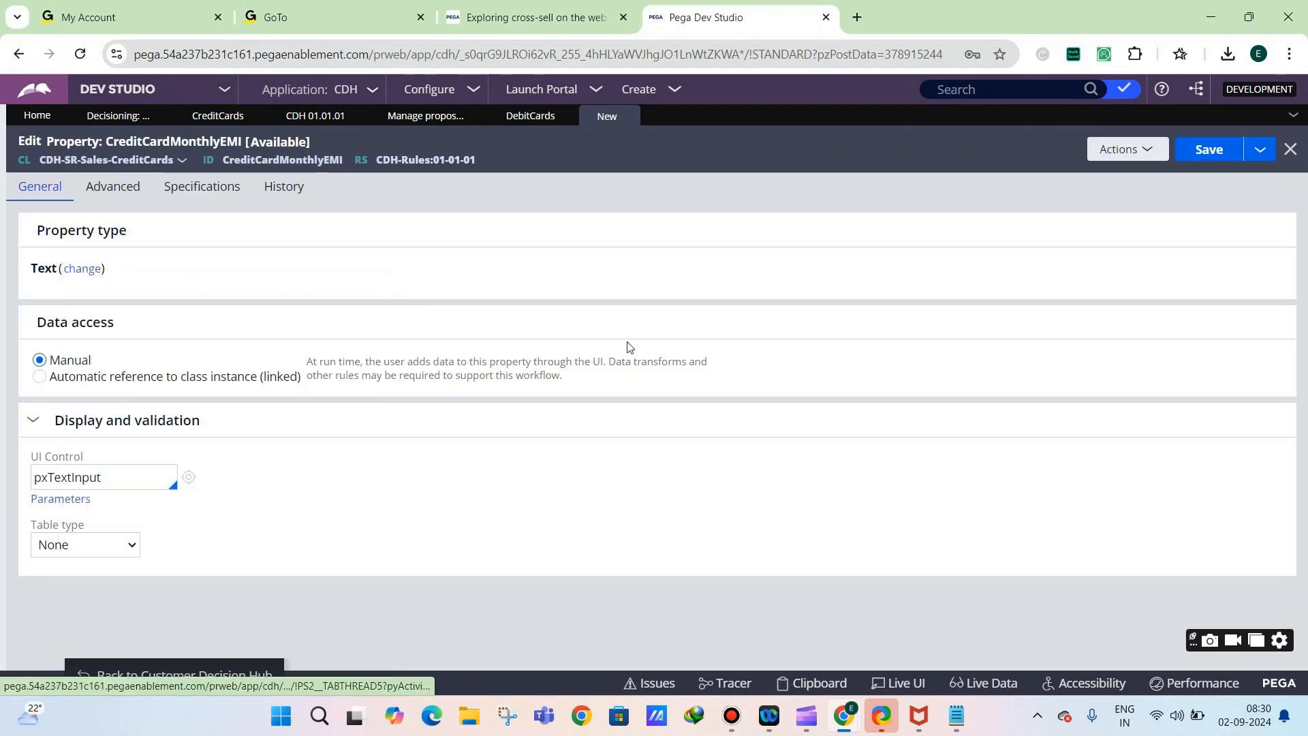
{"action": "left_click", "coordinate": [1201, 149]}
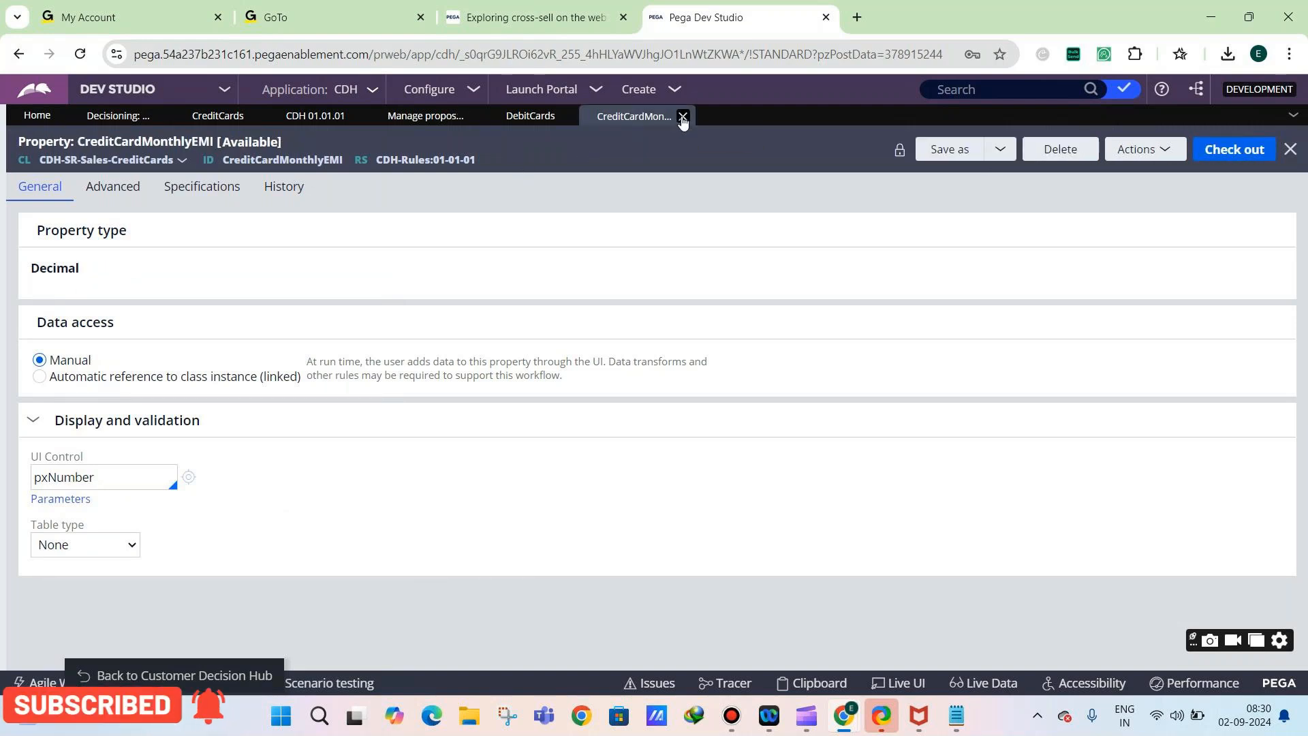
Save the Credit Cards decision data with the added CreditCardMonthlyEMI form field
{"action": "scroll", "coordinate": [317, 390], "scroll_direction": "down", "scroll_amount": 15}
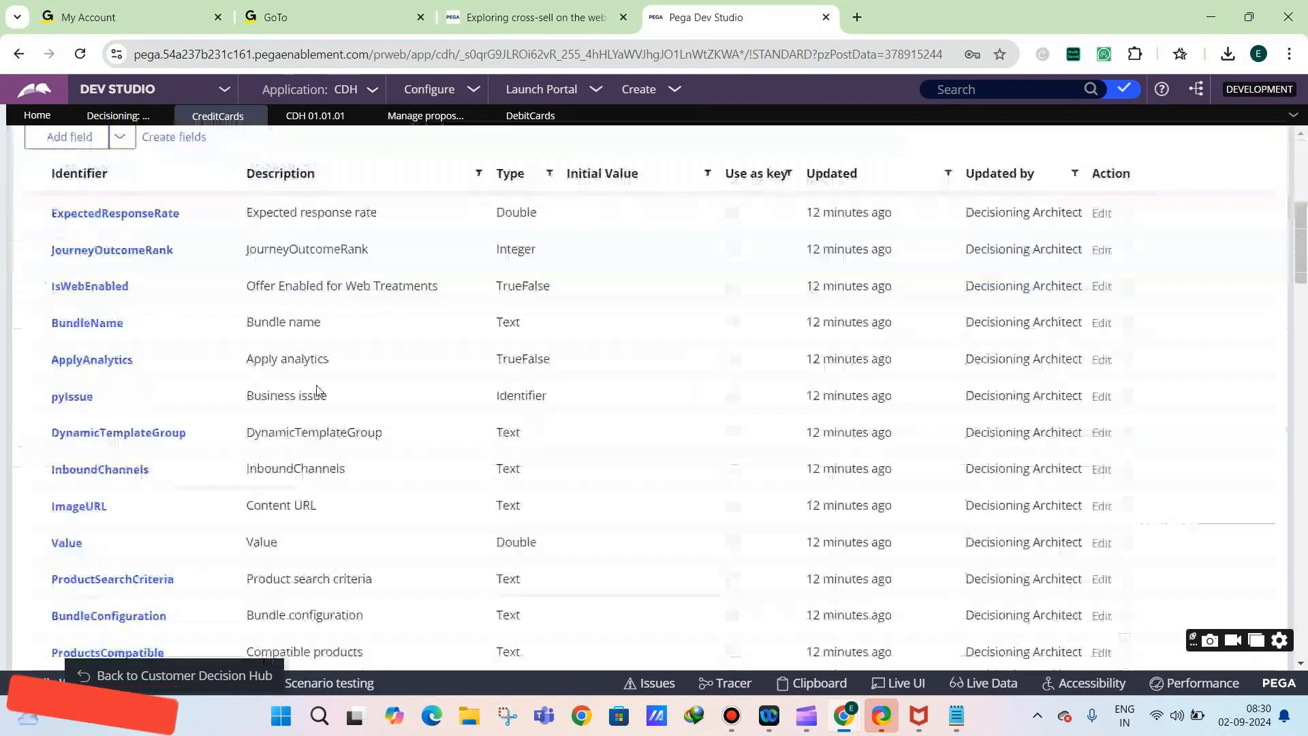
{"action": "scroll", "coordinate": [317, 391], "scroll_direction": "down", "scroll_amount": 10}
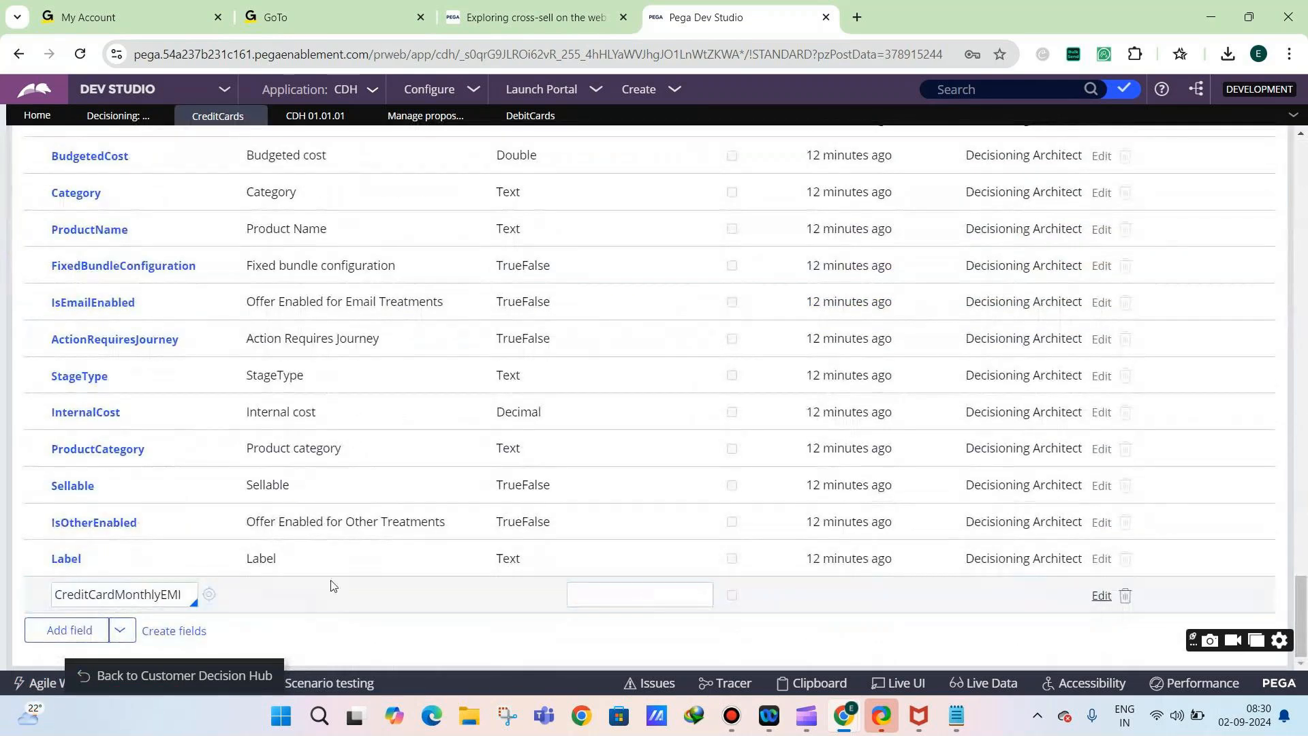
{"action": "left_click_drag", "start_coordinate": [1300, 629], "coordinate": [1298, 178]}
{"action": "left_click", "coordinate": [1219, 147]}
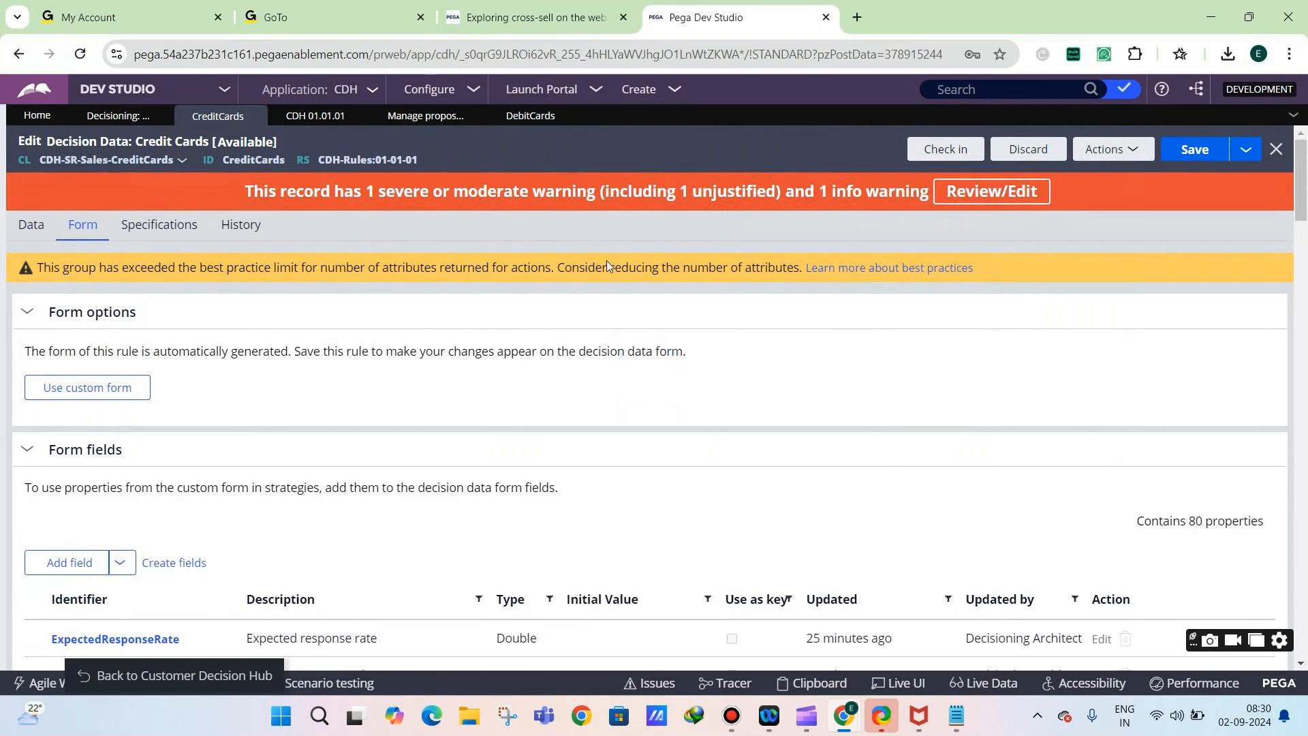
Open the Neon Credit Card proposition from the Credit Cards data, examine its name and CreditCardMonthlyEMI attribute, and close it
{"action": "left_click", "coordinate": [32, 224]}
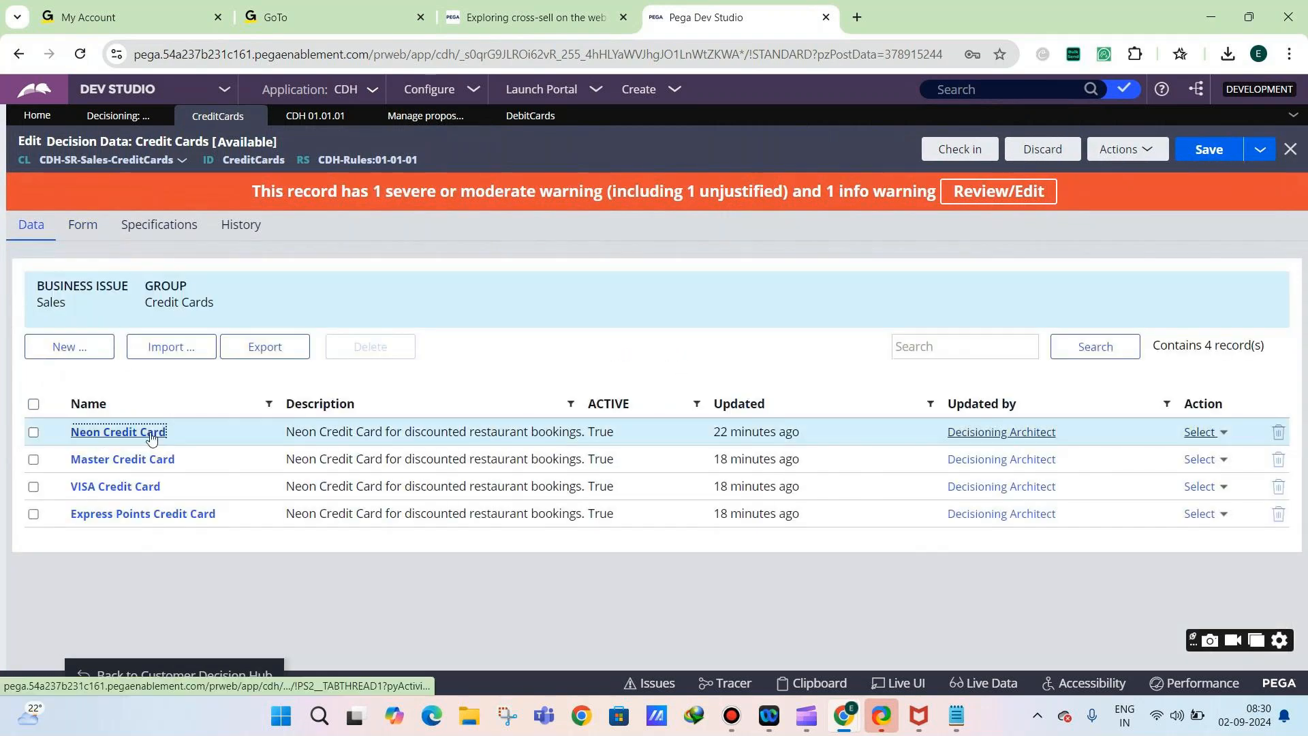
{"action": "left_click", "coordinate": [152, 438]}
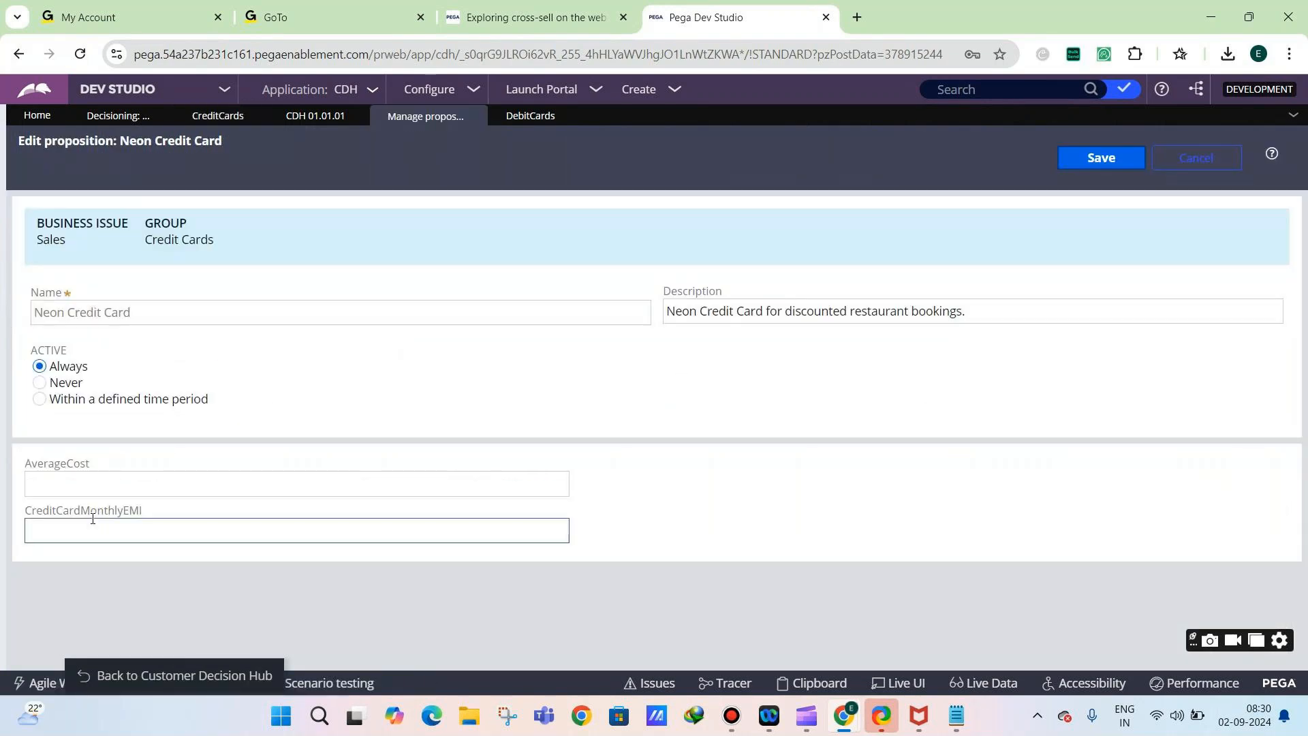
{"action": "left_click", "coordinate": [43, 512]}
{"action": "left_click_drag", "start_coordinate": [43, 512], "coordinate": [140, 516]}
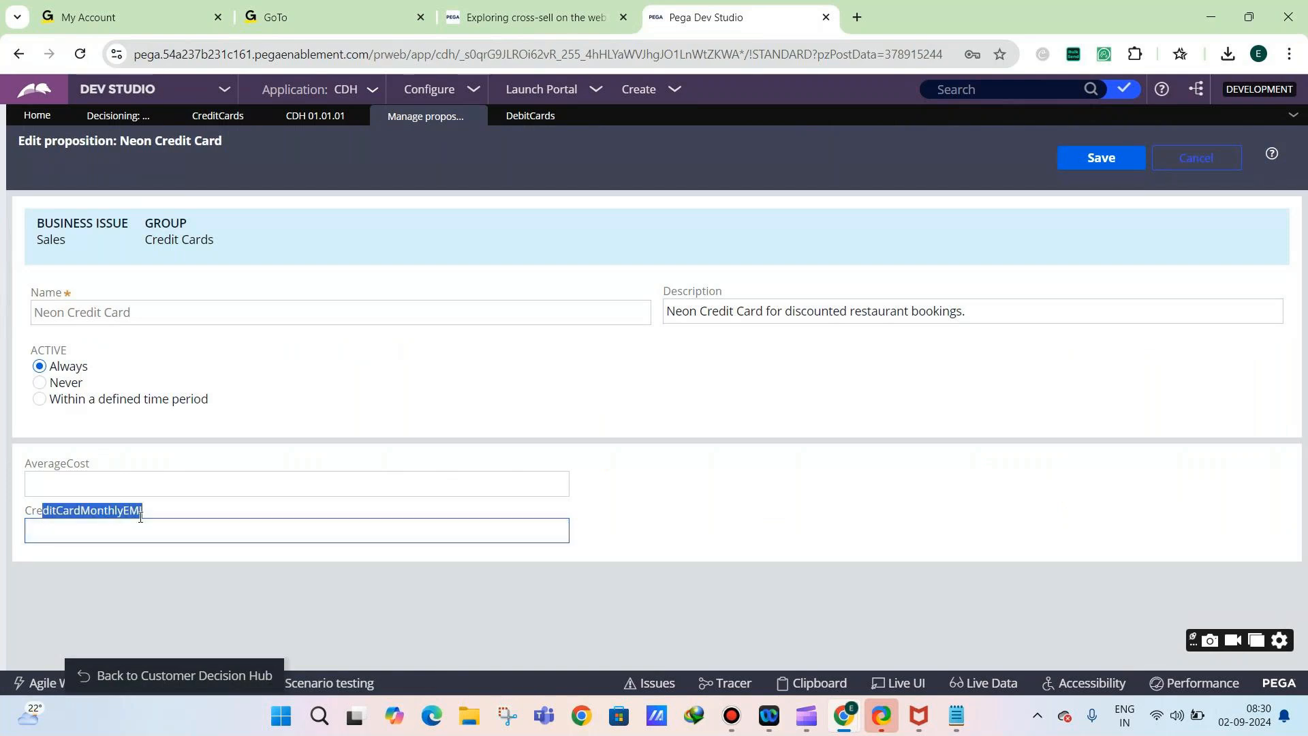
{"action": "left_click", "coordinate": [140, 516]}
{"action": "left_click_drag", "start_coordinate": [65, 506], "coordinate": [22, 509]}
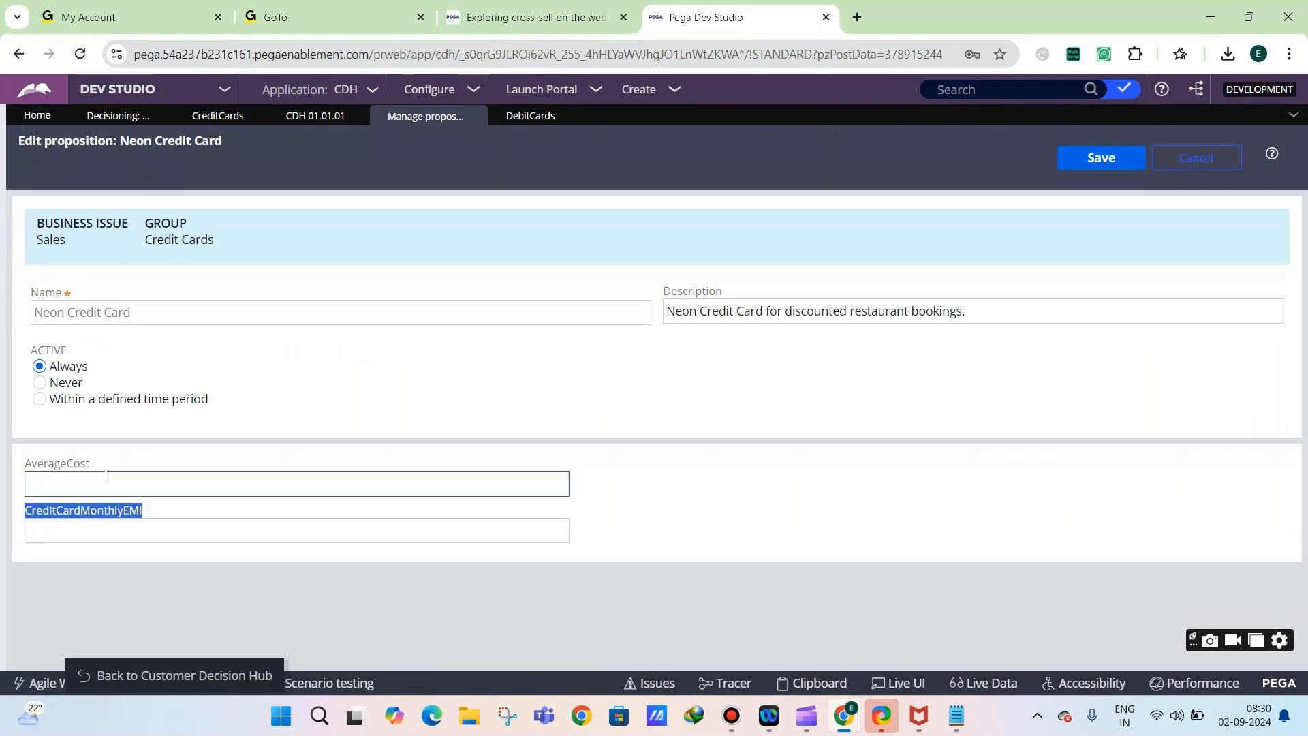
{"action": "left_click", "coordinate": [77, 314]}
{"action": "left_click_drag", "start_coordinate": [65, 314], "coordinate": [137, 321]}
{"action": "left_click", "coordinate": [68, 314]}
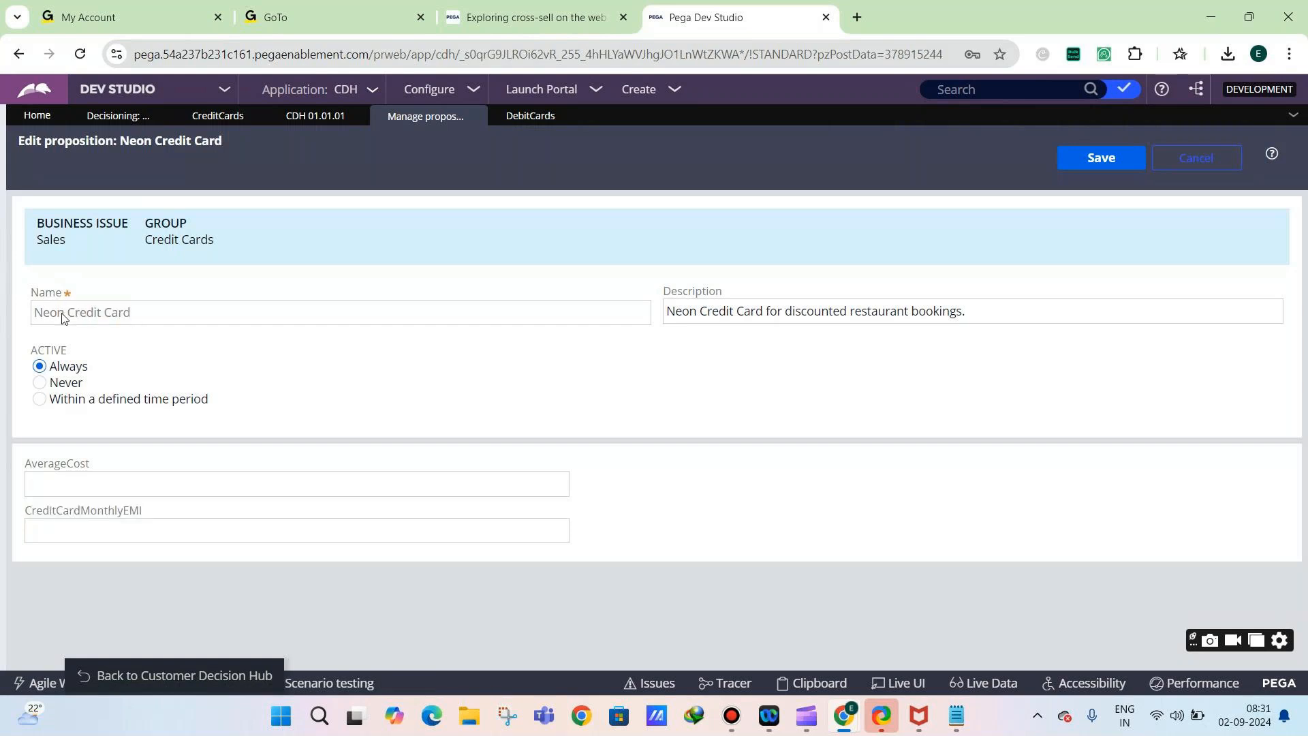
{"action": "left_click_drag", "start_coordinate": [67, 315], "coordinate": [131, 326]}
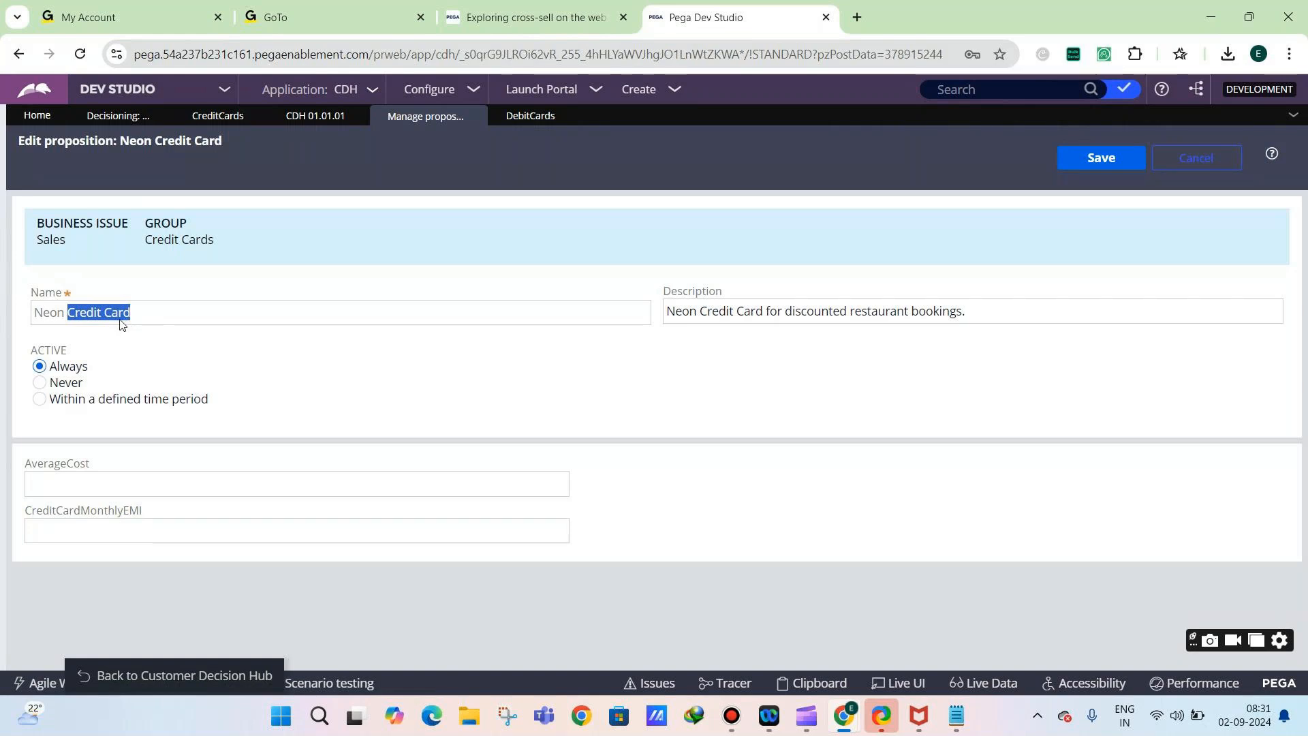
{"action": "left_click", "coordinate": [65, 315]}
{"action": "left_click_drag", "start_coordinate": [64, 316], "coordinate": [126, 306]}
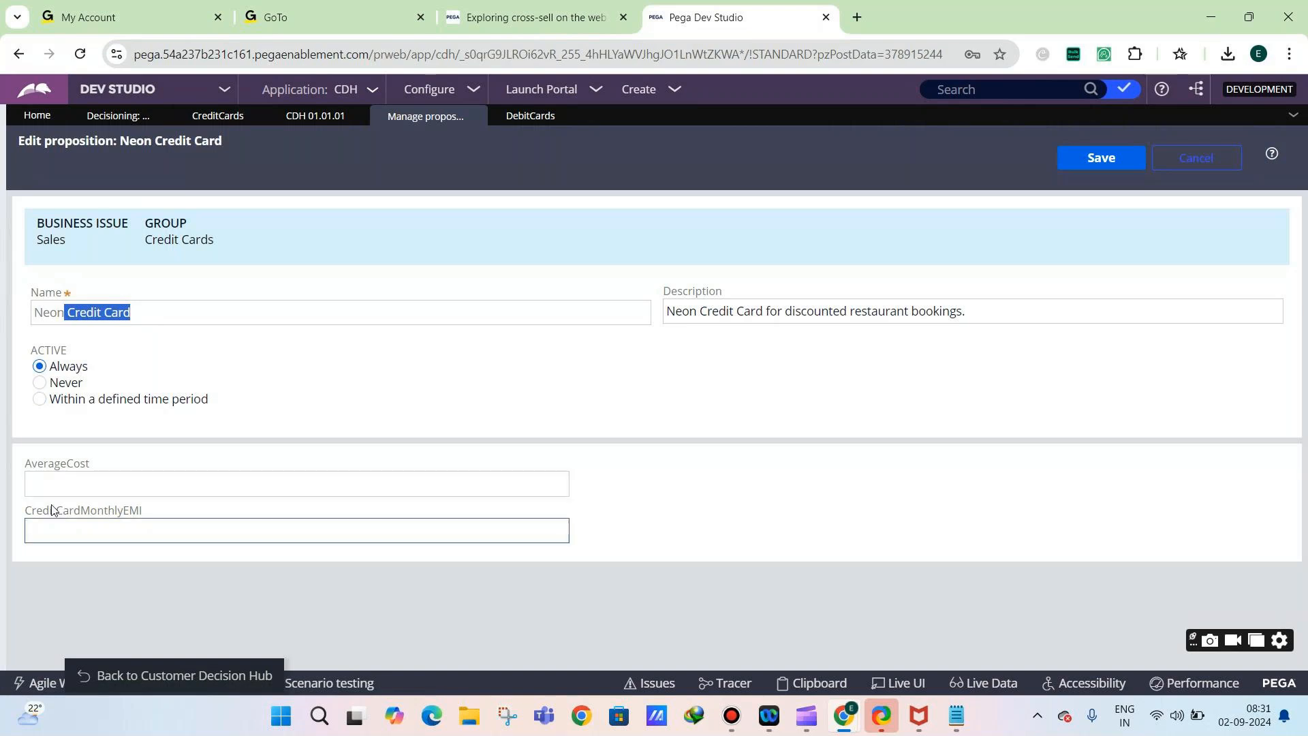
{"action": "left_click", "coordinate": [476, 115]}
Set CreditCardMonthlyEMI to 5000 for the Neon Credit Card proposition and save it
{"action": "left_click", "coordinate": [144, 431]}
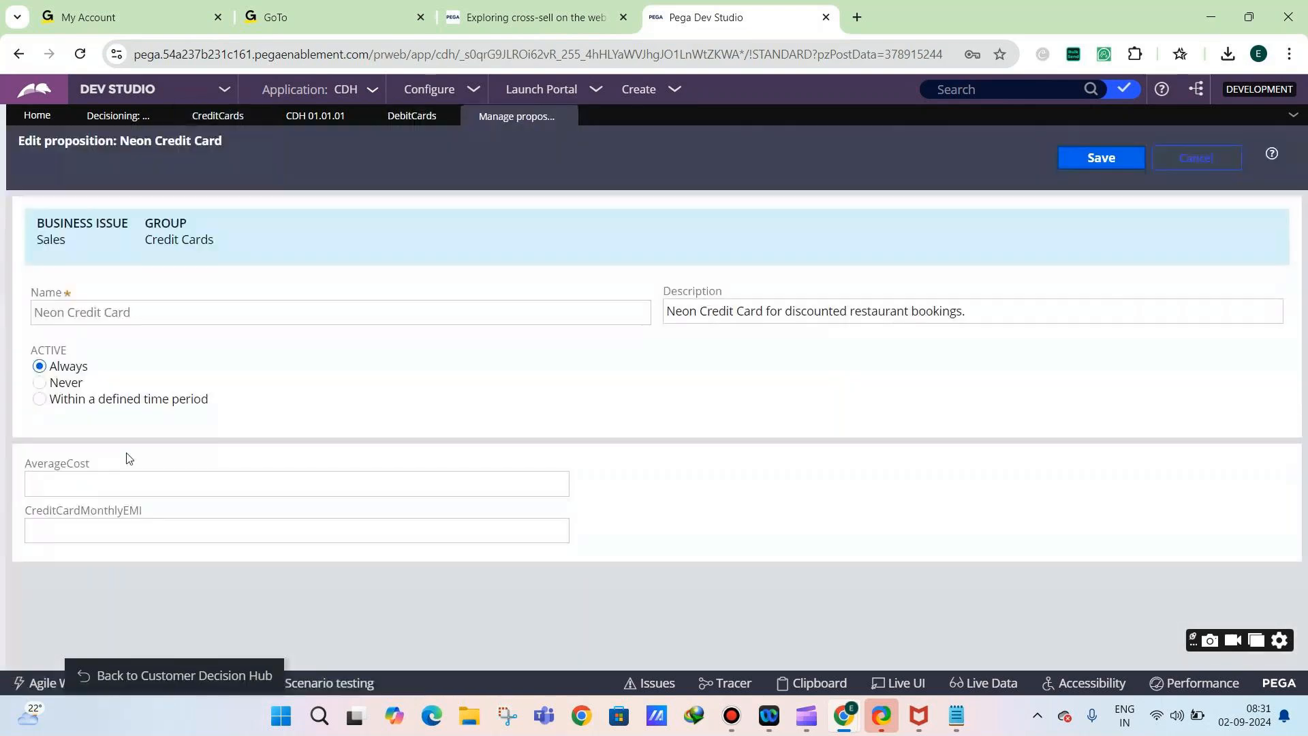
{"action": "left_click", "coordinate": [125, 538]}
{"action": "type", "text": "5000"}
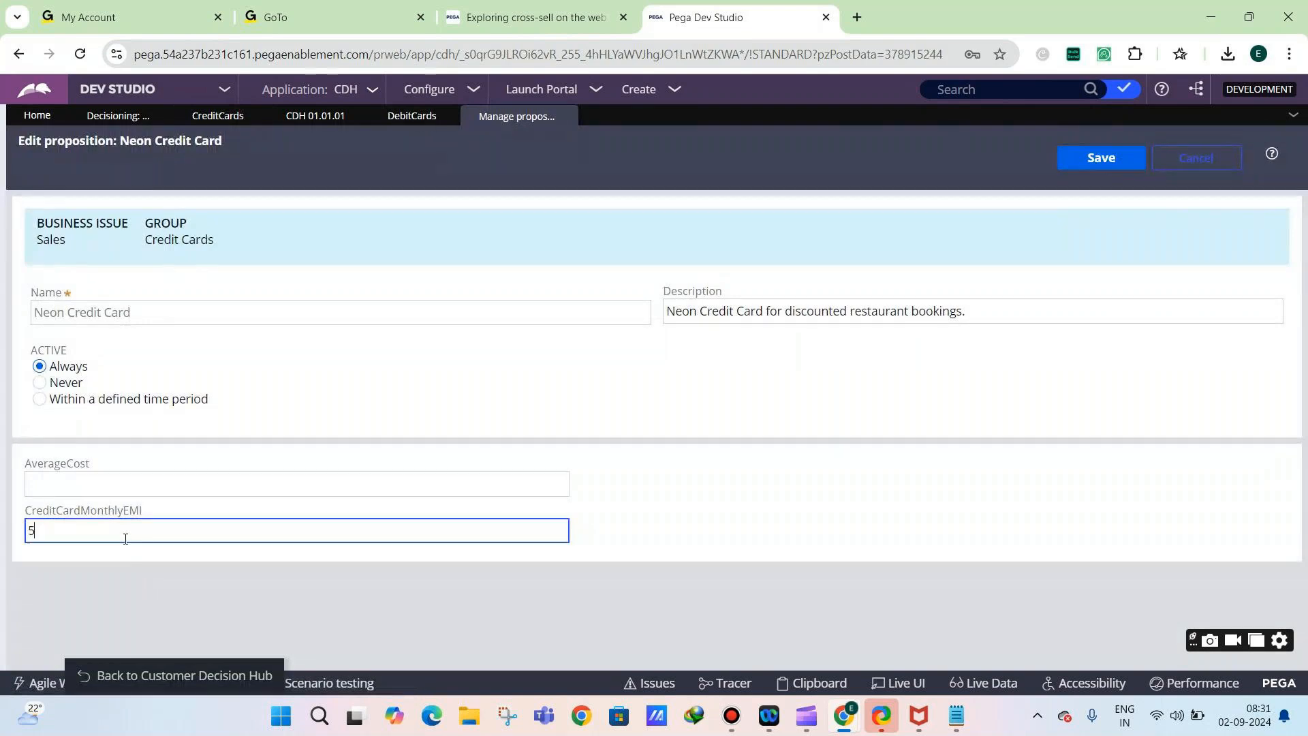
{"action": "left_click", "coordinate": [1093, 163]}
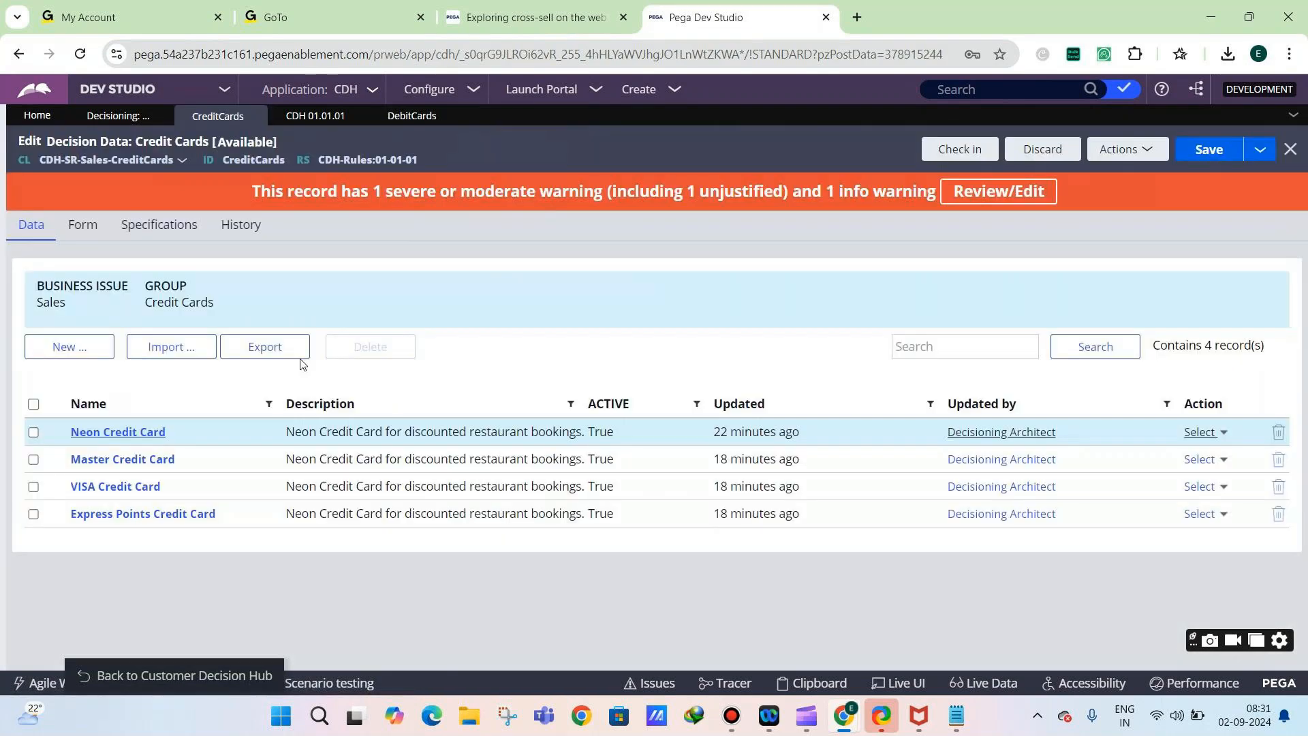
Set CreditCardMonthlyEMI to 2000 for the Master Credit Card proposition and save it
{"action": "left_click", "coordinate": [123, 459]}
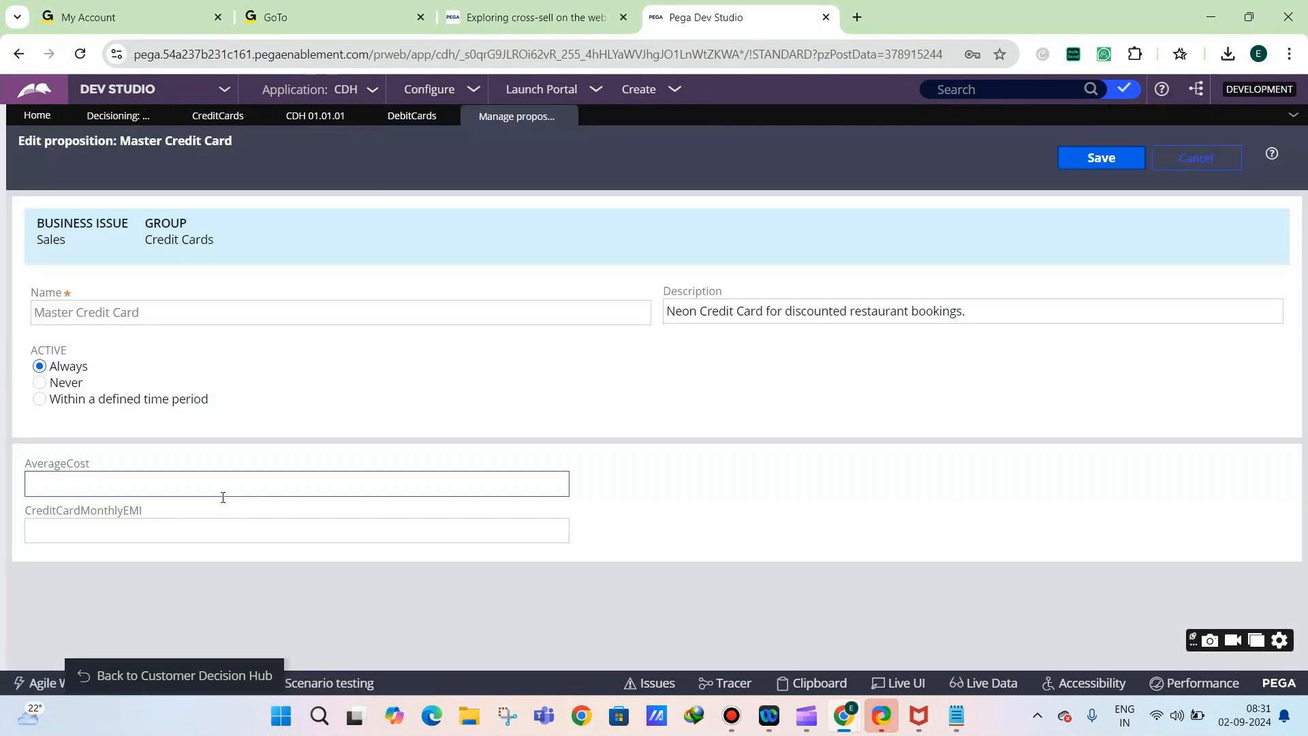
{"action": "left_click", "coordinate": [209, 529]}
{"action": "type", "text": "2000"}
{"action": "left_click", "coordinate": [1072, 165]}
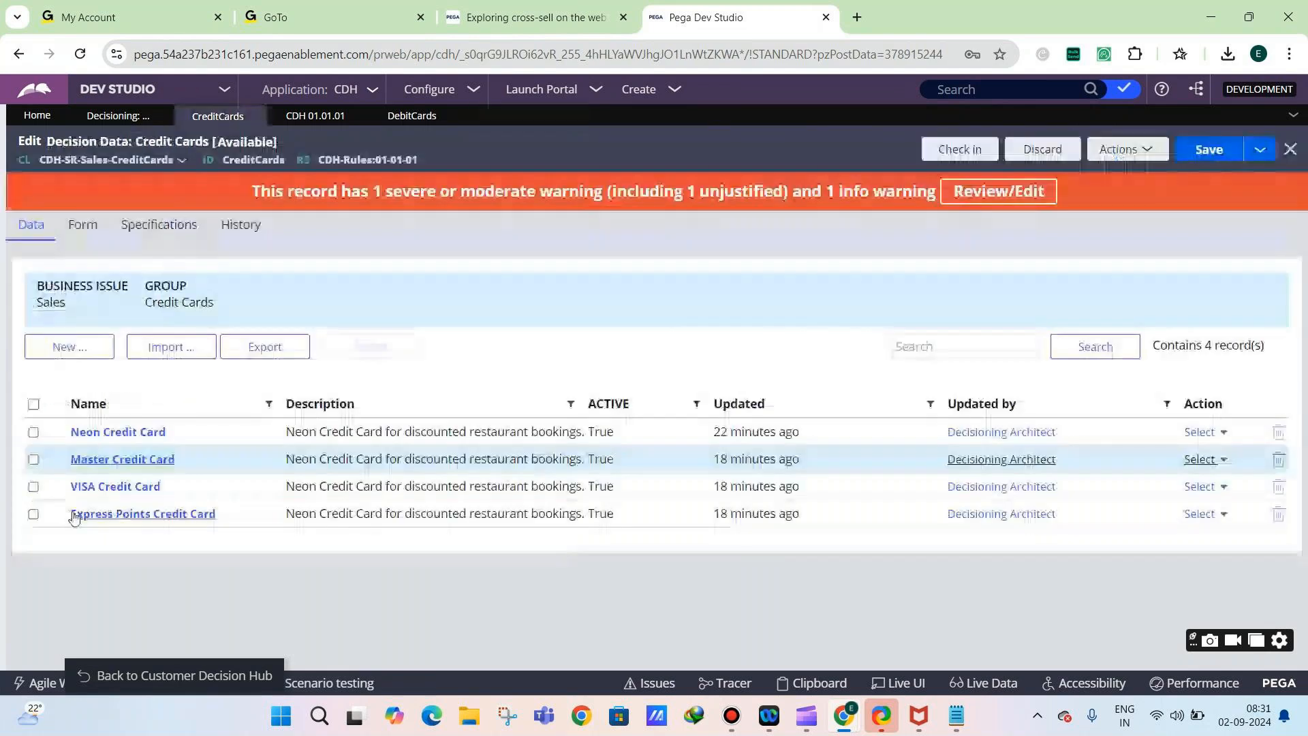
Set CreditCardMonthlyEMI to 1000 for the VISA Credit Card proposition and save it
{"action": "left_click", "coordinate": [102, 486]}
{"action": "left_click", "coordinate": [114, 525]}
{"action": "type", "text": "1"}
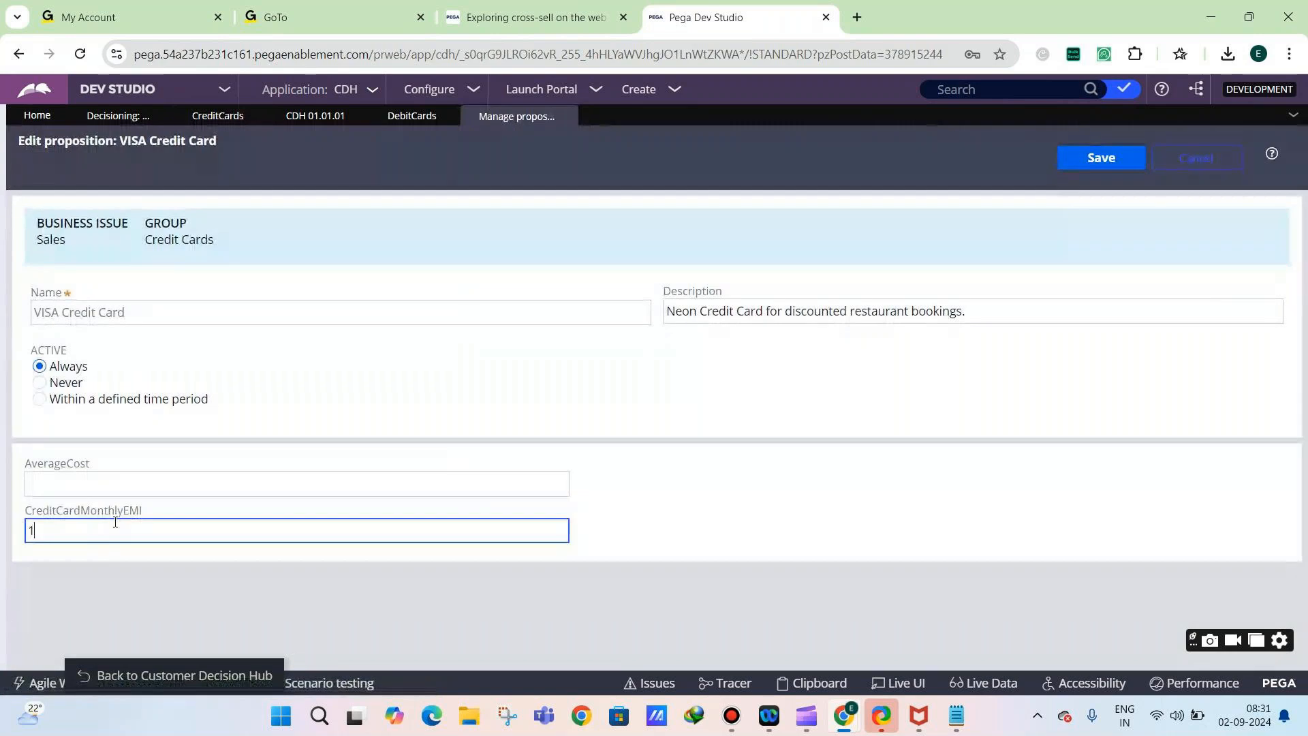
{"action": "type", "text": "000"}
{"action": "left_click", "coordinate": [1105, 171]}
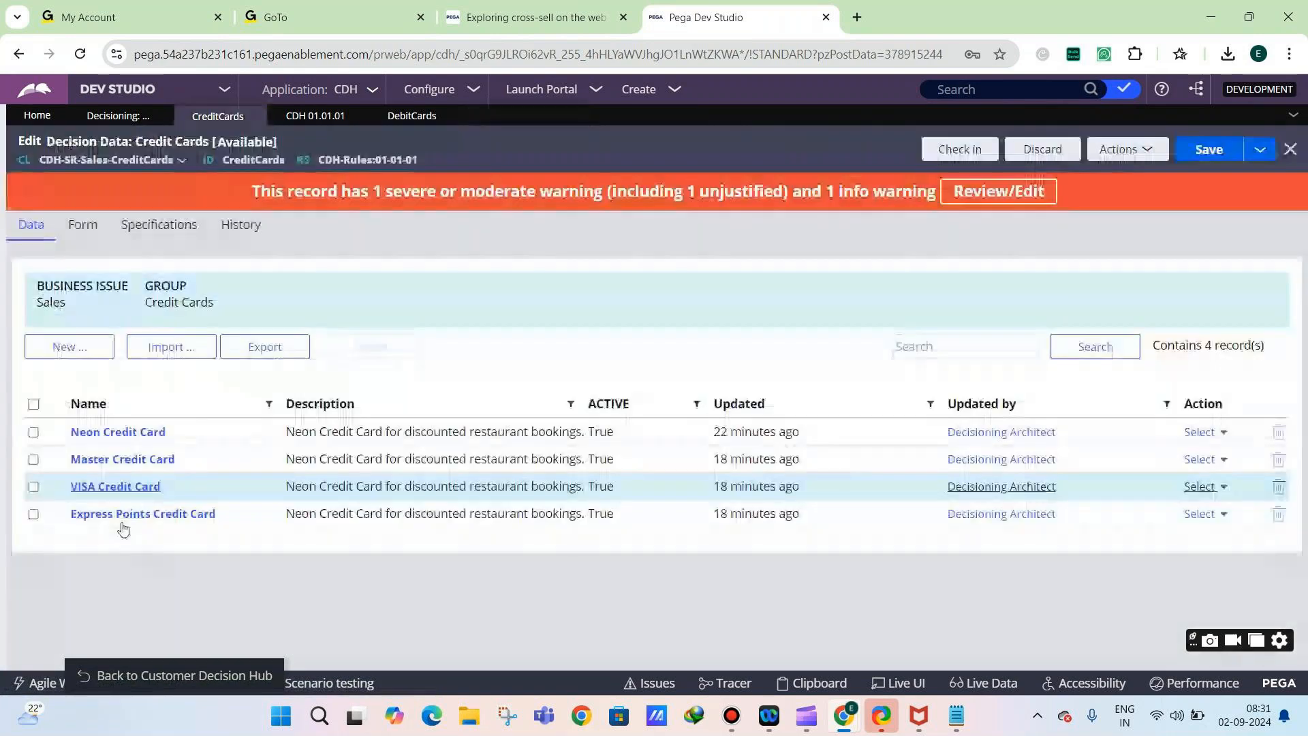
Set CreditCardMonthlyEMI to 500 for the Express Points Credit Card proposition and save it
{"action": "left_click", "coordinate": [123, 522]}
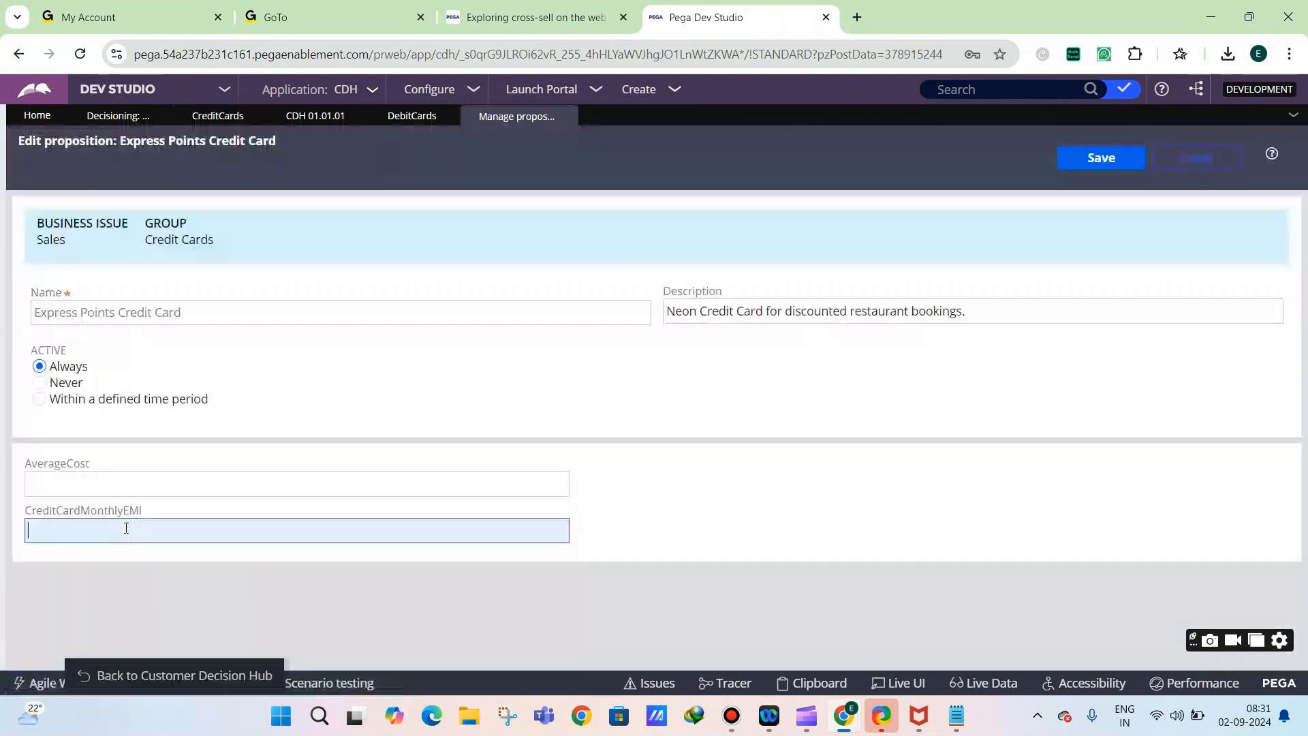
{"action": "left_click", "coordinate": [126, 528]}
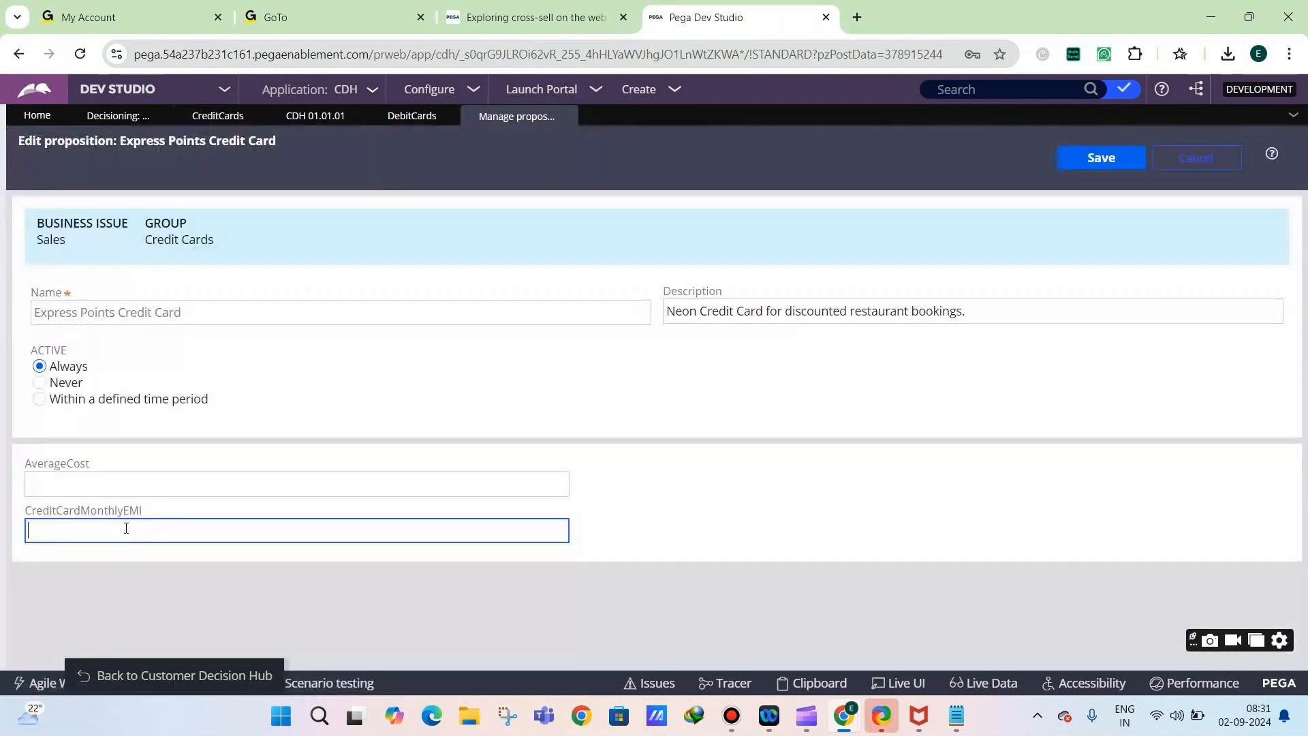
{"action": "type", "text": "500"}
{"action": "left_click", "coordinate": [1066, 159]}
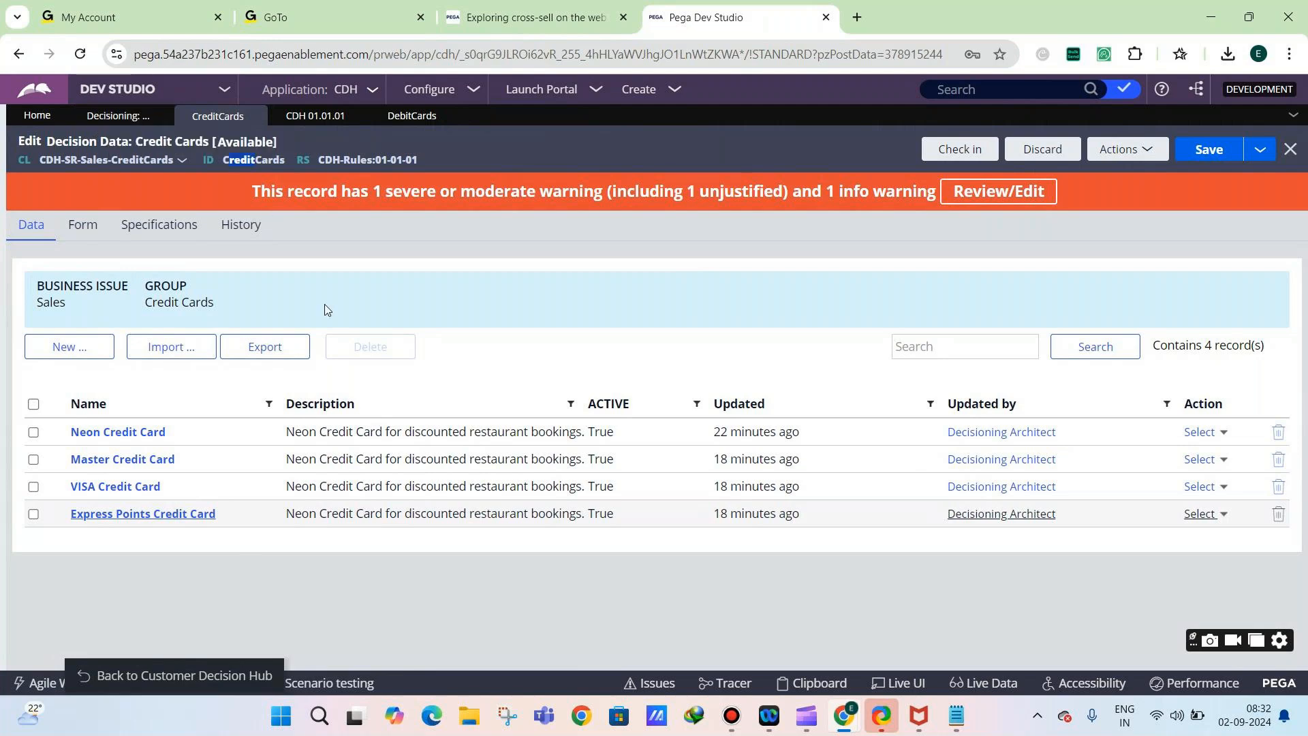
Switch to the Application Creation notes in Notepad and add the line "SR Class --- Strategy Result Class -" below the ATTRIBUTES line
{"action": "mouse_move", "coordinate": [966, 719]}
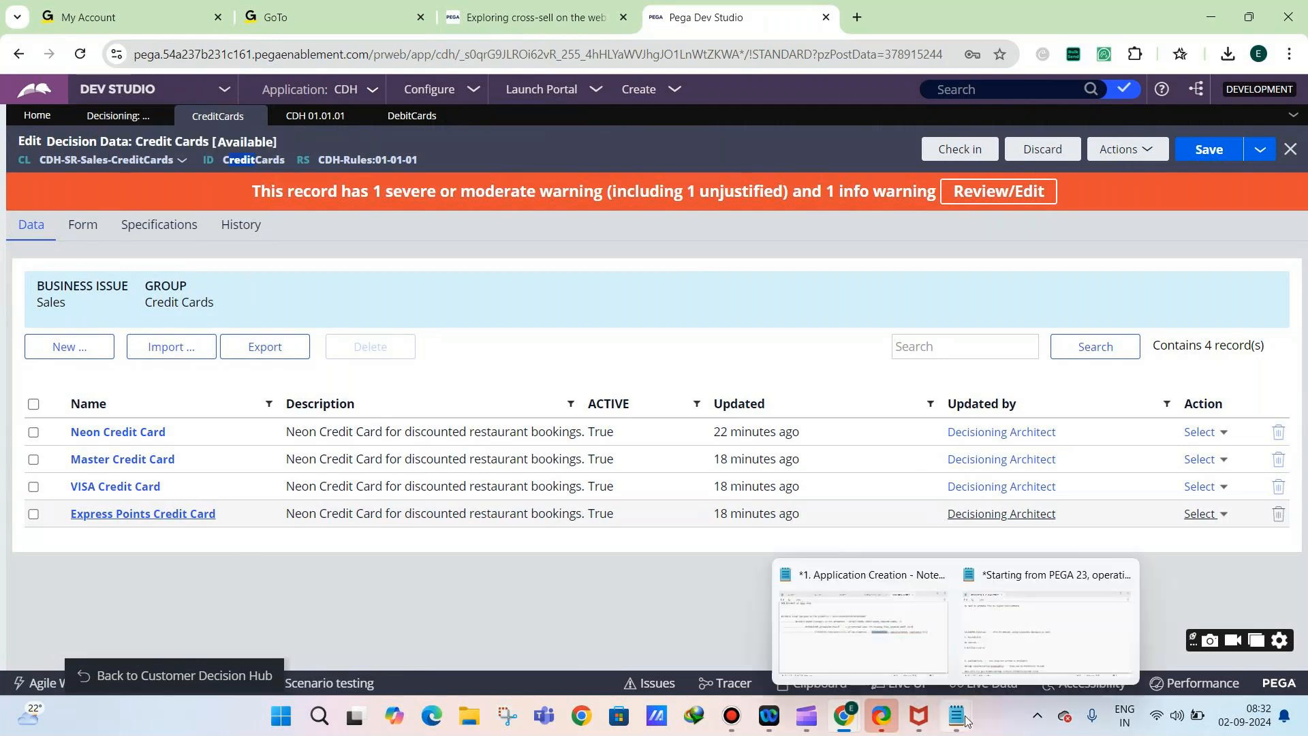
{"action": "left_click", "coordinate": [892, 630]}
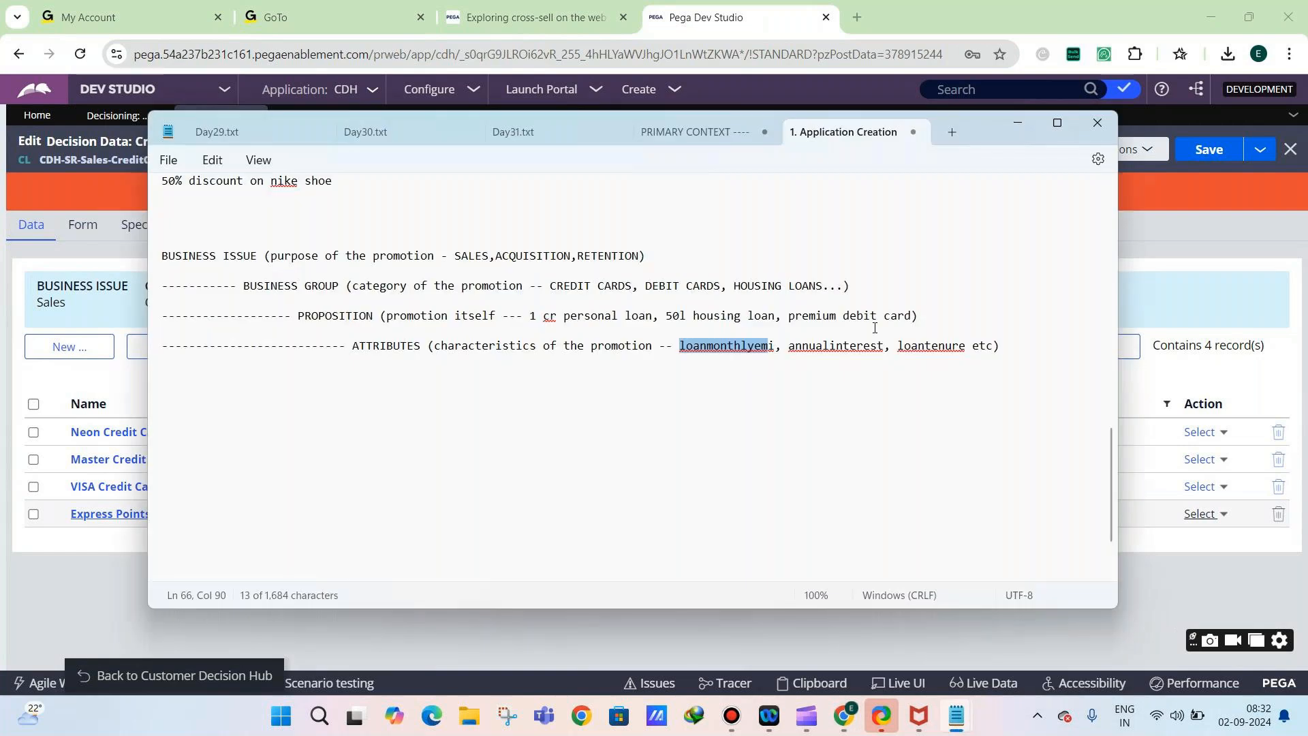
{"action": "left_click", "coordinate": [1029, 361]}
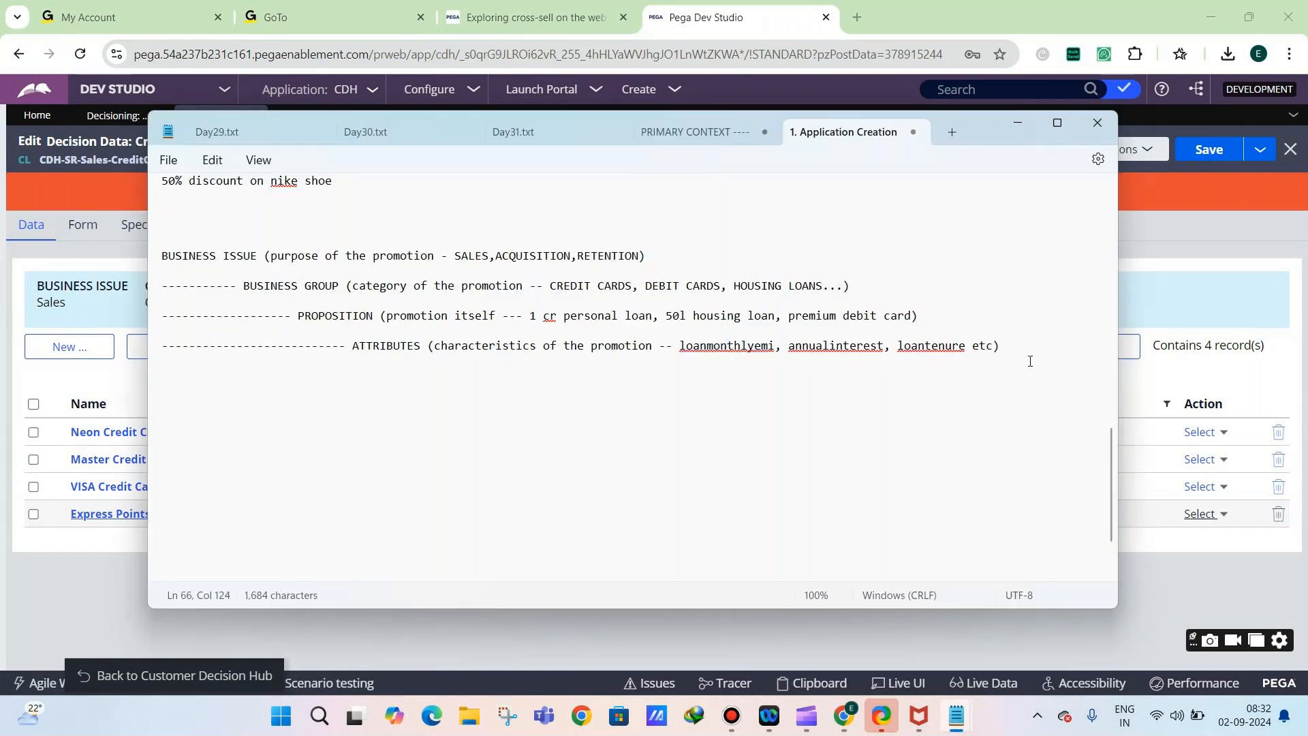
{"action": "key", "text": "Return"}
{"action": "key", "text": "Return"}
{"action": "key", "text": "Return"}
{"action": "type", "text": "ASSI"}
{"action": "key", "text": "BackSpace"}
{"action": "key", "text": "BackSpace"}
{"action": "key", "text": "BackSpace"}
{"action": "key", "text": "BackSpace"}
{"action": "type", "text": "SR Class "}
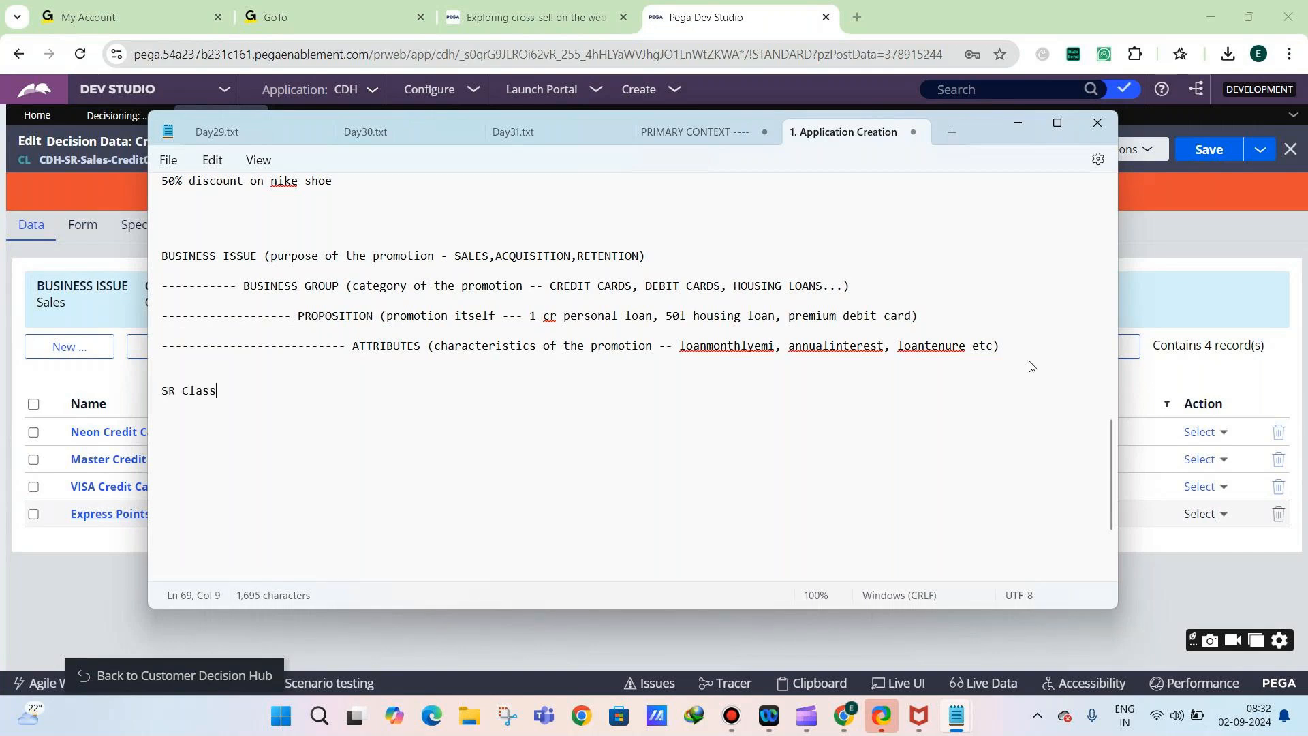
{"action": "type", "text": "--- Strategyt R"}
{"action": "key", "text": "BackSpace"}
{"action": "key", "text": "BackSpace"}
{"action": "key", "text": "BackSpace"}
{"action": "type", "text": "rESU"}
{"action": "key", "text": "BackSpace"}
{"action": "key", "text": "BackSpace"}
{"action": "key", "text": "BackSpace"}
{"action": "key", "text": "BackSpace"}
{"action": "type", "text": "Resu"}
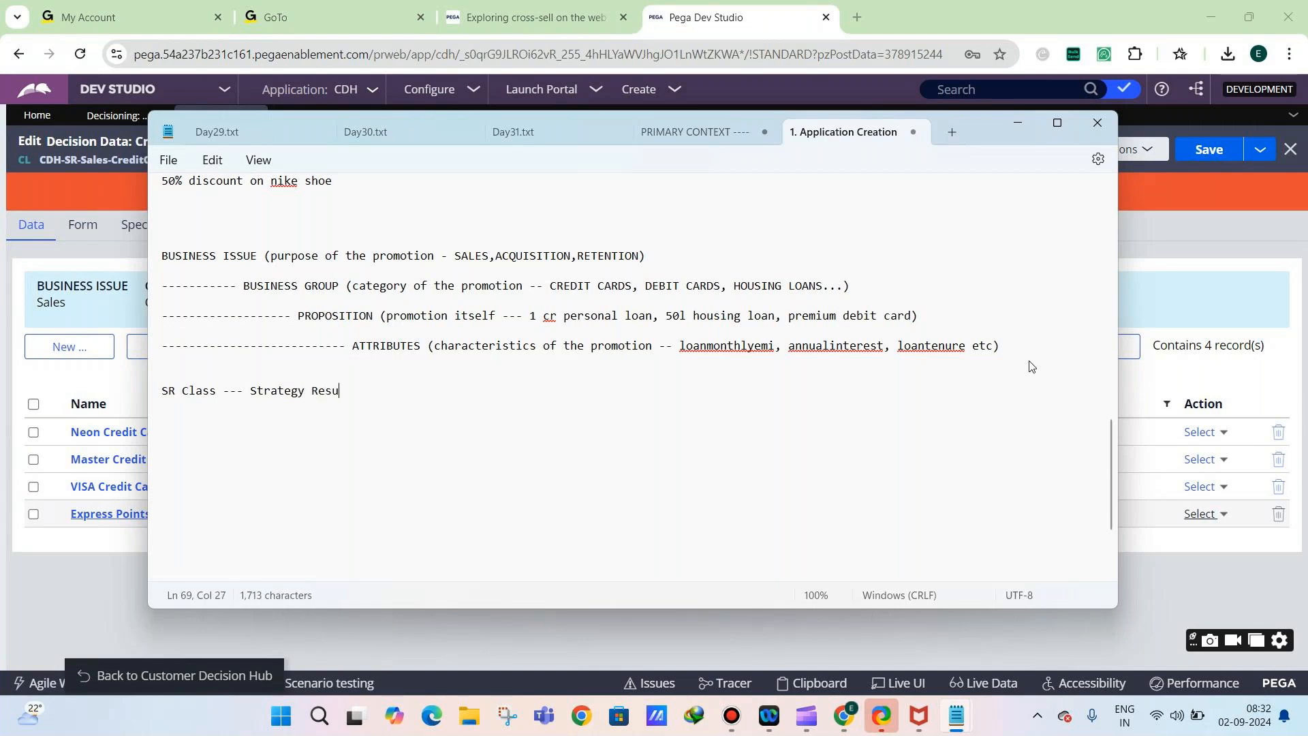
{"action": "type", "text": "lt Class -"}
Add the note "Automatically created when u create atleast 1 business issue in ur application" below the SR Class line
{"action": "key", "text": "Return"}
{"action": "key", "text": "Return"}
{"action": "type", "text": "A"}
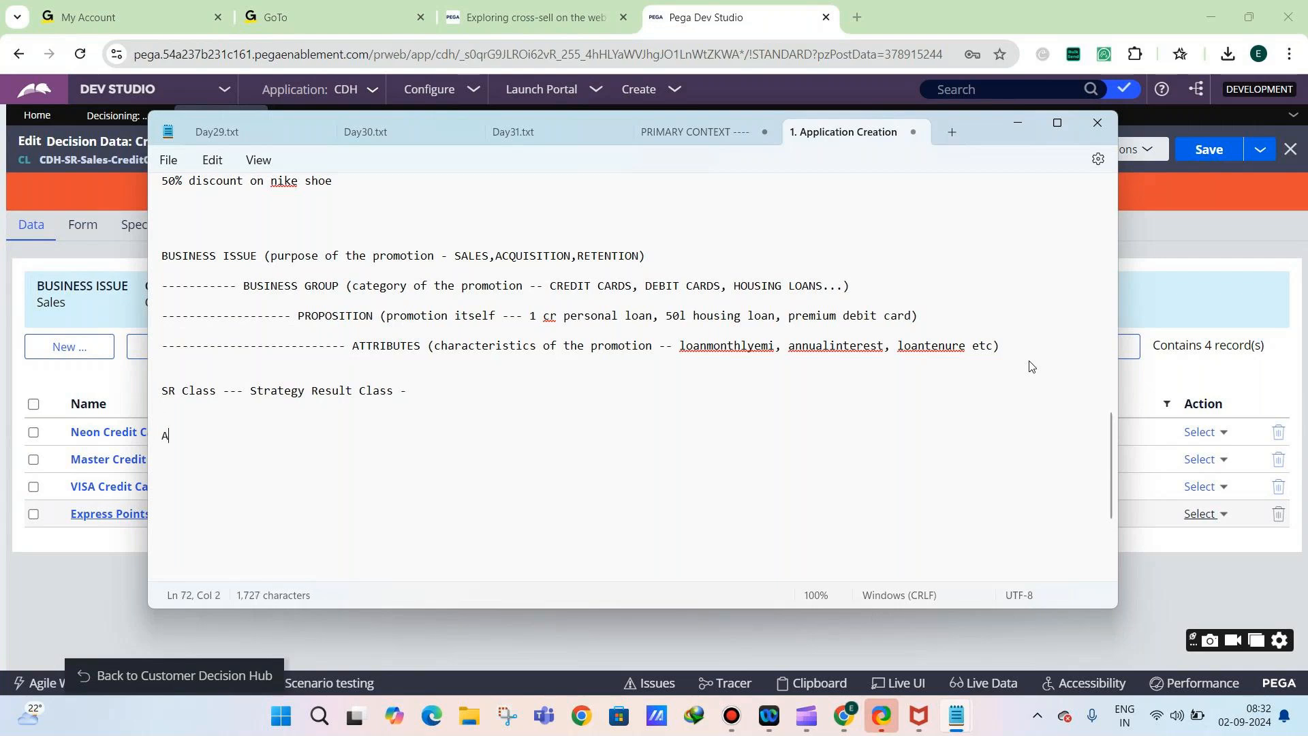
{"action": "type", "text": "utomatically created"}
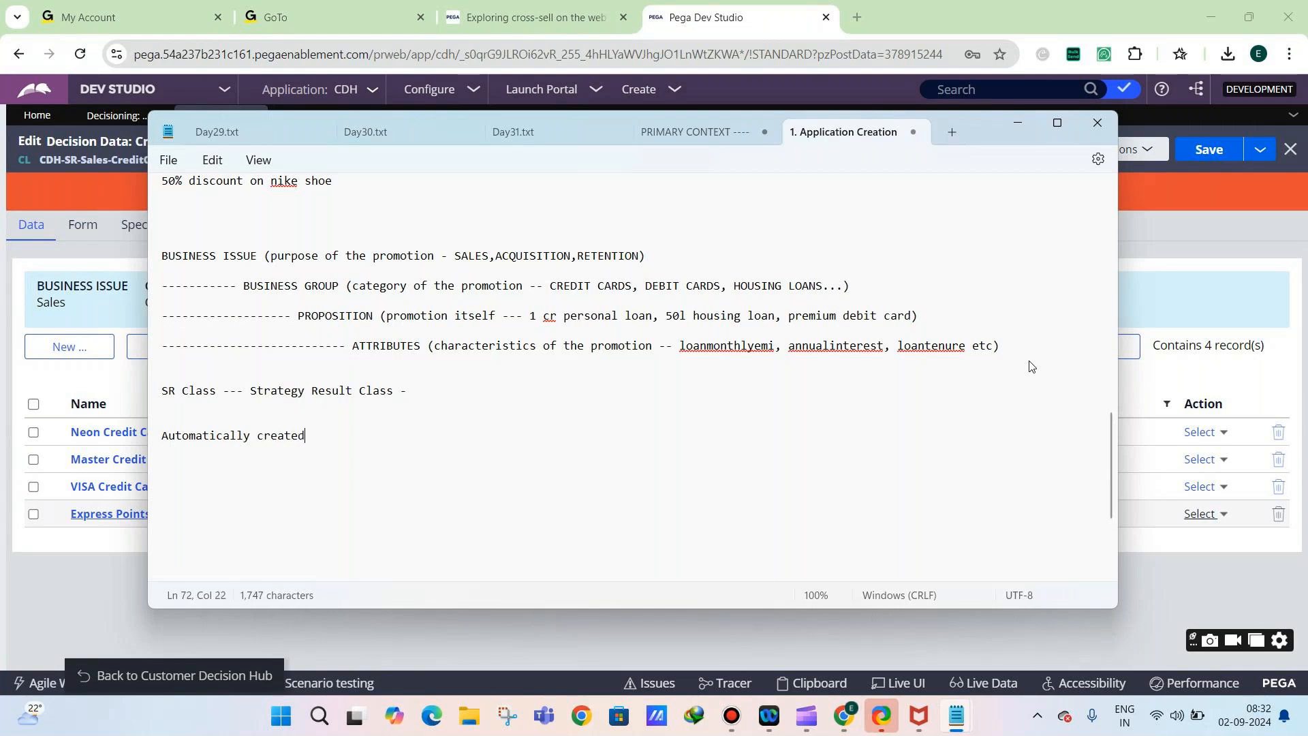
{"action": "type", "text": " when u create atleast 1 b"}
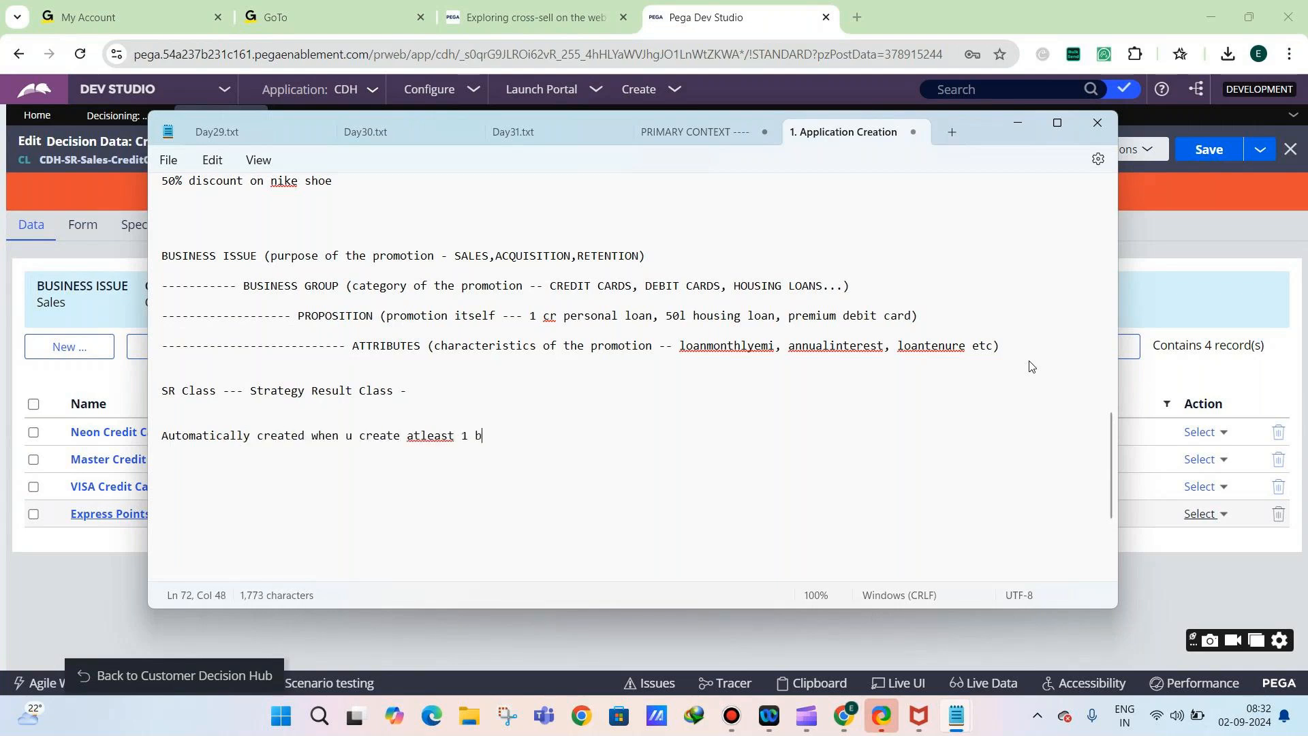
{"action": "type", "text": "usiness issue in ur application"}
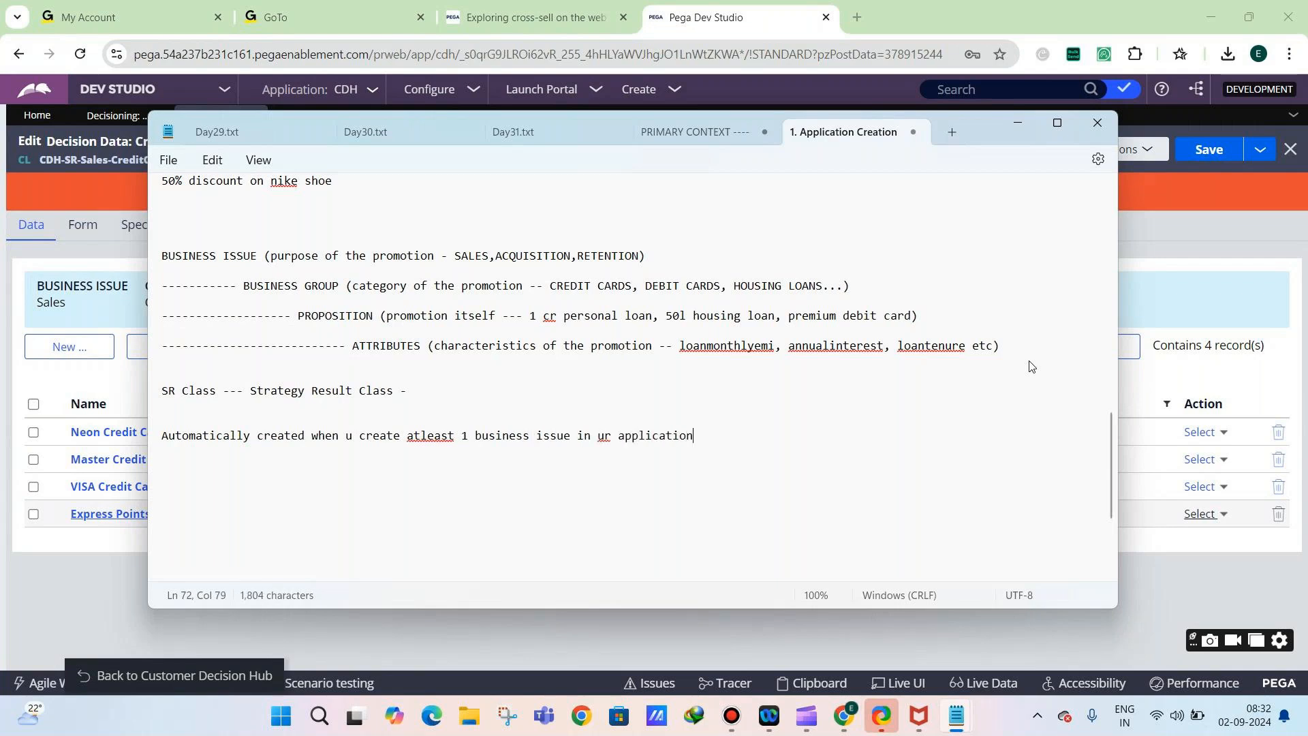
Switch to Pega Dev Studio, show the business issues in the proposition management hierarchy and collapse Sales
{"action": "left_click", "coordinate": [111, 571]}
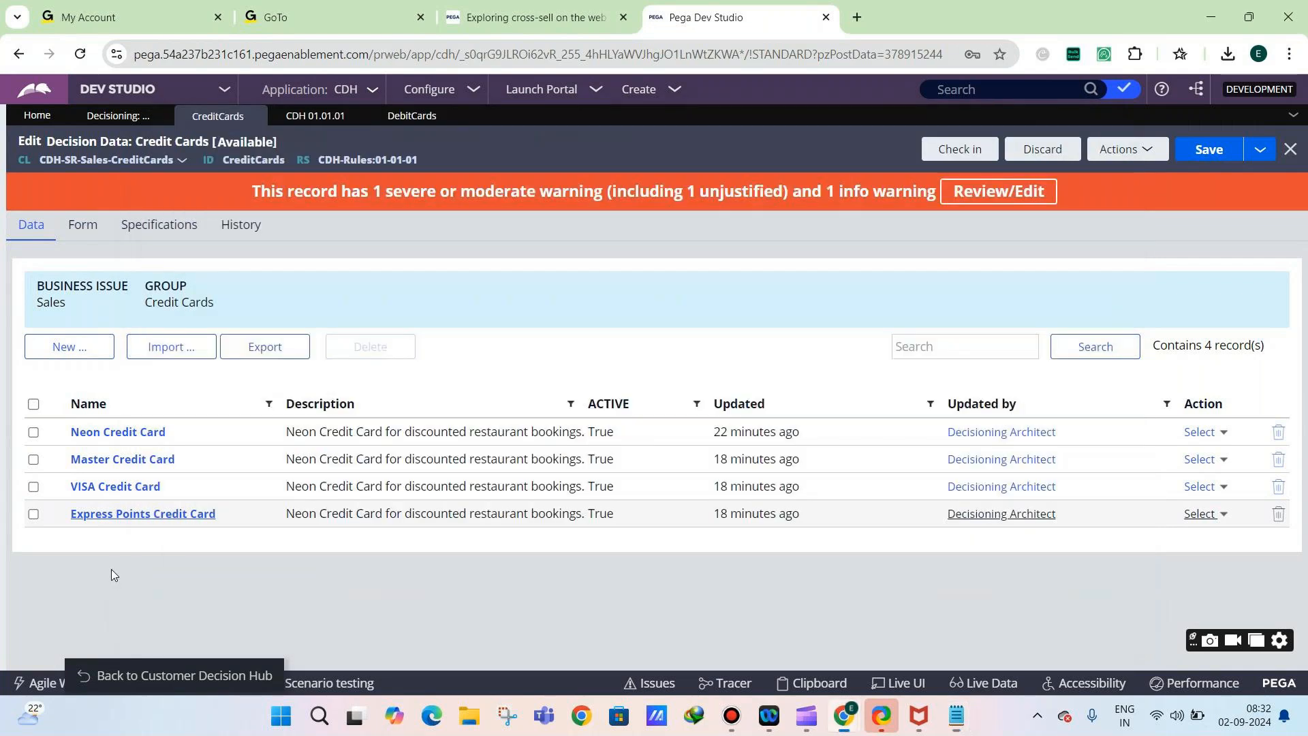
{"action": "left_click", "coordinate": [117, 119]}
{"action": "scroll", "coordinate": [73, 379], "scroll_direction": "down", "scroll_amount": 3}
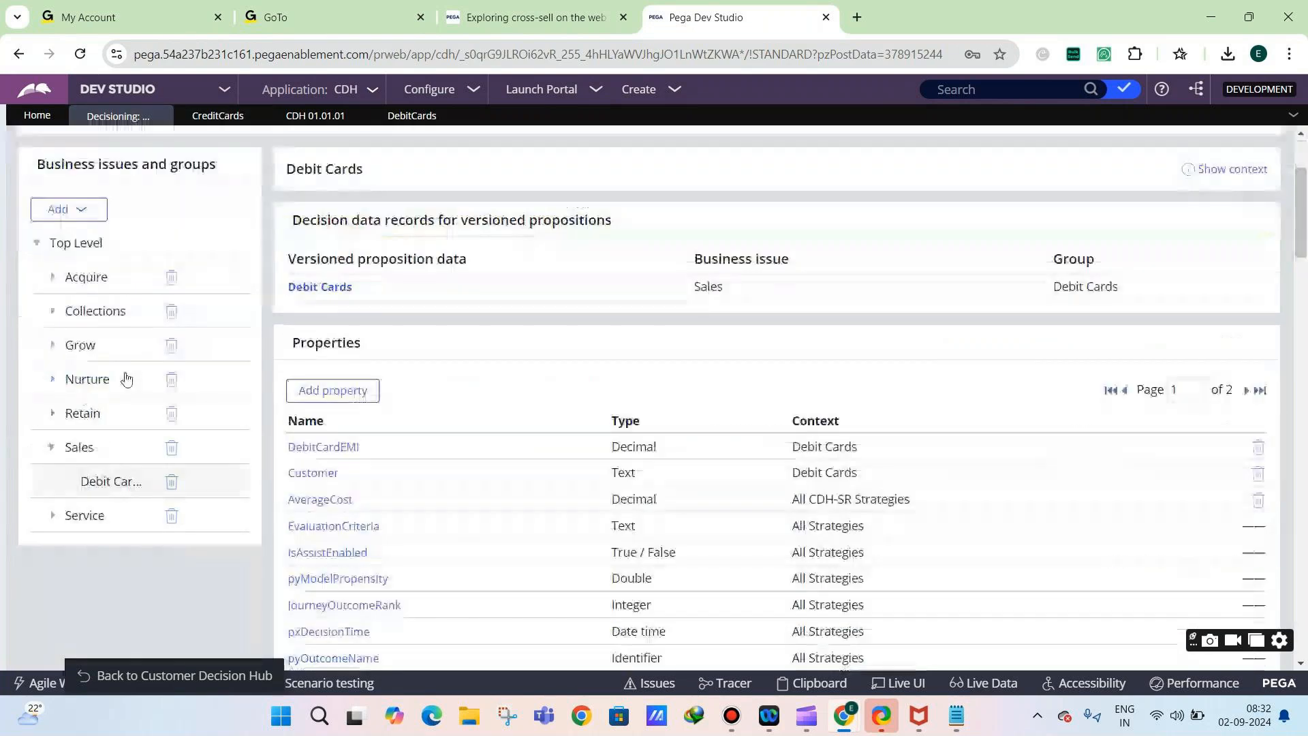
{"action": "left_click", "coordinate": [52, 449]}
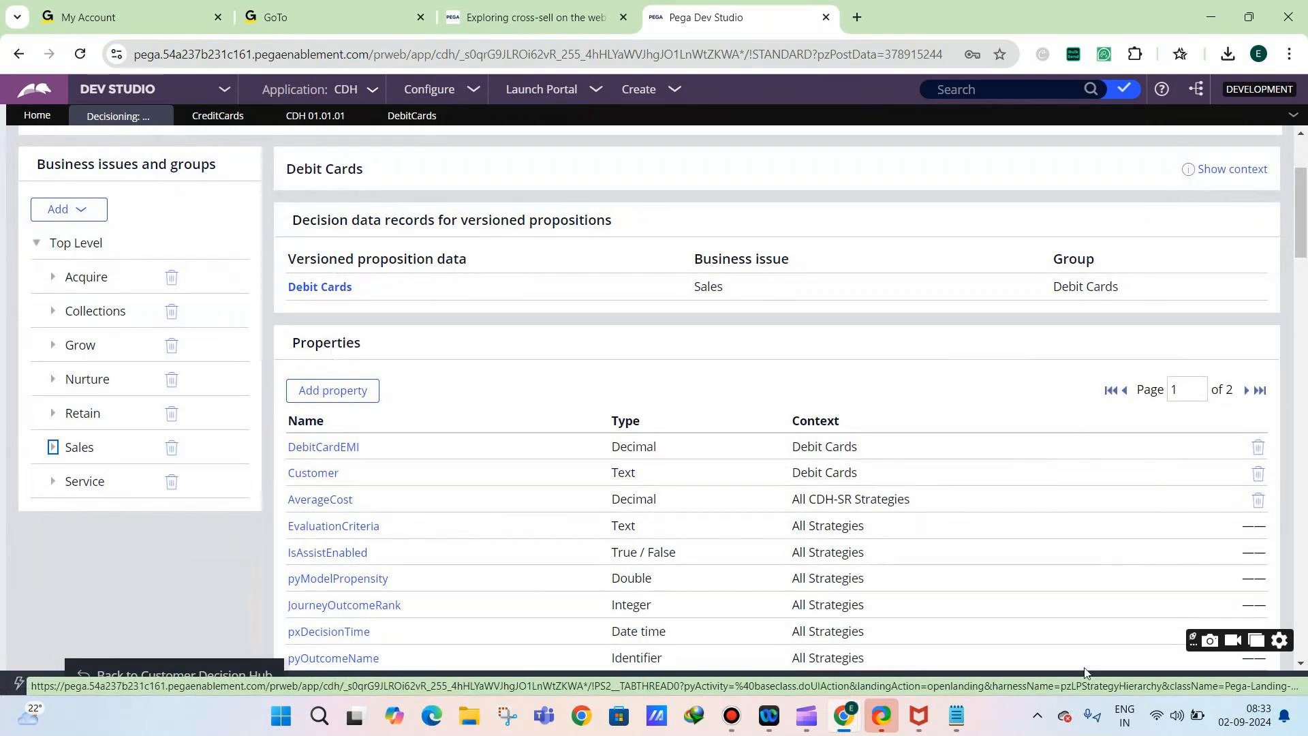
Return to the Notepad notes and add the class naming pattern <APPLICATIONID>-SR-<BUSINESSISSUE>-<BUSINESSGROUP>
{"action": "mouse_move", "coordinate": [956, 715]}
{"action": "left_click", "coordinate": [876, 653]}
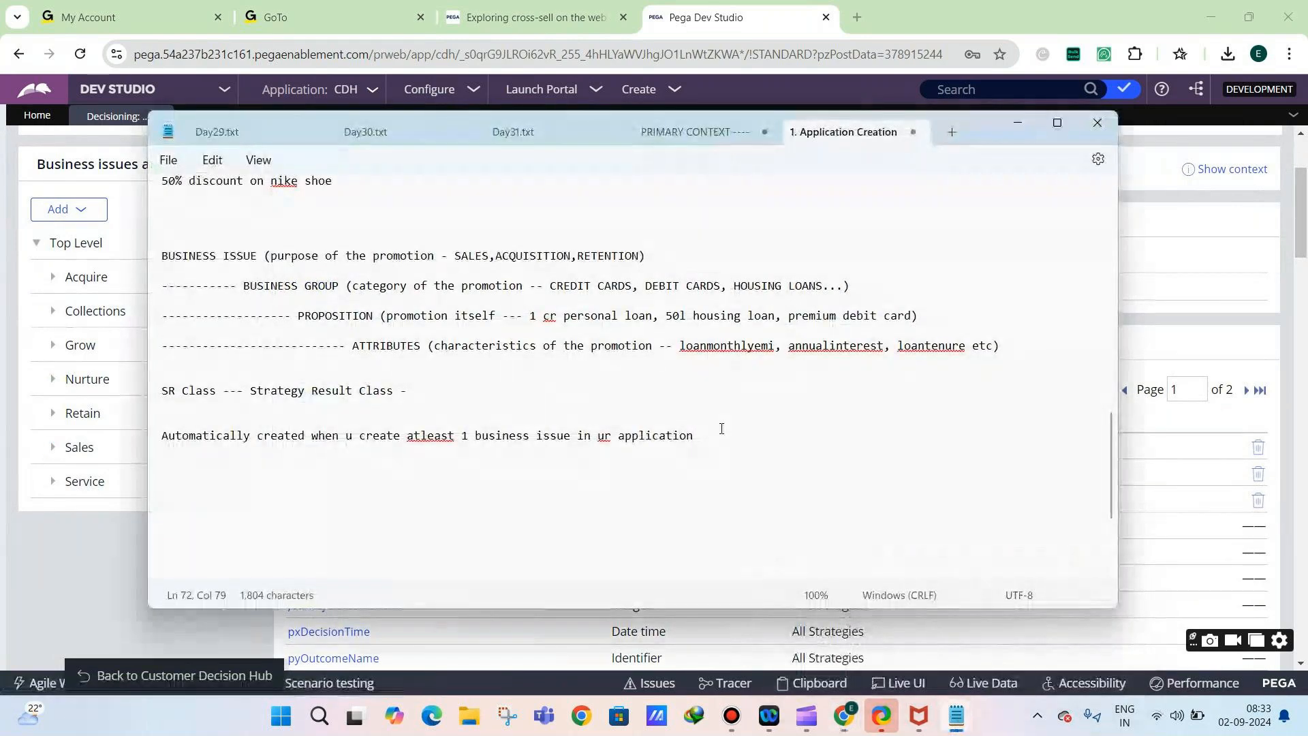
{"action": "key", "text": "Return"}
{"action": "key", "text": "Return"}
{"action": "type", "text": "<AP"}
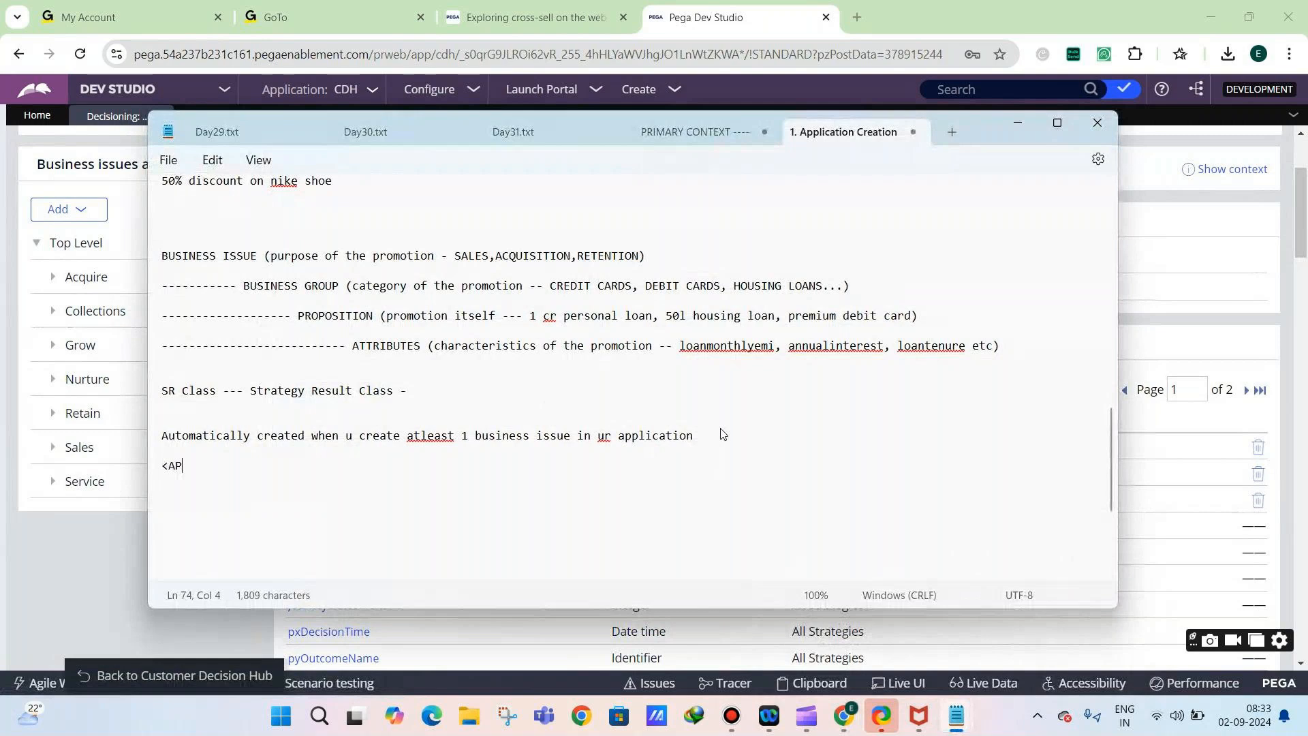
{"action": "type", "text": "PLICATIONID>-SR"}
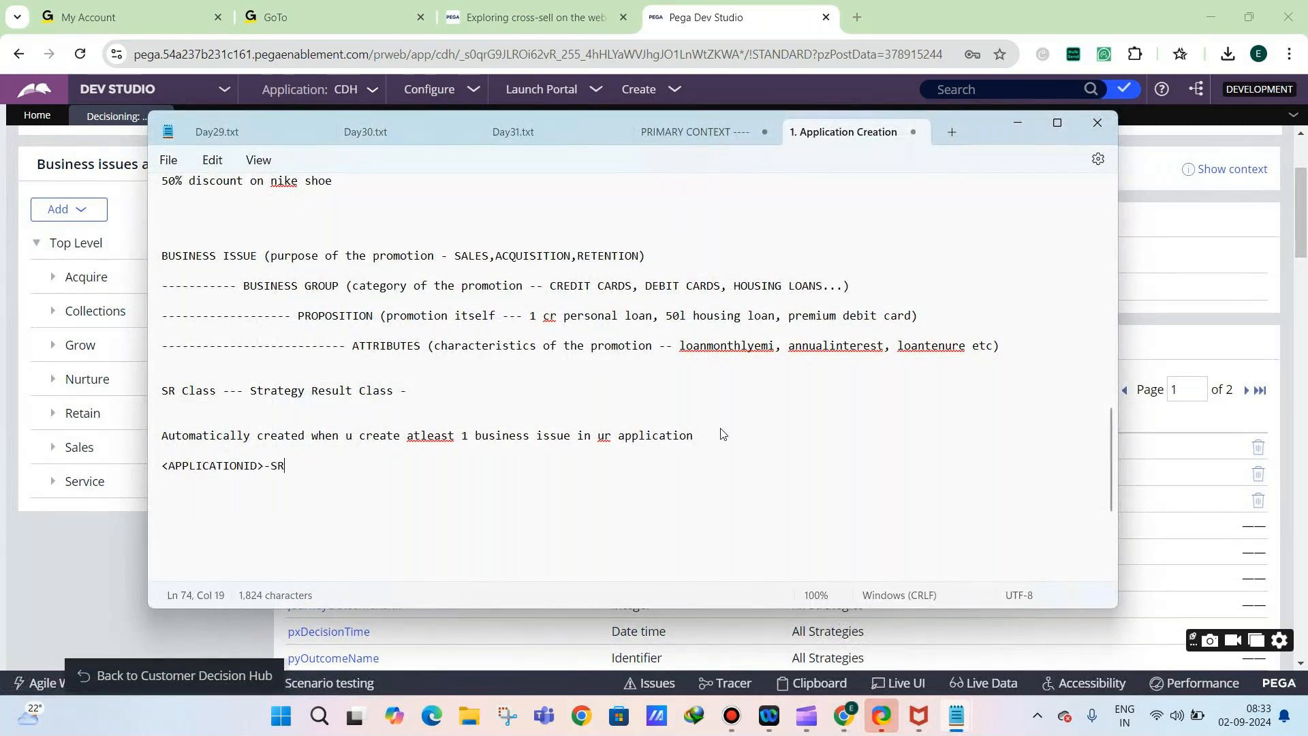
{"action": "type", "text": "-<BUSINESSISSUE>-<BUSINESSGROUP>"}
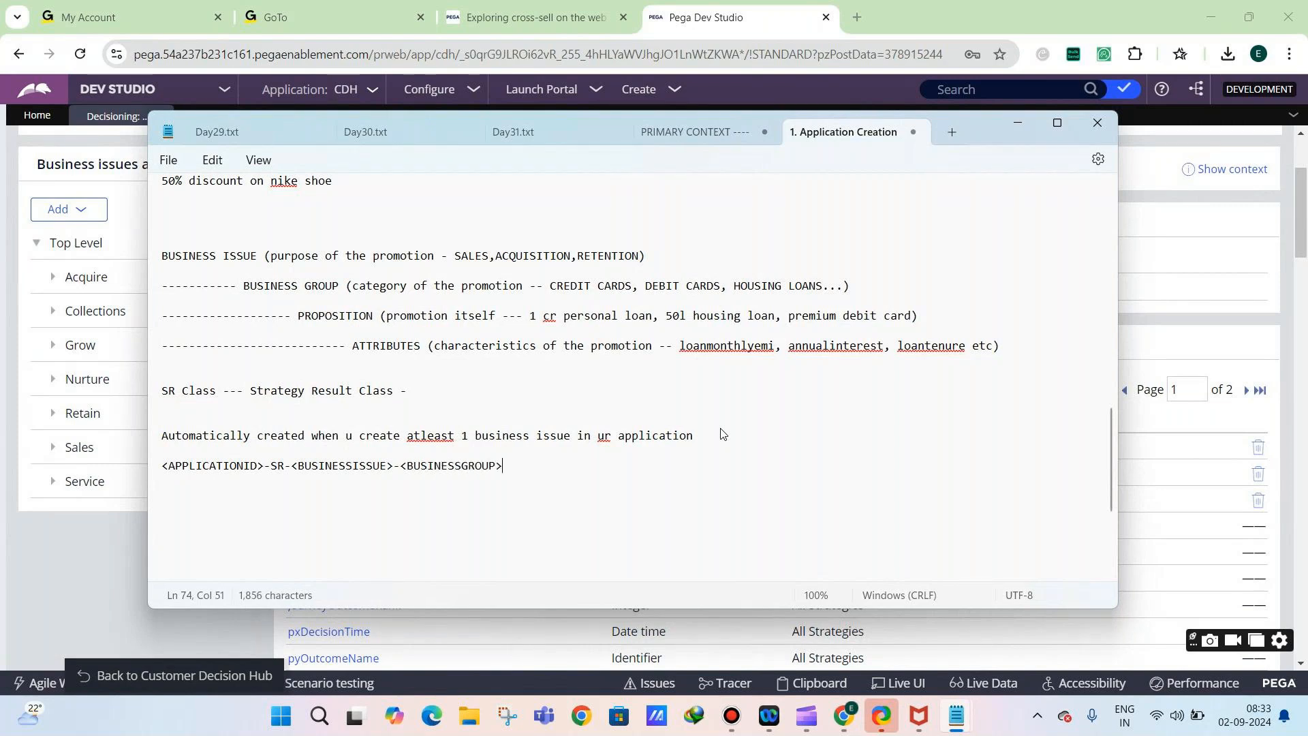
Add the example class names CDH-SR-SALES, cdh-sr-sales-creditcards and cdh-sr-sales-debitcards below the naming pattern
{"action": "key", "text": "Return"}
{"action": "key", "text": "Return"}
{"action": "type", "text": "CDH-SR-SALES"}
{"action": "key", "text": "Return"}
{"action": "key", "text": "Return"}
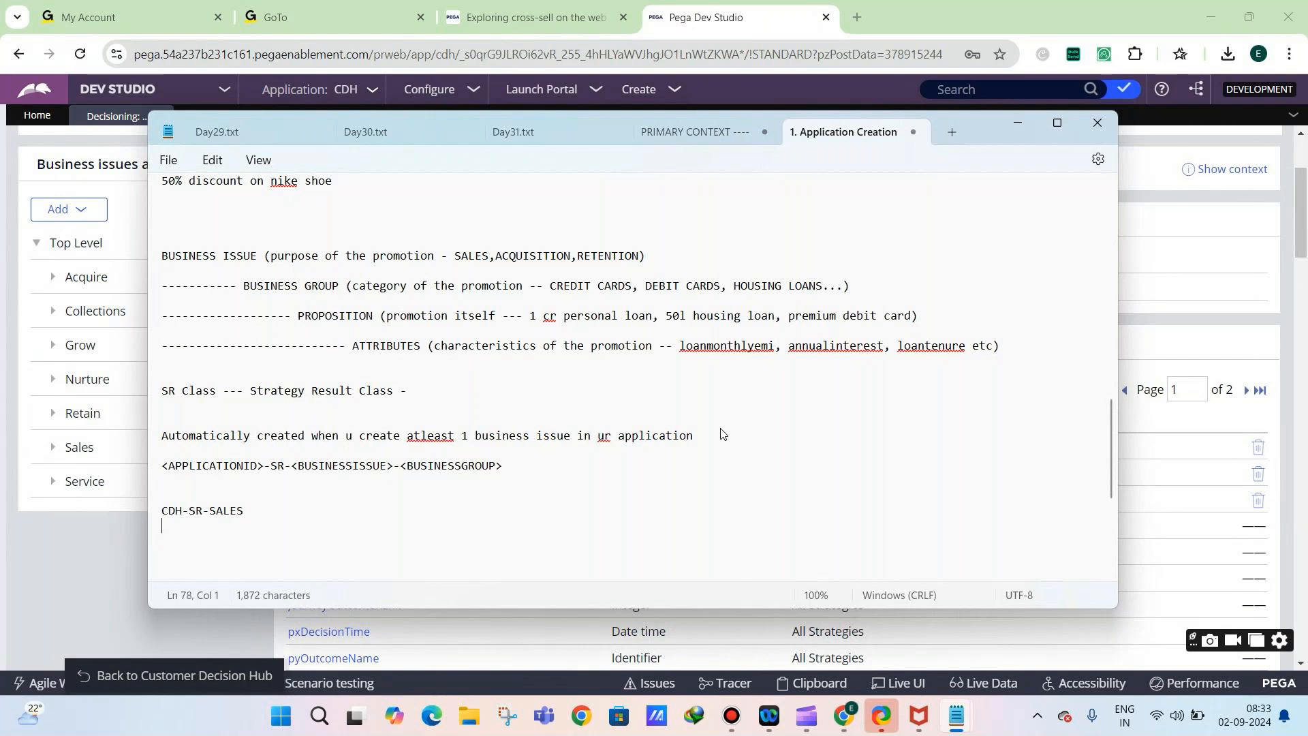
{"action": "type", "text": "cdh-sr-sales-"}
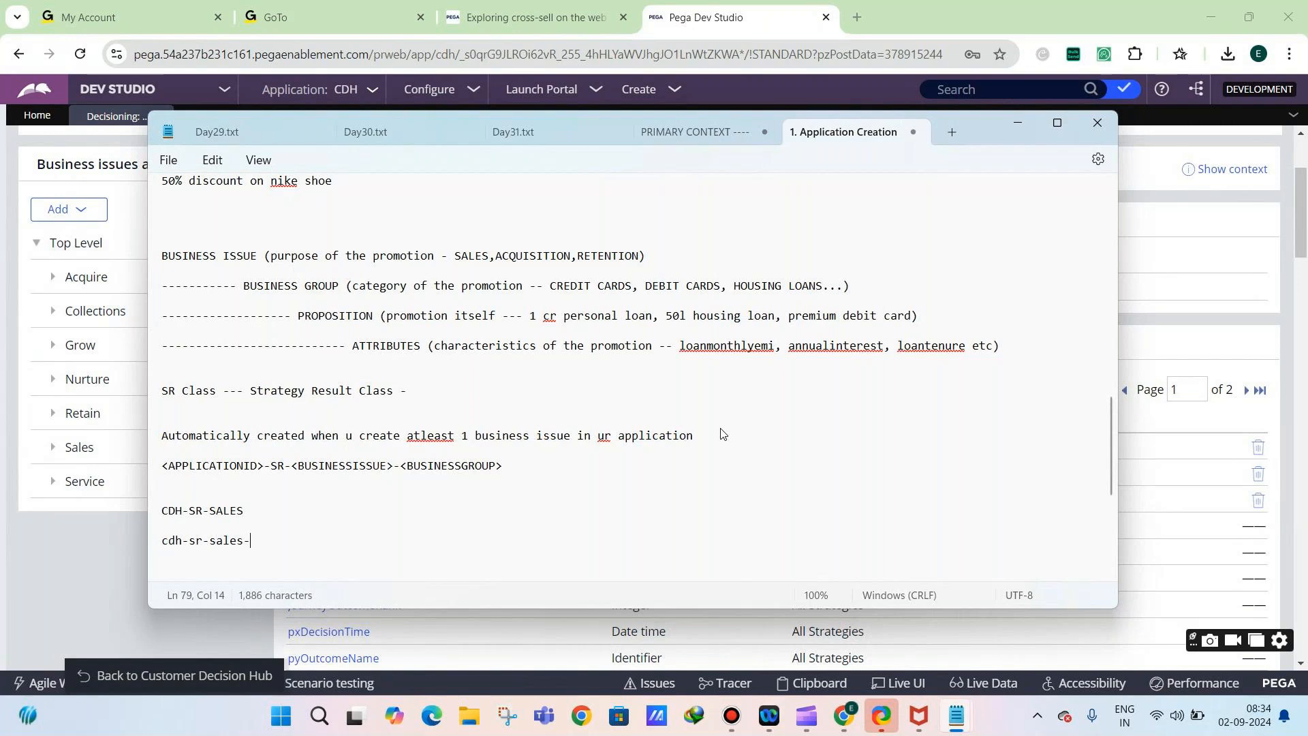
{"action": "type", "text": "creditcards"}
{"action": "key", "text": "Return"}
{"action": "type", "text": "cdh-sr-sales-debitcards"}
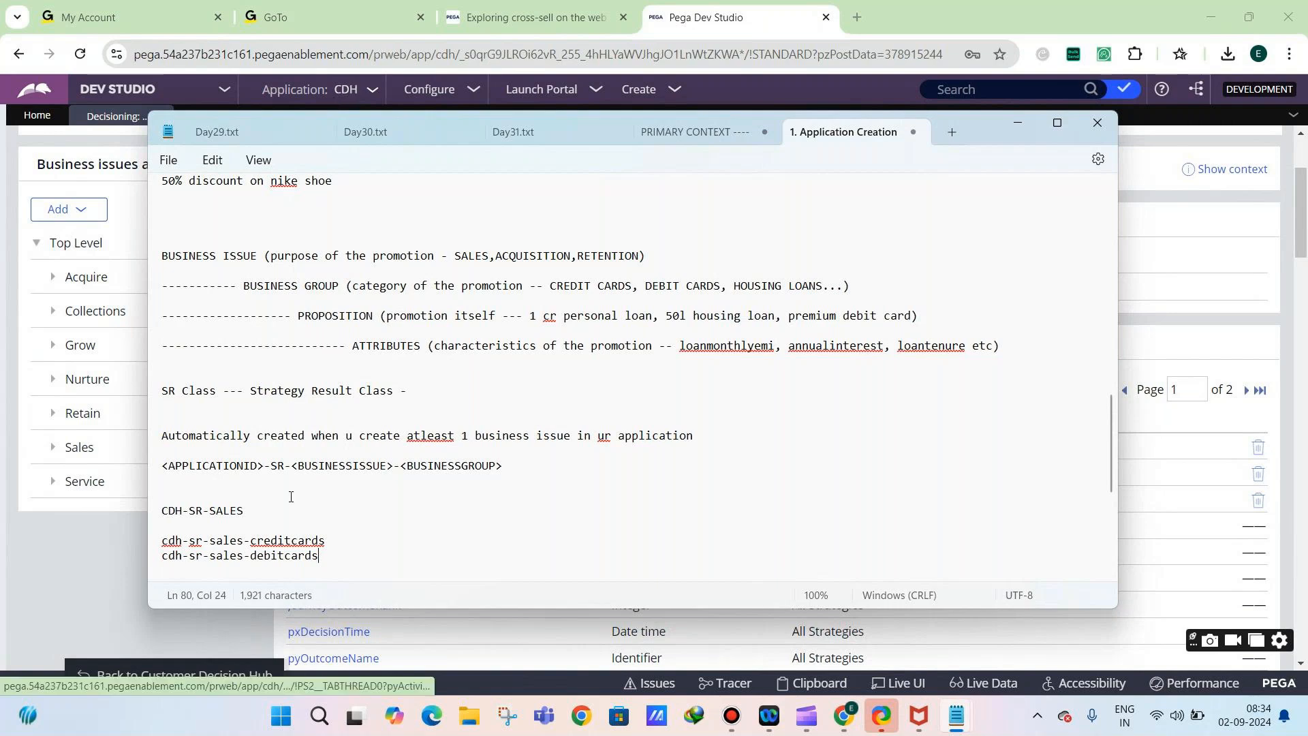
Switch to Pega, go back to Customer Decision Hub and reopen Dev Studio by way of Prediction Studio
{"action": "left_click", "coordinate": [91, 516]}
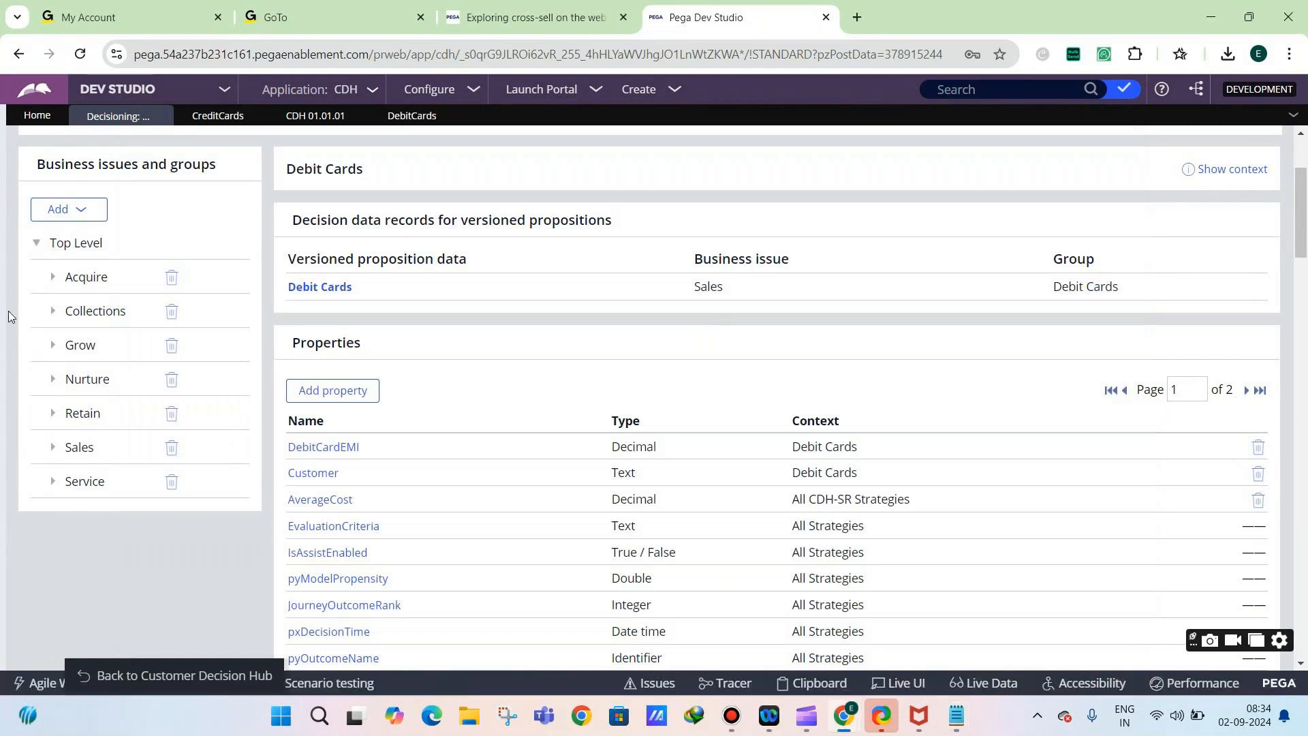
{"action": "left_click", "coordinate": [133, 680]}
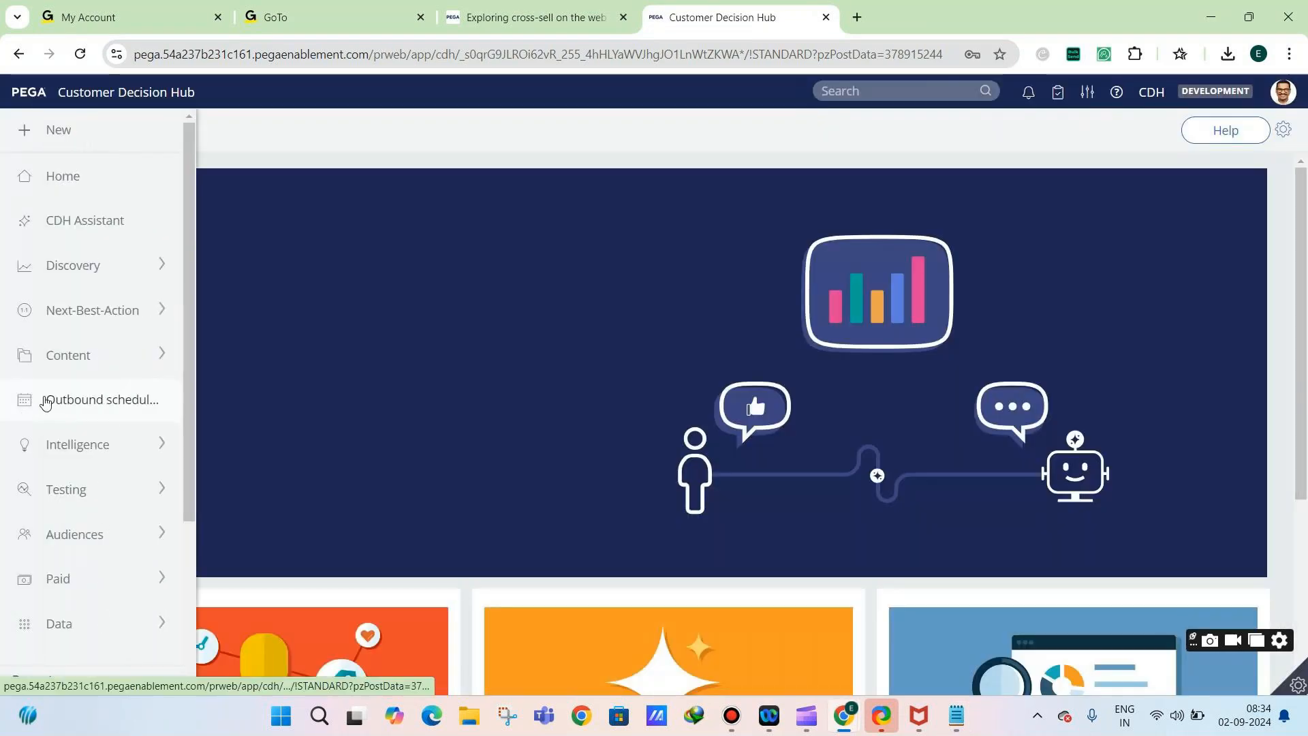
{"action": "left_click", "coordinate": [65, 372]}
{"action": "left_click", "coordinate": [66, 373]}
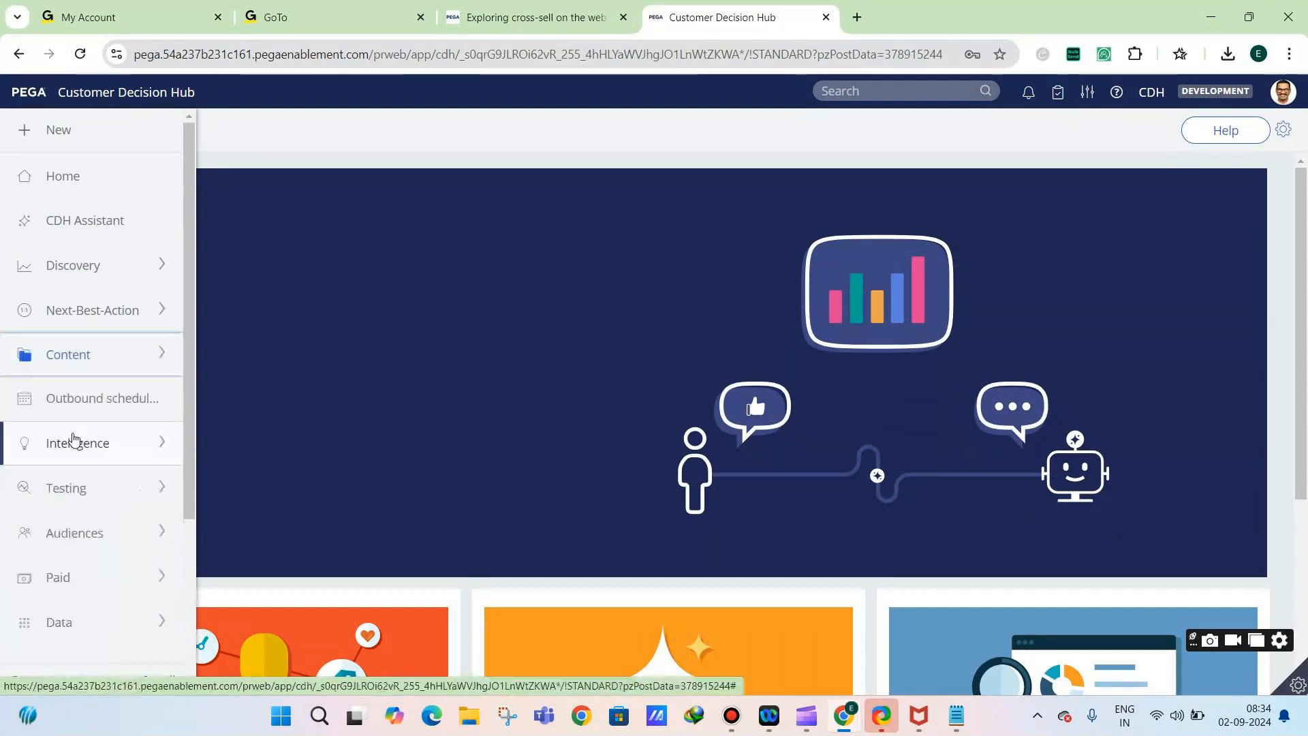
{"action": "left_click", "coordinate": [85, 444]}
{"action": "left_click", "coordinate": [115, 481]}
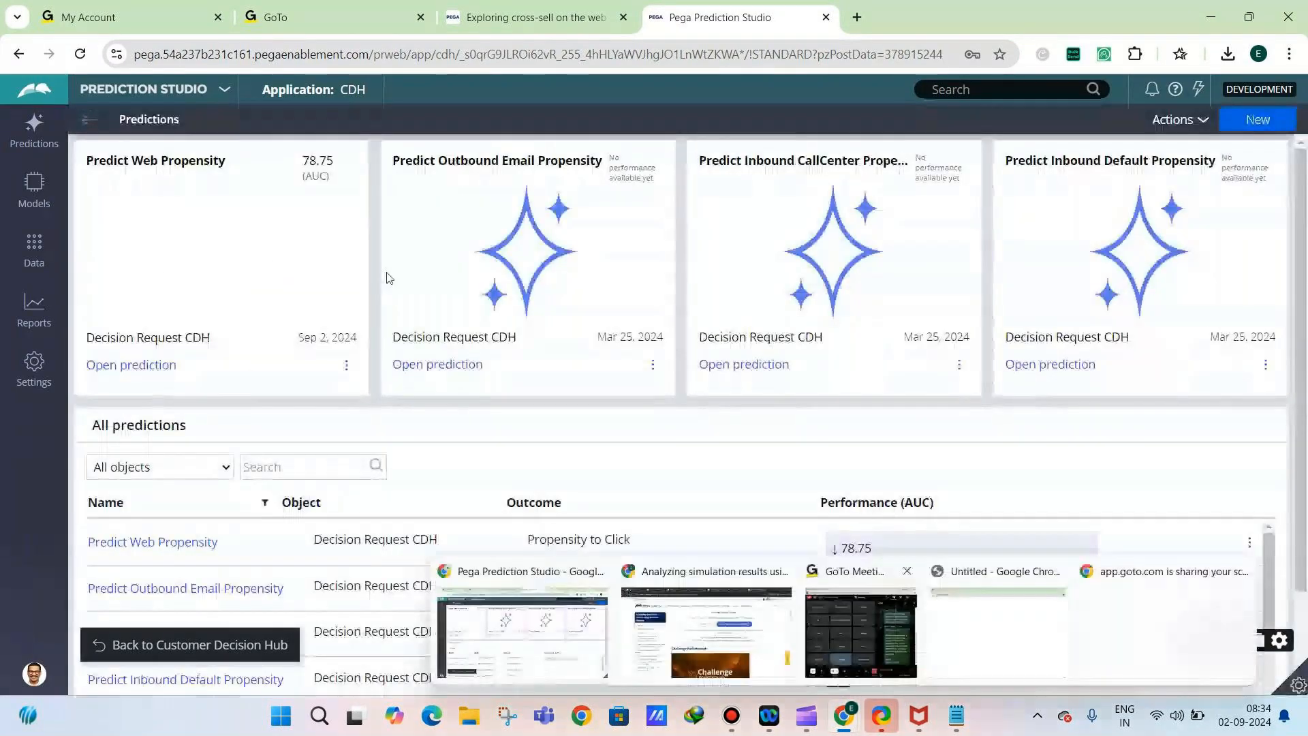
{"action": "left_click", "coordinate": [143, 90]}
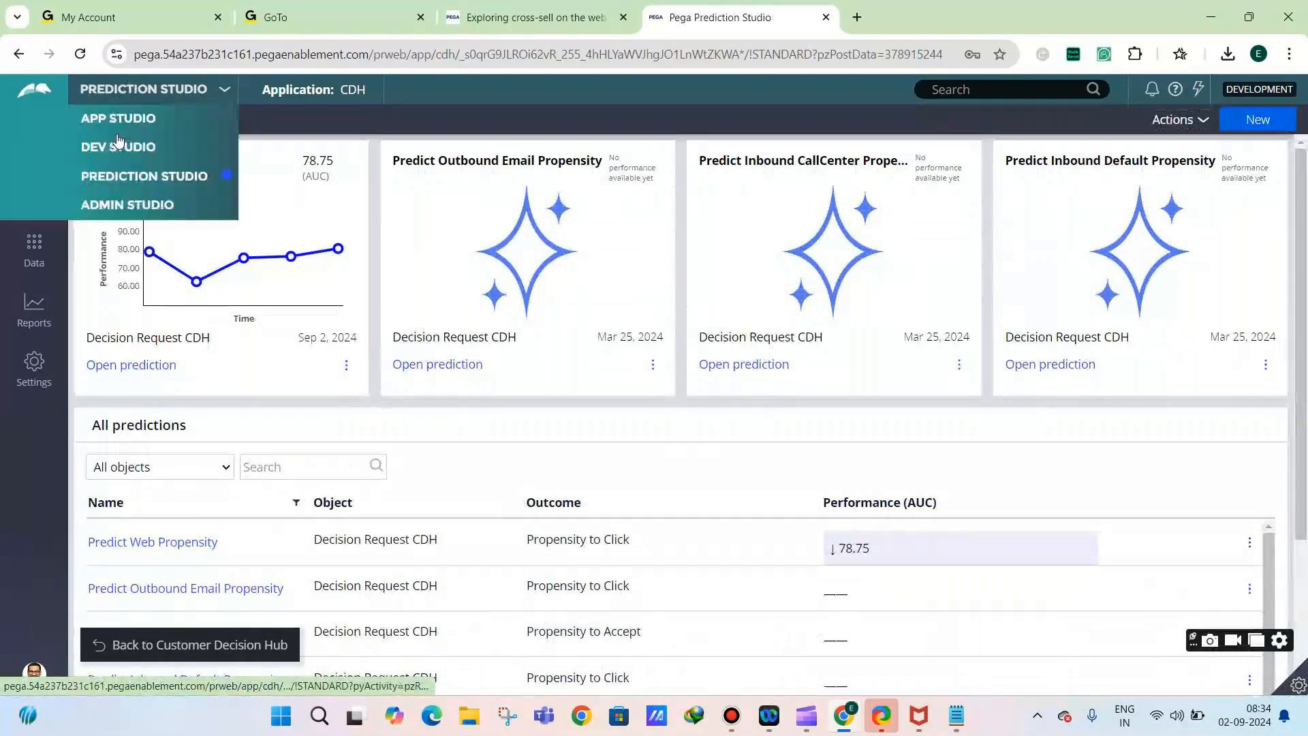
{"action": "left_click", "coordinate": [118, 145]}
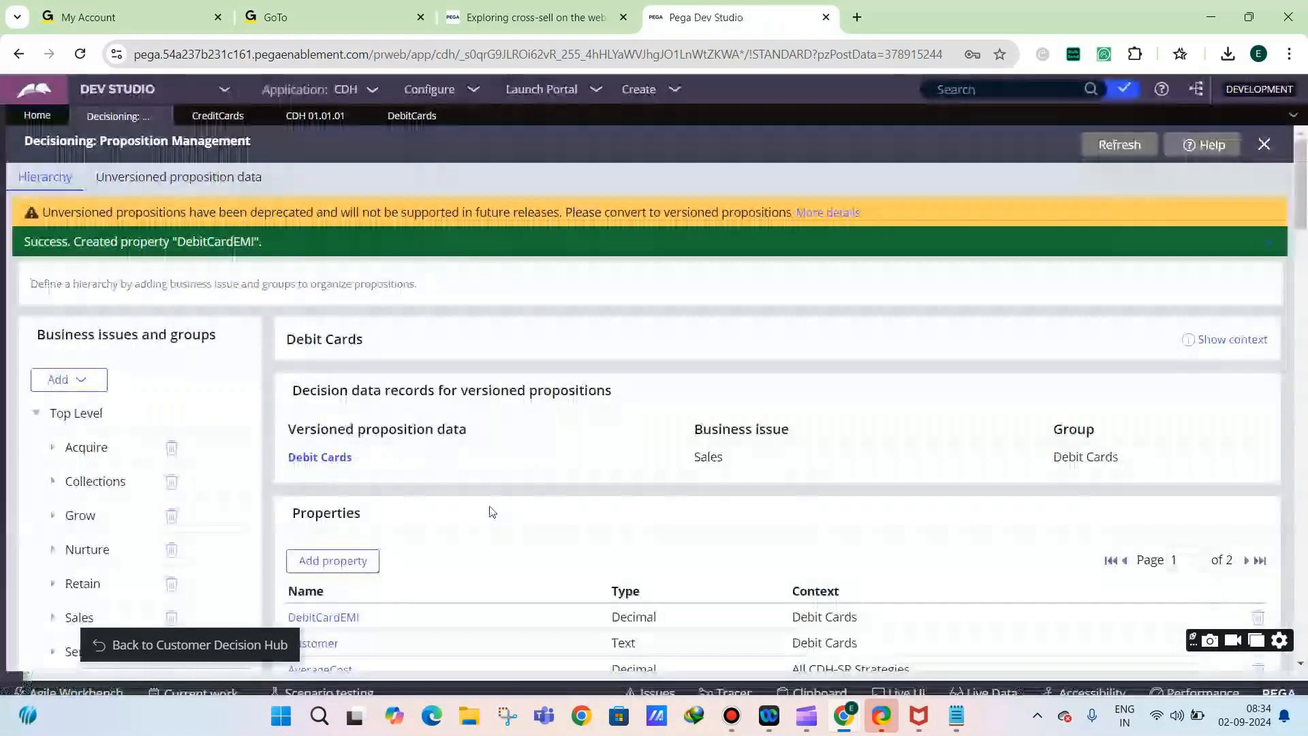
Search the application's classes in the App explorer for CDH-SR-
{"action": "mouse_move", "coordinate": [3, 336]}
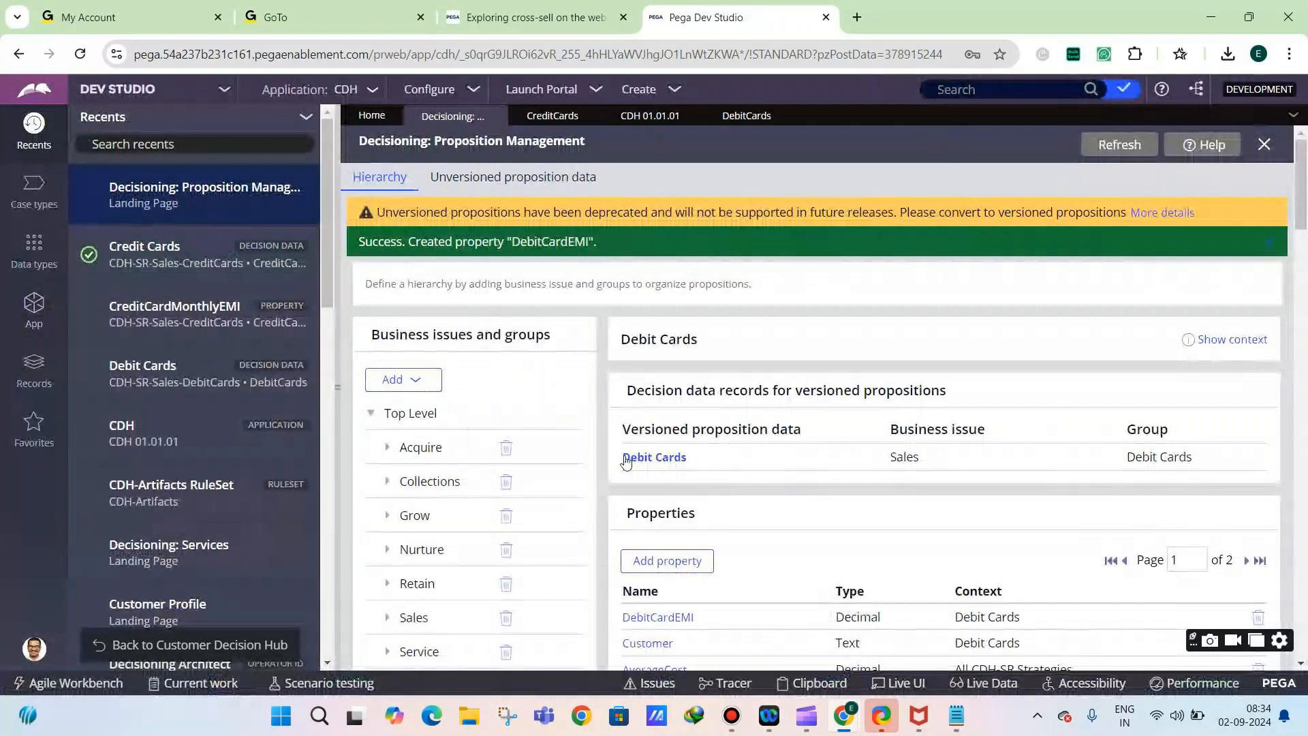
{"action": "left_click", "coordinate": [34, 307]}
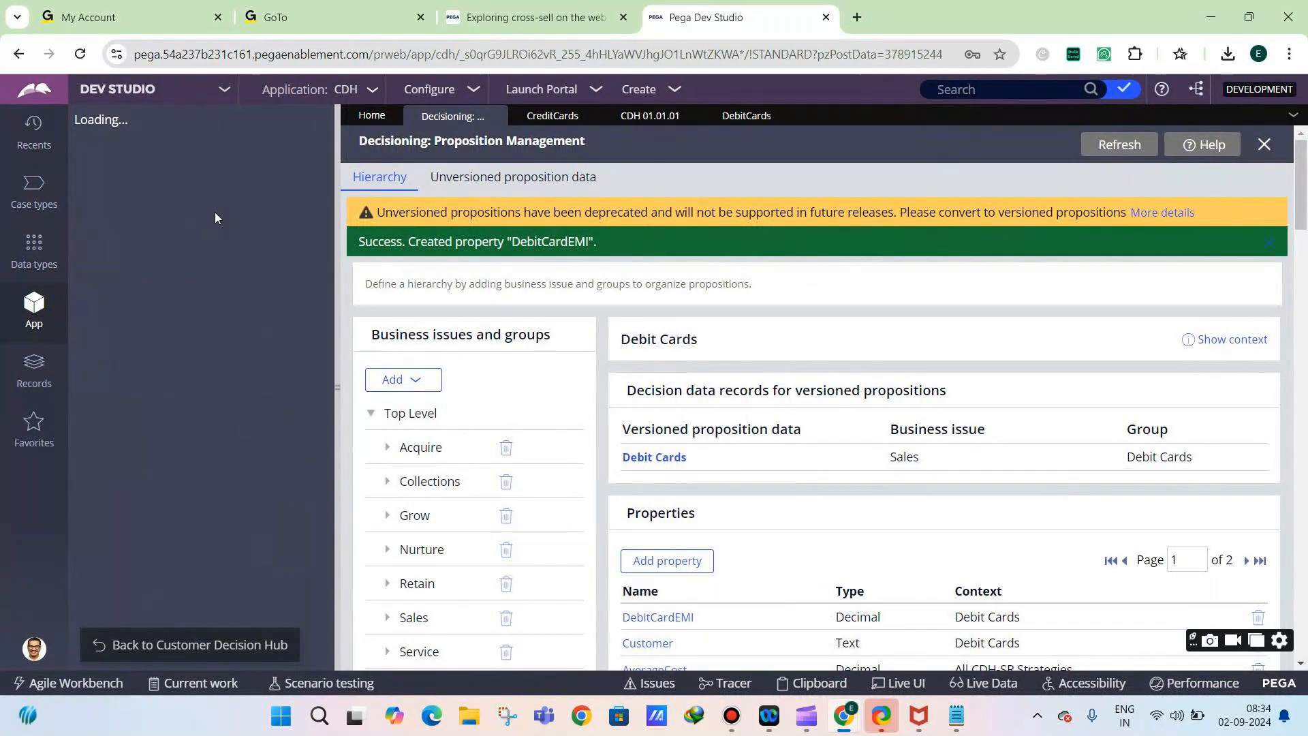
{"action": "triple_click", "coordinate": [197, 184]}
{"action": "type", "text": "cdh-s"}
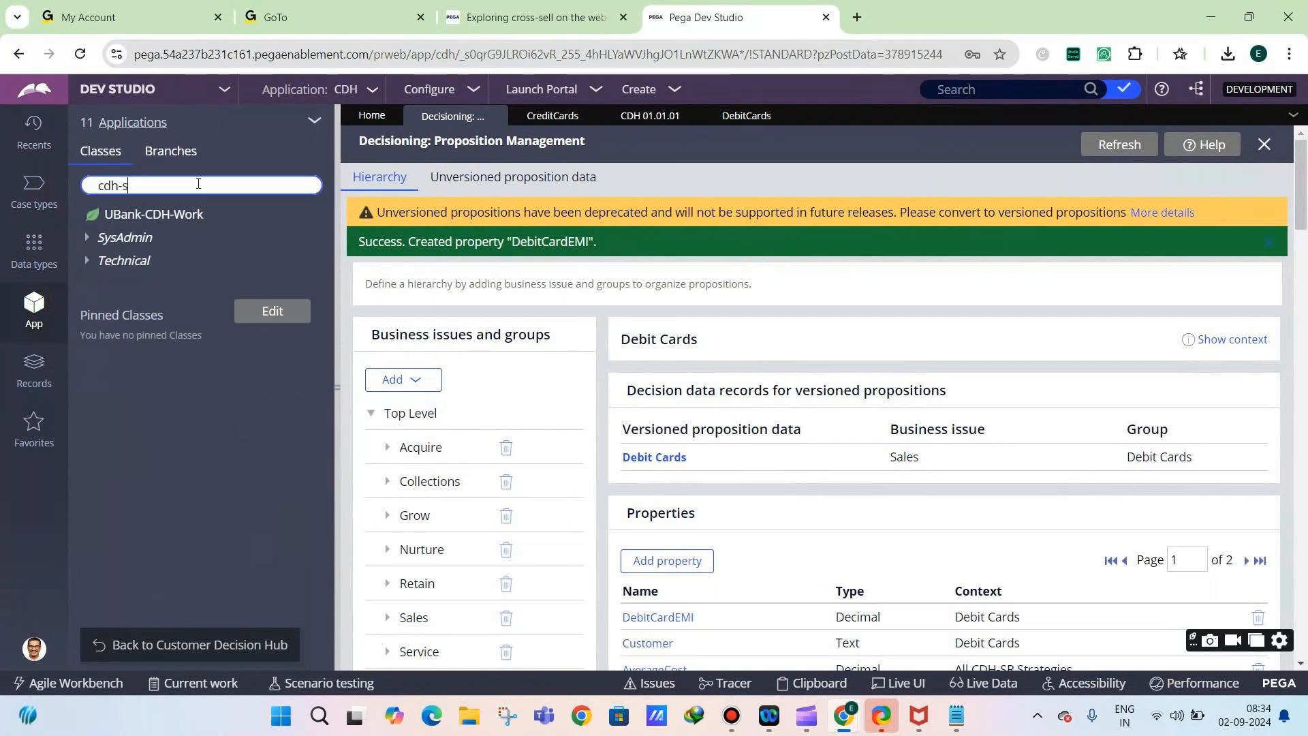
{"action": "key", "text": "BackSpace"}
{"action": "key", "text": "BackSpace"}
{"action": "key", "text": "BackSpace"}
{"action": "key", "text": "BackSpace"}
{"action": "type", "text": "DH-SR-"}
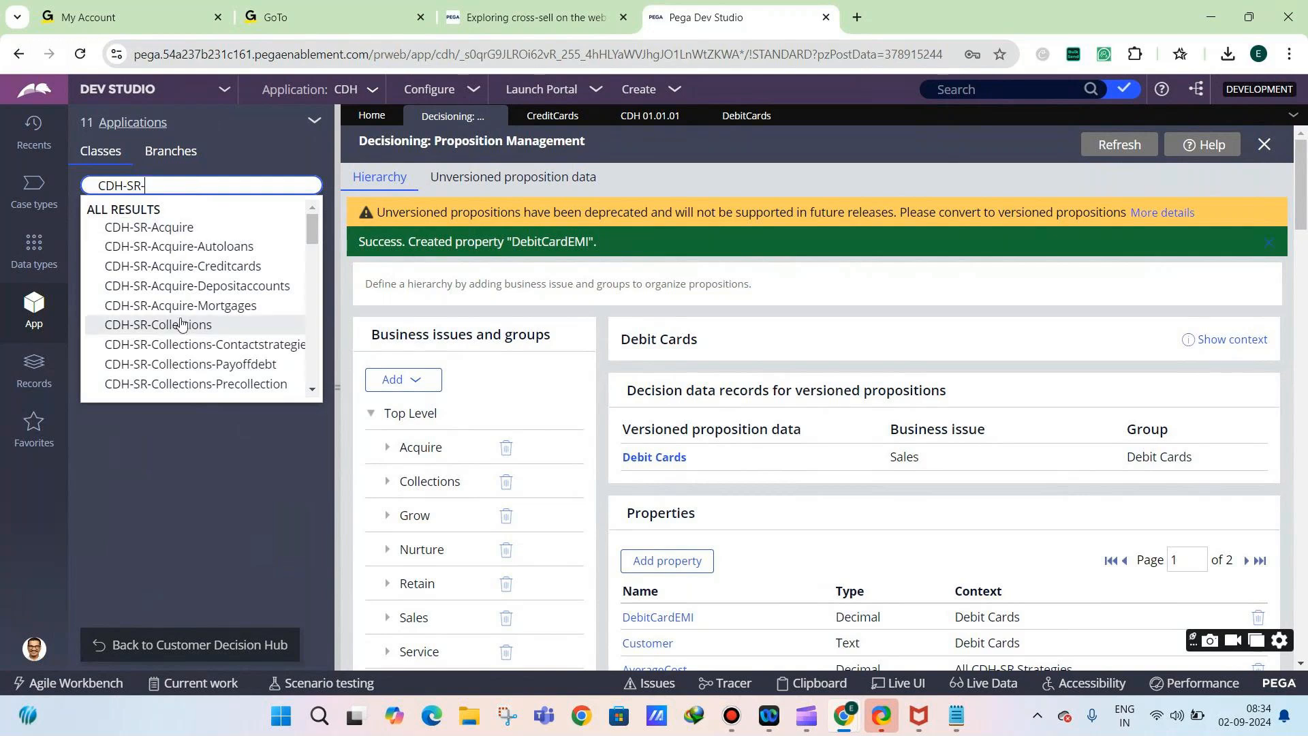
Load the CDH-SR-Sales class from the matching classes and expand its CreditCards class down to its properties
{"action": "scroll", "coordinate": [190, 327], "scroll_direction": "down", "scroll_amount": 2}
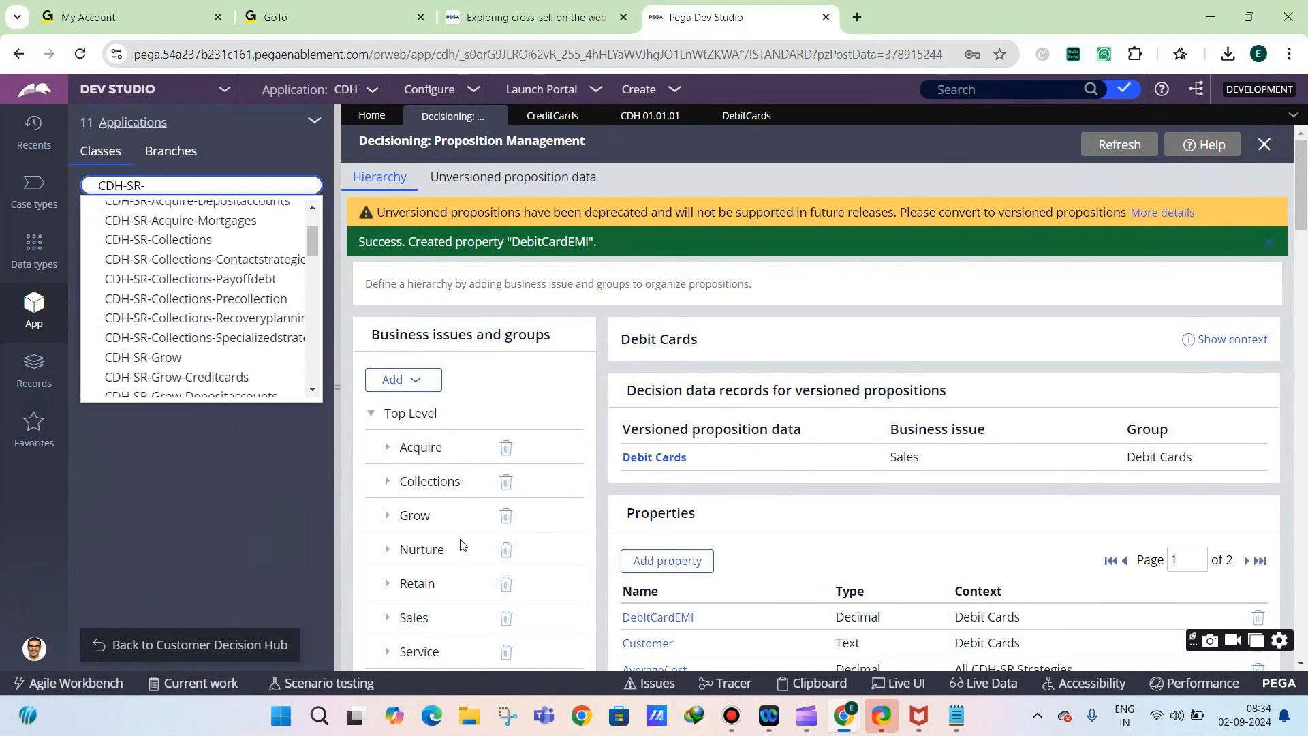
{"action": "scroll", "coordinate": [189, 335], "scroll_direction": "down", "scroll_amount": 2}
{"action": "scroll", "coordinate": [188, 334], "scroll_direction": "down", "scroll_amount": 2}
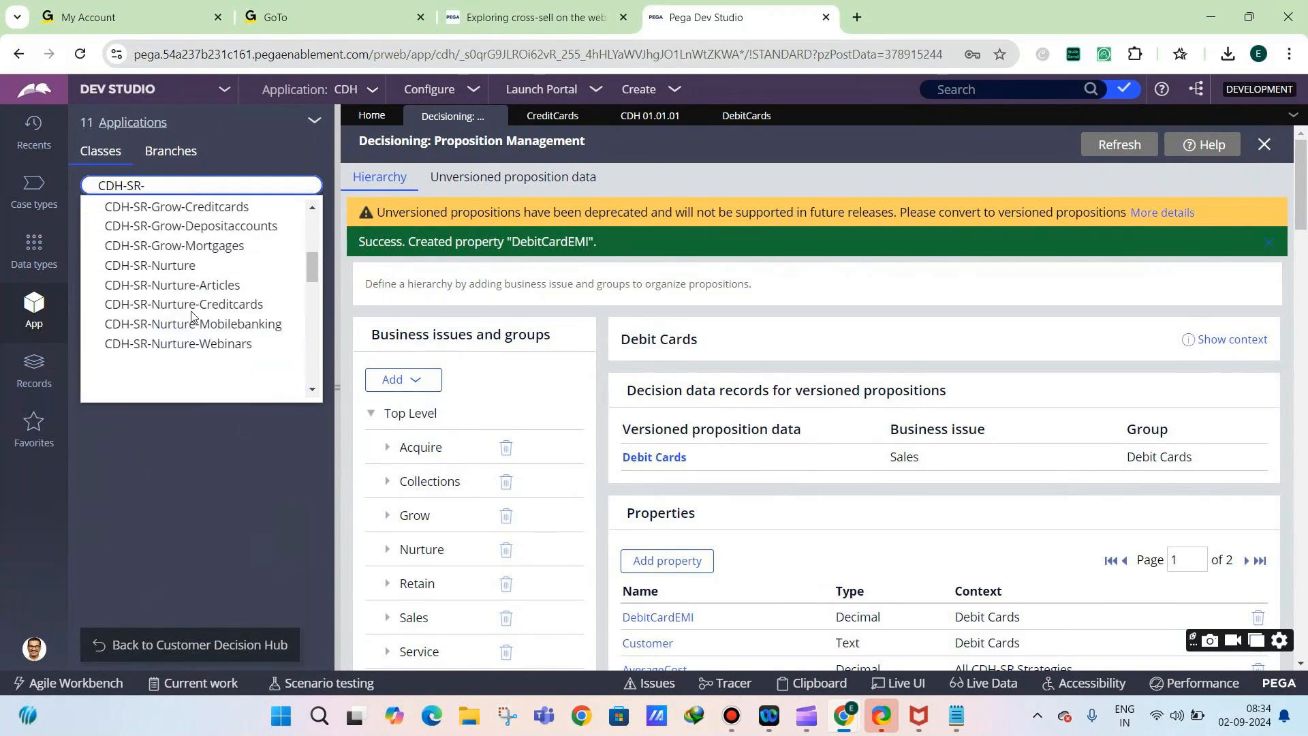
{"action": "scroll", "coordinate": [181, 313], "scroll_direction": "up", "scroll_amount": 6}
{"action": "scroll", "coordinate": [167, 300], "scroll_direction": "down", "scroll_amount": 10}
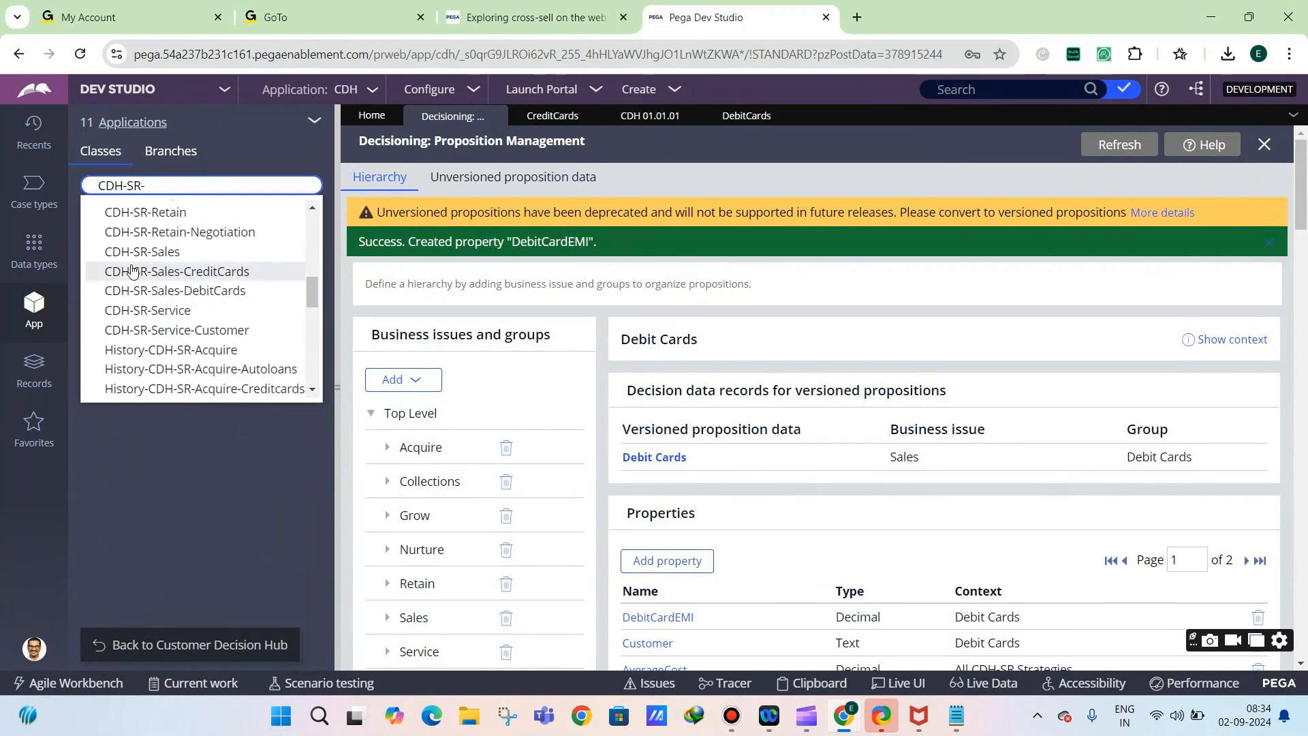
{"action": "left_click", "coordinate": [139, 251]}
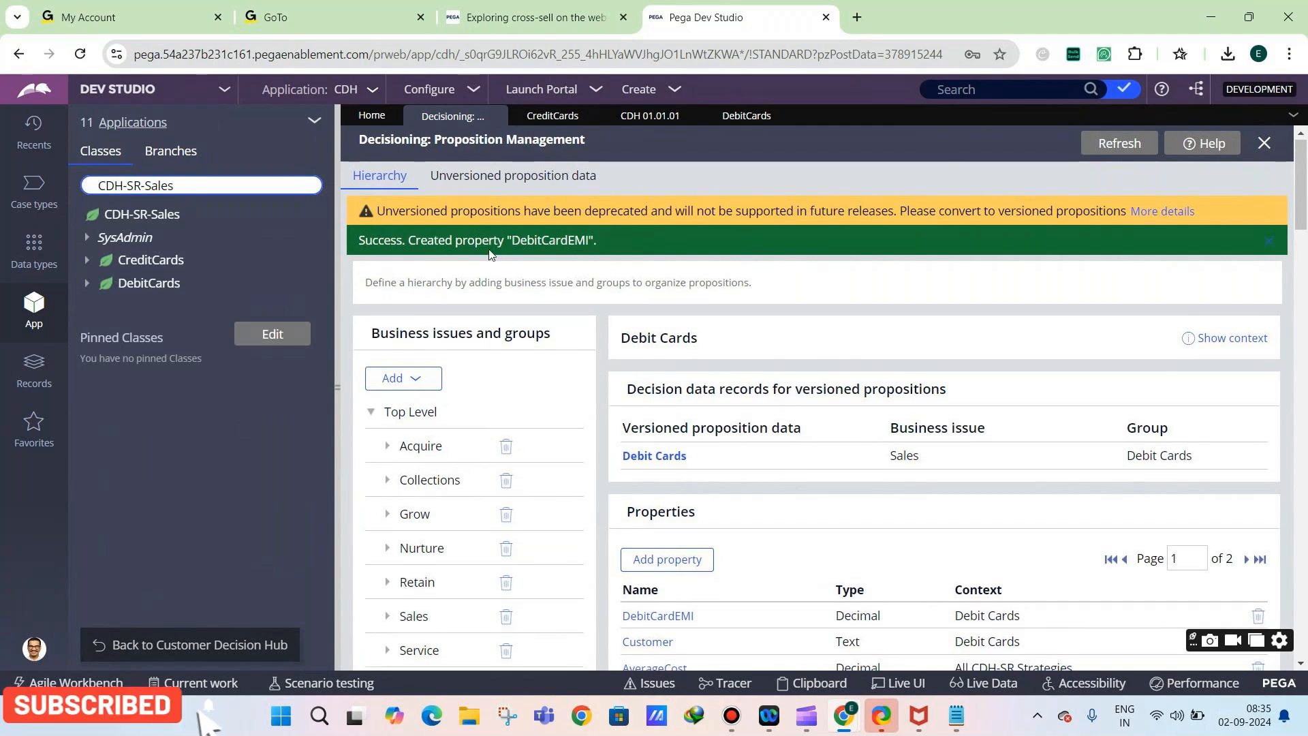
{"action": "scroll", "coordinate": [492, 256], "scroll_direction": "down", "scroll_amount": 2}
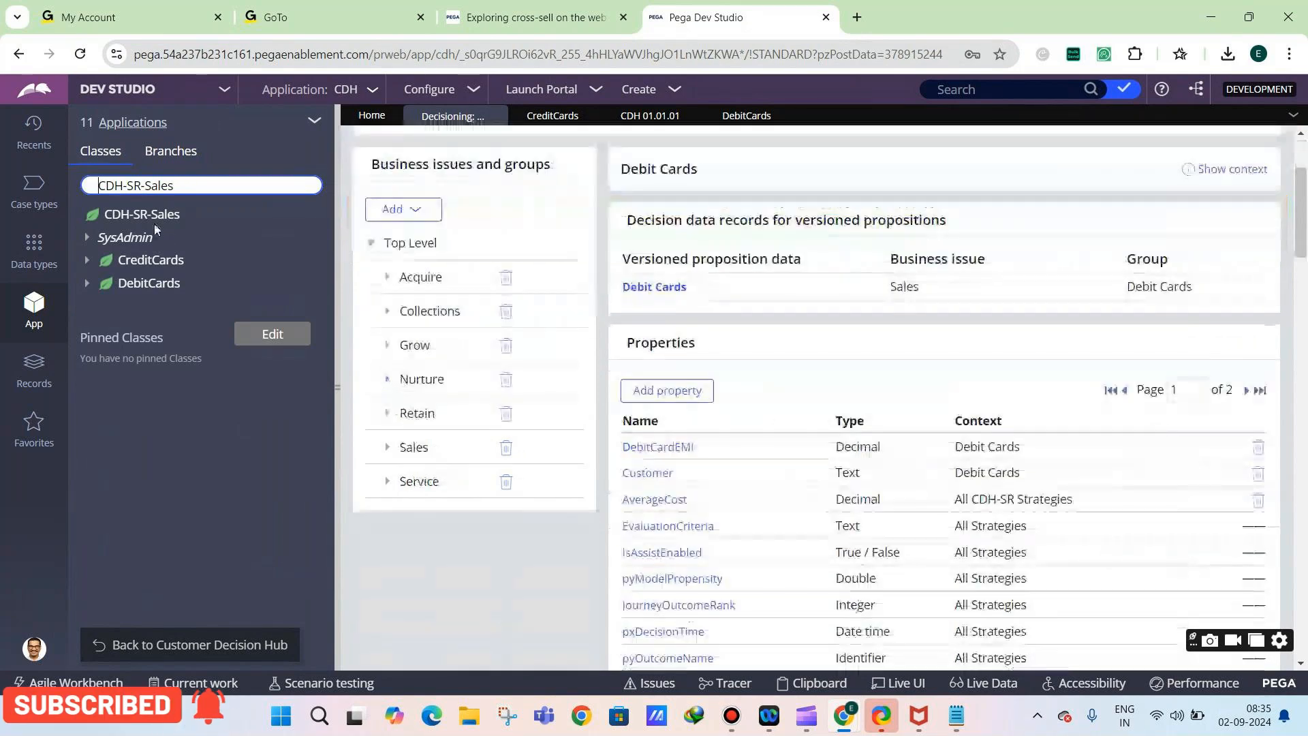
{"action": "left_click", "coordinate": [87, 261]}
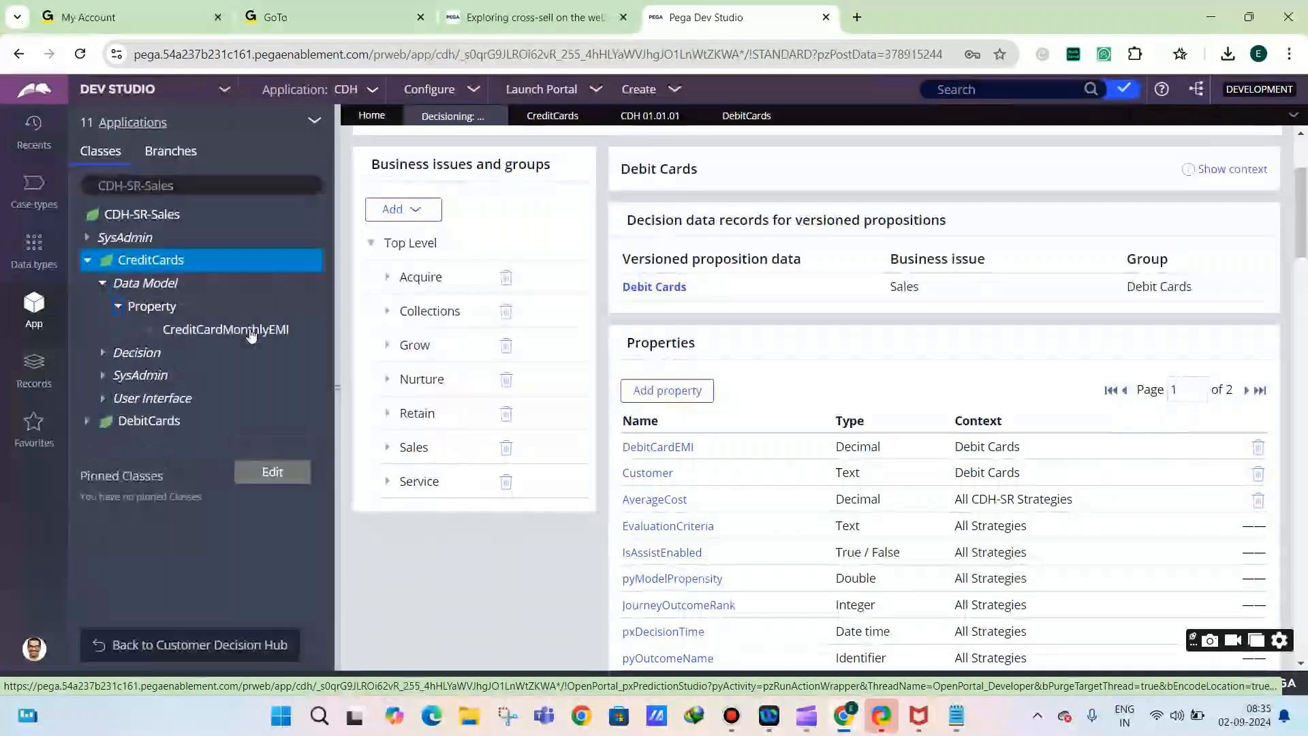
{"action": "left_click", "coordinate": [89, 261]}
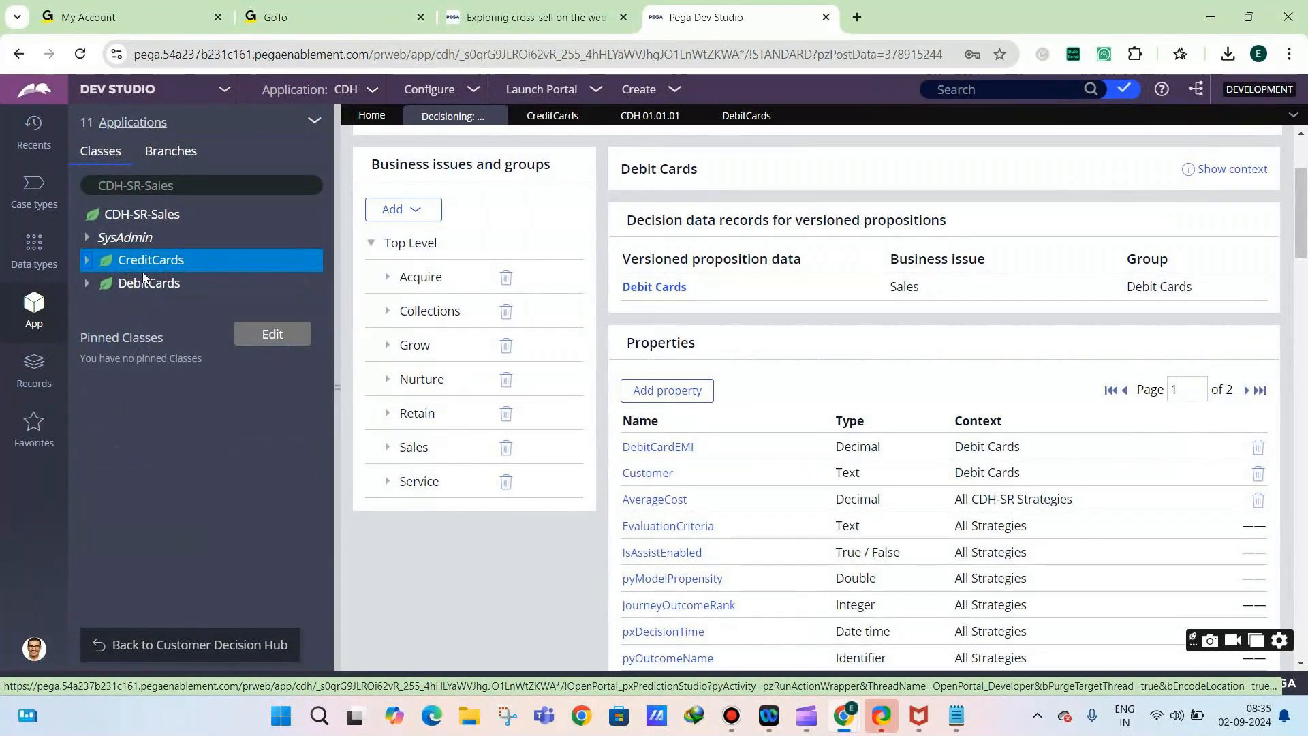
{"action": "left_click", "coordinate": [163, 216]}
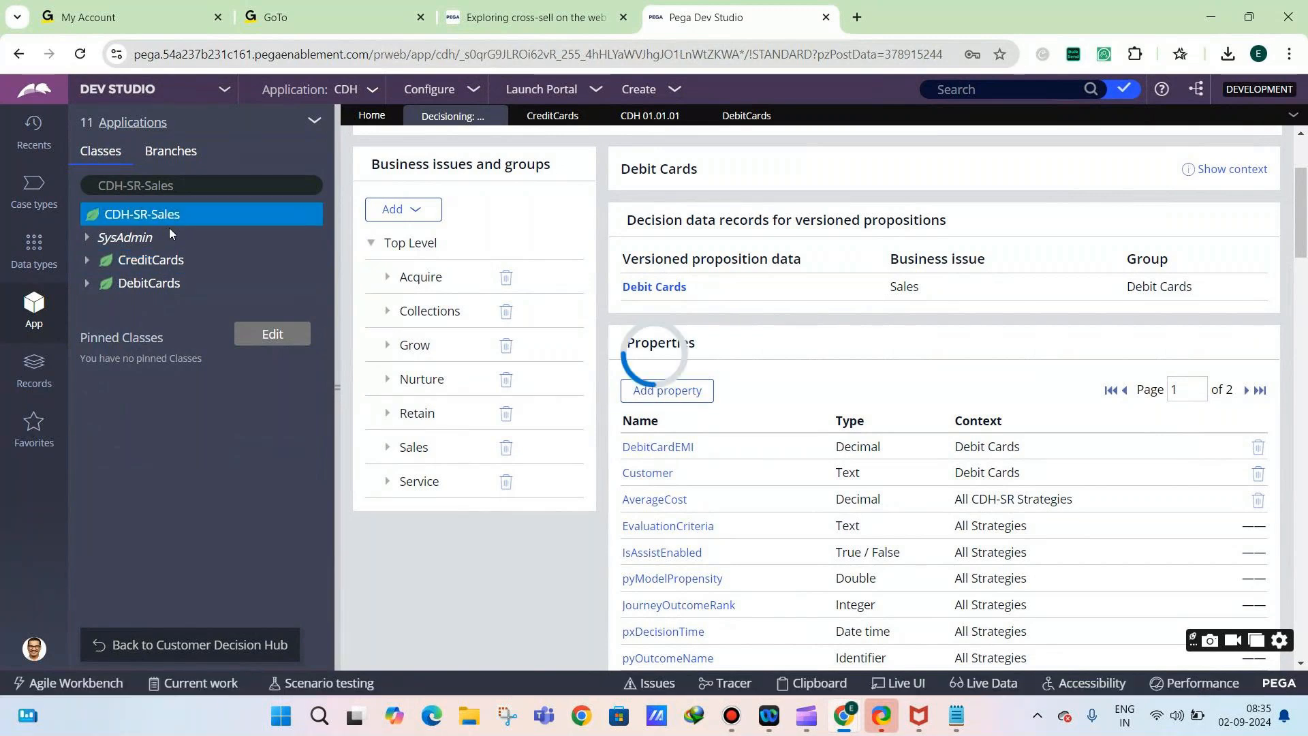
{"action": "right_click", "coordinate": [169, 228]}
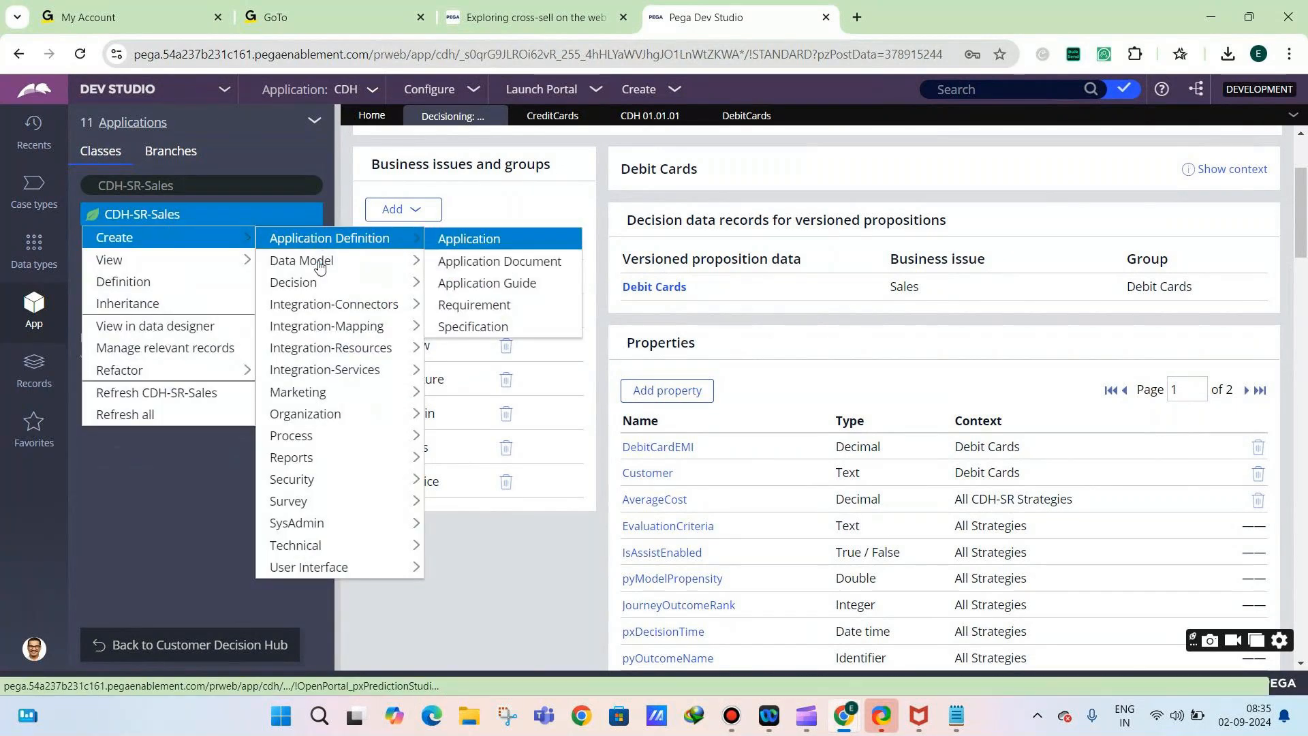
{"action": "mouse_move", "coordinate": [297, 283]}
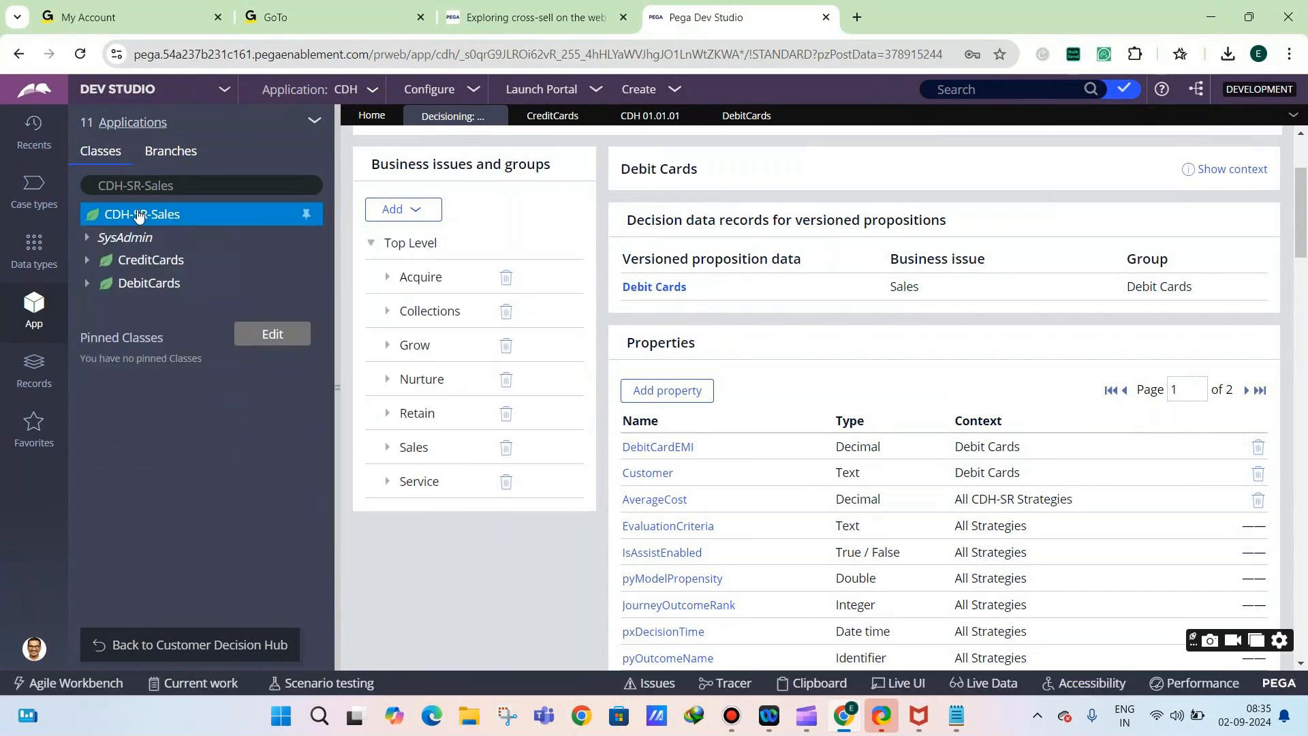
{"action": "right_click", "coordinate": [264, 226]}
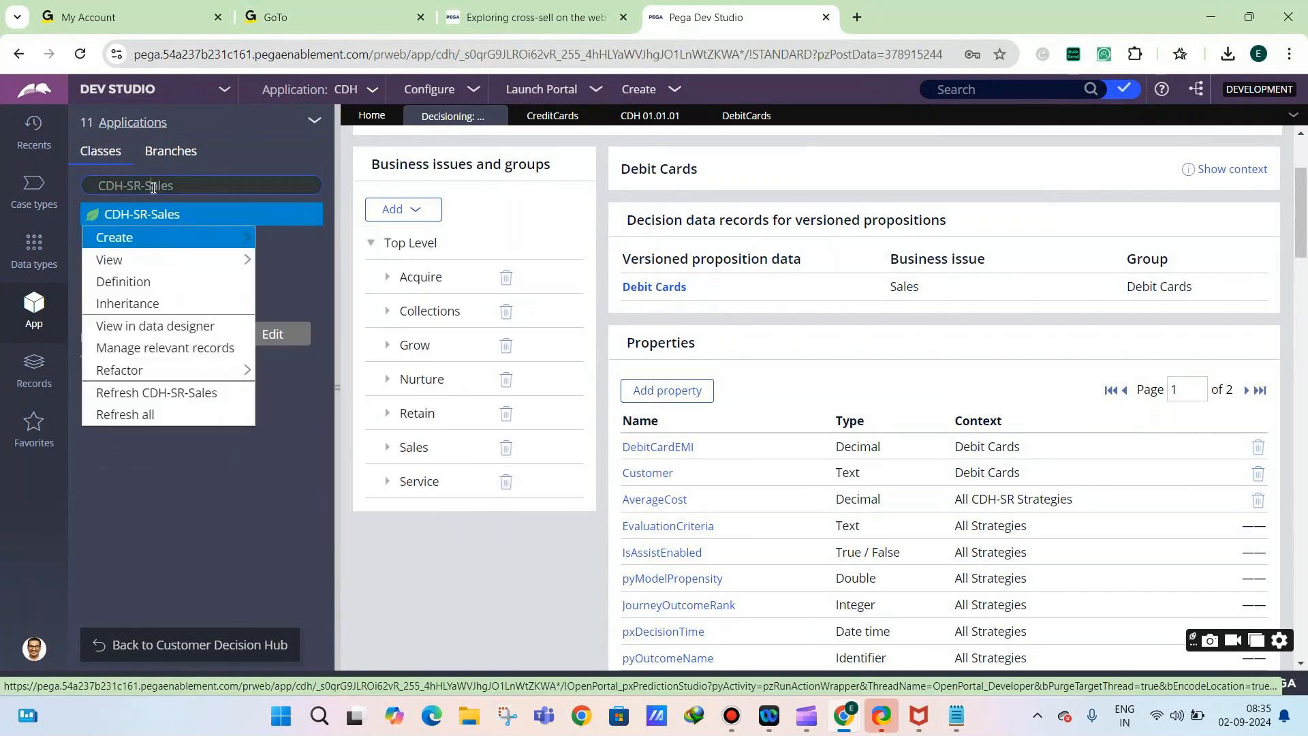
Load the parent class CDH-SR in the App explorer to view its business issue classes
{"action": "left_click_drag", "start_coordinate": [143, 186], "coordinate": [189, 188]}
{"action": "key", "text": "BackSpace"}
{"action": "key", "text": "BackSpace"}
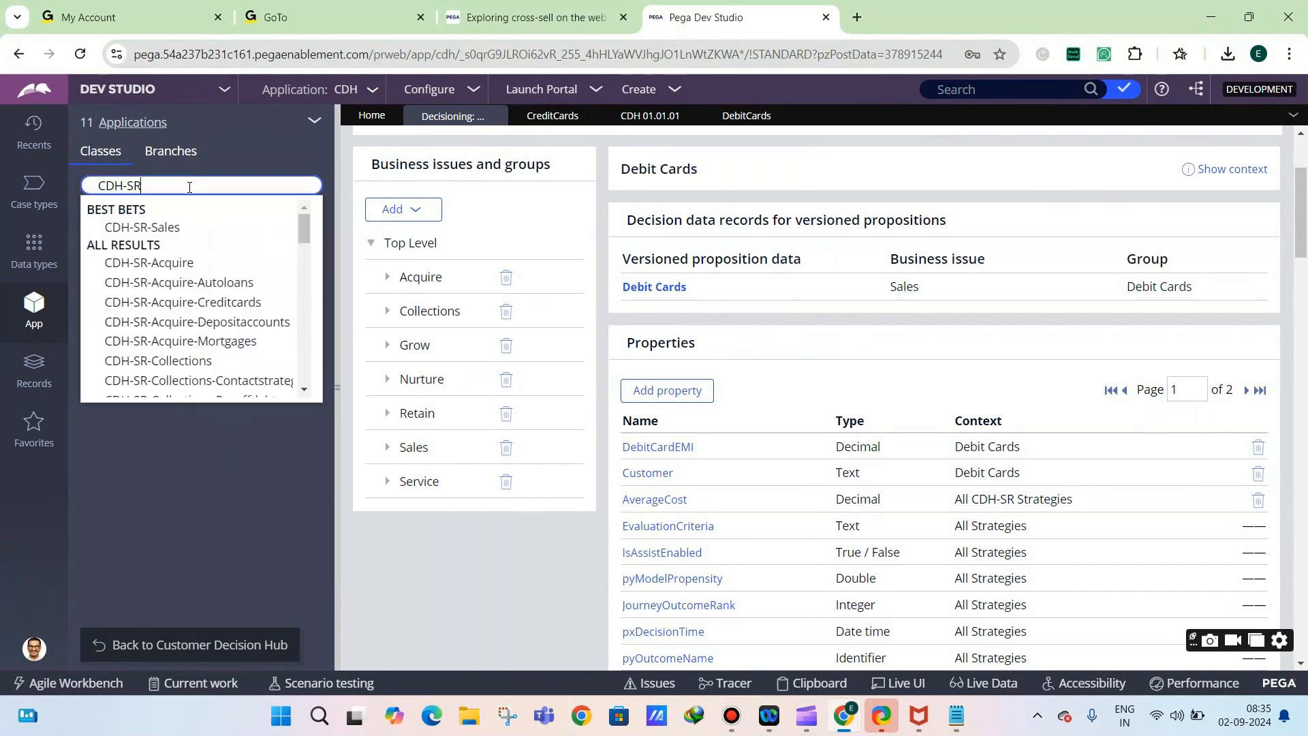
{"action": "key", "text": "Return"}
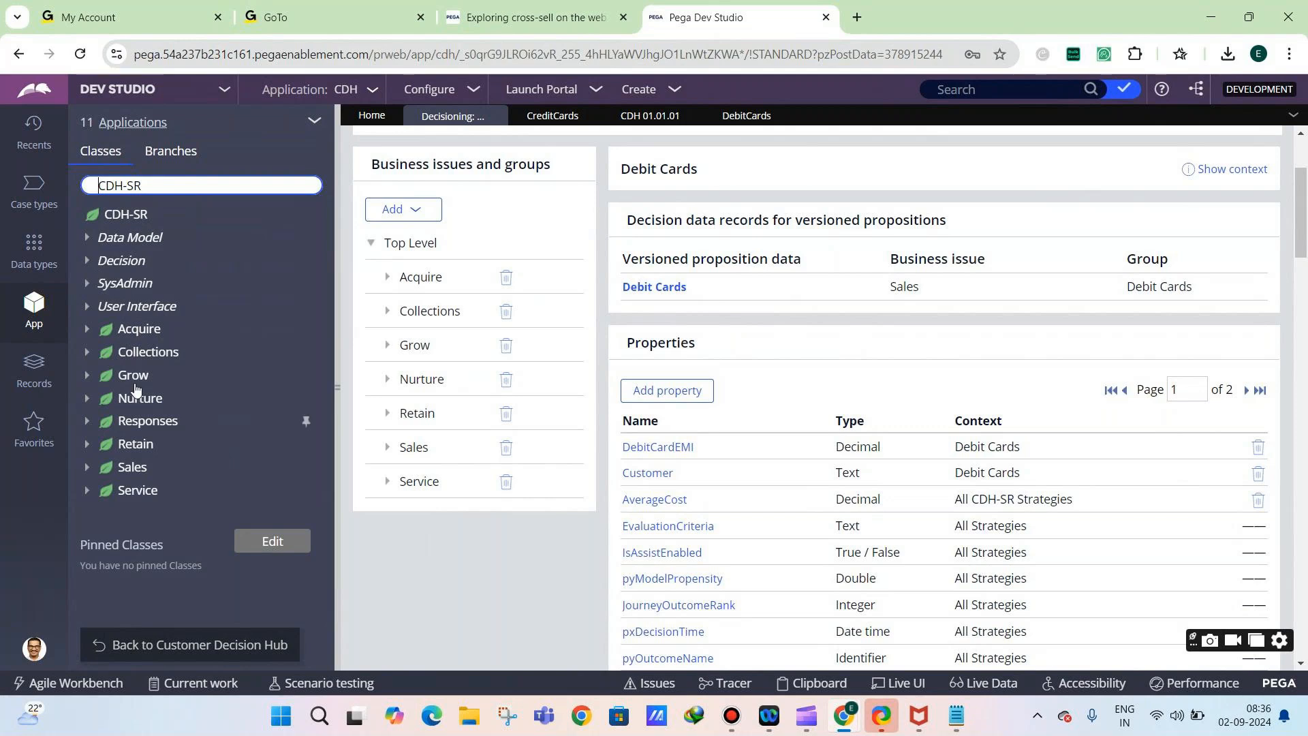
{"action": "left_click", "coordinate": [132, 216]}
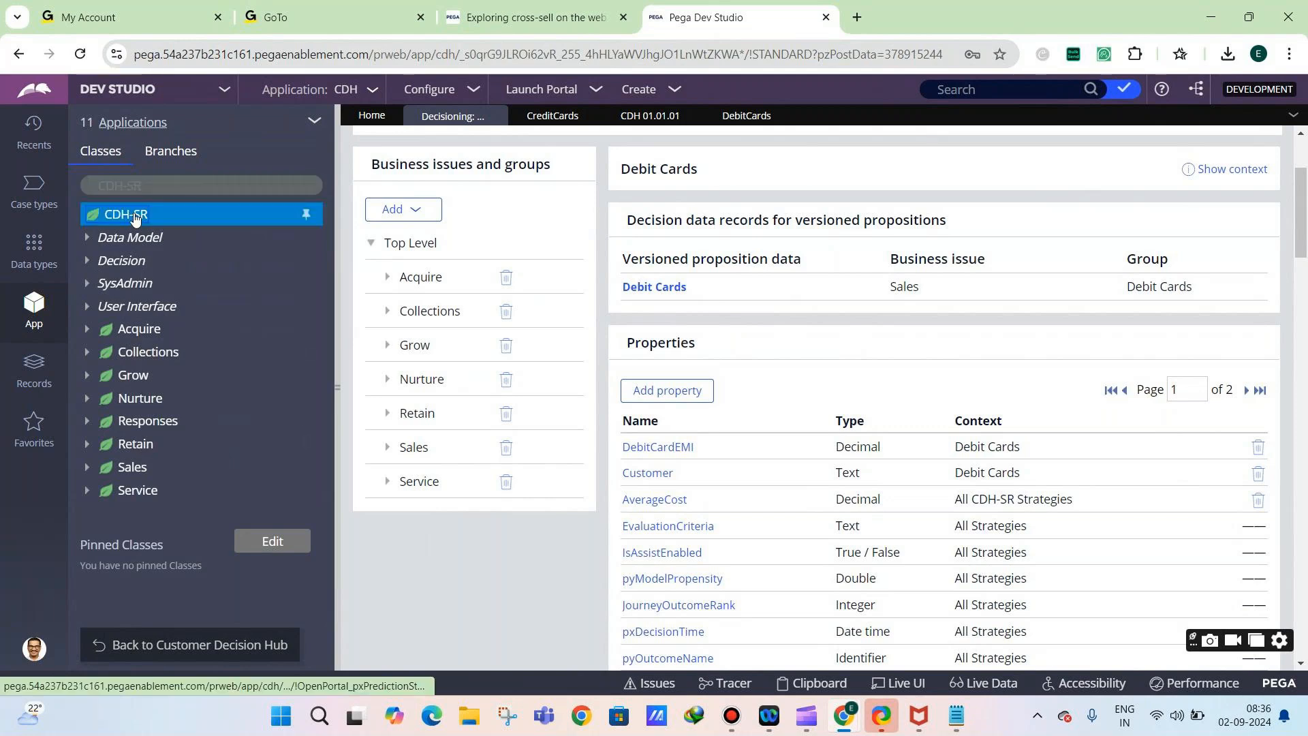
{"action": "left_click", "coordinate": [549, 211]}
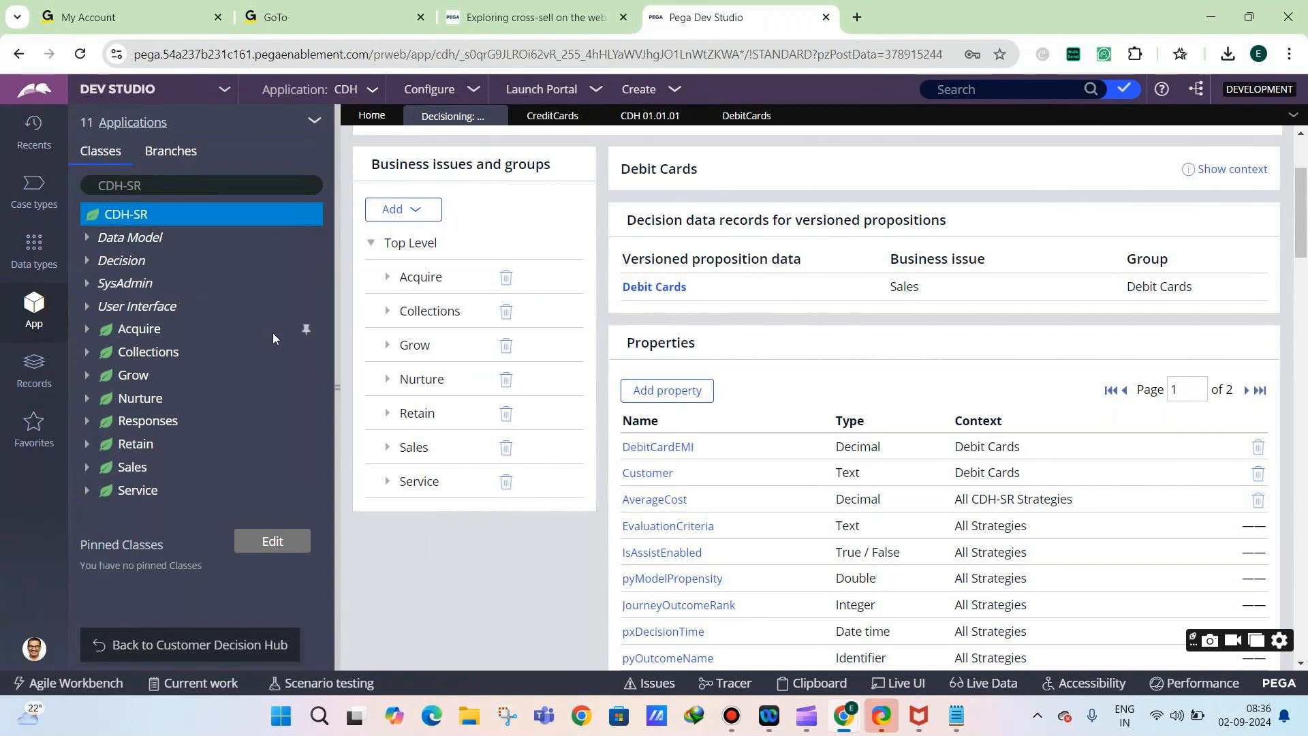
Open the Debit Cards decision data from the proposition hierarchy, then review the Credit Cards decision data's form fields down to CreditCardMonthlyEMI
{"action": "scroll", "coordinate": [437, 231], "scroll_direction": "up", "scroll_amount": 3}
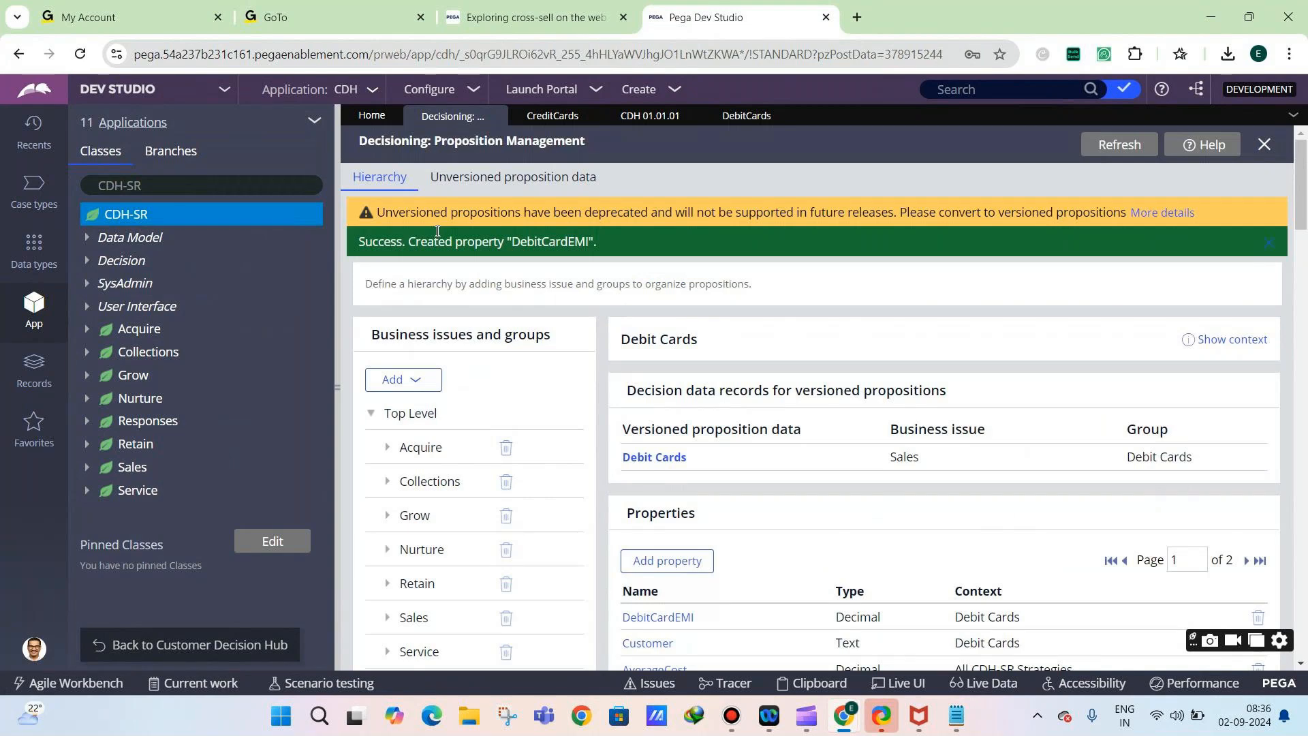
{"action": "left_click", "coordinate": [636, 458]}
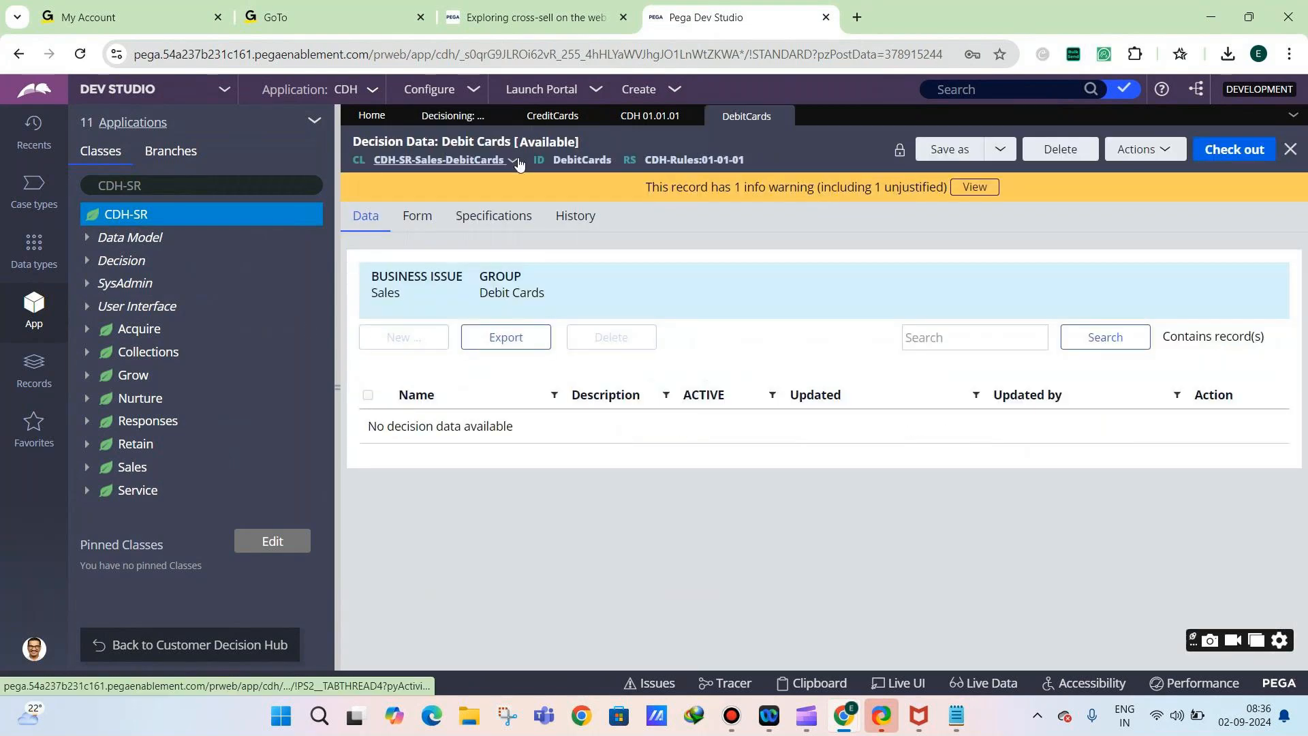
{"action": "left_click", "coordinate": [549, 121]}
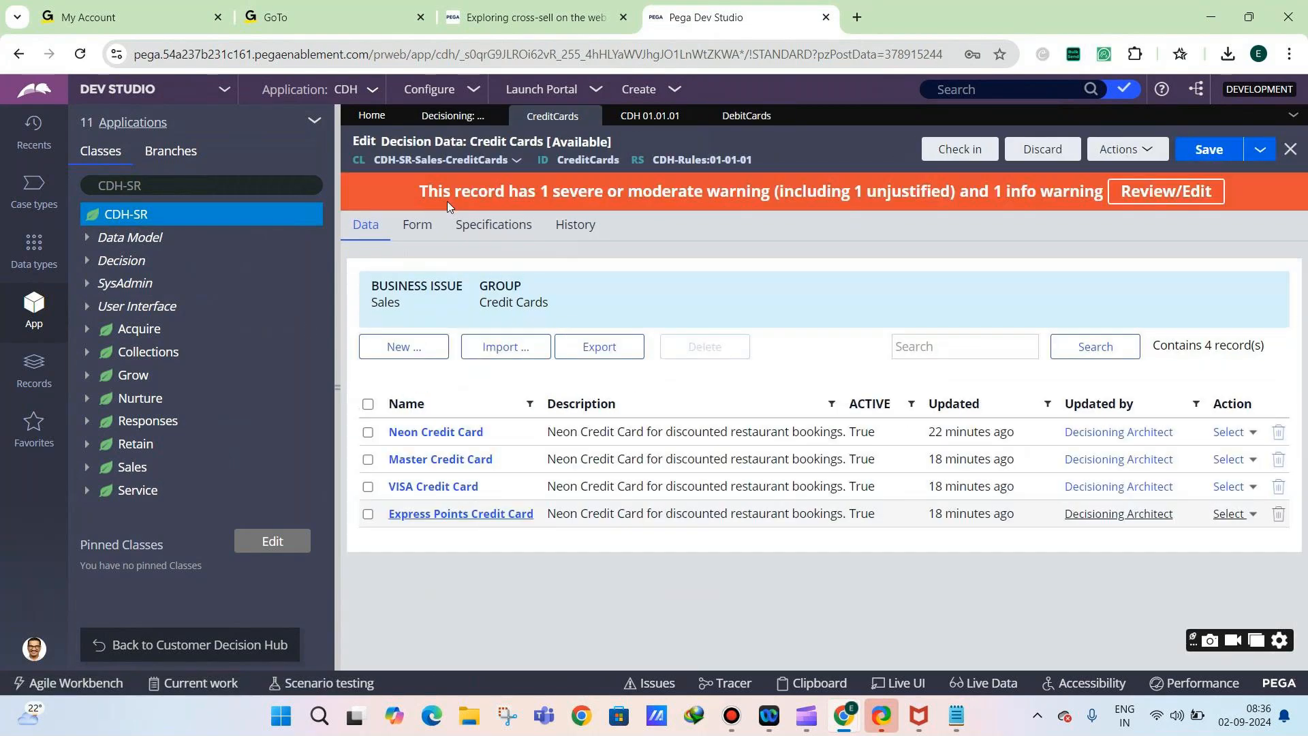
{"action": "scroll", "coordinate": [573, 374], "scroll_direction": "down", "scroll_amount": 6}
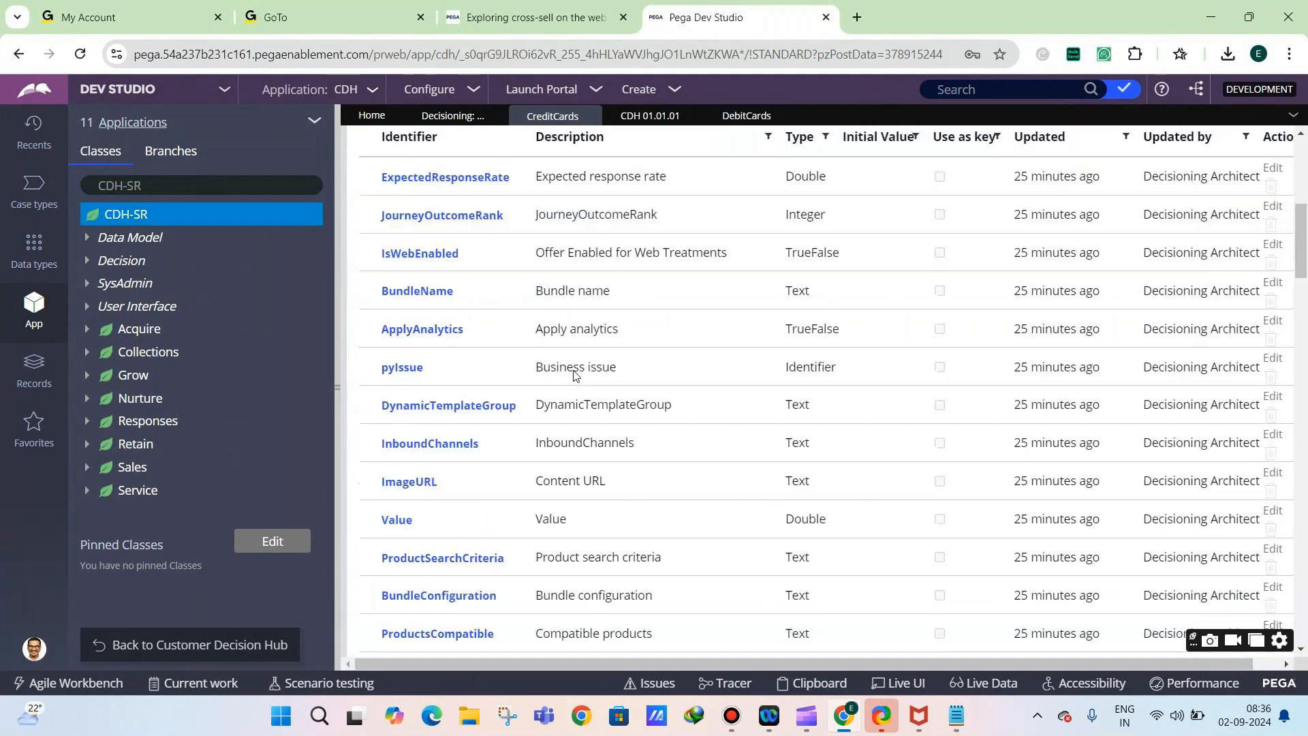
{"action": "scroll", "coordinate": [574, 374], "scroll_direction": "down", "scroll_amount": 15}
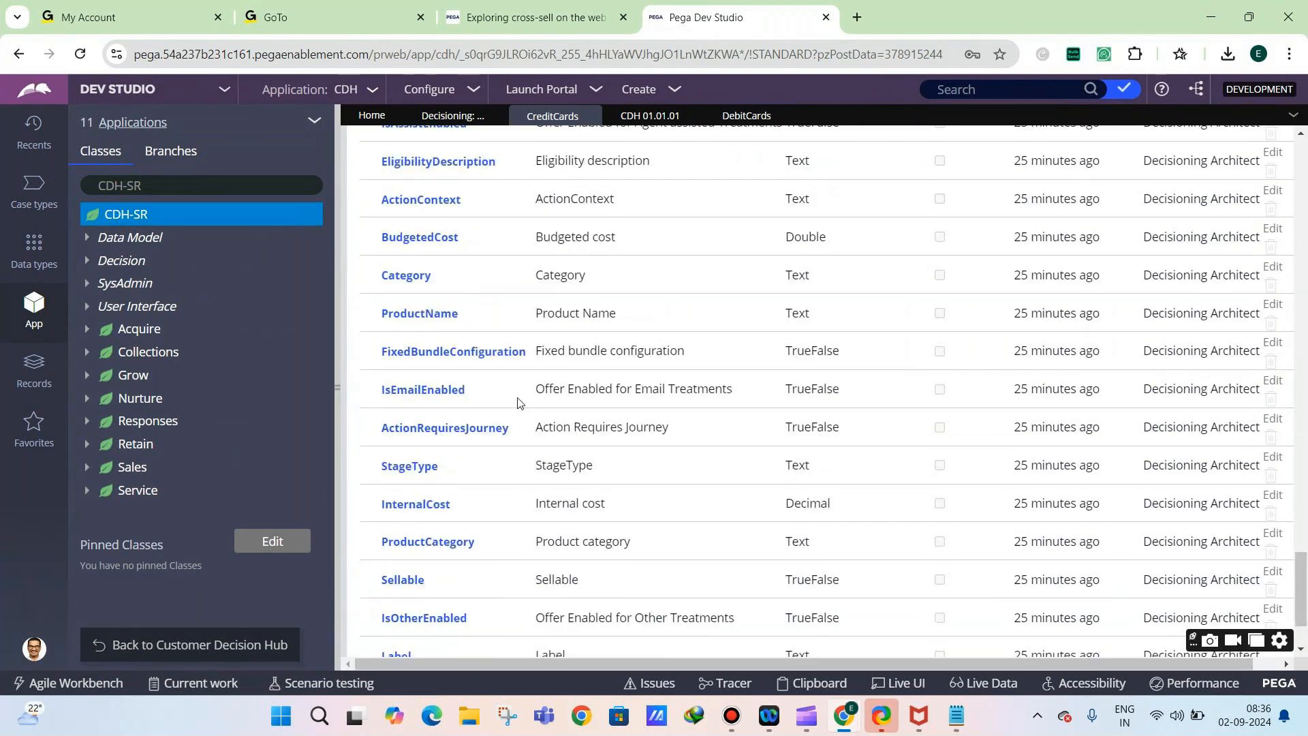
{"action": "scroll", "coordinate": [517, 402], "scroll_direction": "down", "scroll_amount": 2}
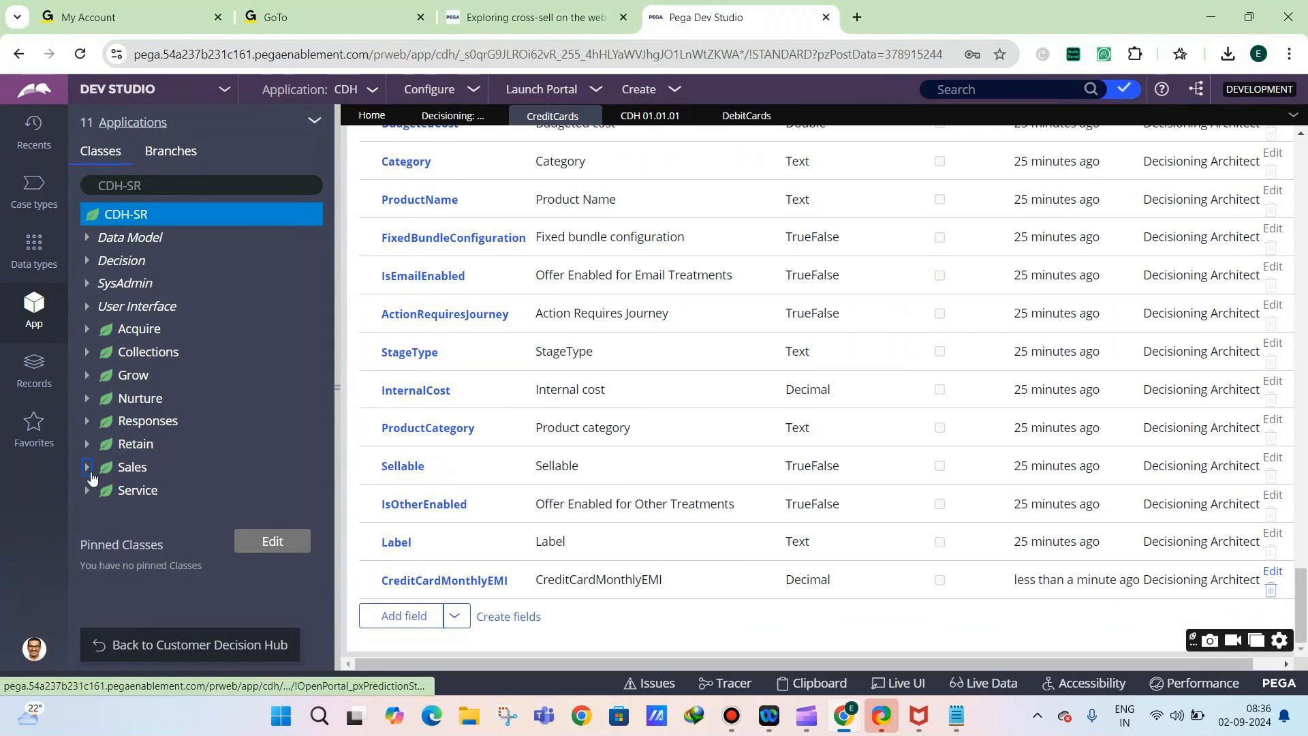
Expand the Sales class and its CreditCards class under CDH-SR
{"action": "left_click", "coordinate": [87, 466]}
{"action": "left_click", "coordinate": [102, 513]}
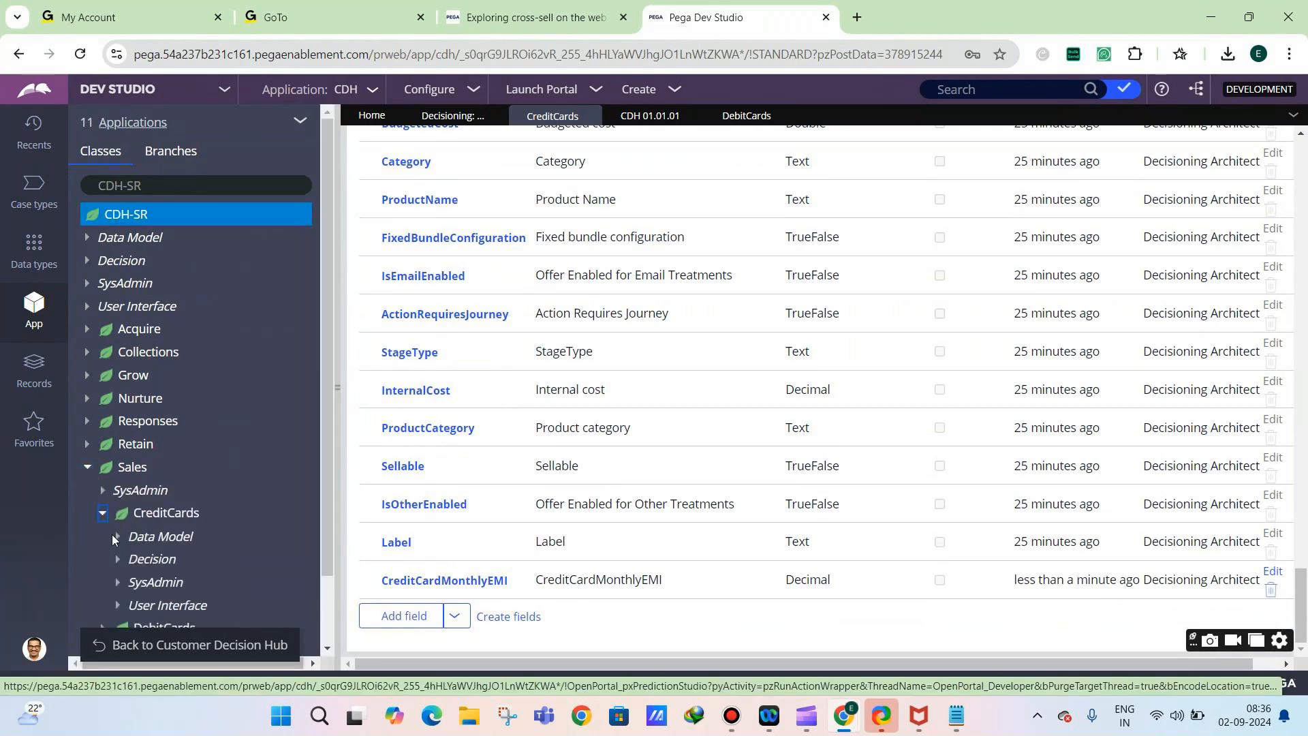
{"action": "left_click", "coordinate": [427, 618]}
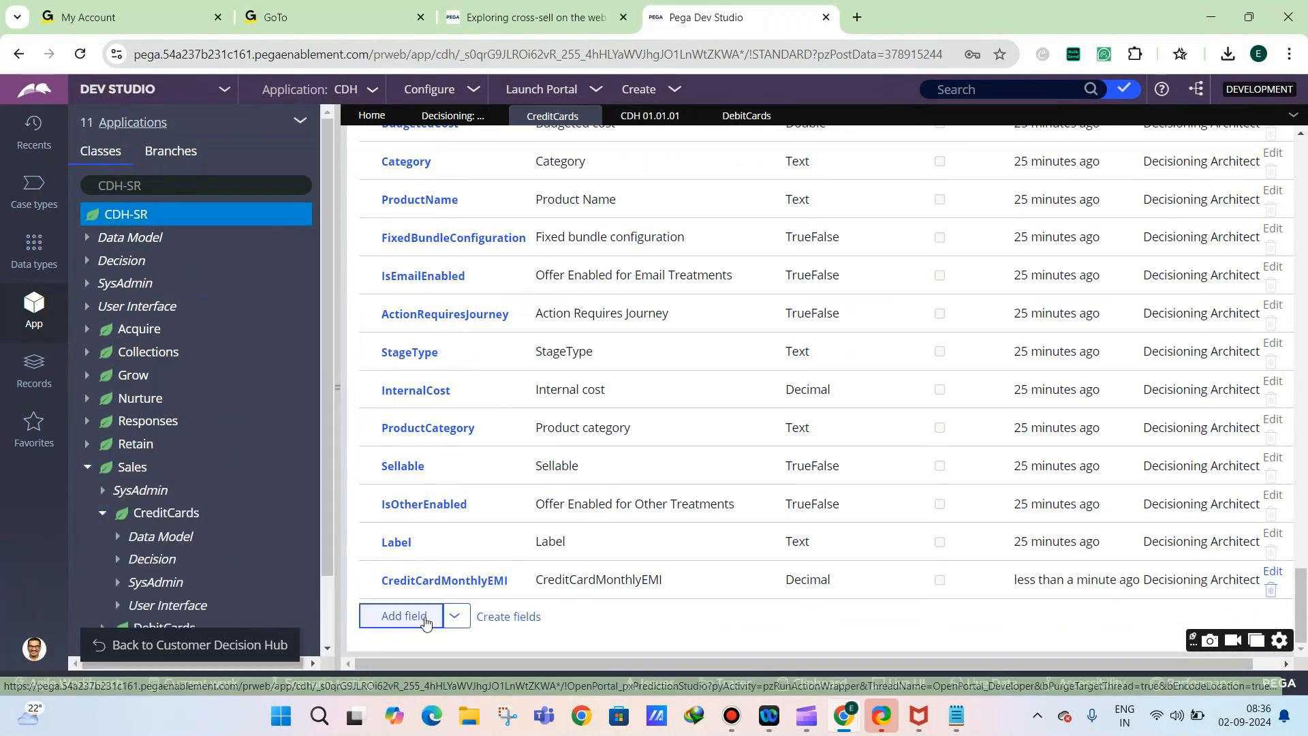
Check out the Debit Cards decision data and add DebitCardEMI as a new form field
{"action": "left_click", "coordinate": [741, 116]}
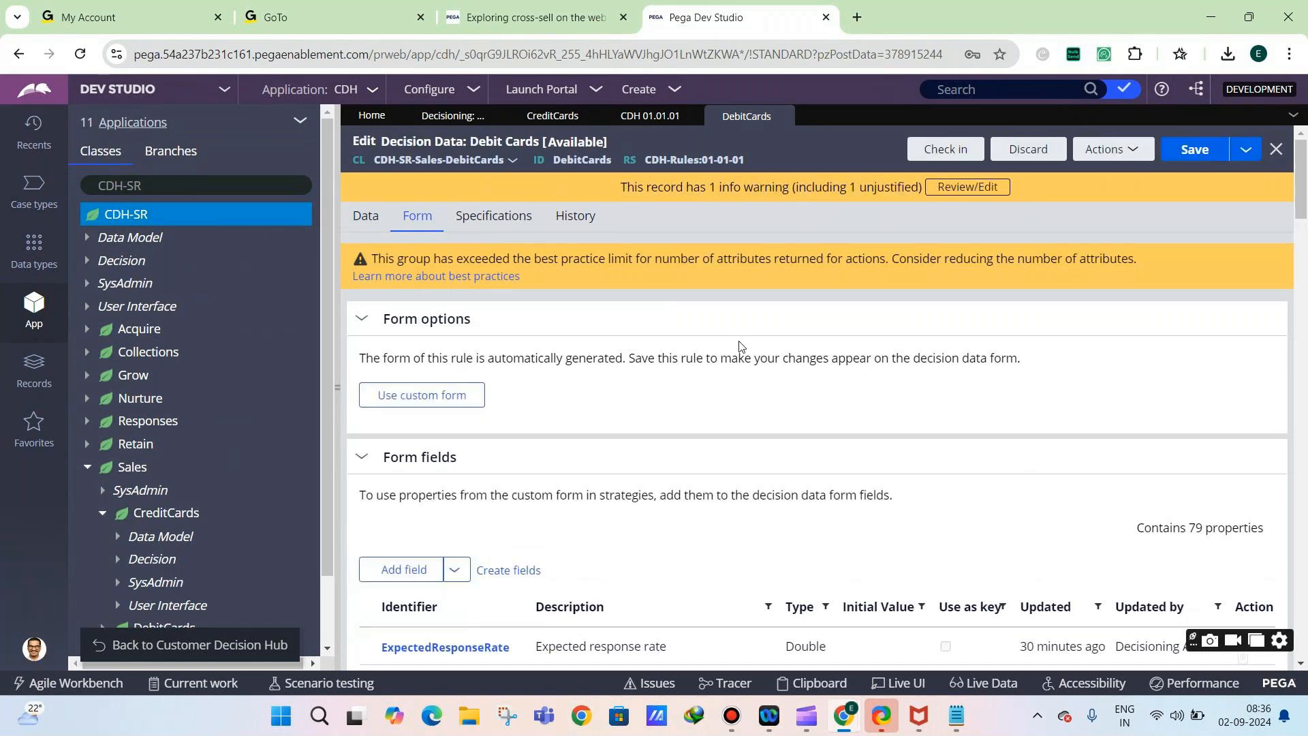
{"action": "scroll", "coordinate": [739, 347], "scroll_direction": "down", "scroll_amount": 10}
{"action": "scroll", "coordinate": [739, 347], "scroll_direction": "down", "scroll_amount": 10}
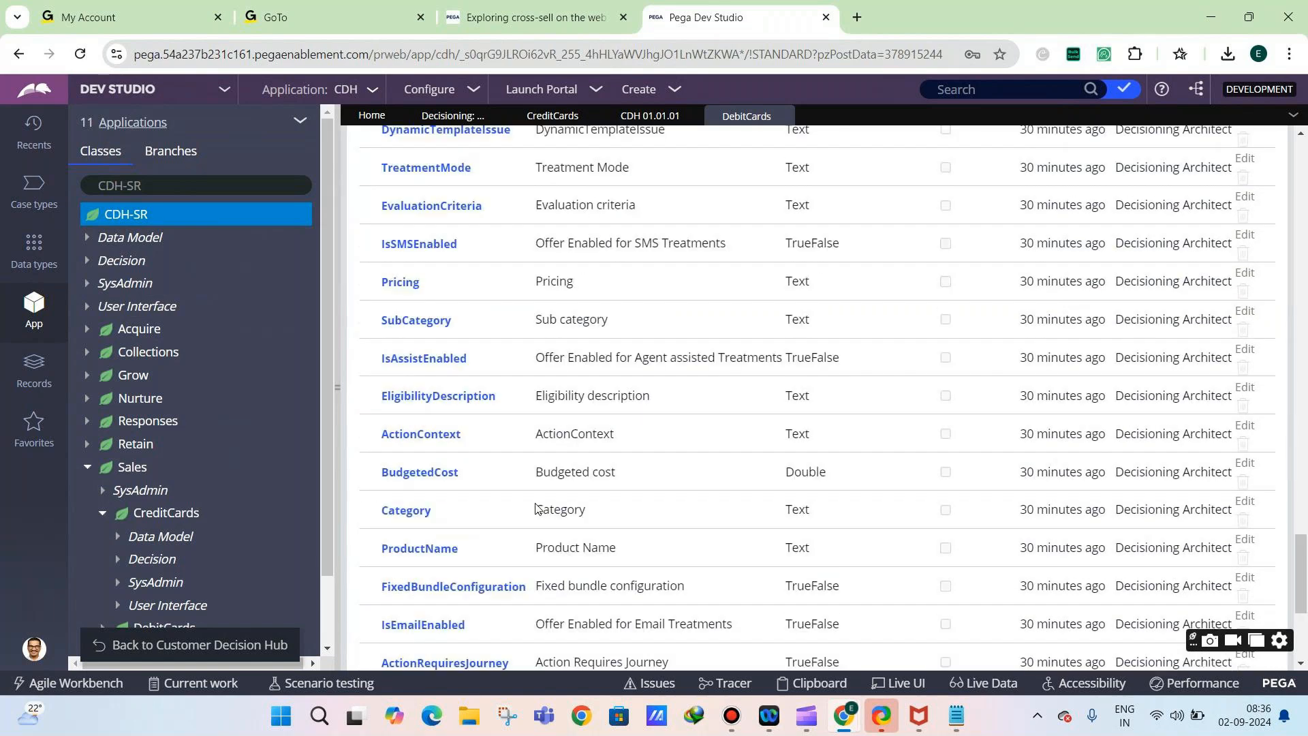
{"action": "left_click", "coordinate": [400, 632]}
{"action": "type", "text": "De"}
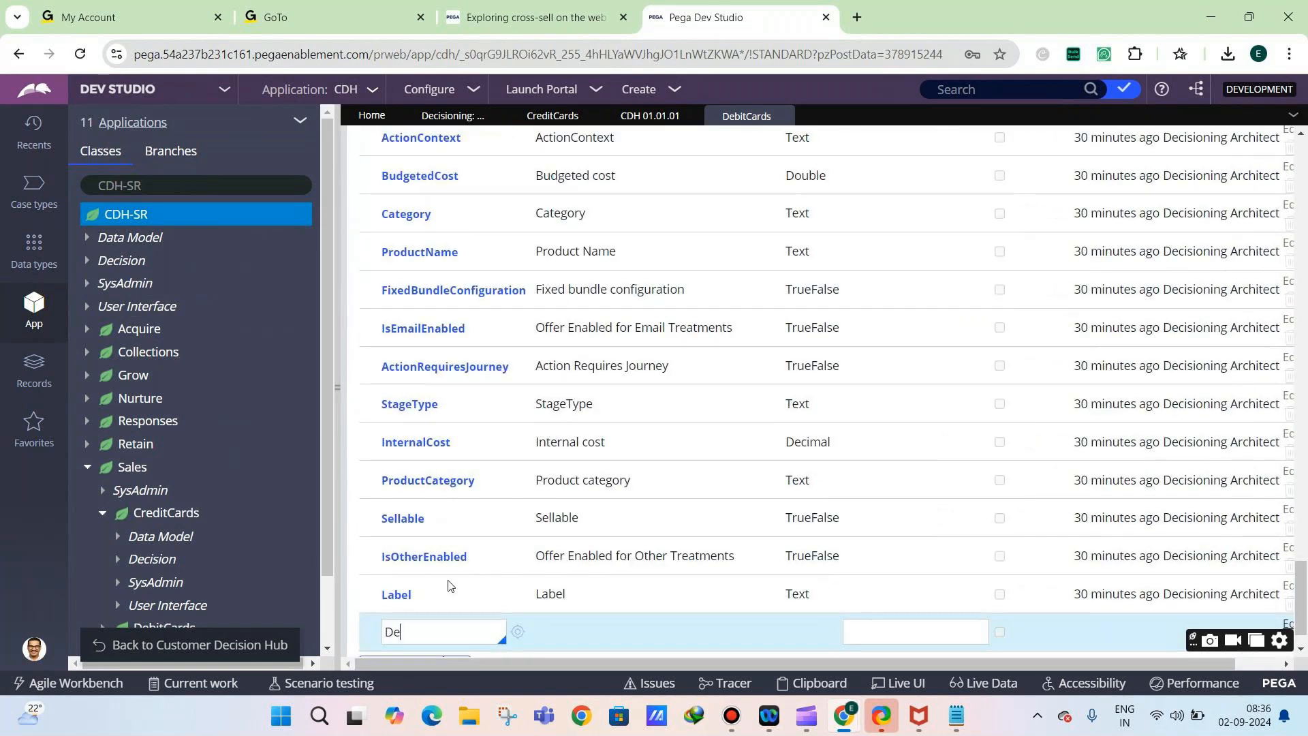
{"action": "type", "text": "bitCardEMI"}
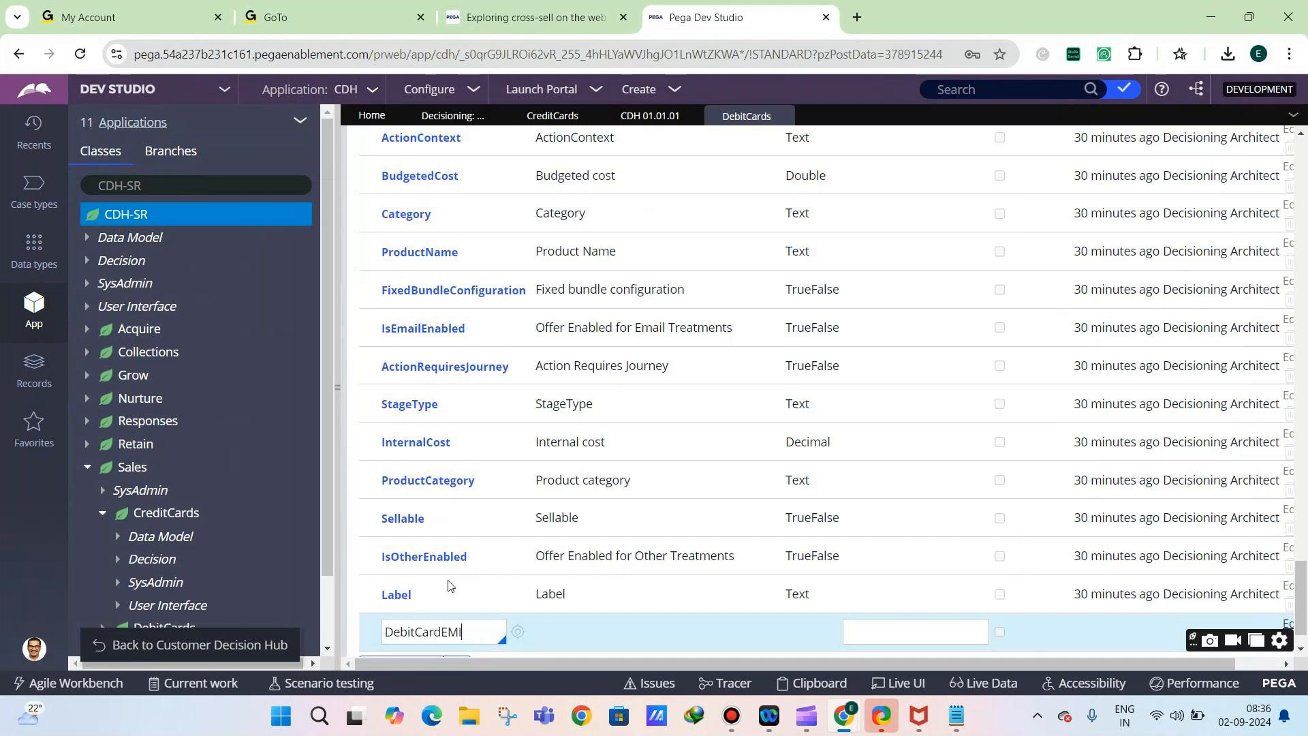
Open the DebitCardEMI property definition, close it, save the Debit Cards decision data and review its form fields
{"action": "left_click", "coordinate": [517, 631]}
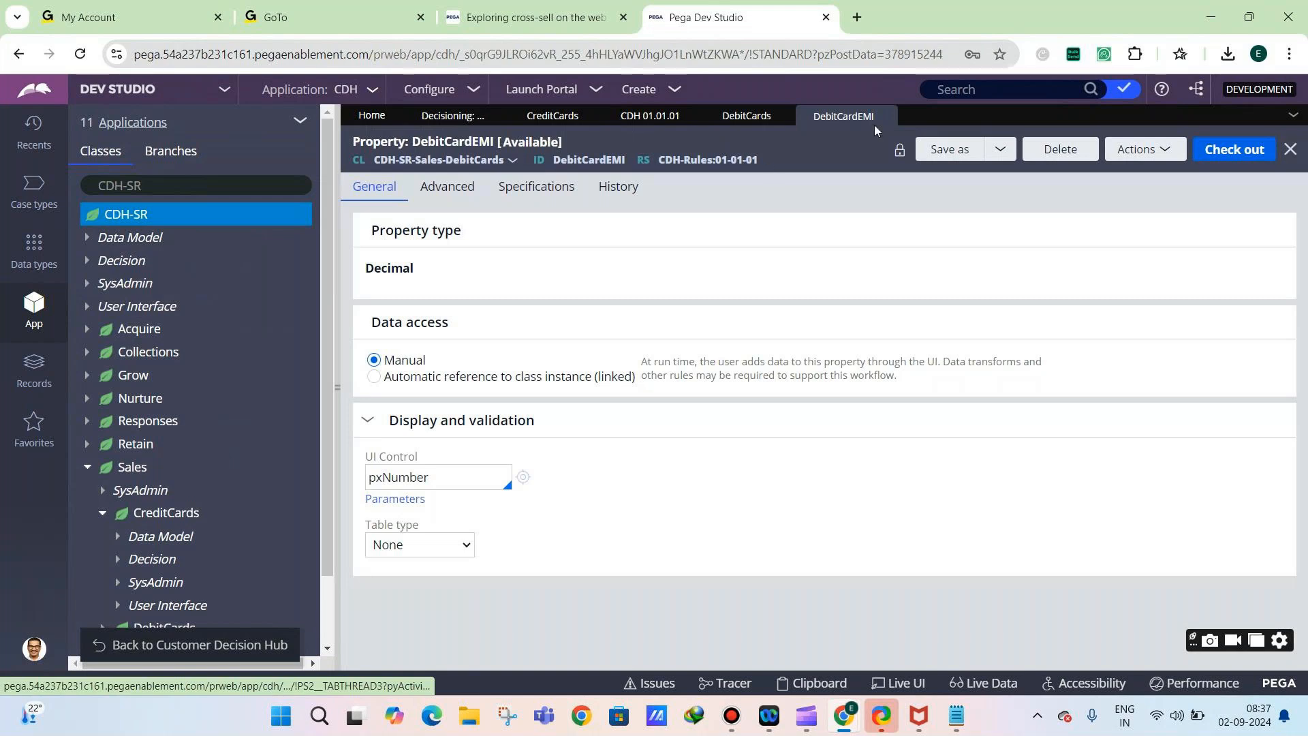
{"action": "left_click", "coordinate": [885, 117]}
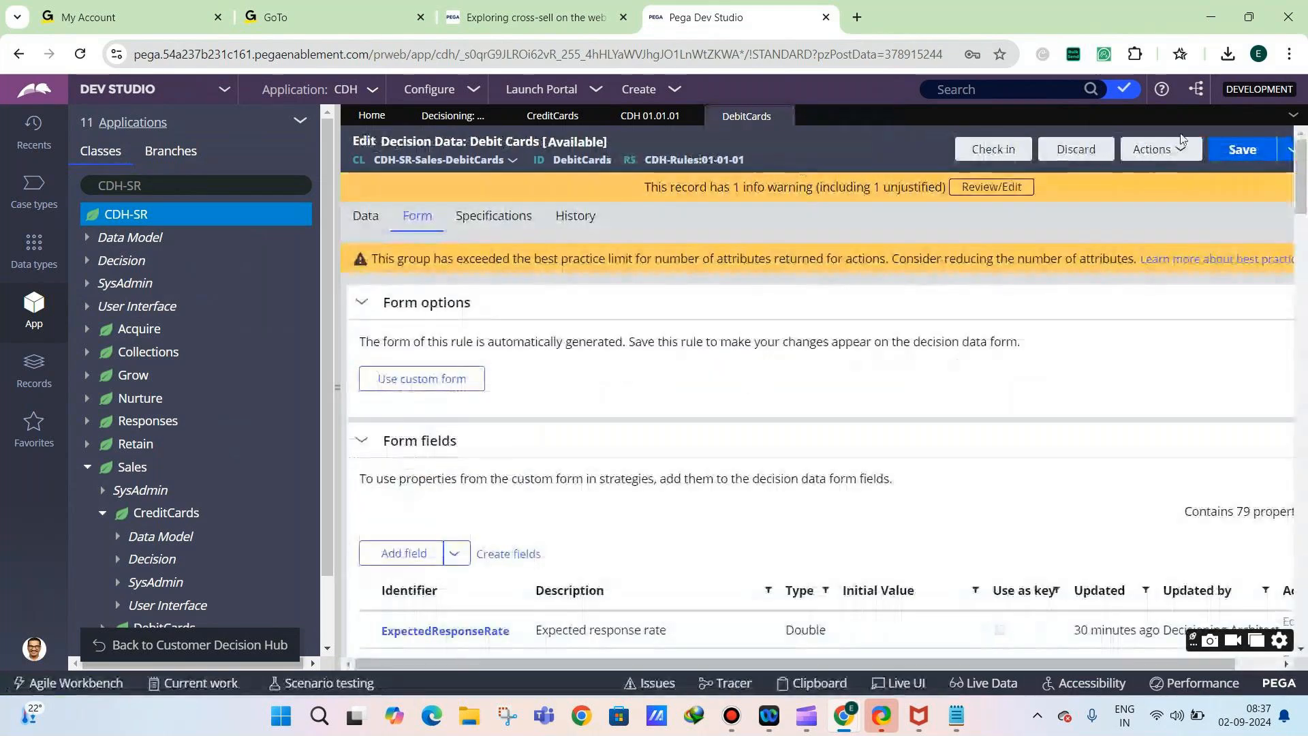
{"action": "left_click", "coordinate": [1239, 149]}
{"action": "scroll", "coordinate": [954, 292], "scroll_direction": "down", "scroll_amount": 10}
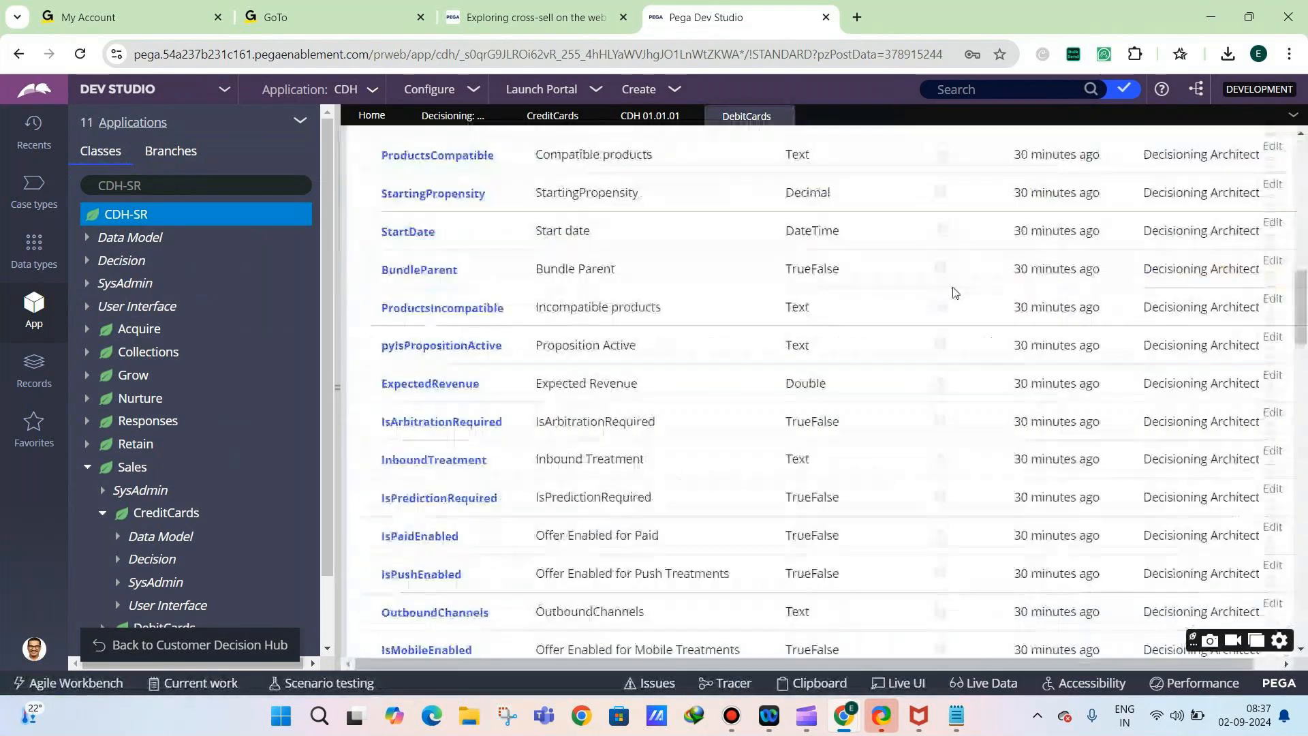
{"action": "scroll", "coordinate": [886, 286], "scroll_direction": "down", "scroll_amount": 10}
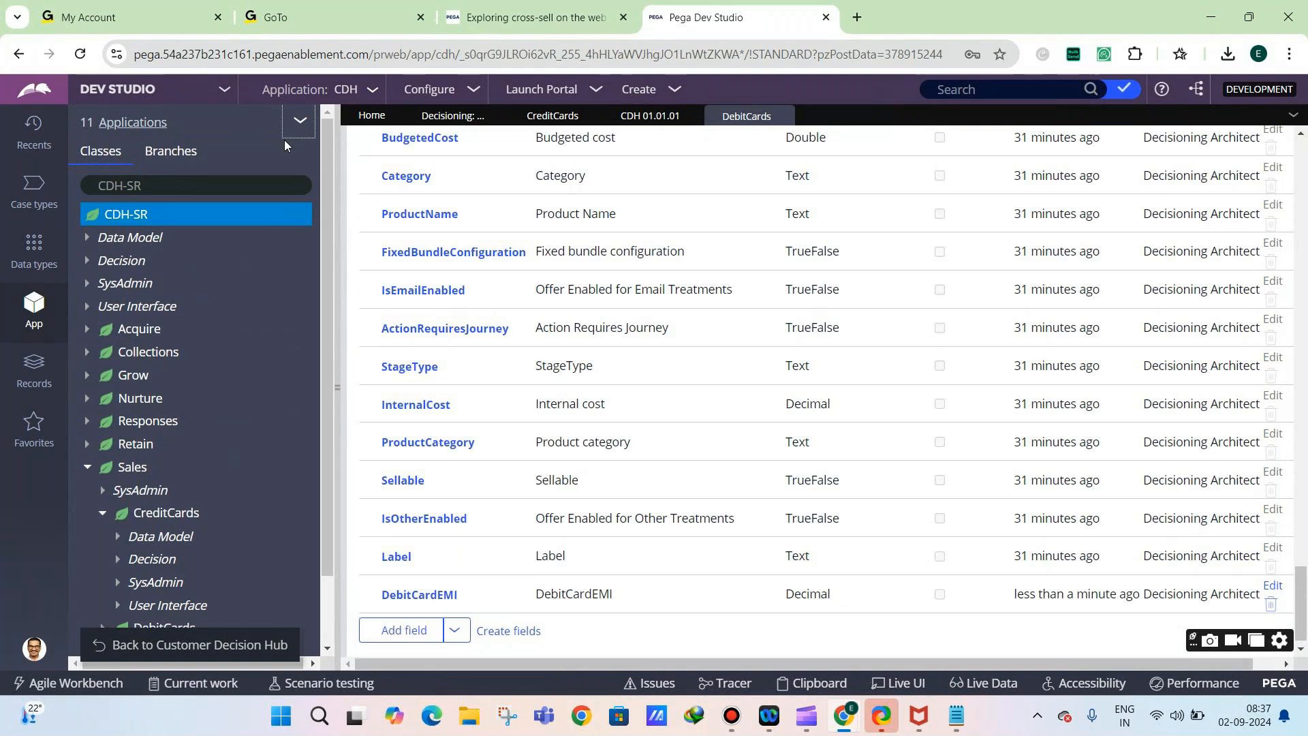
Refresh the CDH-SR class tree and expand Sales and DebitCards down to the Data Model properties
{"action": "left_click", "coordinate": [286, 146]}
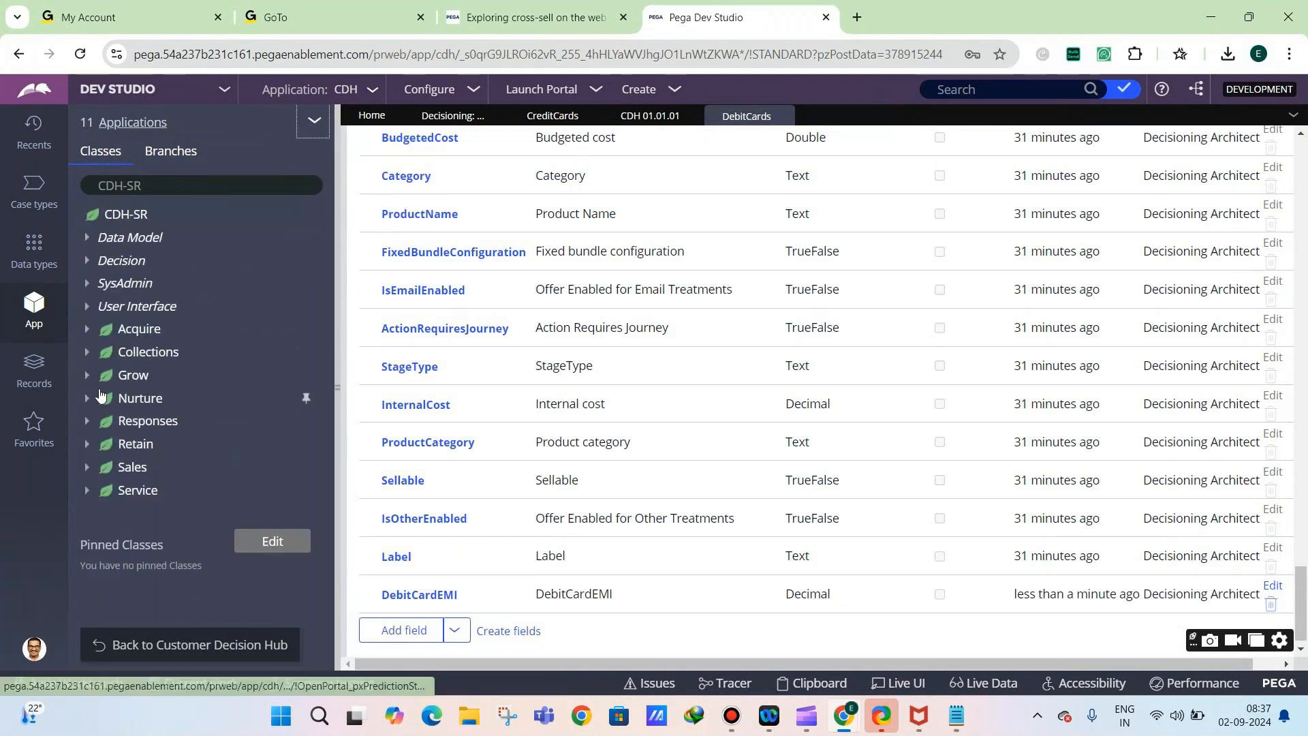
{"action": "left_click", "coordinate": [87, 466]}
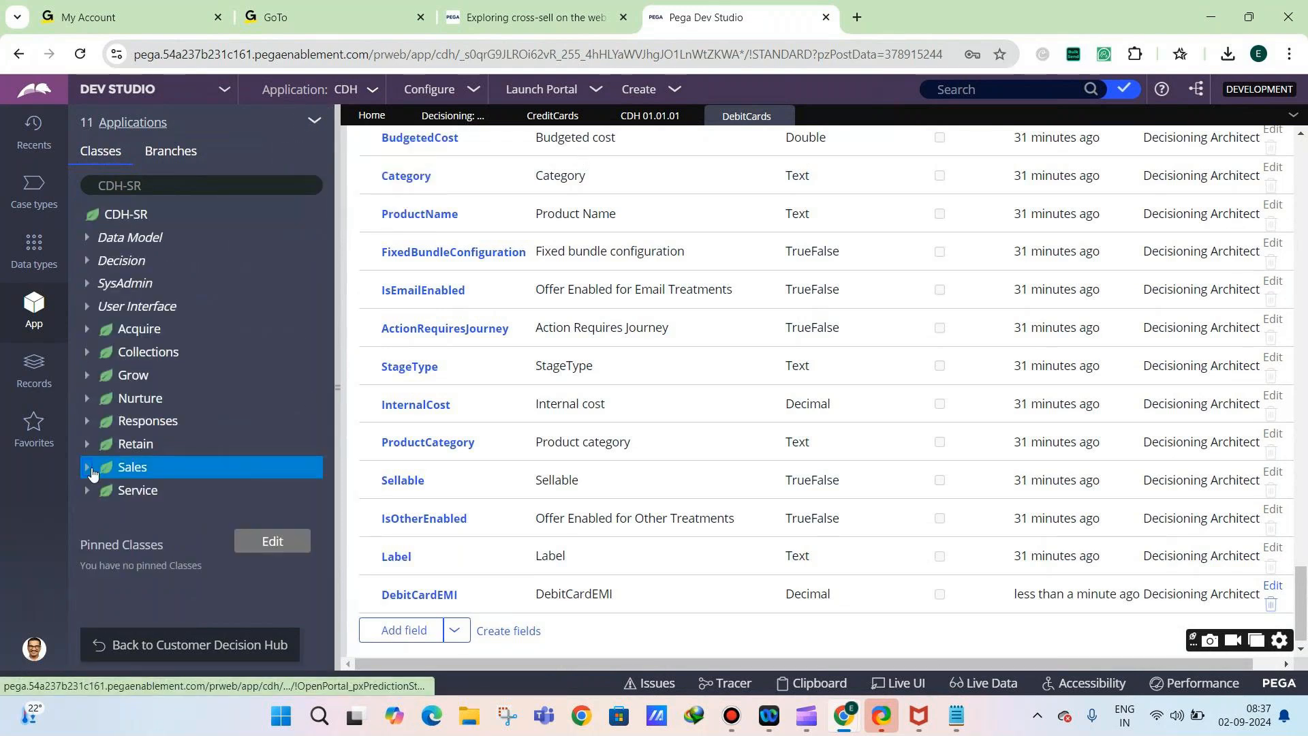
{"action": "left_click", "coordinate": [103, 536]}
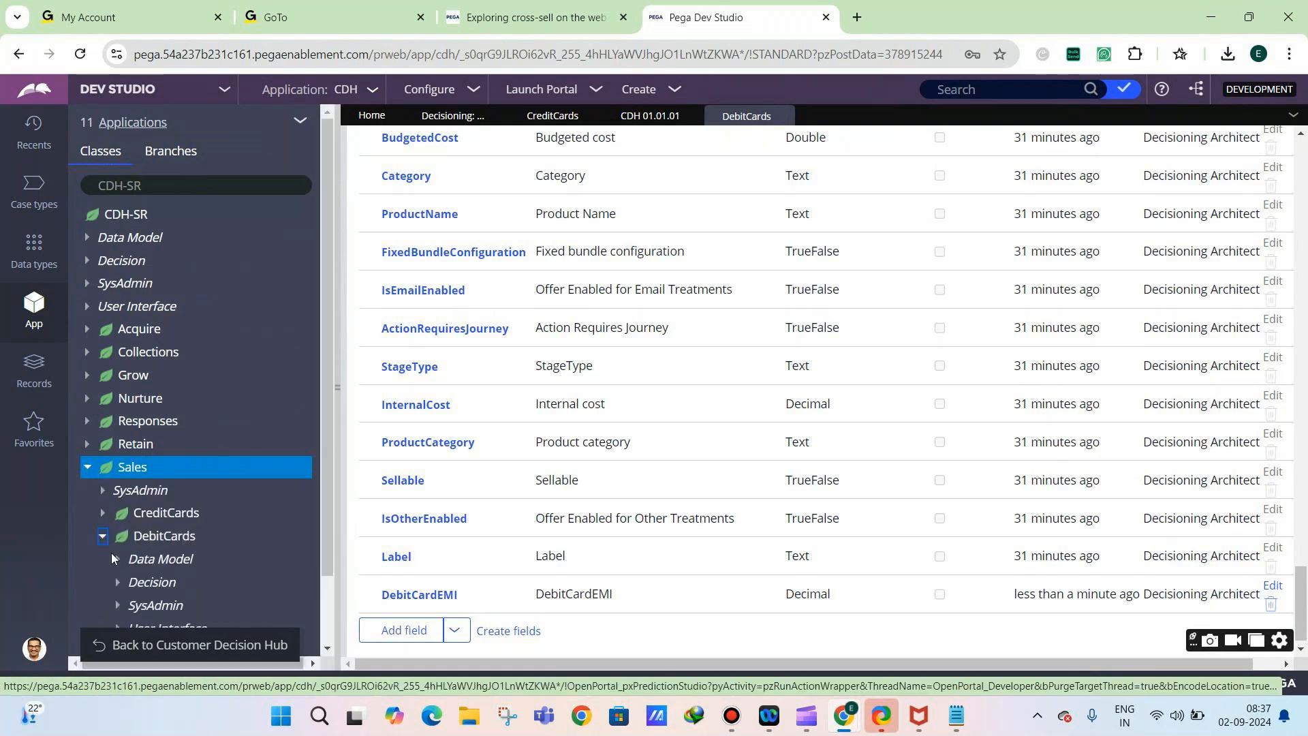
{"action": "left_click", "coordinate": [117, 558]}
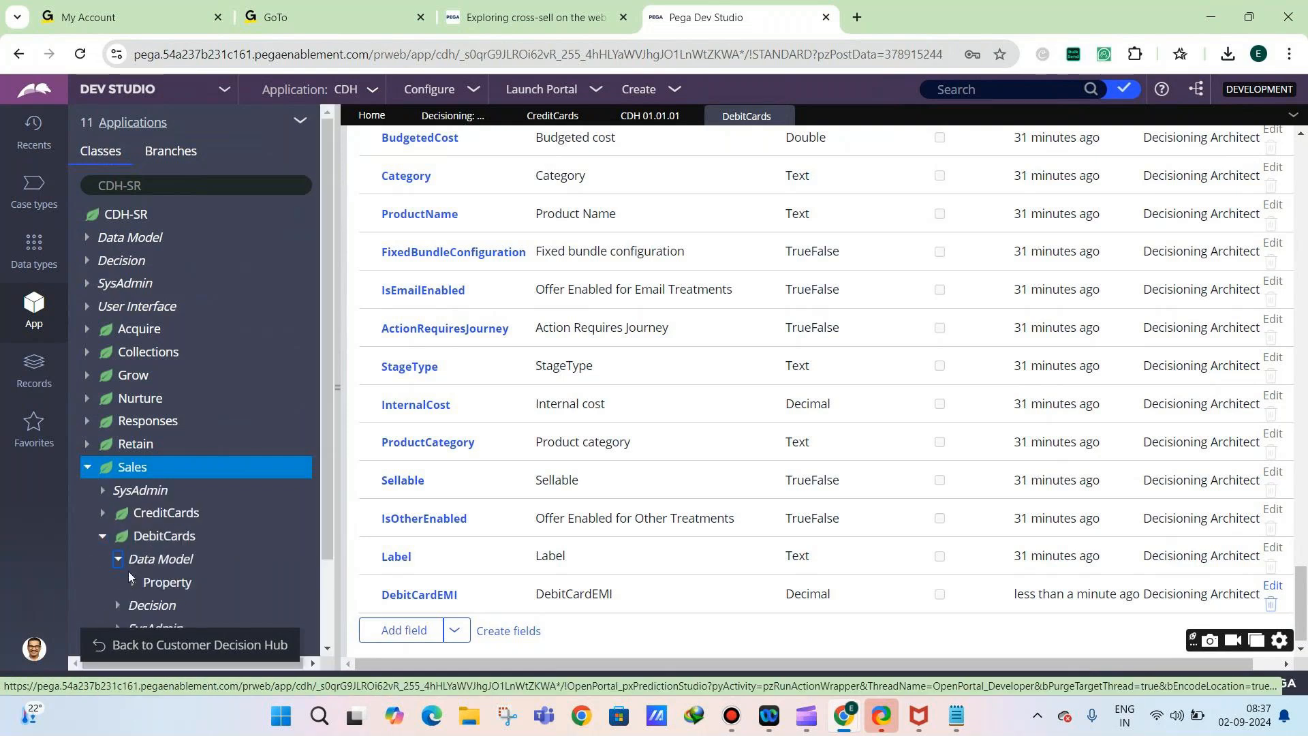
{"action": "left_click", "coordinate": [132, 582]}
{"action": "scroll", "coordinate": [232, 527], "scroll_direction": "down", "scroll_amount": 2}
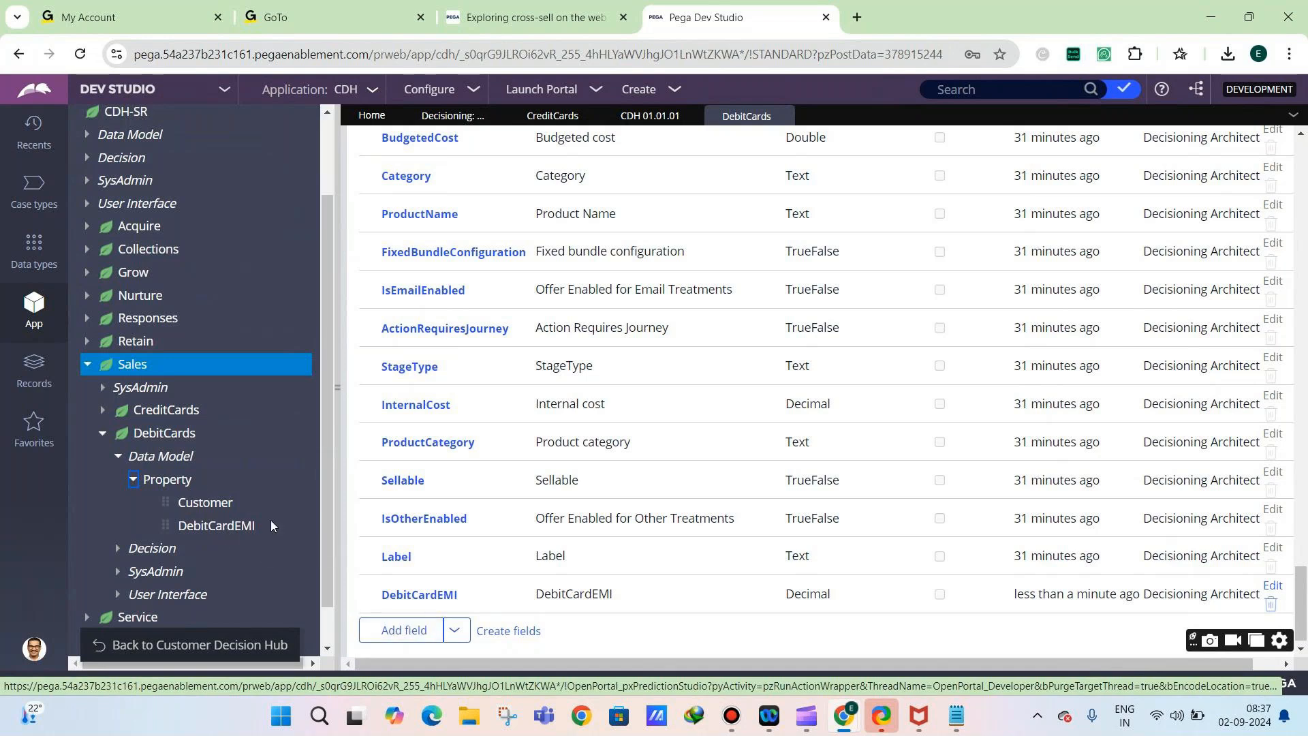
Collapse the DebitCards class and return to the Debit Cards property list in Proposition Management
{"action": "left_click", "coordinate": [118, 455]}
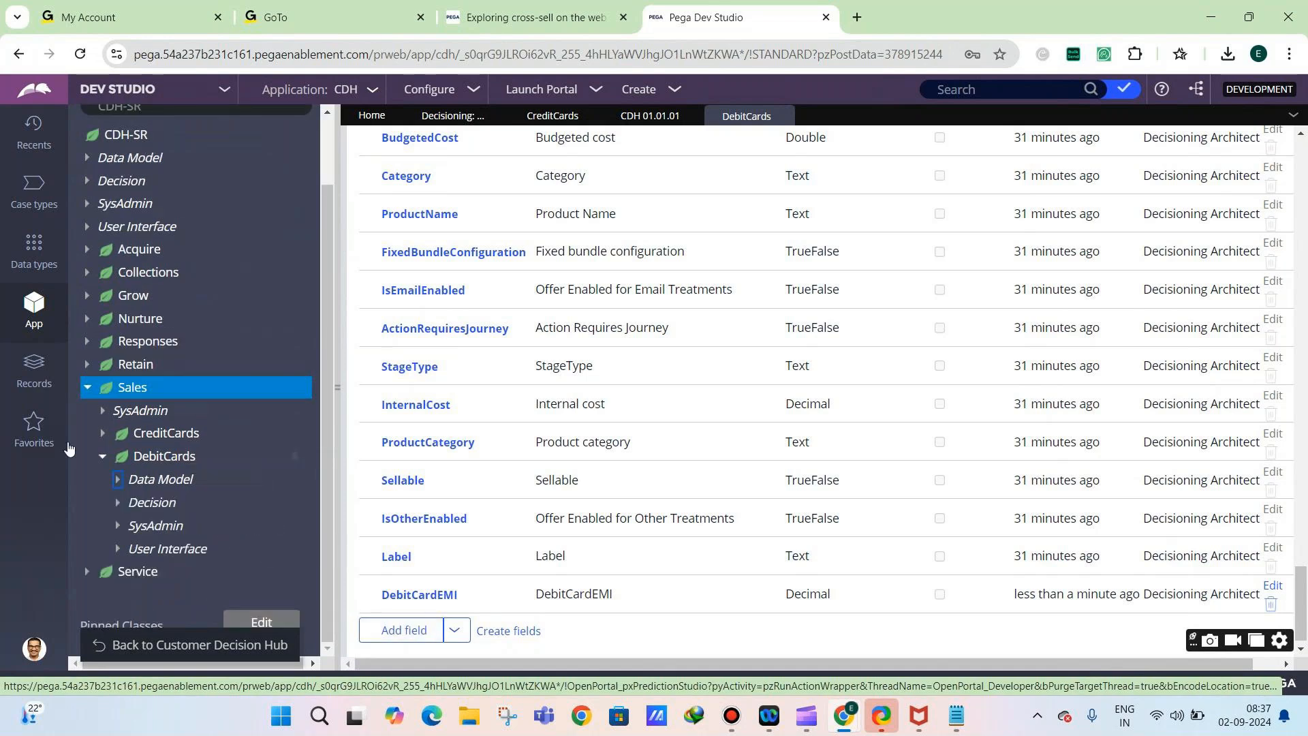
{"action": "left_click", "coordinate": [102, 456]}
{"action": "left_click", "coordinate": [132, 187]}
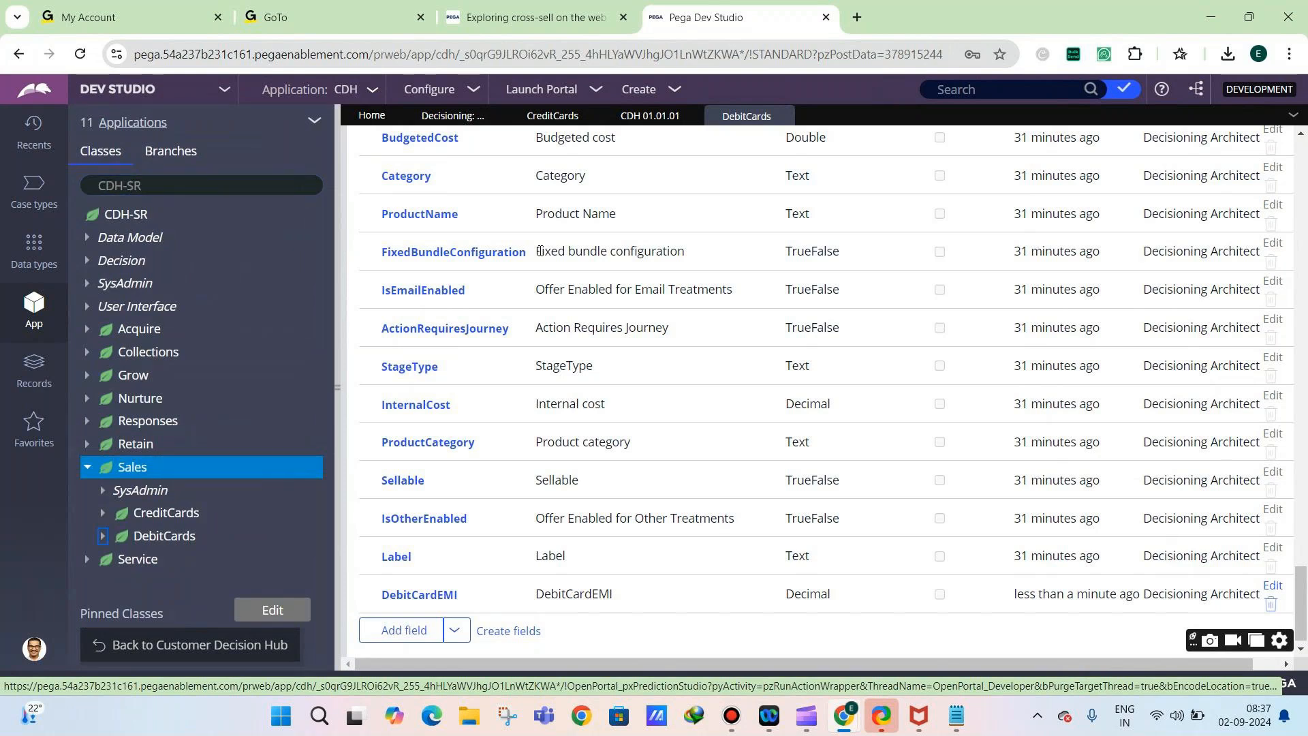
{"action": "scroll", "coordinate": [539, 251], "scroll_direction": "up", "scroll_amount": 20}
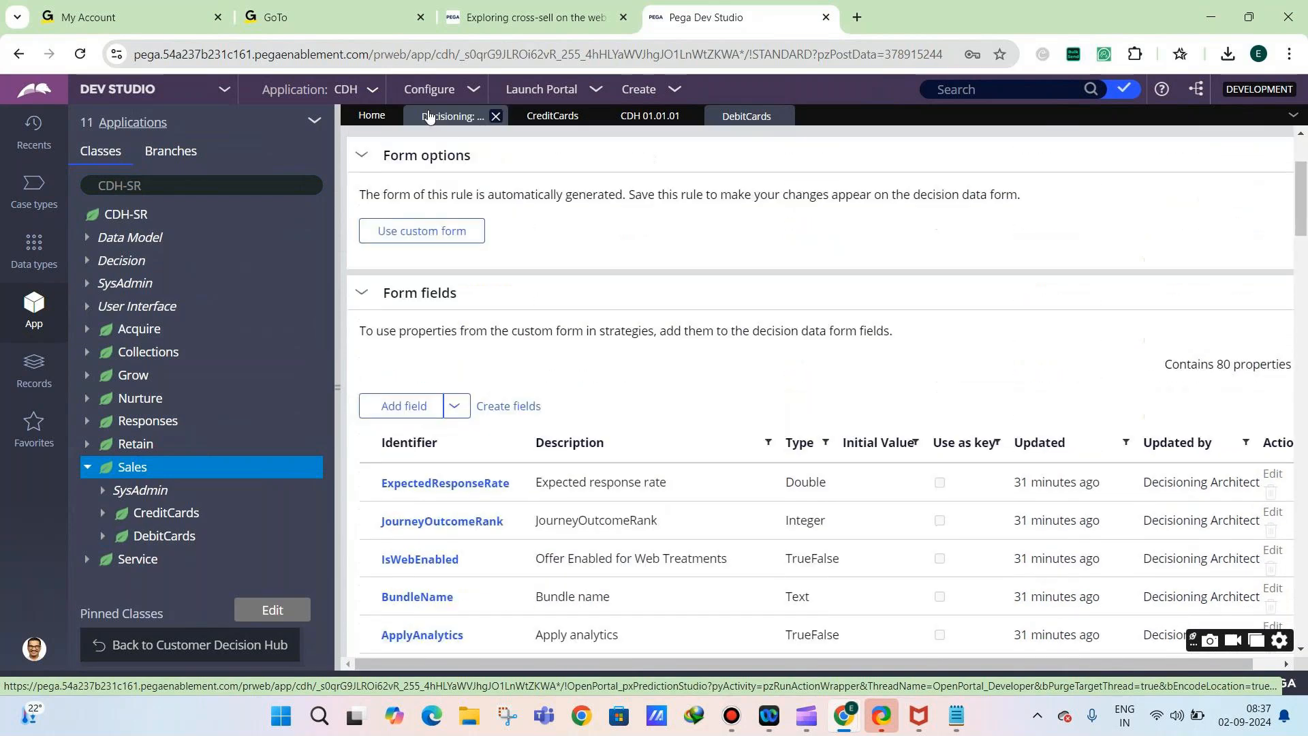
{"action": "left_click", "coordinate": [428, 117]}
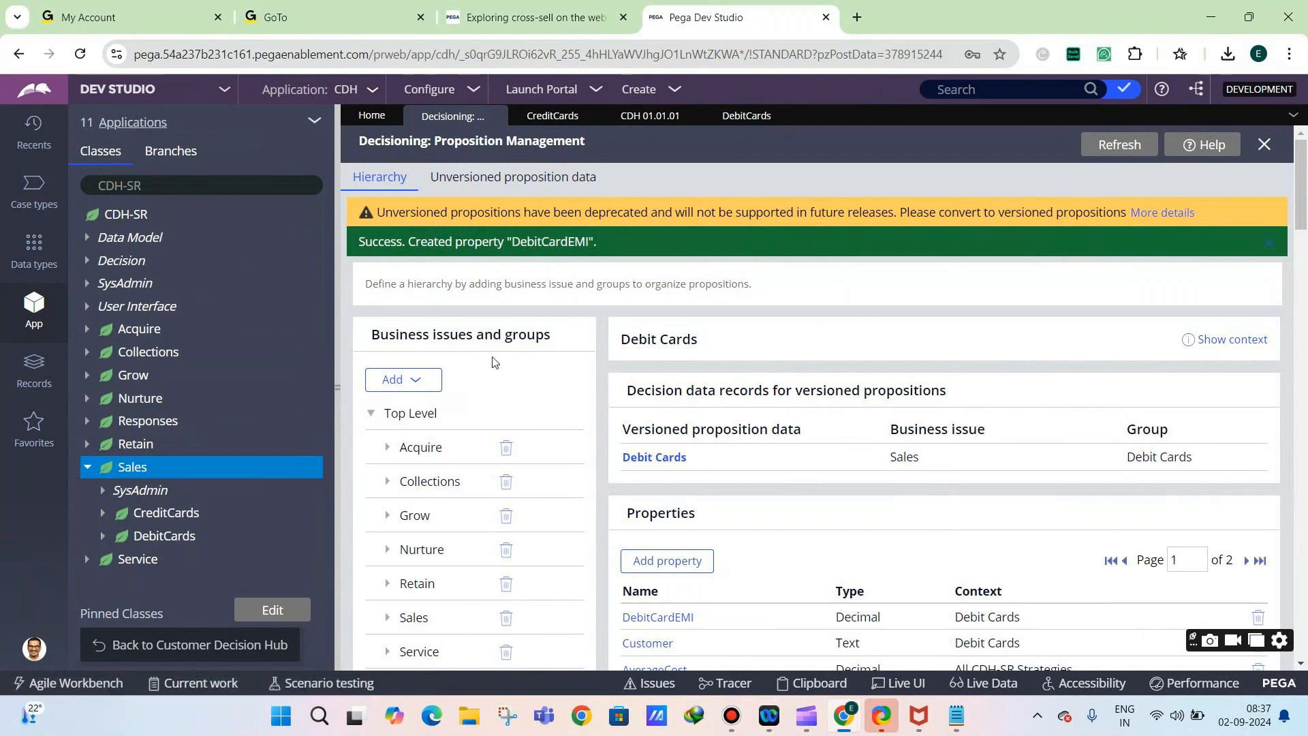
{"action": "scroll", "coordinate": [495, 361], "scroll_direction": "down", "scroll_amount": 3}
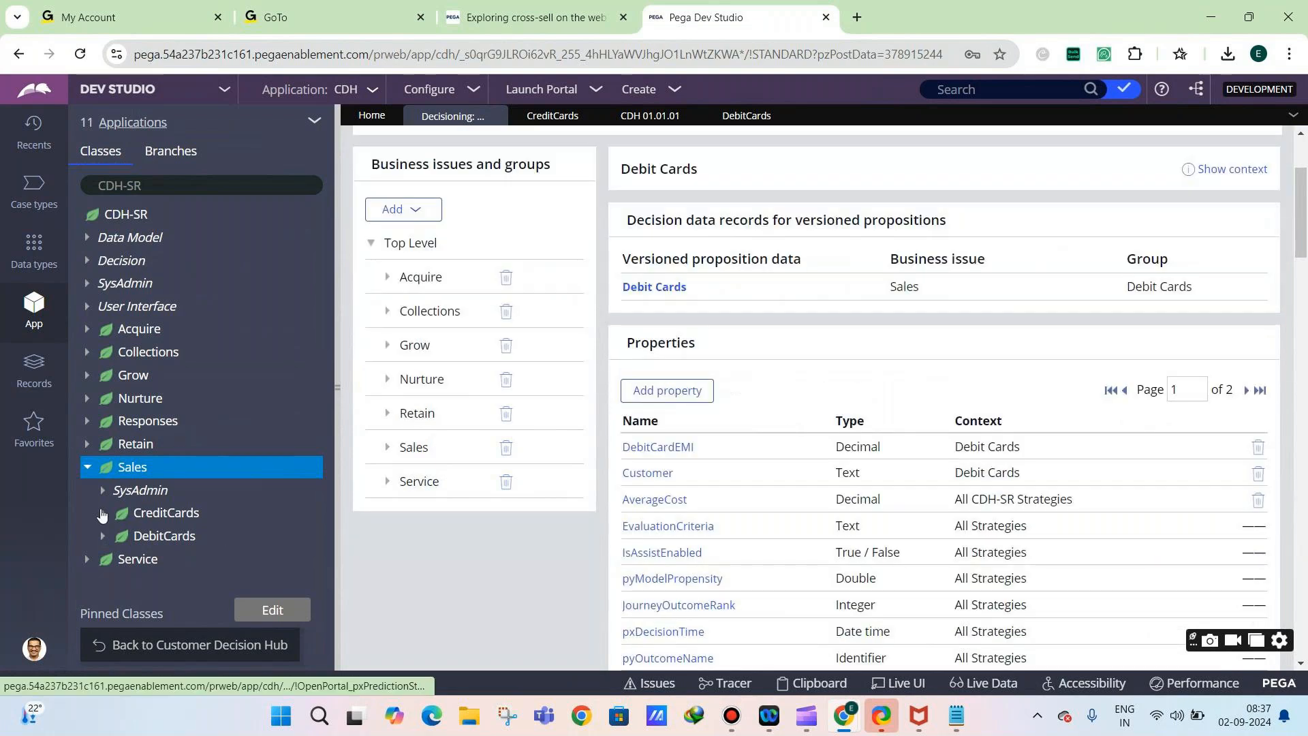
Inspect the Decision category of the CreditCards class under Sales, and collapse the class again
{"action": "left_click", "coordinate": [103, 513]}
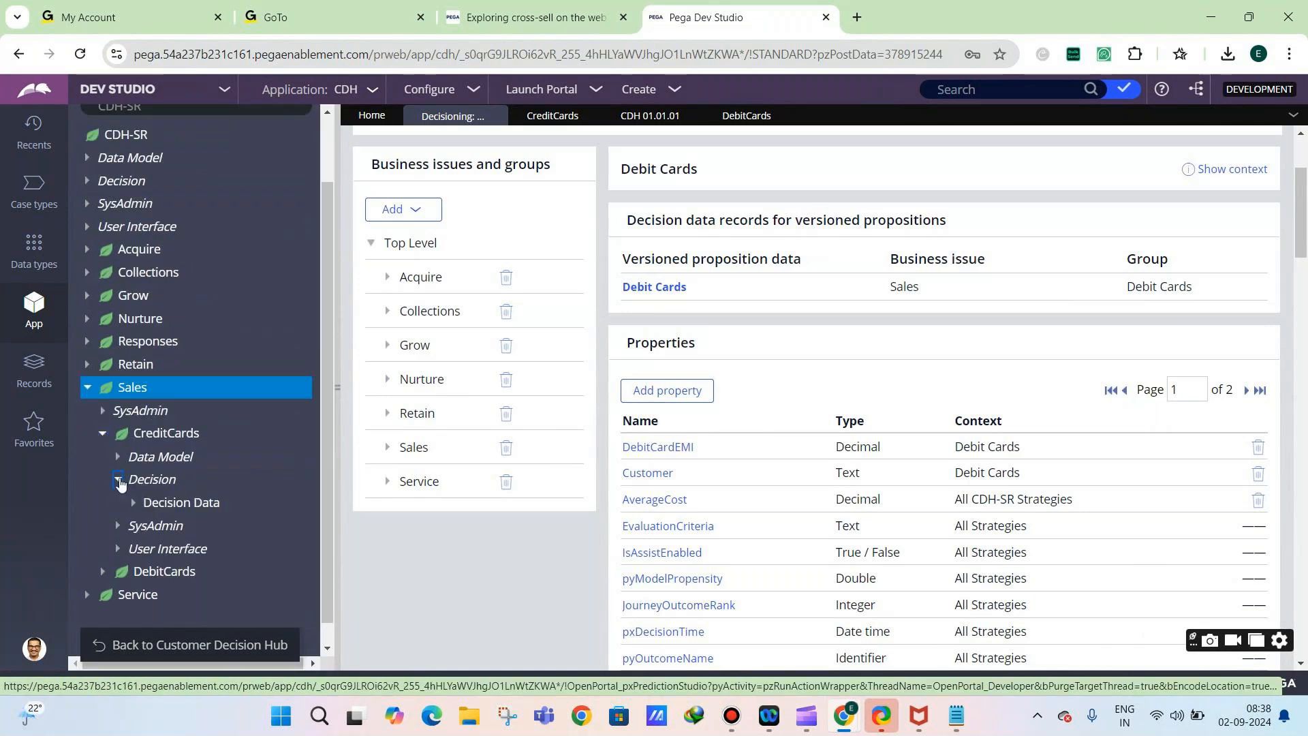
{"action": "left_click", "coordinate": [120, 481]}
{"action": "left_click", "coordinate": [109, 440]}
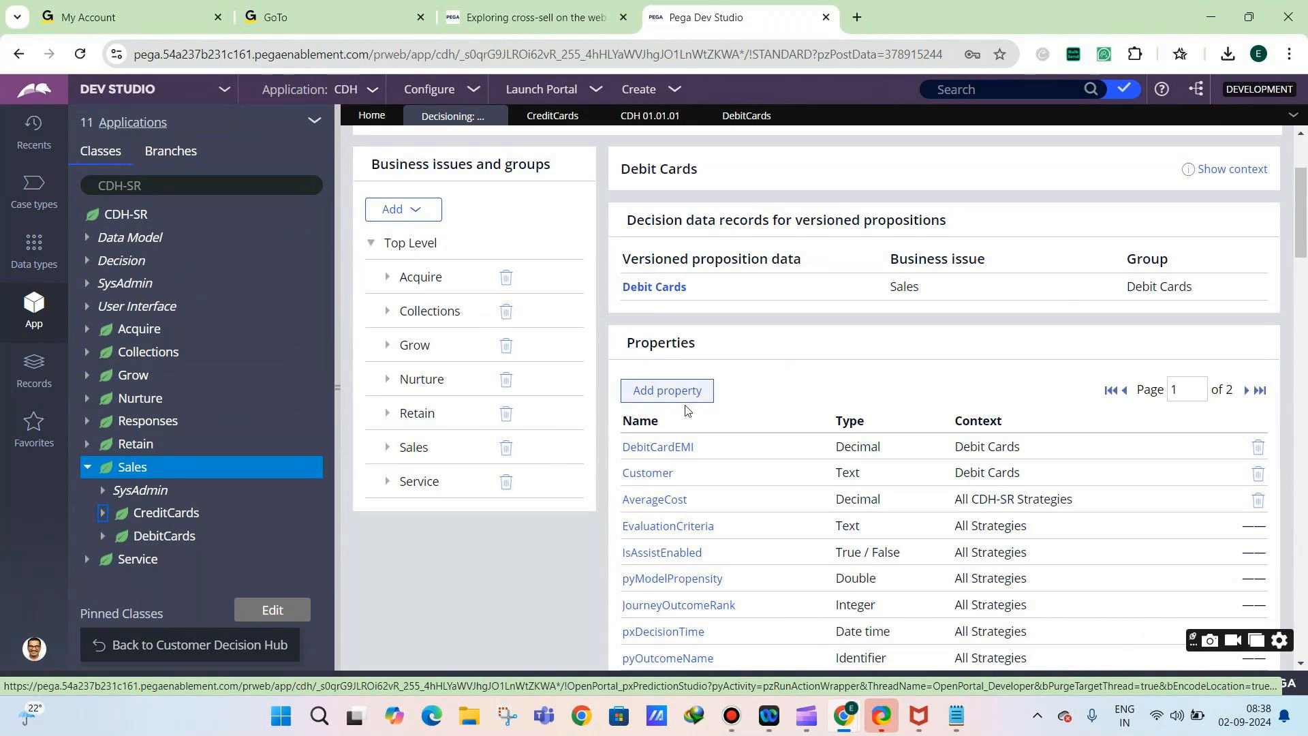
Expand the Sales issue in the proposition hierarchy and compare its groups with the Sales subclasses in the CDH-SR tree
{"action": "left_click", "coordinate": [386, 447]}
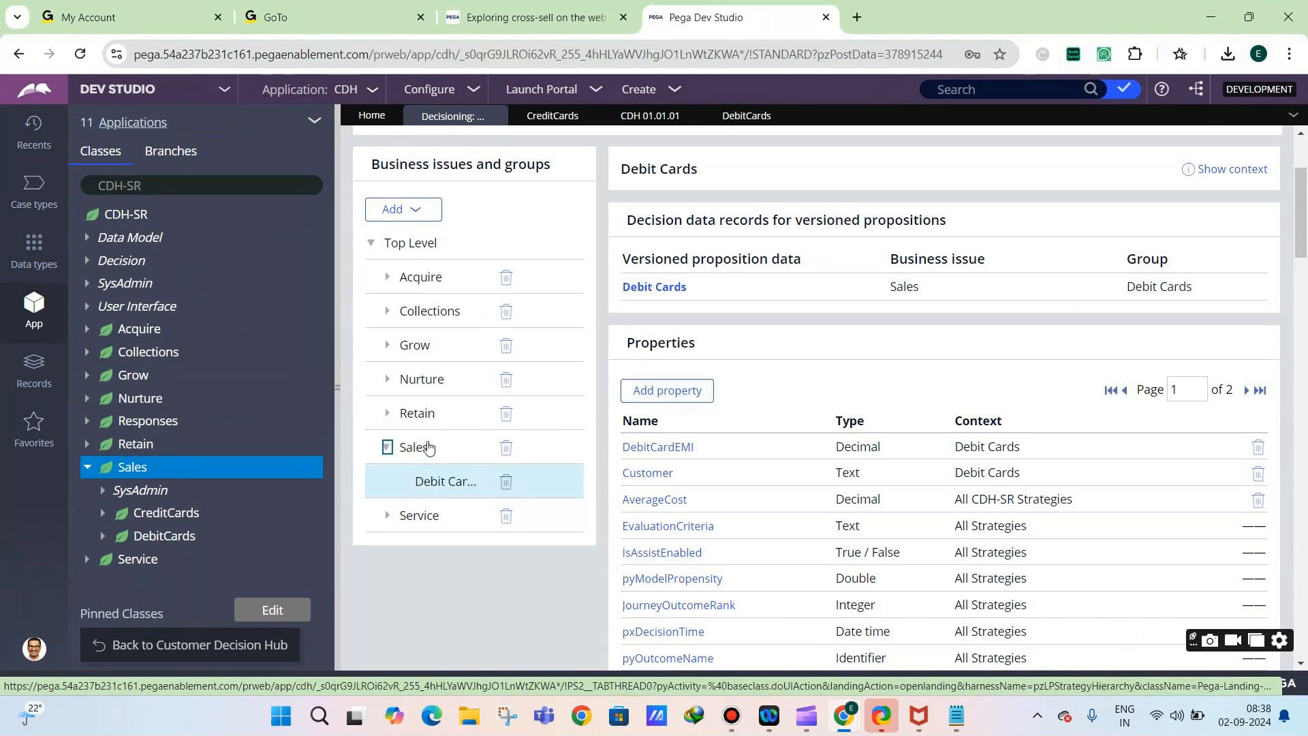
{"action": "scroll", "coordinate": [682, 320], "scroll_direction": "up", "scroll_amount": 2}
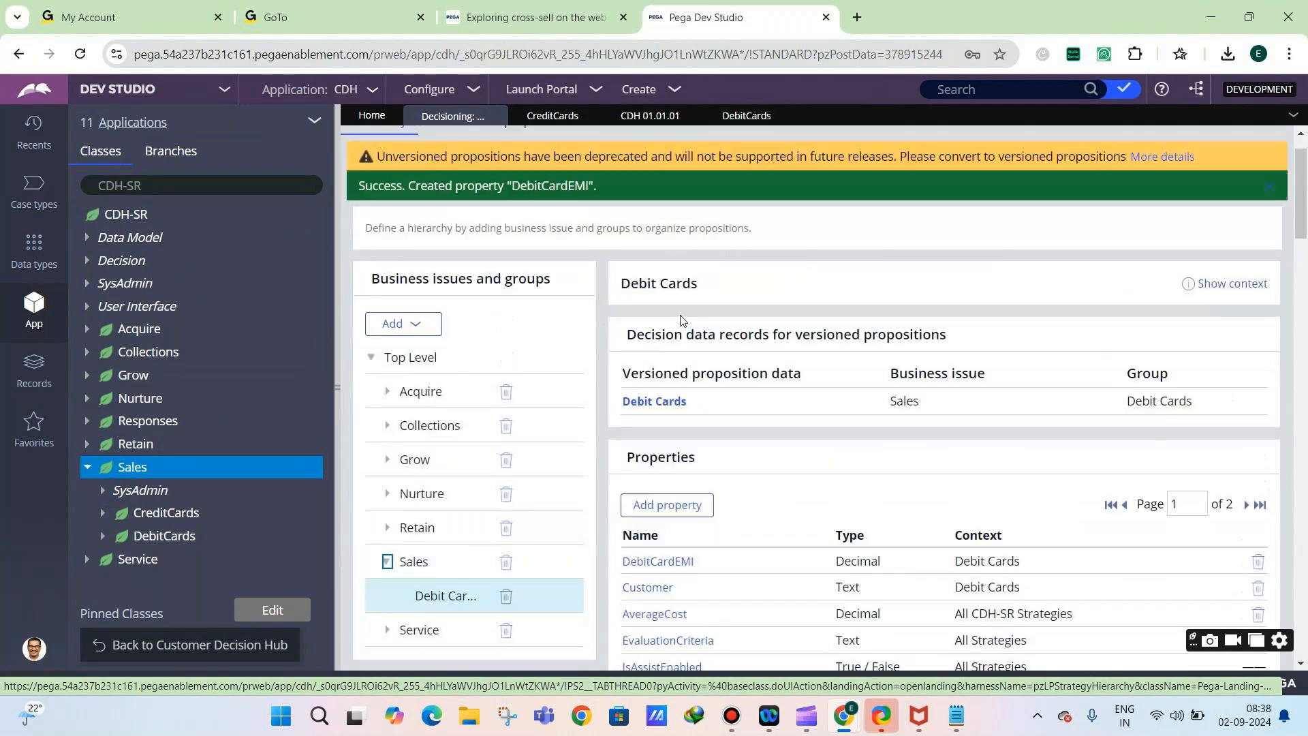
{"action": "scroll", "coordinate": [681, 319], "scroll_direction": "down", "scroll_amount": 1}
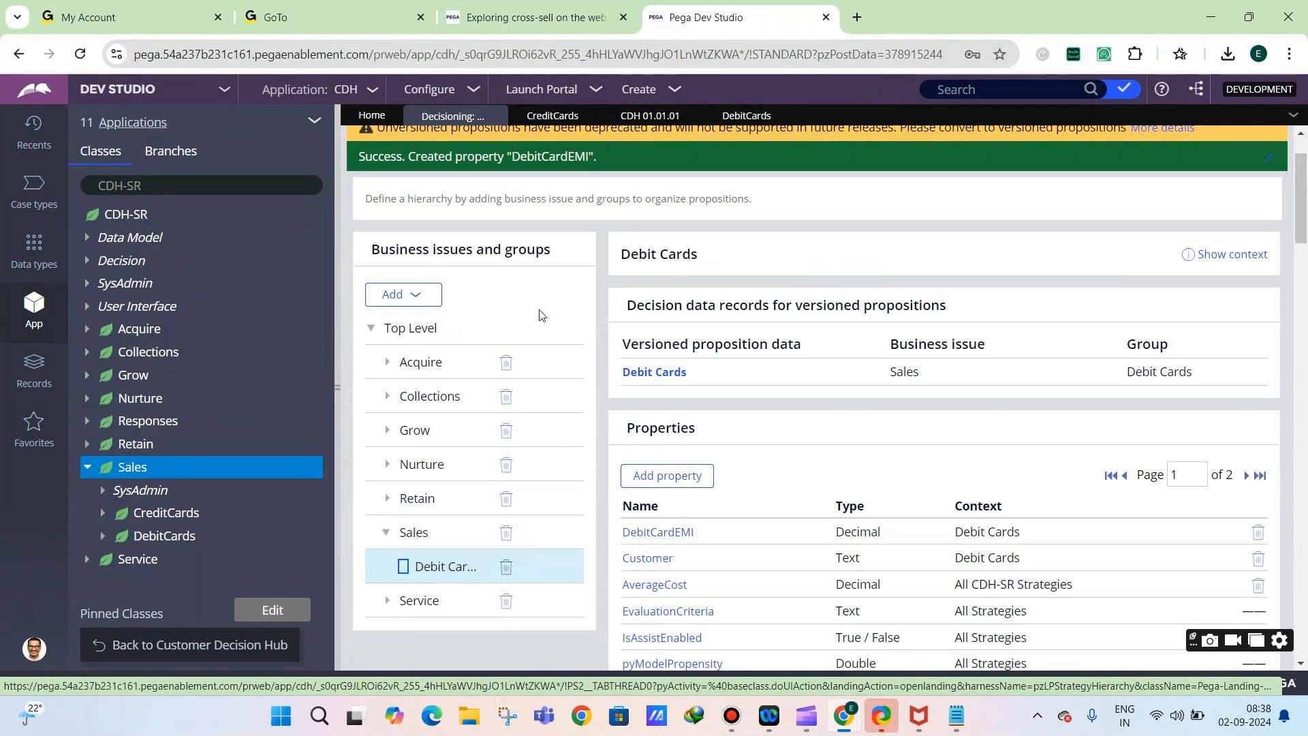
{"action": "scroll", "coordinate": [1163, 239], "scroll_direction": "up", "scroll_amount": 1}
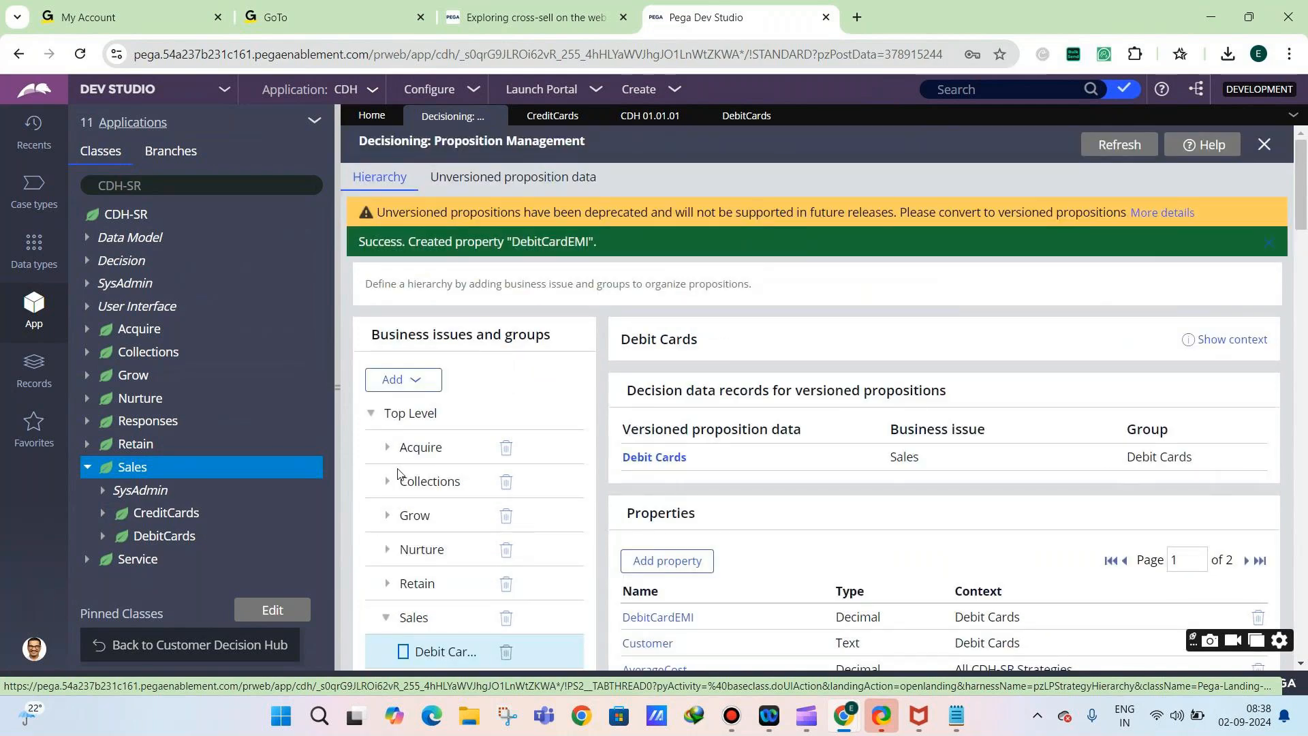
{"action": "scroll", "coordinate": [502, 423], "scroll_direction": "down", "scroll_amount": 3}
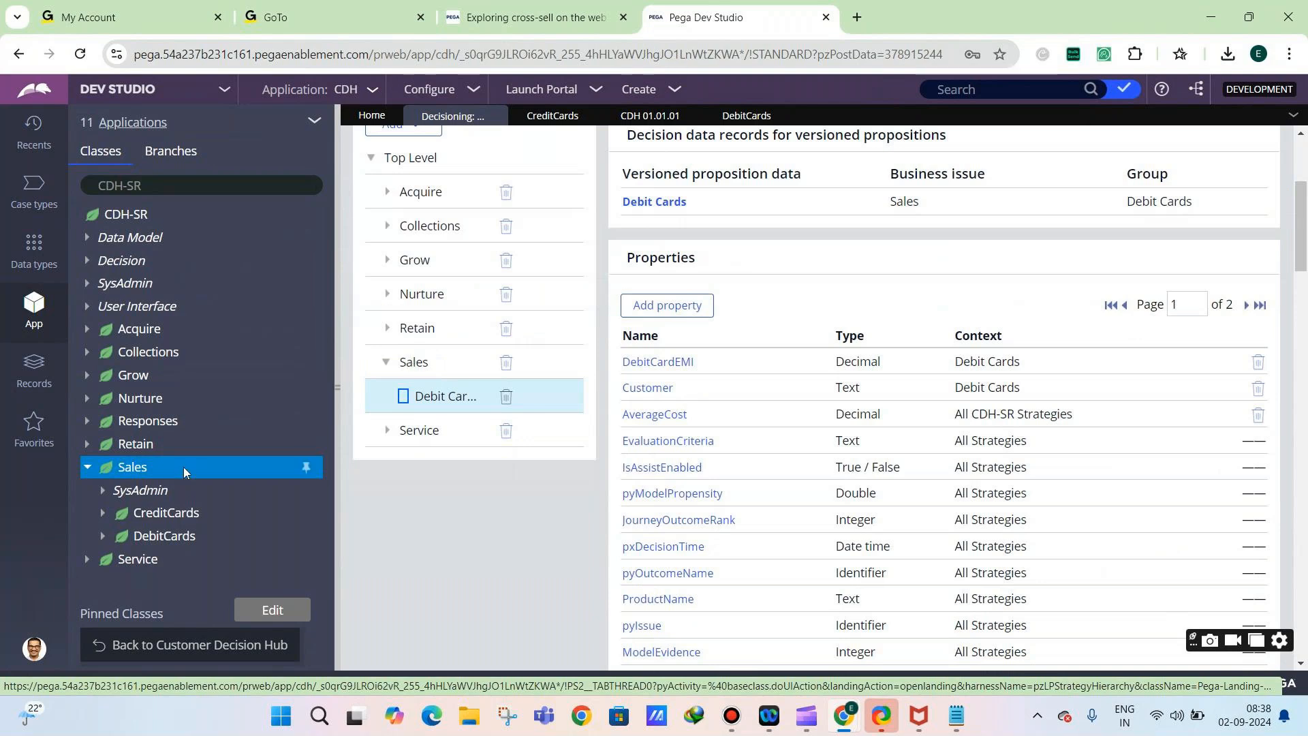
{"action": "scroll", "coordinate": [564, 294], "scroll_direction": "up", "scroll_amount": 3}
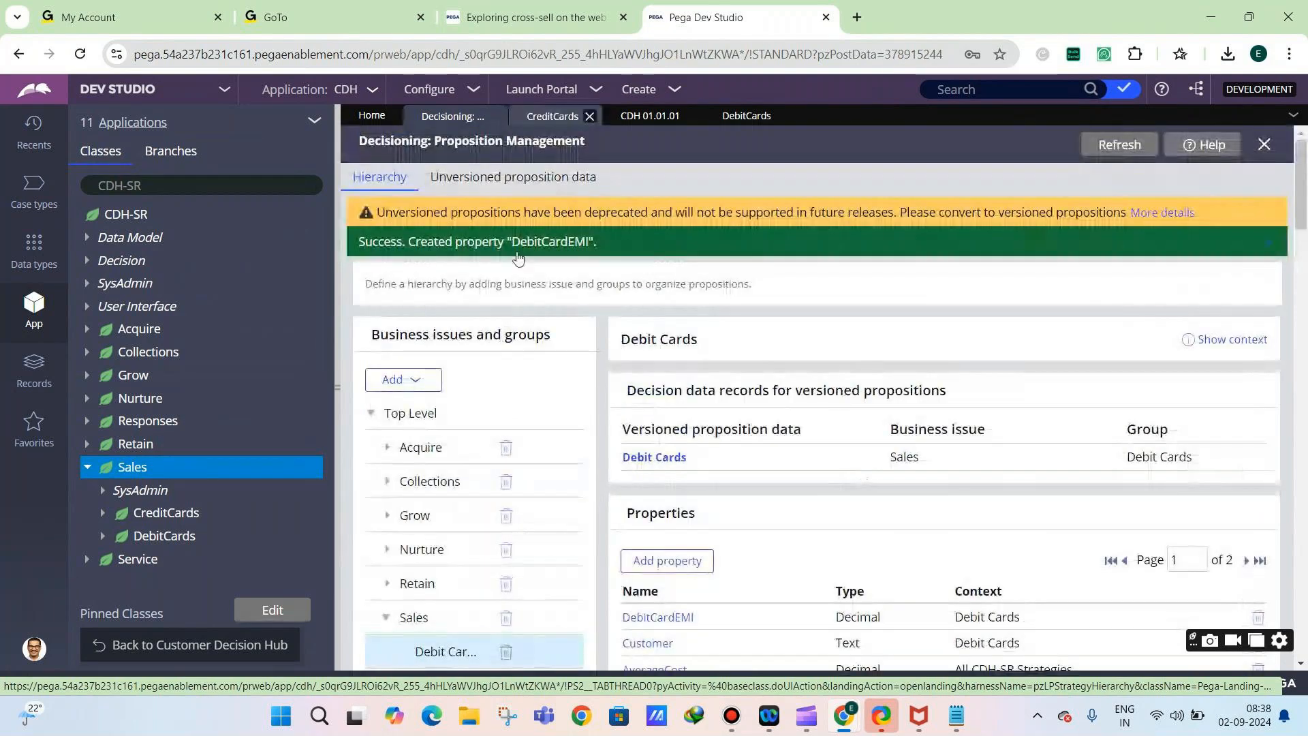
Review the form fields of the Credit Cards decision data, and check its data records and ruleset version
{"action": "left_click", "coordinate": [550, 117]}
{"action": "scroll", "coordinate": [452, 401], "scroll_direction": "down", "scroll_amount": 3}
{"action": "scroll", "coordinate": [453, 215], "scroll_direction": "up", "scroll_amount": 1}
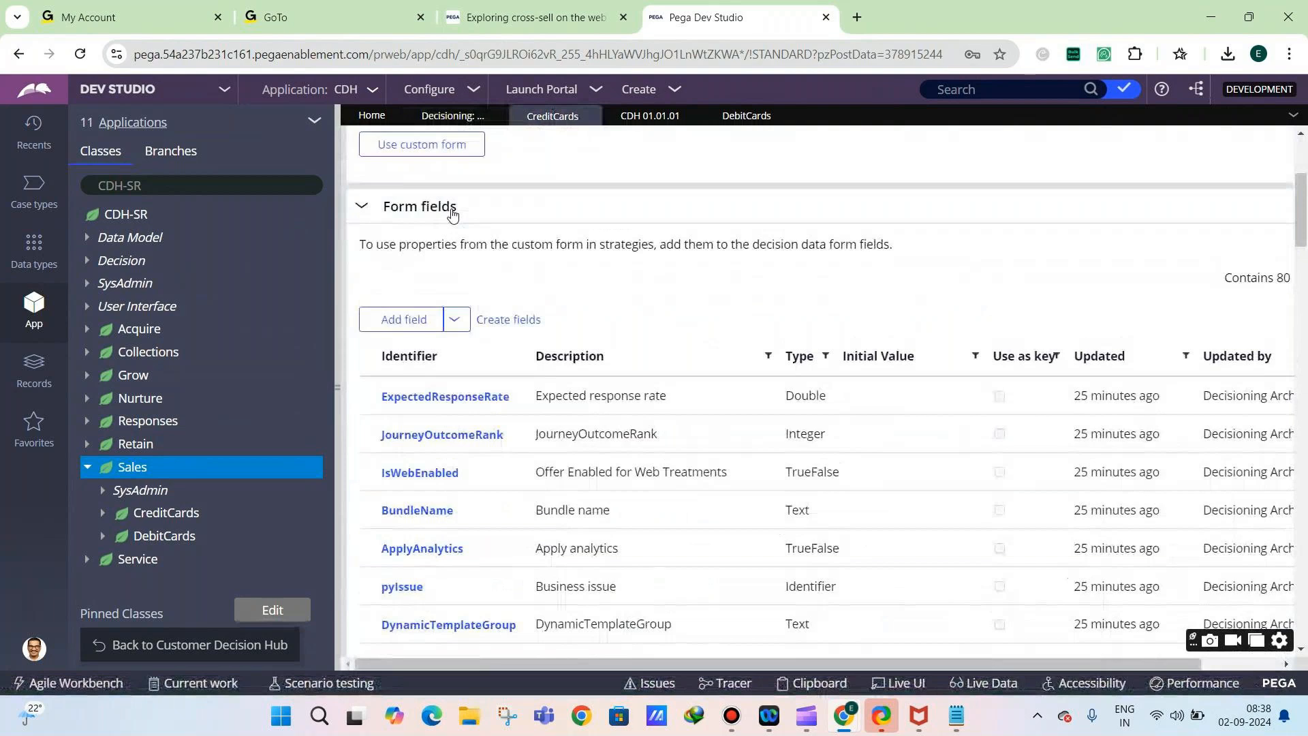
{"action": "scroll", "coordinate": [452, 214], "scroll_direction": "up", "scroll_amount": 3}
{"action": "left_click", "coordinate": [367, 224]}
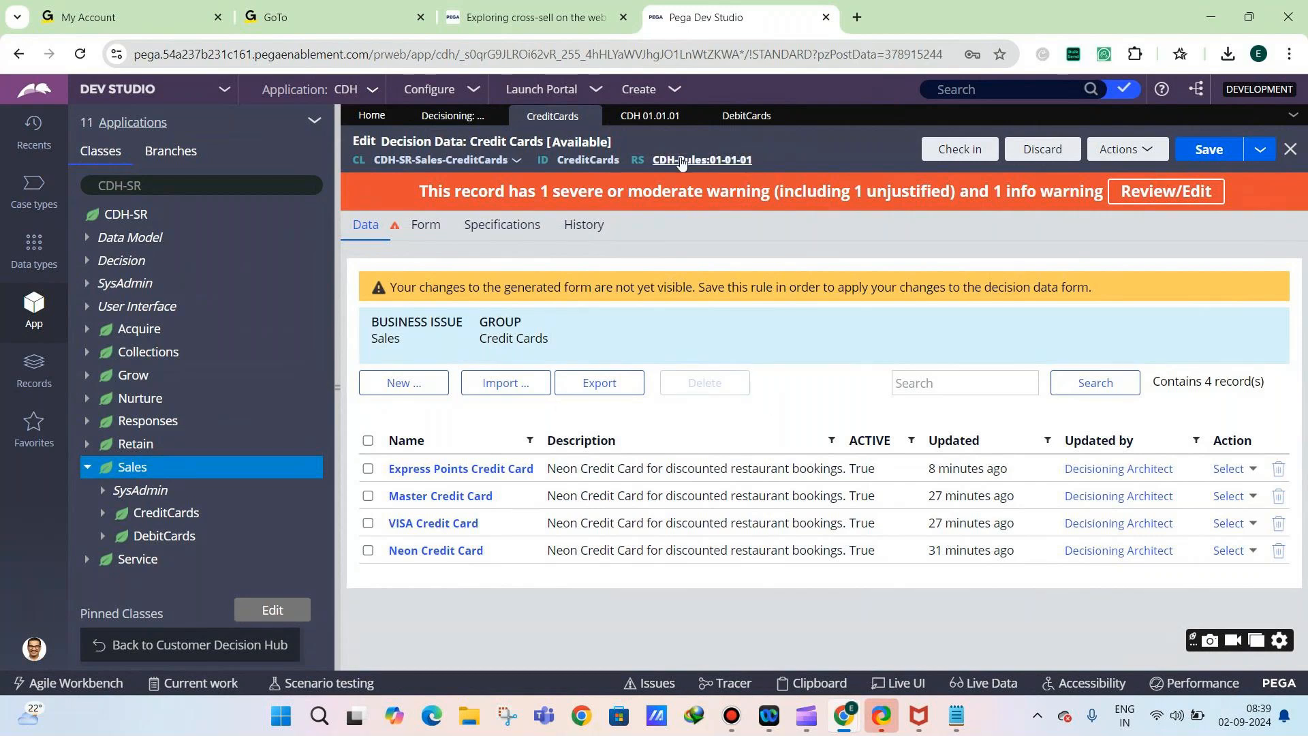
{"action": "triple_click", "coordinate": [728, 157]}
{"action": "left_click_drag", "start_coordinate": [728, 156], "coordinate": [694, 156]}
{"action": "left_click", "coordinate": [902, 261]}
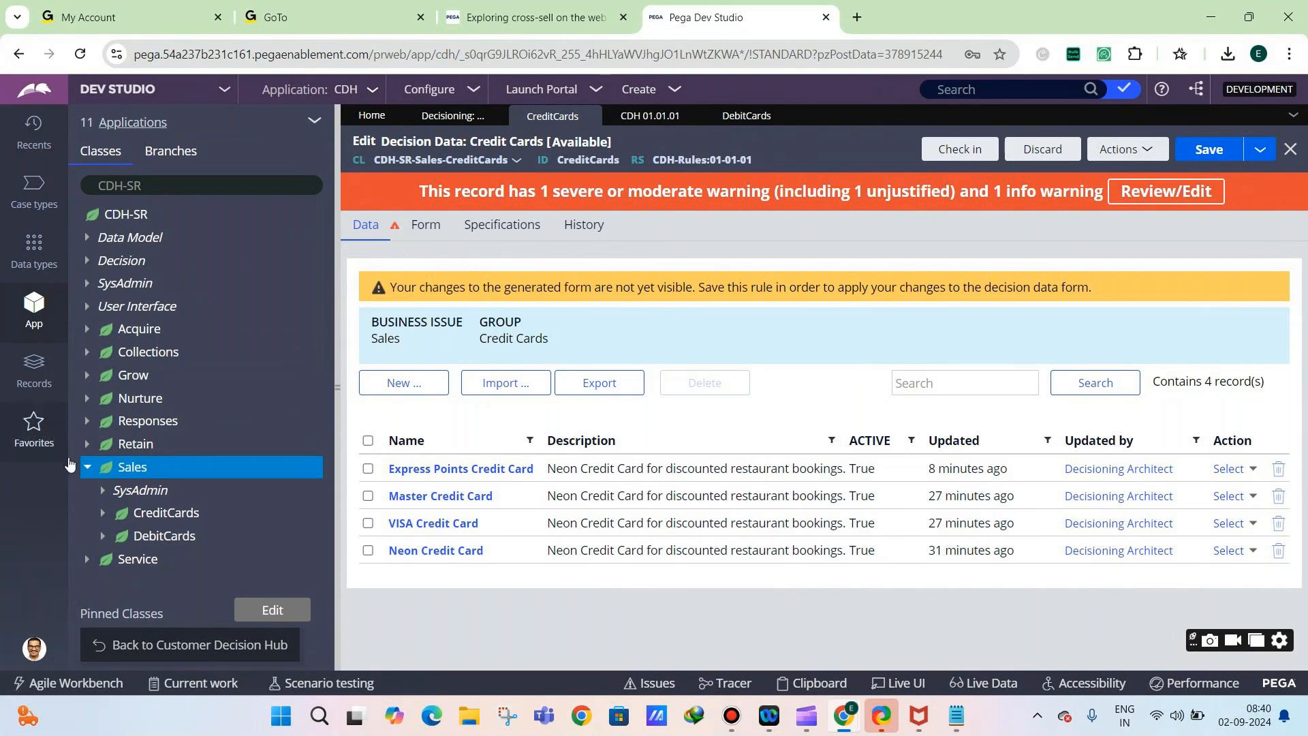
Collapse the Sales class in the CDH-SR tree and launch the Customer Decision Hub portal
{"action": "left_click", "coordinate": [87, 466]}
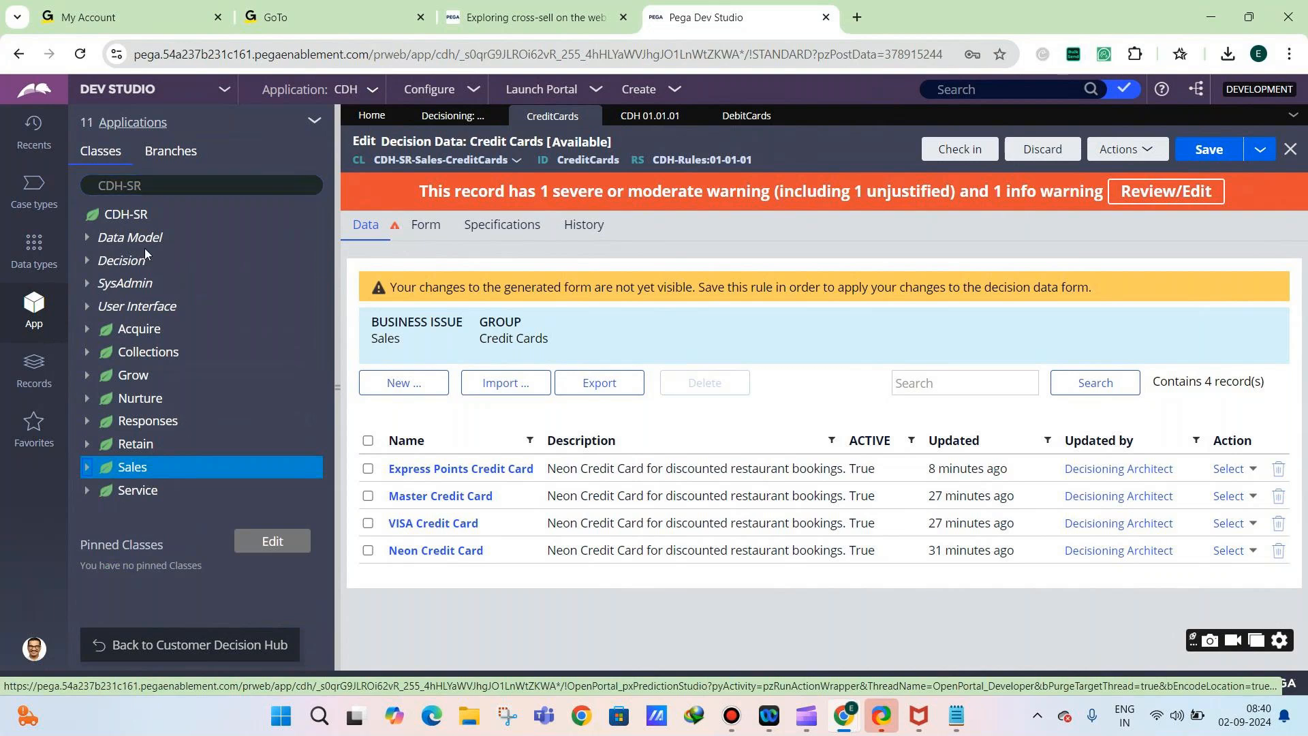
{"action": "double_click", "coordinate": [155, 186]}
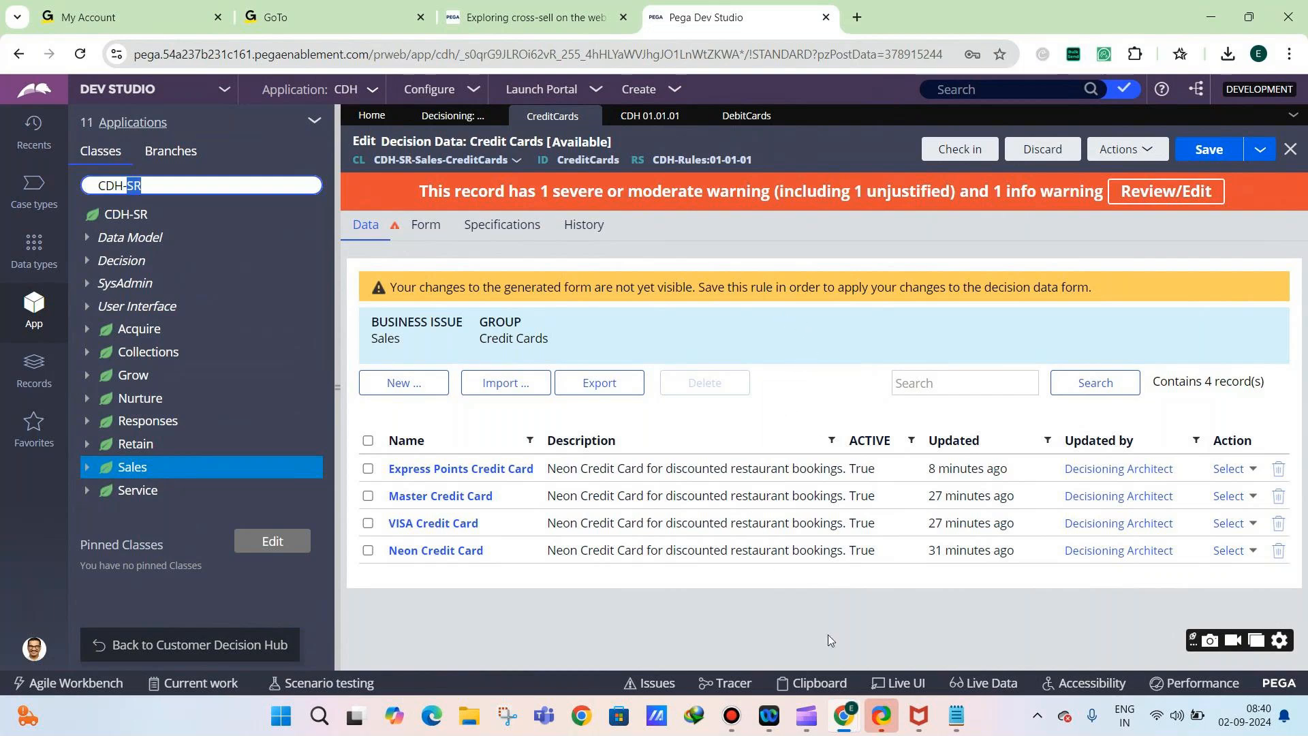
{"action": "mouse_move", "coordinate": [852, 719]}
{"action": "left_click", "coordinate": [436, 256]}
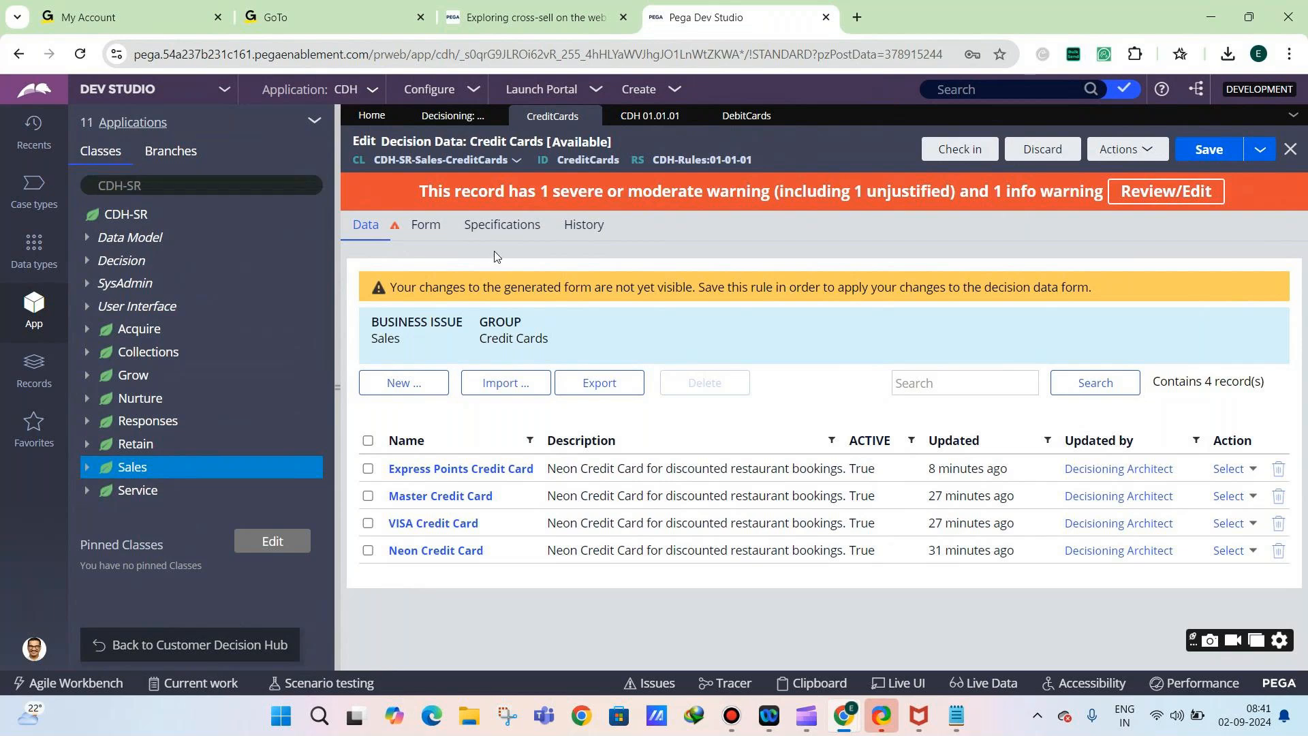
{"action": "left_click", "coordinate": [538, 113]}
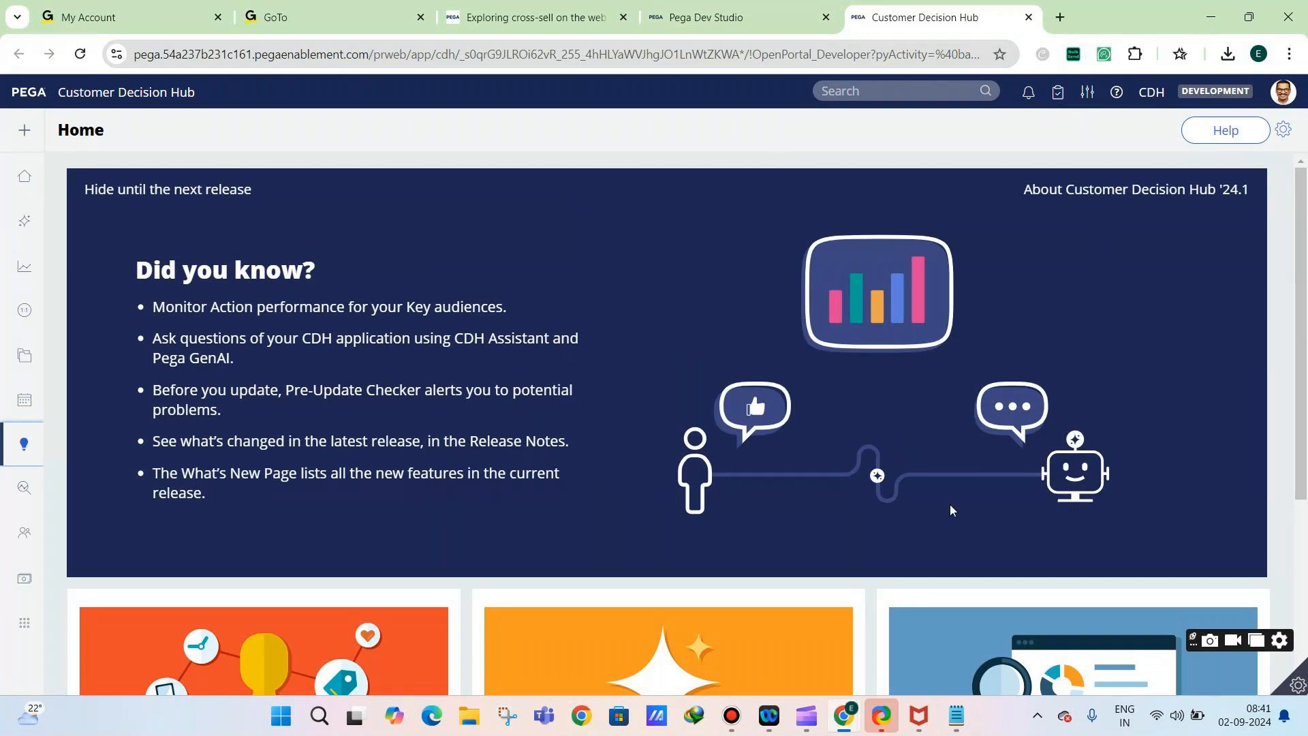
Switch to the Application Creation notes in Notepad and add the line "PERSONAL EDITION --- PEGA DECISIONING CONCEPTS / TOPICS" below the class names
{"action": "mouse_move", "coordinate": [956, 716]}
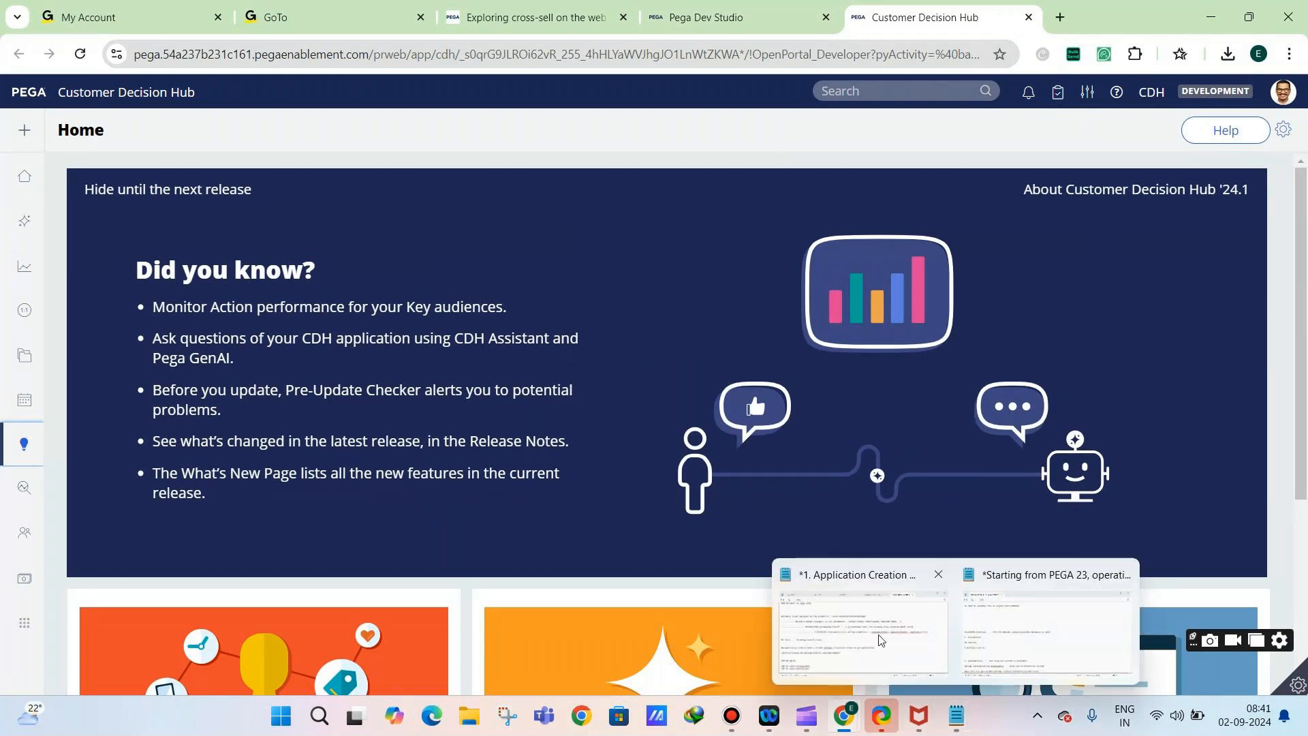
{"action": "left_click", "coordinate": [880, 677]}
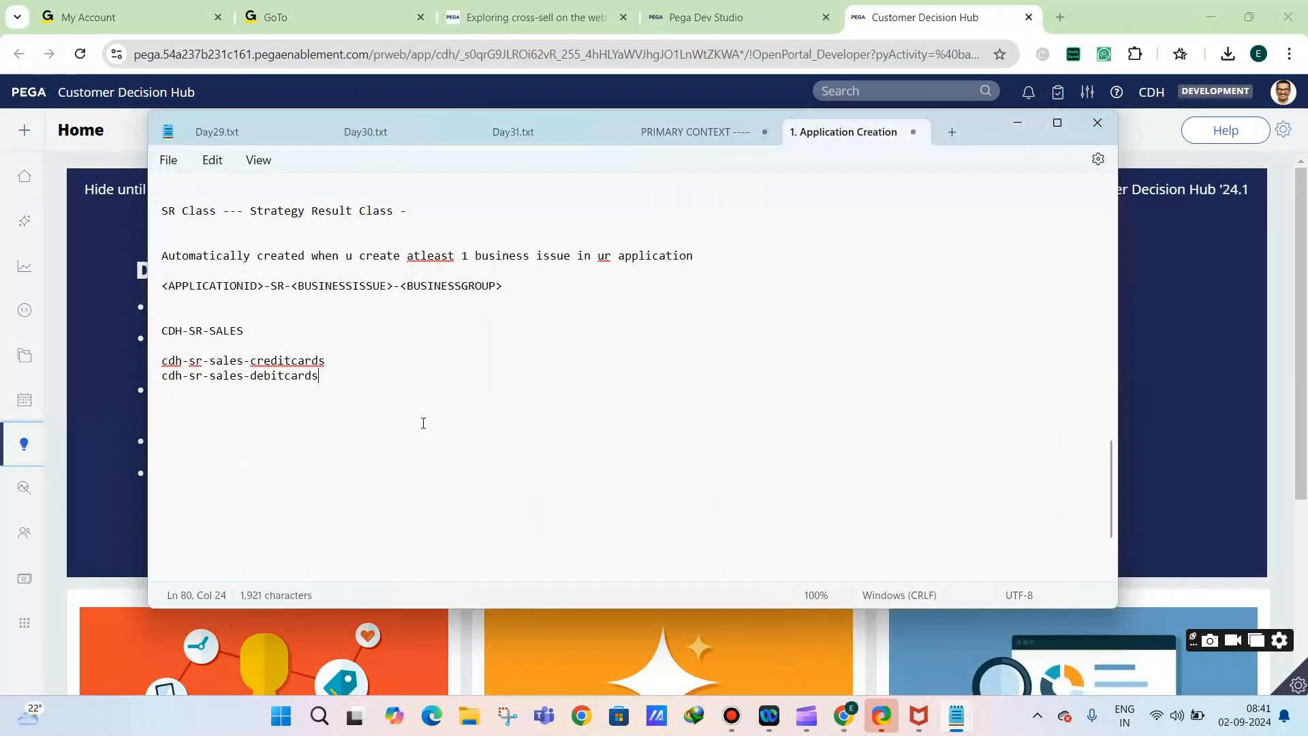
{"action": "key", "text": "Return"}
{"action": "key", "text": "Return"}
{"action": "key", "text": "Return"}
{"action": "type", "text": "PERSO"}
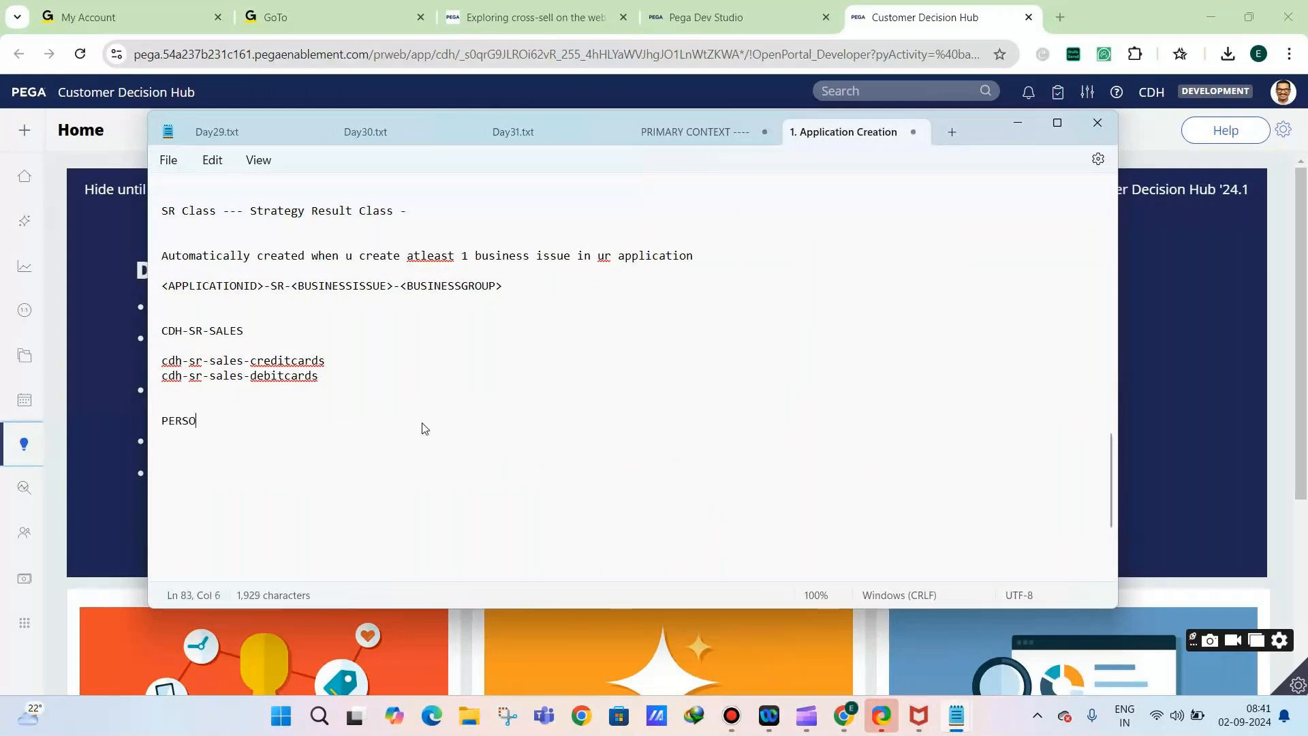
{"action": "type", "text": "NAL EDITION --- PEG"}
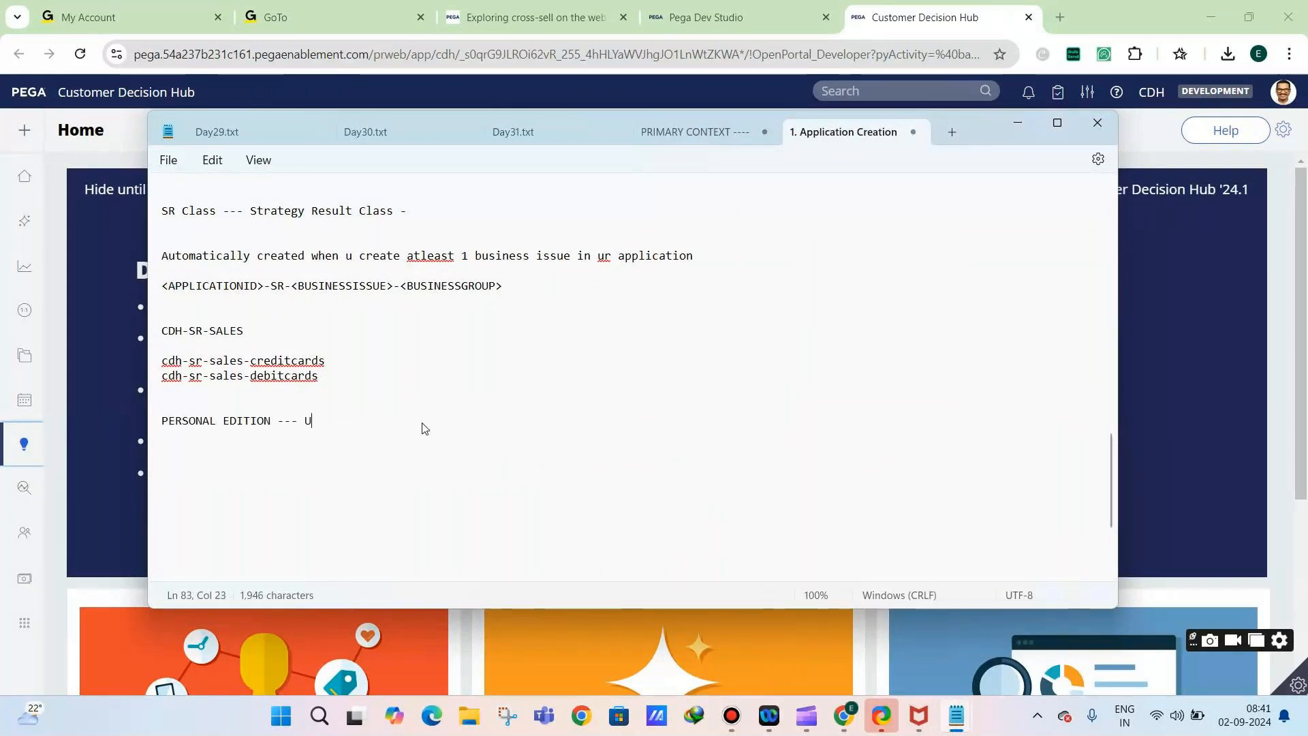
{"action": "type", "text": "A DECISIONING "}
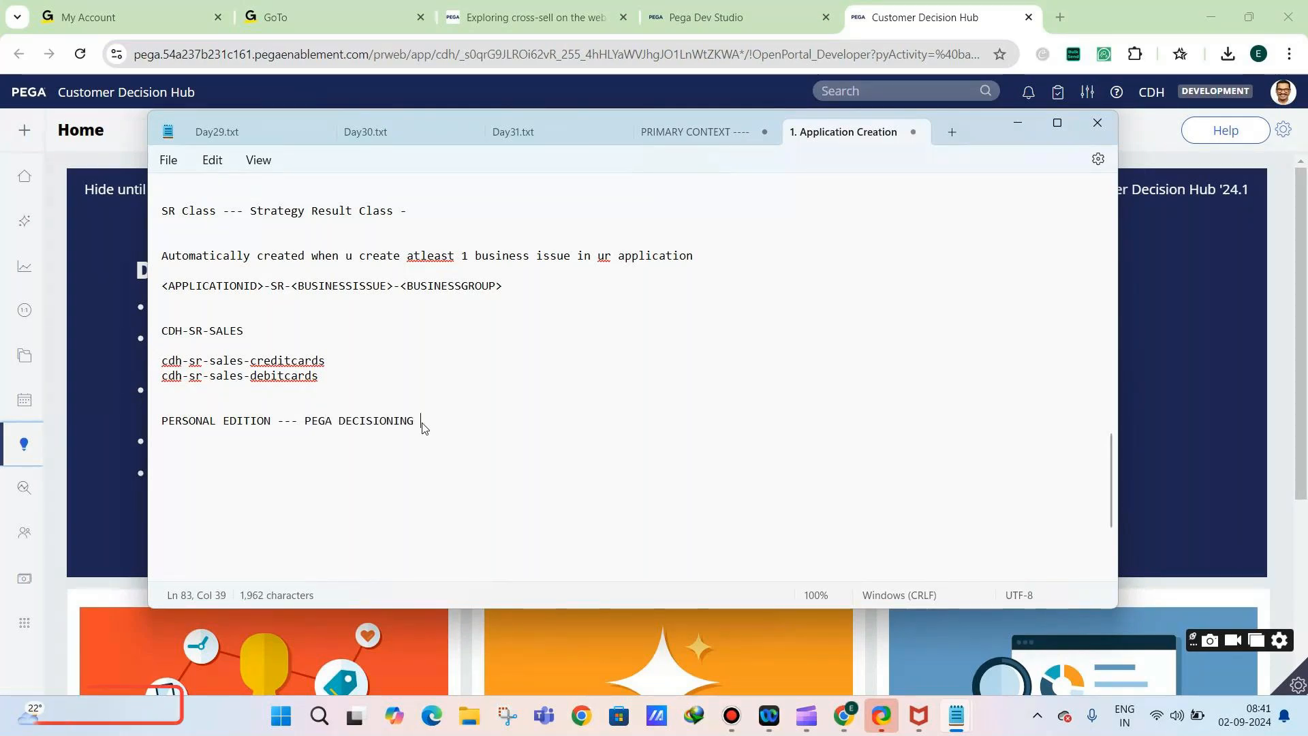
{"action": "type", "text": "CONCEPTS / TOPICS"}
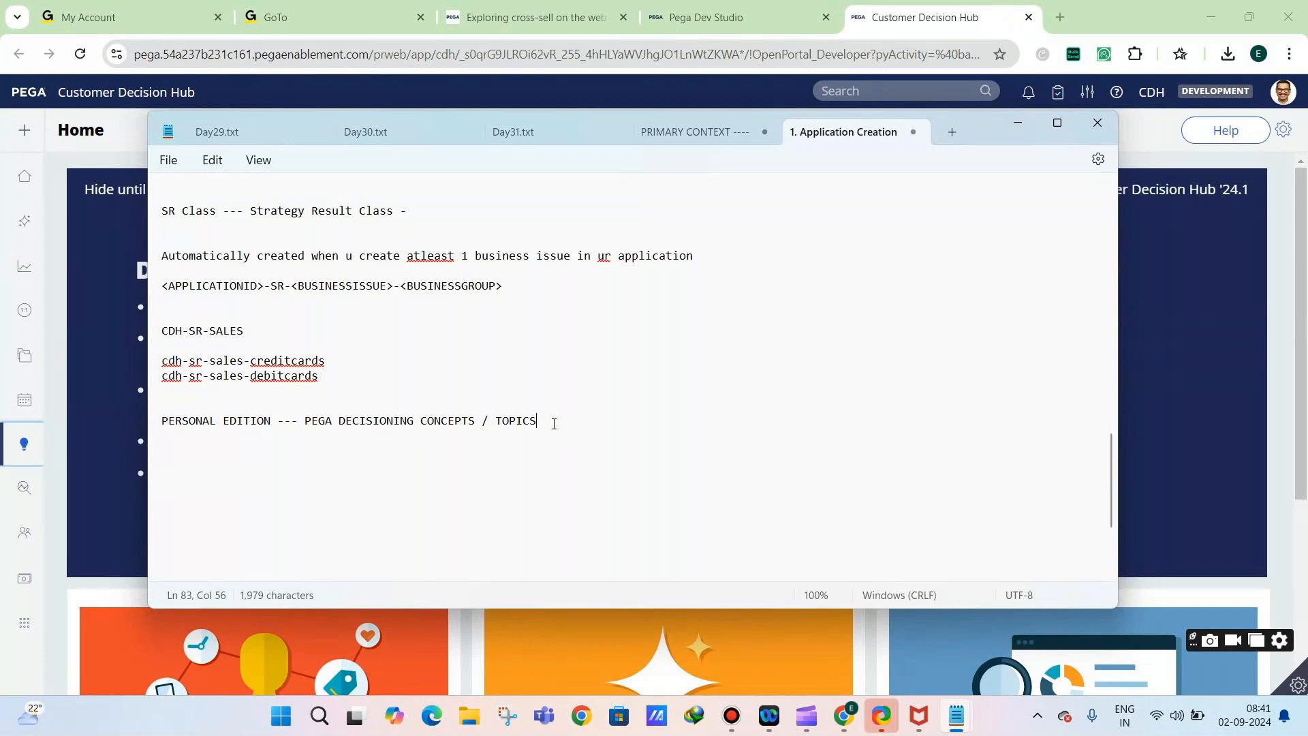
{"action": "key", "text": "Return"}
{"action": "key", "text": "Return"}
Return to Dev Studio and expand the Decision category of the records to view its rule types
{"action": "left_click", "coordinate": [705, 17]}
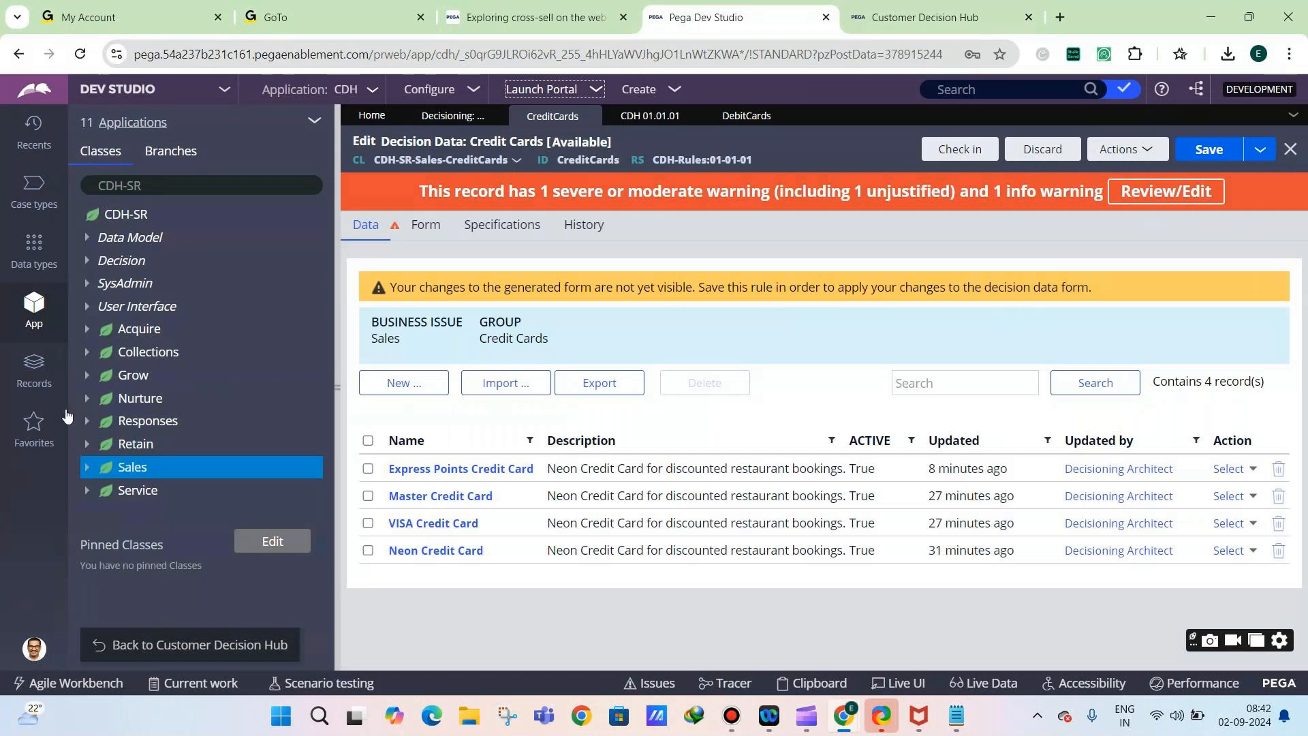
{"action": "left_click", "coordinate": [35, 371]}
{"action": "left_click", "coordinate": [87, 194]}
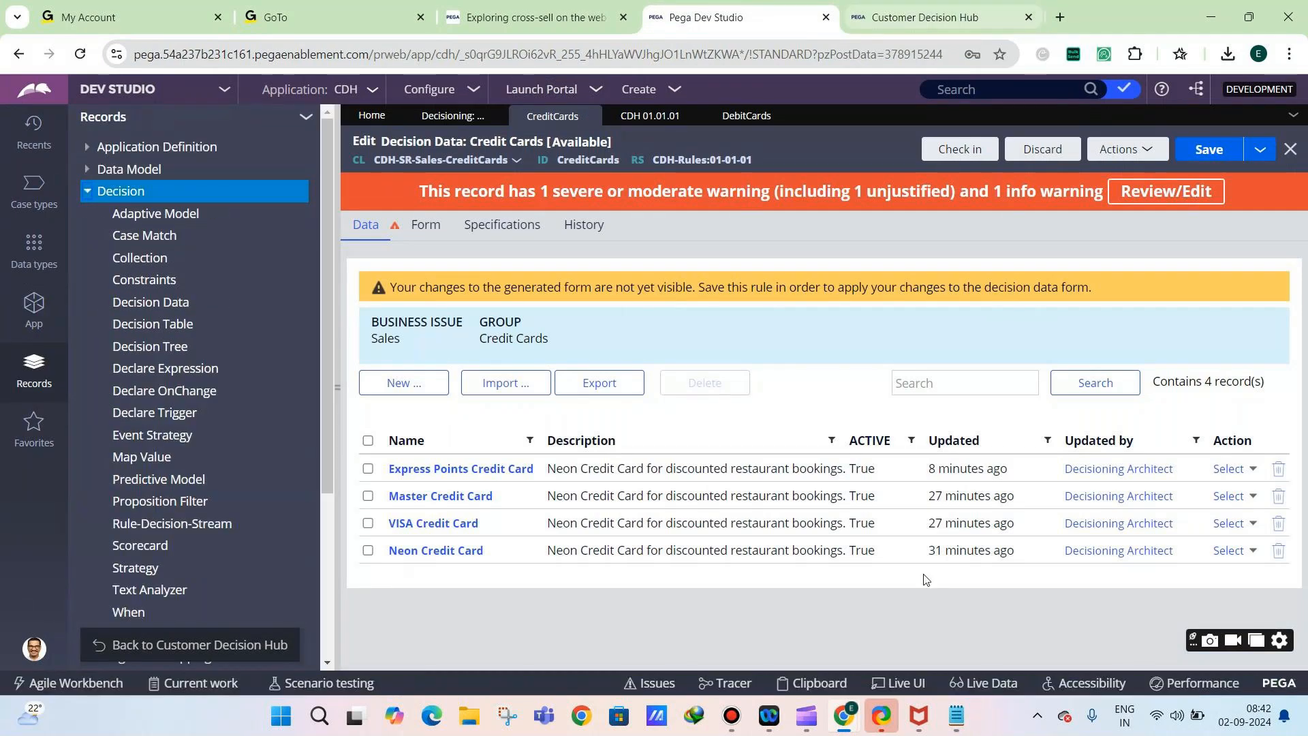
Add the line "COMMUNITY EDITION -- 30 DAYS OF TRIAL--- PEGA DECISIONING NOT PEGA MARKETING" to the Notepad notes and highlight the edition name
{"action": "mouse_move", "coordinate": [970, 729]}
{"action": "left_click", "coordinate": [862, 633]}
{"action": "type", "text": "com"}
{"action": "key", "text": "BackSpace"}
{"action": "key", "text": "BackSpace"}
{"action": "key", "text": "BackSpace"}
{"action": "type", "text": "COMM"}
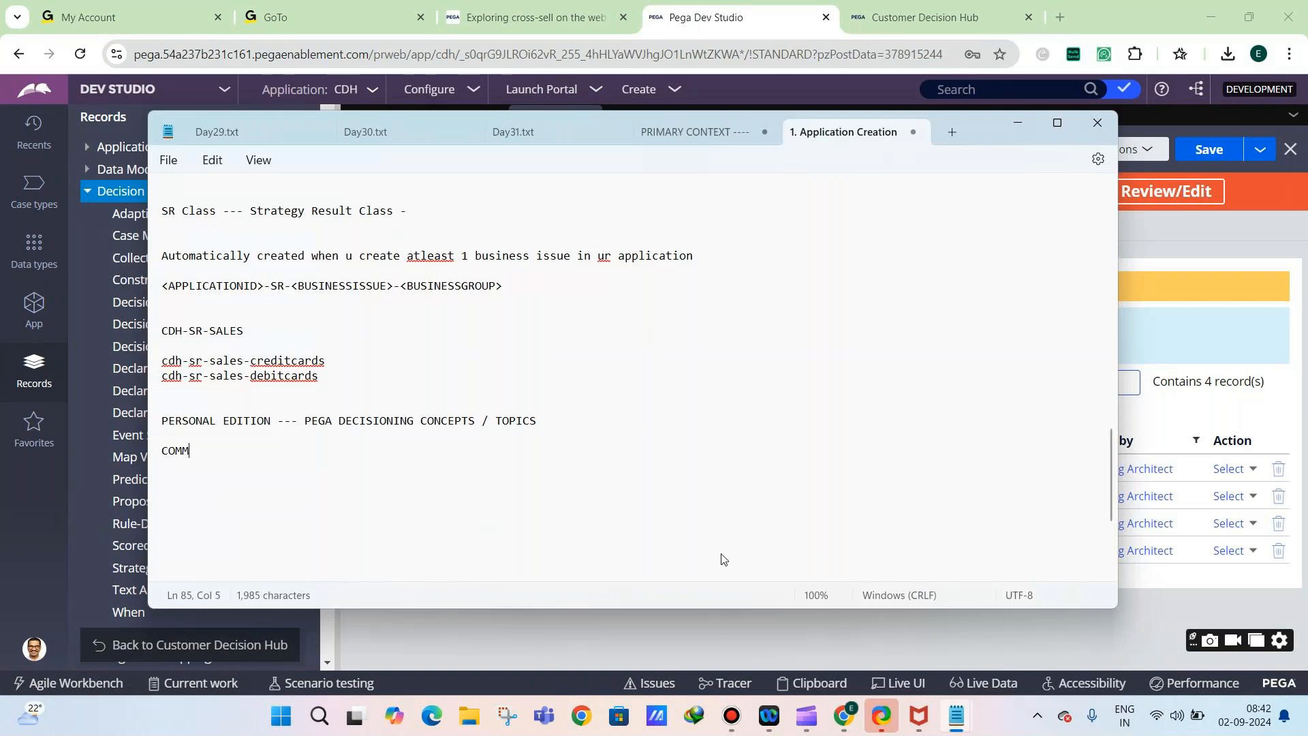
{"action": "type", "text": "UNITY EDITION --"}
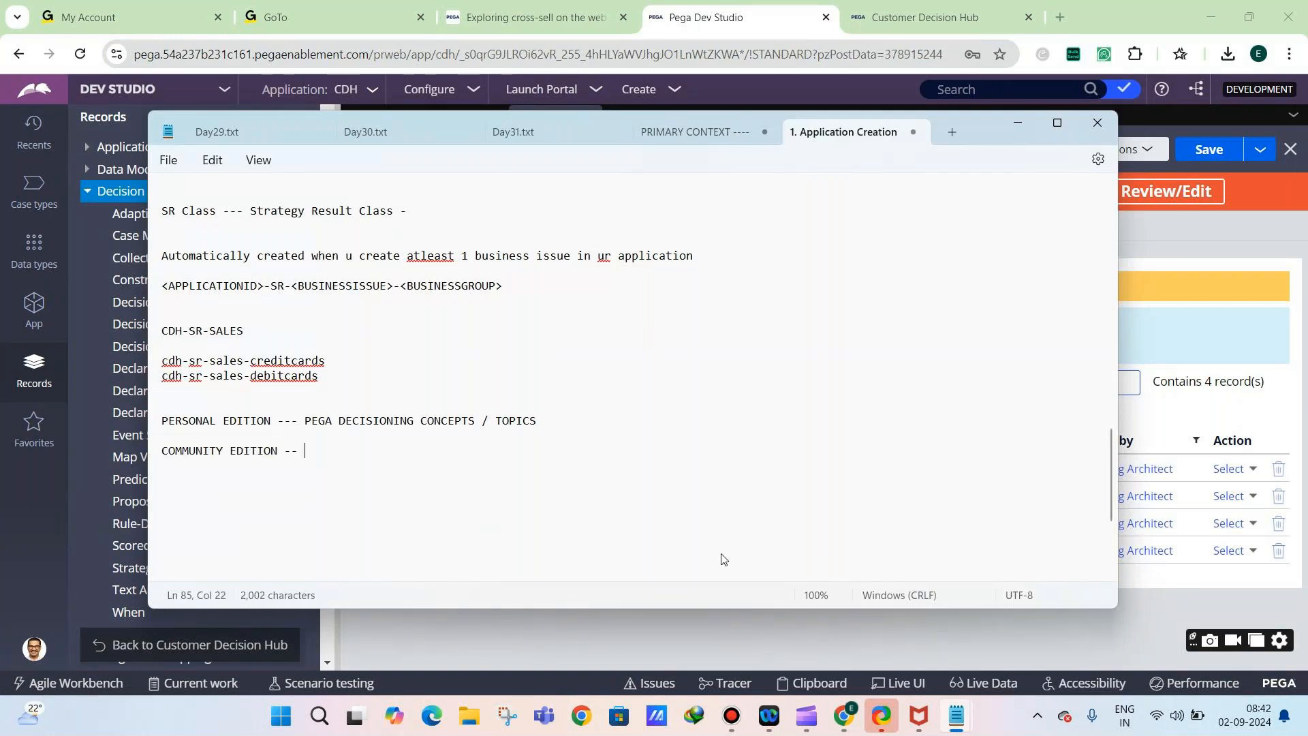
{"action": "type", "text": " 30 DAYS OF TRIAL"}
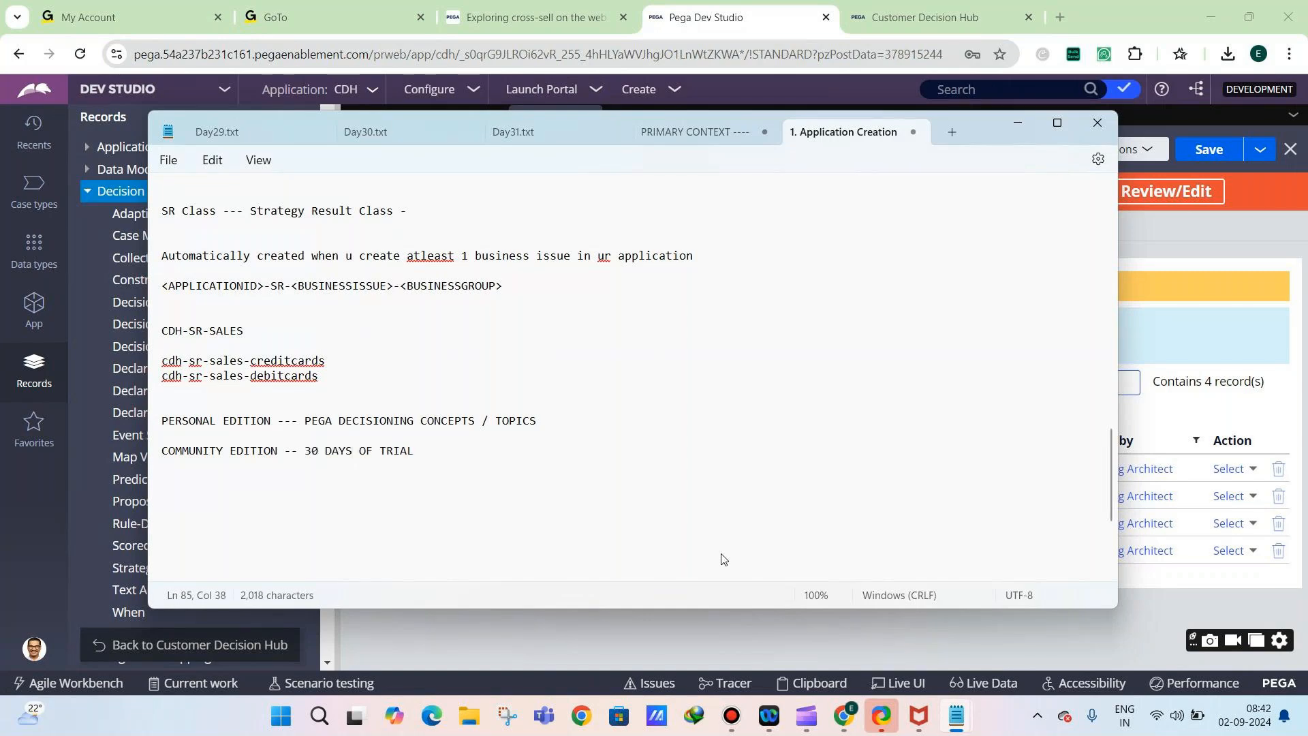
{"action": "type", "text": "--- PEGA DECISIONING N"}
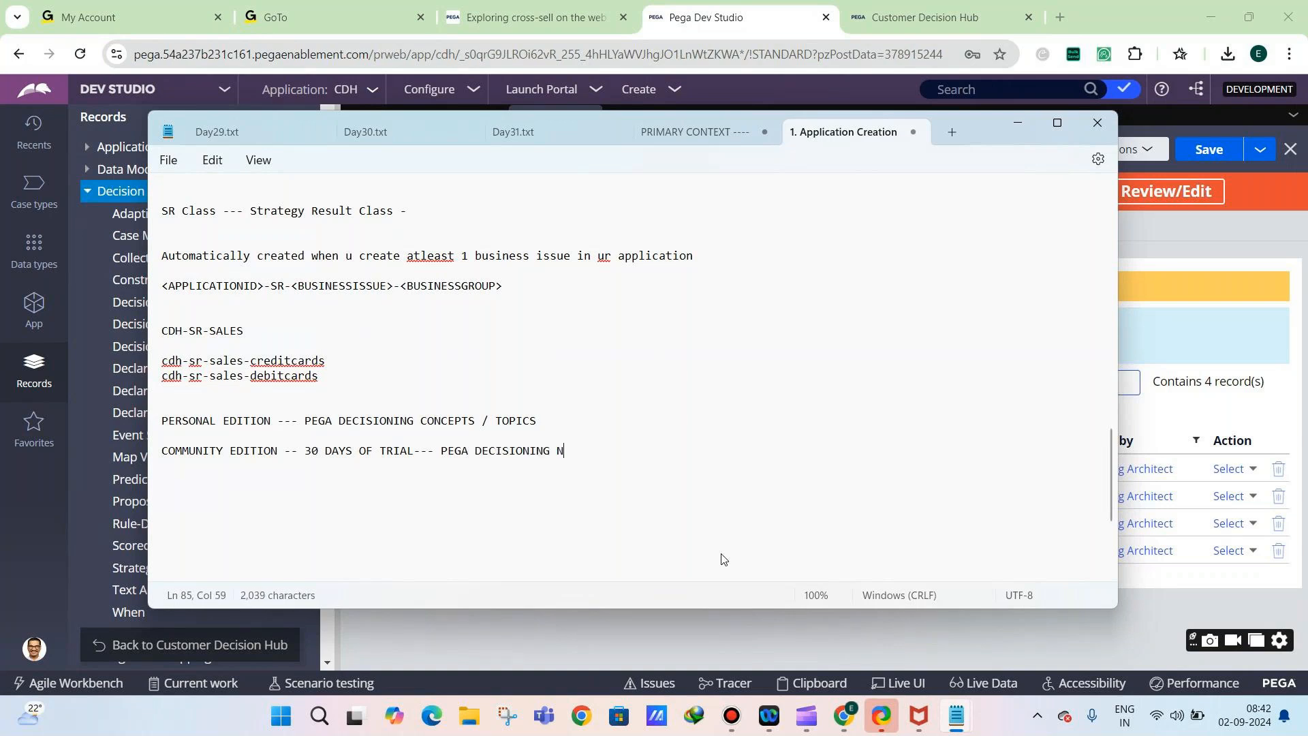
{"action": "type", "text": "OT PEGA MARKETING"}
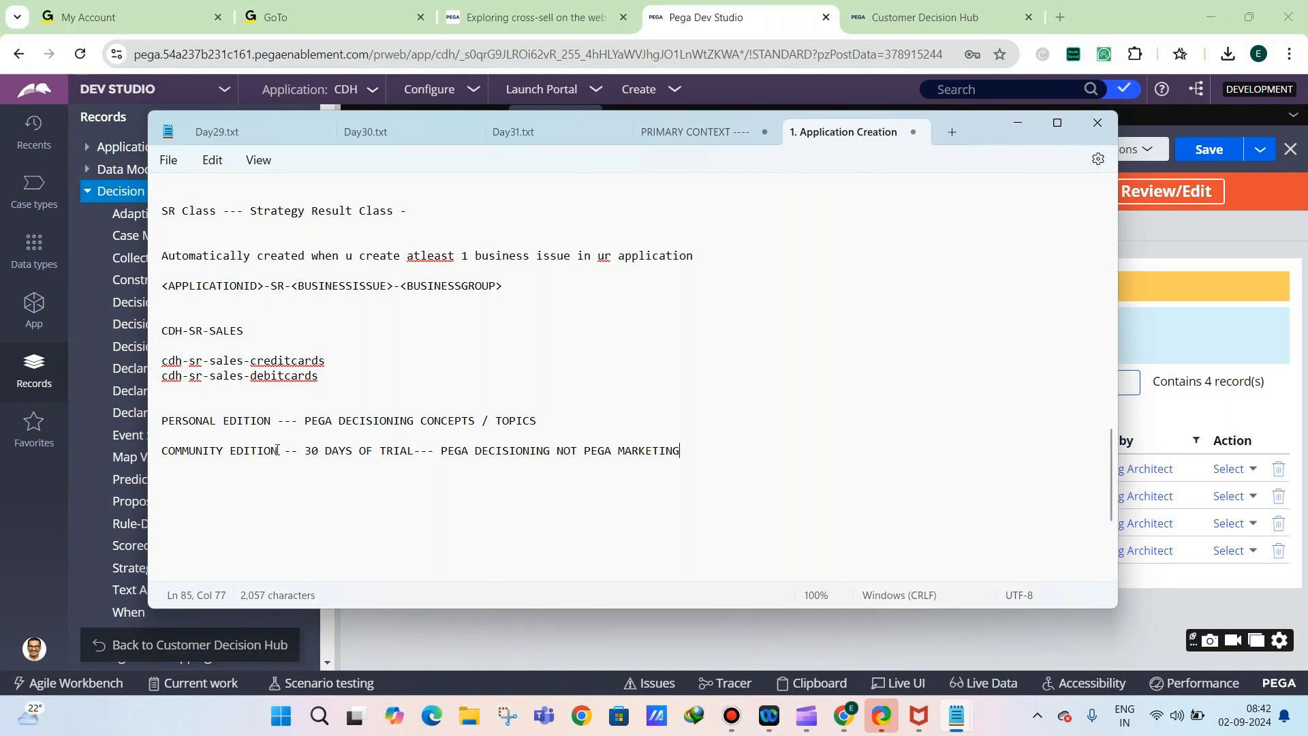
{"action": "left_click_drag", "start_coordinate": [277, 450], "coordinate": [127, 459]}
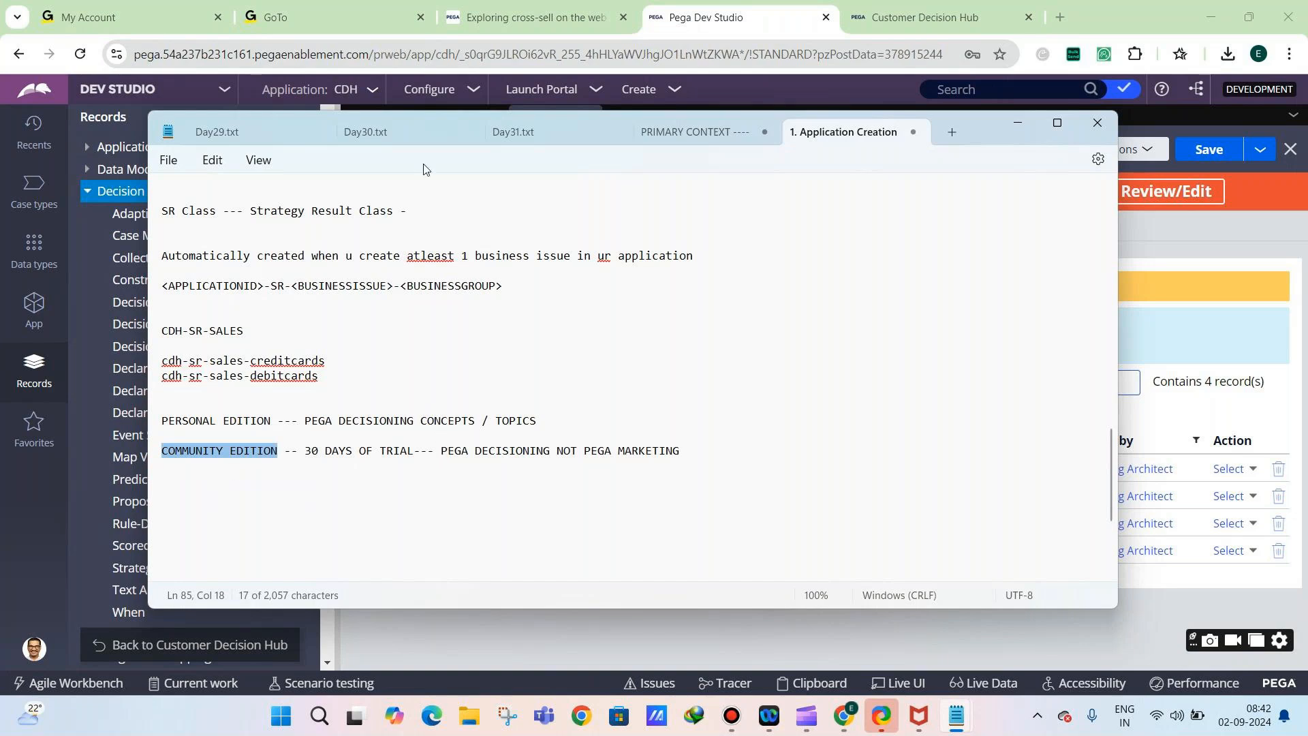
Return to Dev Studio and open the CDH application definition to view its built-on applications and enabled components
{"action": "left_click", "coordinate": [1163, 229]}
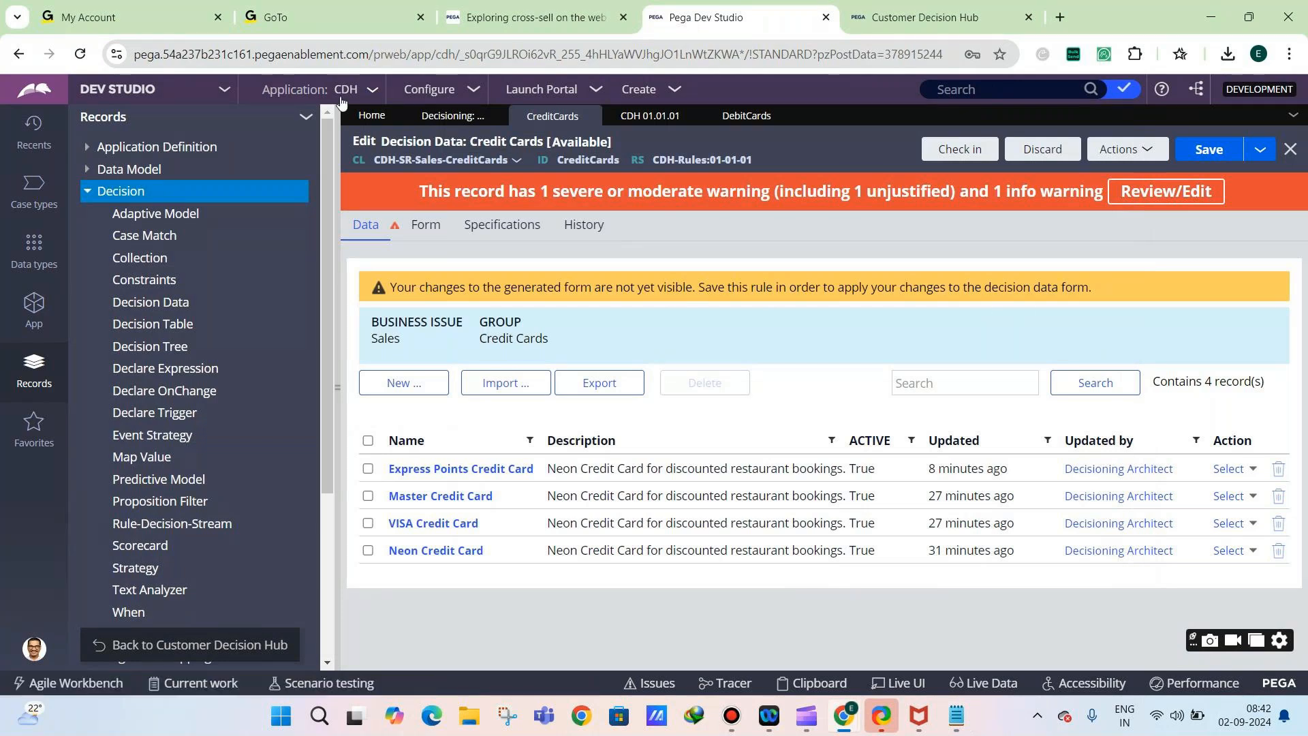
{"action": "mouse_move", "coordinate": [341, 99]}
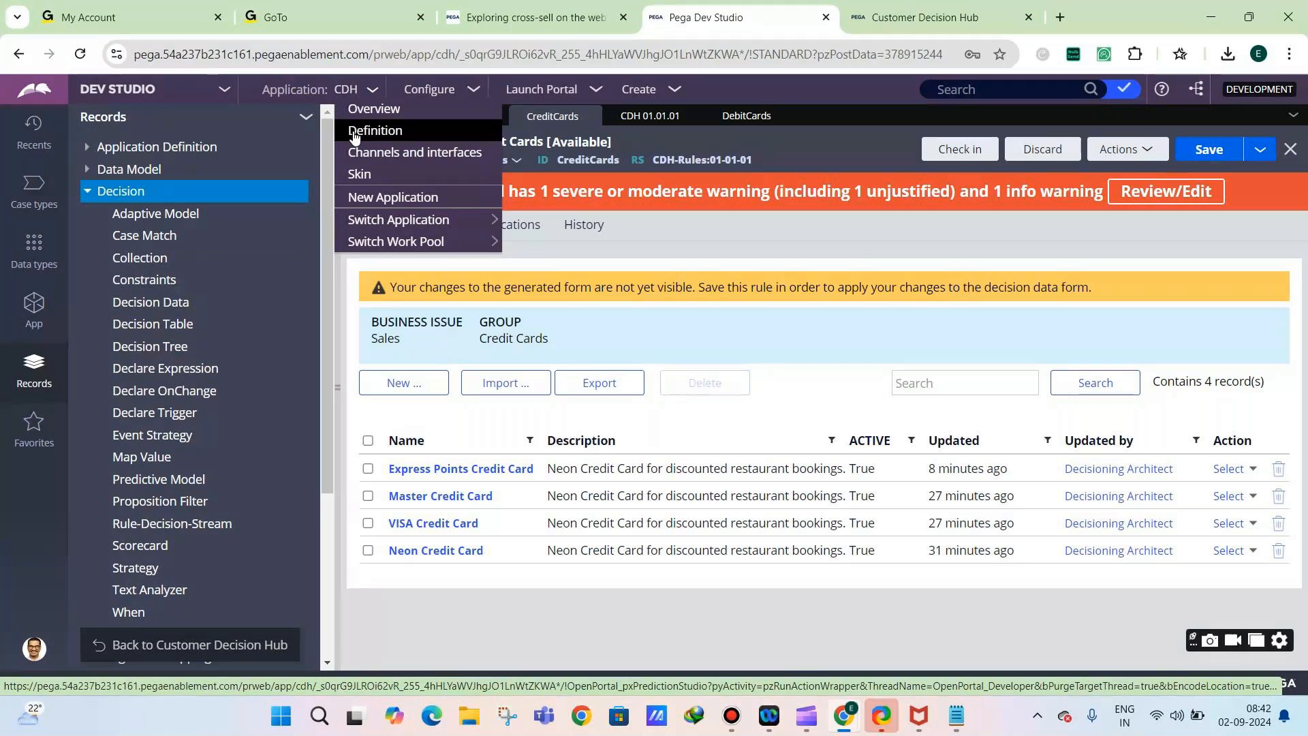
{"action": "left_click", "coordinate": [354, 135]}
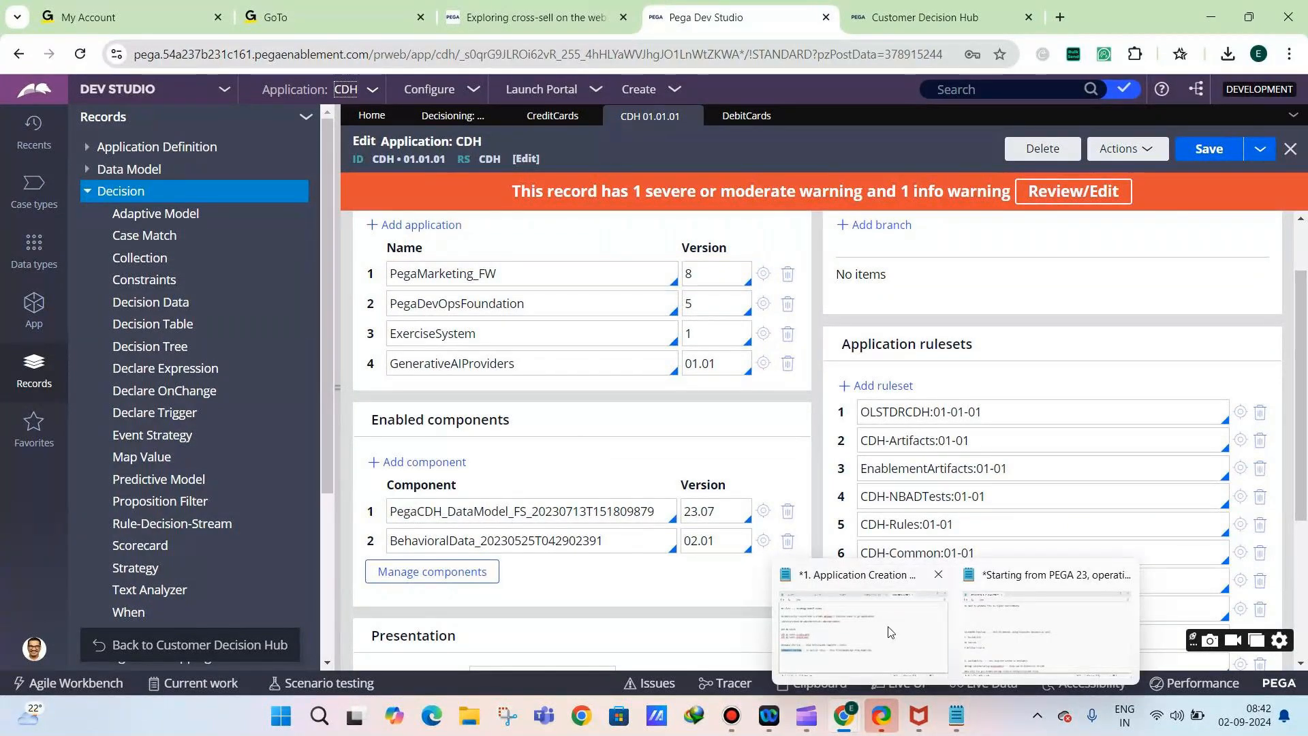
Add the line "CLOUD EDITION --- NOTHING TO DO EVERYTHING IS ALREADY THERE" to the Application Creation notes in Notepad
{"action": "left_click", "coordinate": [875, 593]}
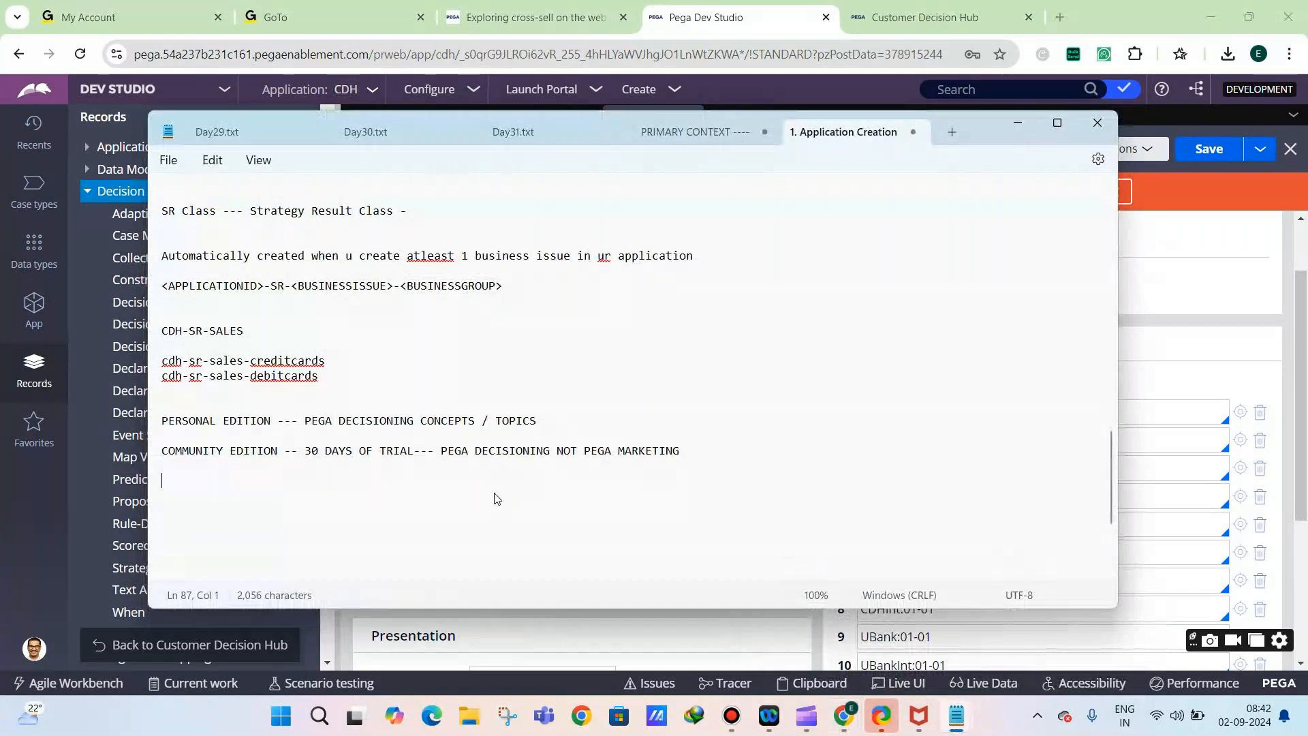
{"action": "key", "text": "BackSpace"}
{"action": "type", "text": "CLOUD EDITION --- NOTHING TO DO E"}
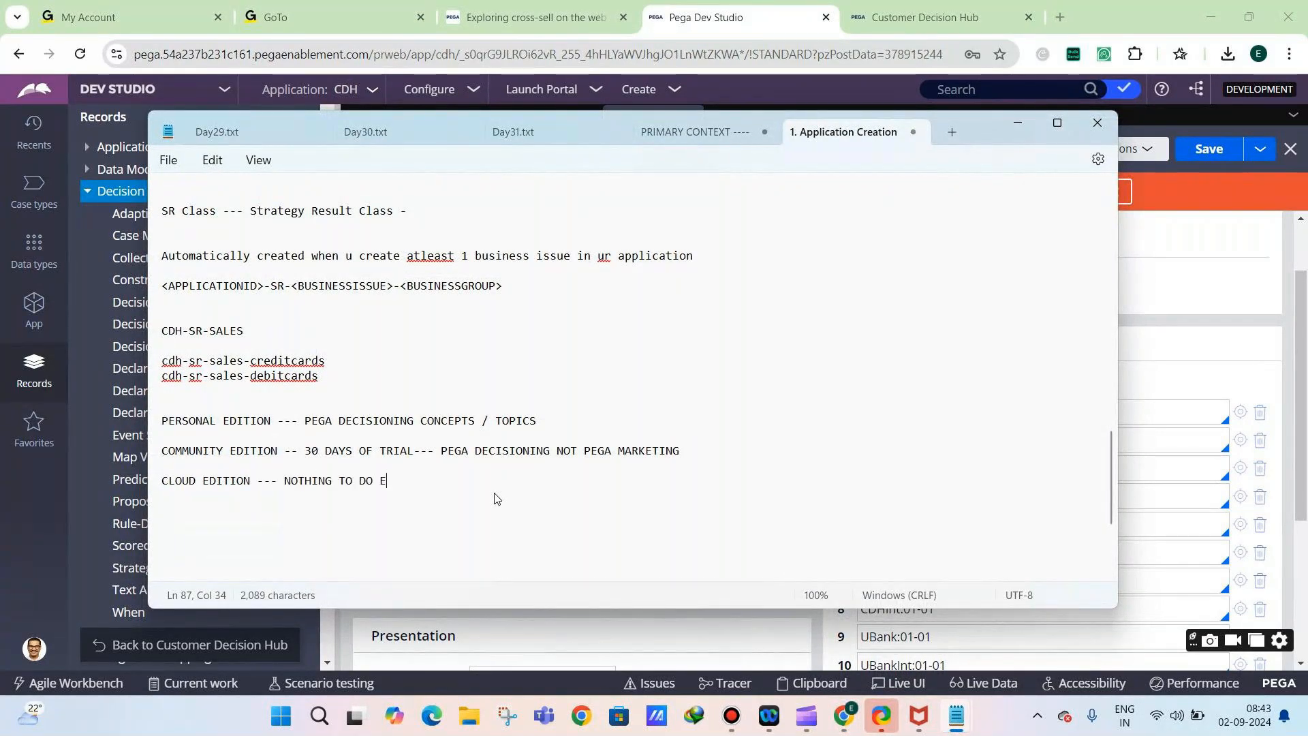
{"action": "type", "text": "VERYTHING IS ALREADY THERE"}
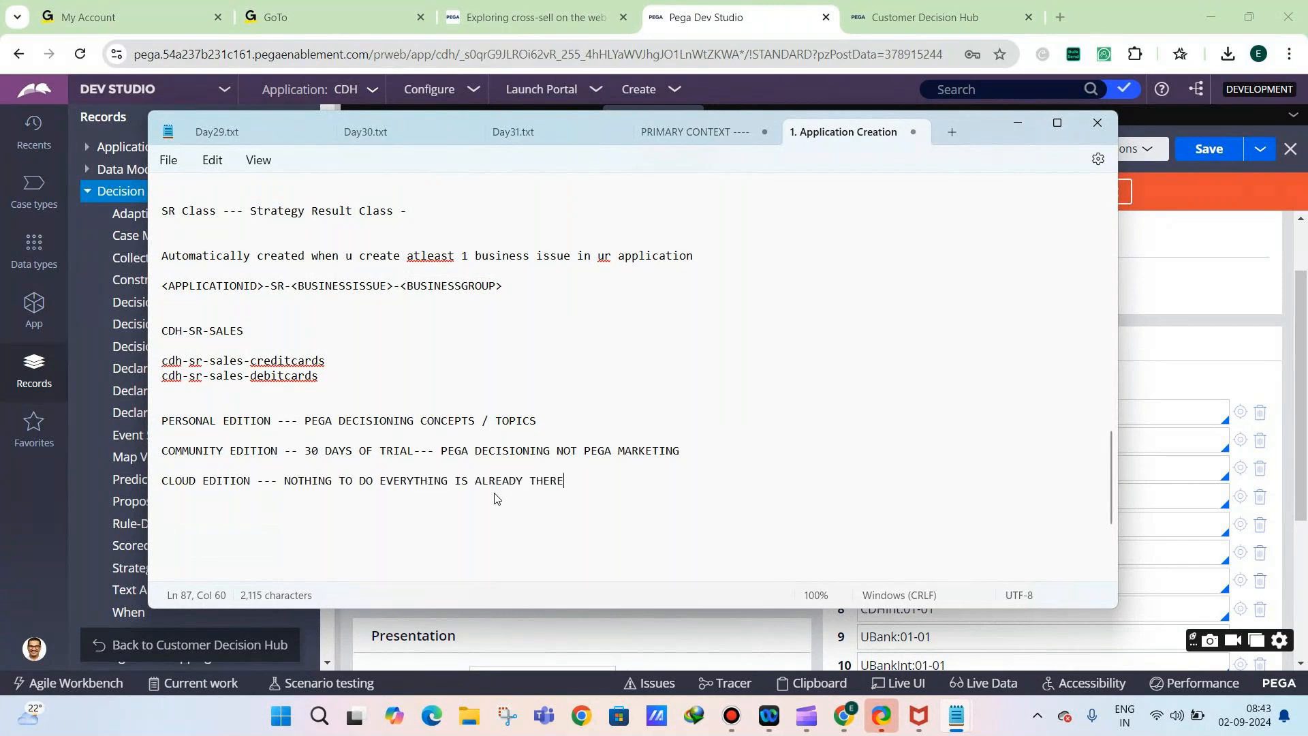
Append "--- CREATE WITH WIZARD -- U HAVE TO DAILY BCAKUP" to the cloud edition line and highlight the three edition lines
{"action": "type", "text": " --- CREATE WITH WIZAR"}
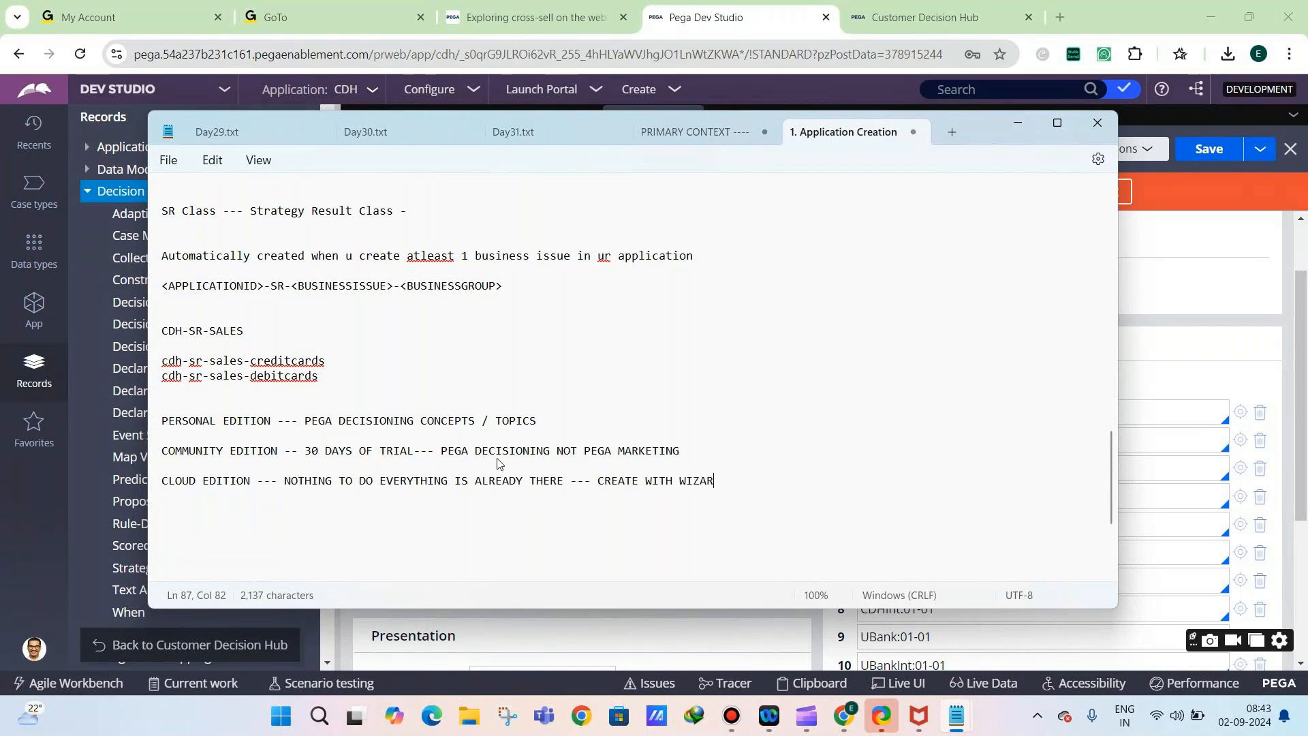
{"action": "type", "text": "D -- U HAVE TO DAILY BCAKUP"}
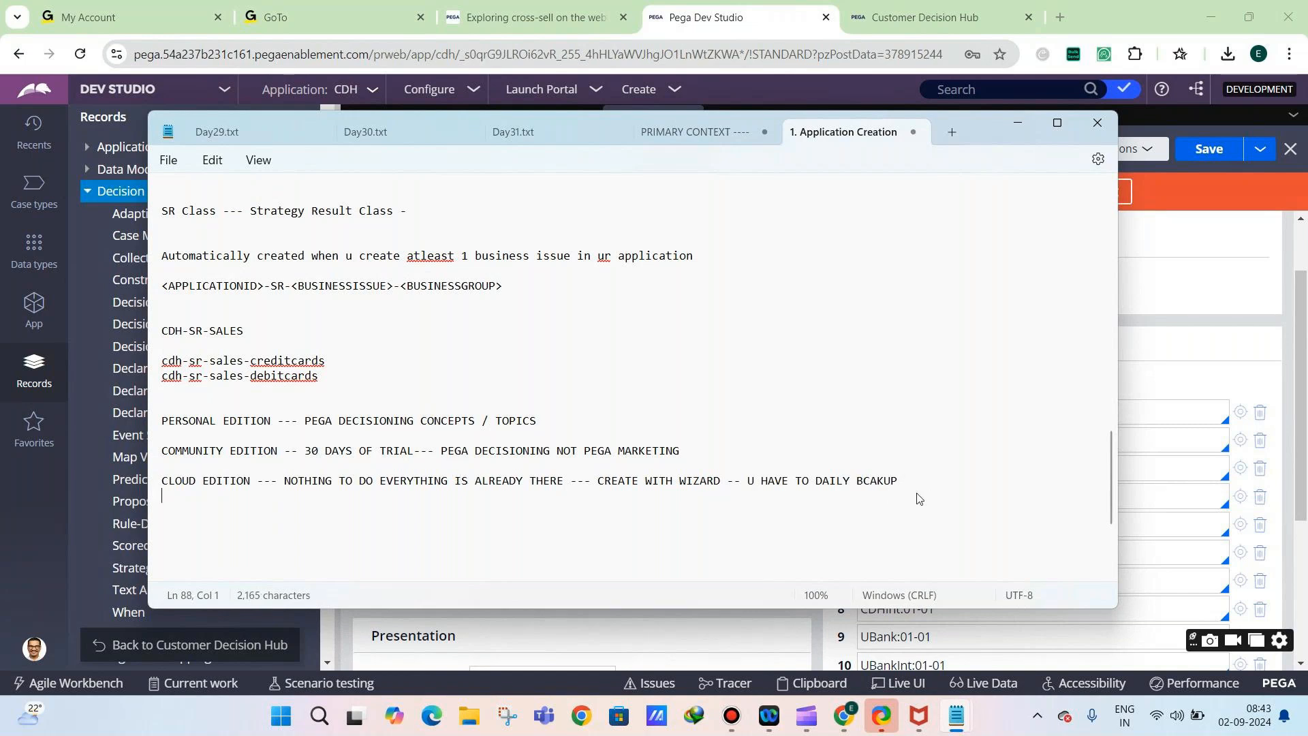
{"action": "left_click_drag", "start_coordinate": [914, 497], "coordinate": [148, 425]}
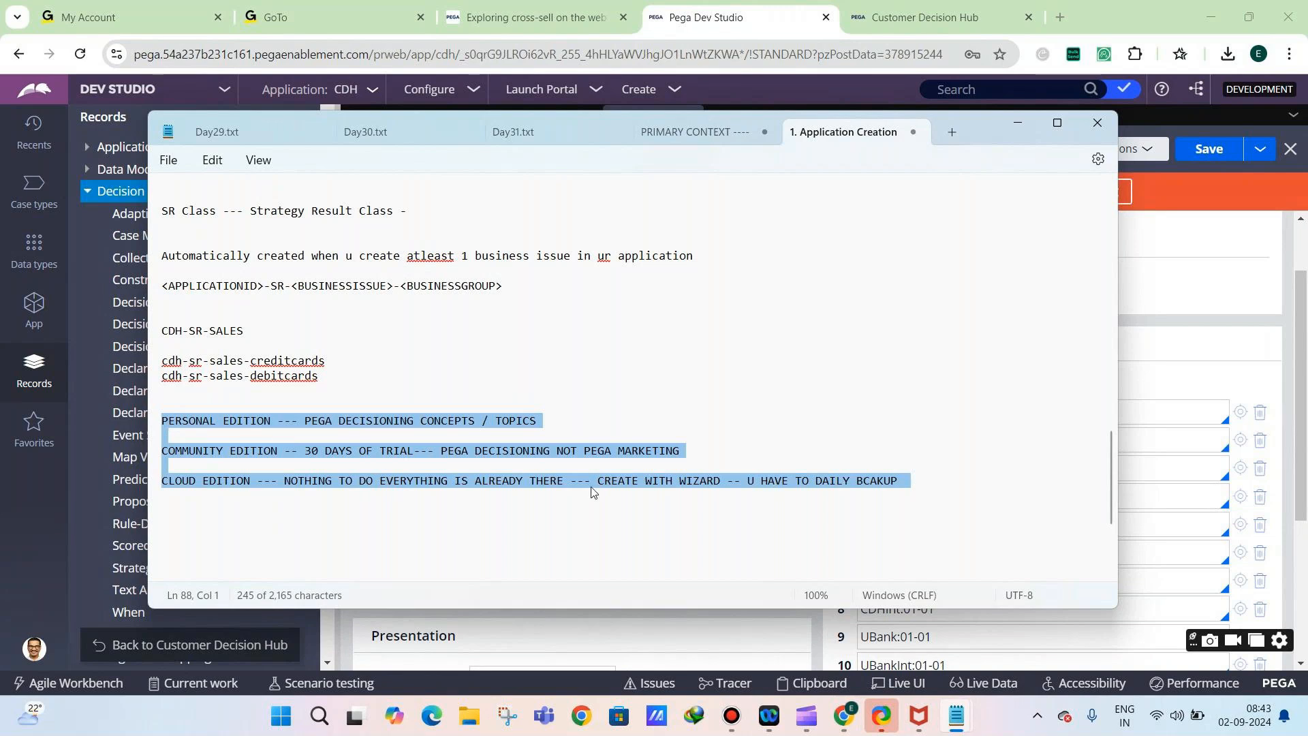
Return to Dev Studio and look over the available configuration categories from the CDH application definition
{"action": "left_click", "coordinate": [1185, 374]}
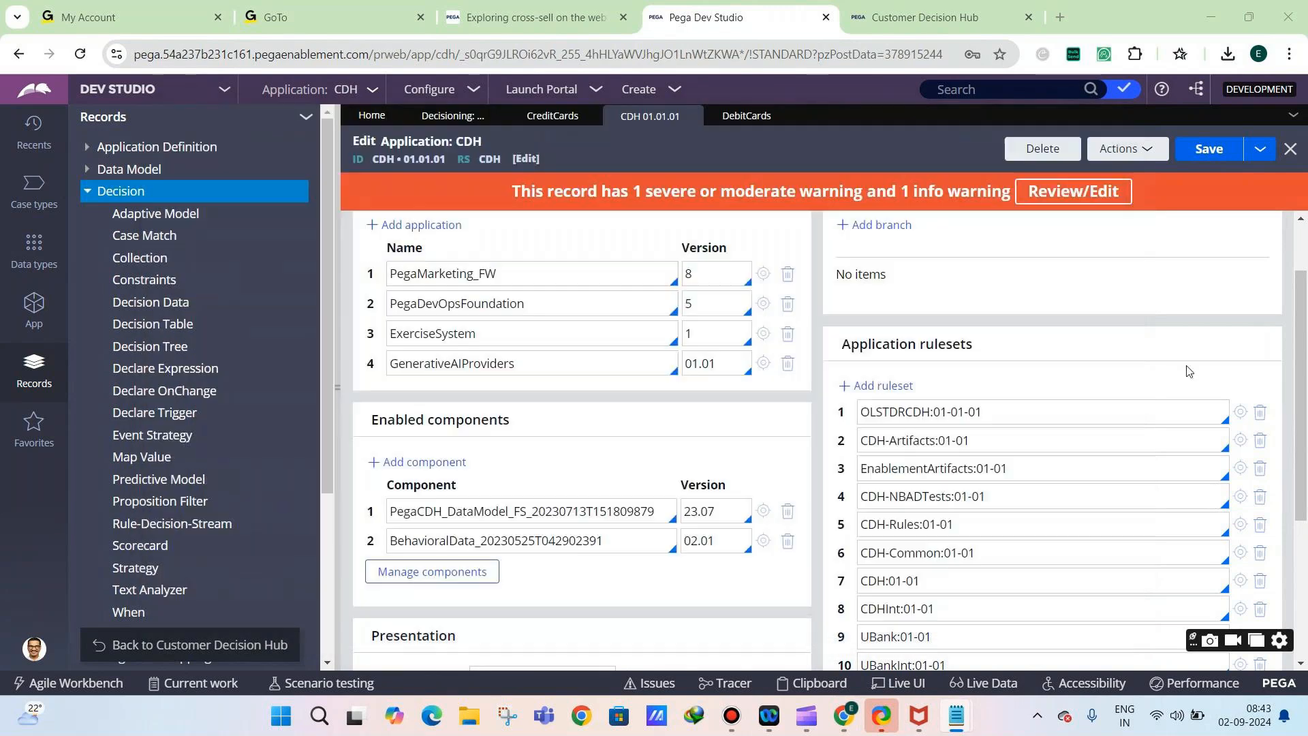
{"action": "left_click", "coordinate": [428, 89]}
{"action": "mouse_move", "coordinate": [382, 131]}
{"action": "mouse_move", "coordinate": [536, 220]}
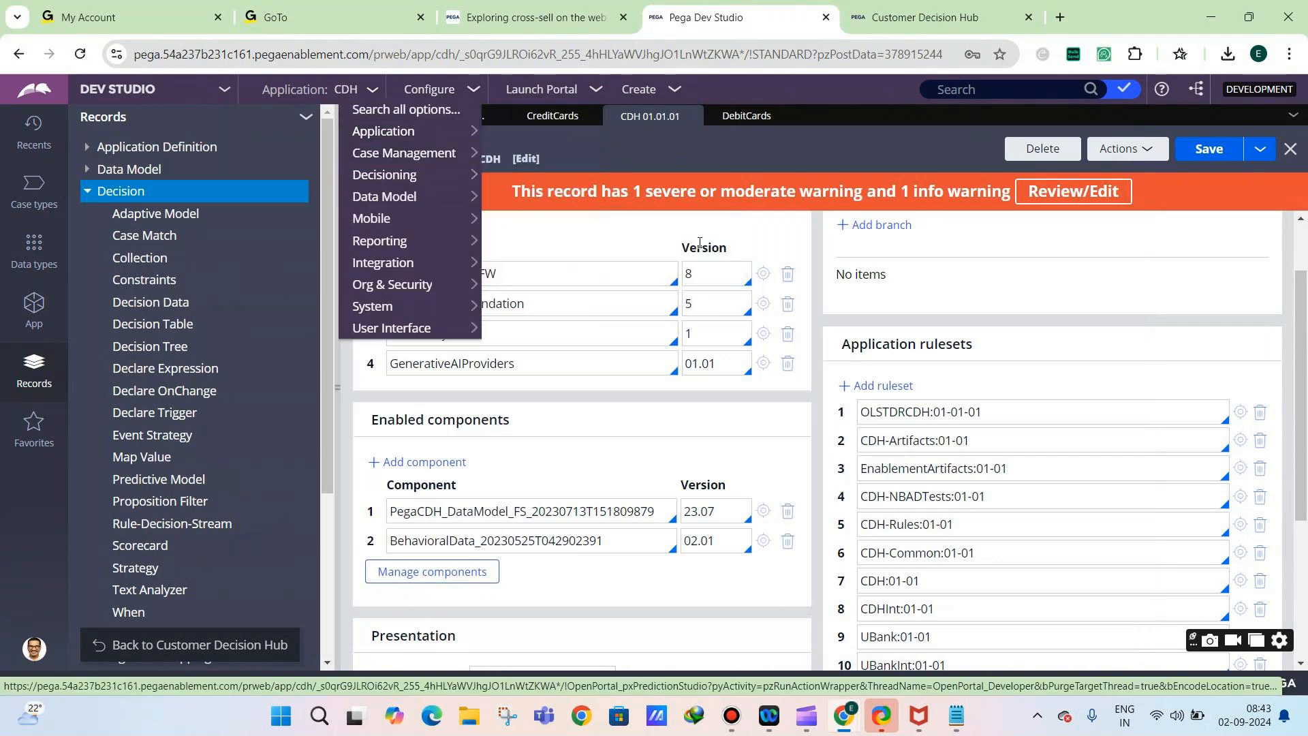
{"action": "mouse_move", "coordinate": [961, 717]}
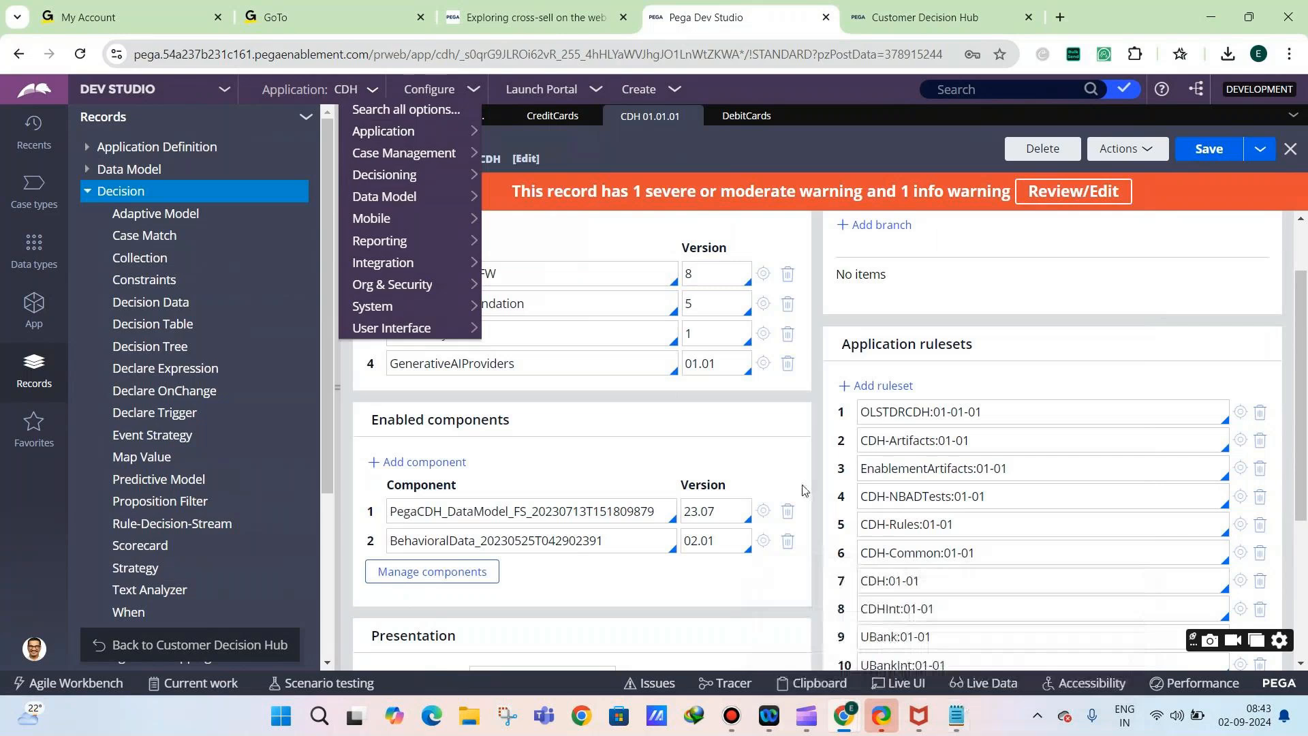
Review the highlighted edition notes in Notepad, then switch back to the CDH application definition in Dev Studio
{"action": "left_click", "coordinate": [834, 615]}
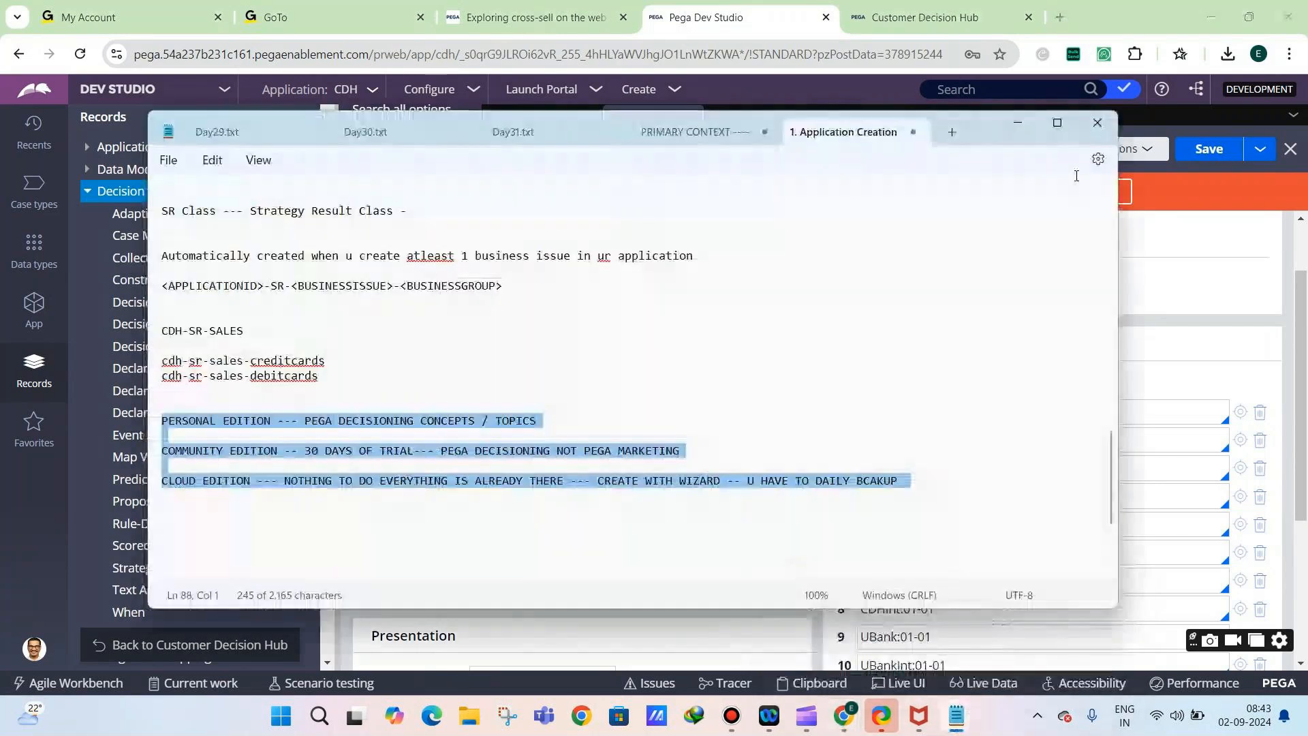
{"action": "left_click", "coordinate": [1162, 221]}
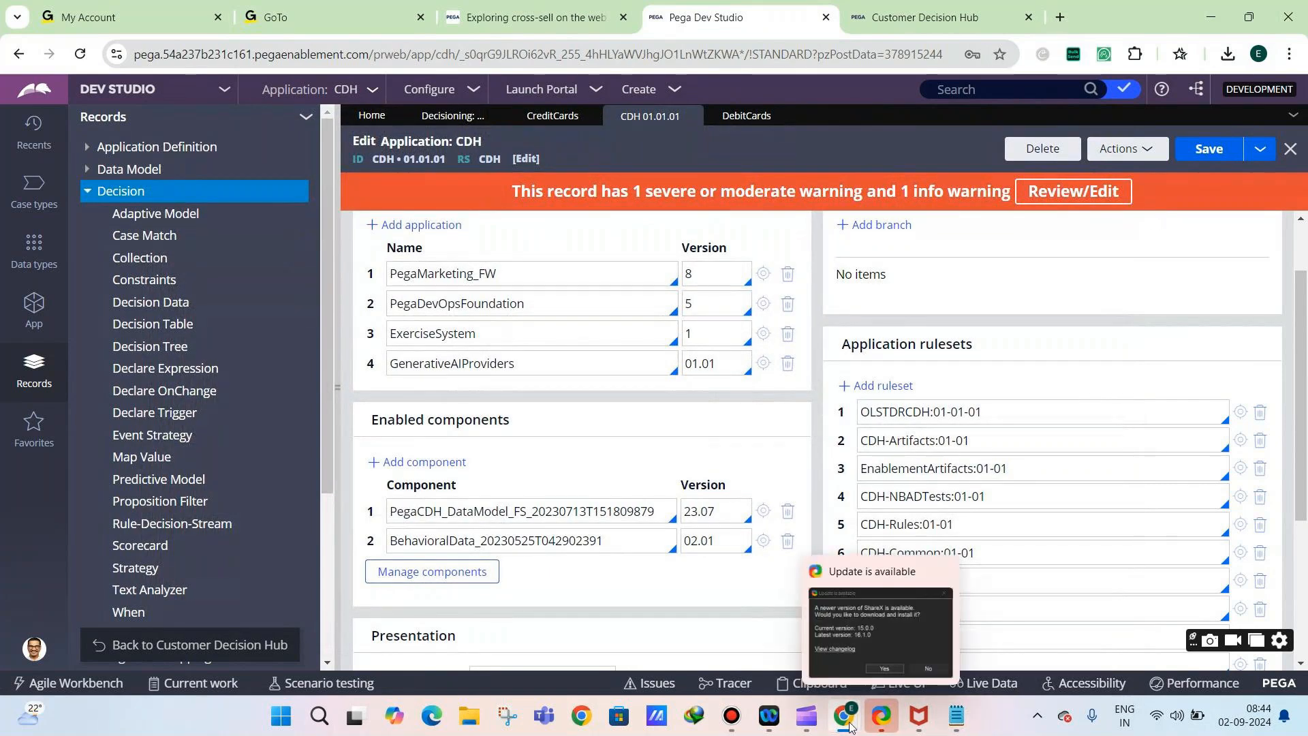
{"action": "mouse_move", "coordinate": [849, 726]}
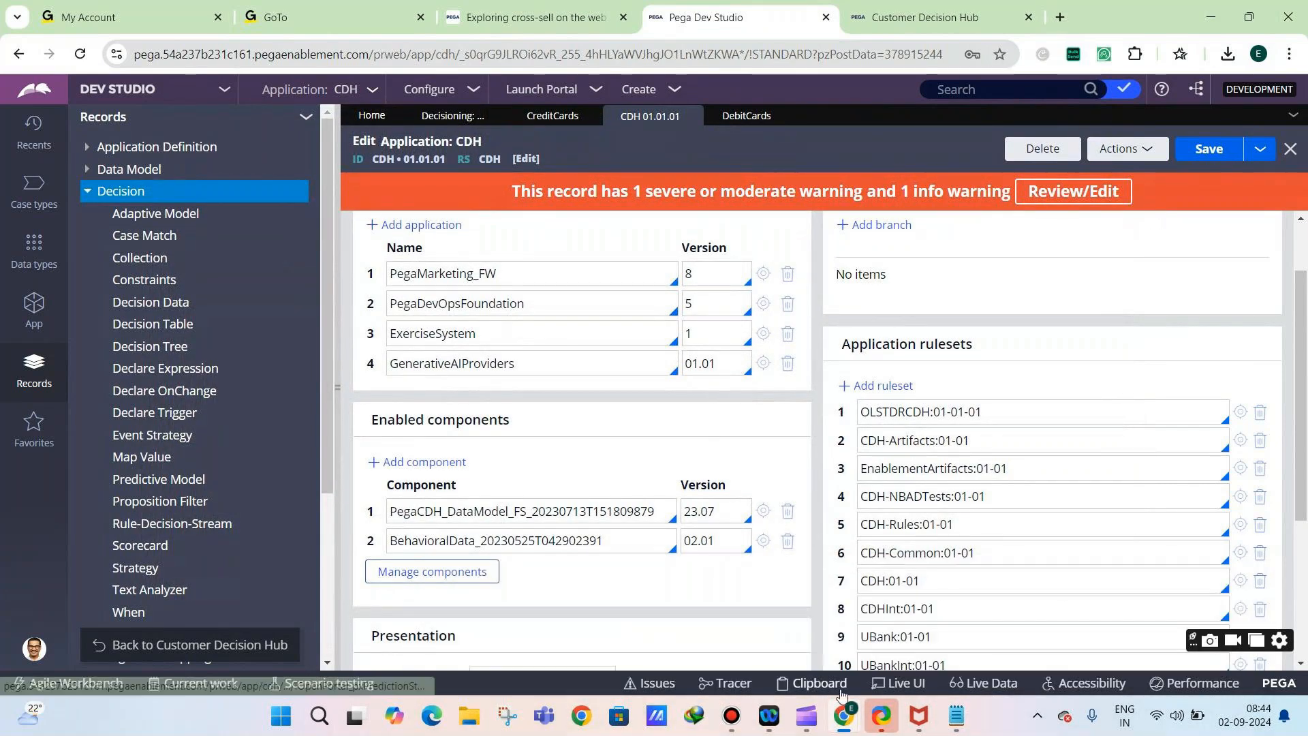